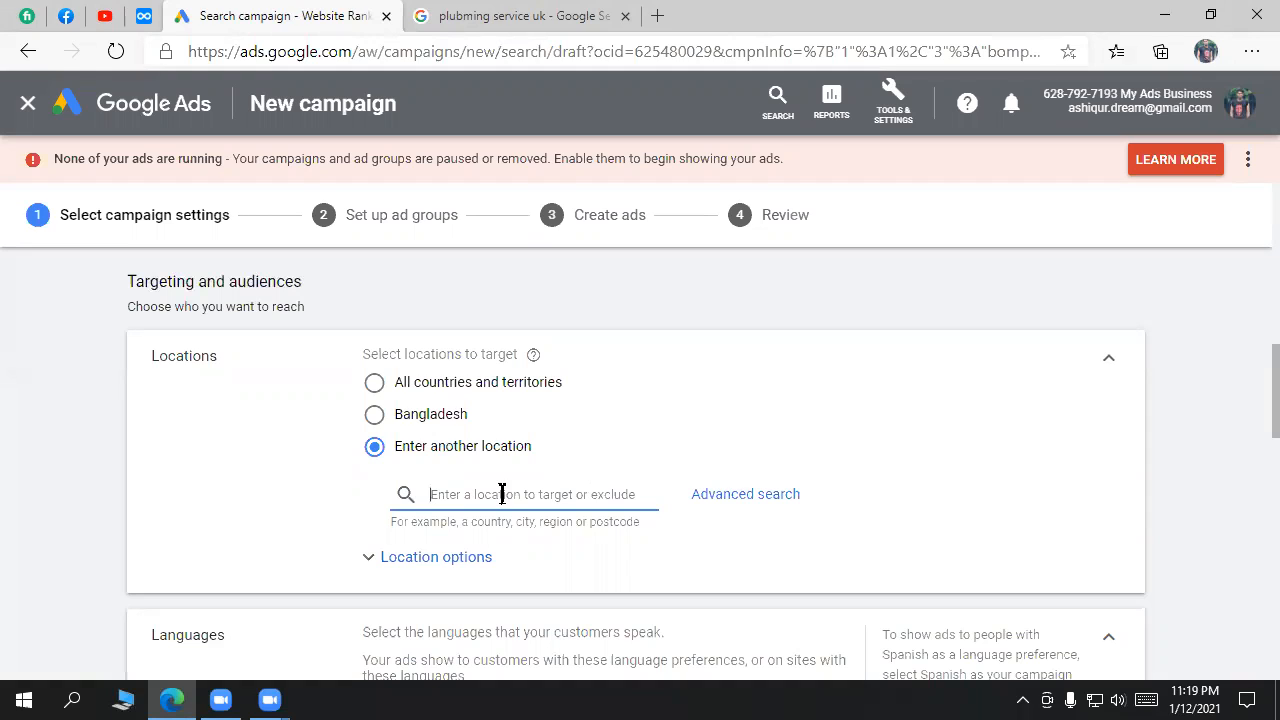
# Step: Try targeting all countries and territories, then switch to entering a specific location
pyautogui.click(446, 413)
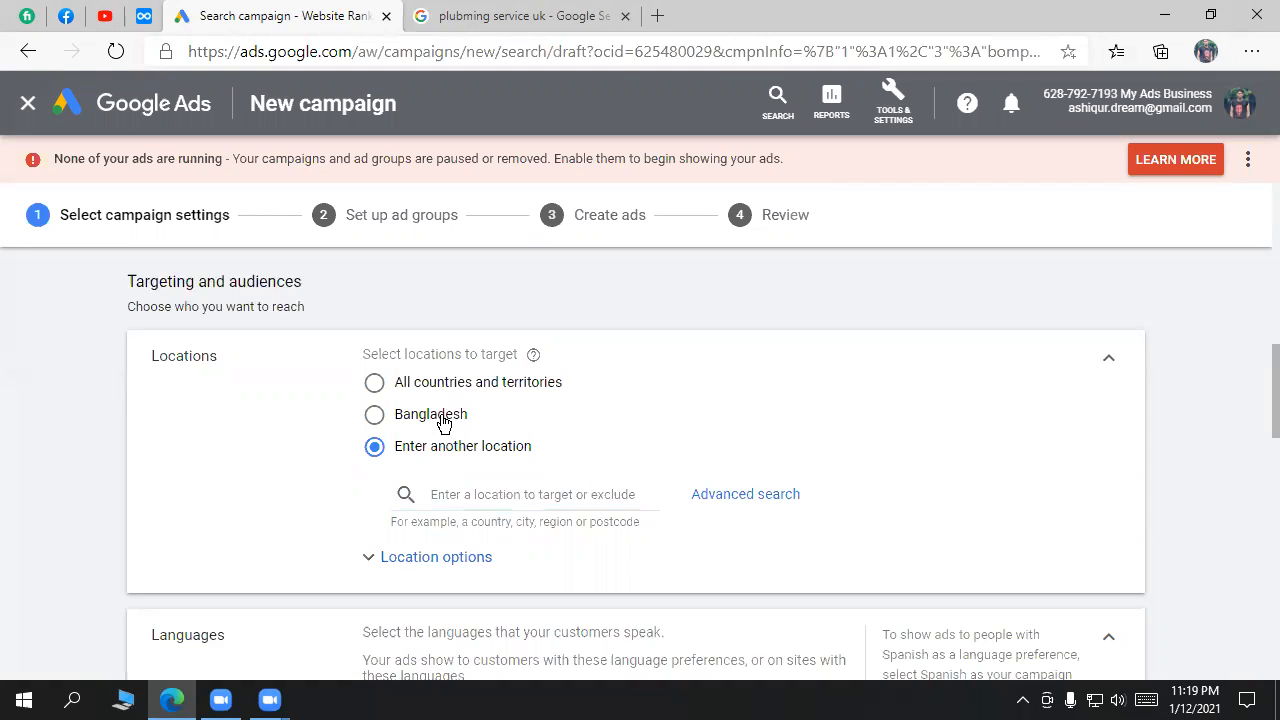
pyautogui.click(476, 392)
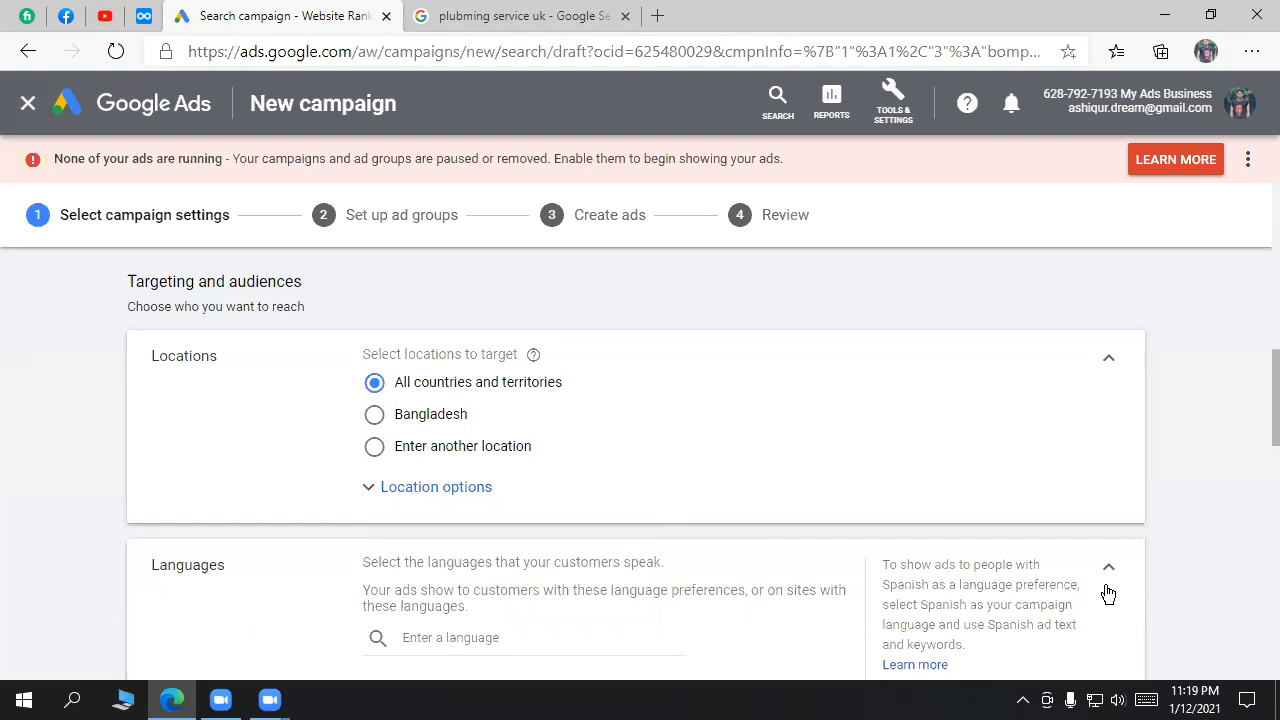
pyautogui.click(828, 700)
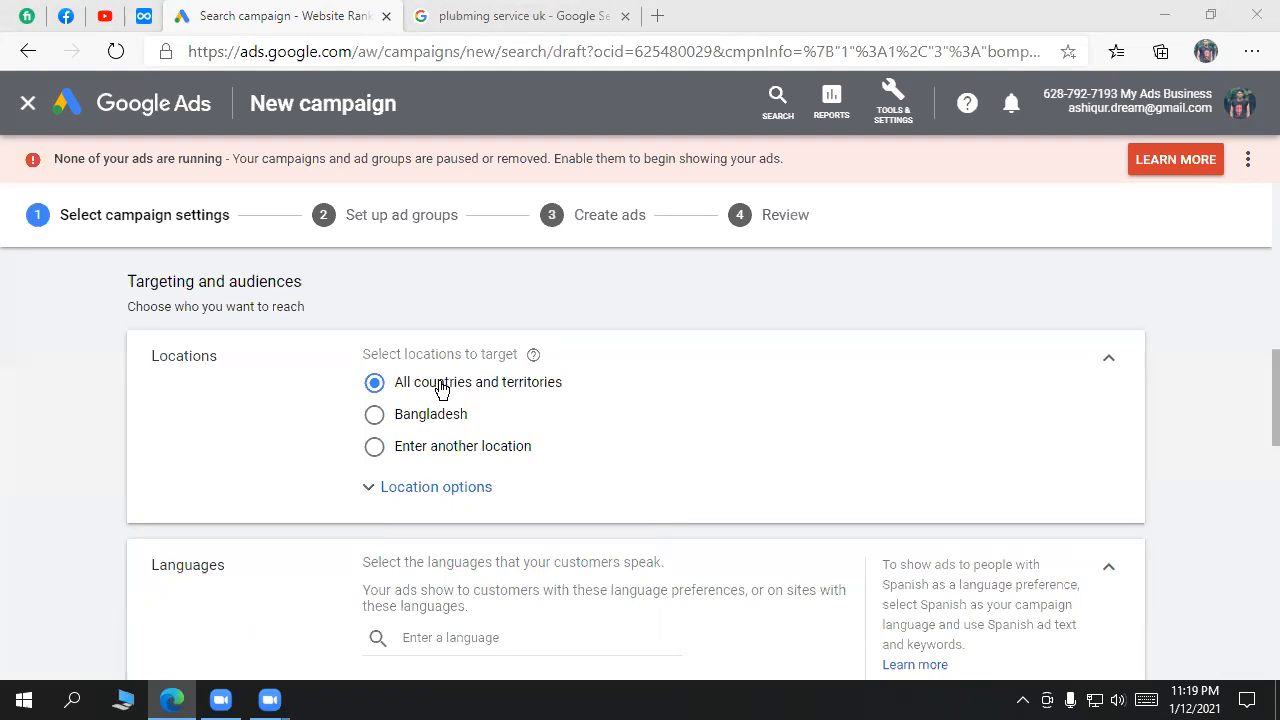
pyautogui.click(434, 455)
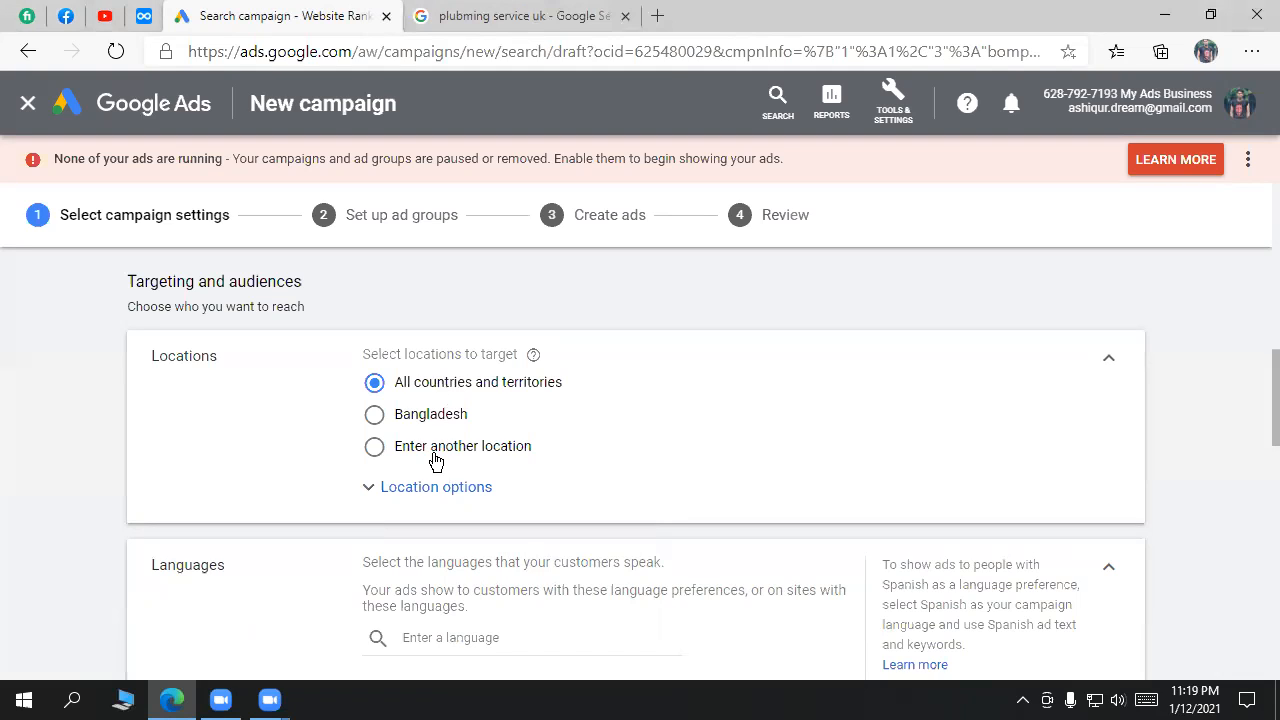
pyautogui.click(500, 493)
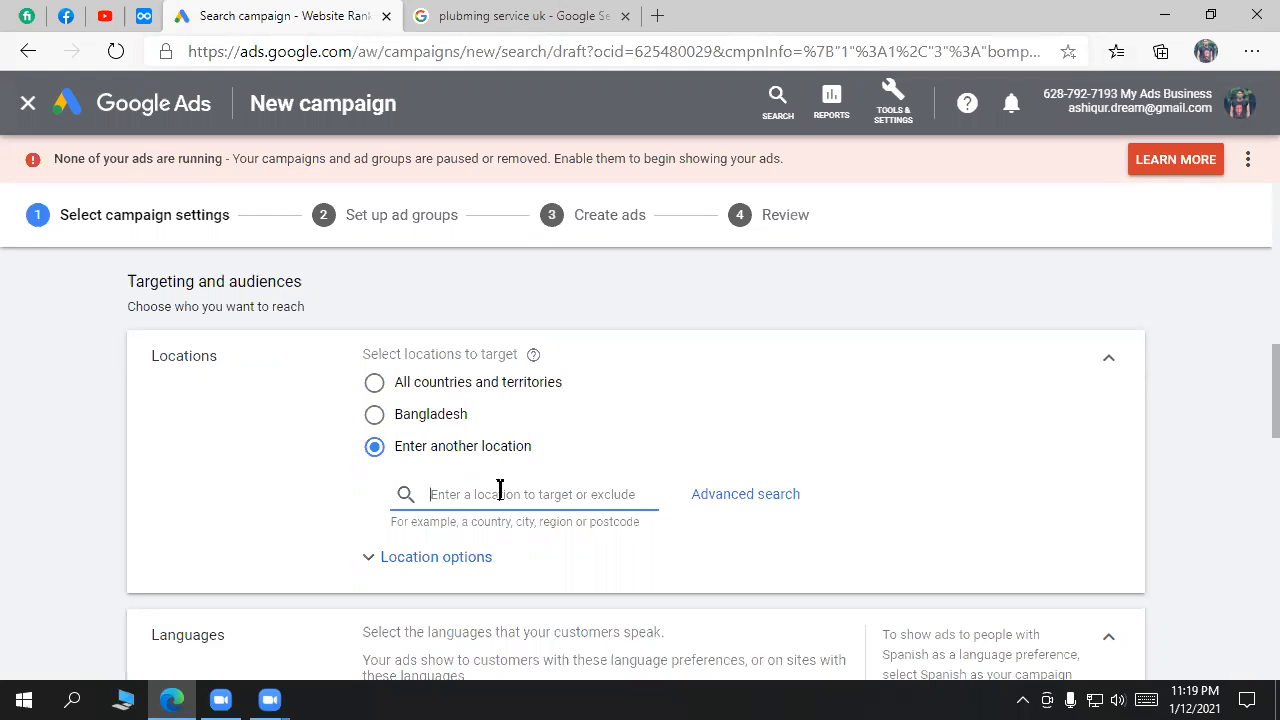
# Step: Go to the 'plumbing service uk' search results and select the search query
pyautogui.click(538, 28)
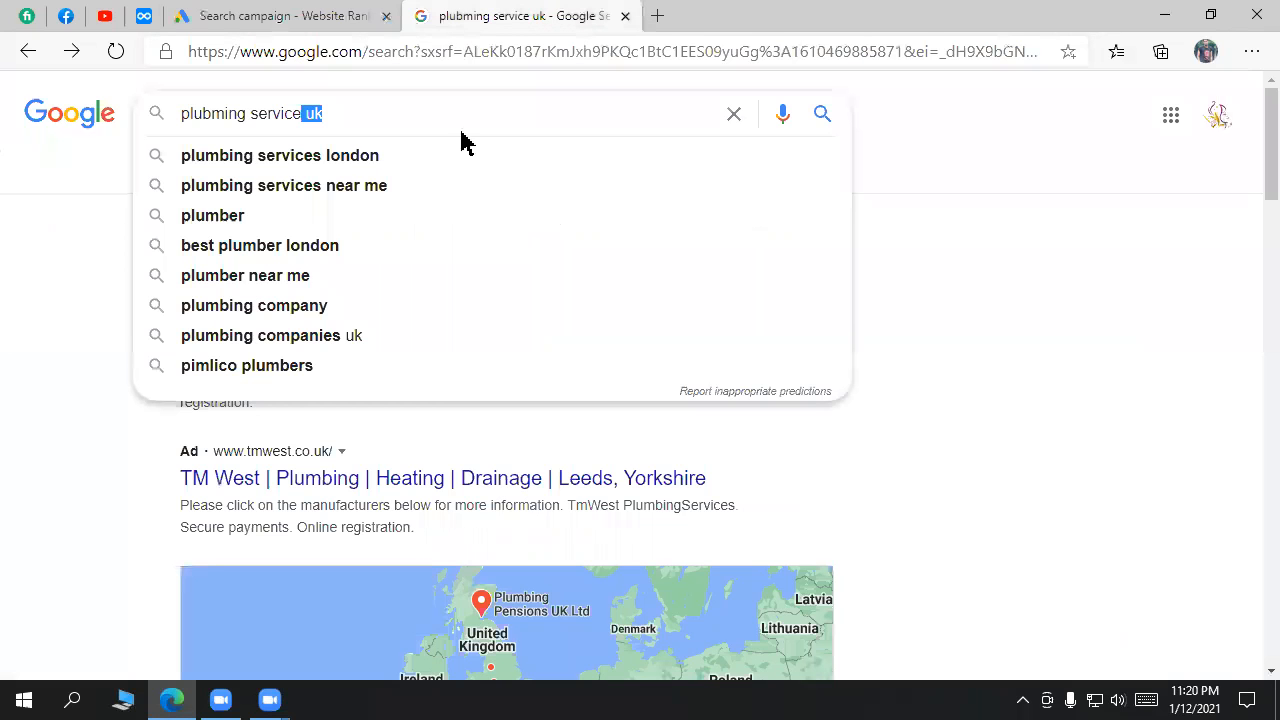
pyautogui.click(980, 289)
pyautogui.moveTo(334, 113); pyautogui.dragTo(174, 114)
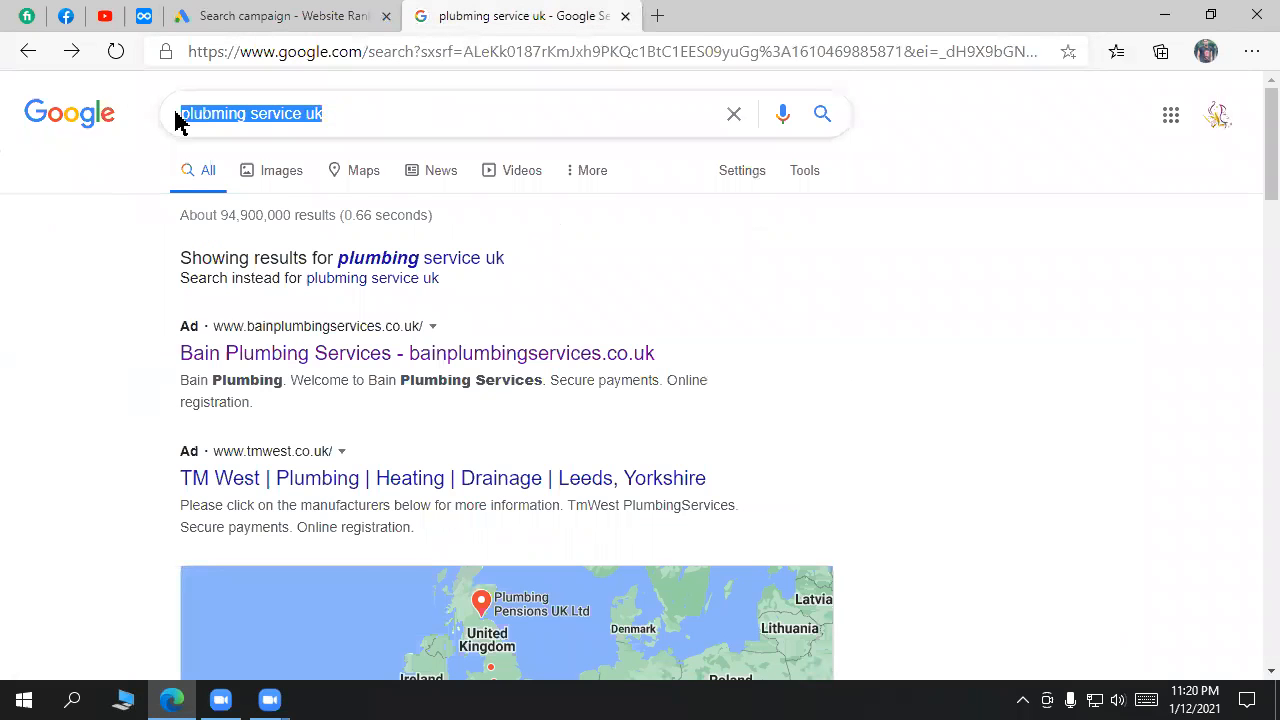
pyautogui.click(903, 385)
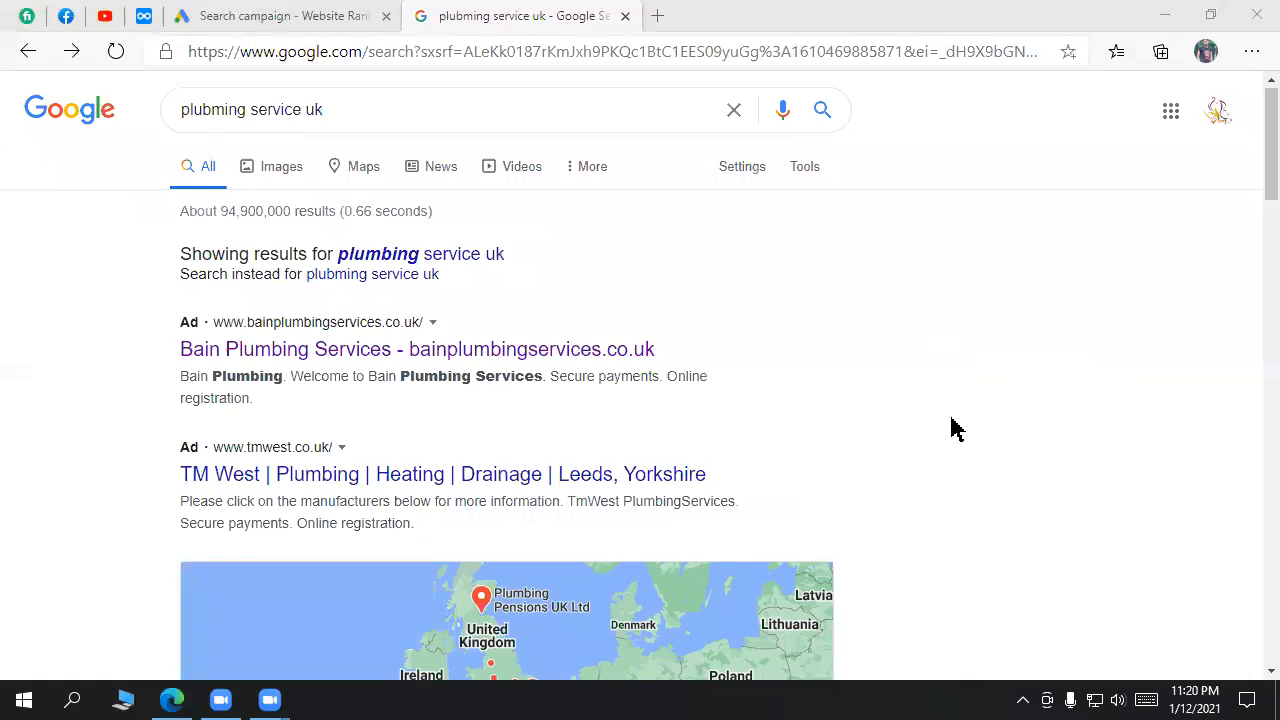
# Step: Check the detected footer location Uttara, Dhaka, return to the top, and open a new tab
pyautogui.scroll(-6, 951, 429)
pyautogui.scroll(-4, 700, 528)
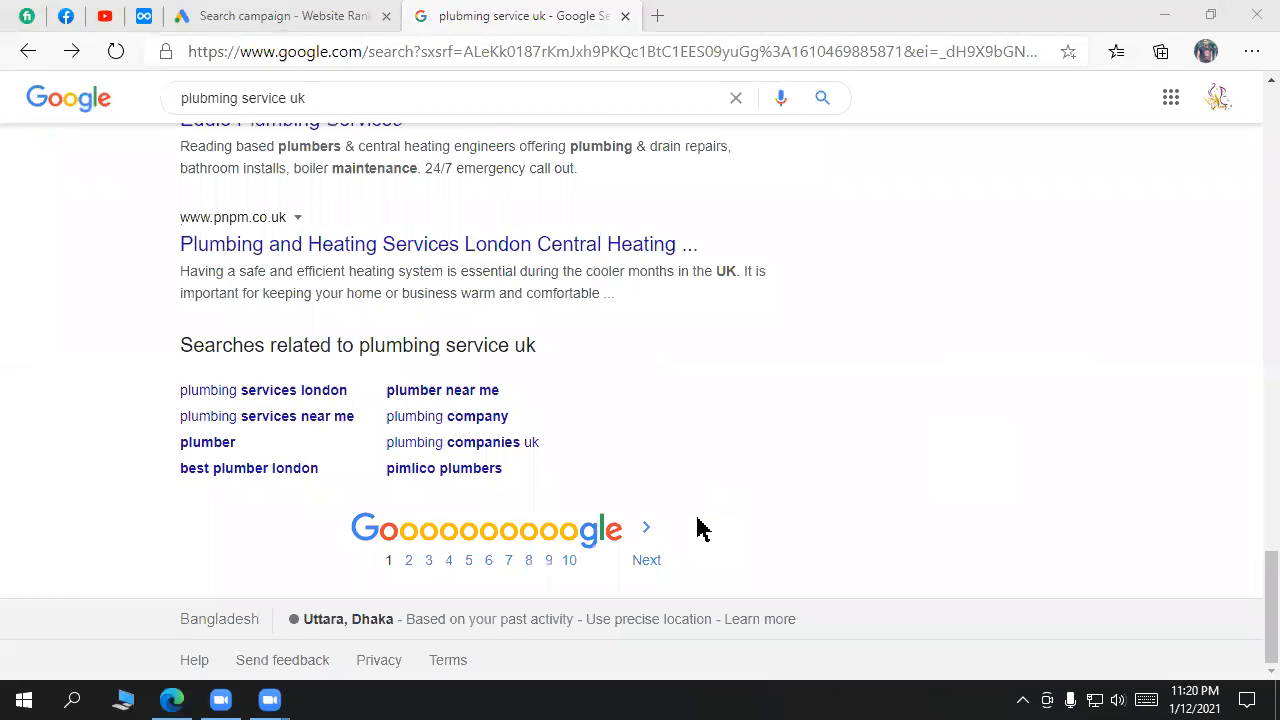
pyautogui.moveTo(302, 619); pyautogui.dragTo(397, 620)
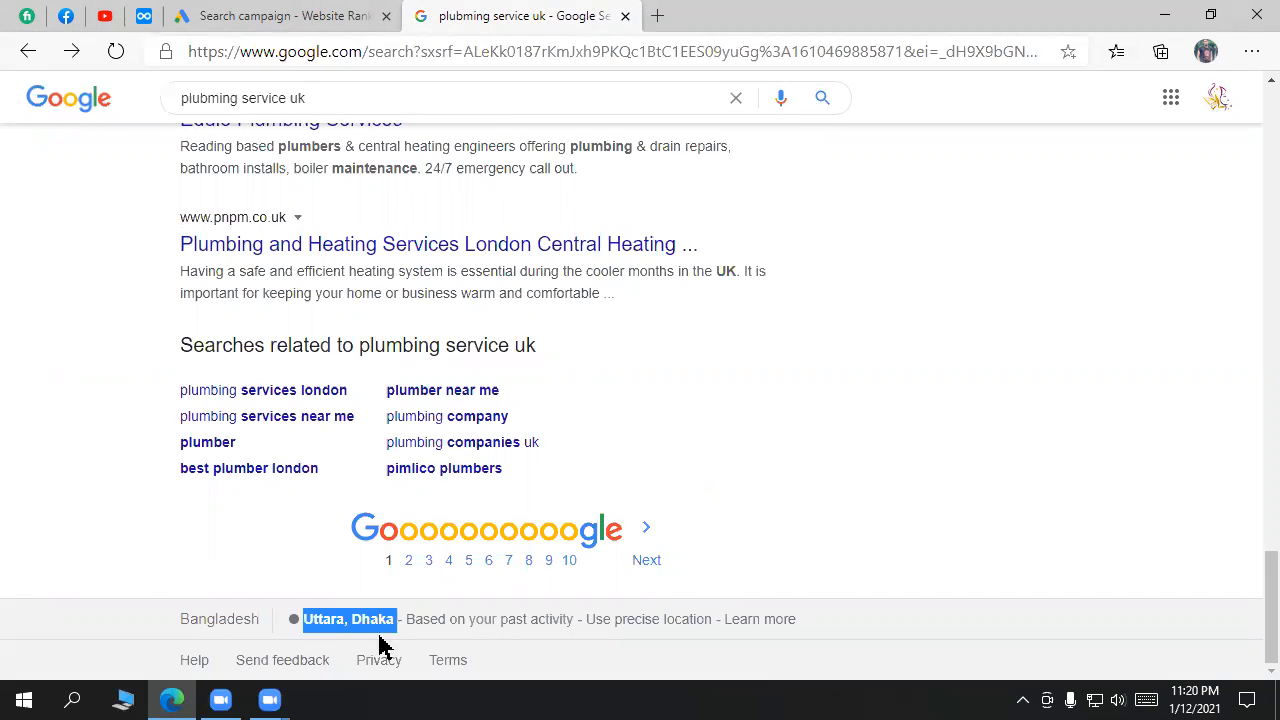
pyautogui.tripleClick(332, 620)
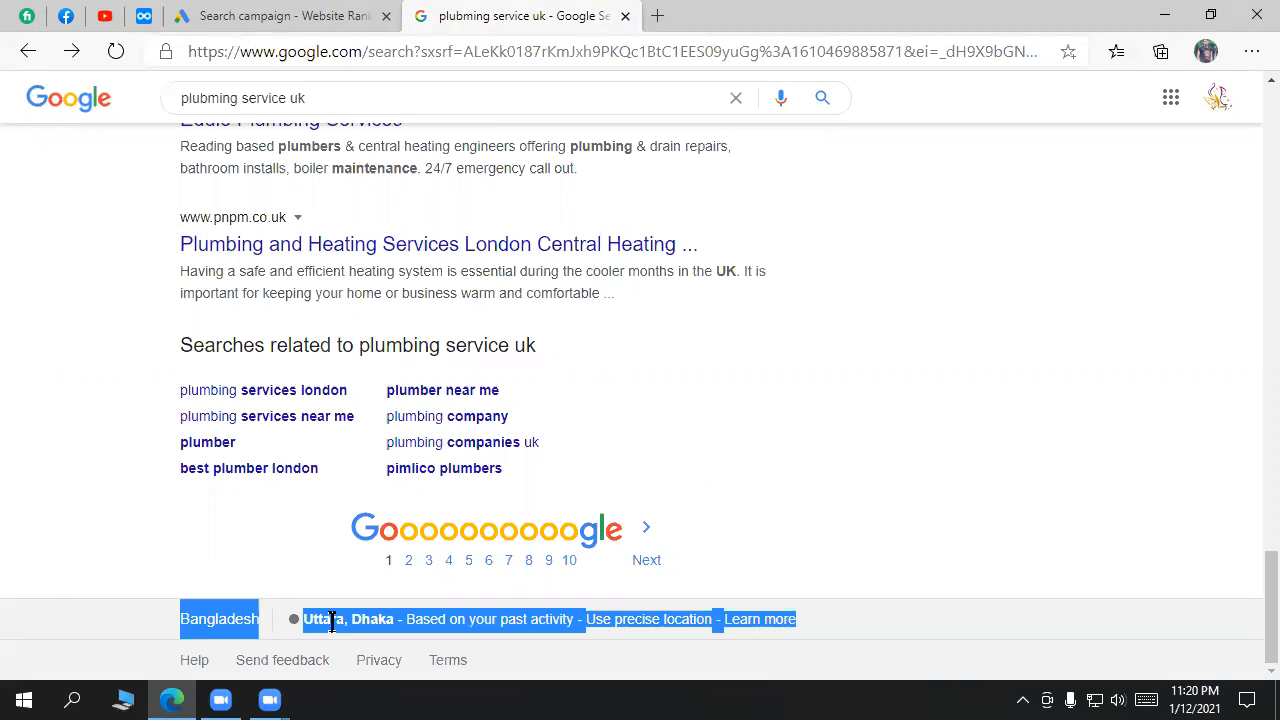
pyautogui.doubleClick(332, 620)
pyautogui.press('Home')
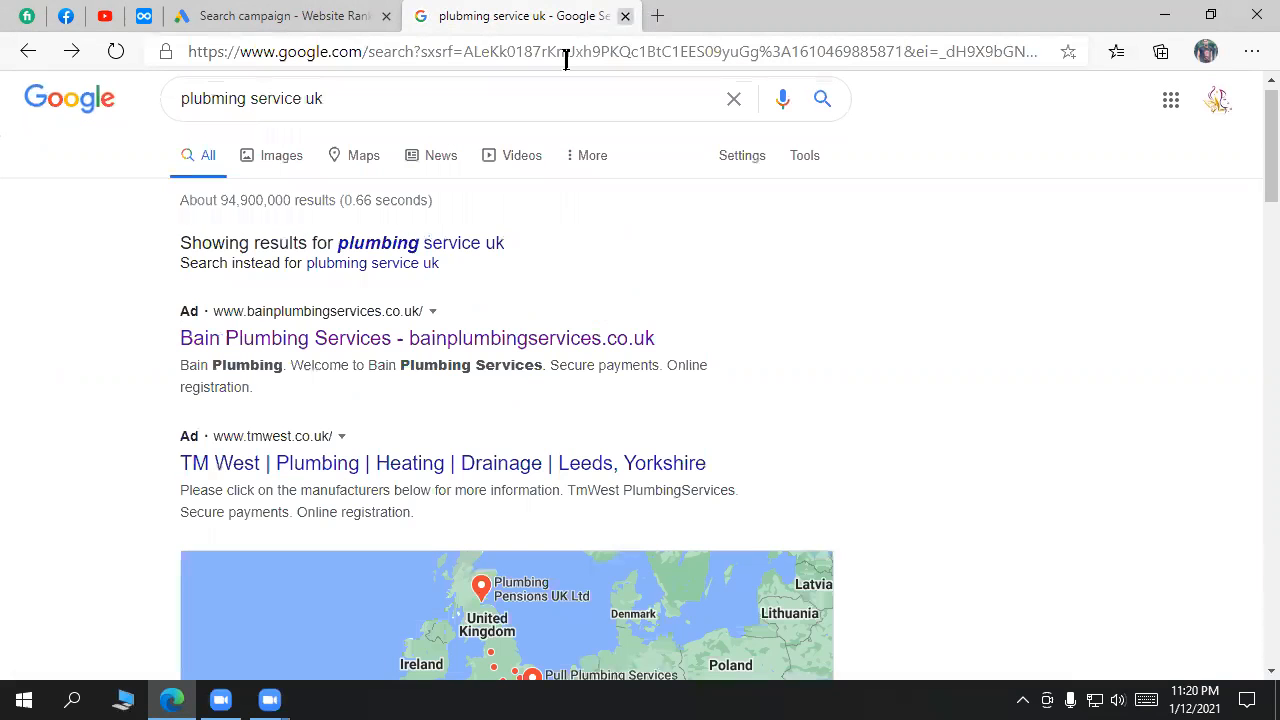
pyautogui.hotkey('ctrl', 't')
# Step: Clear the typed 'what' from the new tab's address bar and close the tab
pyautogui.write('wh')
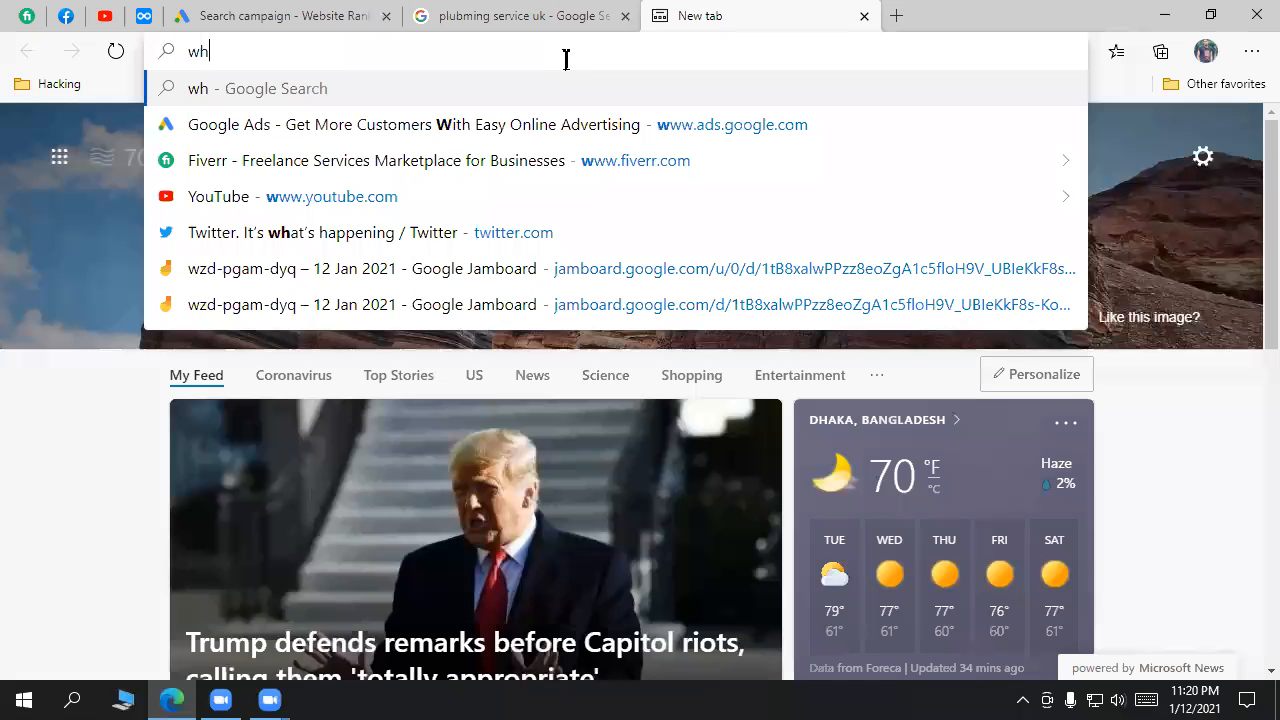
pyautogui.write('at')
pyautogui.press('BackSpace')
pyautogui.press('BackSpace')
pyautogui.press('BackSpace')
pyautogui.press('BackSpace')
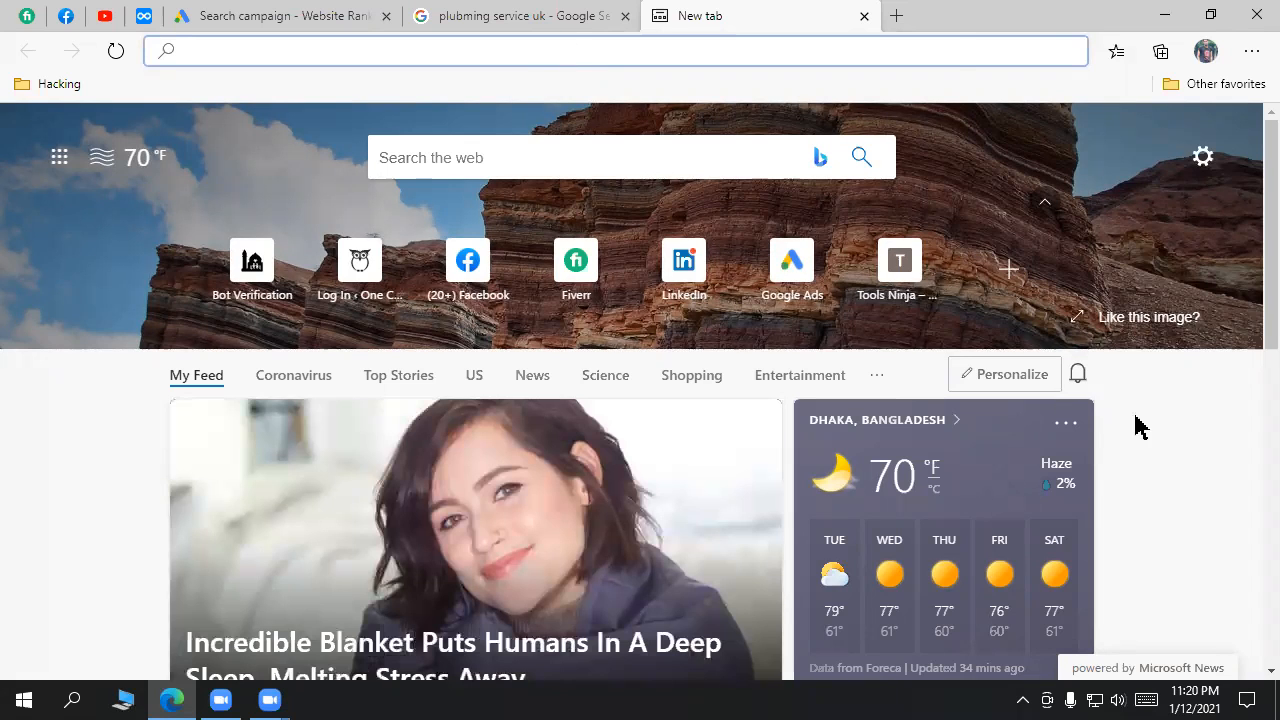
pyautogui.scroll(-2, 1137, 425)
pyautogui.scroll(-3, 808, 191)
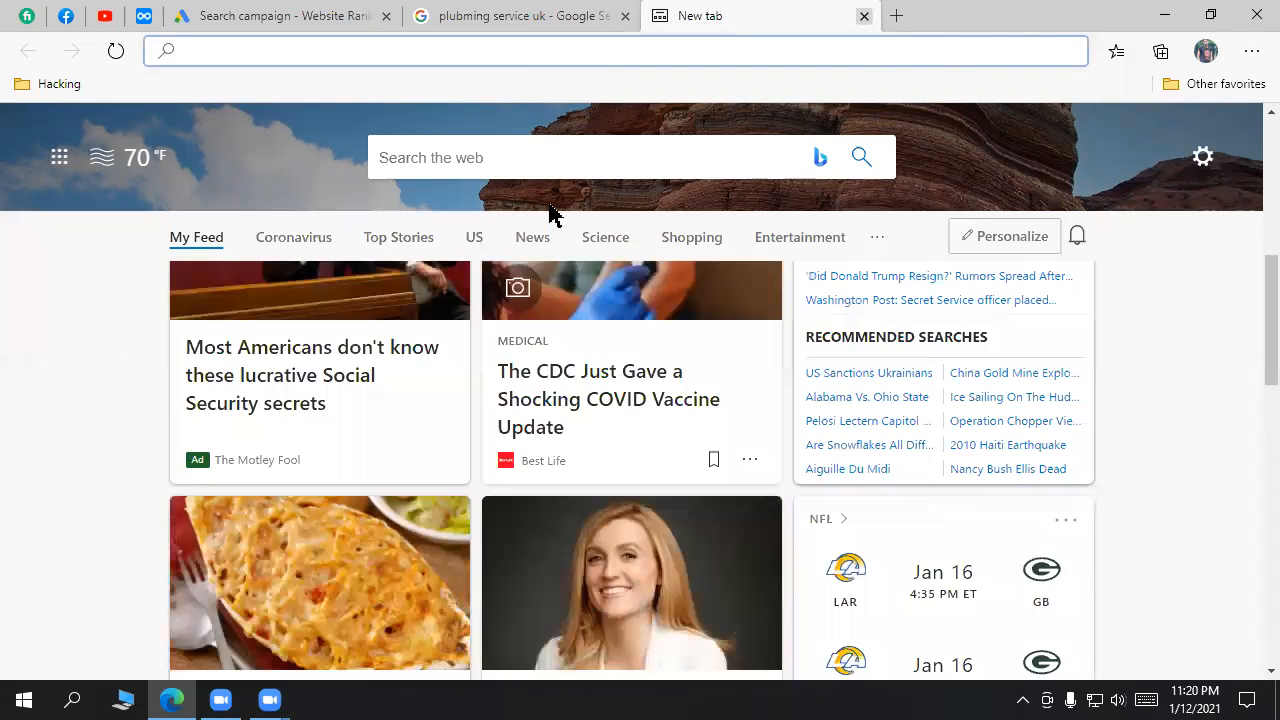
pyautogui.hotkey('ctrl', 'w')
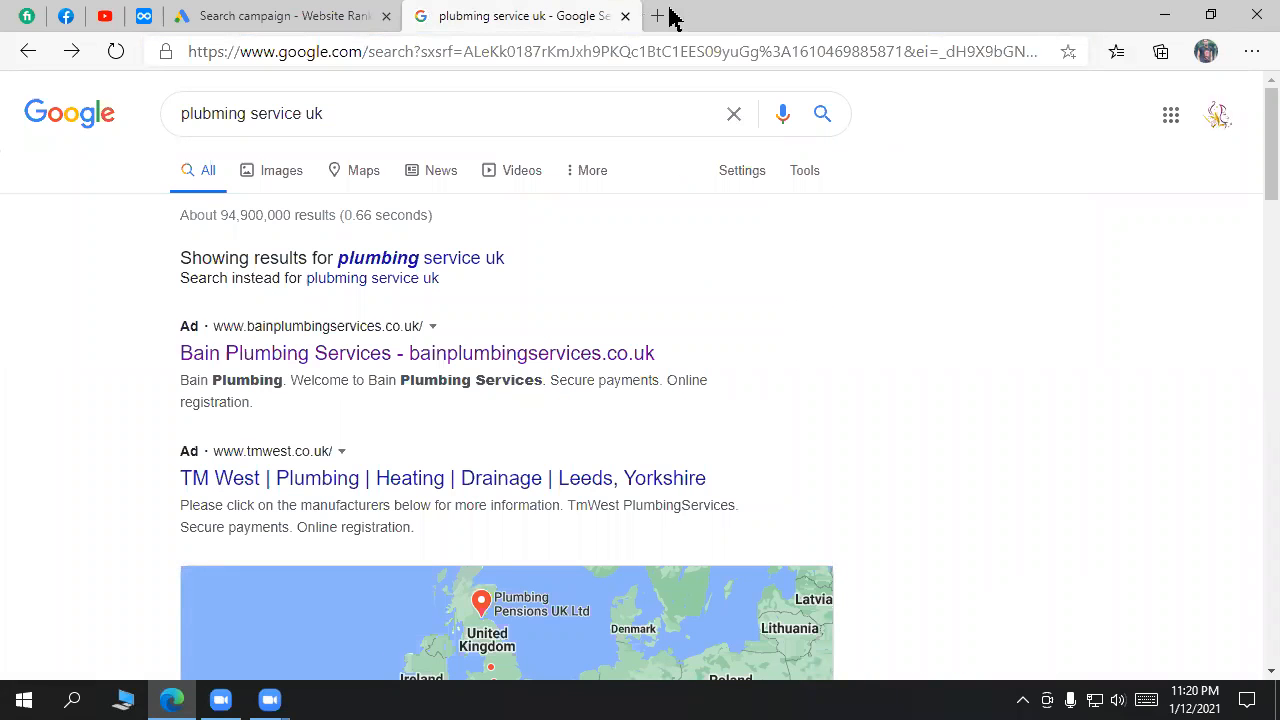
# Step: Search a local web developer's name in a new tab and review the business knowledge panel
pyautogui.hotkey('ctrl', 't')
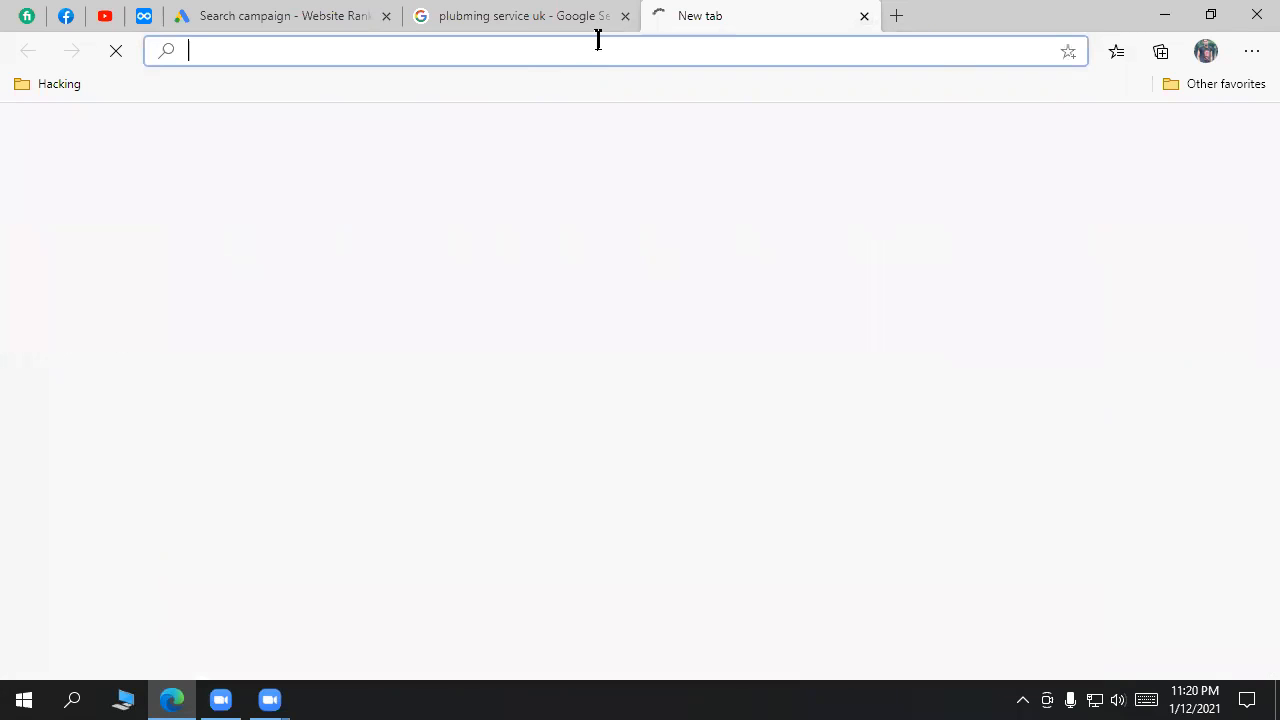
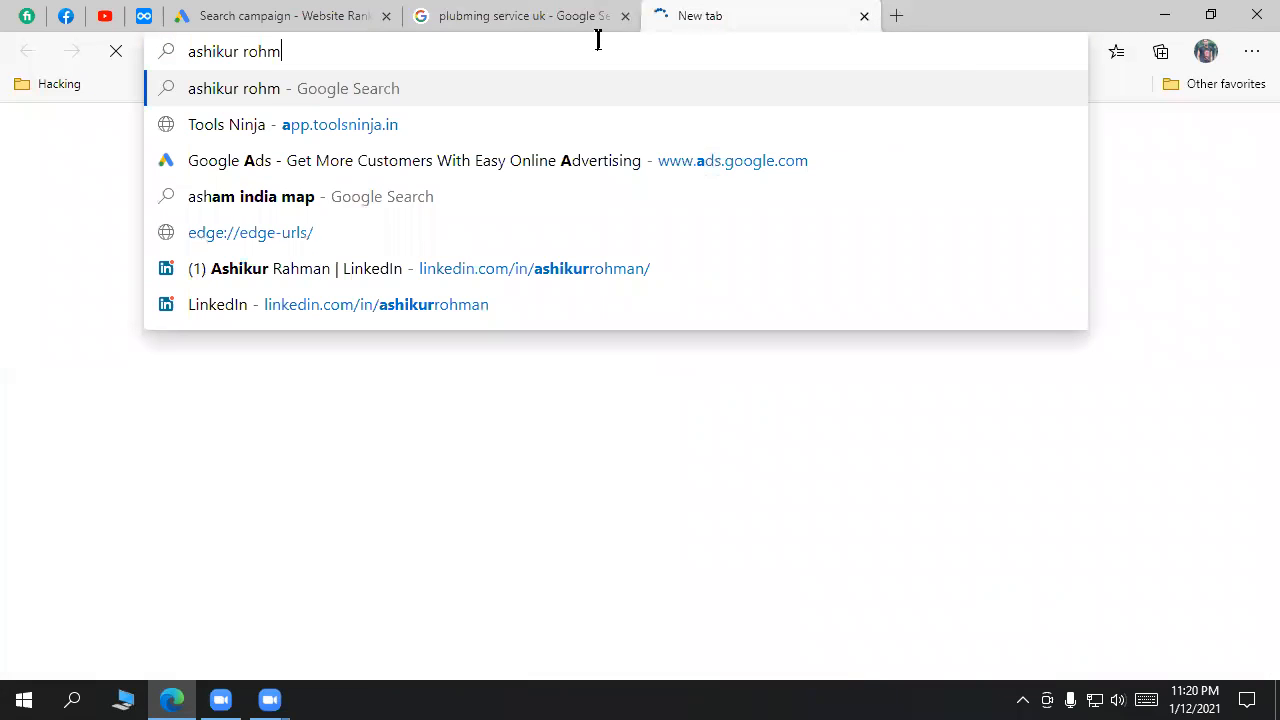
pyautogui.press('Return')
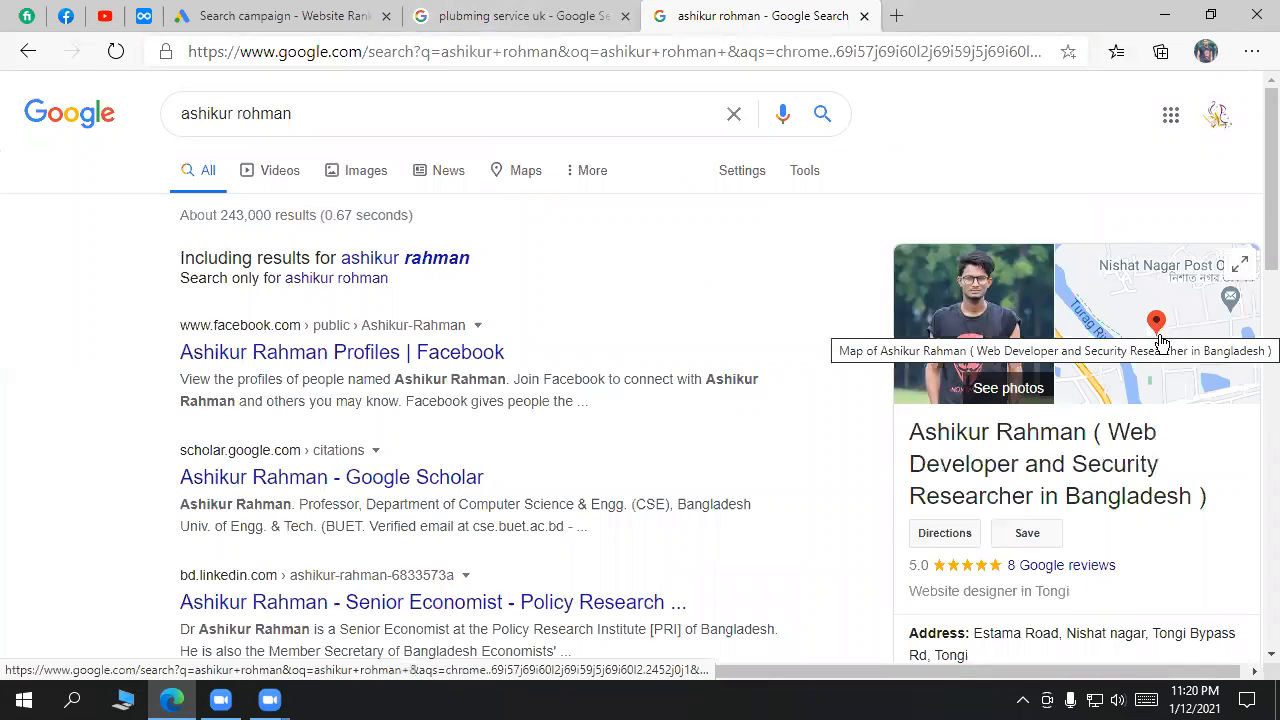
pyautogui.scroll(-2, 931, 214)
pyautogui.moveTo(921, 226); pyautogui.dragTo(1210, 333)
pyautogui.scroll(2, 1082, 466)
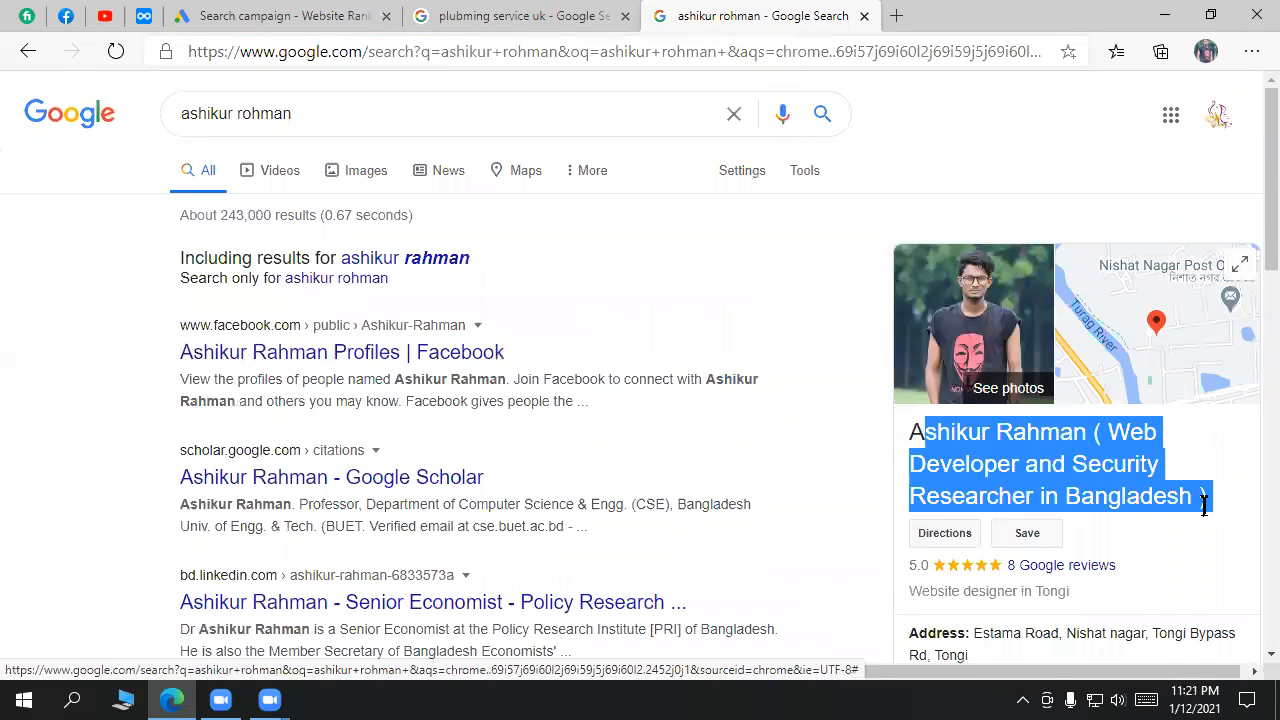
pyautogui.scroll(-3, 1018, 445)
pyautogui.scroll(-3, 1037, 549)
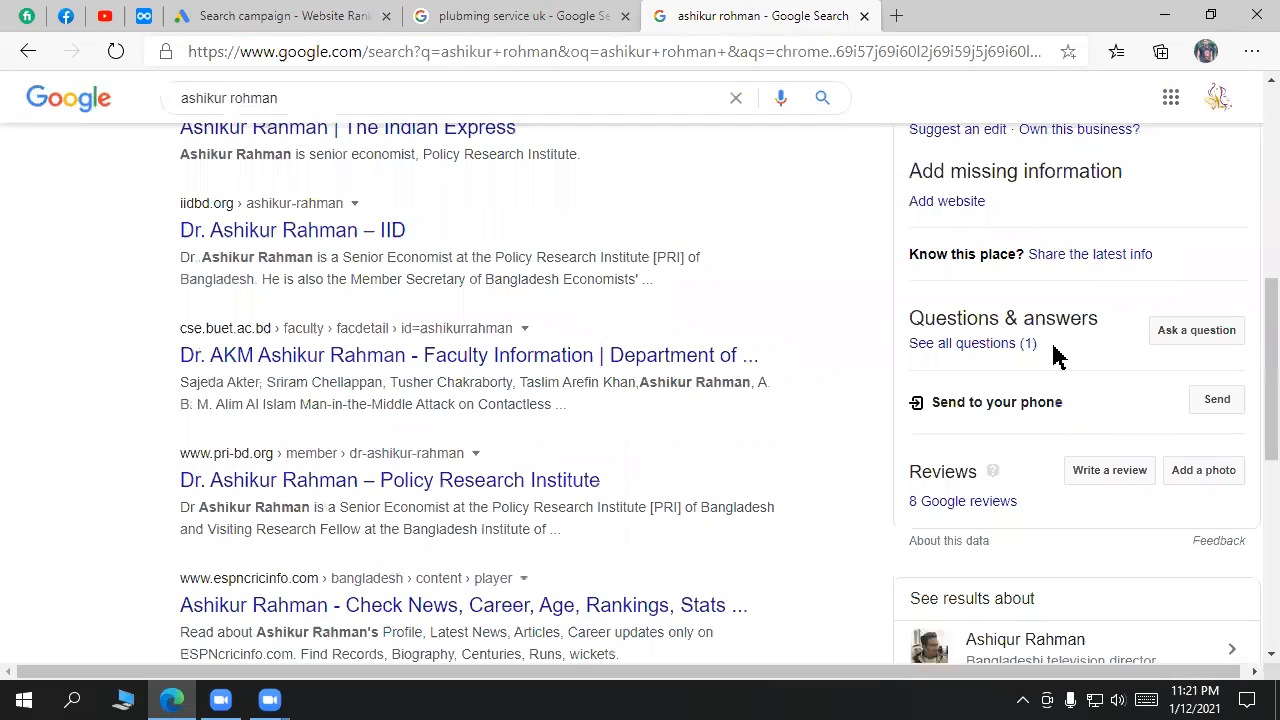
pyautogui.scroll(3, 1057, 257)
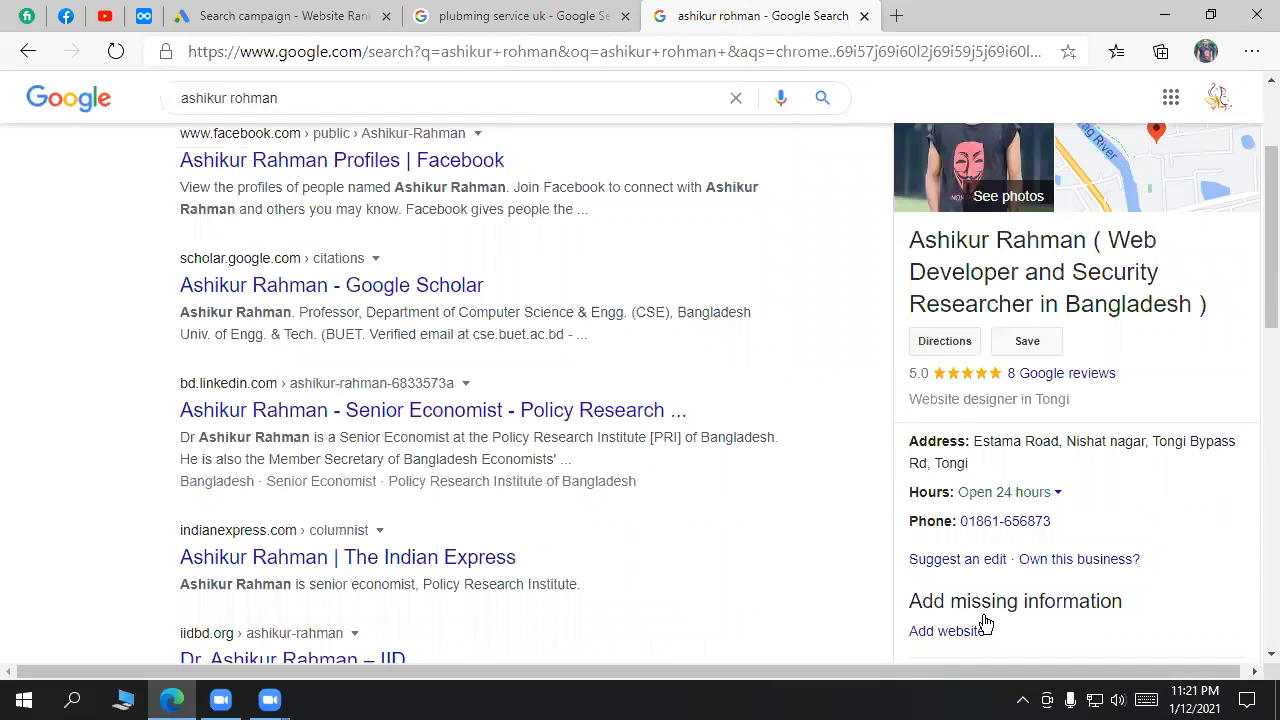
pyautogui.scroll(-1, 985, 622)
pyautogui.scroll(2, 1000, 390)
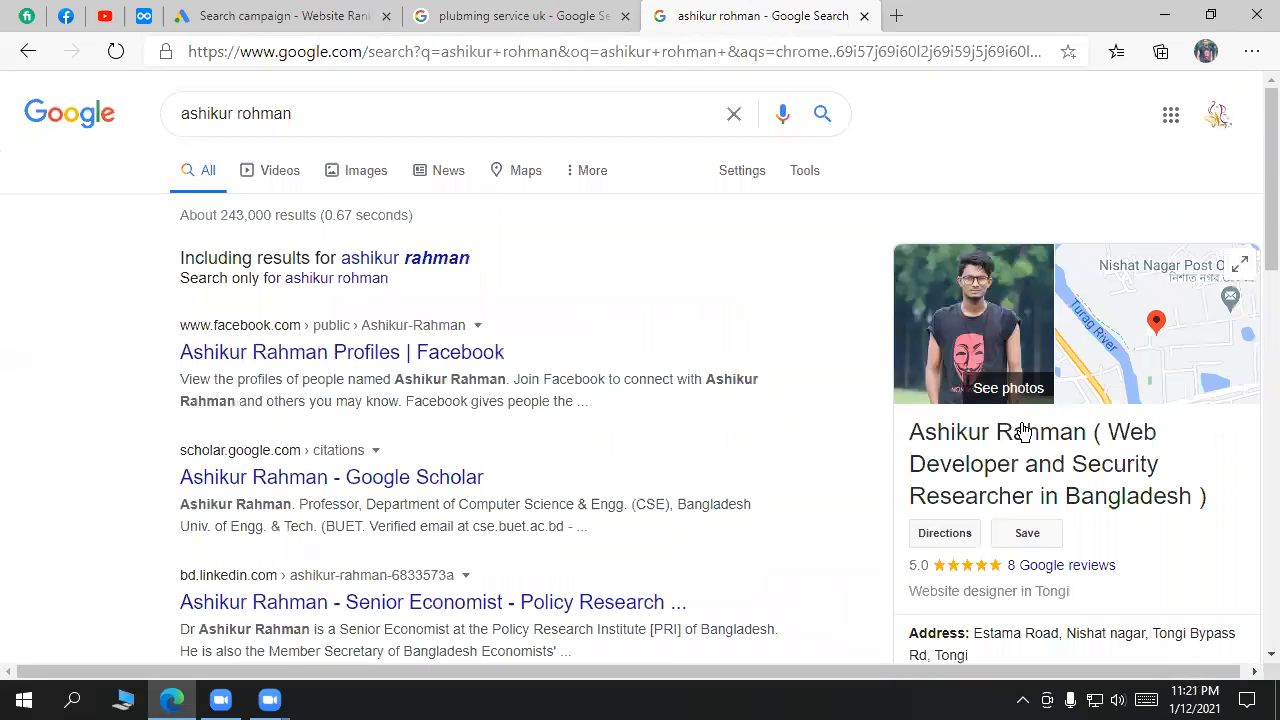
# Step: Close the developer search tab and return to the Google Ads location search box
pyautogui.click(528, 14)
pyautogui.click(866, 17)
pyautogui.click(286, 14)
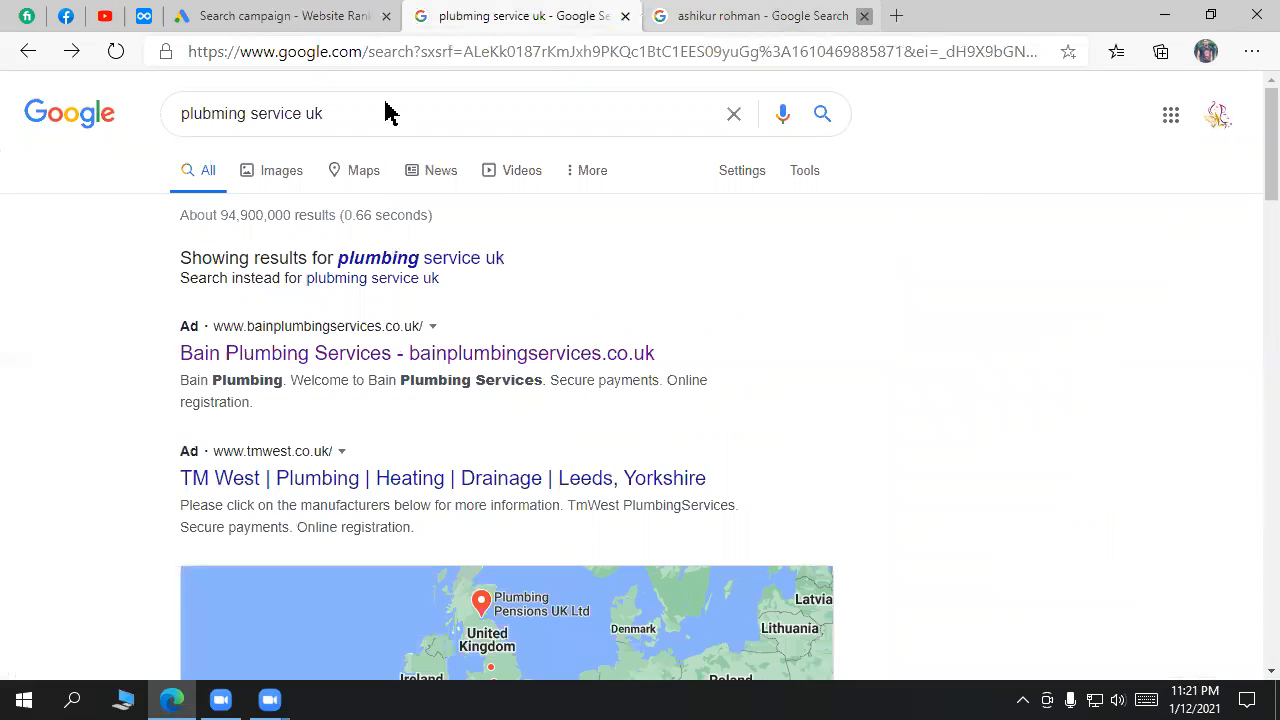
pyautogui.click(536, 490)
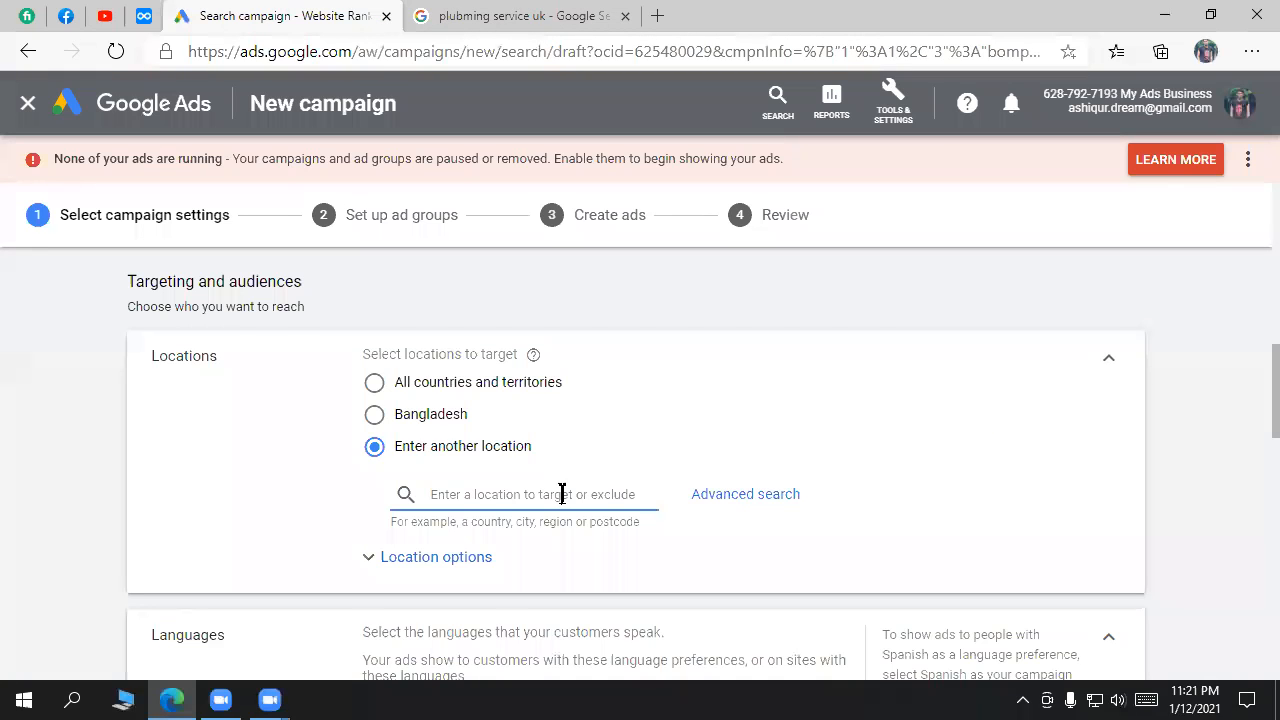
# Step: Add and remove United States as a target location twice, then open Advanced search
pyautogui.write('unsin')
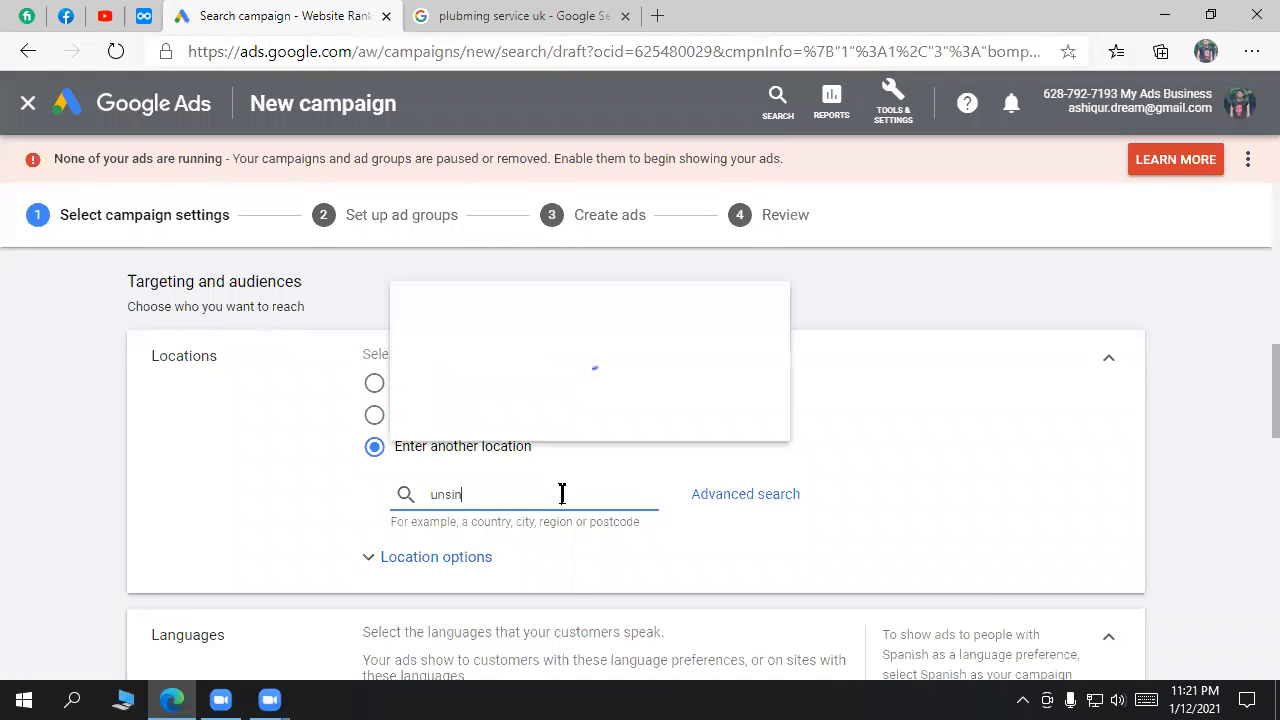
pyautogui.press('BackSpace')
pyautogui.press('BackSpace')
pyautogui.press('BackSpace')
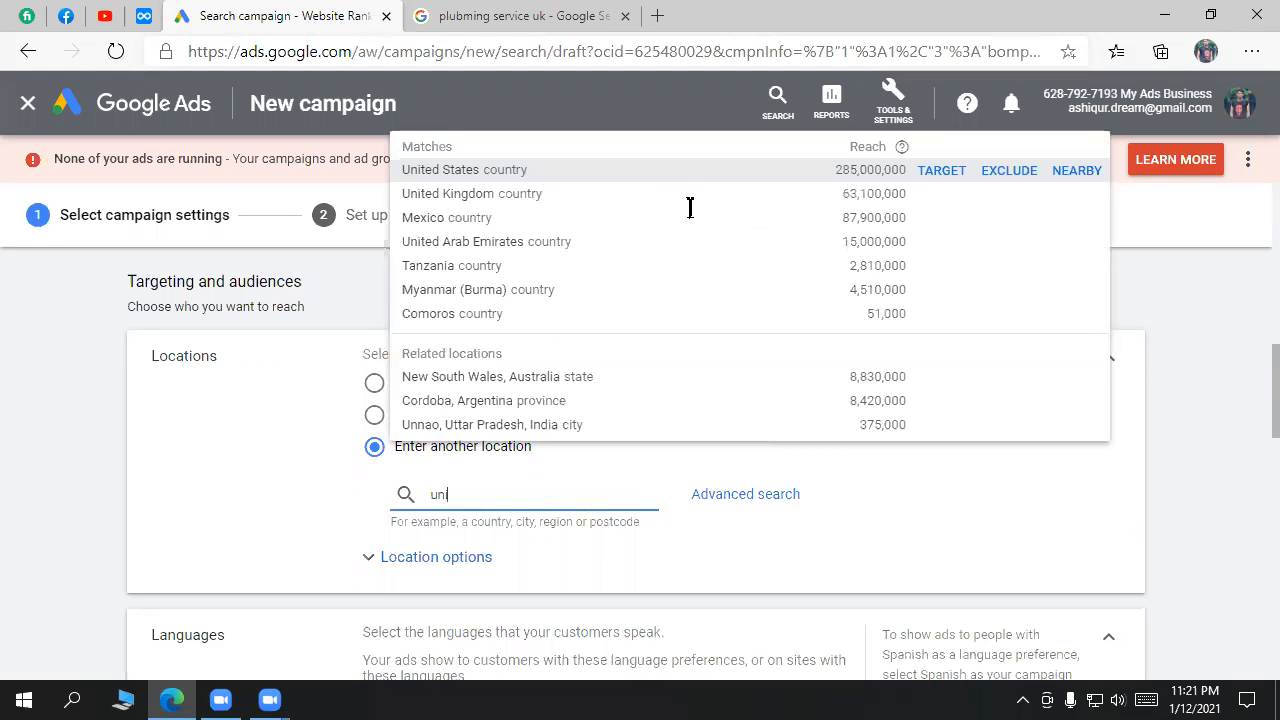
pyautogui.write('ited')
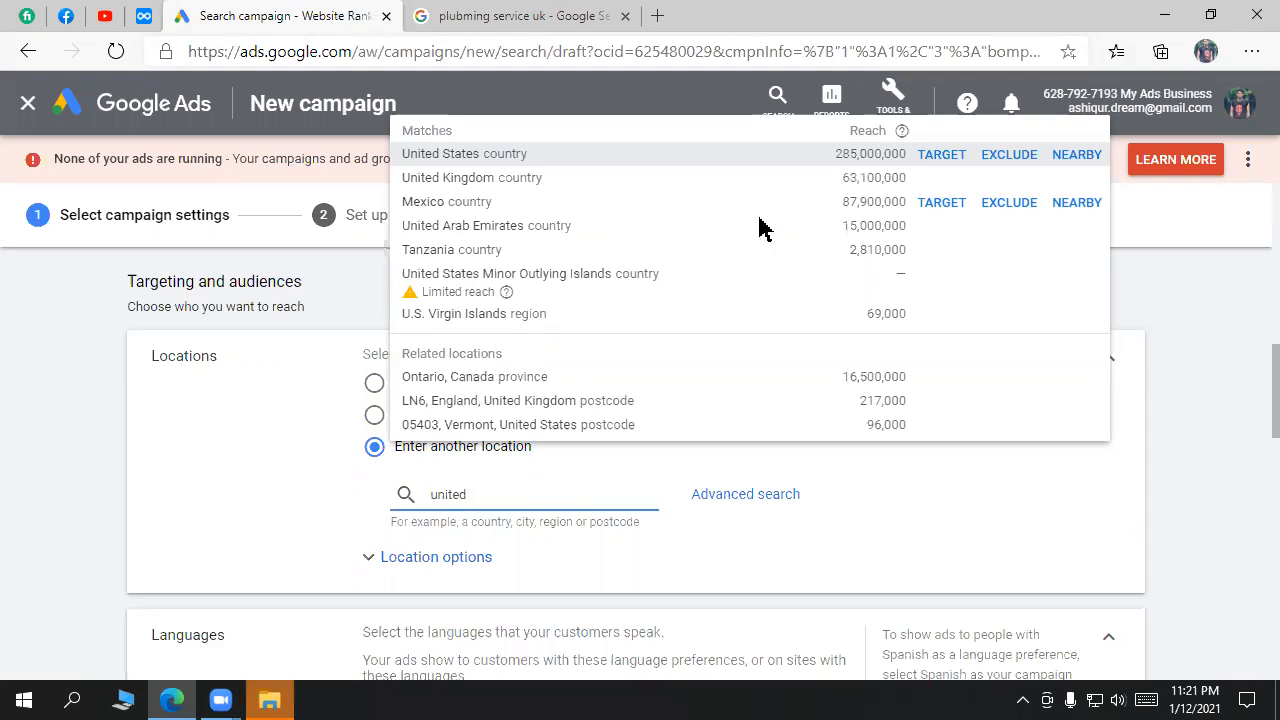
pyautogui.moveTo(601, 174)
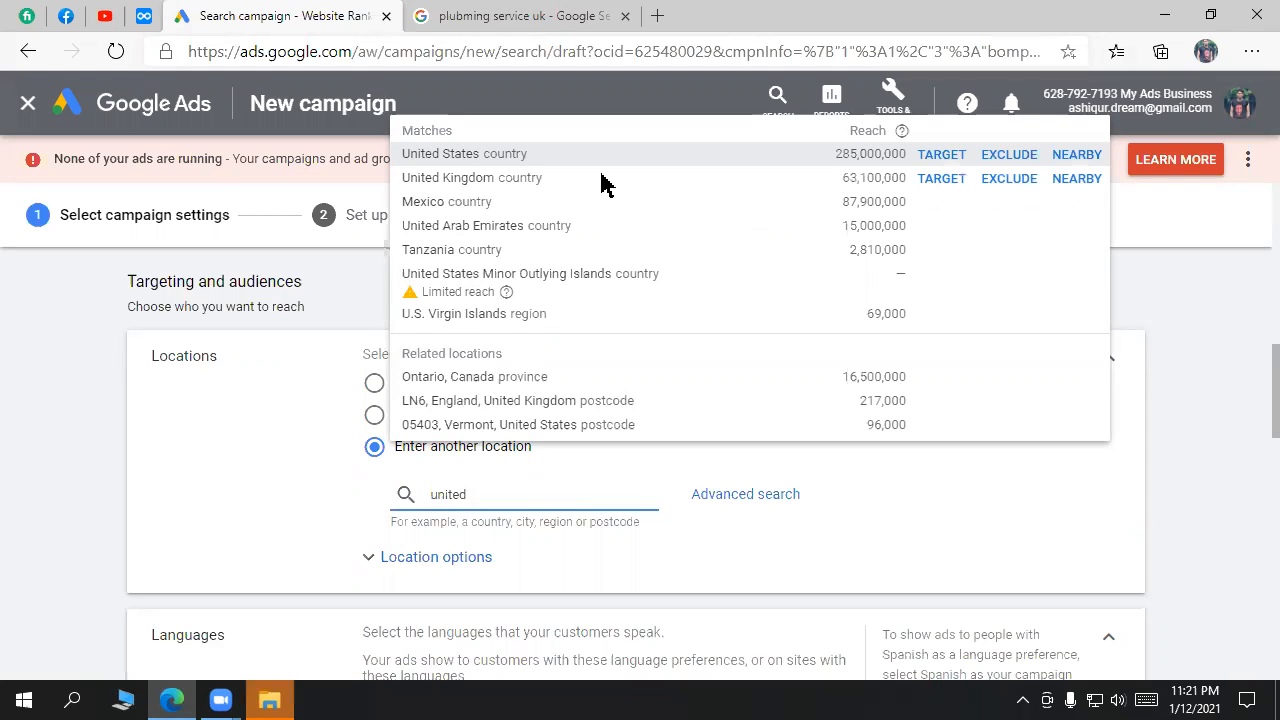
pyautogui.click(512, 158)
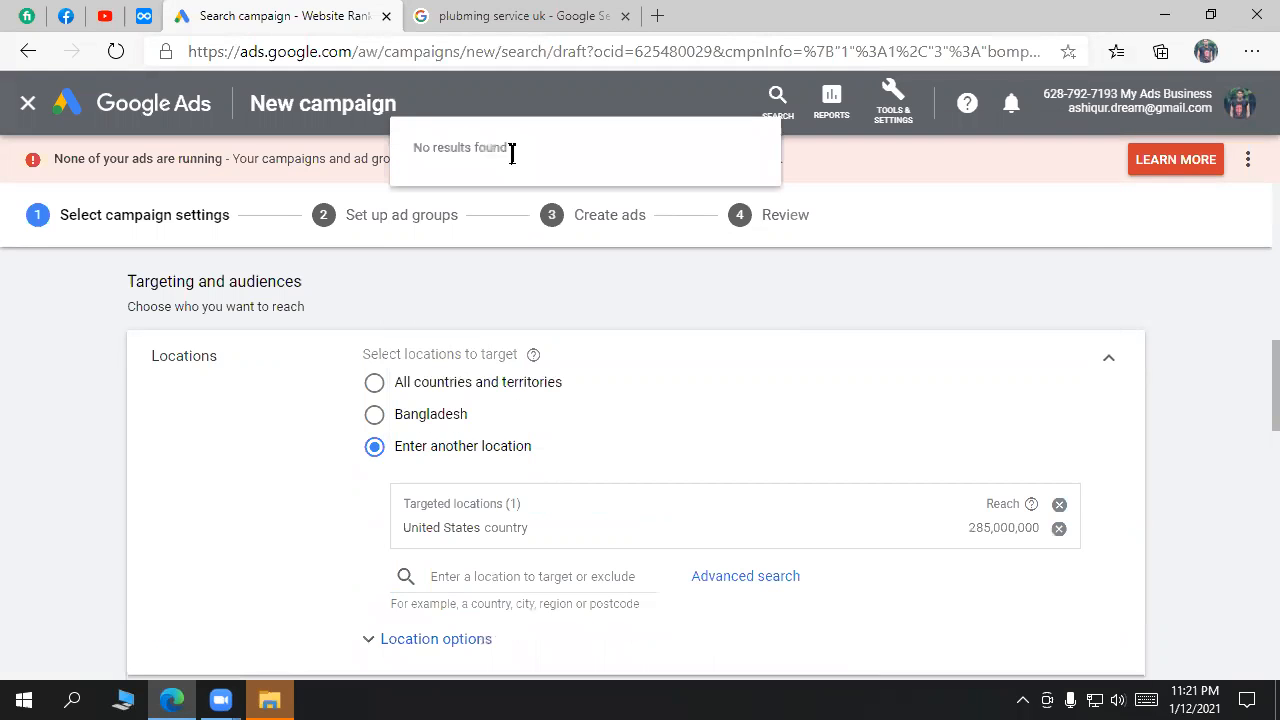
pyautogui.click(1059, 528)
pyautogui.click(498, 500)
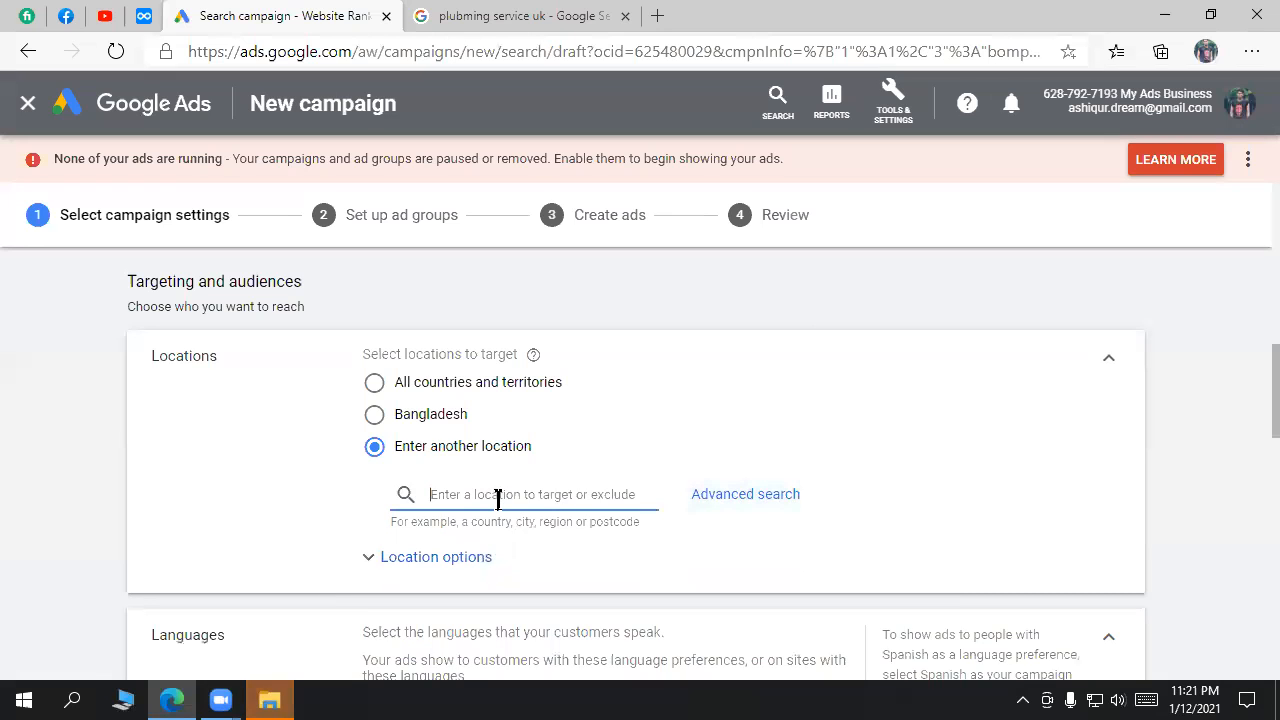
pyautogui.write('unite')
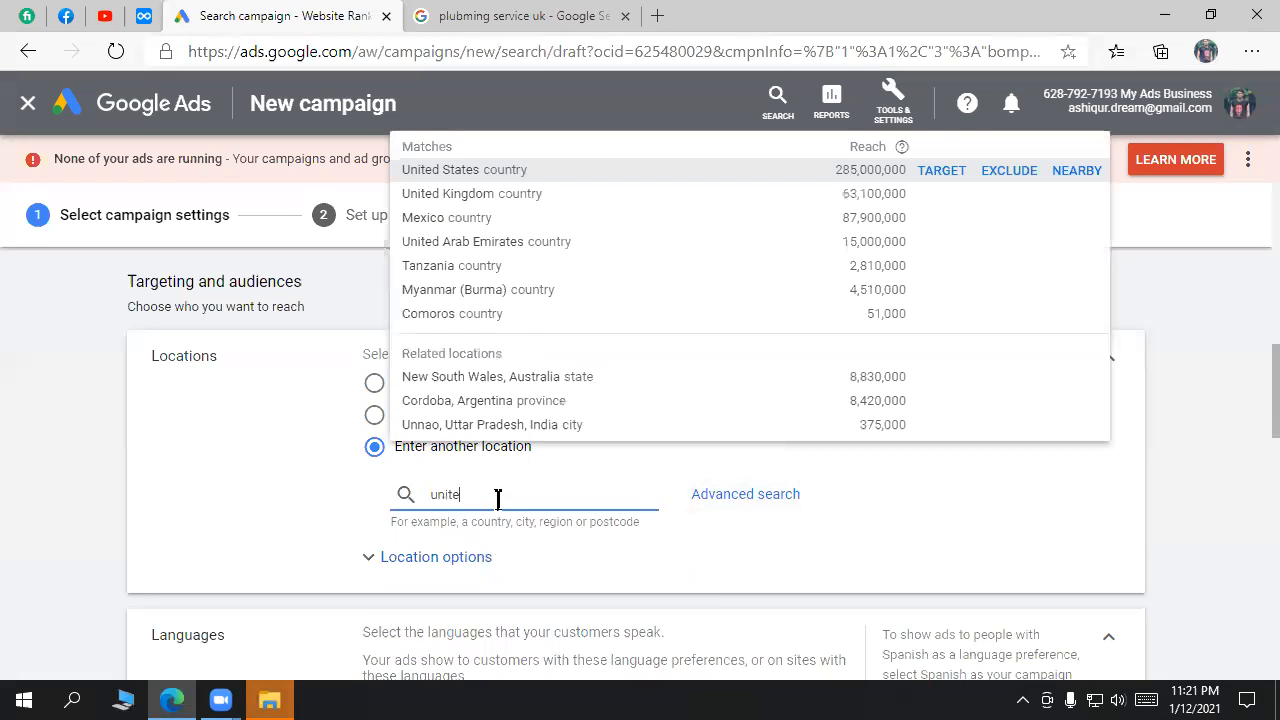
pyautogui.write('d')
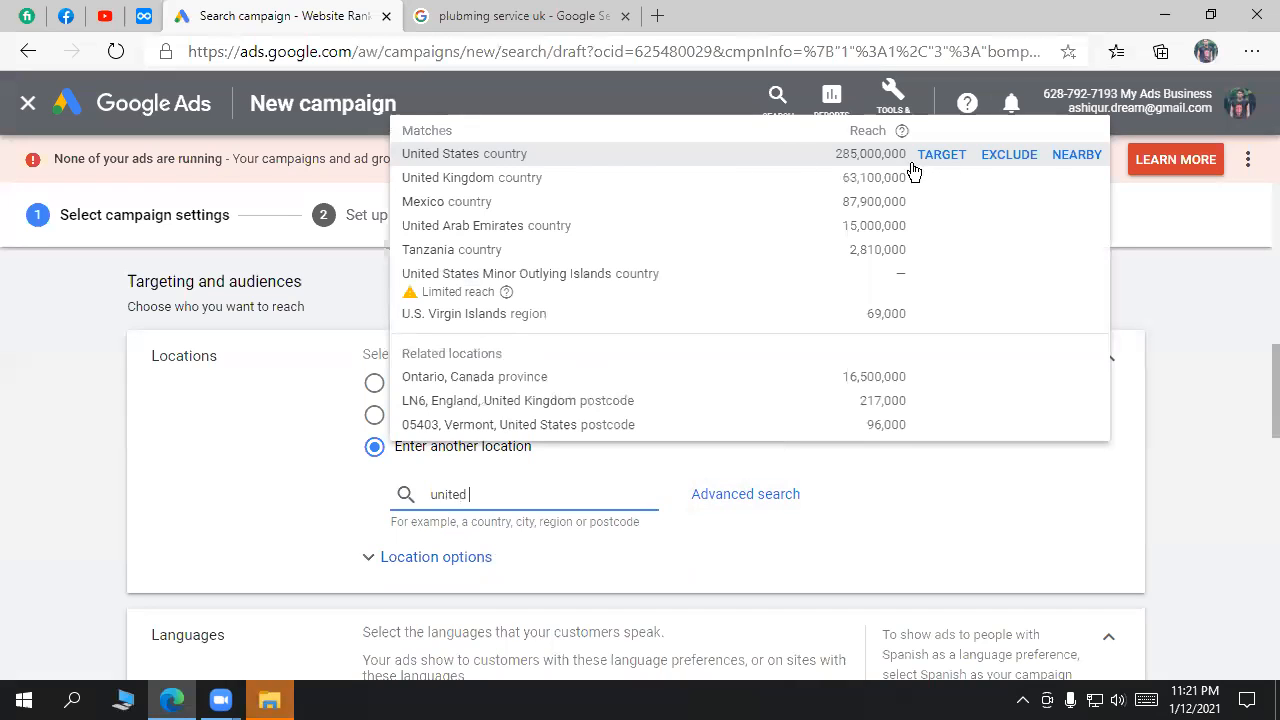
pyautogui.click(494, 155)
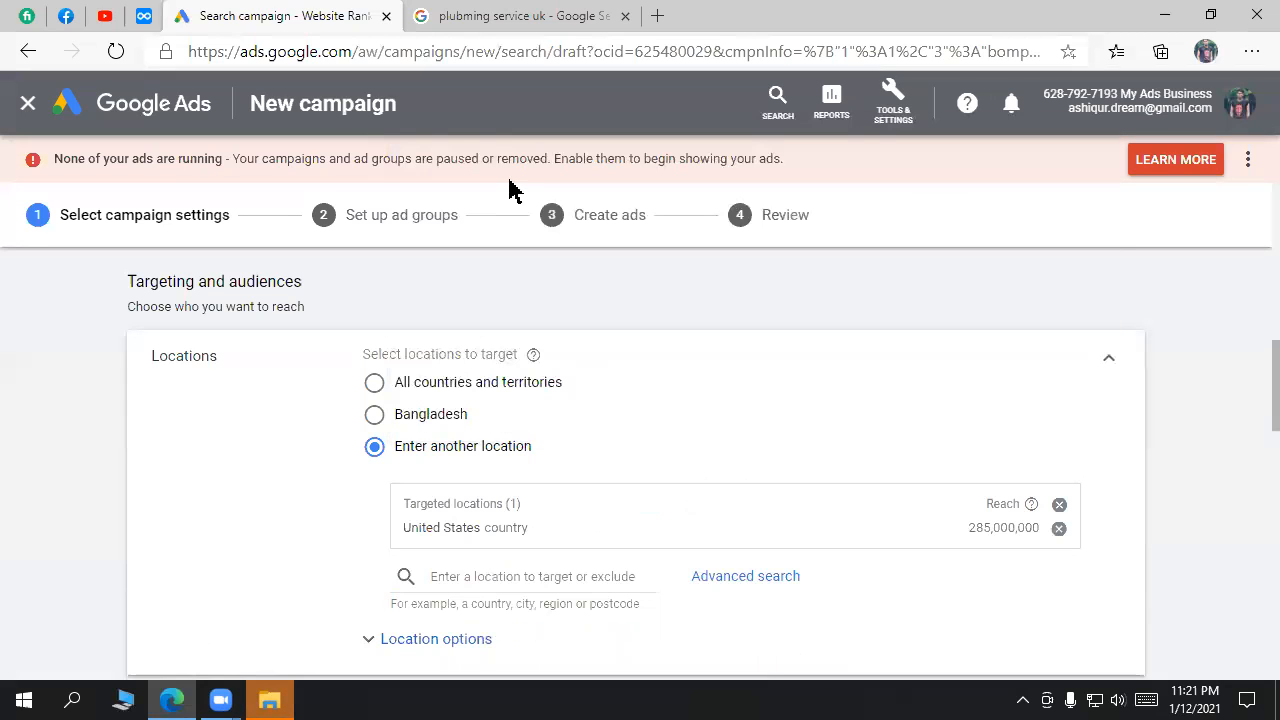
pyautogui.click(1059, 504)
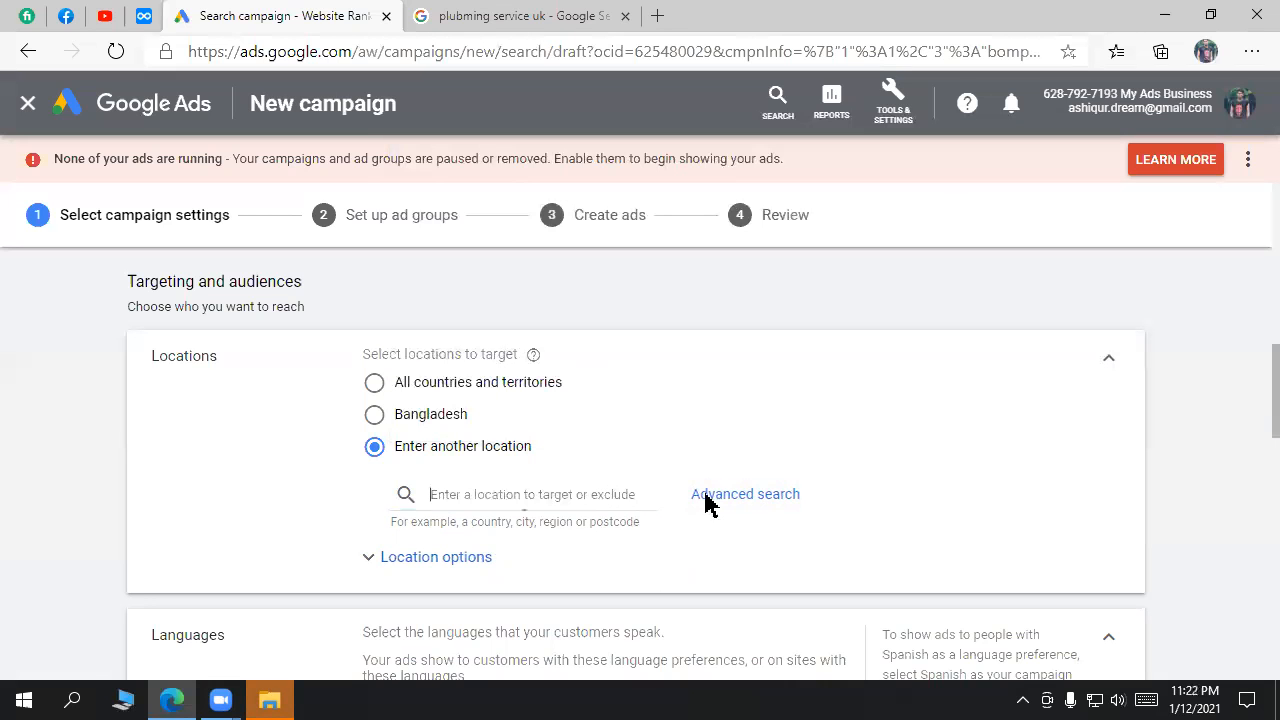
pyautogui.click(745, 494)
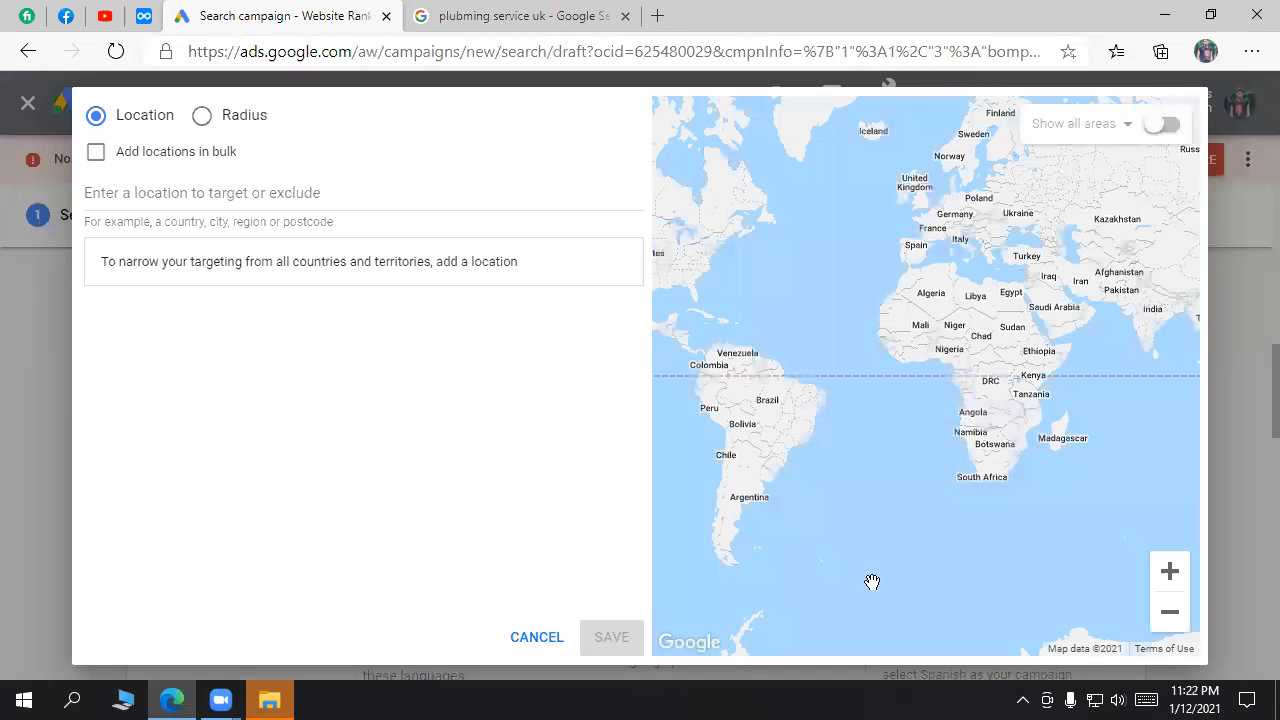
# Step: Cancel advanced search, try Bangladesh, switch back to Enter another location, and reopen Advanced search
pyautogui.click(547, 645)
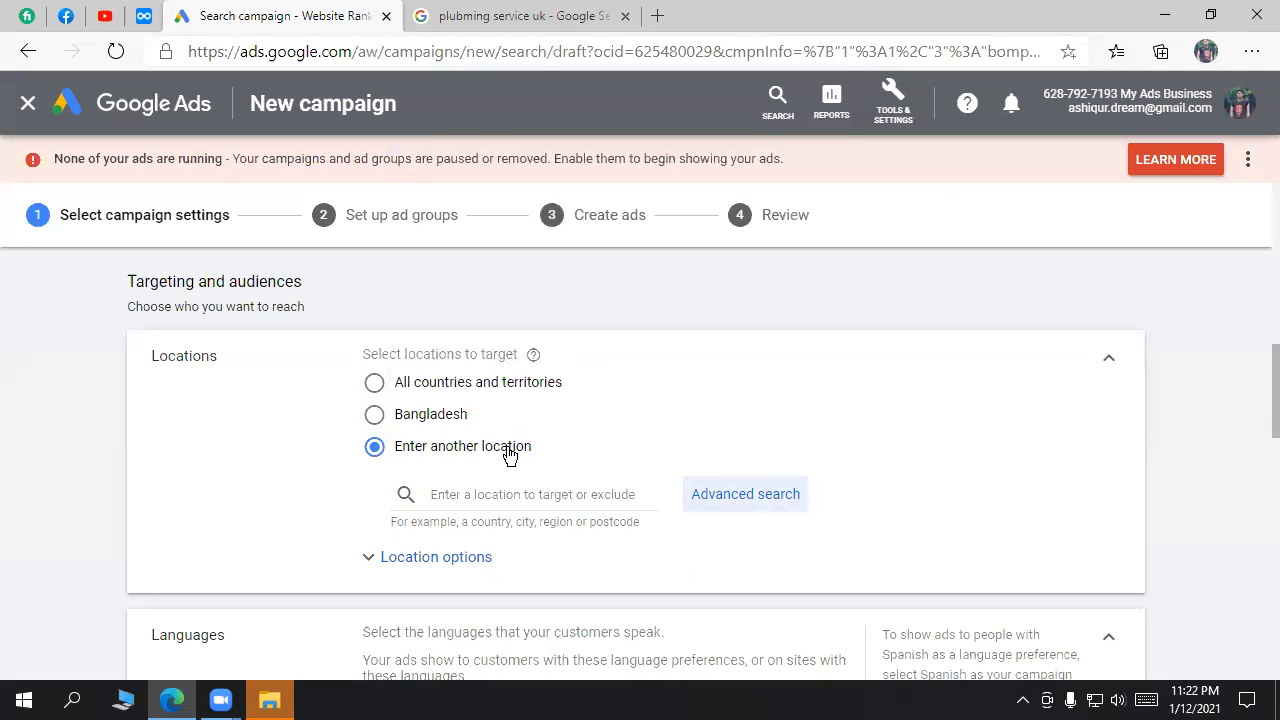
pyautogui.click(508, 494)
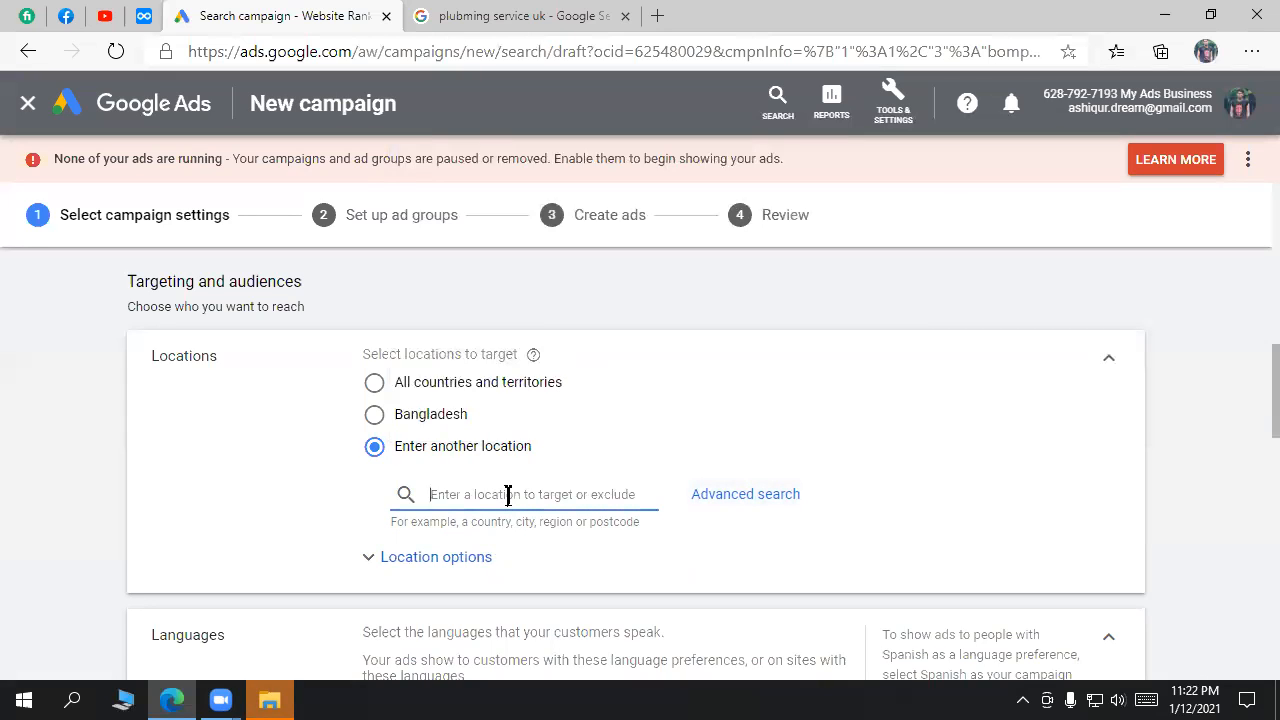
pyautogui.click(431, 418)
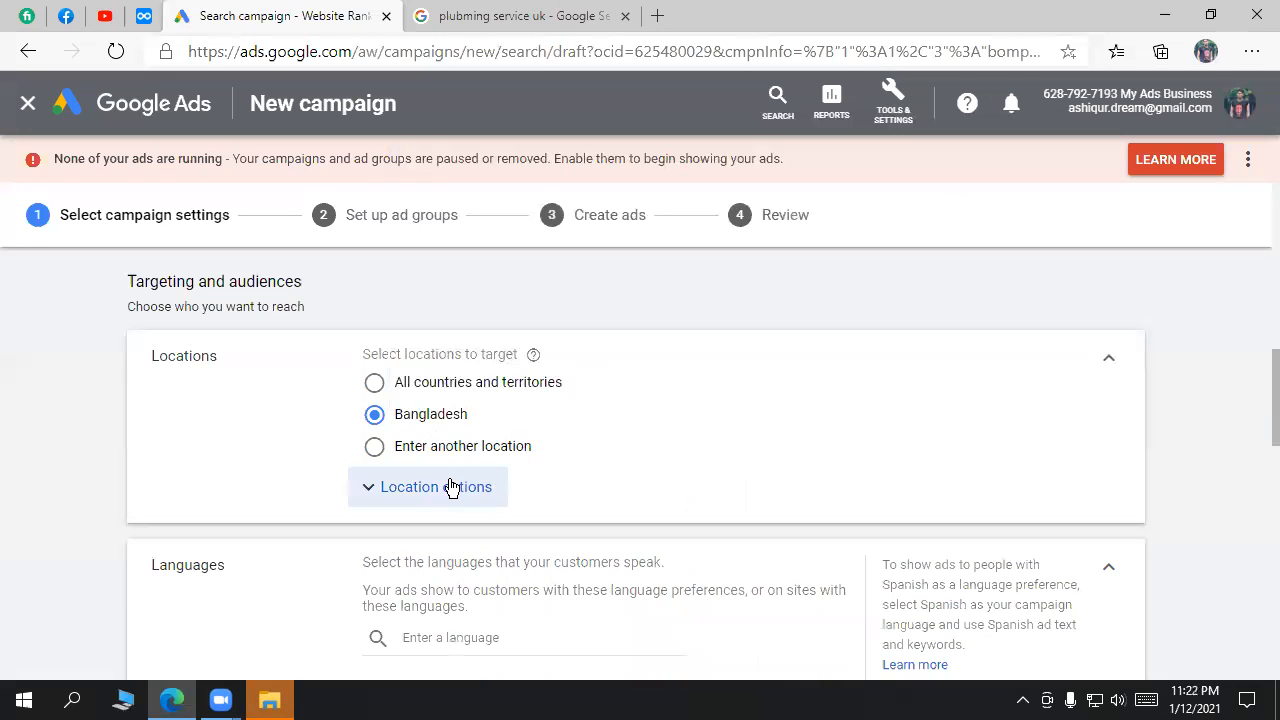
pyautogui.click(452, 487)
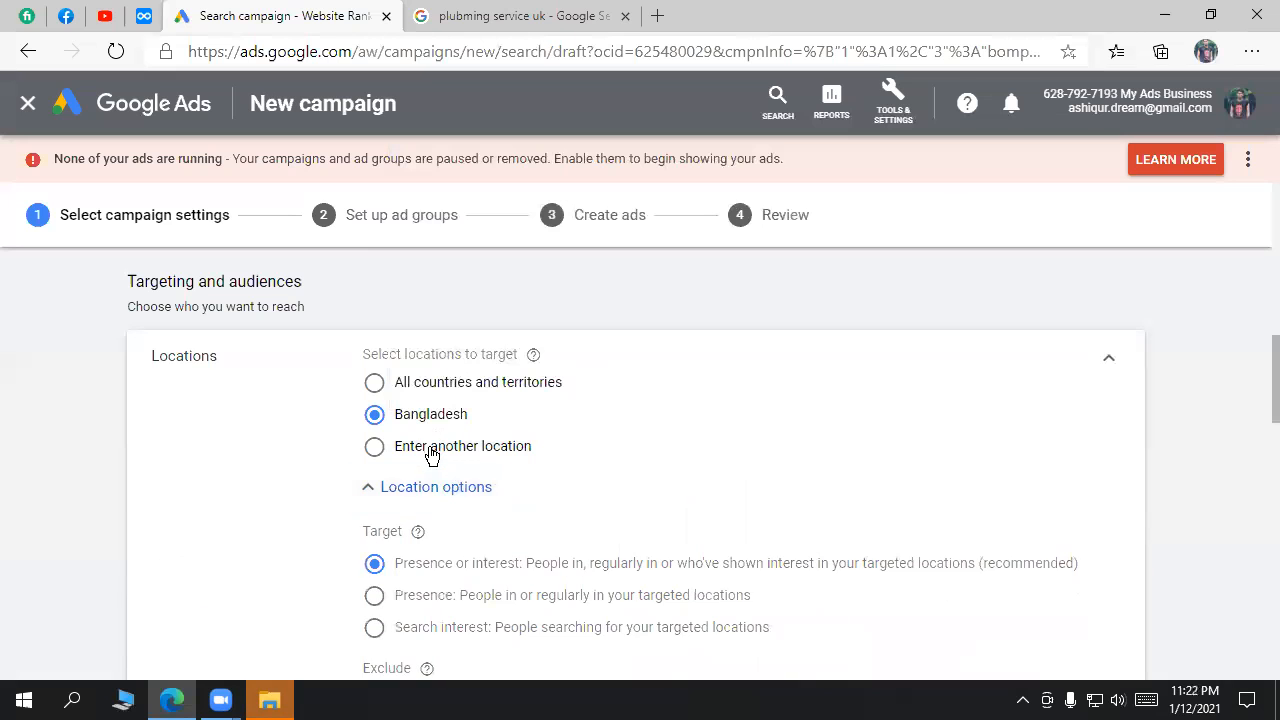
pyautogui.click(432, 452)
pyautogui.click(743, 500)
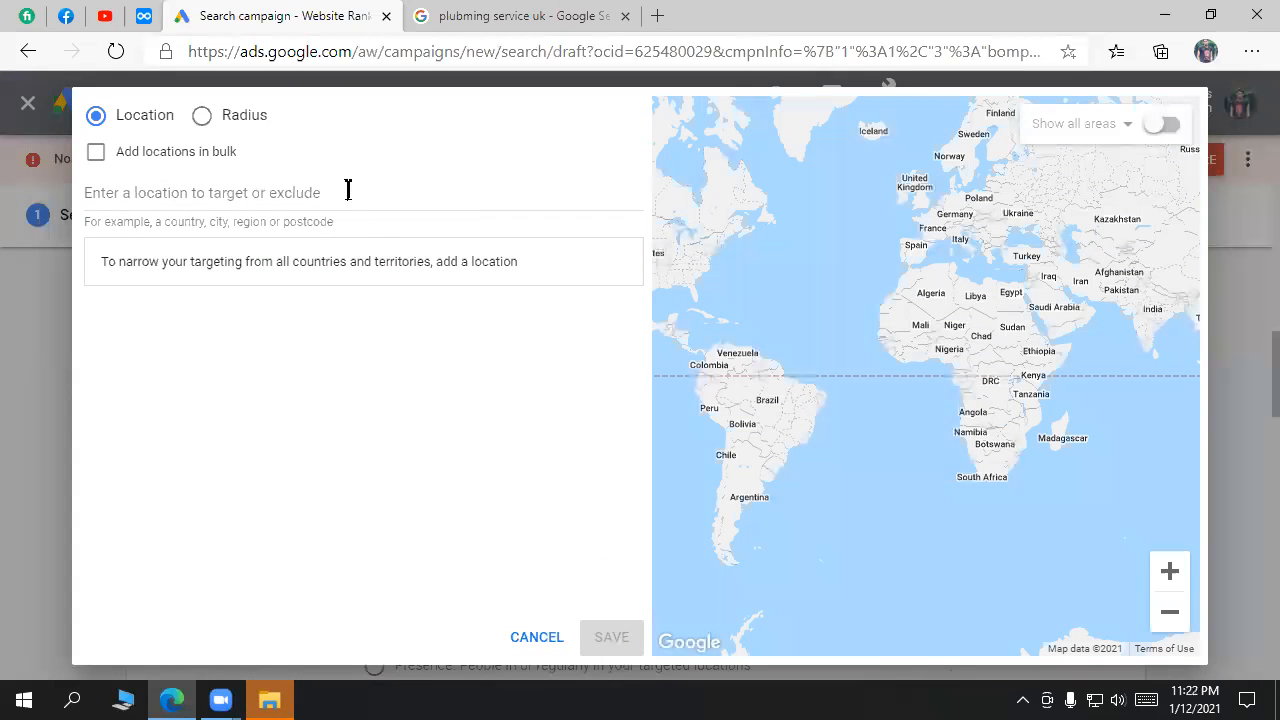
# Step: Search the map for 'uttara sector 10', which returns no results
pyautogui.click(297, 214)
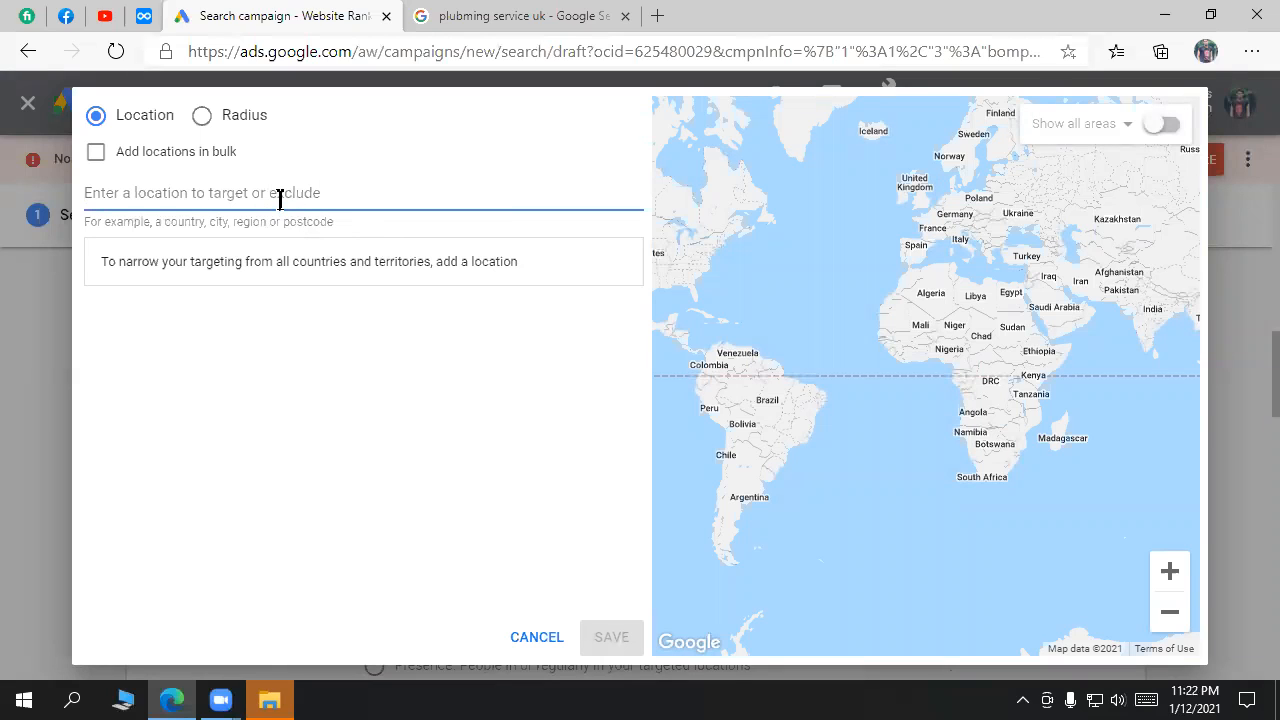
pyautogui.write('ut')
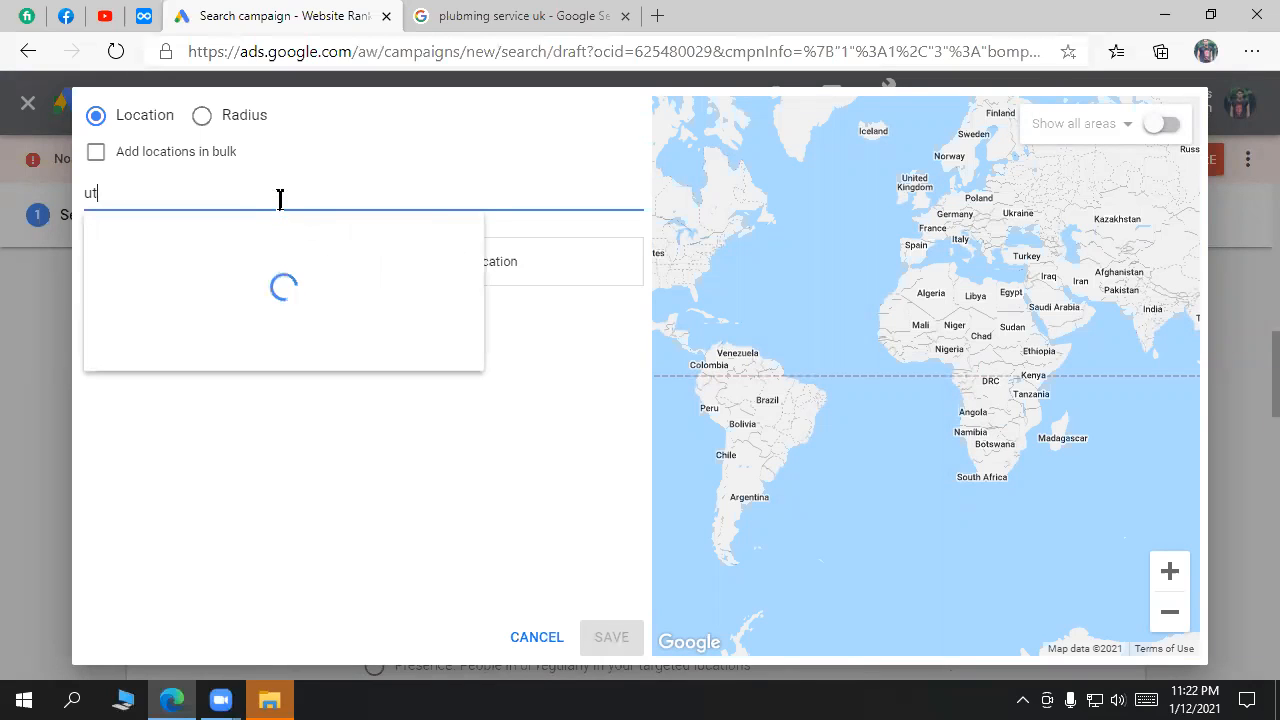
pyautogui.write('tara section')
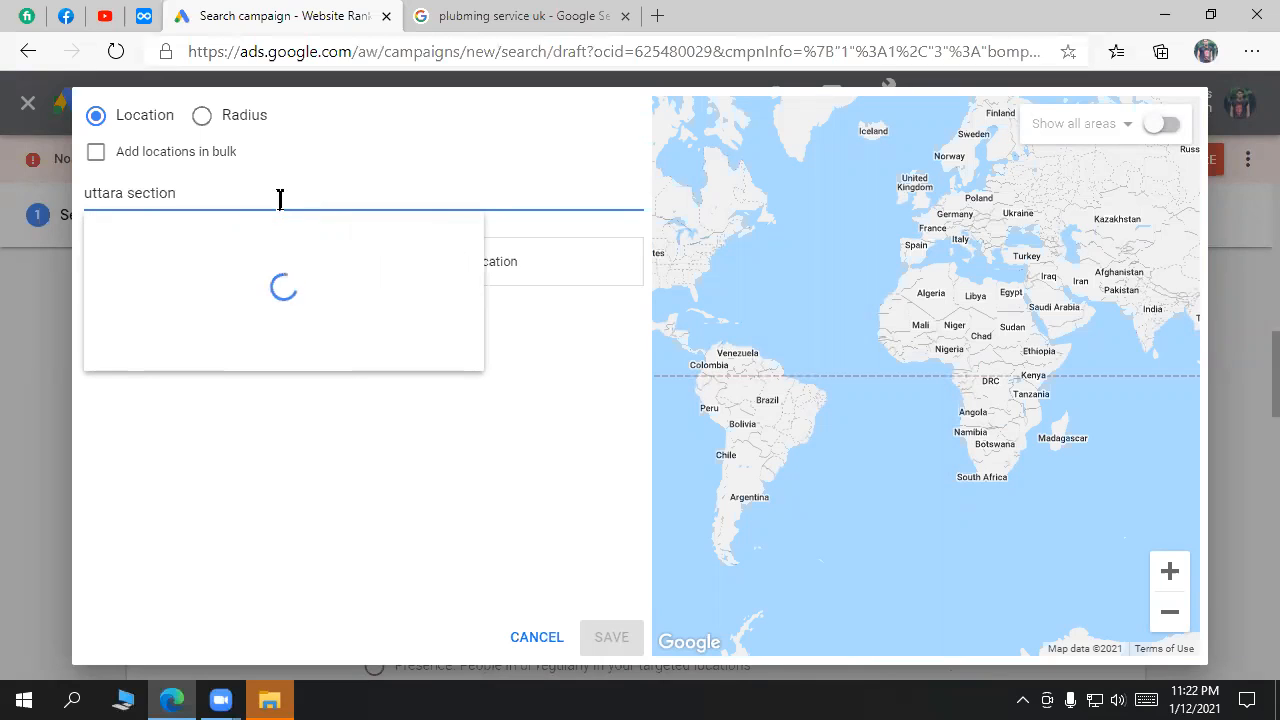
pyautogui.press('BackSpace')
pyautogui.press('BackSpace')
pyautogui.write('tor 10')
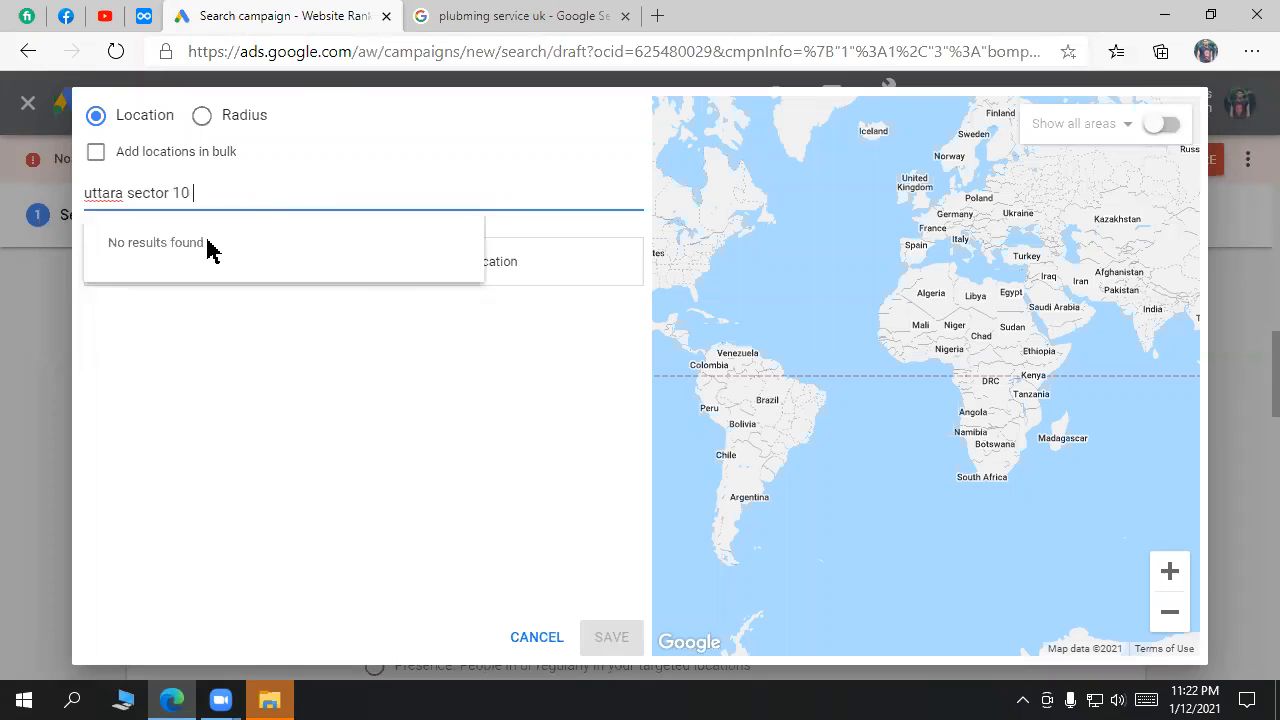
pyautogui.click(443, 140)
pyautogui.click(118, 190)
pyautogui.moveTo(118, 190); pyautogui.dragTo(96, 190)
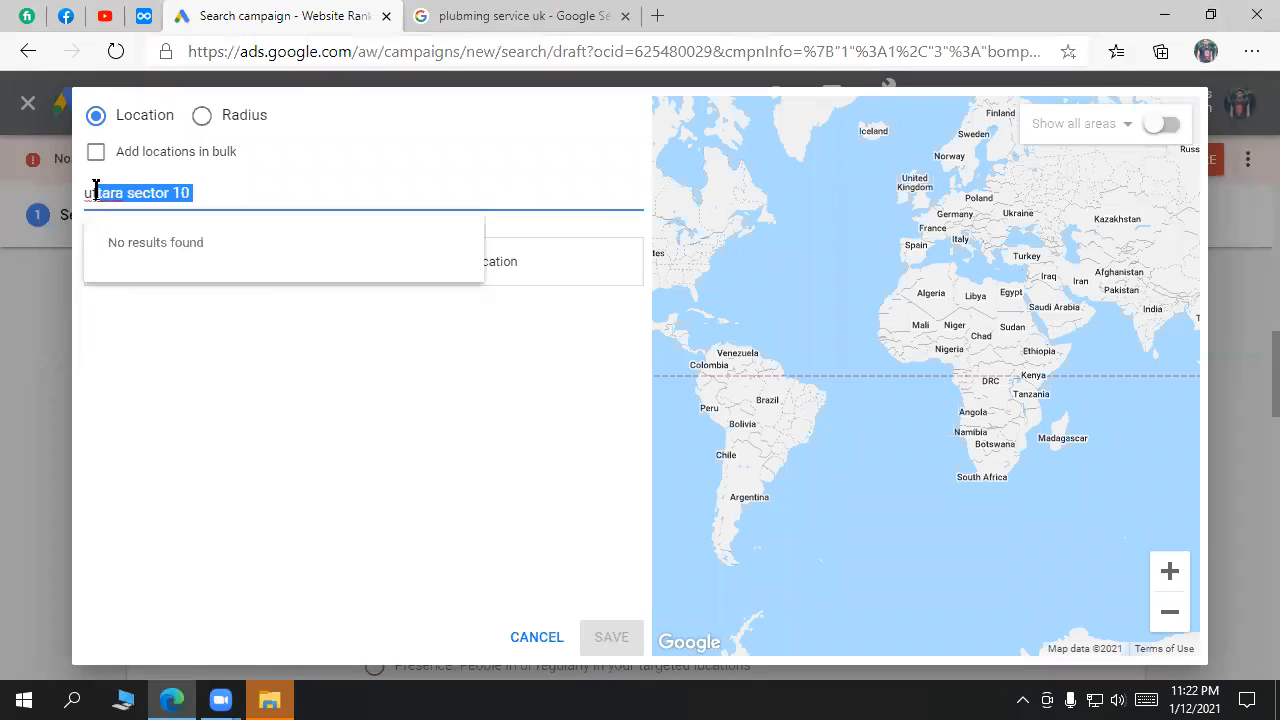
# Step: Choose Radius, search 'uttara', and target 20 mi around Sector 10, Uttara, Dhaka
pyautogui.click(203, 117)
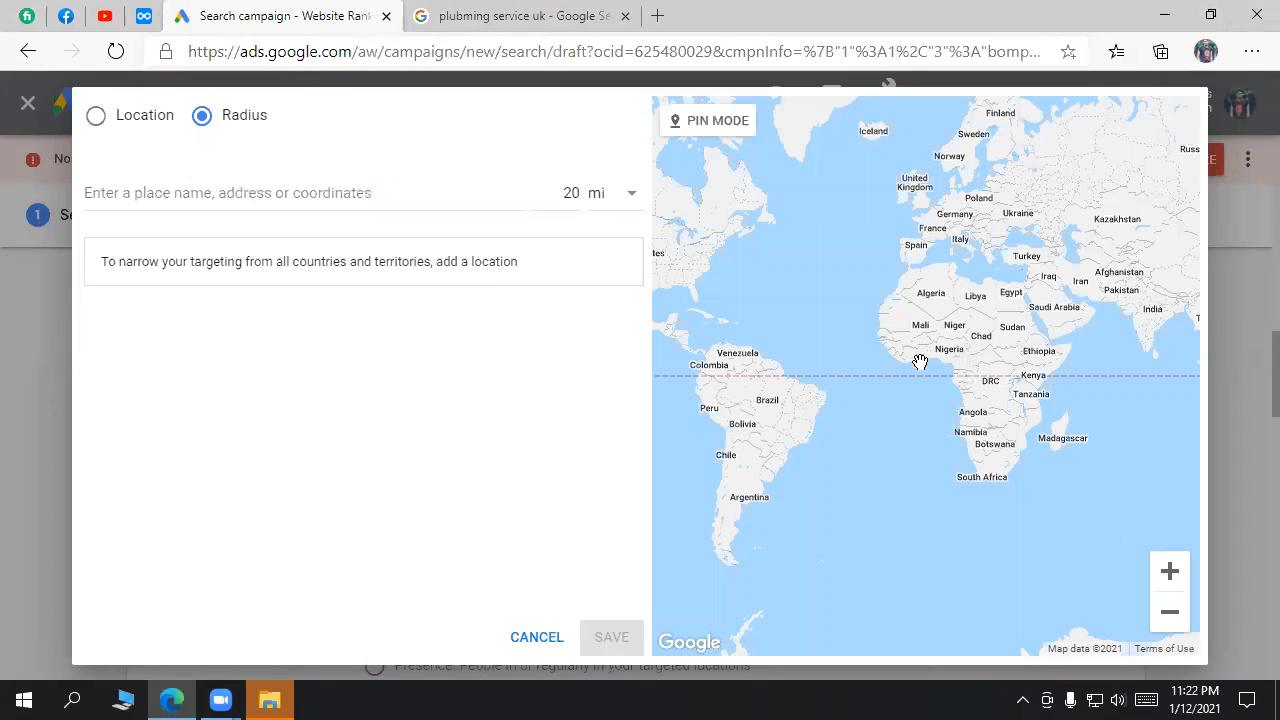
pyautogui.click(376, 193)
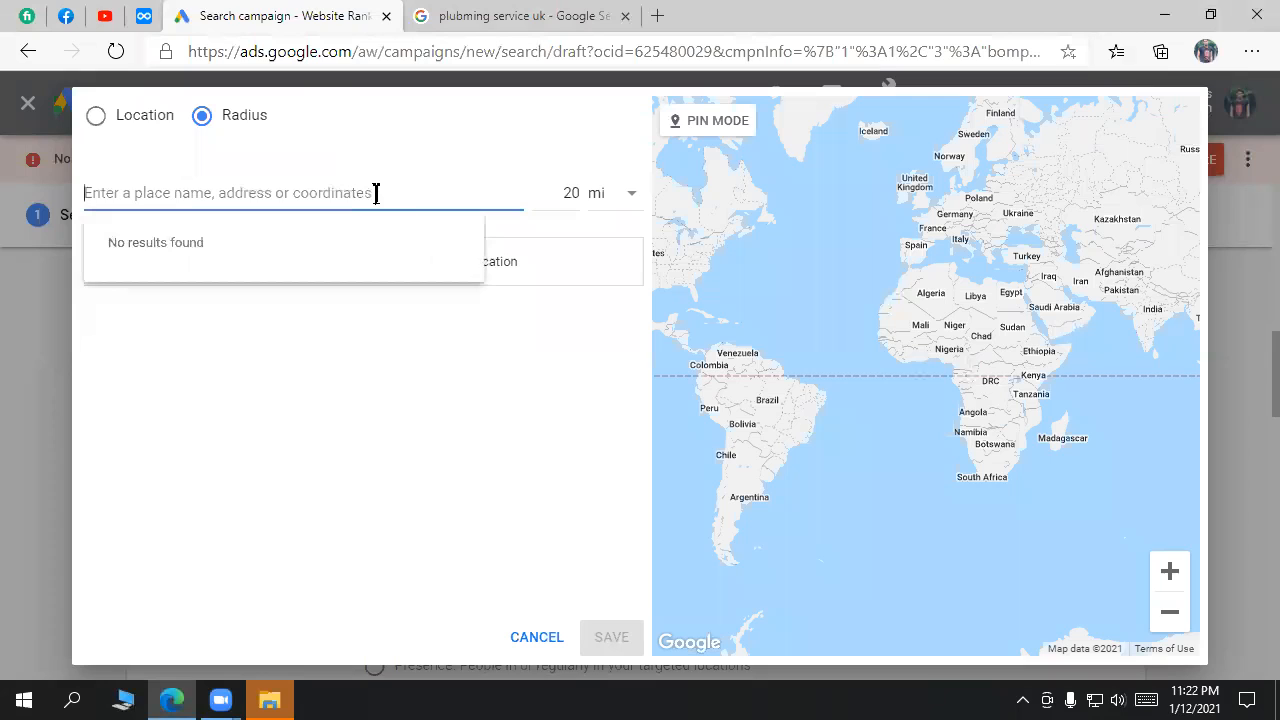
pyautogui.write('utta')
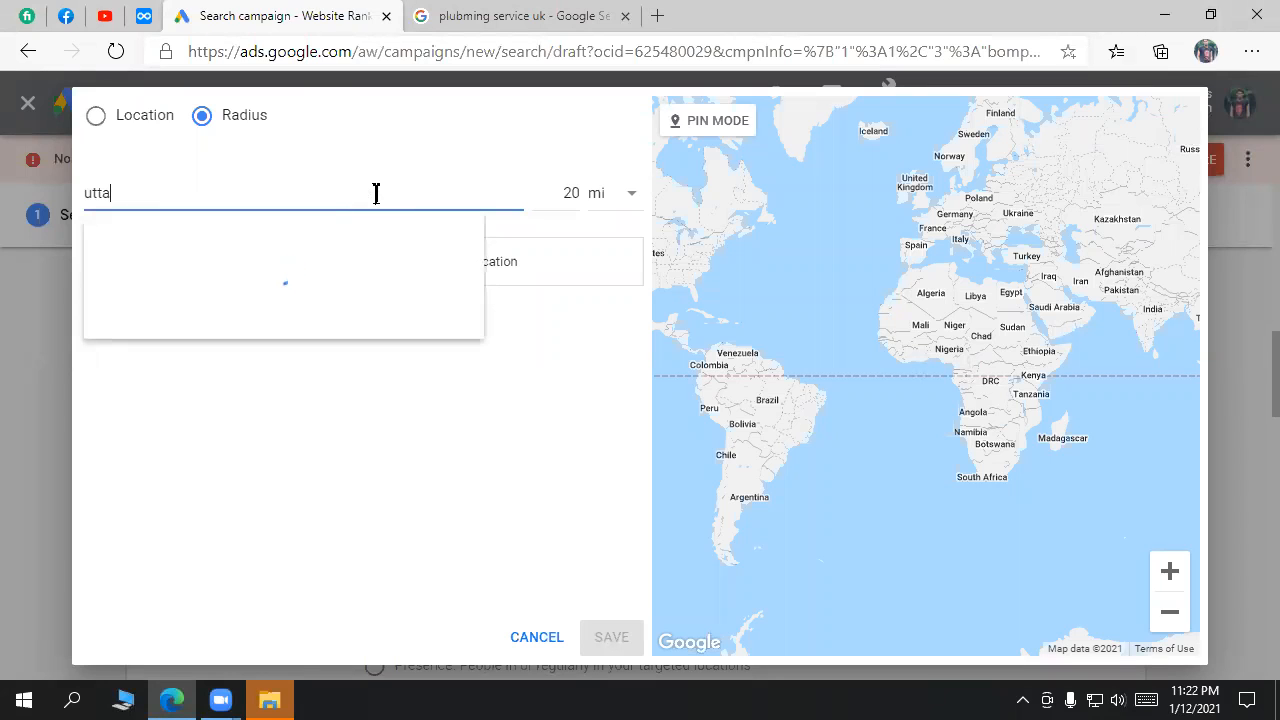
pyautogui.write('ra sector 10')
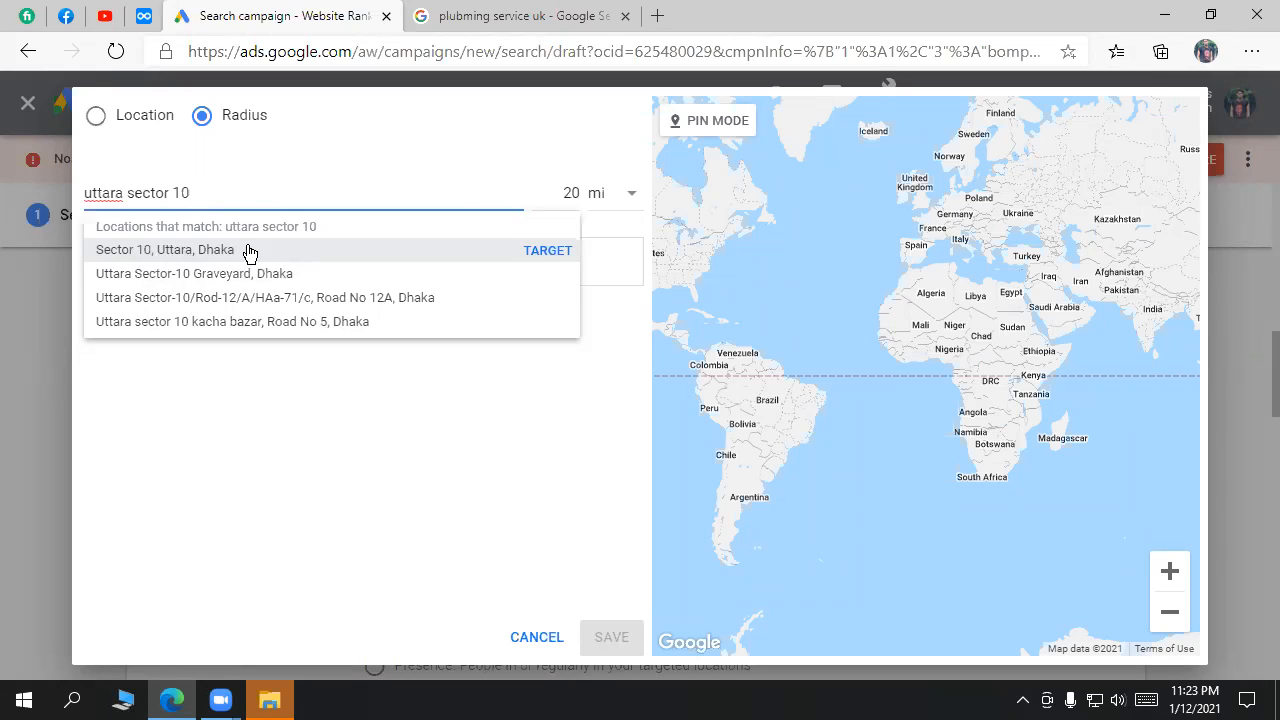
pyautogui.click(549, 251)
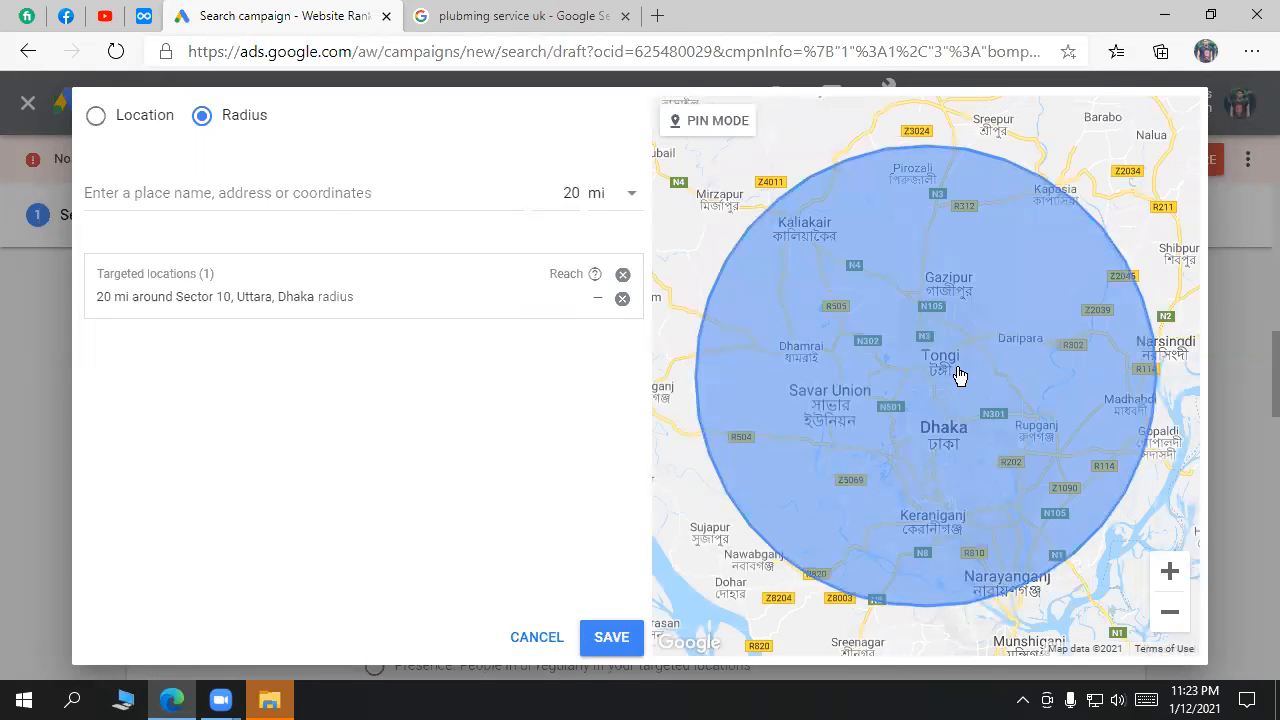
# Step: Zoom out the map, select the 20 mi radius value, then go to the 'plubming service uk' results
pyautogui.scroll(-1, 958, 375)
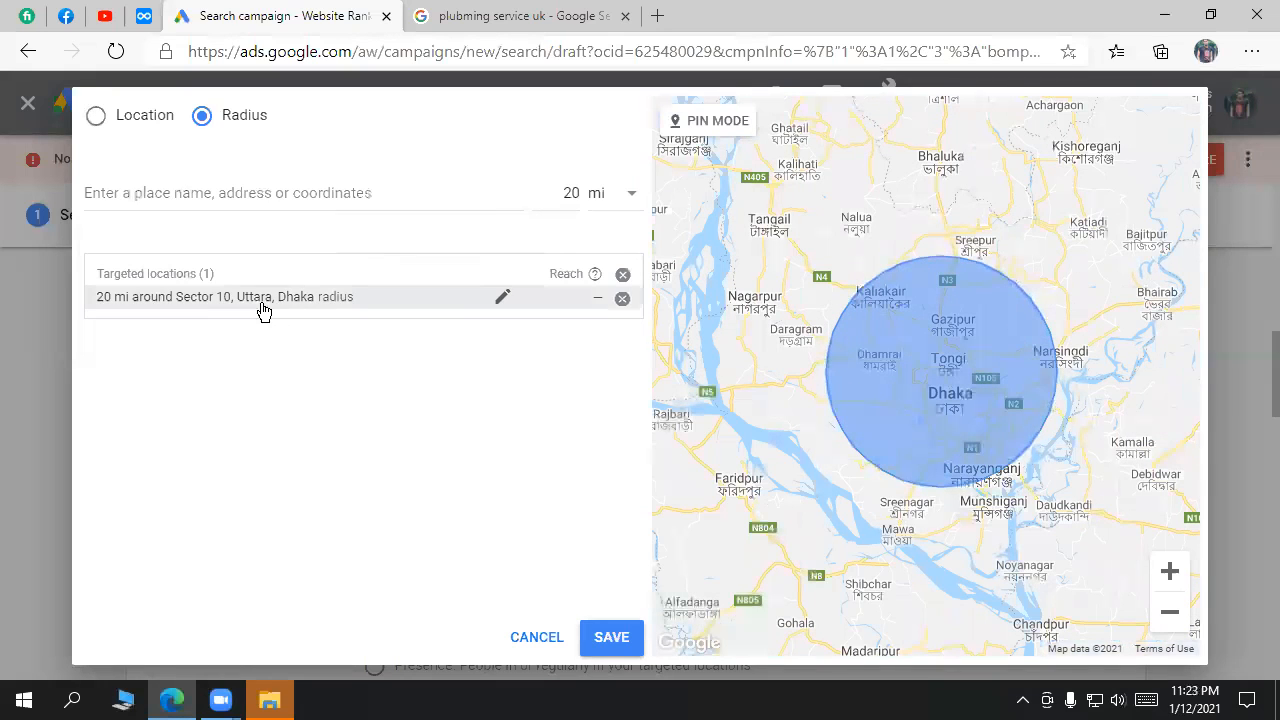
pyautogui.doubleClick(577, 192)
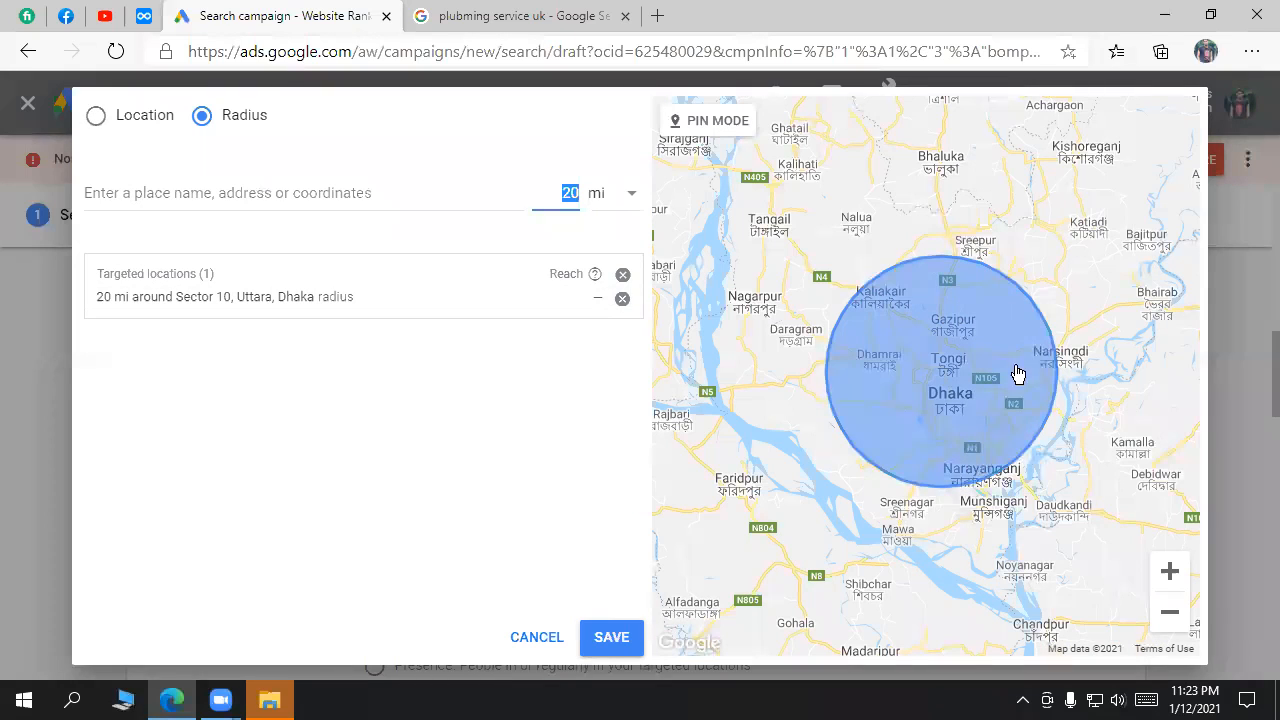
pyautogui.click(510, 15)
pyautogui.moveTo(371, 114); pyautogui.dragTo(187, 113)
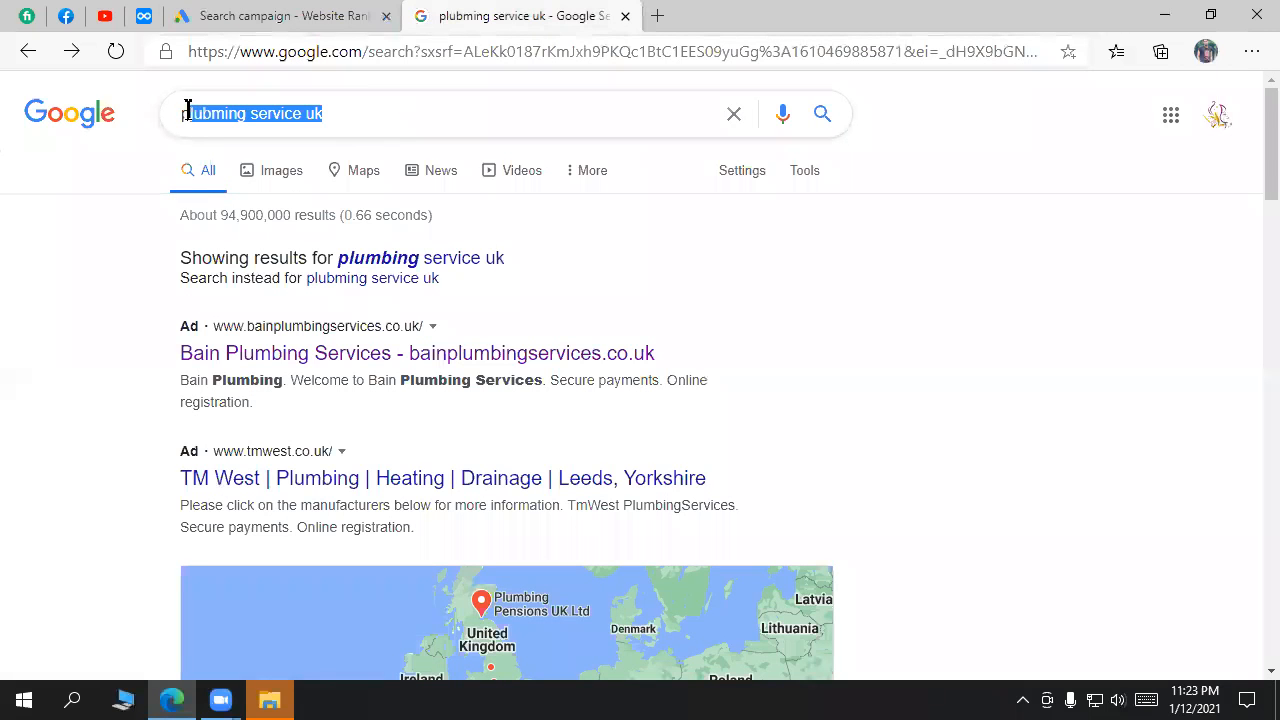
# Step: Select parts of the 'plubming service uk' query unchanged, then return to the Google Ads radius dialog
pyautogui.click(255, 114)
pyautogui.keyDown('shift'); pyautogui.click(178, 118); pyautogui.keyUp('shift')
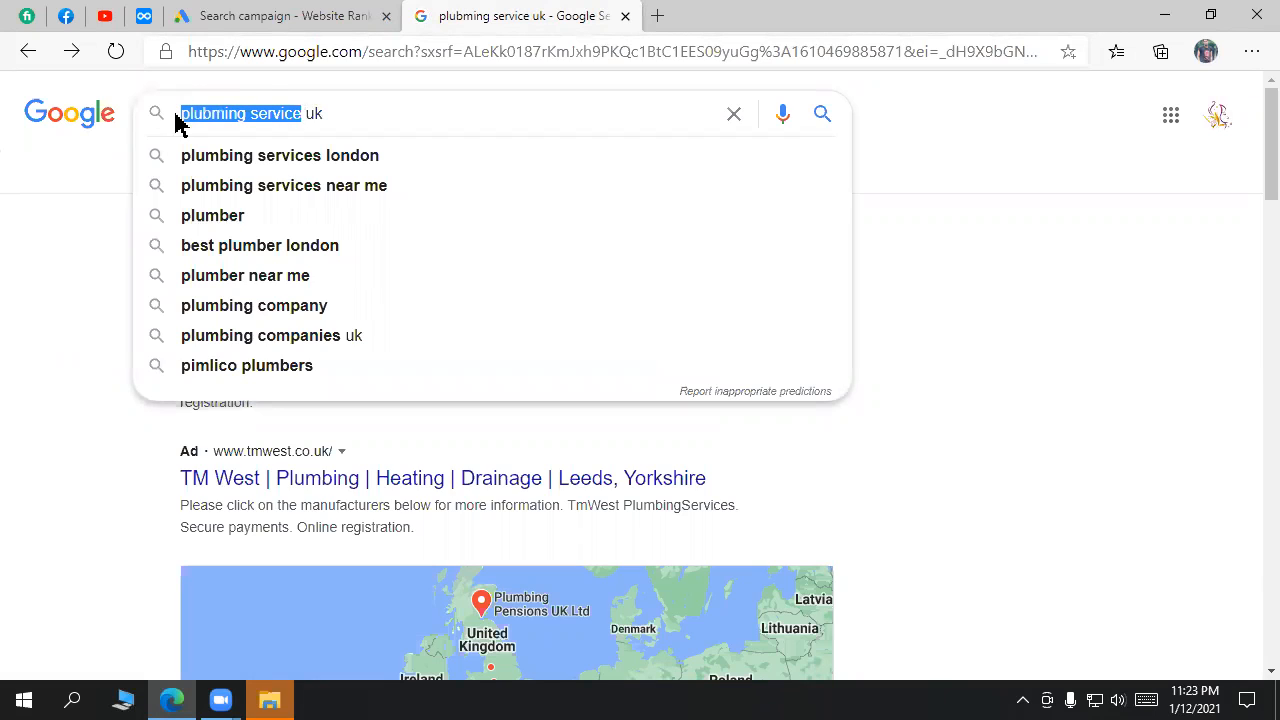
pyautogui.doubleClick(255, 115)
pyautogui.moveTo(253, 115); pyautogui.dragTo(194, 115)
pyautogui.click(312, 12)
pyautogui.click(526, 12)
pyautogui.click(302, 113)
pyautogui.tripleClick(302, 113)
pyautogui.click(310, 14)
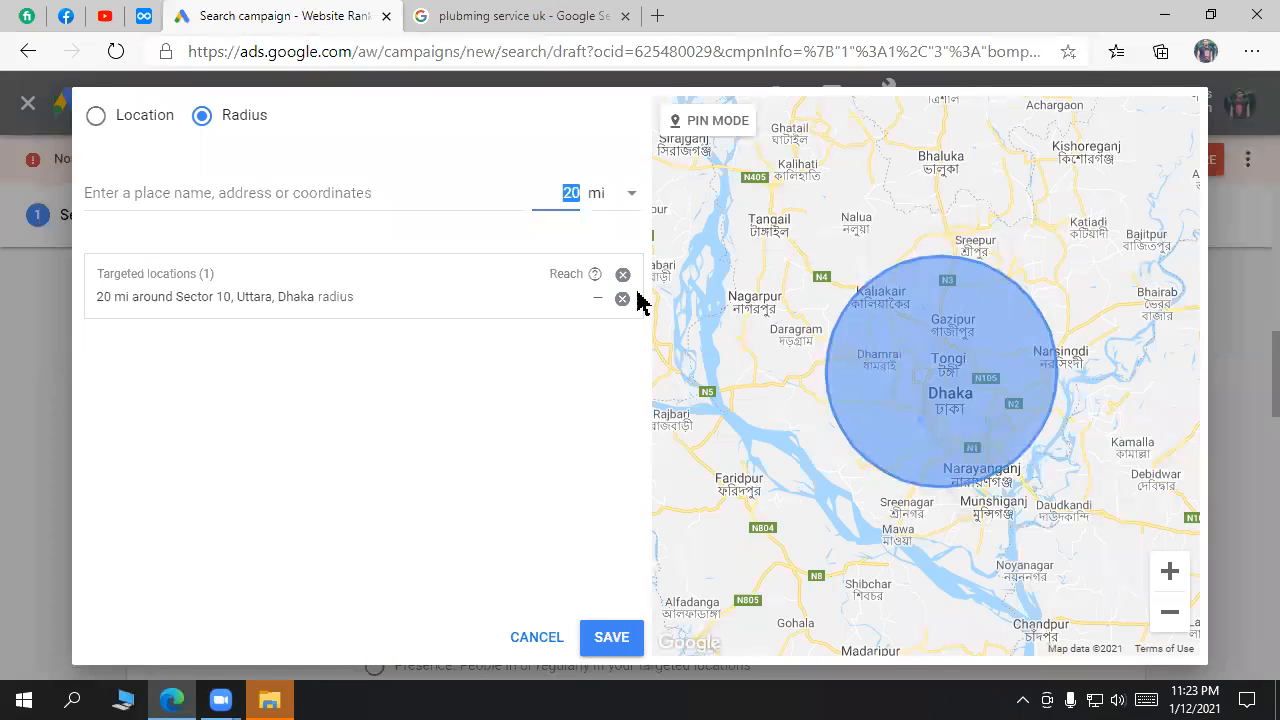
# Step: Turn on Pin mode and remove the 20 mi radius around Sector 10, Uttara, Dhaka
pyautogui.scroll(-2, 946, 390)
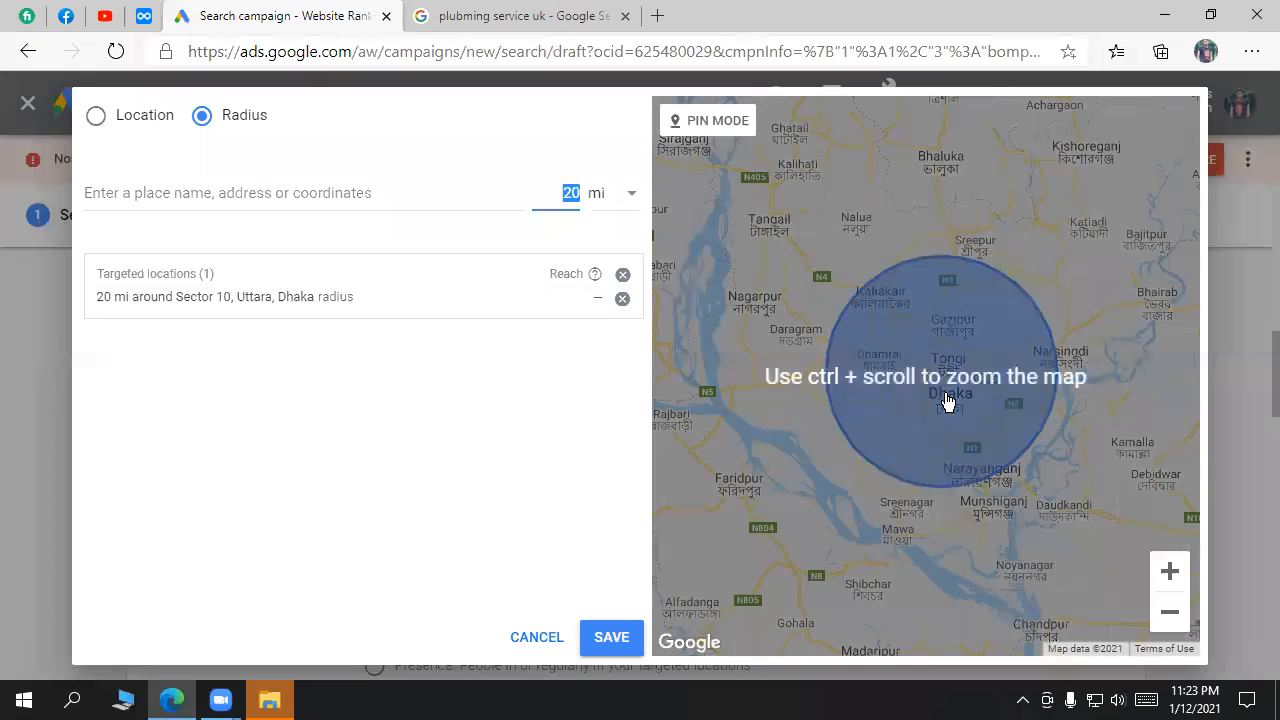
pyautogui.click(525, 434)
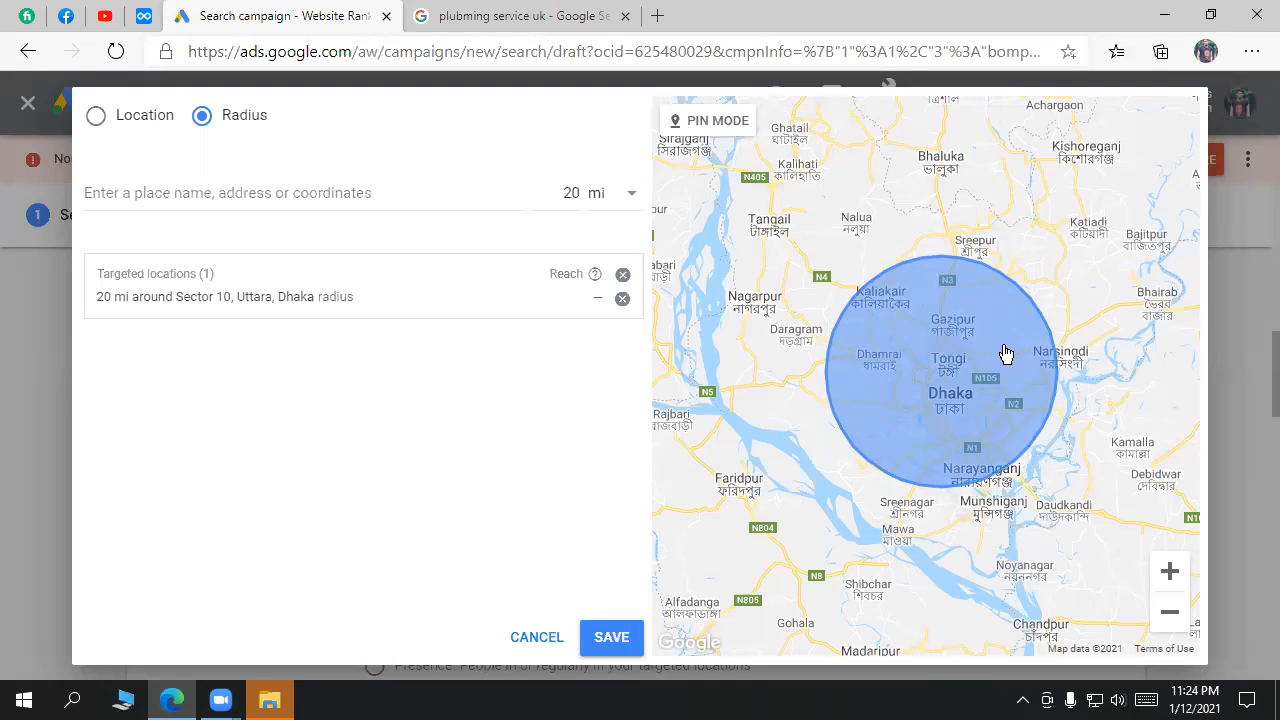
pyautogui.click(707, 127)
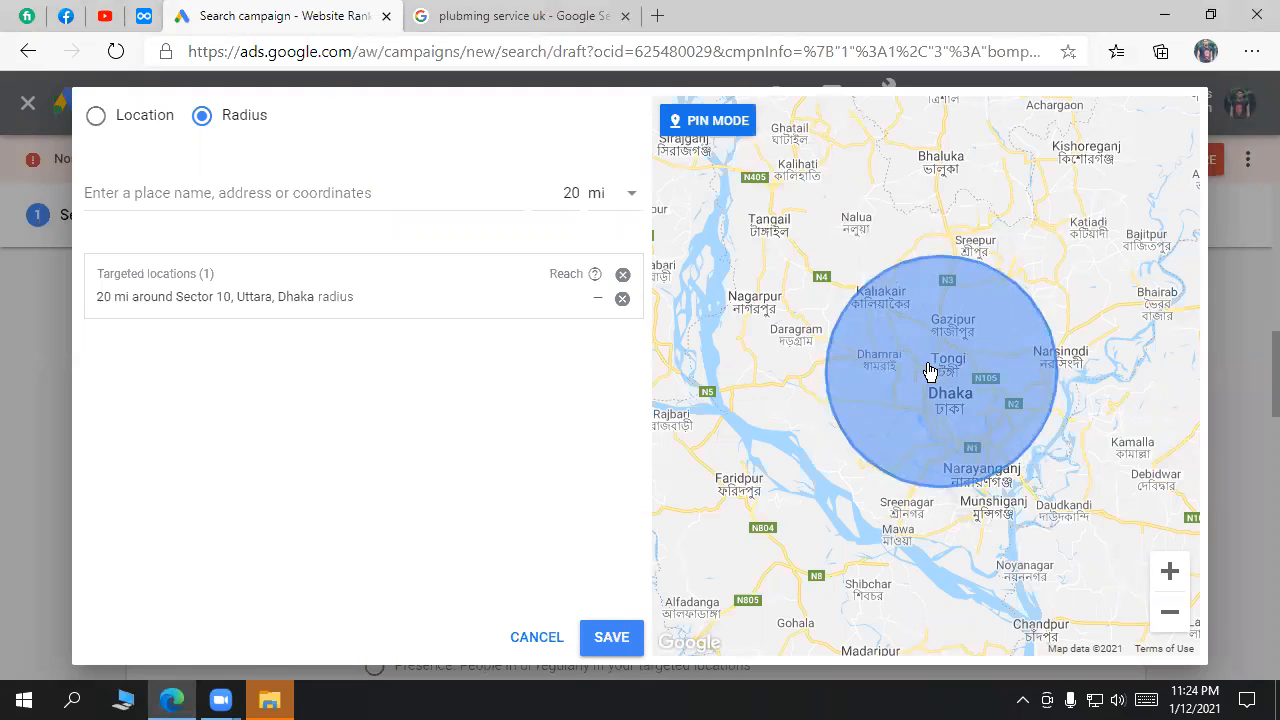
pyautogui.click(947, 397)
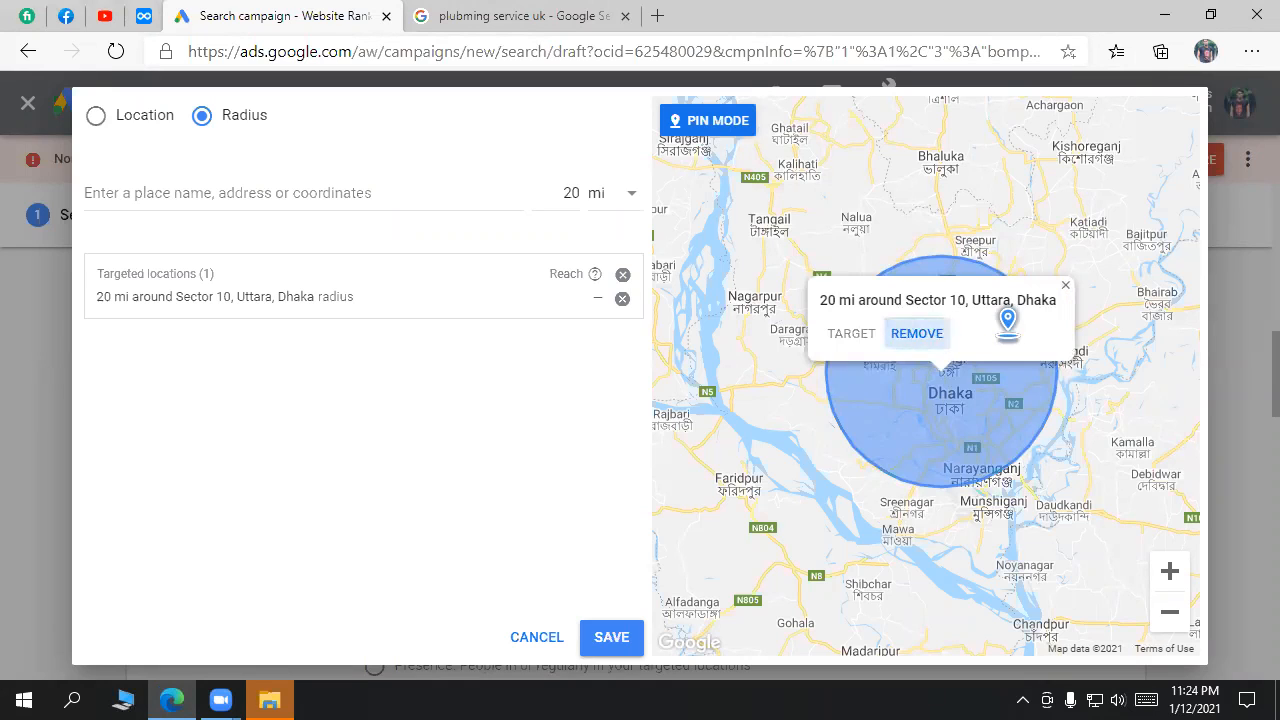
pyautogui.click(920, 334)
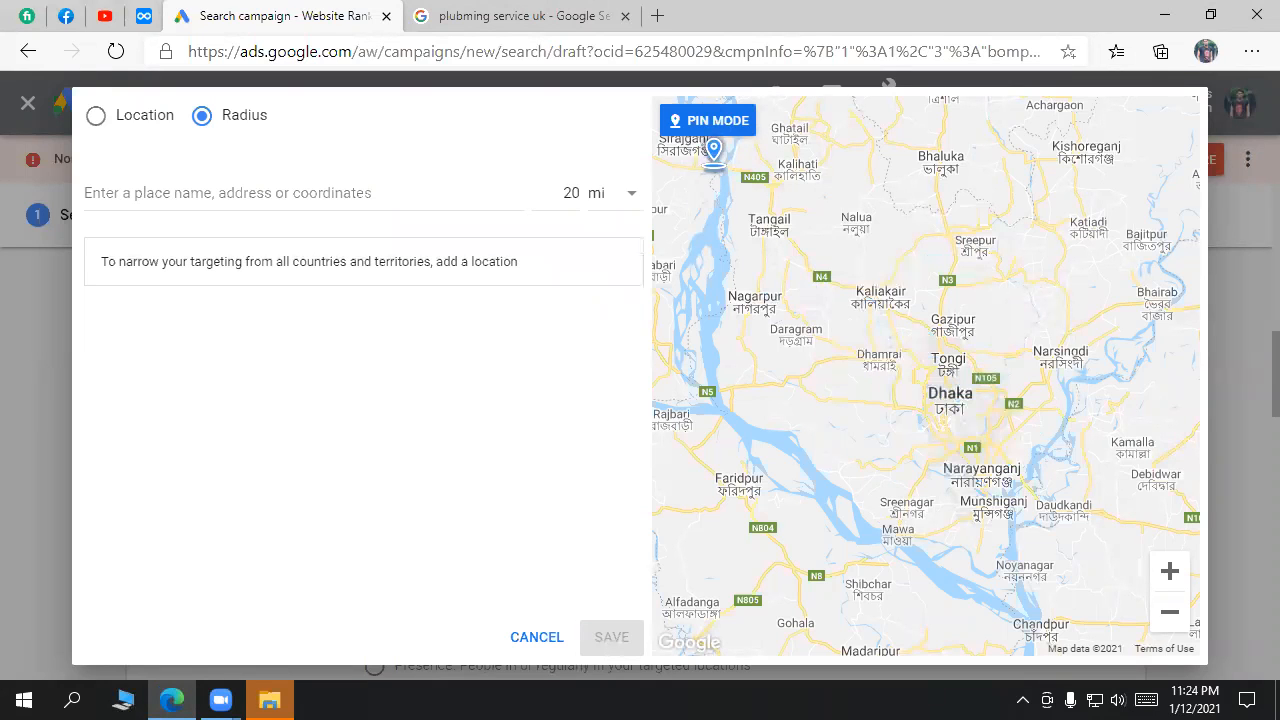
# Step: Search 'uttara sector 10' and target a 20 mi radius around Sector 10, Uttara, Dhaka
pyautogui.click(716, 125)
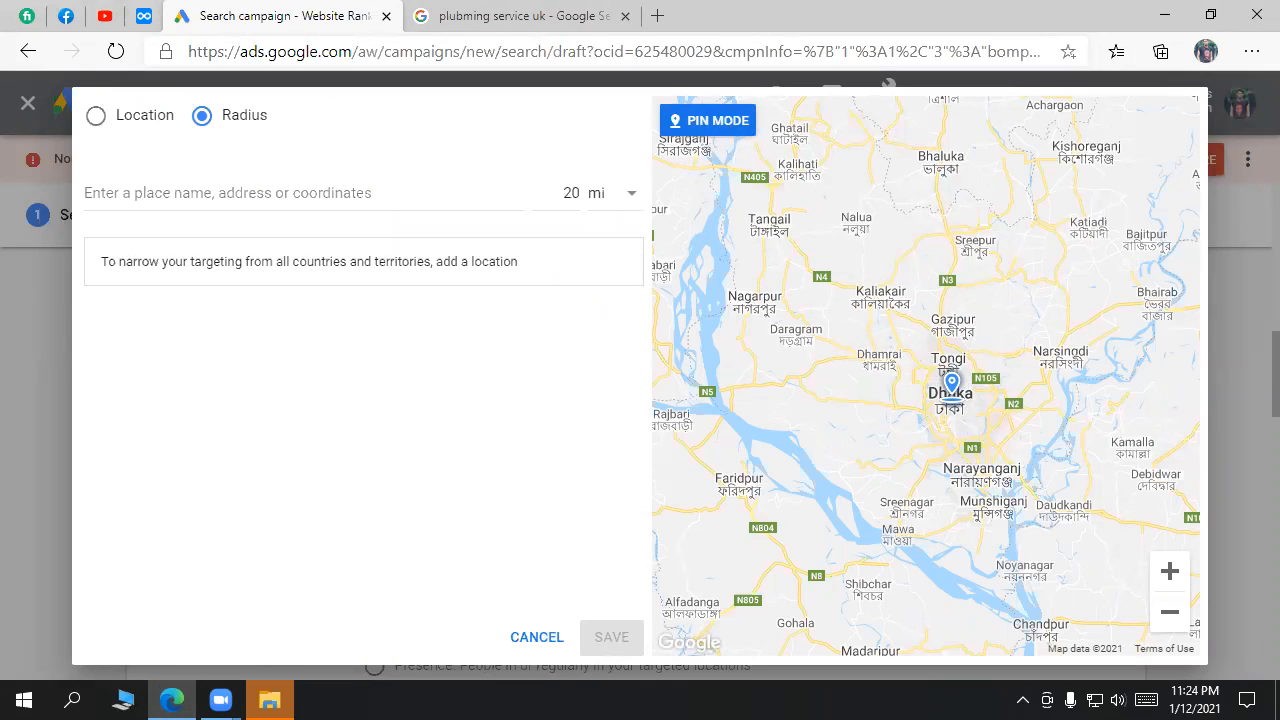
pyautogui.click(390, 190)
pyautogui.click(503, 333)
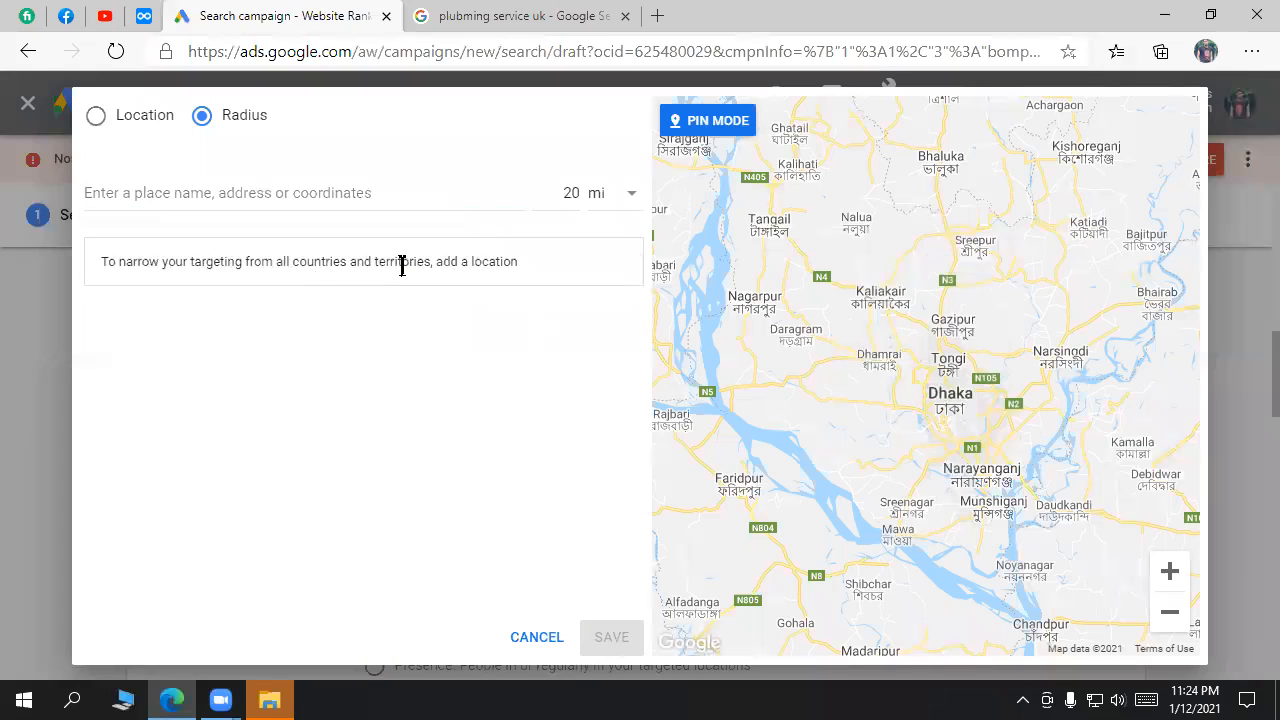
pyautogui.click(296, 195)
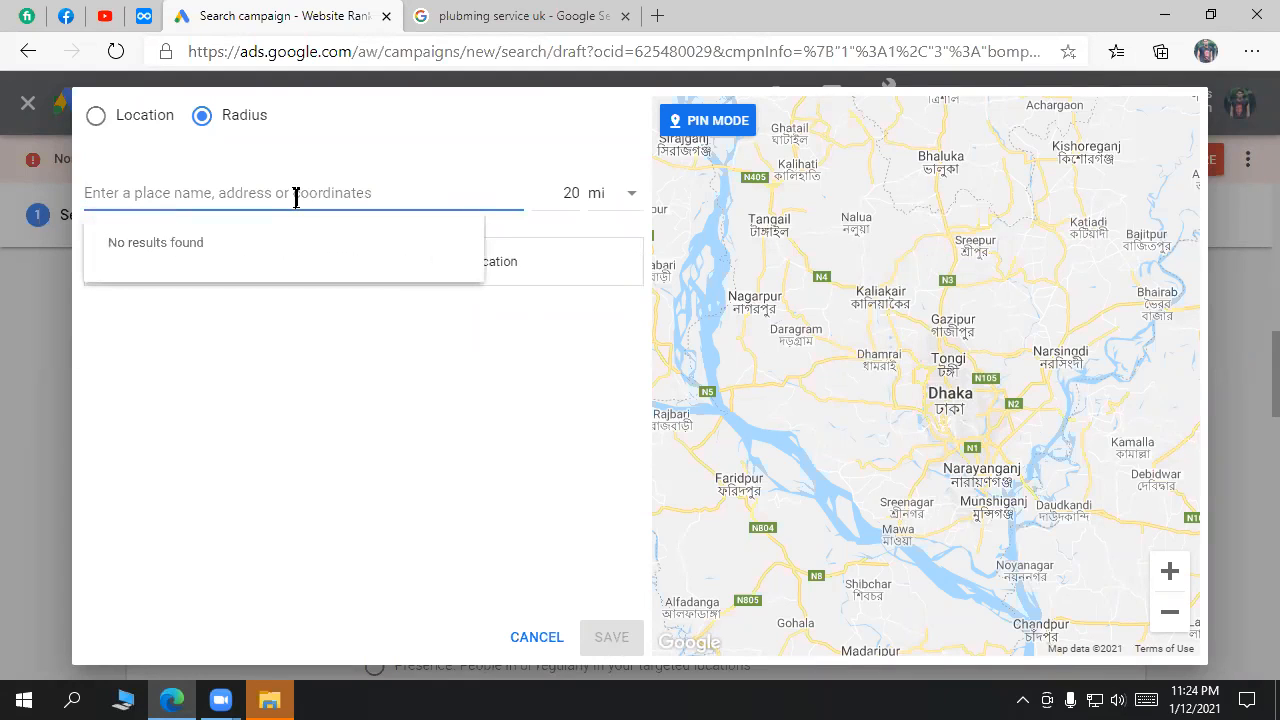
pyautogui.write('u')
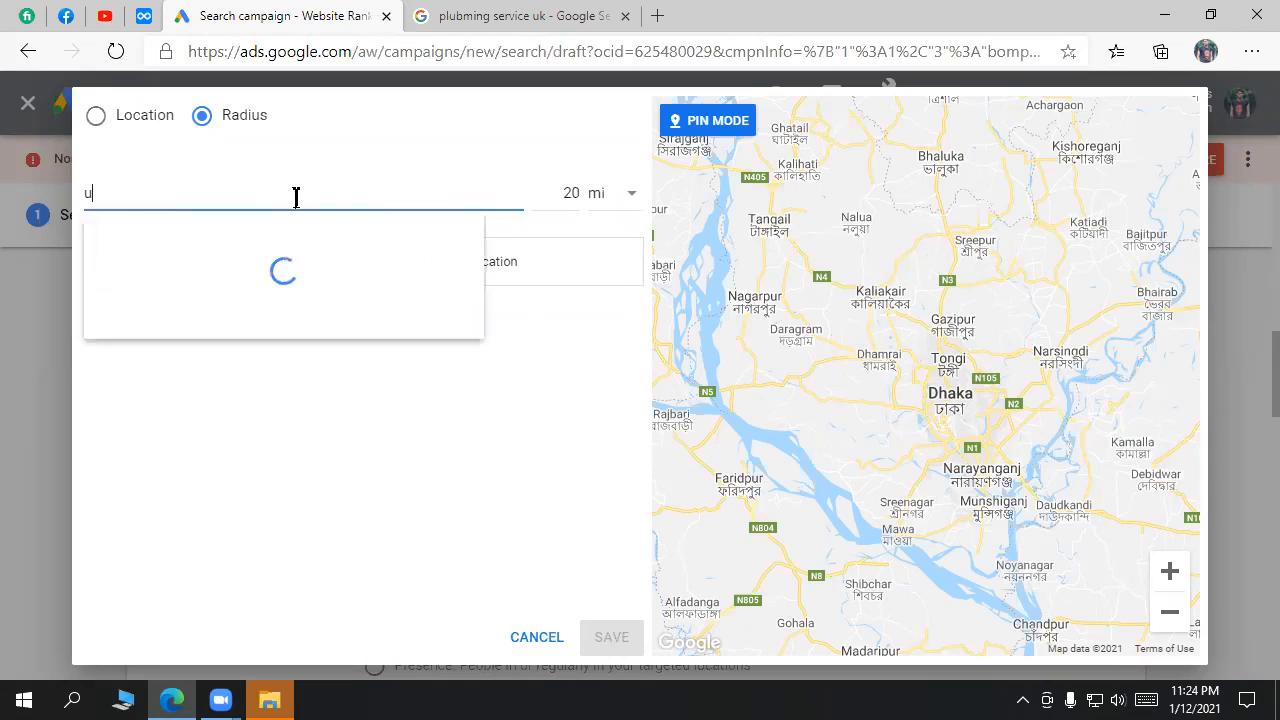
pyautogui.write('ttara se')
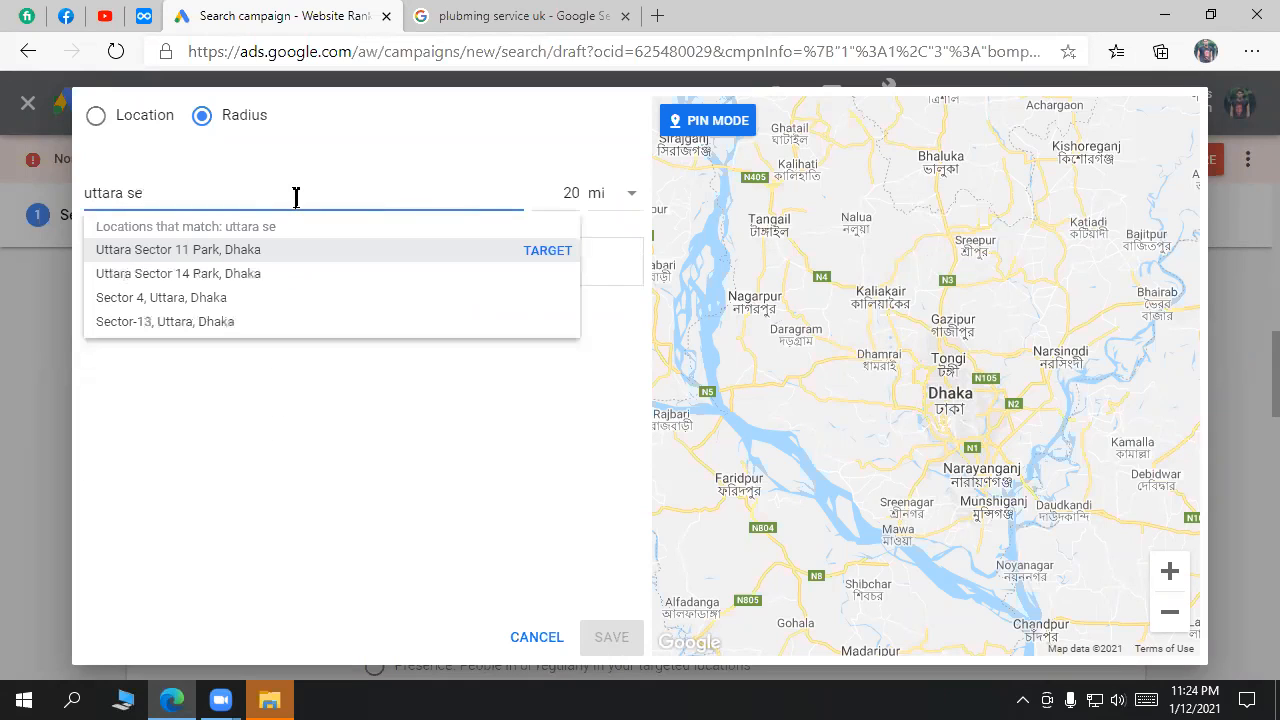
pyautogui.write('ctor 10')
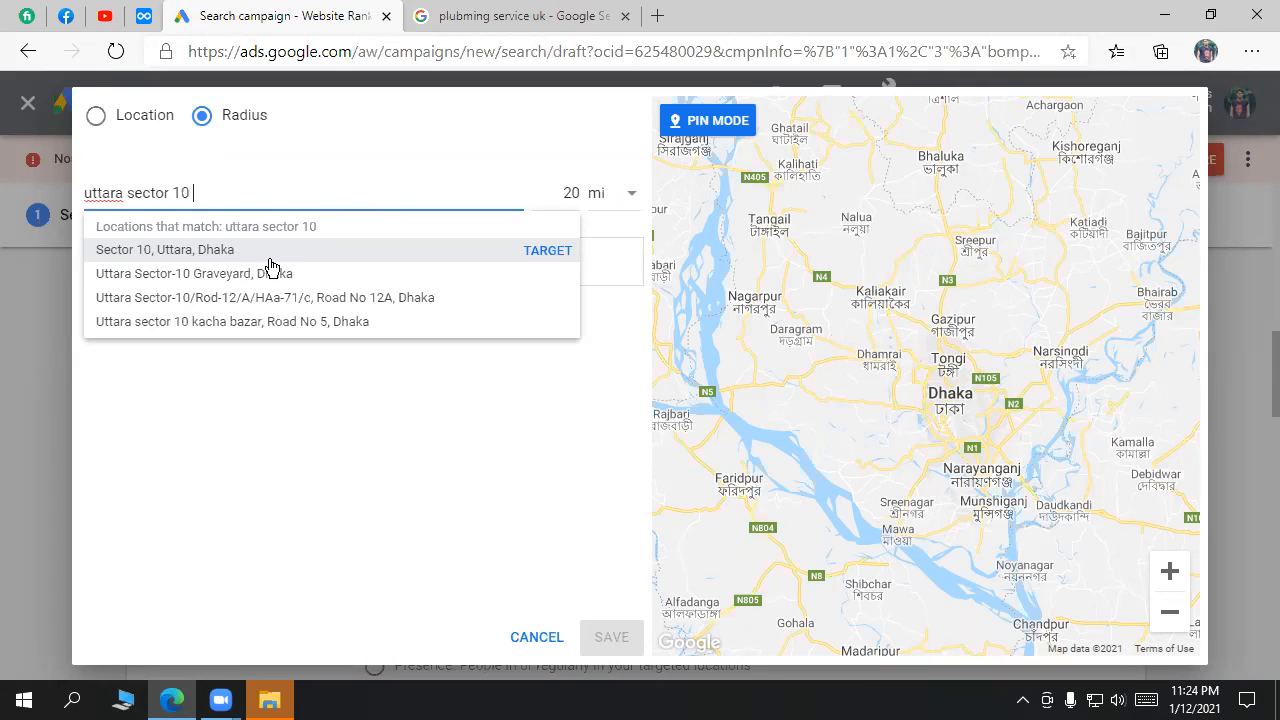
pyautogui.click(548, 257)
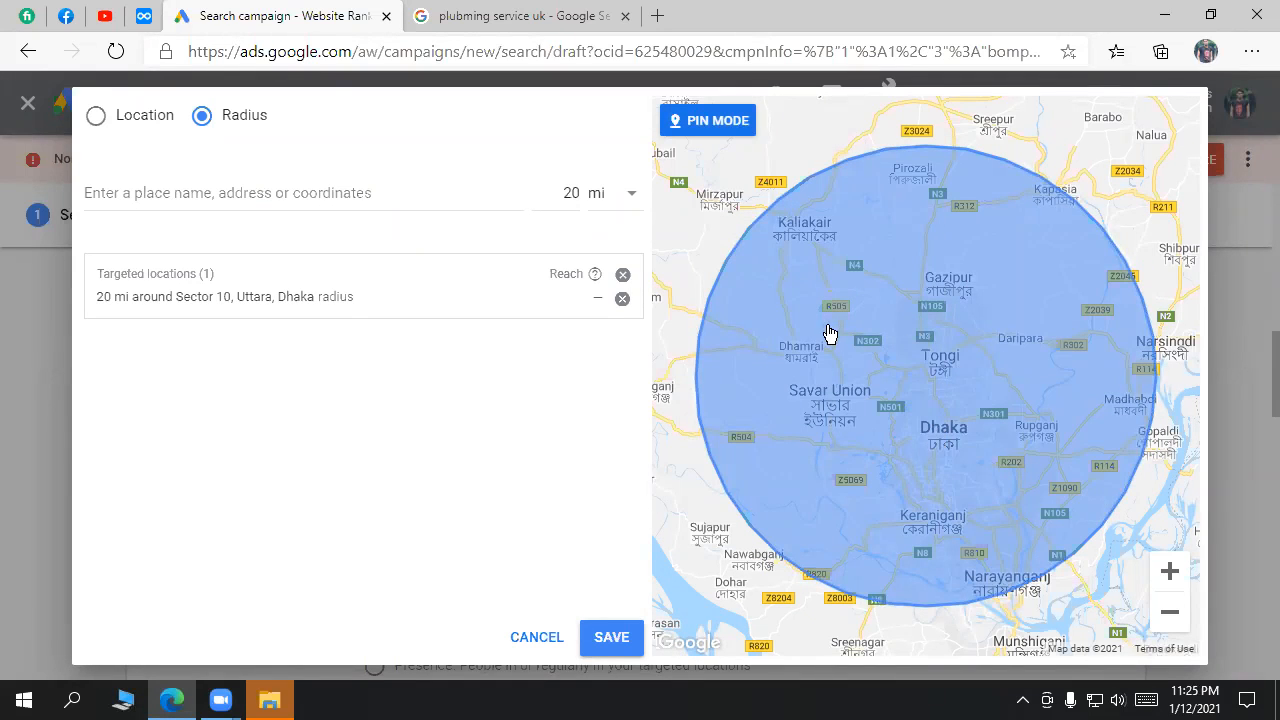
pyautogui.scroll(-2, 830, 336)
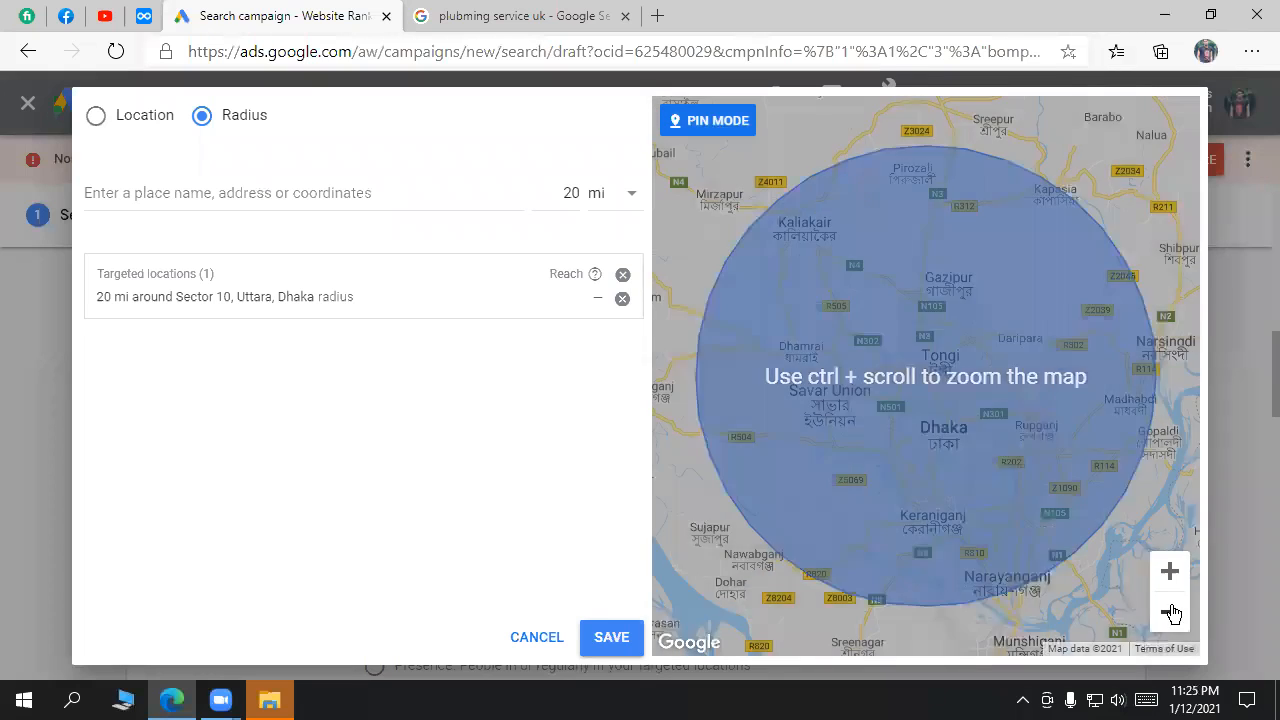
# Step: Zoom the map out around the radius circle and inspect its details popup
pyautogui.click(1170, 616)
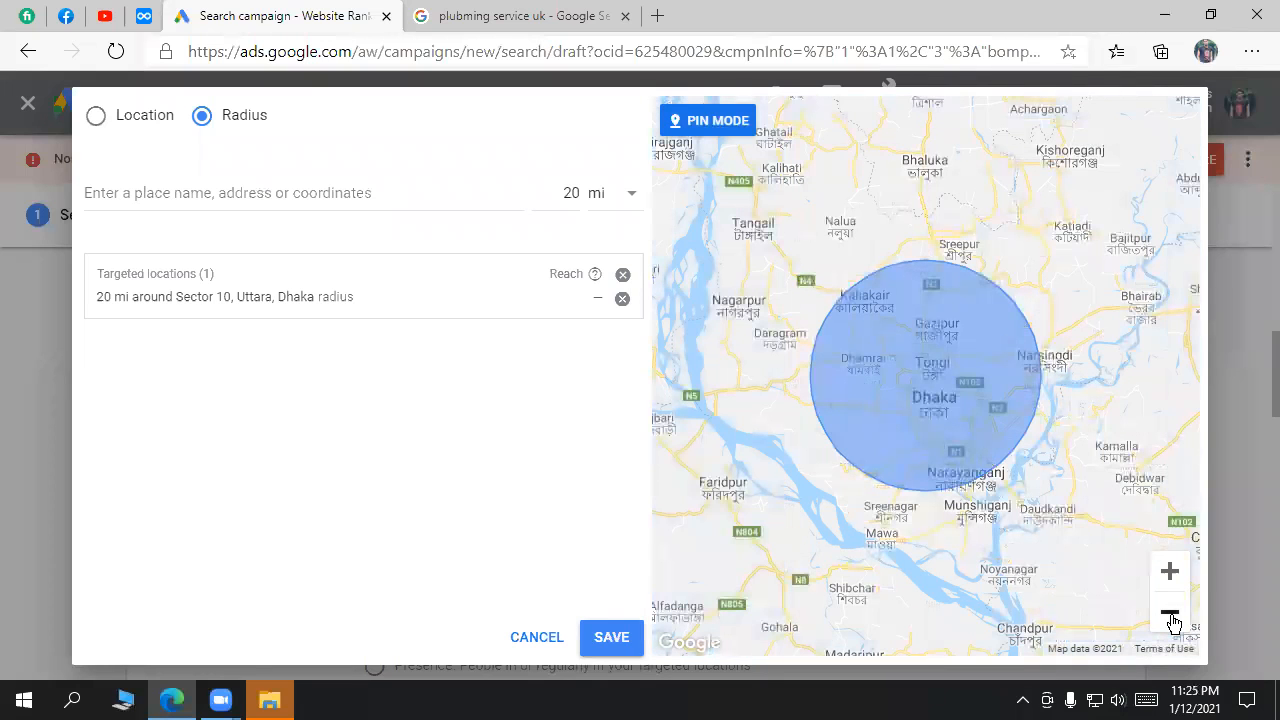
pyautogui.click(1172, 618)
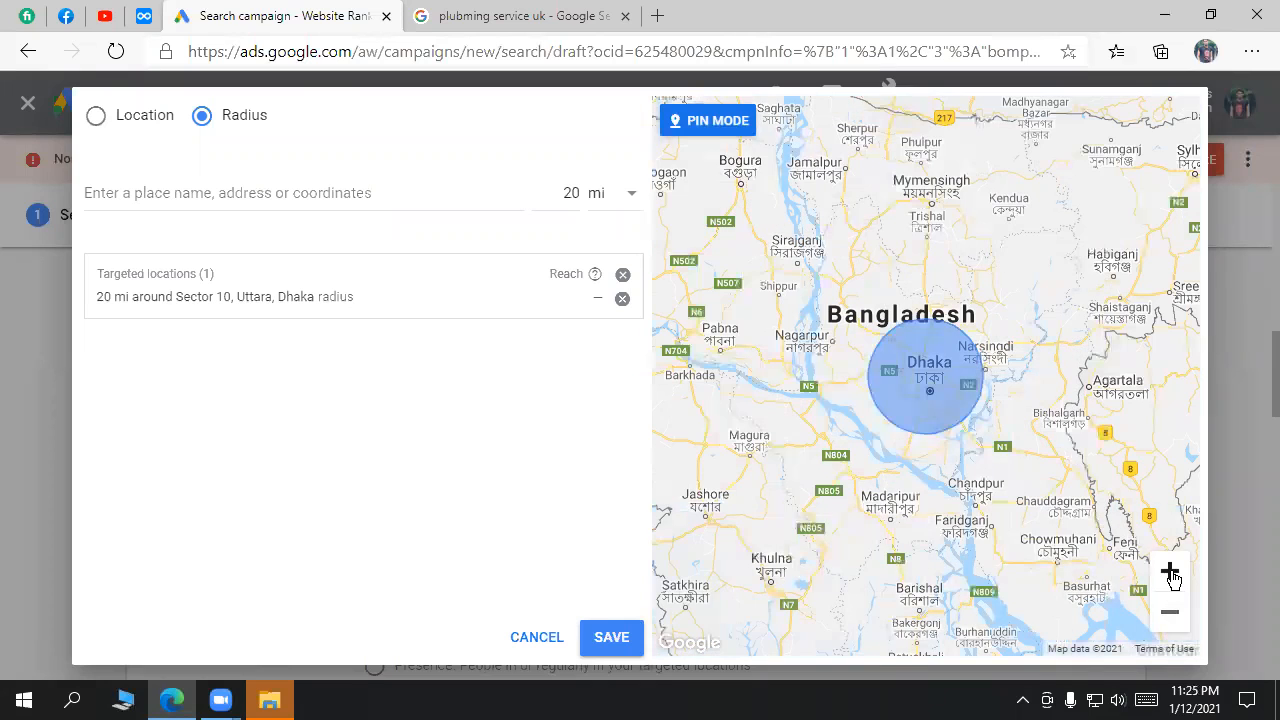
pyautogui.click(1170, 572)
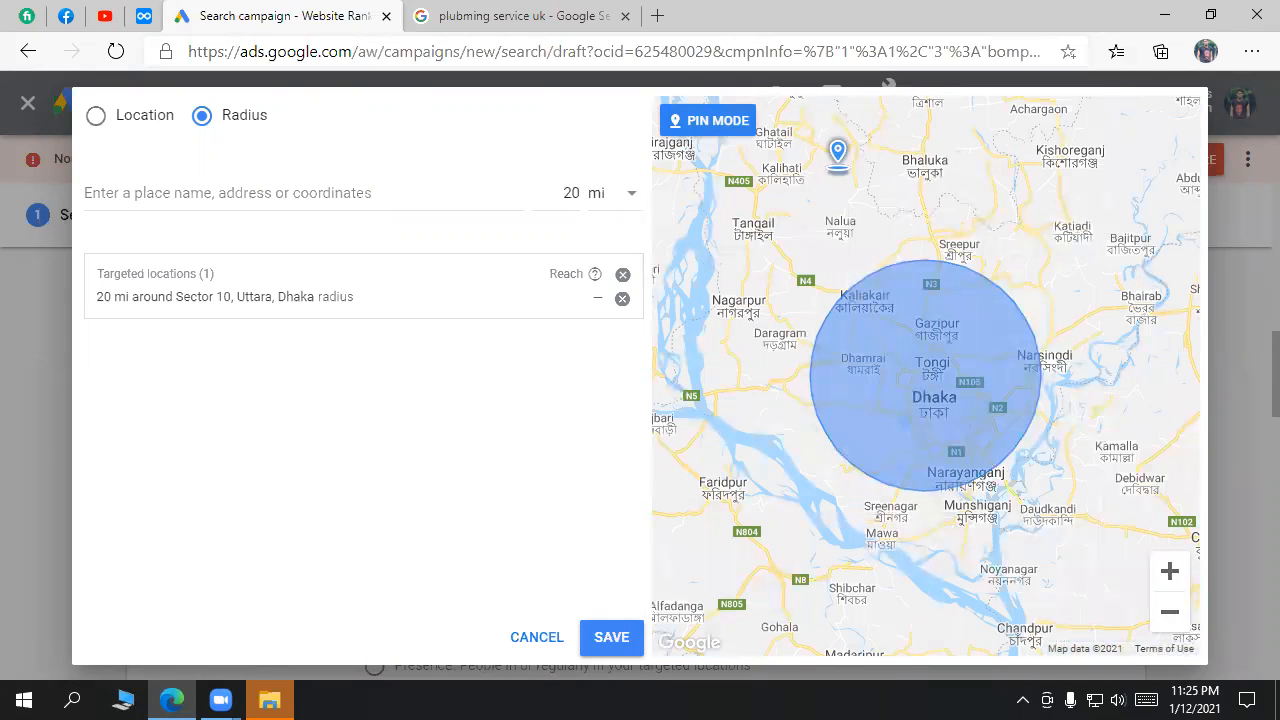
pyautogui.click(964, 421)
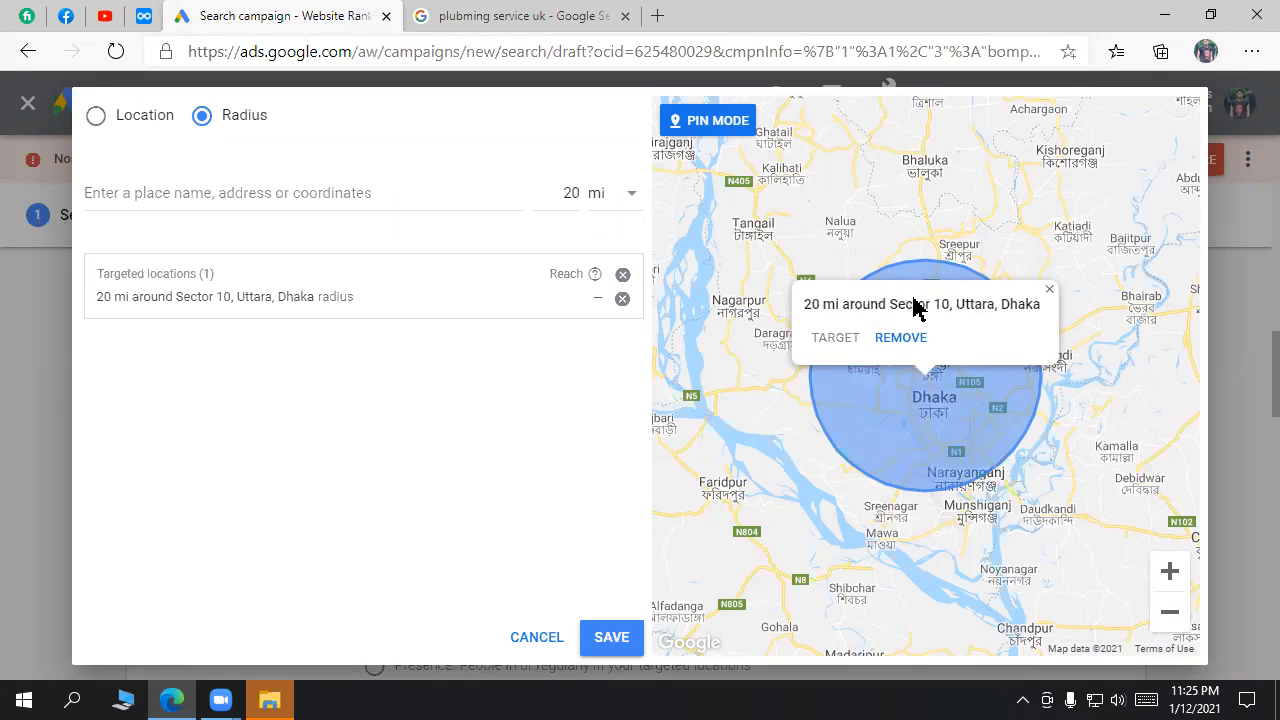
pyautogui.click(1050, 293)
pyautogui.scroll(-2, 1088, 602)
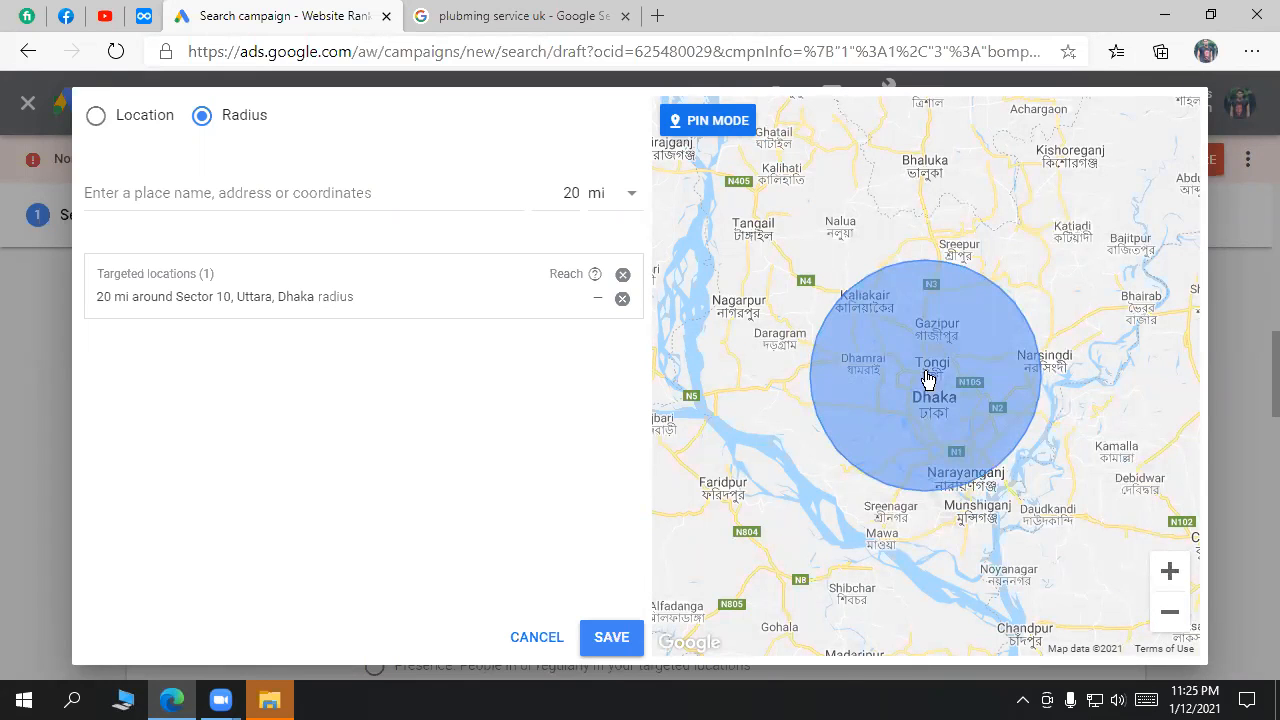
pyautogui.scroll(-2, 928, 408)
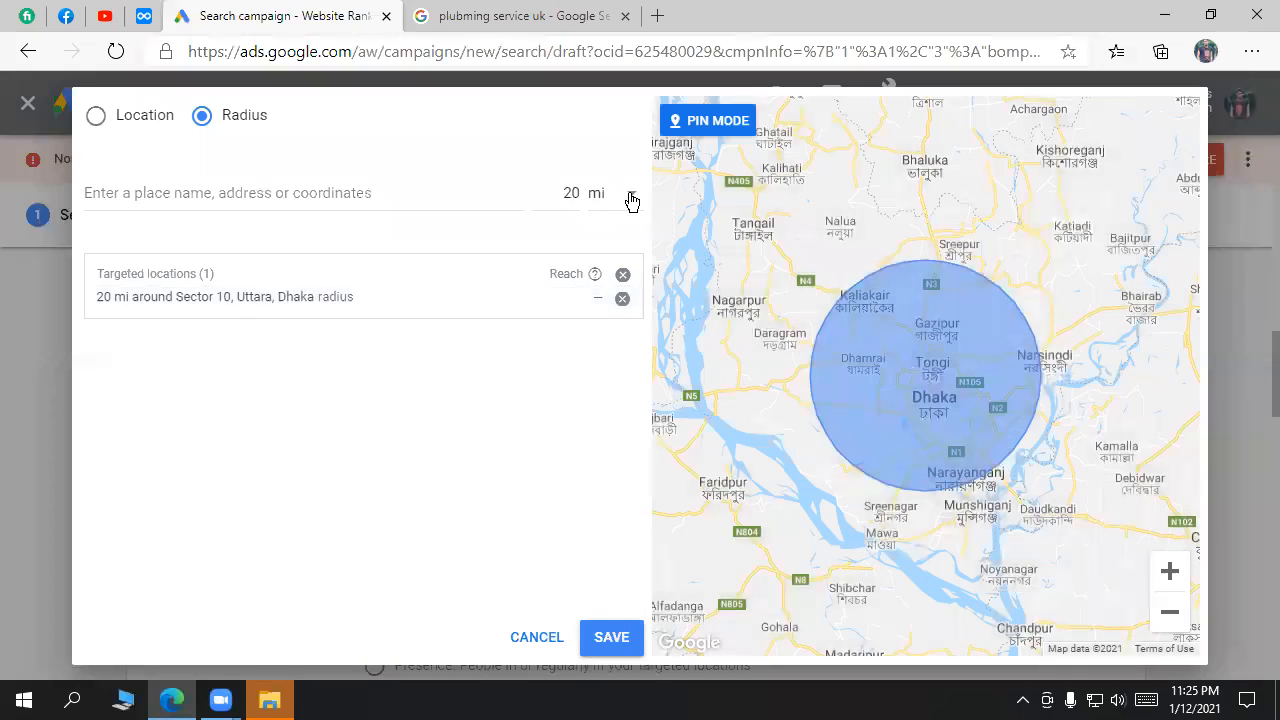
# Step: Switch the radius unit from mi to km and overwrite 20 with 10
pyautogui.click(631, 199)
pyautogui.click(620, 254)
pyautogui.moveTo(576, 190); pyautogui.dragTo(550, 190)
pyautogui.write('1')
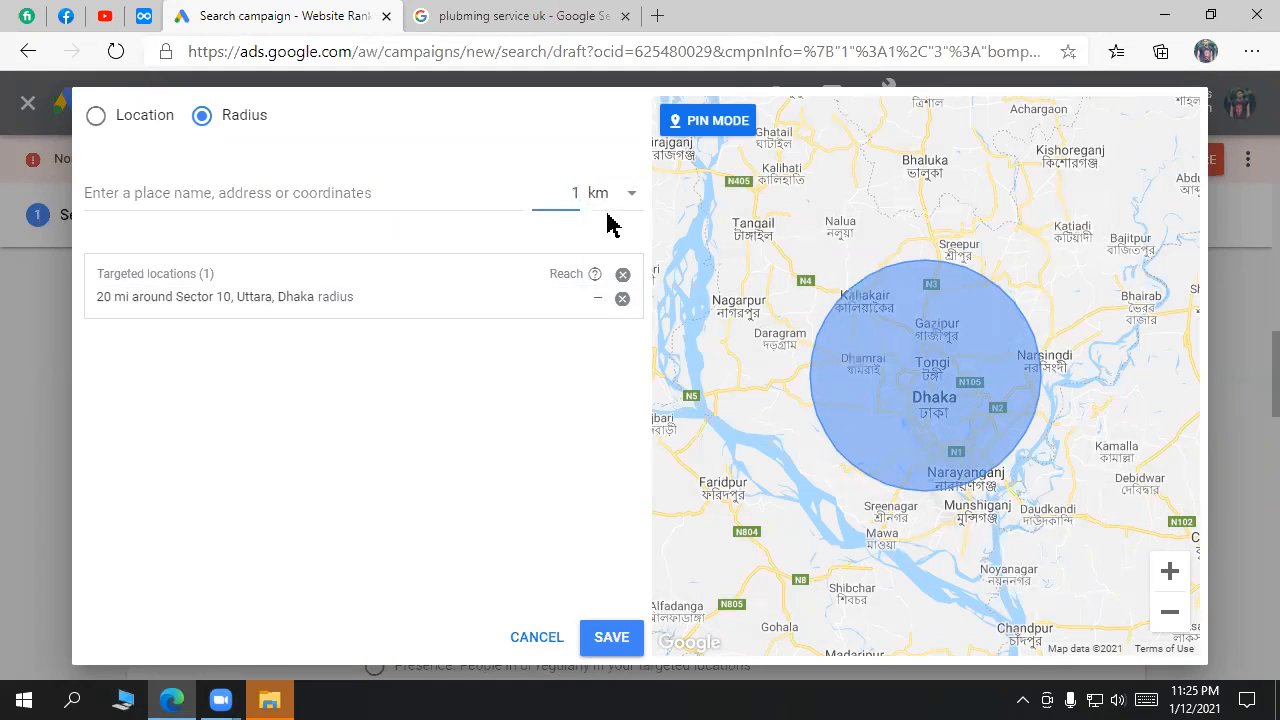
pyautogui.write('0')
# Step: Apply the 10 km radius, drop the 20 mi Uttara target, start an Uttara sector search, close File Explorer
pyautogui.click(470, 194)
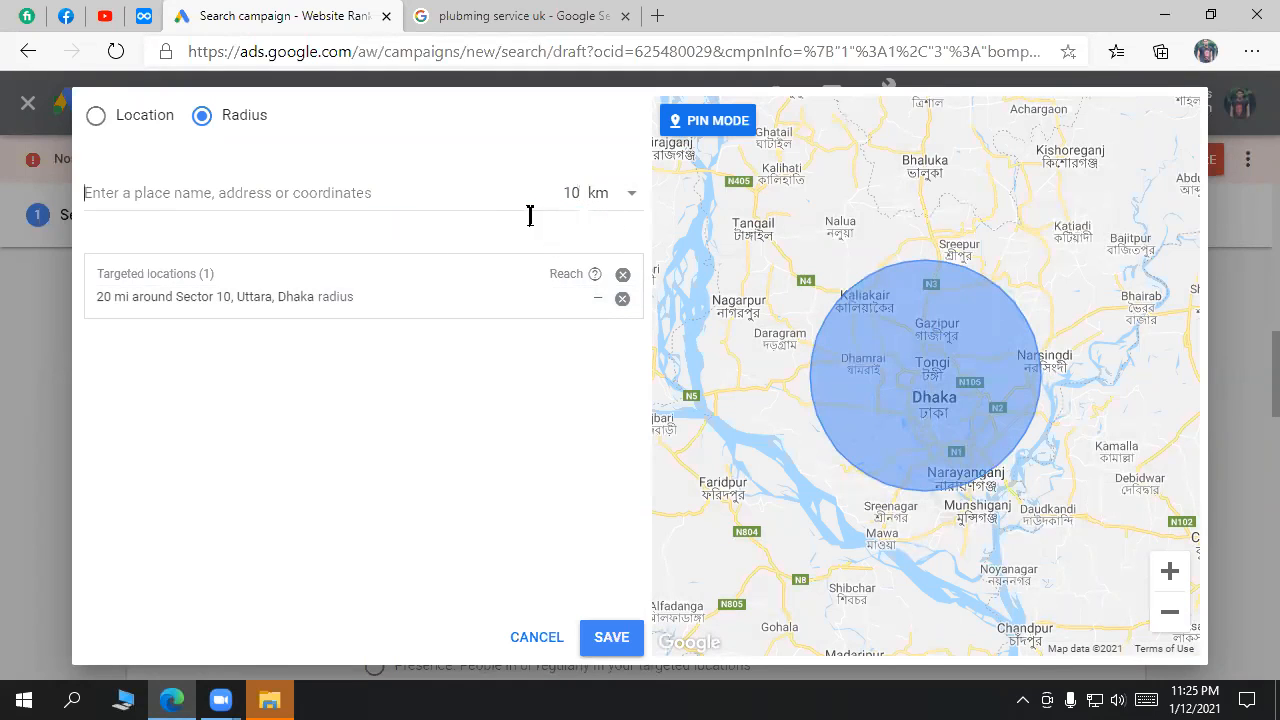
pyautogui.click(623, 277)
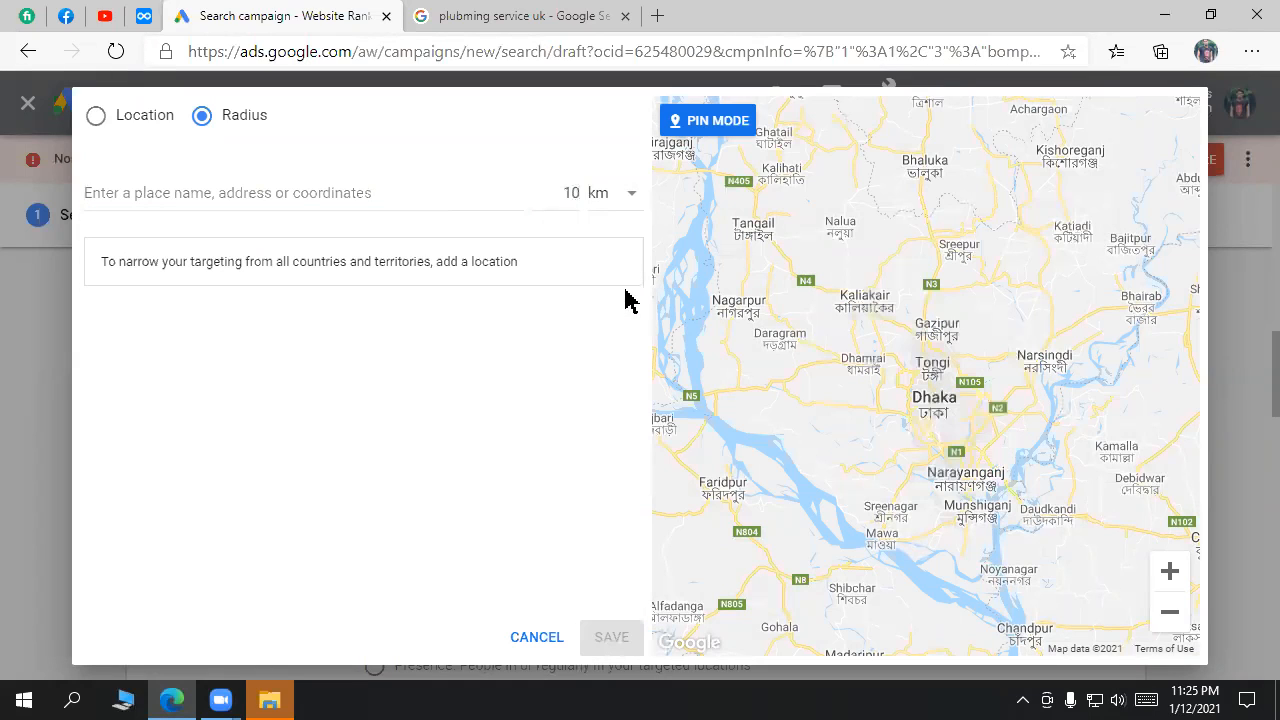
pyautogui.click(481, 192)
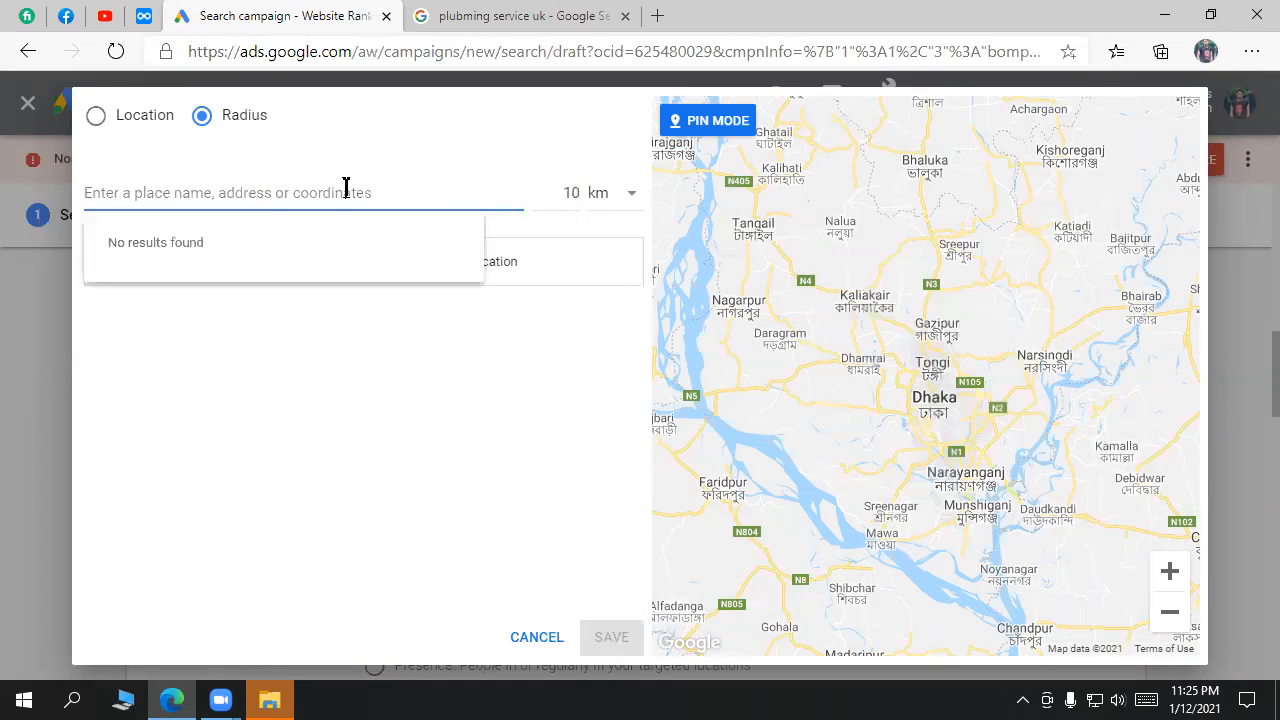
pyautogui.write('uttara sedctor')
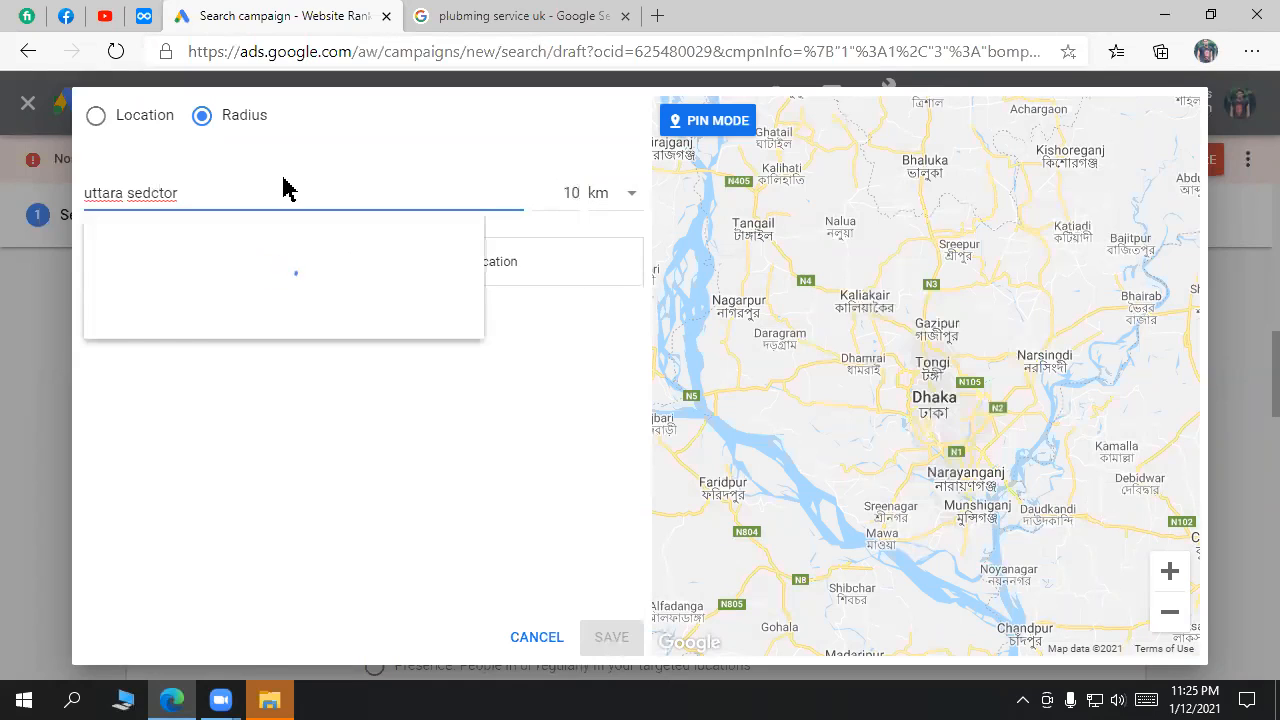
pyautogui.press('BackSpace')
pyautogui.press('BackSpace')
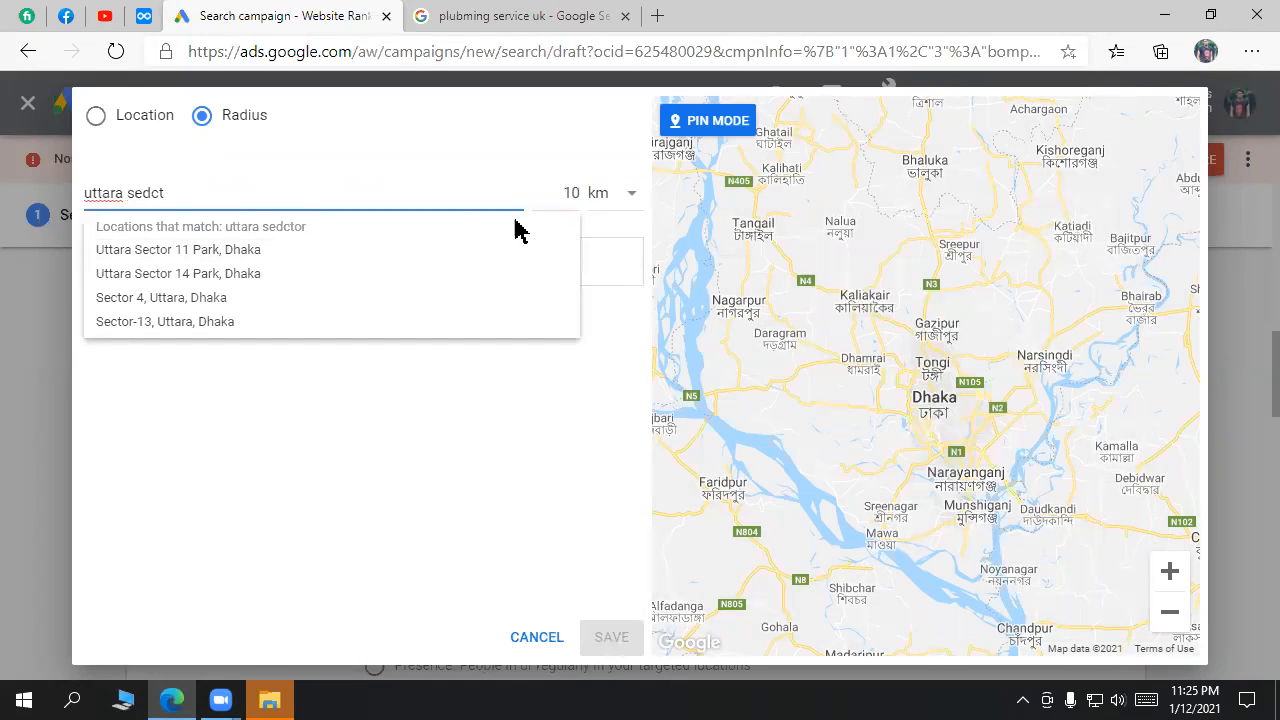
pyautogui.press('BackSpace')
pyautogui.press('BackSpace')
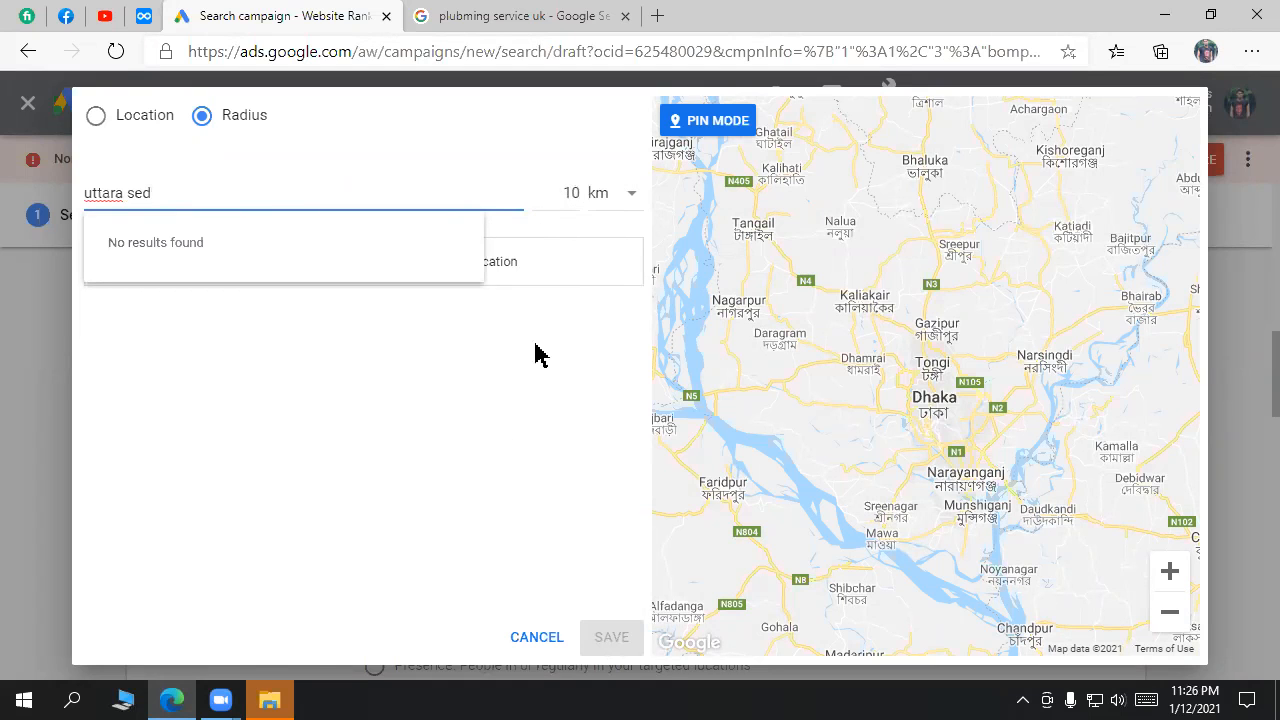
pyautogui.click(270, 698)
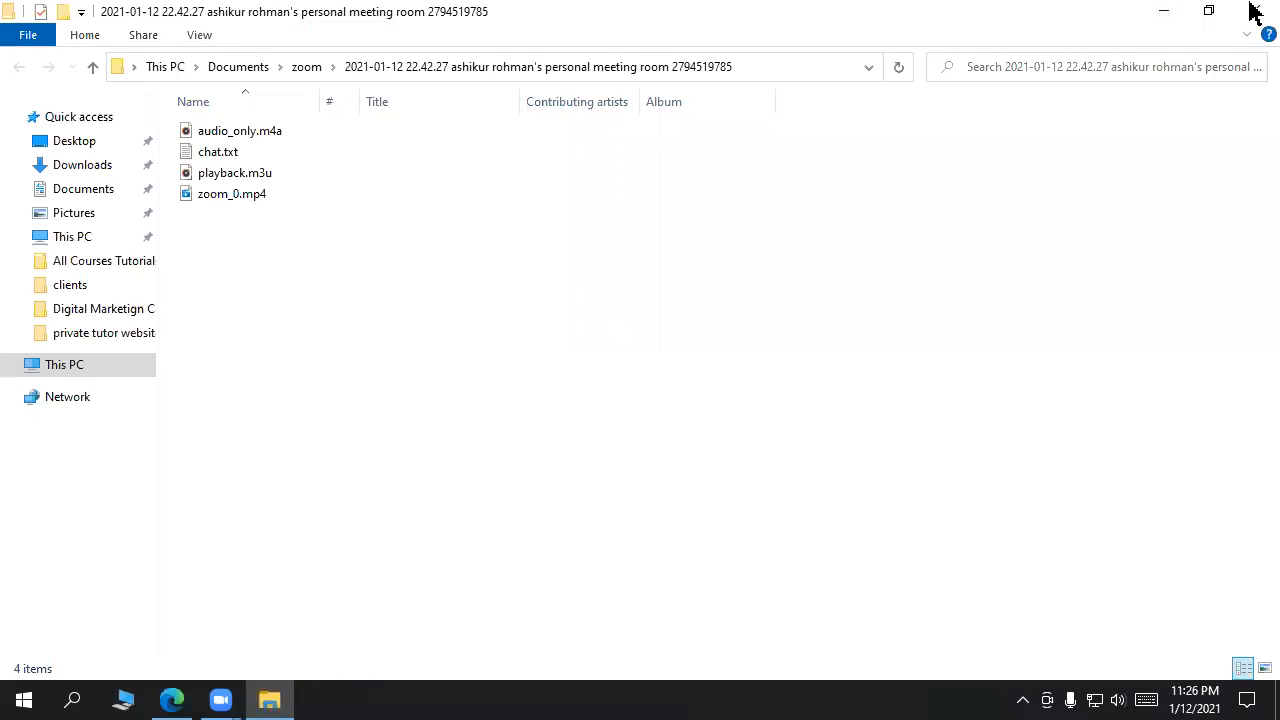
pyautogui.click(1255, 10)
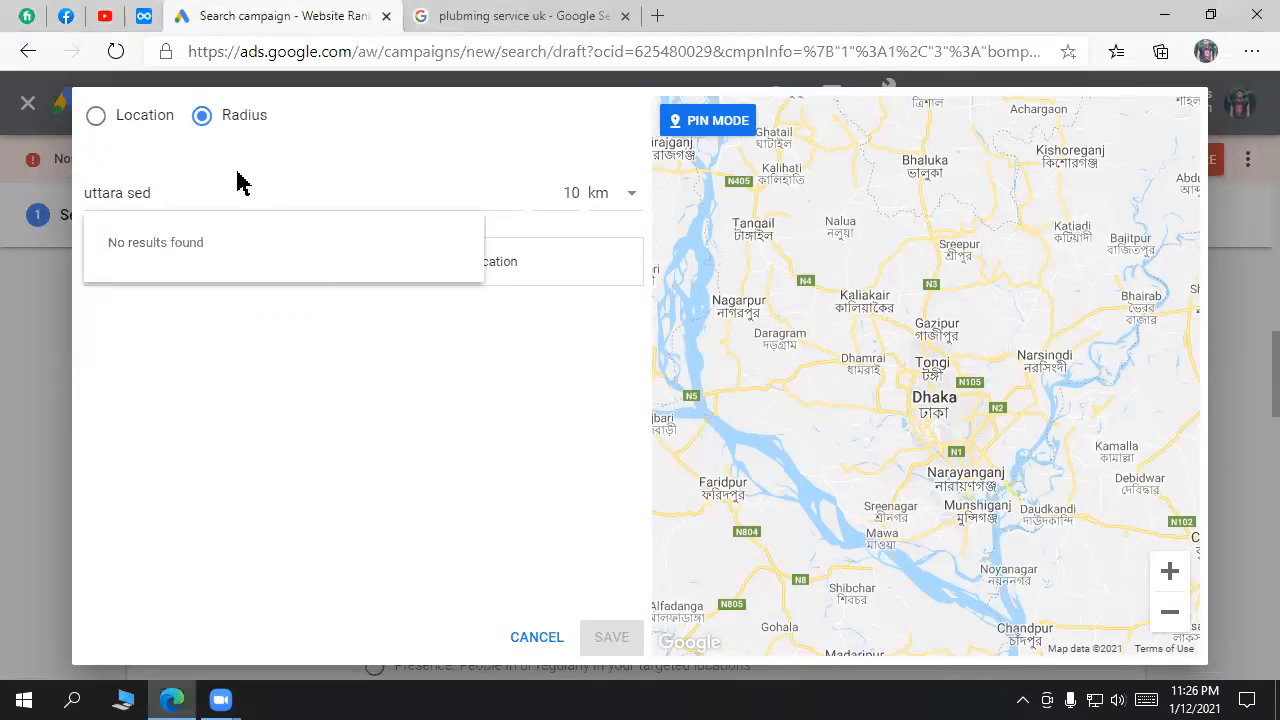
# Step: Search 'uttara sector 10' and target 10 km around Sector 10, Uttara, Dhaka
pyautogui.click(211, 194)
pyautogui.press('BackSpace')
pyautogui.write('ctor 10')
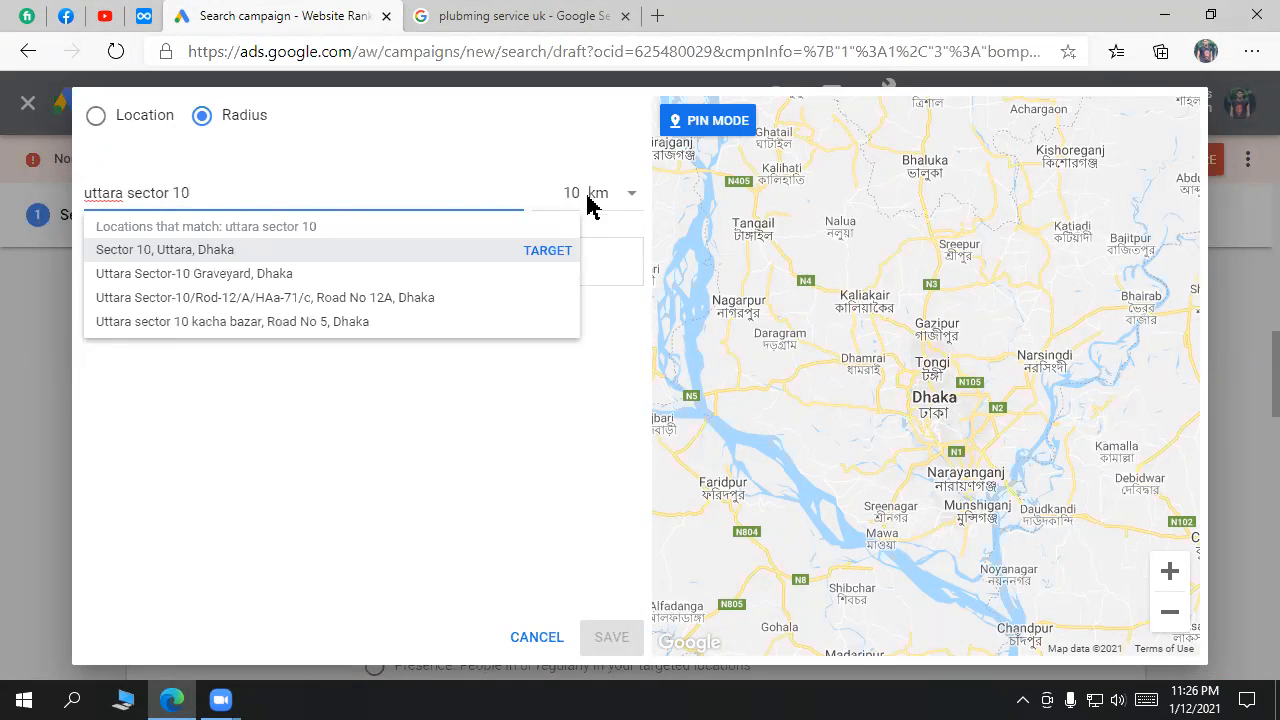
pyautogui.click(549, 252)
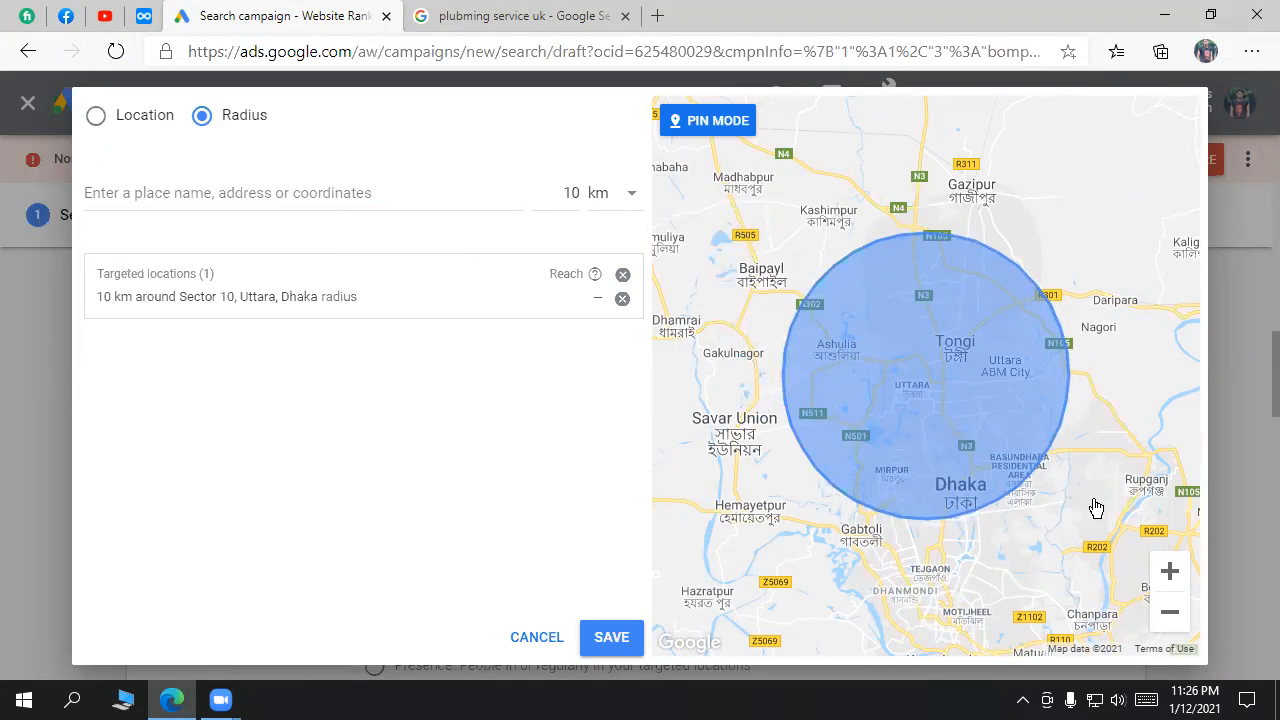
pyautogui.click(1170, 612)
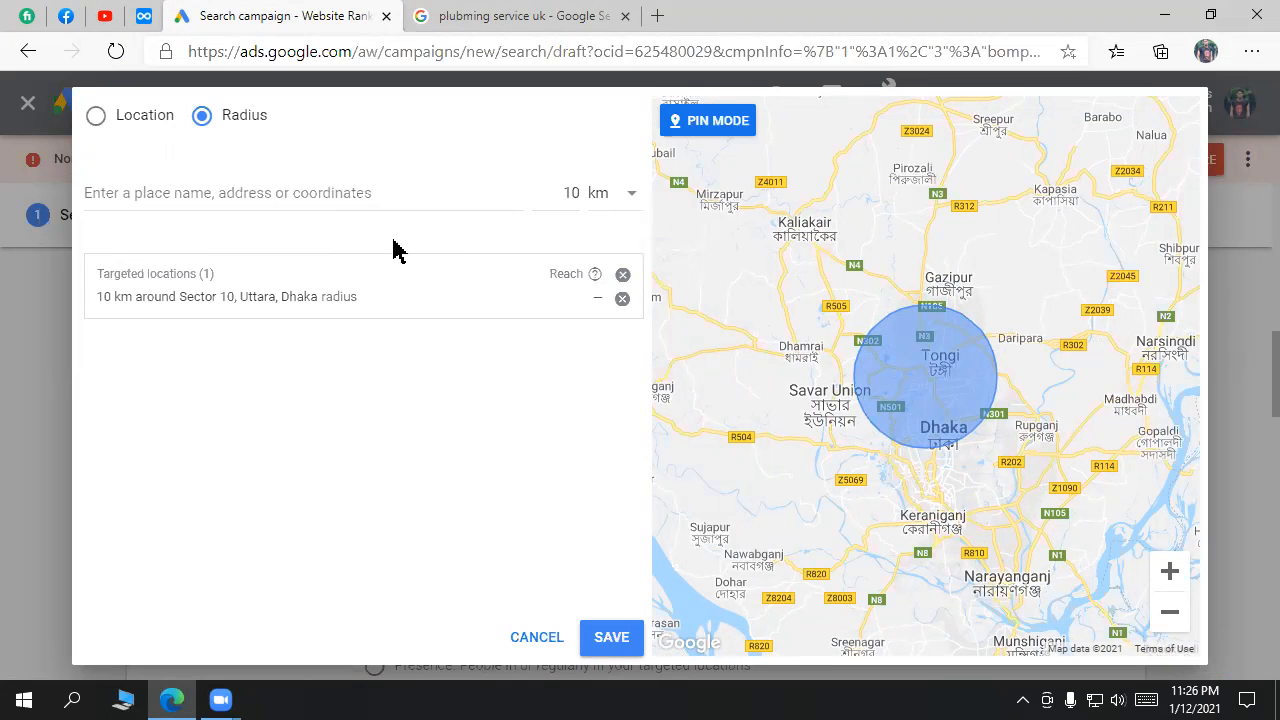
# Step: Replace it with a 10 km radius around New York, NY, United States and save
pyautogui.click(623, 277)
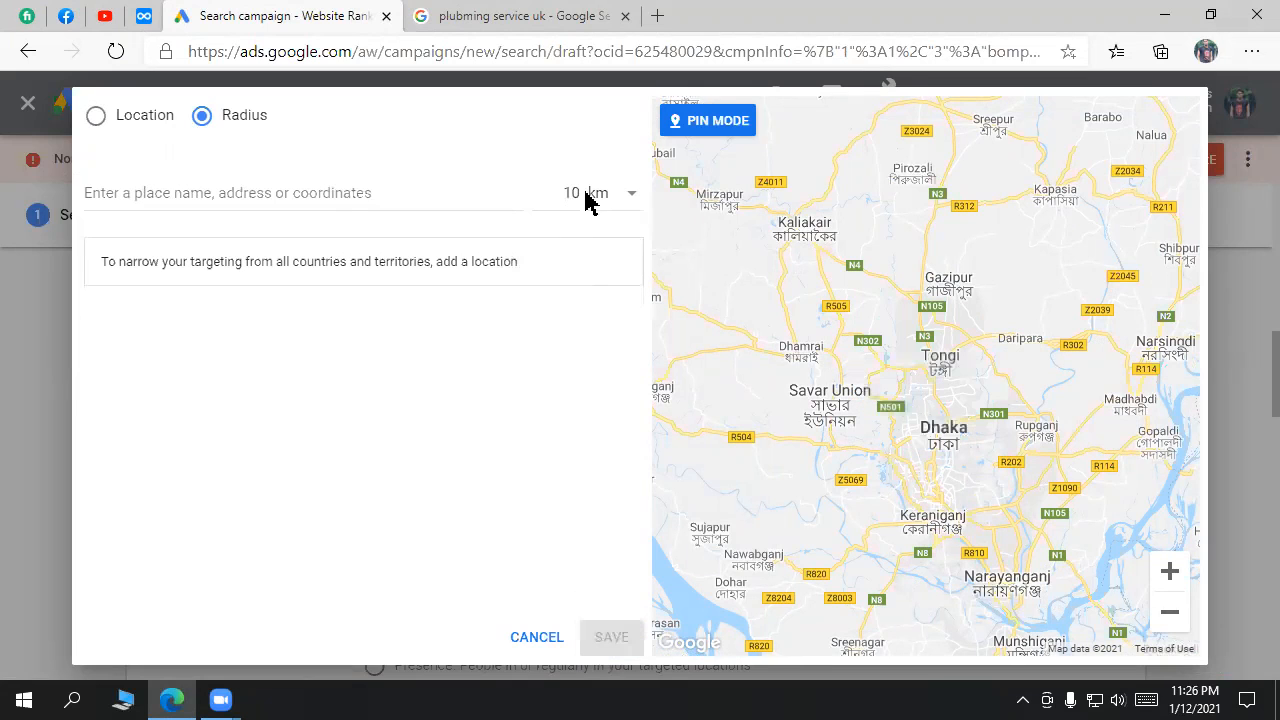
pyautogui.click(382, 192)
pyautogui.write('un')
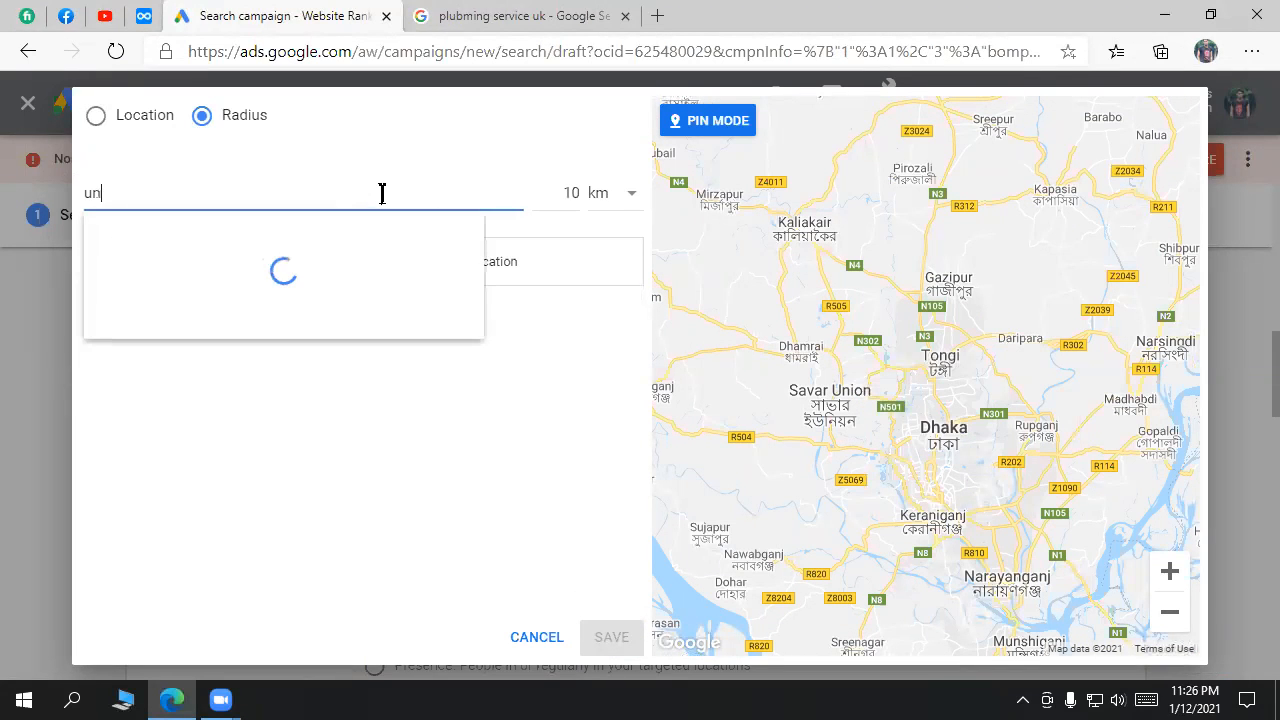
pyautogui.write('ited sta')
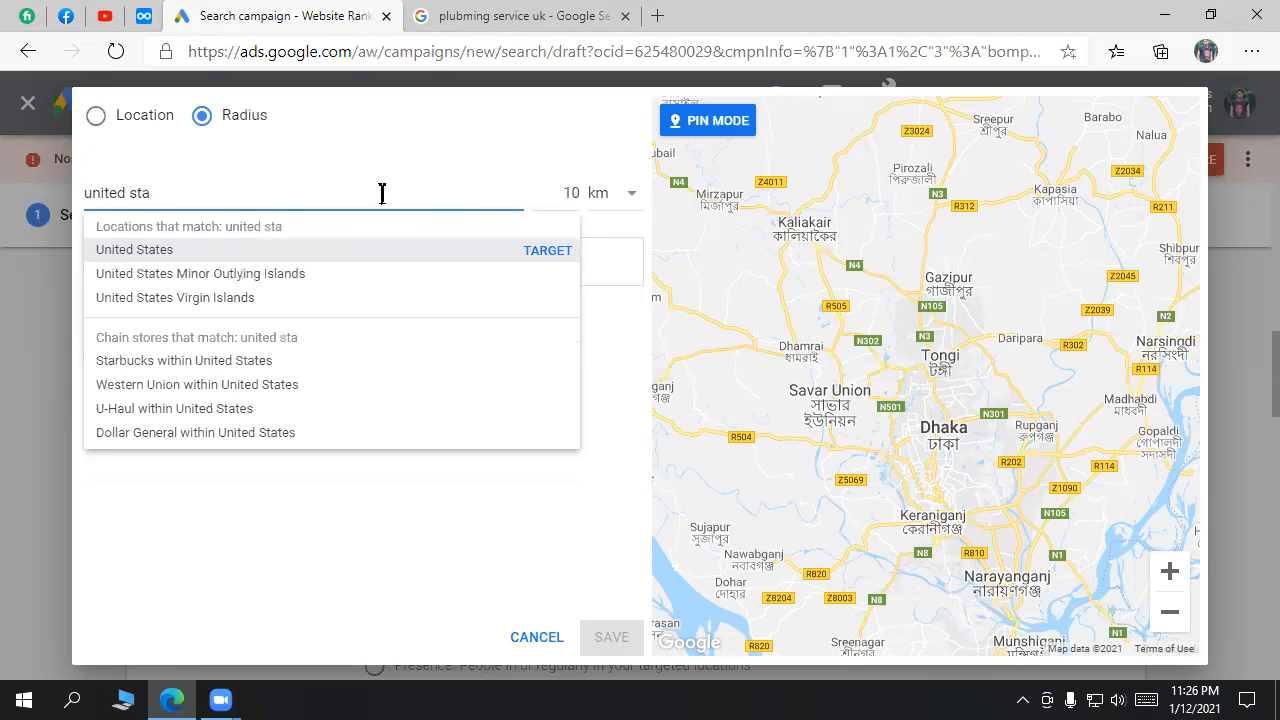
pyautogui.write('te new')
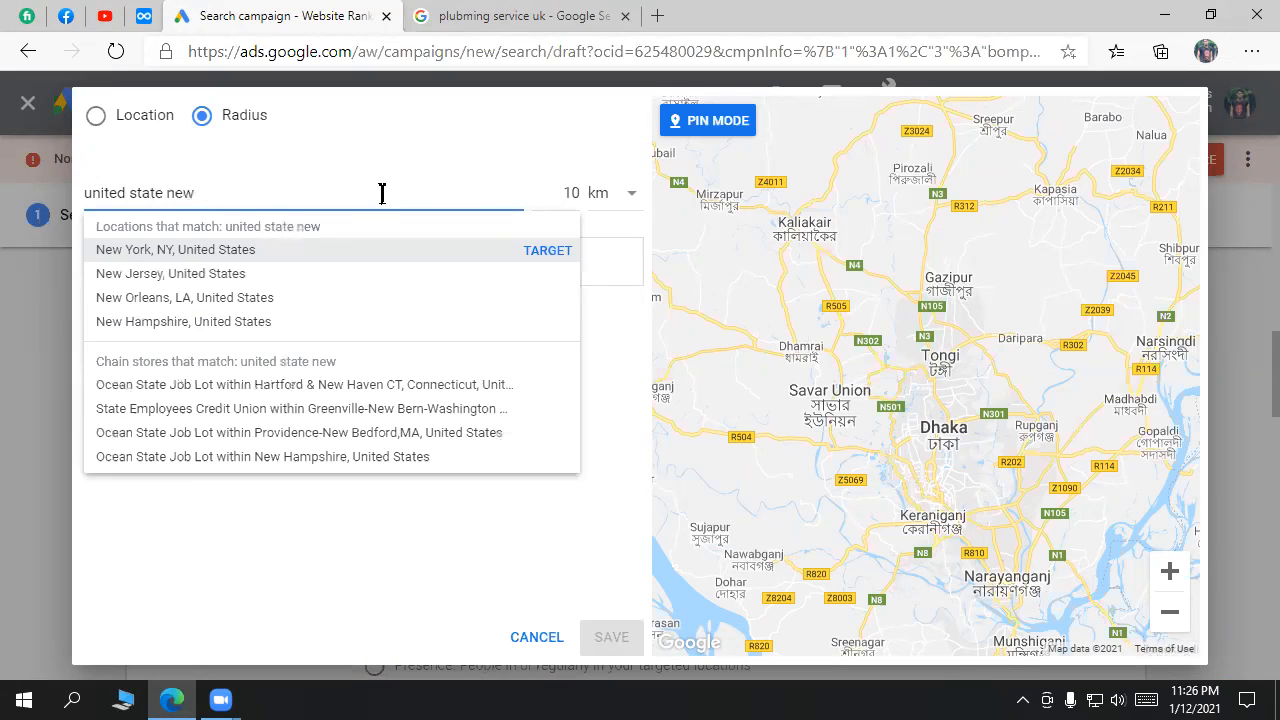
pyautogui.click(264, 256)
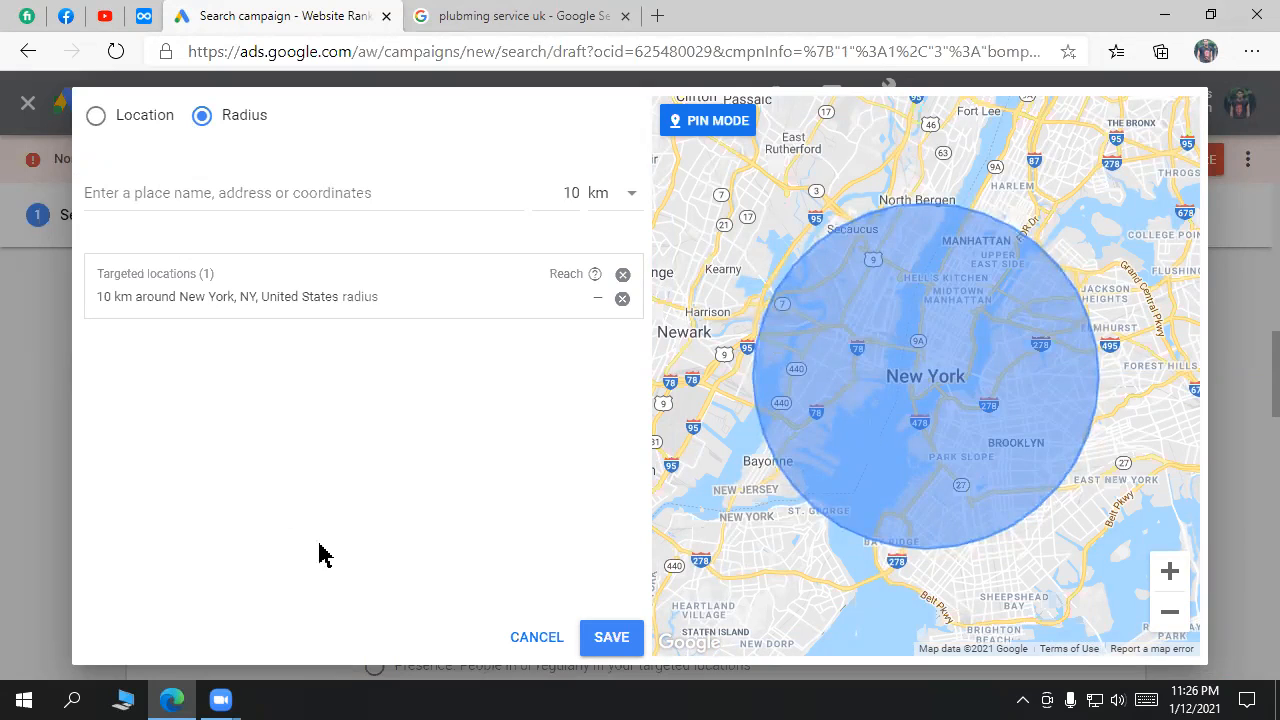
pyautogui.click(614, 645)
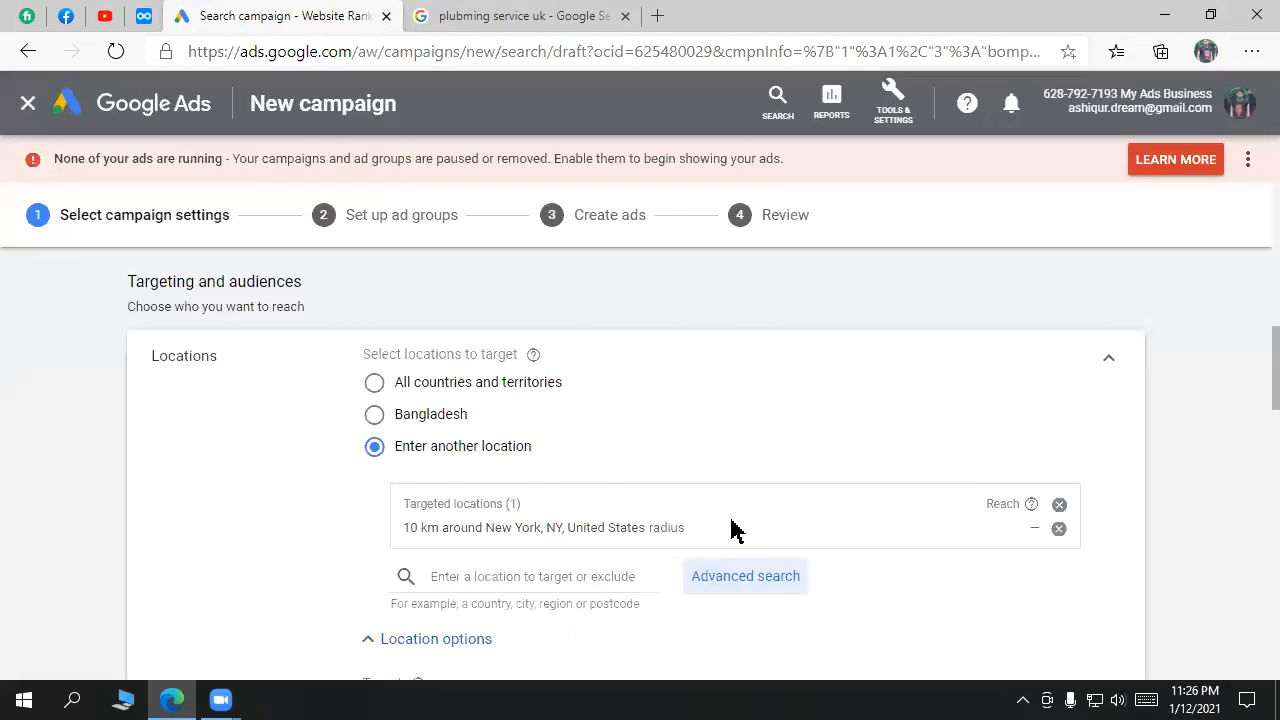
# Step: Remove the New York location and target Bangladesh instead
pyautogui.scroll(-1, 752, 537)
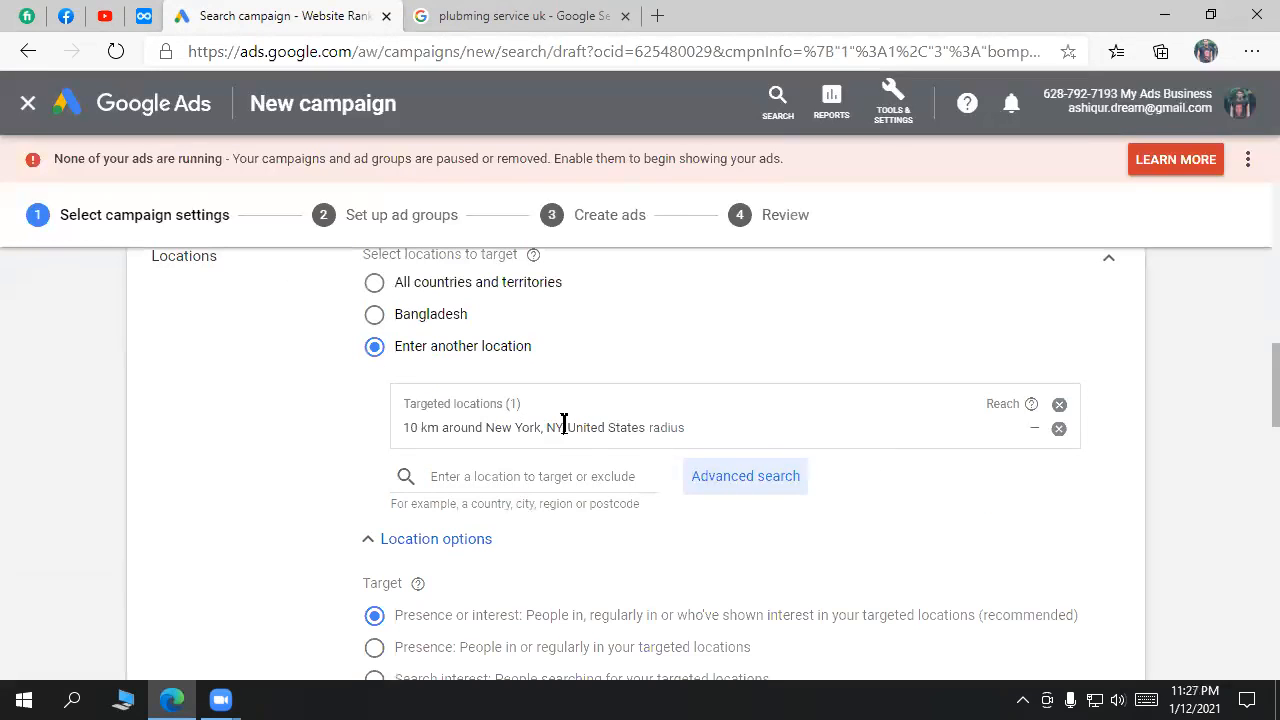
pyautogui.scroll(1, 720, 415)
pyautogui.scroll(-1, 650, 460)
pyautogui.click(1059, 406)
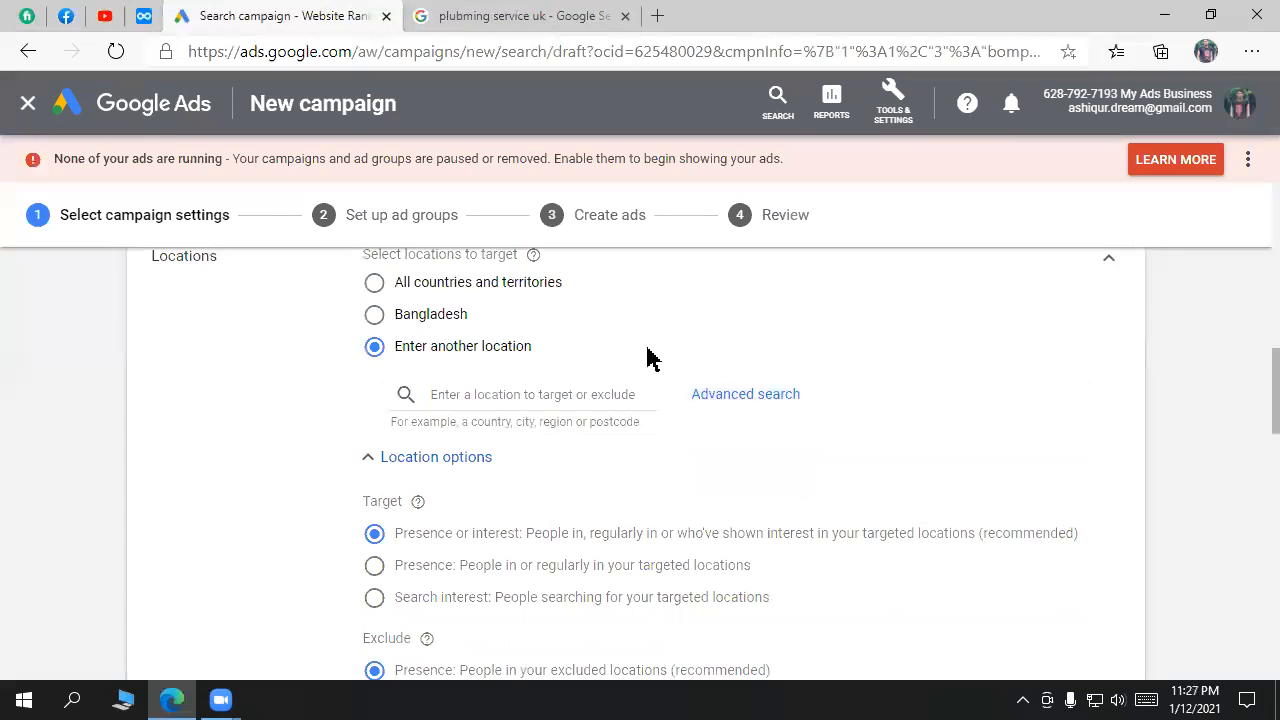
pyautogui.click(416, 316)
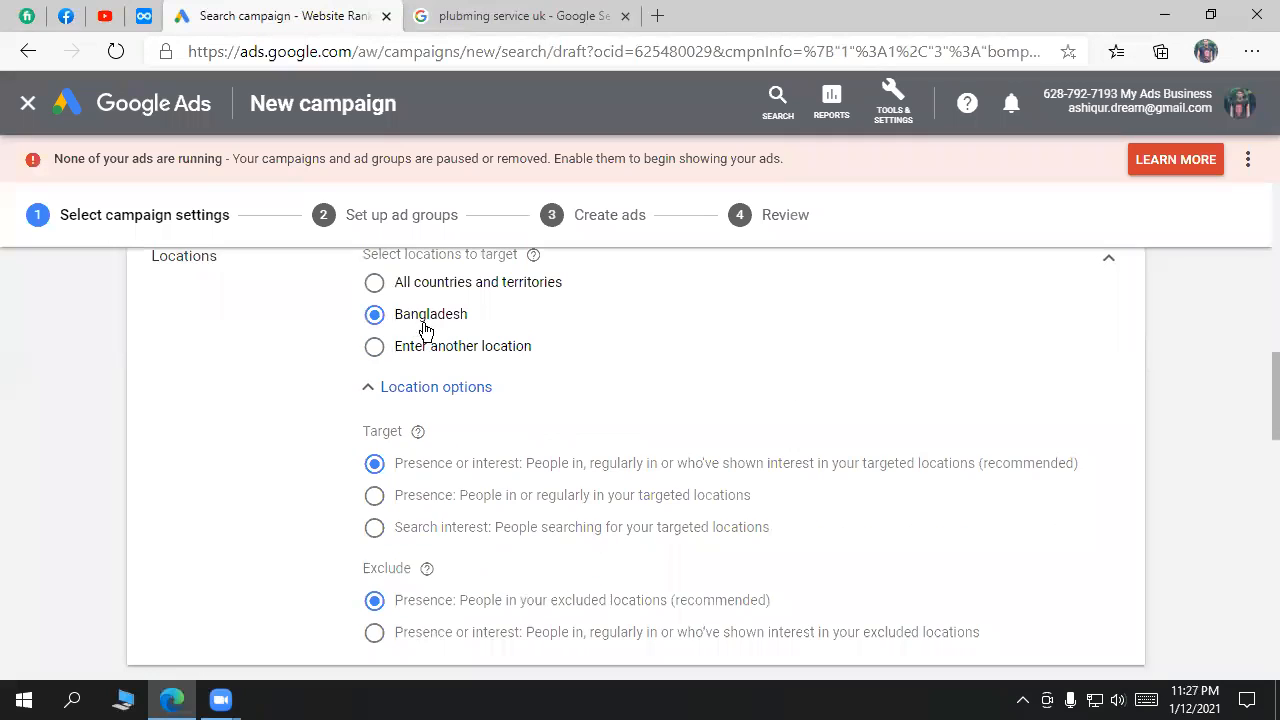
# Step: Choose 'Enter another location' and open Advanced search in Radius mode
pyautogui.scroll(-1, 763, 508)
pyautogui.scroll(1, 782, 493)
pyautogui.moveTo(363, 431); pyautogui.dragTo(393, 432)
pyautogui.moveTo(395, 465); pyautogui.dragTo(526, 472)
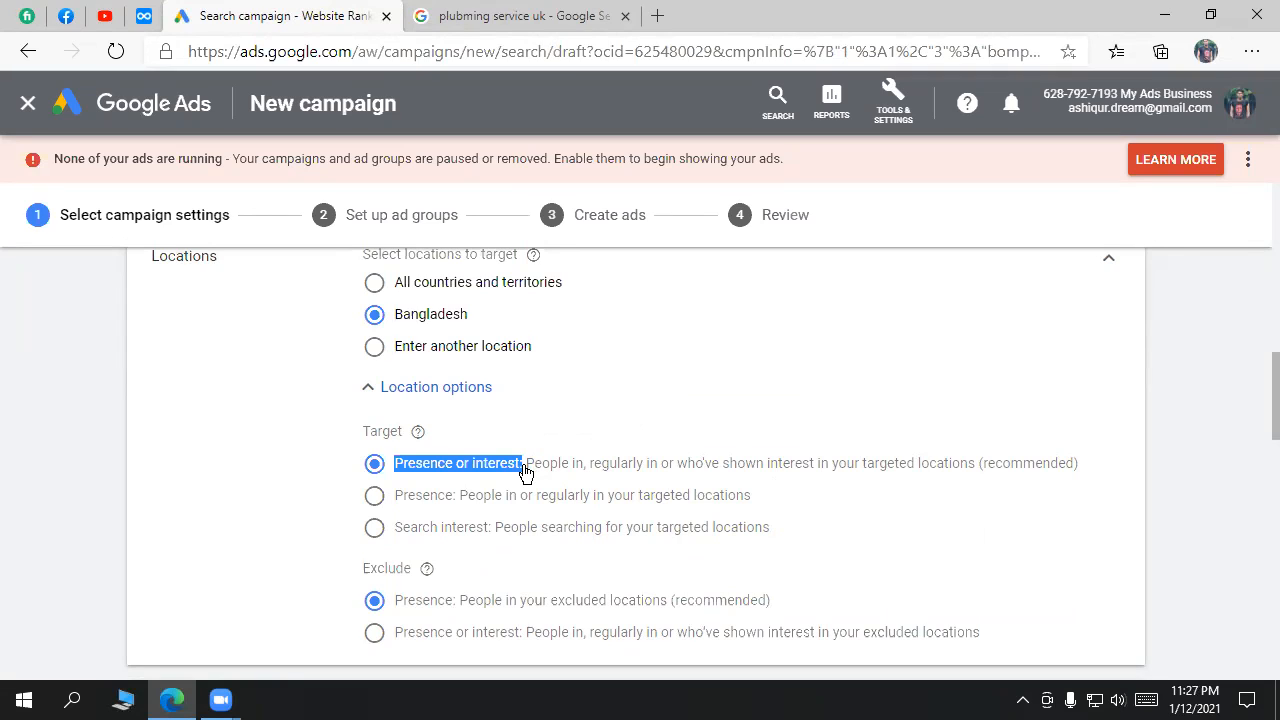
pyautogui.click(433, 349)
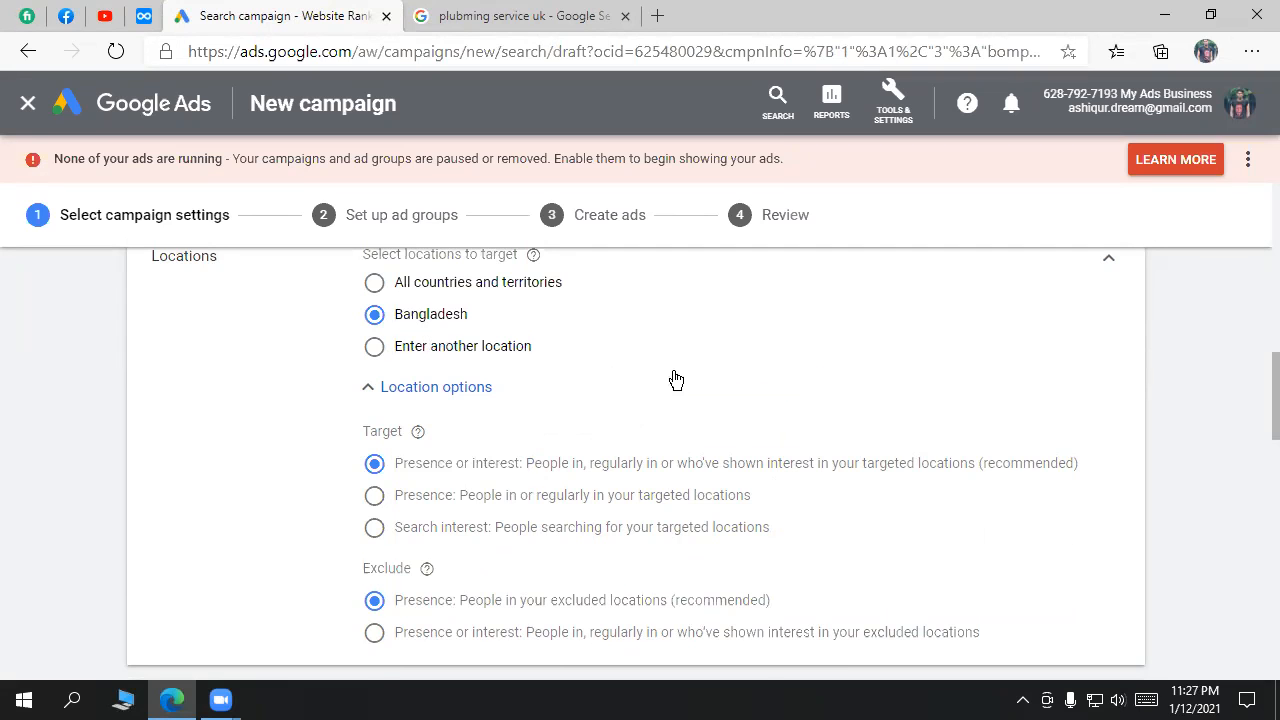
pyautogui.click(746, 397)
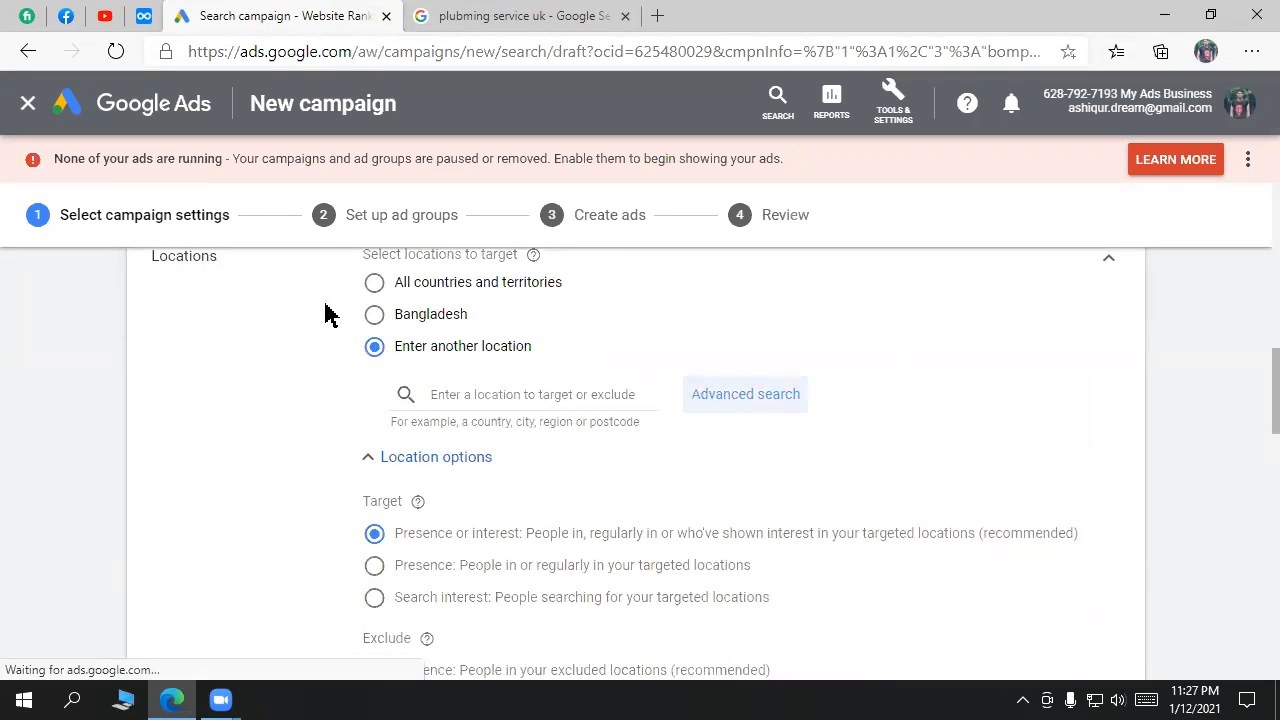
pyautogui.click(257, 118)
# Step: Set the radius unit to km and the distance to 10
pyautogui.click(620, 205)
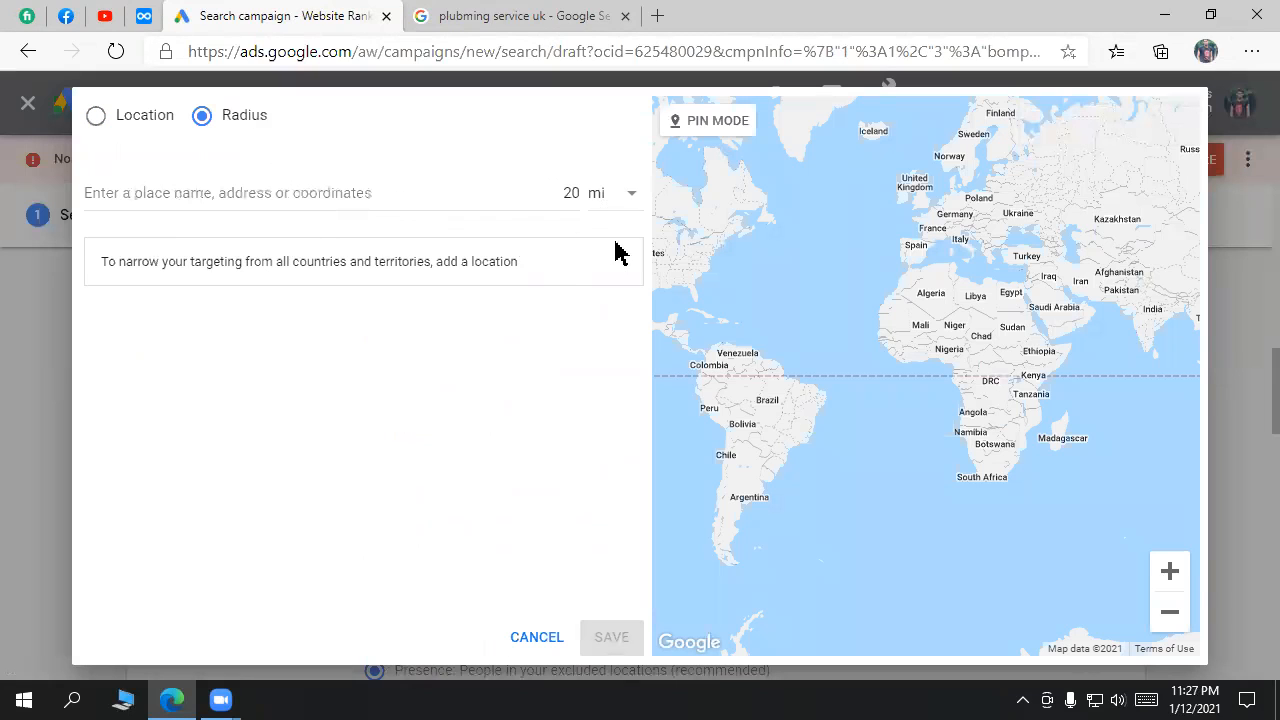
pyautogui.click(613, 247)
pyautogui.click(573, 190)
pyautogui.press('BackSpace')
pyautogui.write('1')
# Step: Search 'uttara sector 10', target Sector 10, Uttara, Dhaka, and save the location
pyautogui.click(360, 191)
pyautogui.write('ukl')
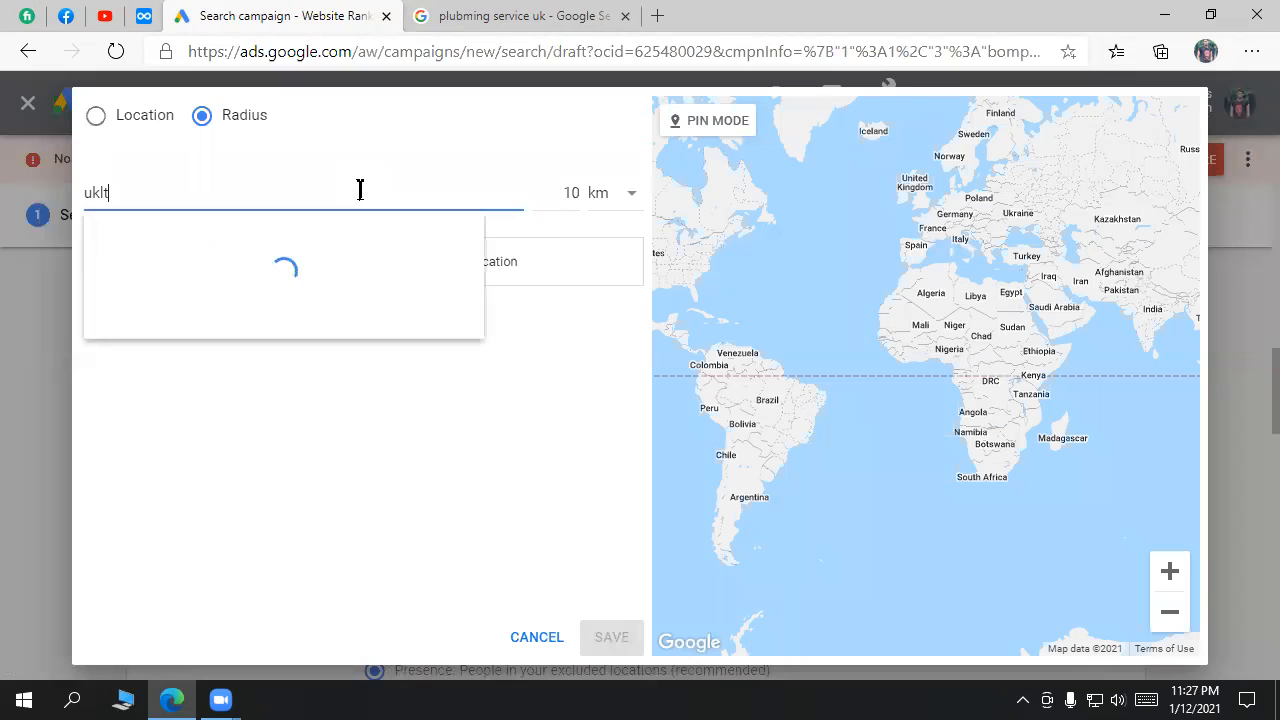
pyautogui.write('t')
pyautogui.press('BackSpace')
pyautogui.press('BackSpace')
pyautogui.press('BackSpace')
pyautogui.press('BackSpace')
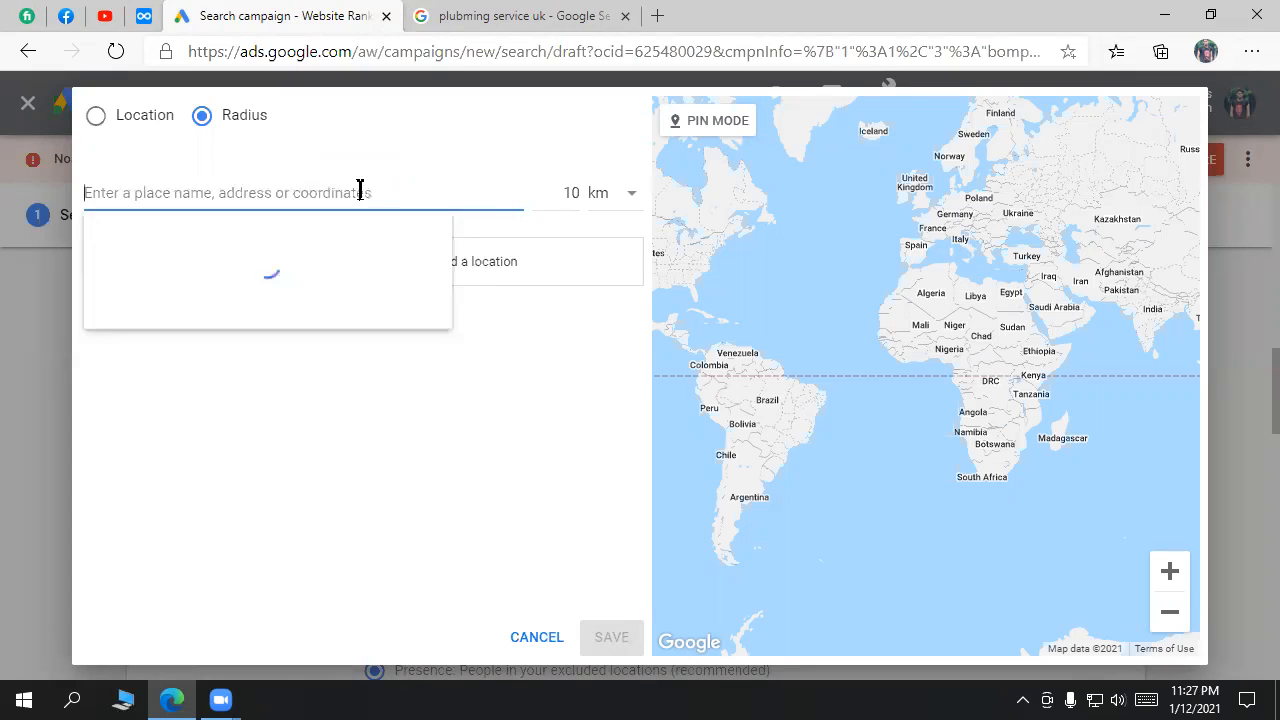
pyautogui.write('utta')
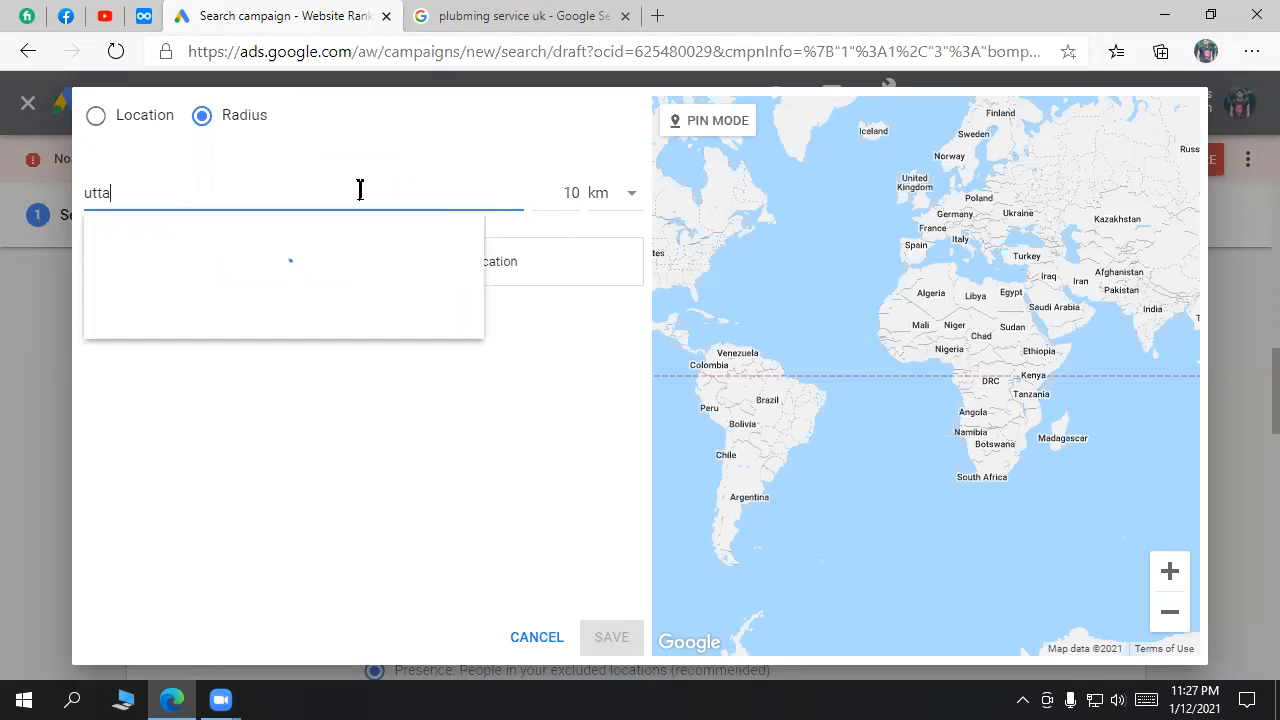
pyautogui.write('ra sector 10')
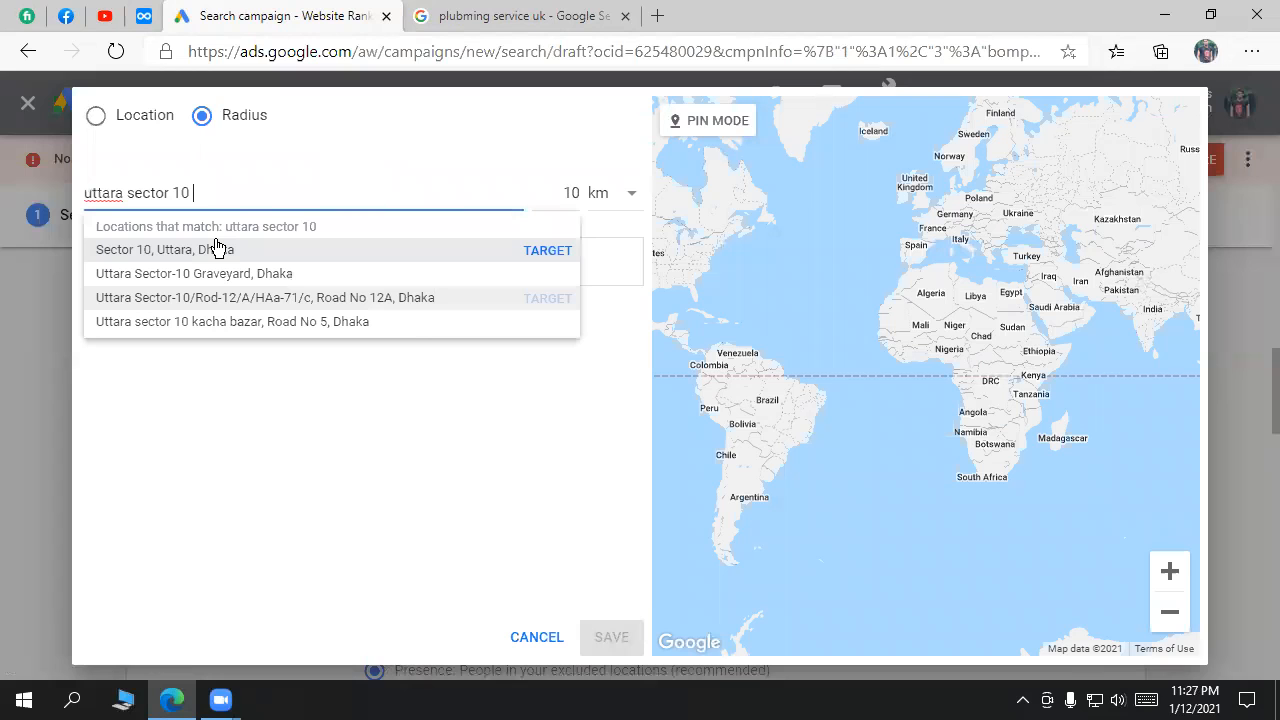
pyautogui.click(218, 248)
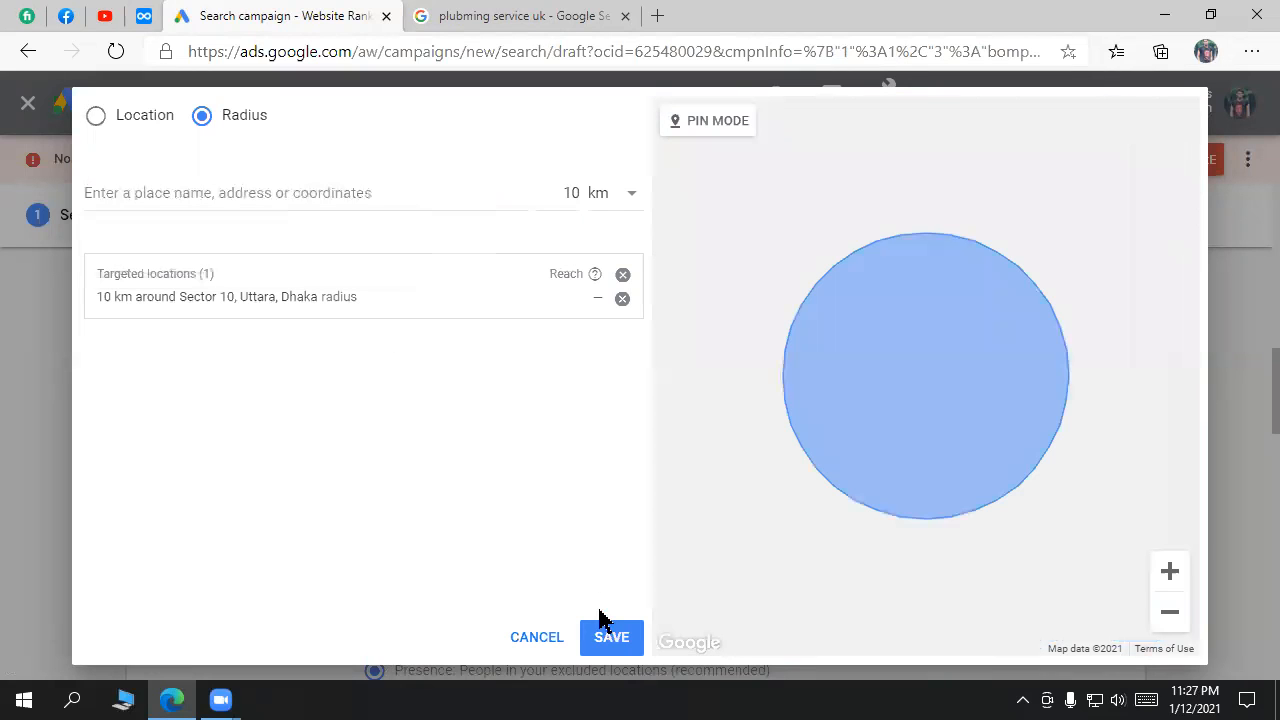
pyautogui.click(612, 640)
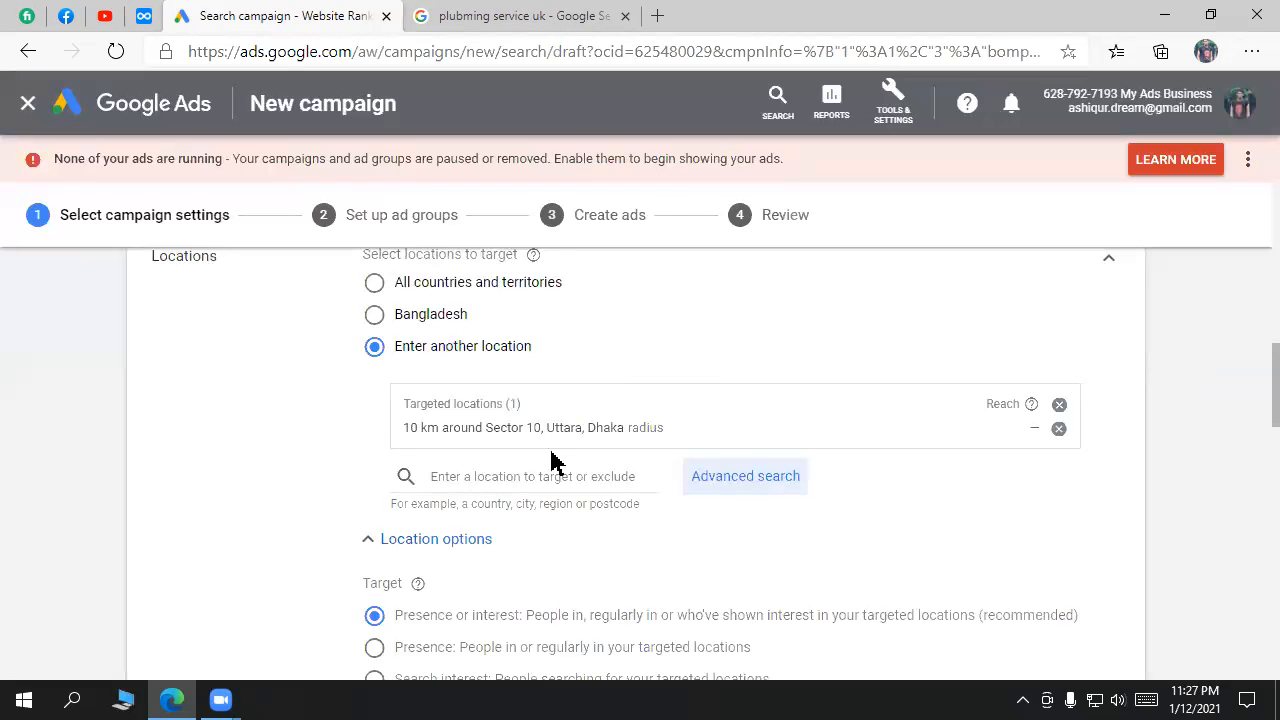
# Step: Switch to the 'plubming service uk' Google results and highlight 'uk' in the query
pyautogui.scroll(-1, 531, 497)
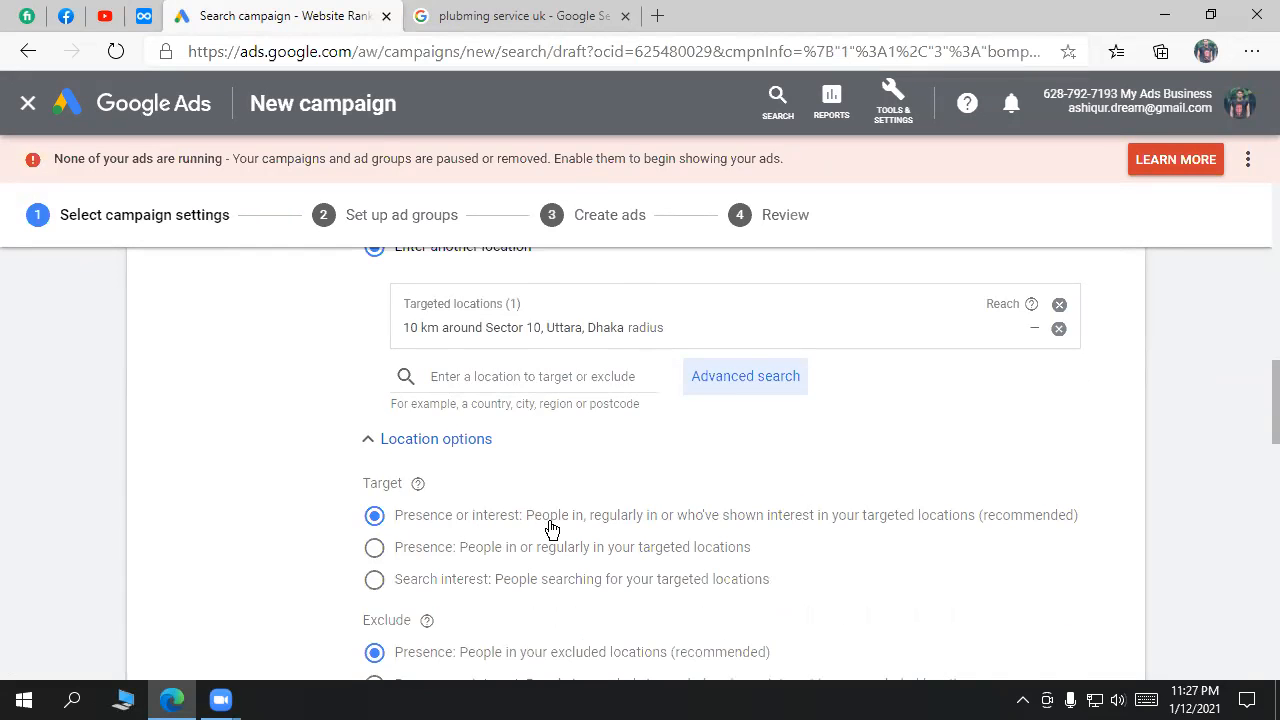
pyautogui.scroll(-1, 550, 528)
pyautogui.scroll(1, 666, 411)
pyautogui.click(520, 52)
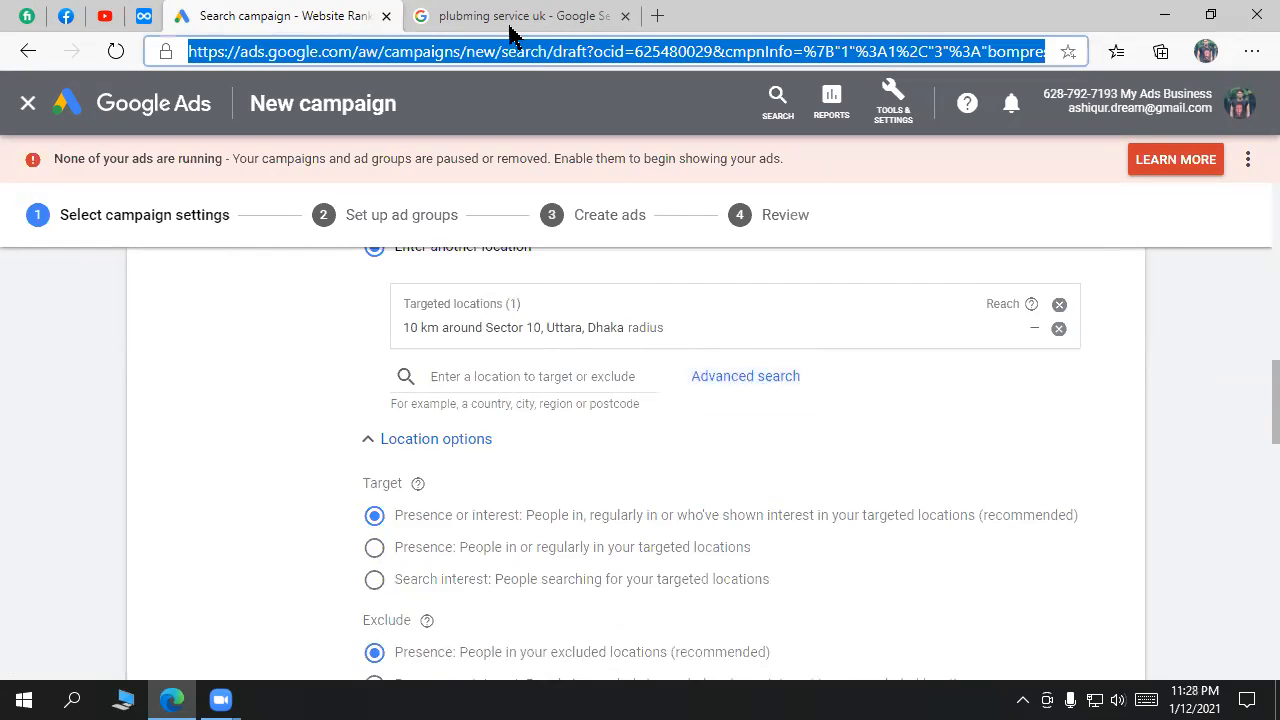
pyautogui.click(510, 16)
pyautogui.moveTo(350, 110); pyautogui.dragTo(300, 113)
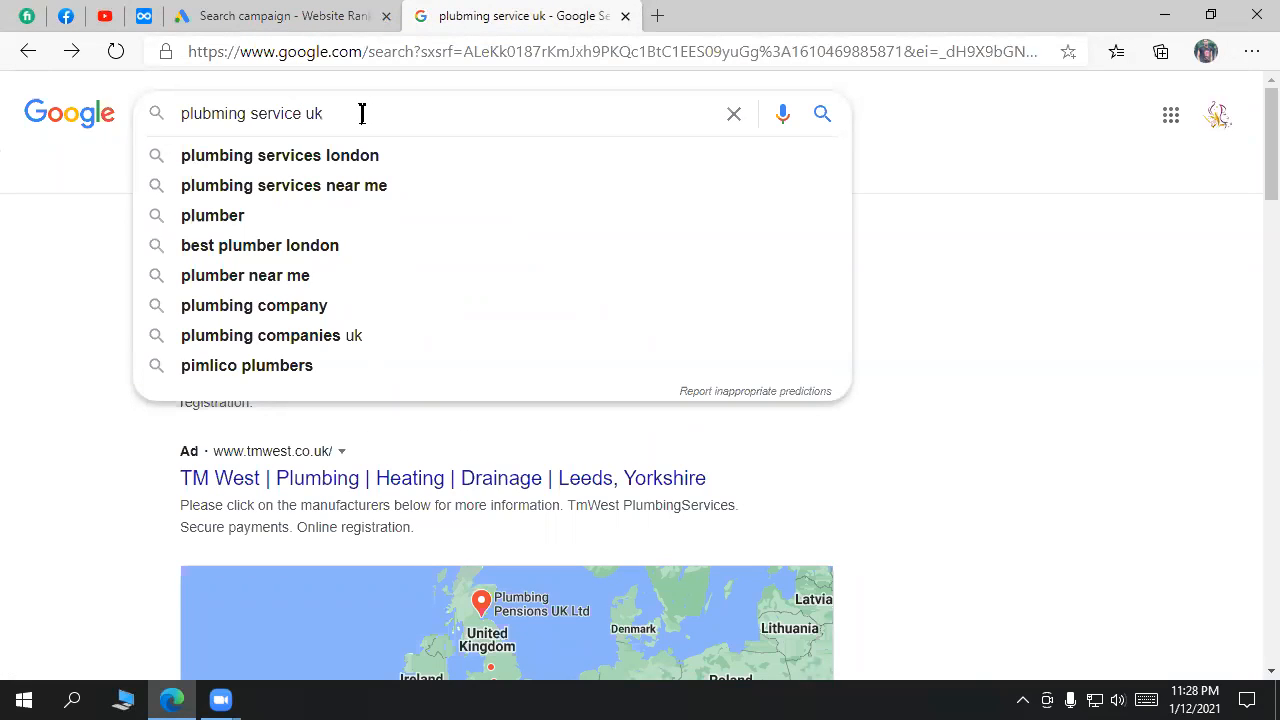
# Step: Open the Bain Plumbing Services ad in a background tab, then return to the 'plubming service uk' results
pyautogui.click(1050, 472)
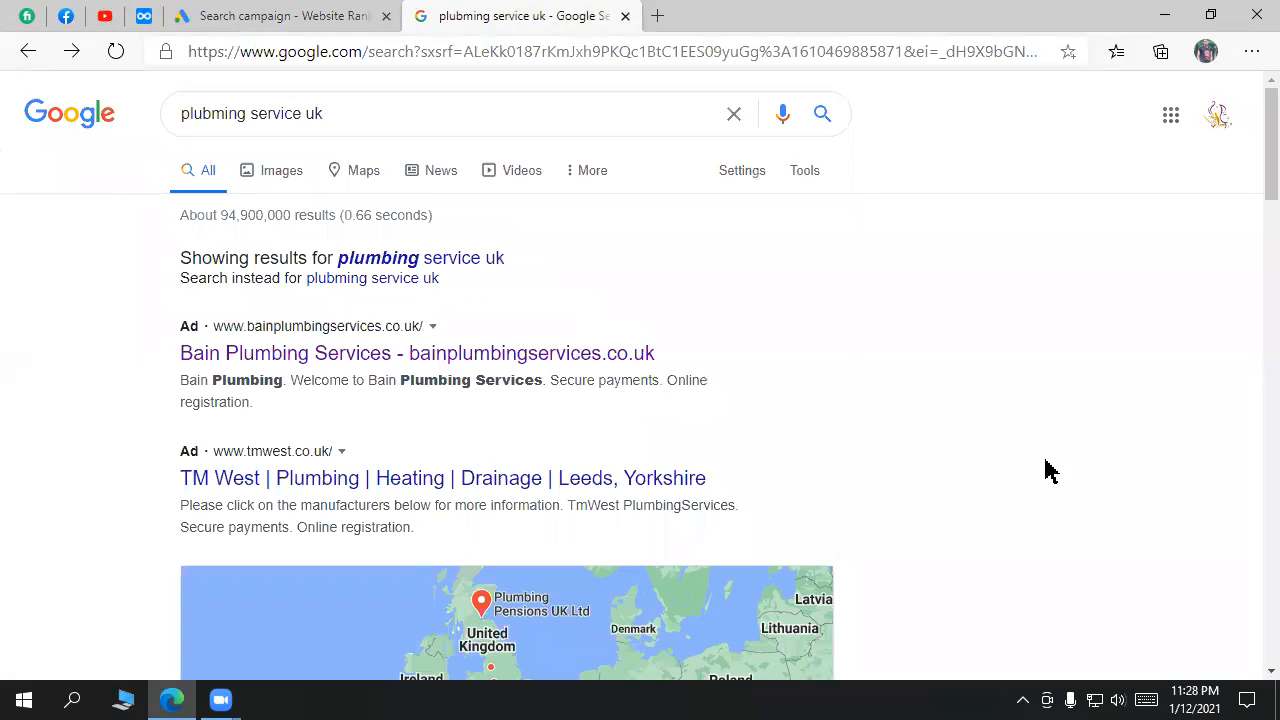
pyautogui.middleClick(548, 355)
pyautogui.click(771, 11)
pyautogui.click(523, 11)
pyautogui.doubleClick(312, 114)
pyautogui.click(1116, 266)
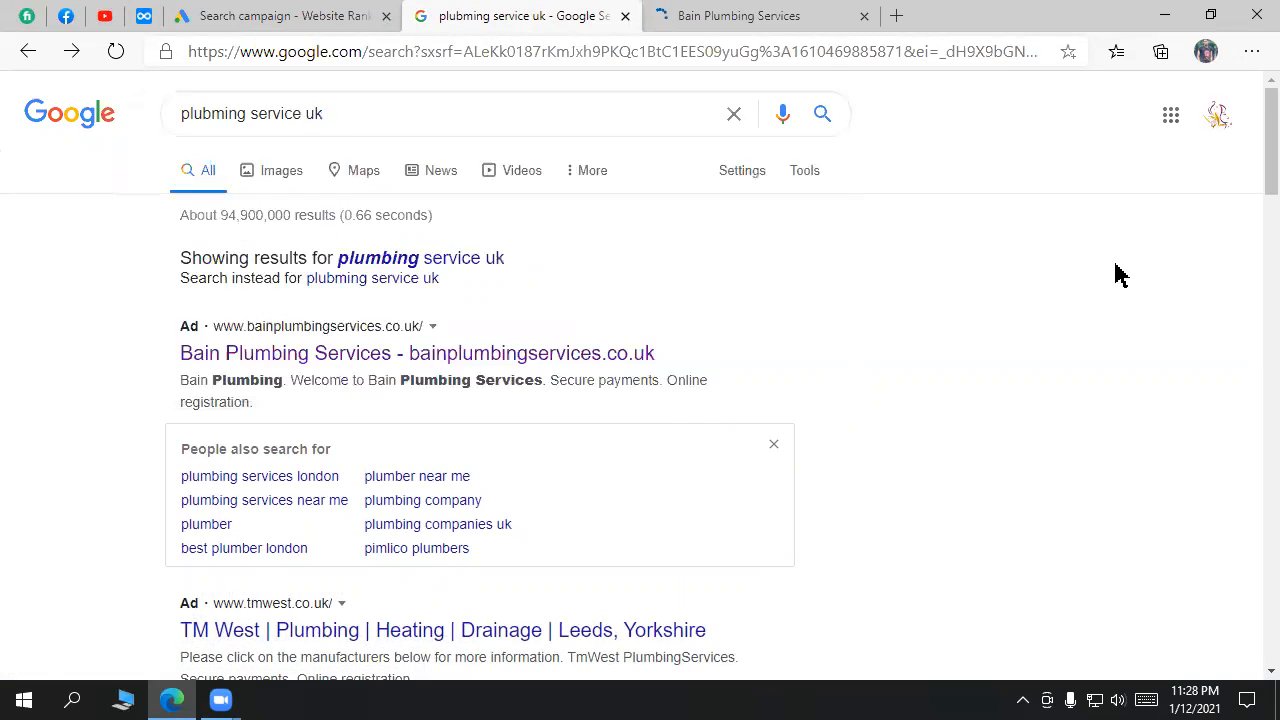
pyautogui.click(778, 18)
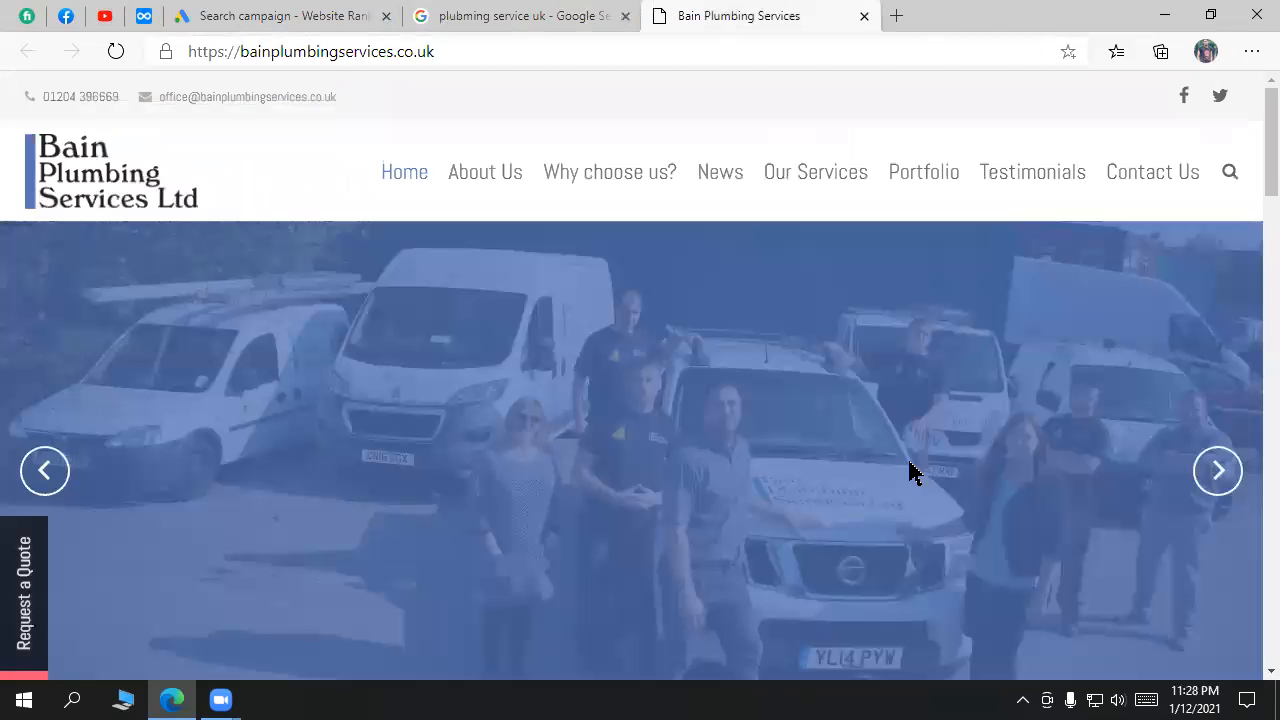
pyautogui.scroll(-5, 912, 468)
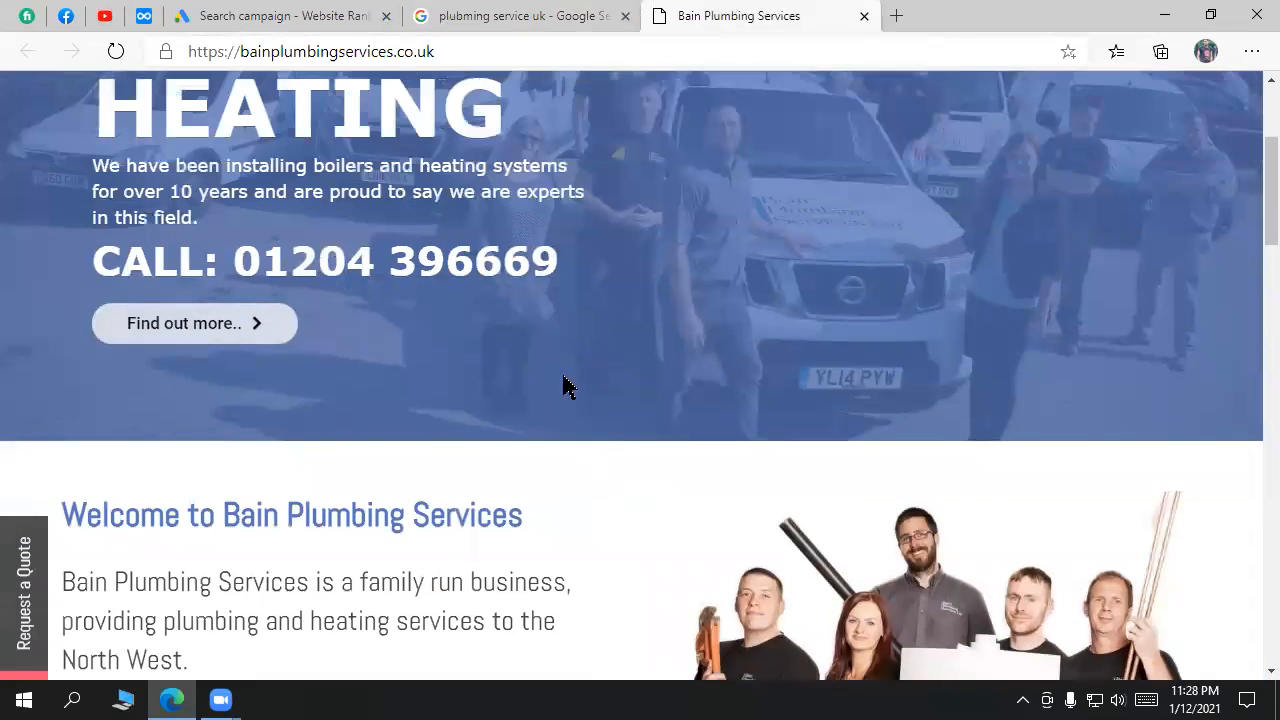
pyautogui.scroll(2, 563, 386)
pyautogui.moveTo(524, 582); pyautogui.dragTo(296, 587)
pyautogui.scroll(3, 797, 360)
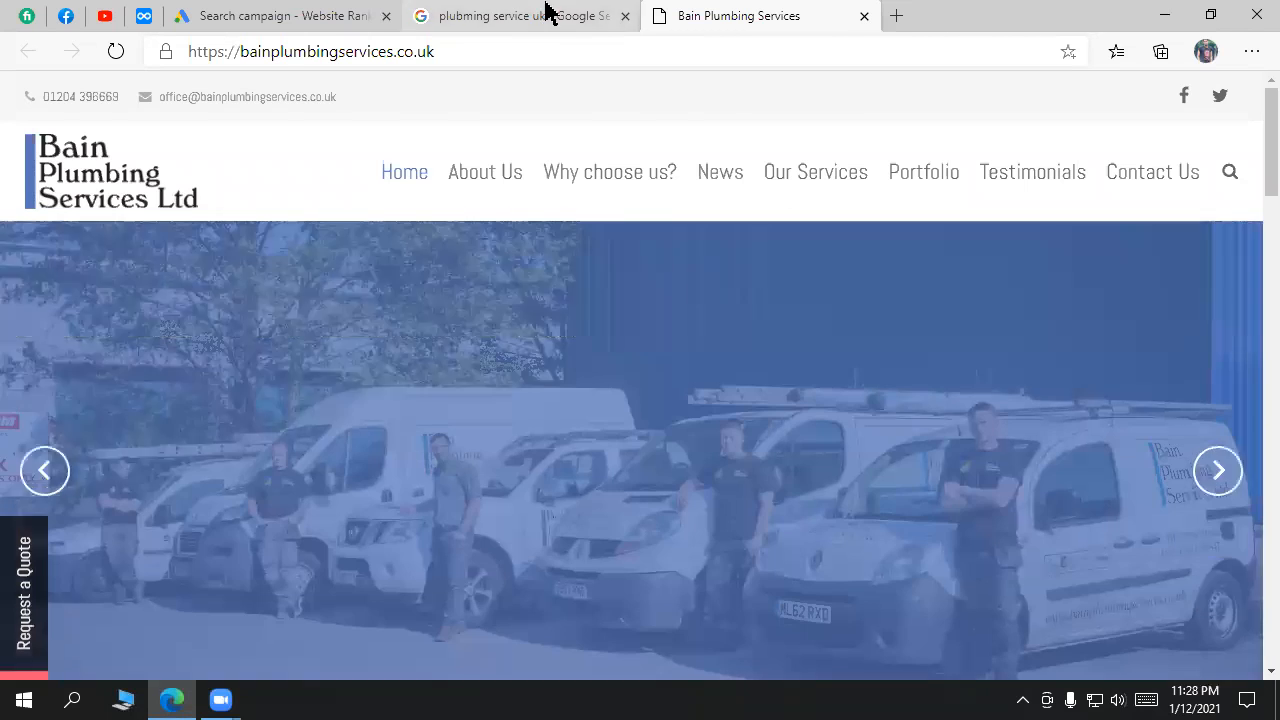
pyautogui.click(546, 11)
pyautogui.moveTo(358, 113); pyautogui.dragTo(302, 118)
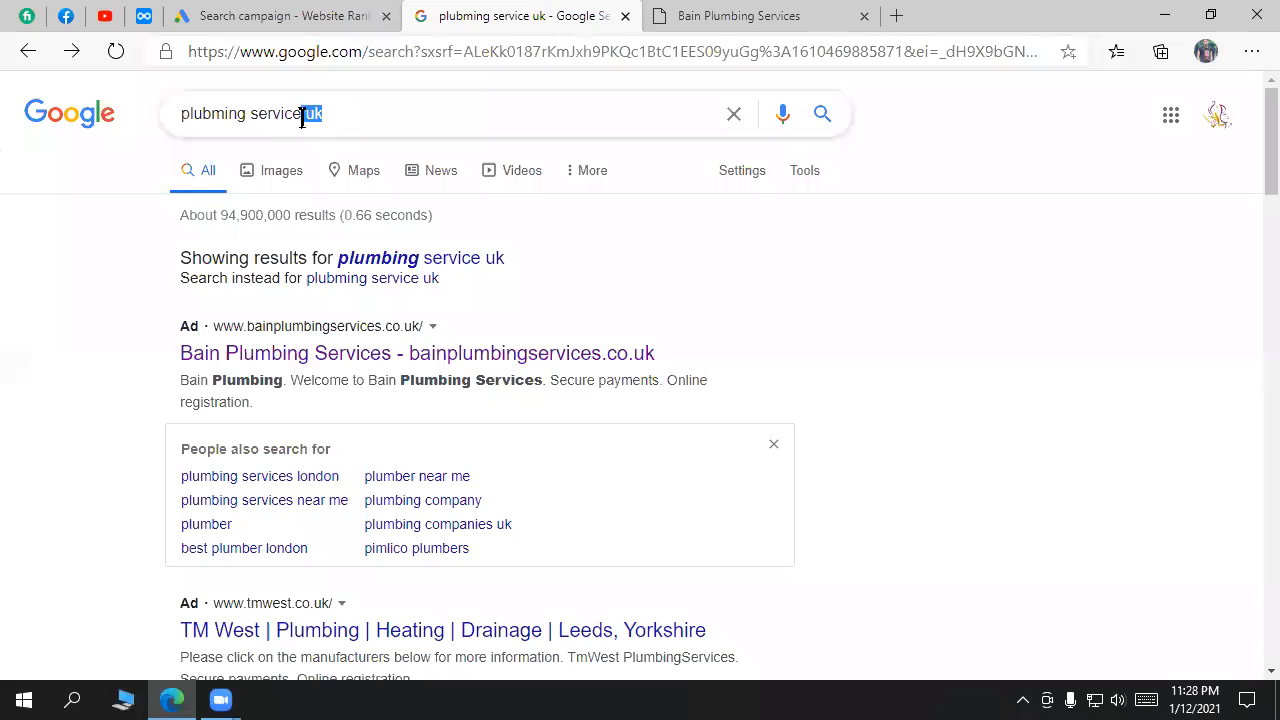
pyautogui.click(961, 382)
pyautogui.moveTo(712, 357); pyautogui.dragTo(180, 357)
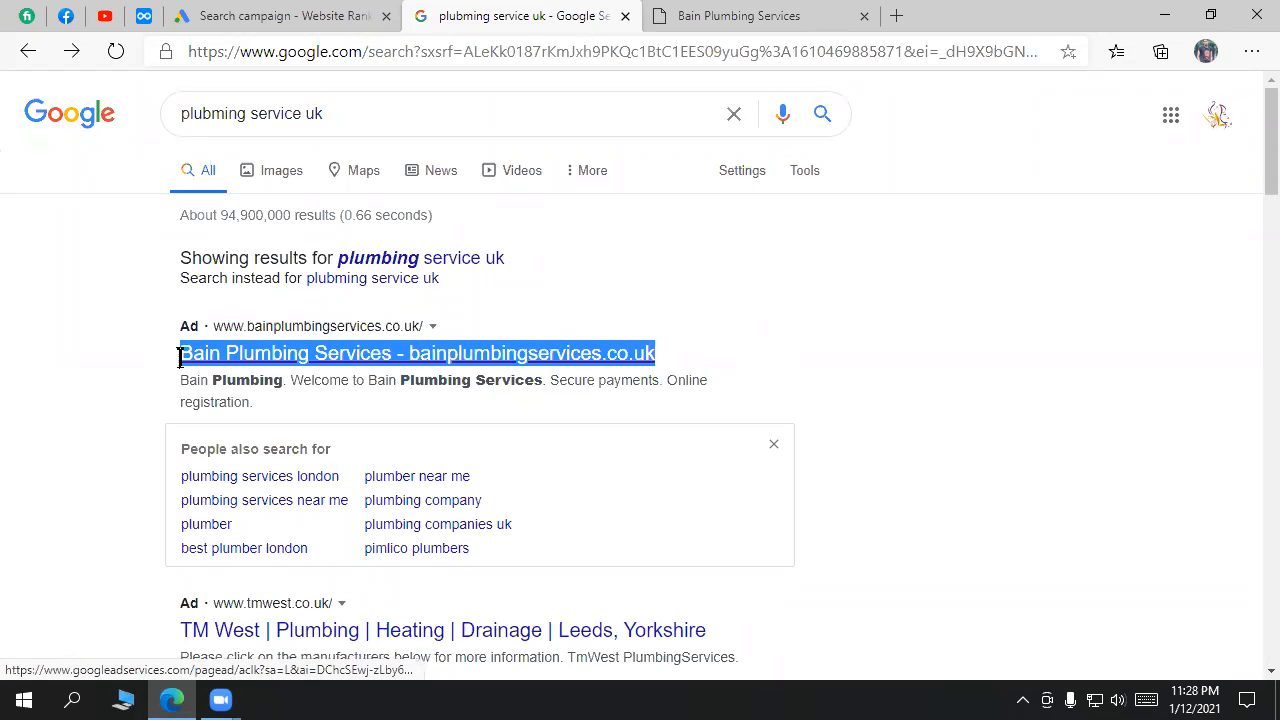
pyautogui.moveTo(325, 114); pyautogui.dragTo(178, 115)
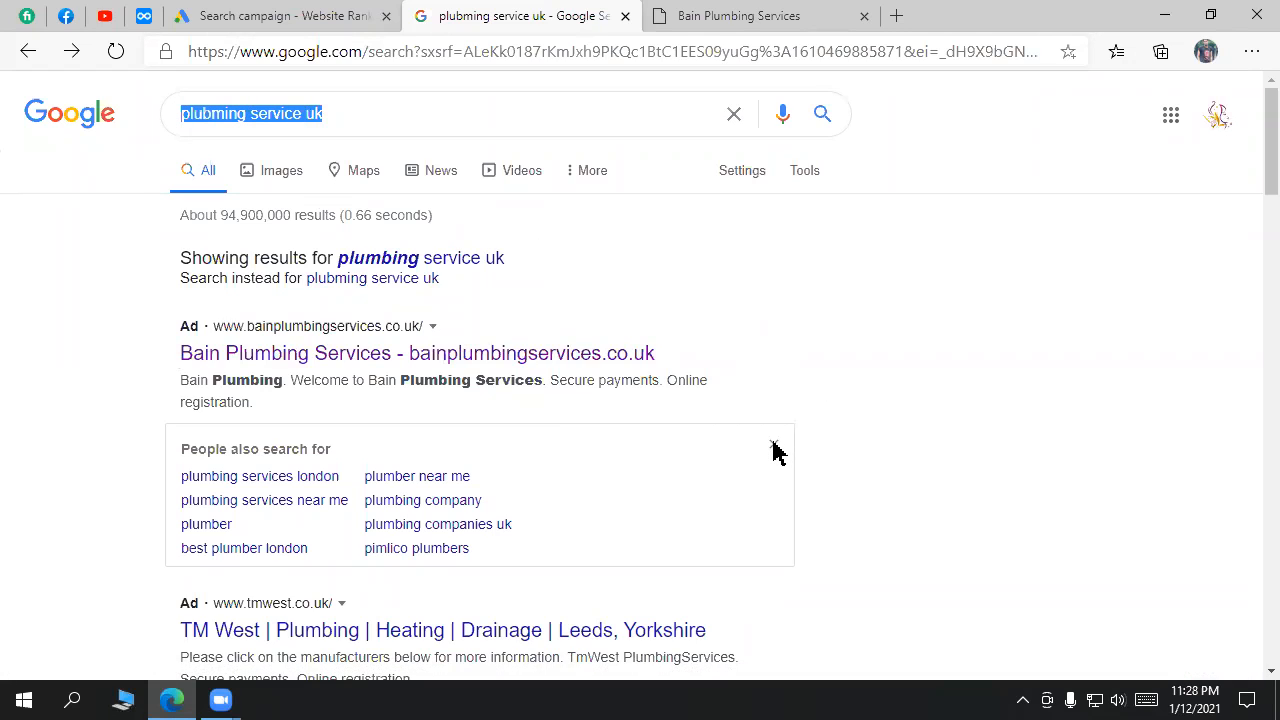
pyautogui.moveTo(512, 258); pyautogui.dragTo(911, 397)
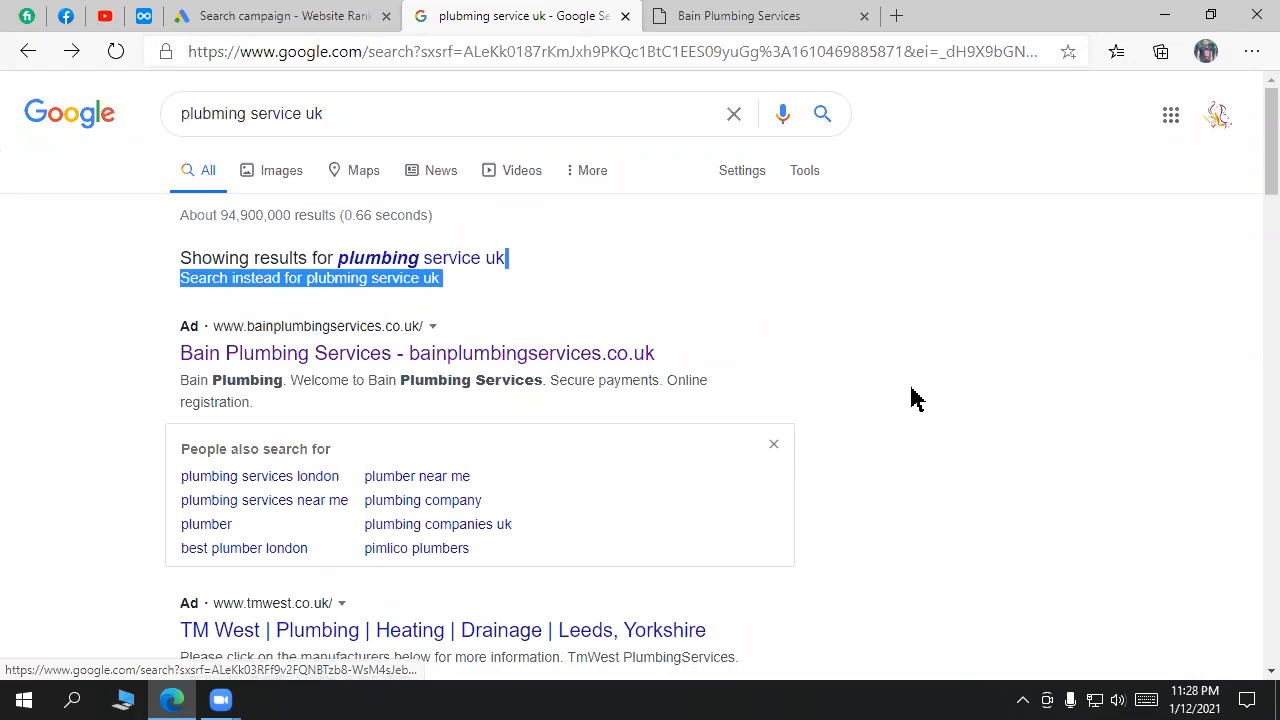
pyautogui.click(911, 397)
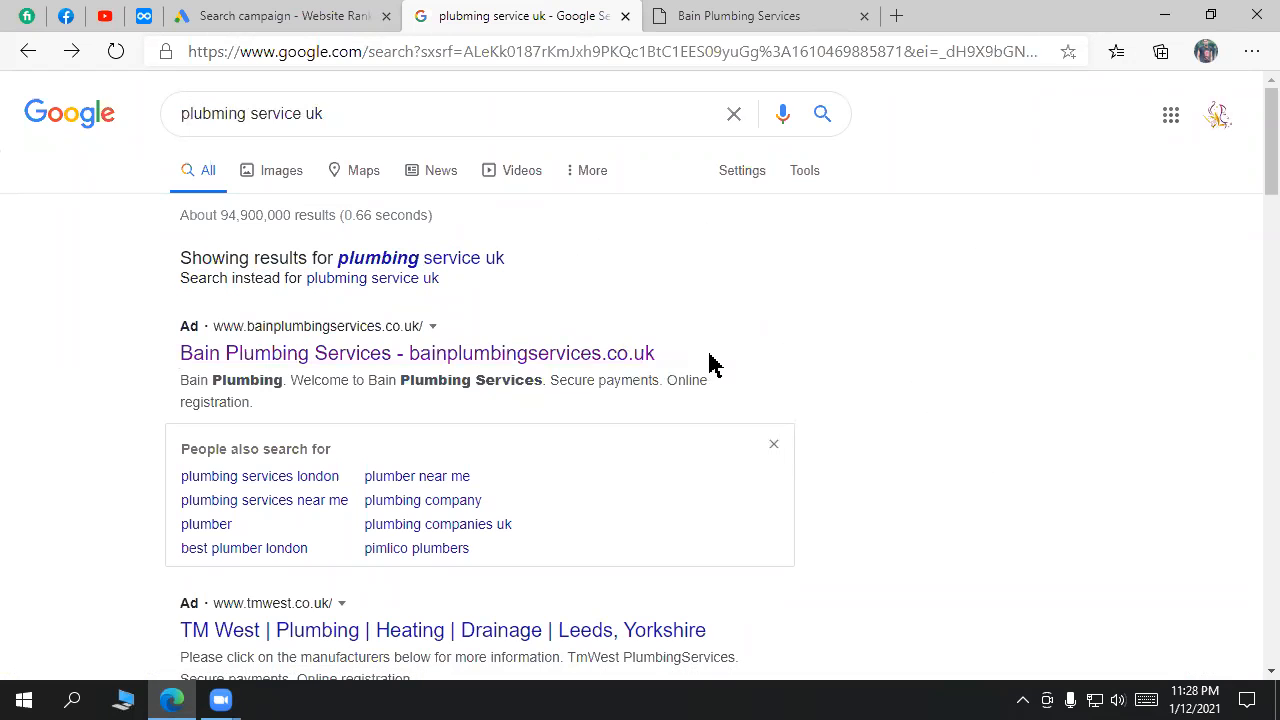
pyautogui.moveTo(709, 362); pyautogui.dragTo(177, 337)
pyautogui.click(268, 14)
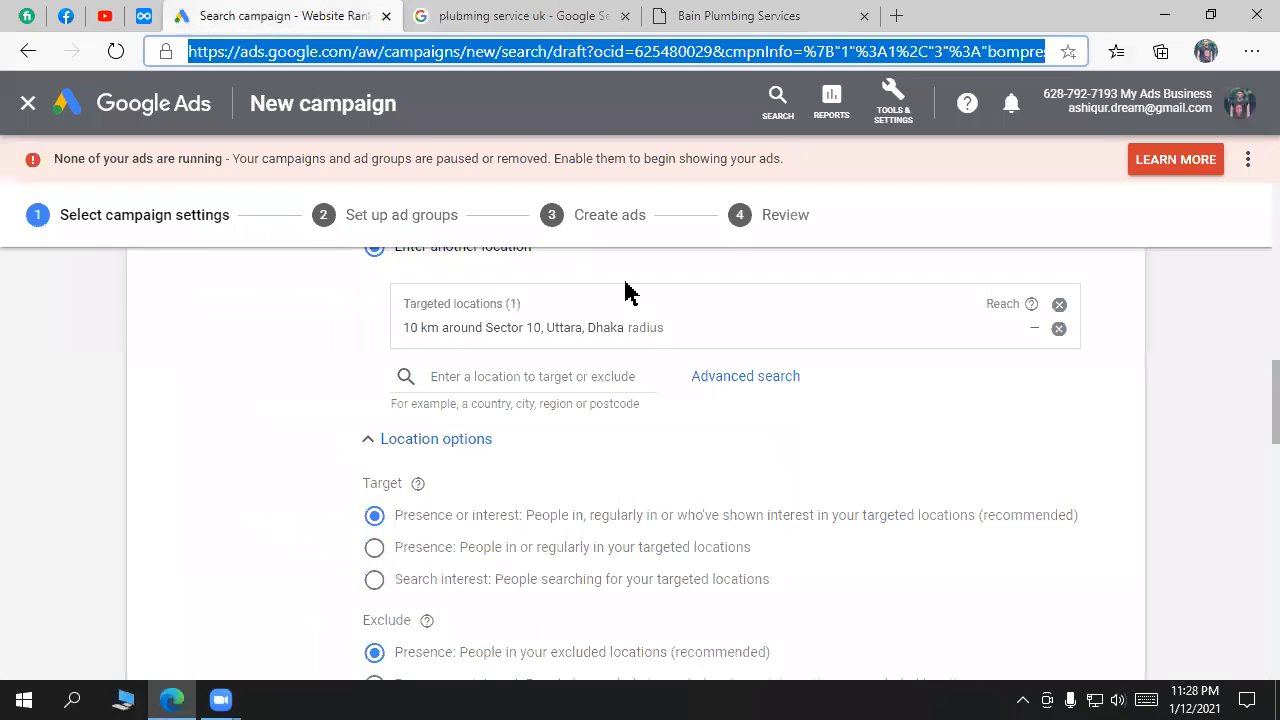
pyautogui.click(520, 14)
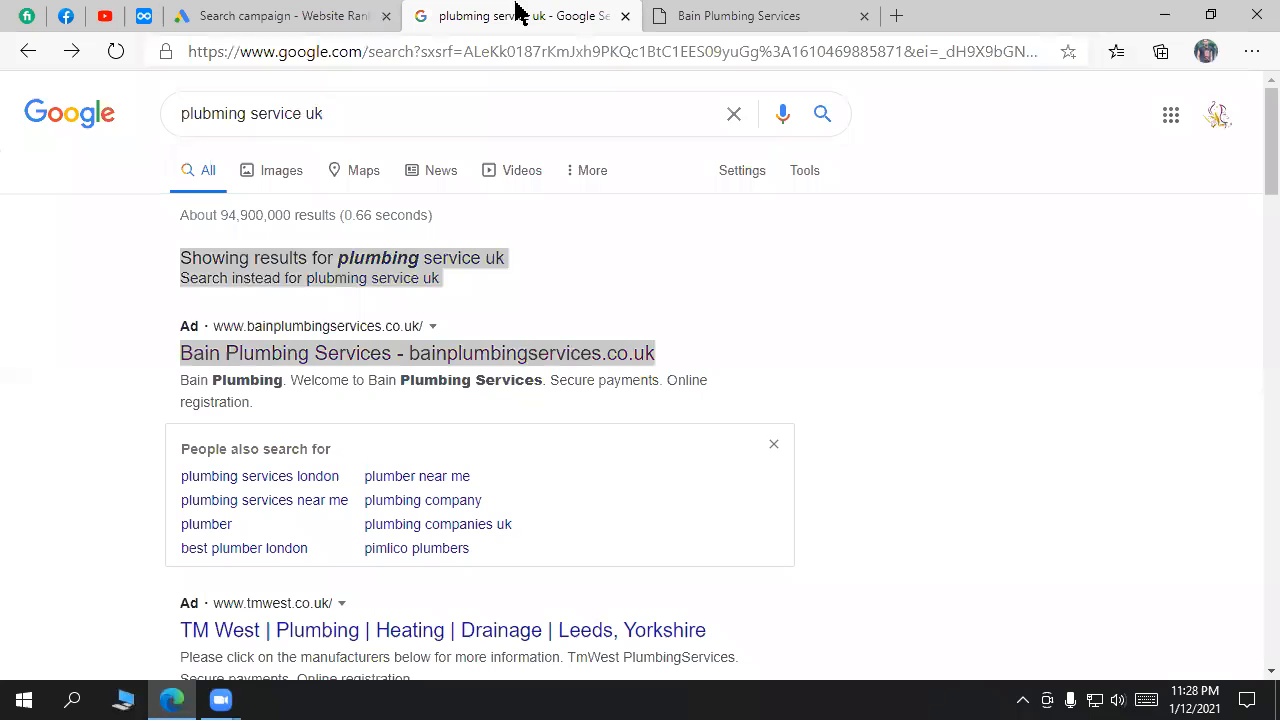
pyautogui.moveTo(717, 346); pyautogui.dragTo(413, 350)
pyautogui.click(855, 382)
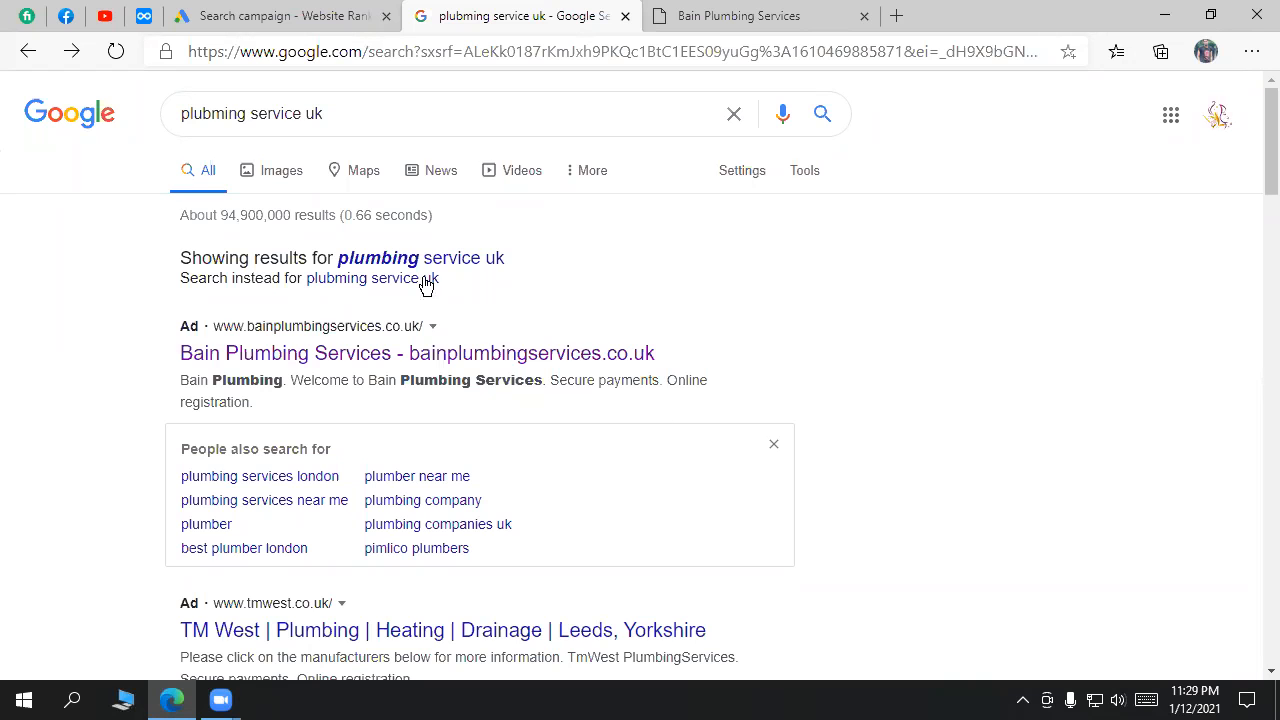
# Step: Compare the campaign settings with the 'plubming service uk' results, scrolling through the ads
pyautogui.click(335, 13)
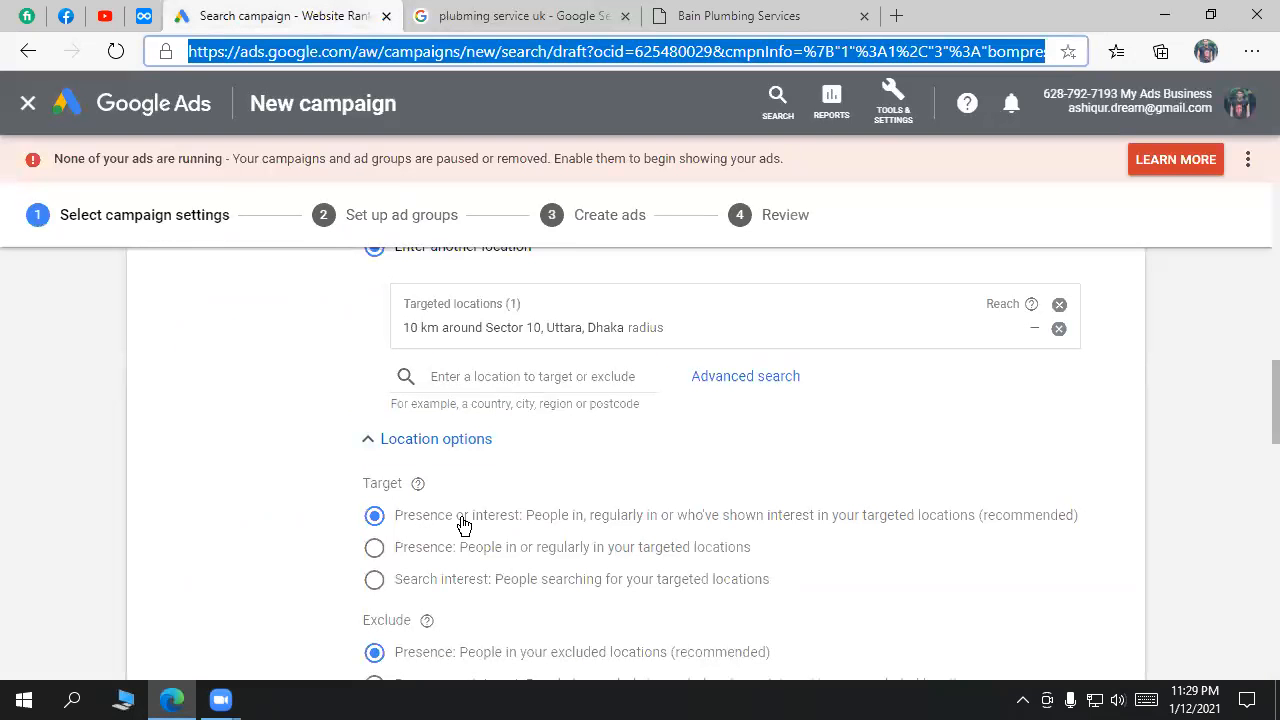
pyautogui.click(486, 14)
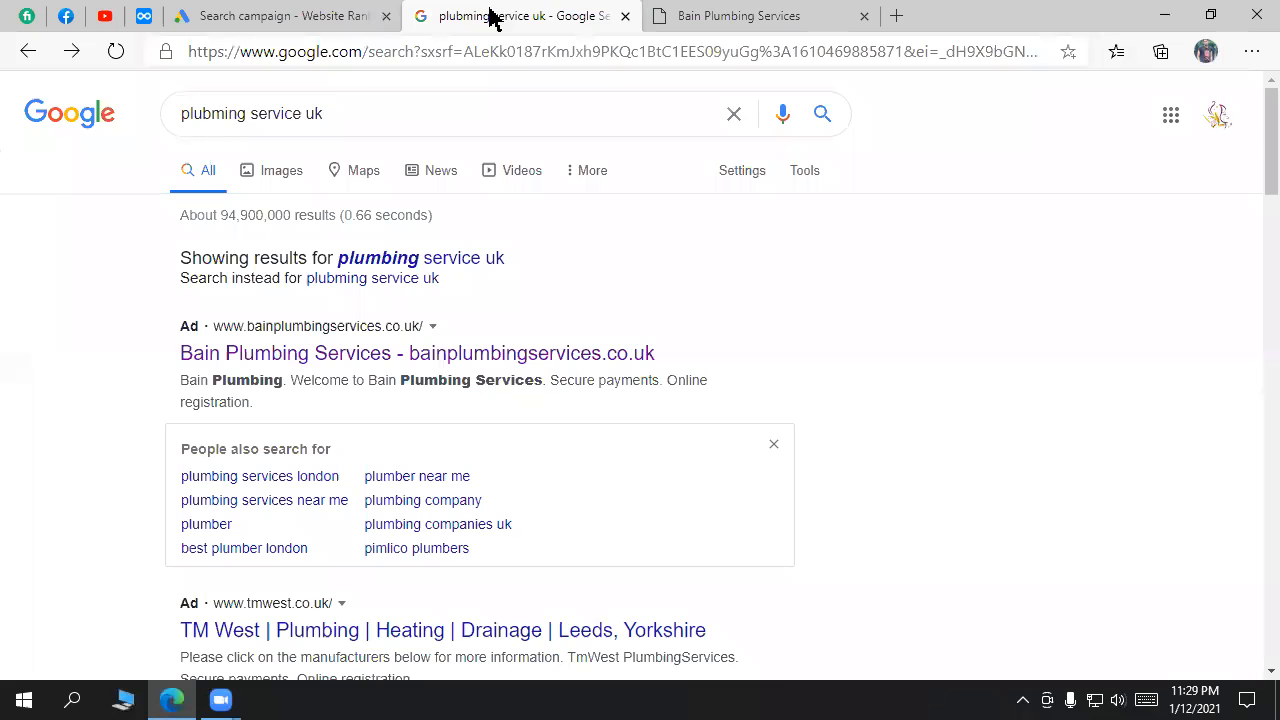
pyautogui.moveTo(340, 117); pyautogui.dragTo(296, 113)
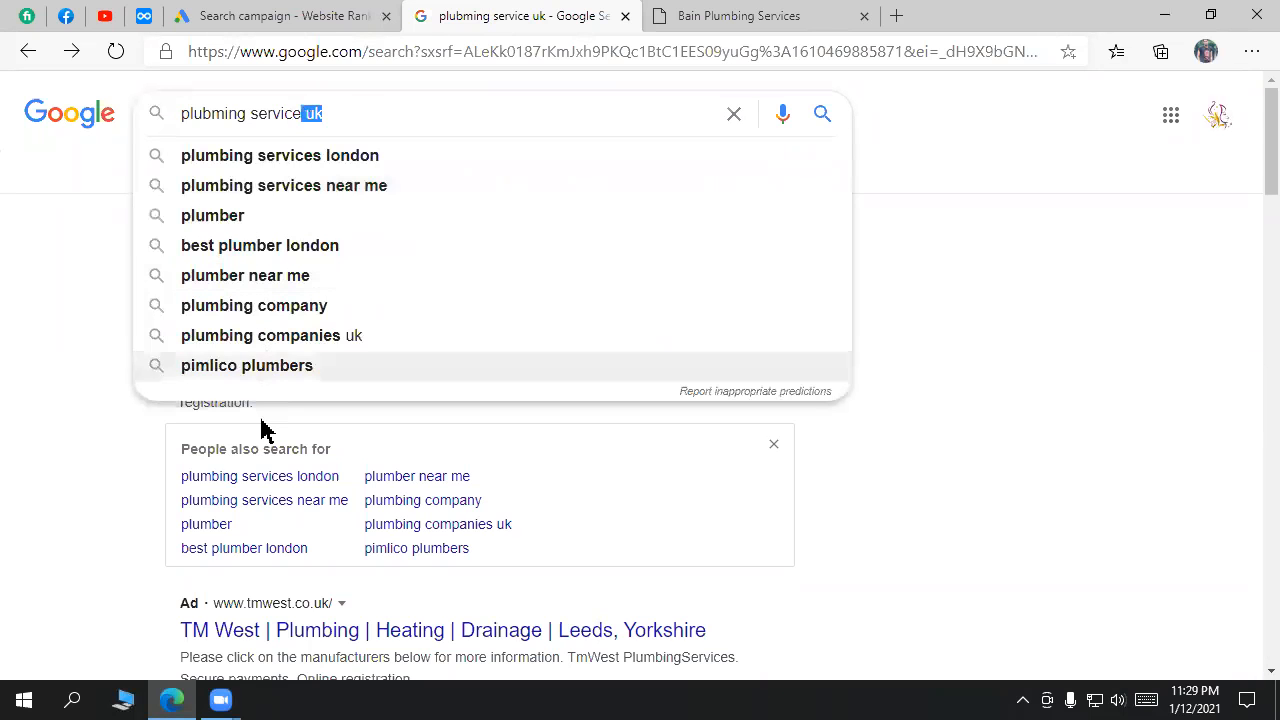
pyautogui.click(334, 13)
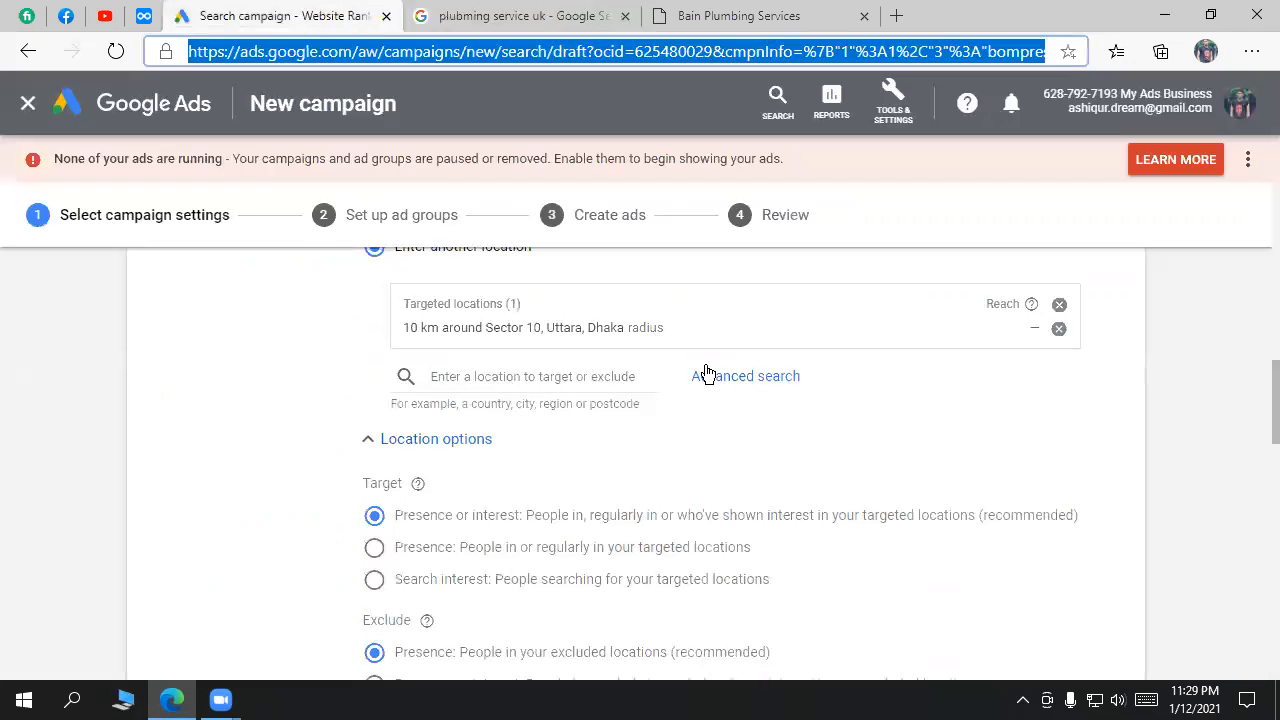
pyautogui.scroll(-1, 745, 480)
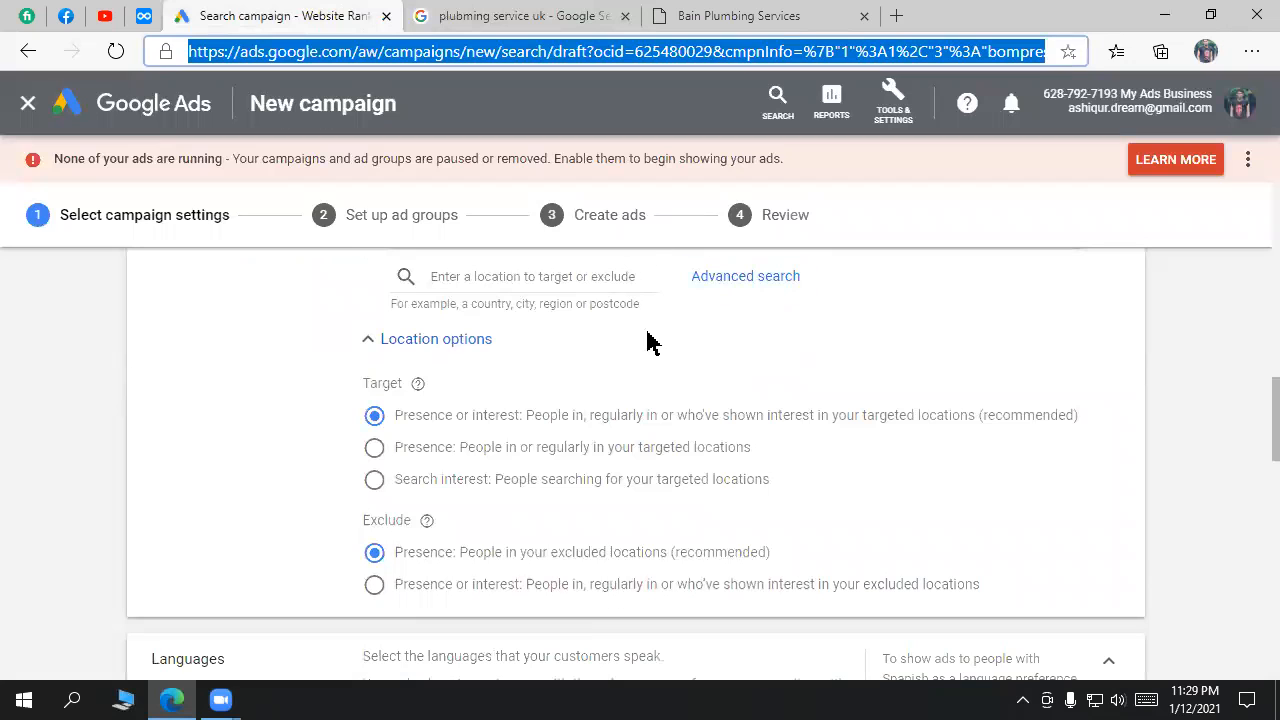
pyautogui.click(625, 420)
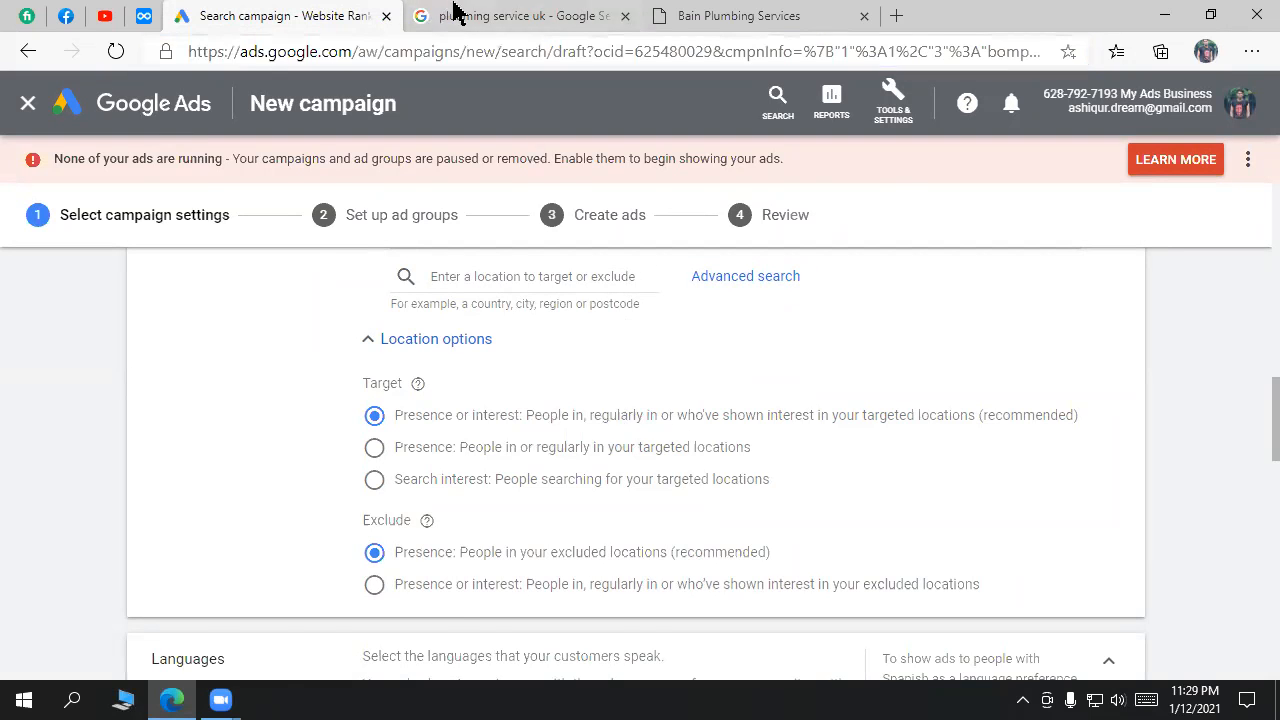
pyautogui.click(456, 12)
pyautogui.click(1082, 424)
pyautogui.scroll(-1, 440, 424)
pyautogui.scroll(-1, 443, 430)
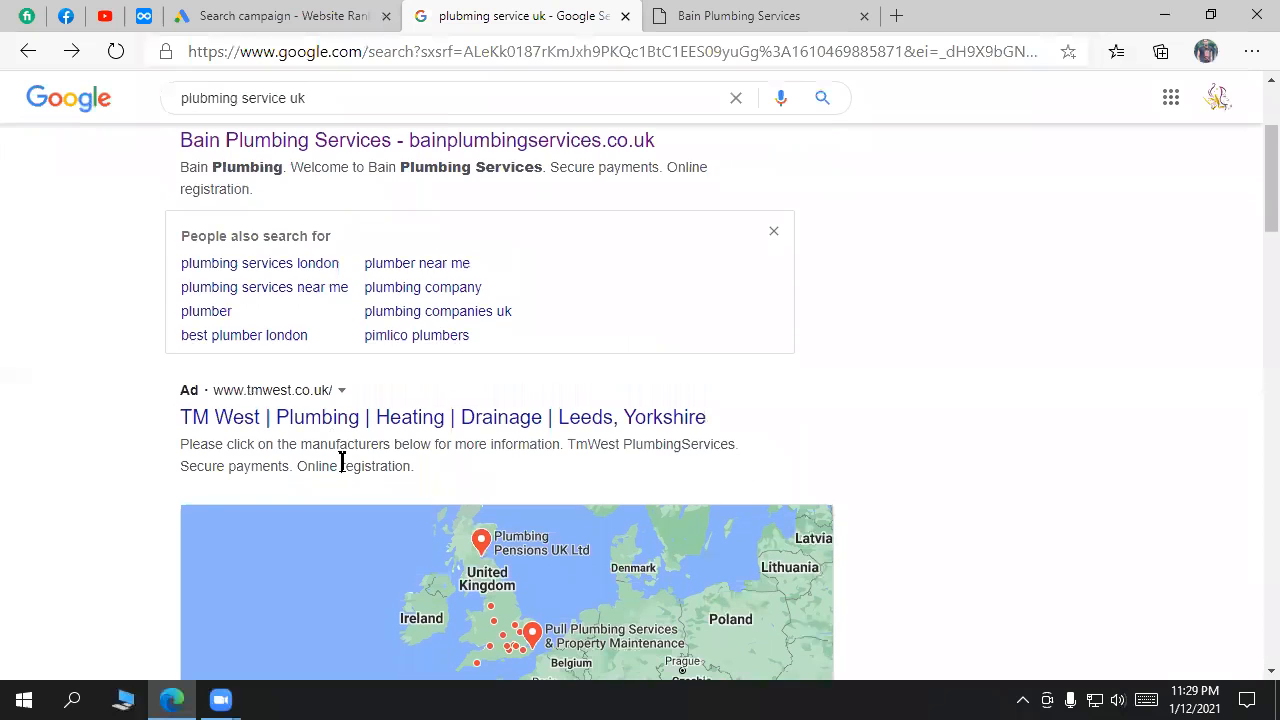
# Step: Select the 'plubming service uk' query in the search box and clear the suggestions
pyautogui.click(316, 14)
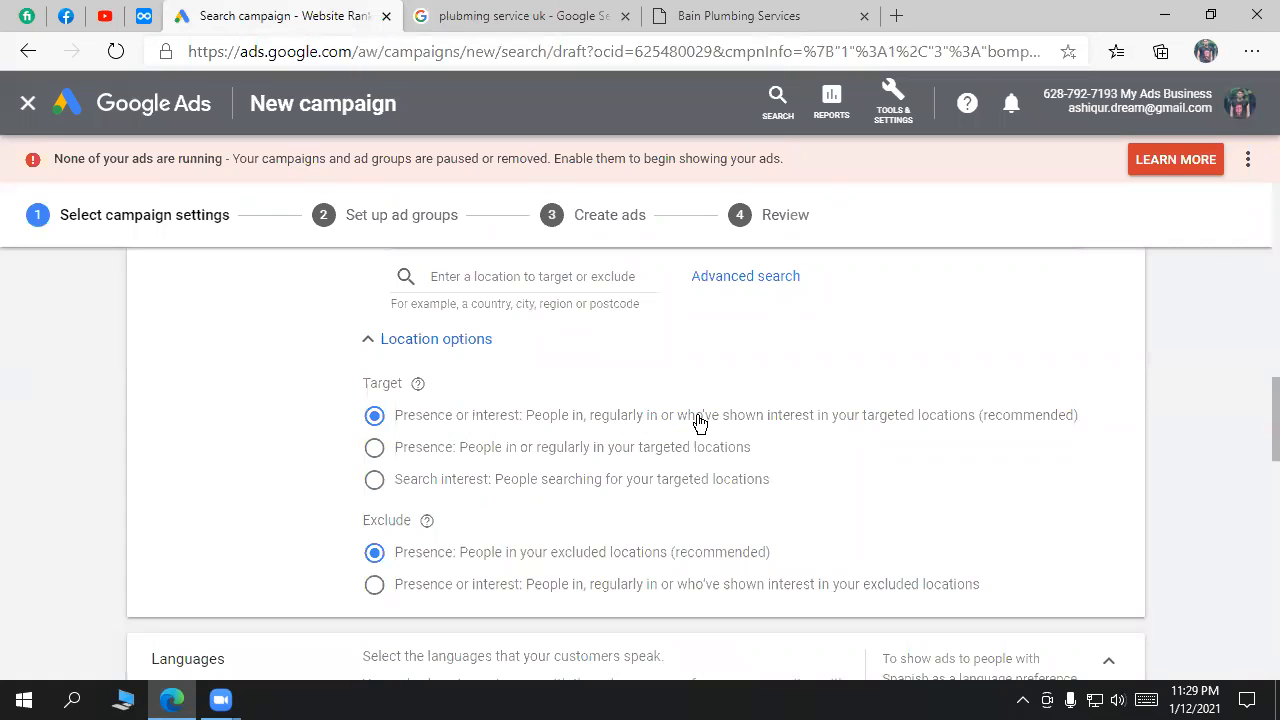
pyautogui.click(491, 12)
pyautogui.moveTo(326, 104); pyautogui.dragTo(176, 98)
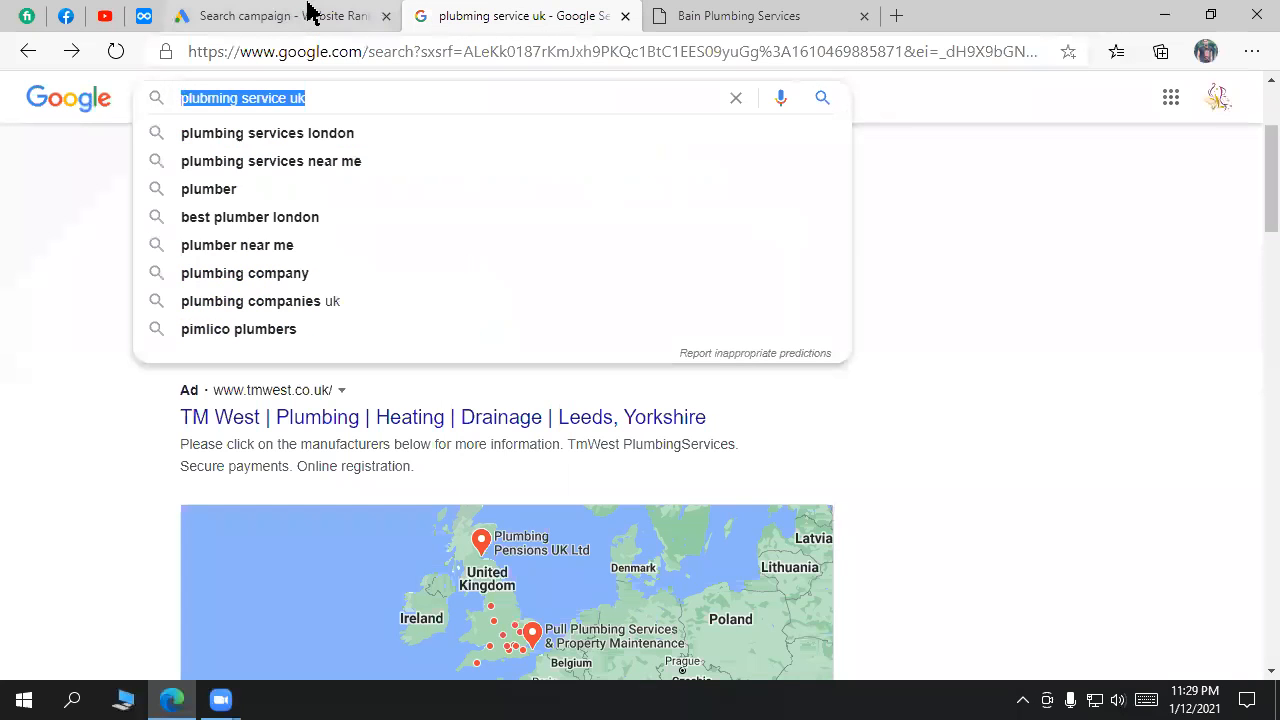
pyautogui.tripleClick(383, 95)
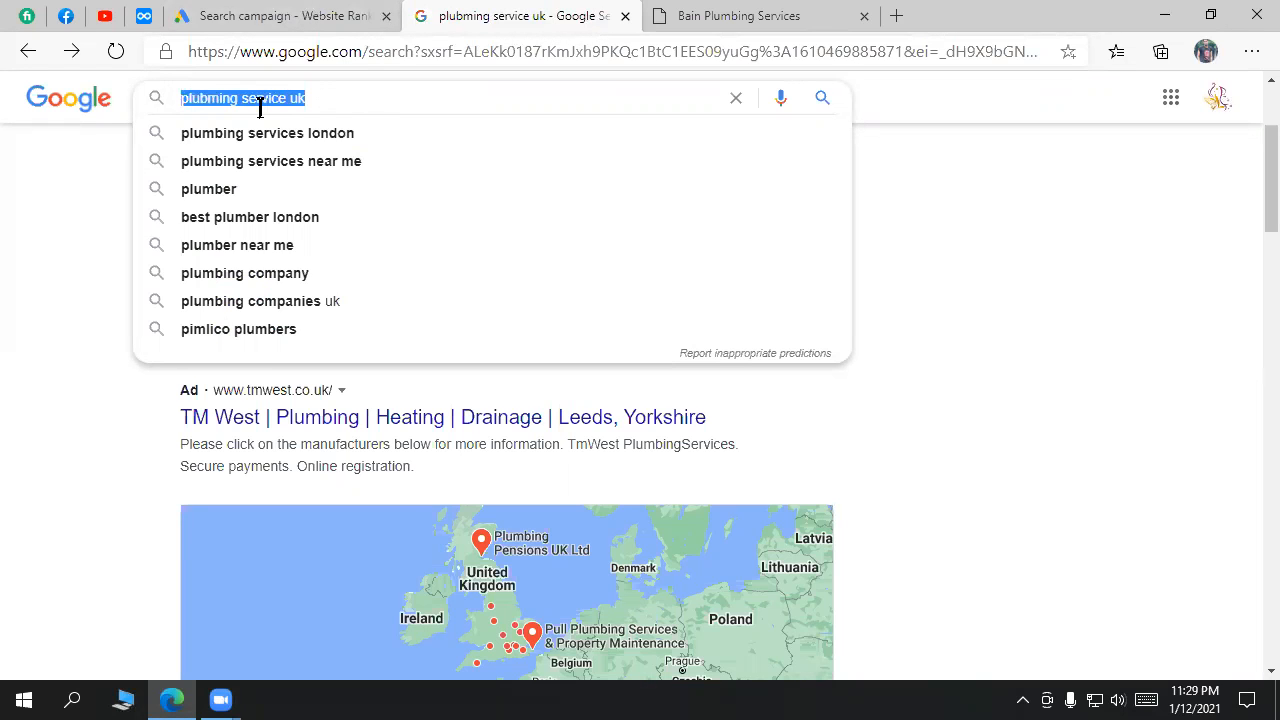
pyautogui.click(237, 15)
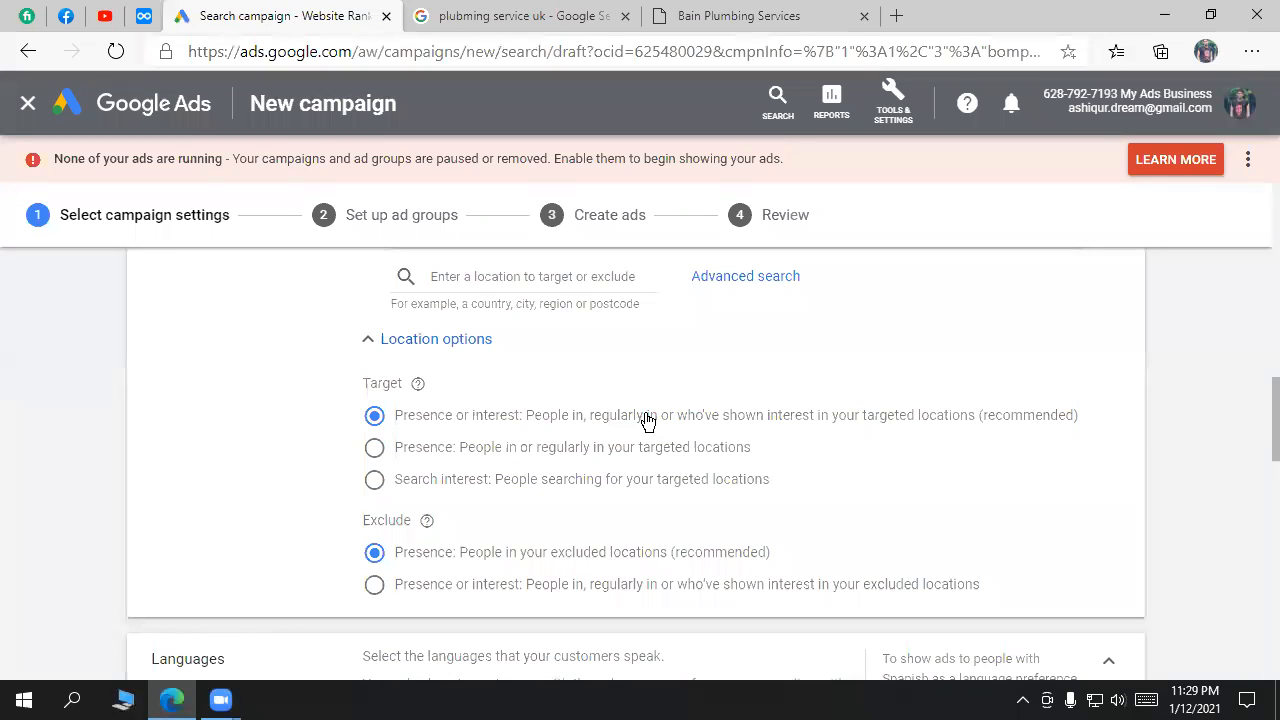
pyautogui.click(452, 15)
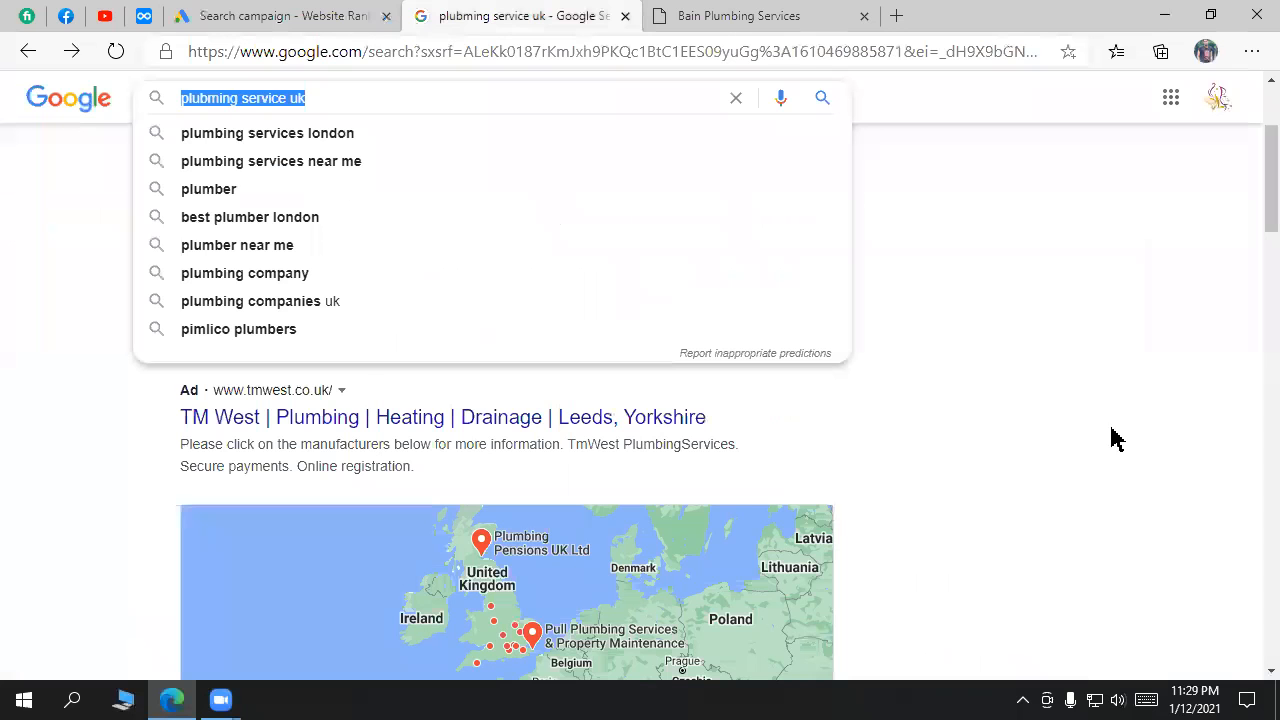
pyautogui.click(1057, 457)
pyautogui.moveTo(306, 96)
pyautogui.mouseDown()
pyautogui.moveTo(160, 105)
pyautogui.moveTo(288, 98)
pyautogui.mouseUp()
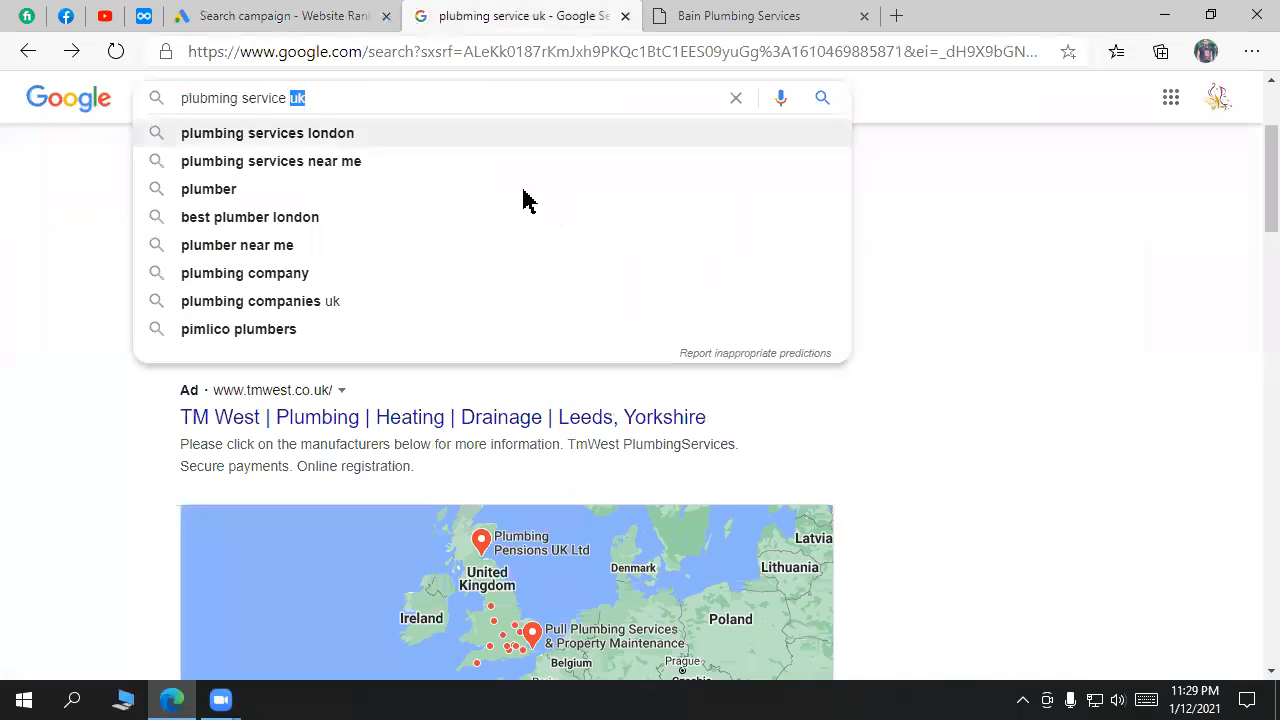
pyautogui.click(1140, 363)
# Step: Set the location Target option to Presence, then check the Bain Plumbing Services ad
pyautogui.click(285, 16)
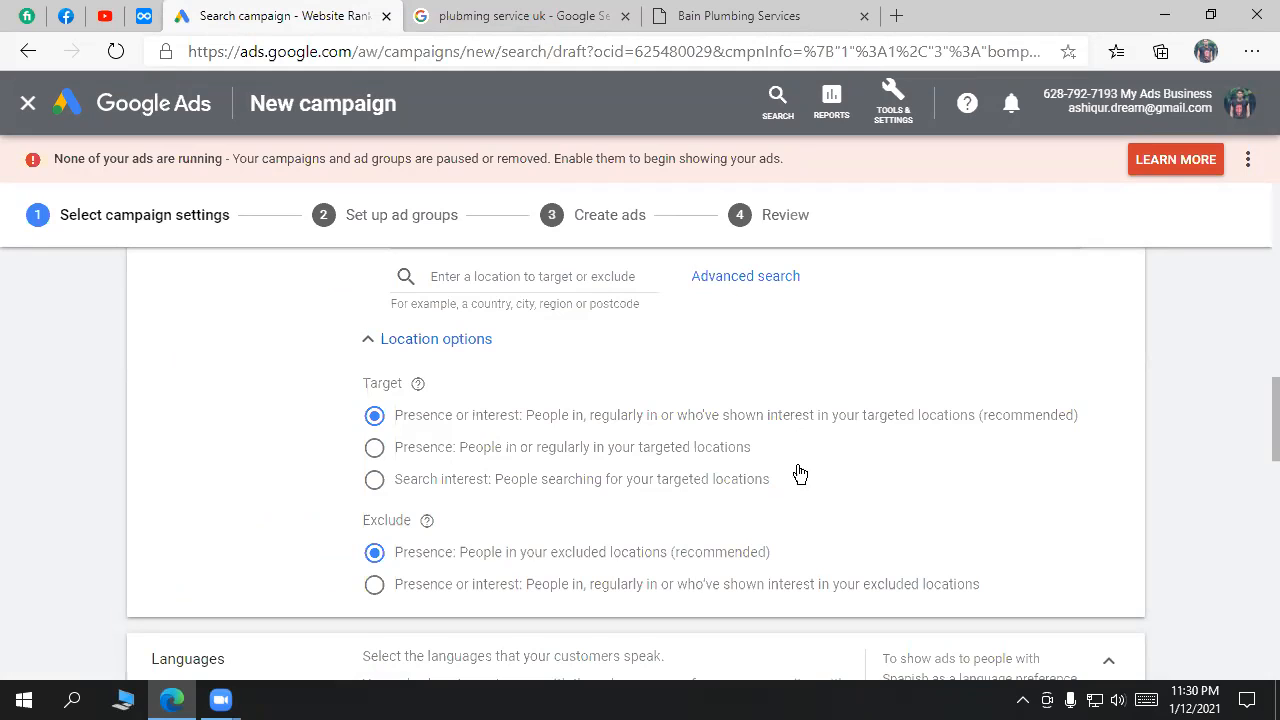
pyautogui.click(460, 452)
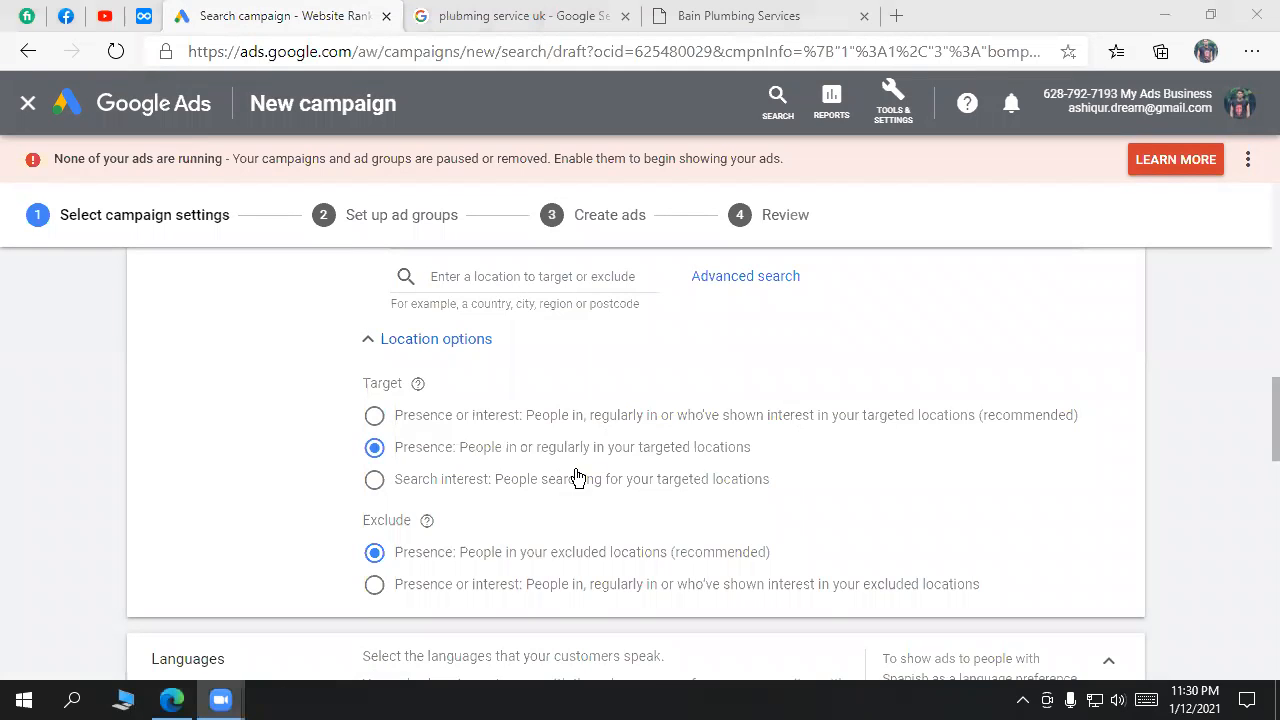
pyautogui.moveTo(1110, 418); pyautogui.dragTo(390, 420)
pyautogui.click(510, 15)
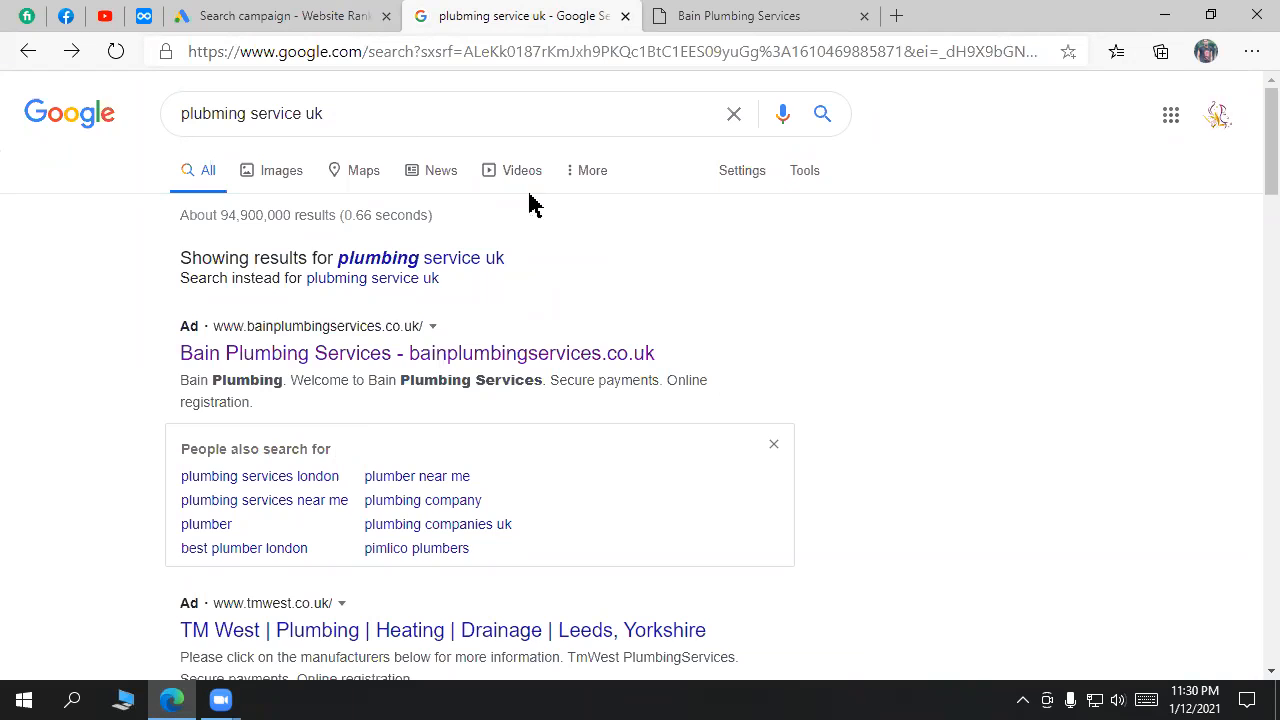
pyautogui.click(246, 12)
pyautogui.click(474, 12)
pyautogui.moveTo(153, 340); pyautogui.dragTo(182, 354)
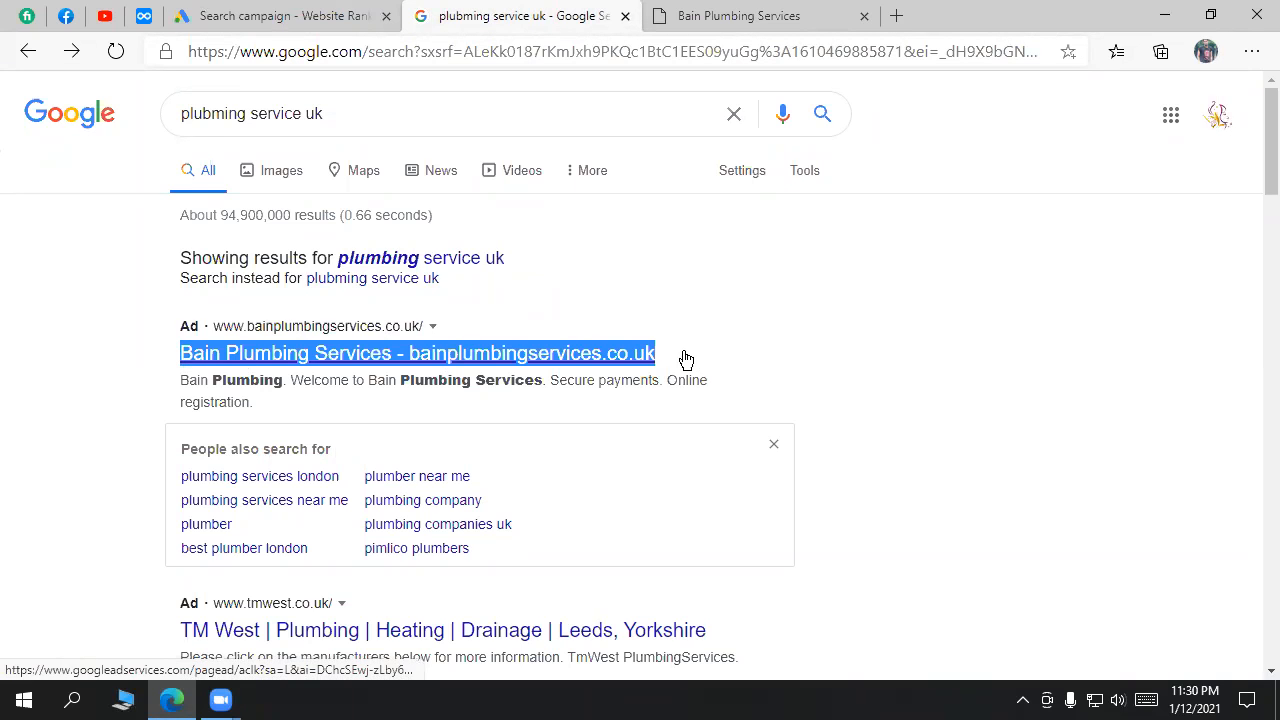
pyautogui.scroll(-2, 917, 408)
pyautogui.scroll(2, 917, 408)
# Step: Review the Uttara, Dhaka radius location and the Presence target option in the campaign
pyautogui.click(335, 16)
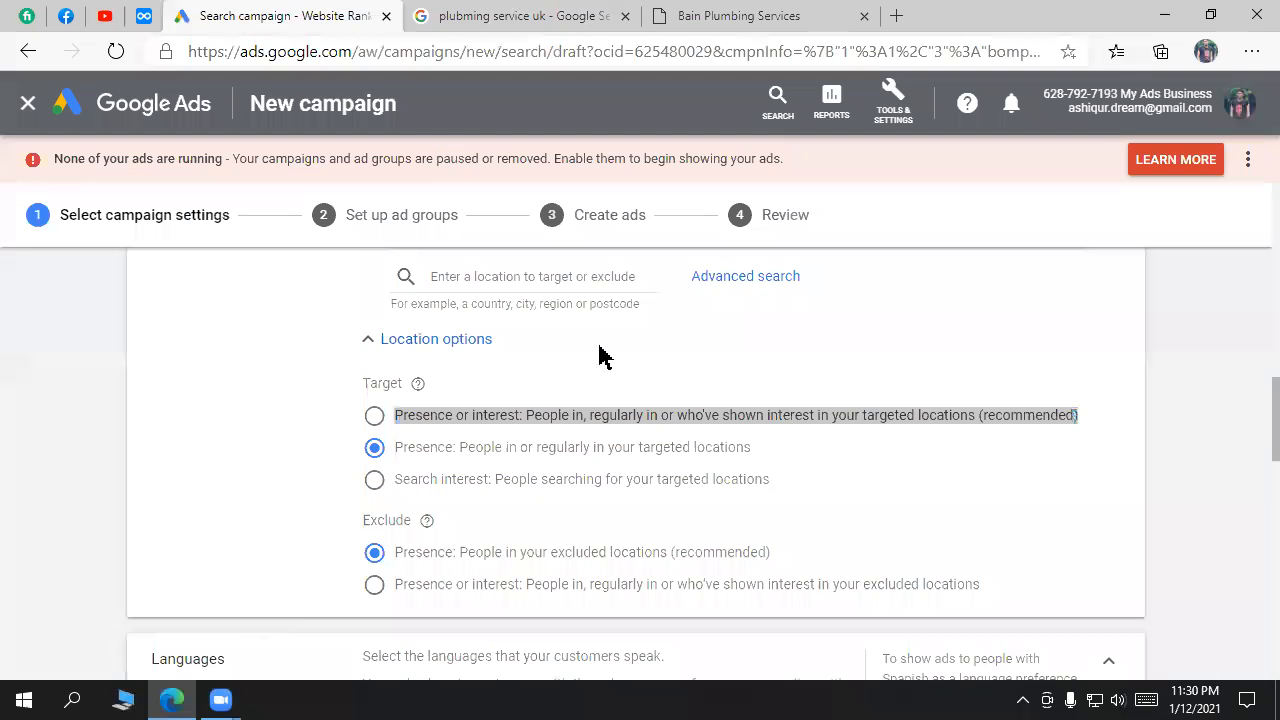
pyautogui.scroll(1, 622, 376)
pyautogui.moveTo(545, 327); pyautogui.dragTo(668, 335)
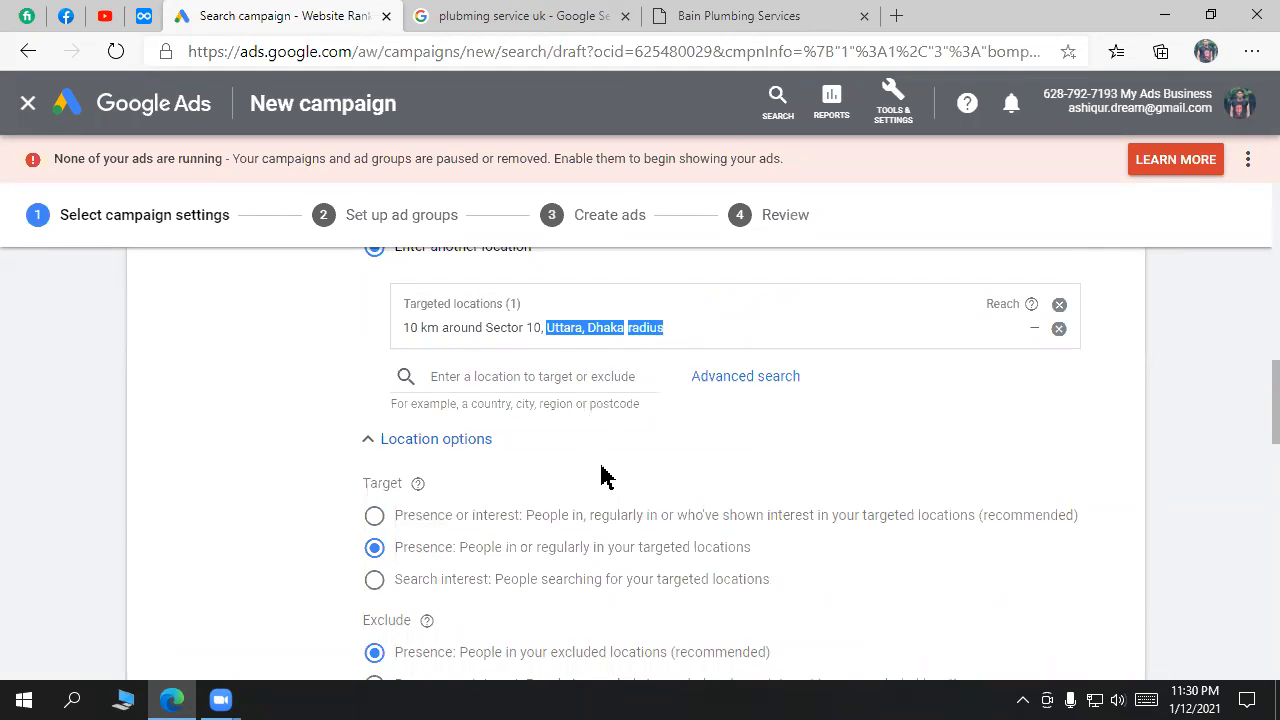
pyautogui.scroll(-1, 603, 480)
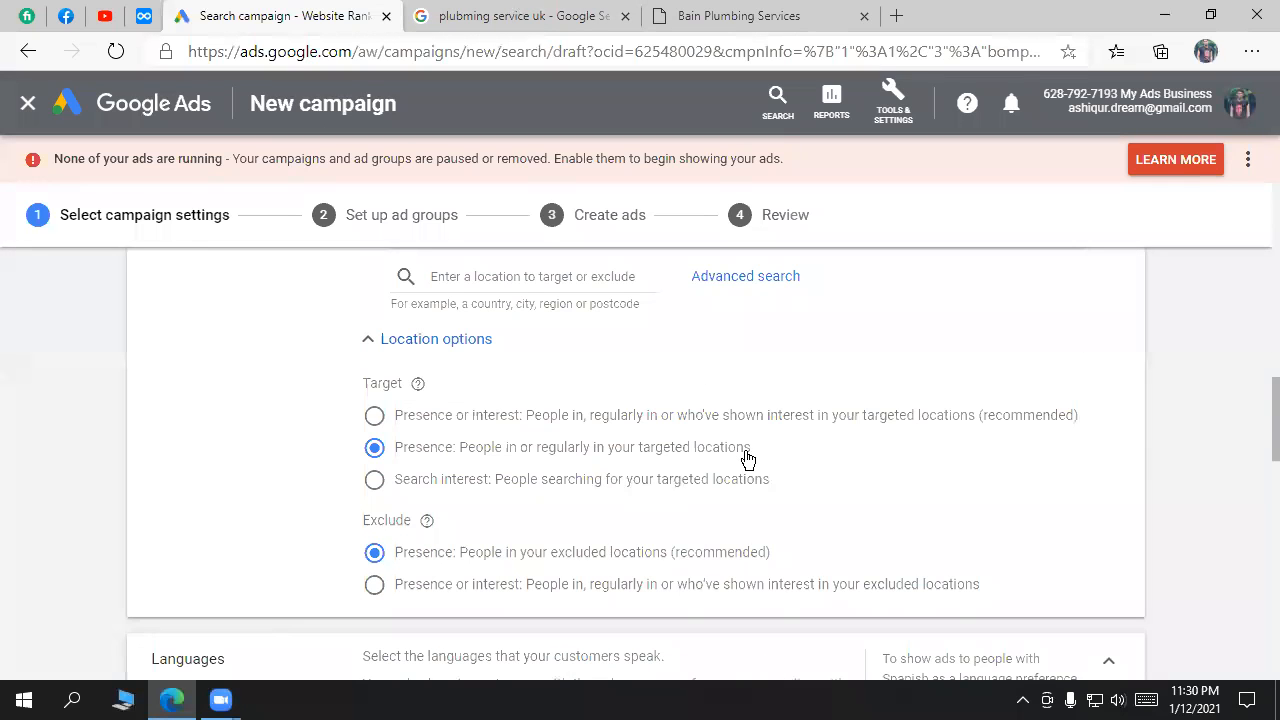
pyautogui.moveTo(1110, 420); pyautogui.dragTo(478, 420)
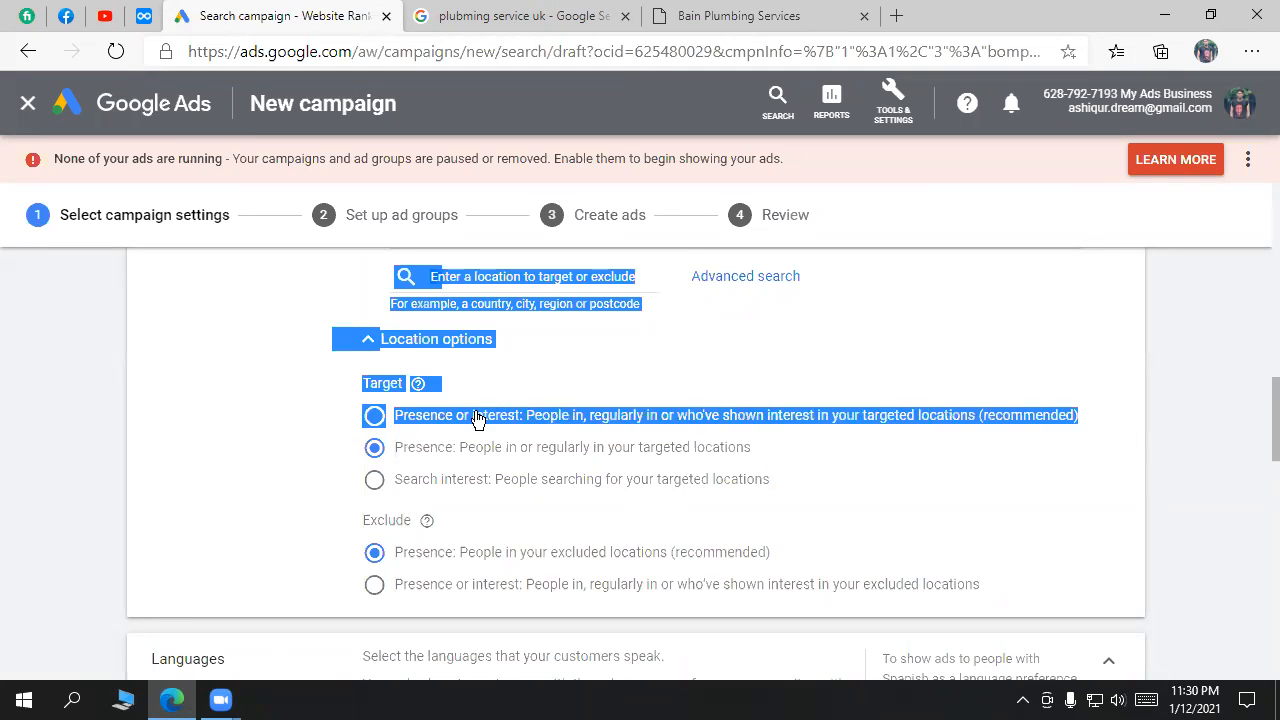
pyautogui.click(940, 565)
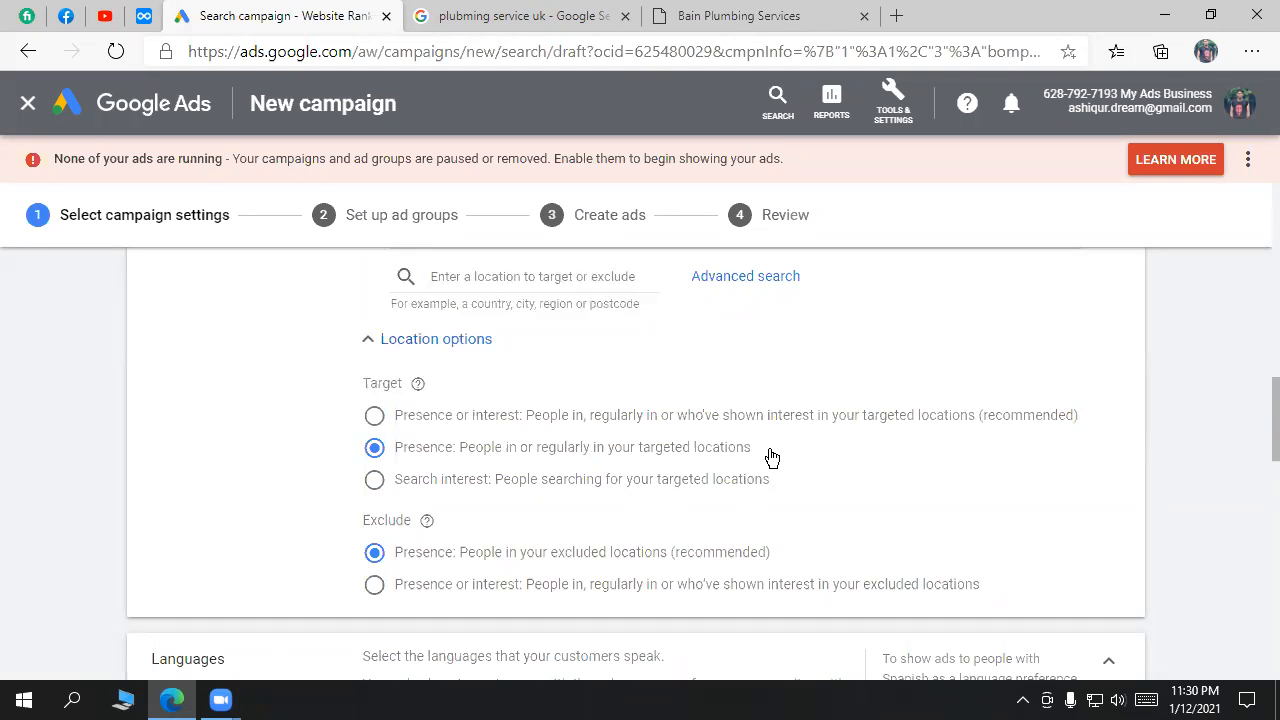
# Step: Back on the results, dismiss the People also search for box
pyautogui.click(600, 14)
pyautogui.click(718, 362)
pyautogui.moveTo(718, 362); pyautogui.dragTo(182, 352)
pyautogui.click(996, 400)
pyautogui.scroll(-3, 1034, 428)
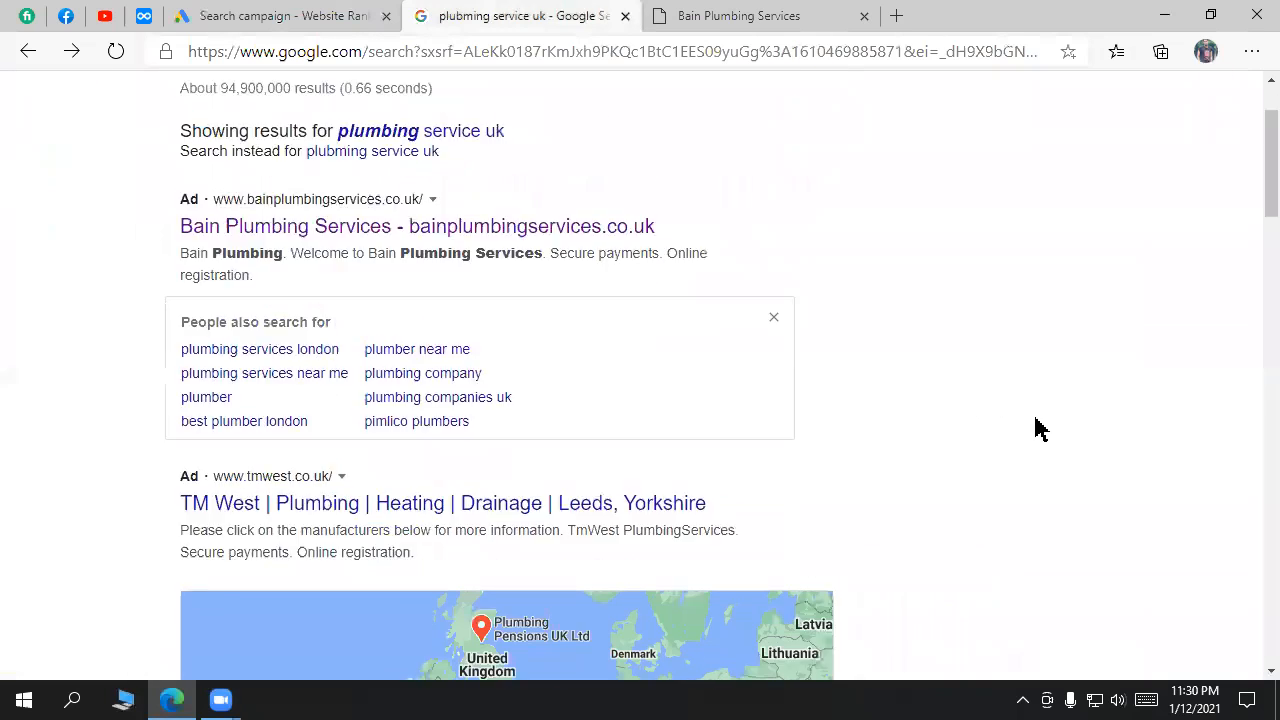
pyautogui.click(772, 235)
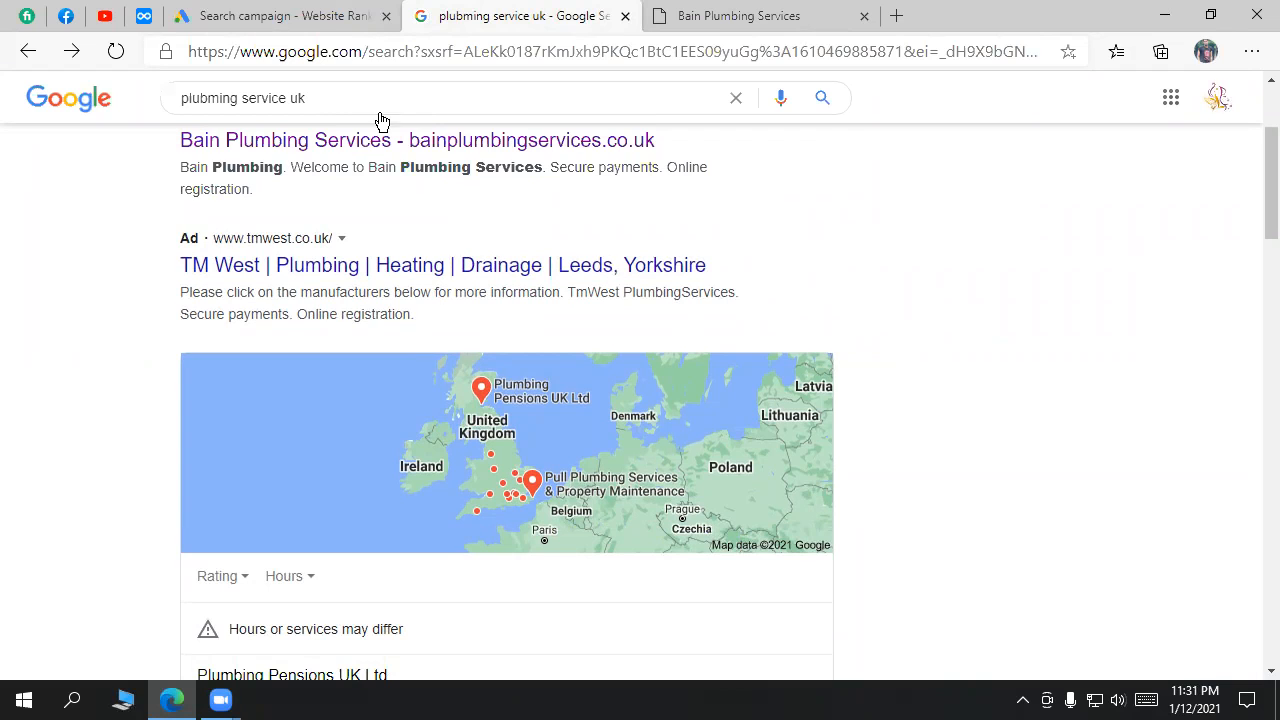
# Step: Scroll the results to the top and select 'uk' in the 'plubming service uk' query
pyautogui.click(332, 22)
pyautogui.click(588, 20)
pyautogui.scroll(3, 850, 320)
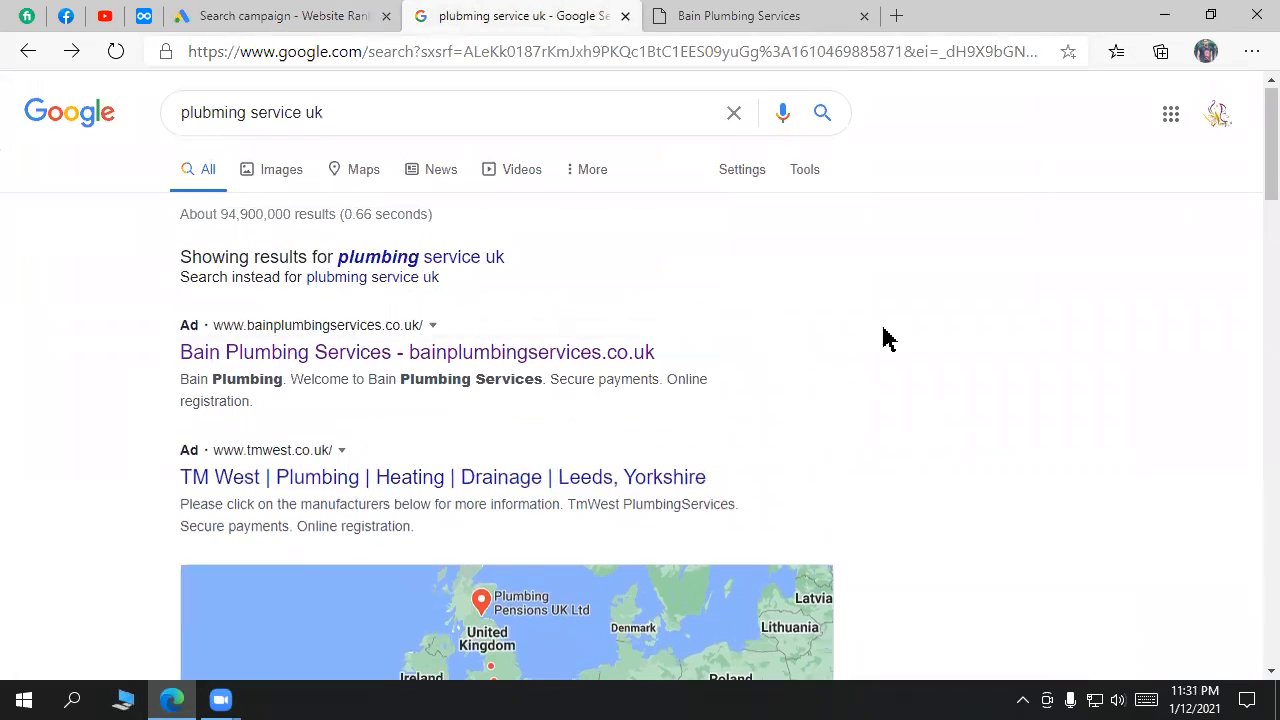
pyautogui.tripleClick(396, 104)
pyautogui.click(1006, 309)
pyautogui.doubleClick(312, 113)
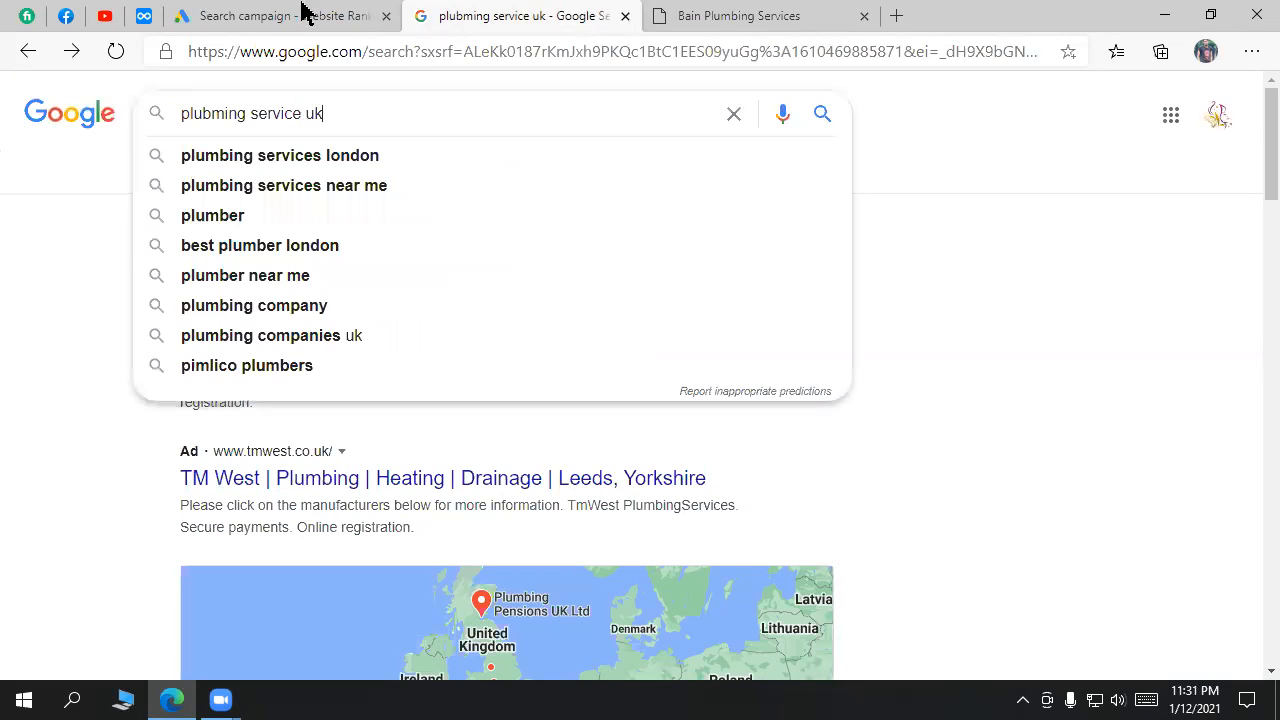
# Step: Confirm Presence is still the chosen target option and end on the campaign's location options
pyautogui.click(300, 15)
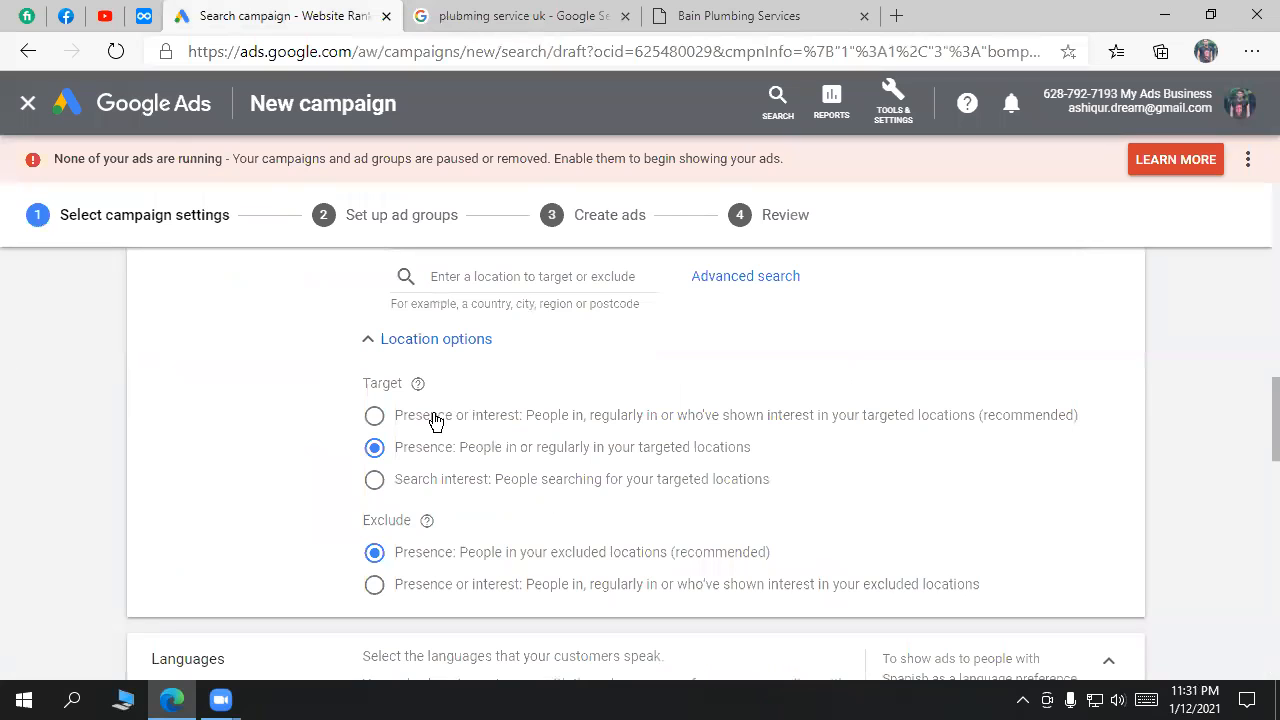
pyautogui.click(490, 16)
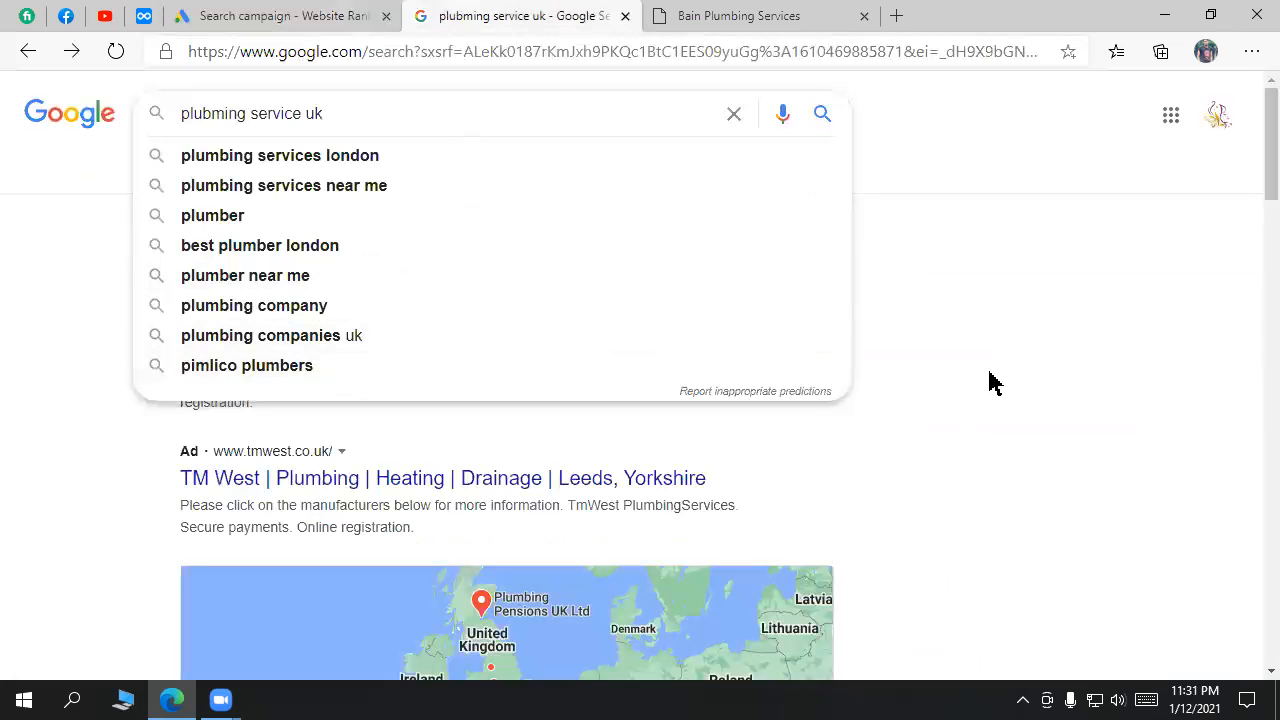
pyautogui.click(285, 15)
pyautogui.moveTo(409, 451); pyautogui.dragTo(756, 455)
pyautogui.click(455, 15)
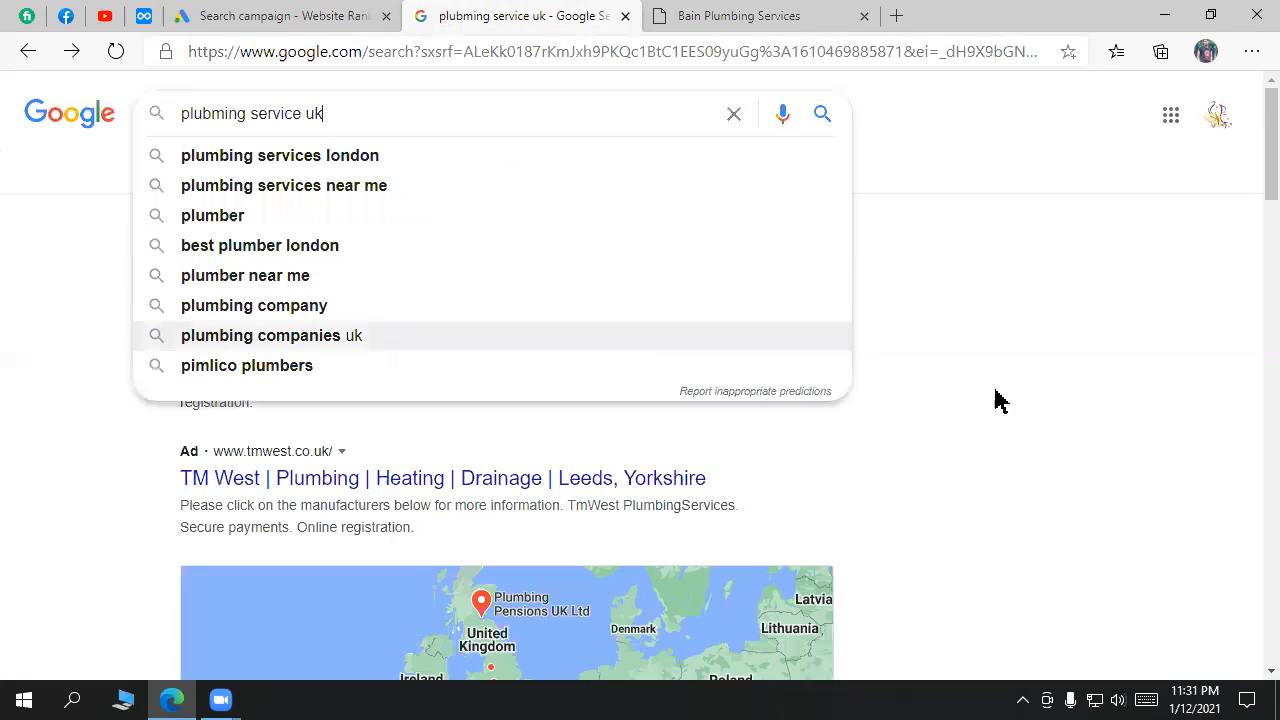
pyautogui.click(1122, 384)
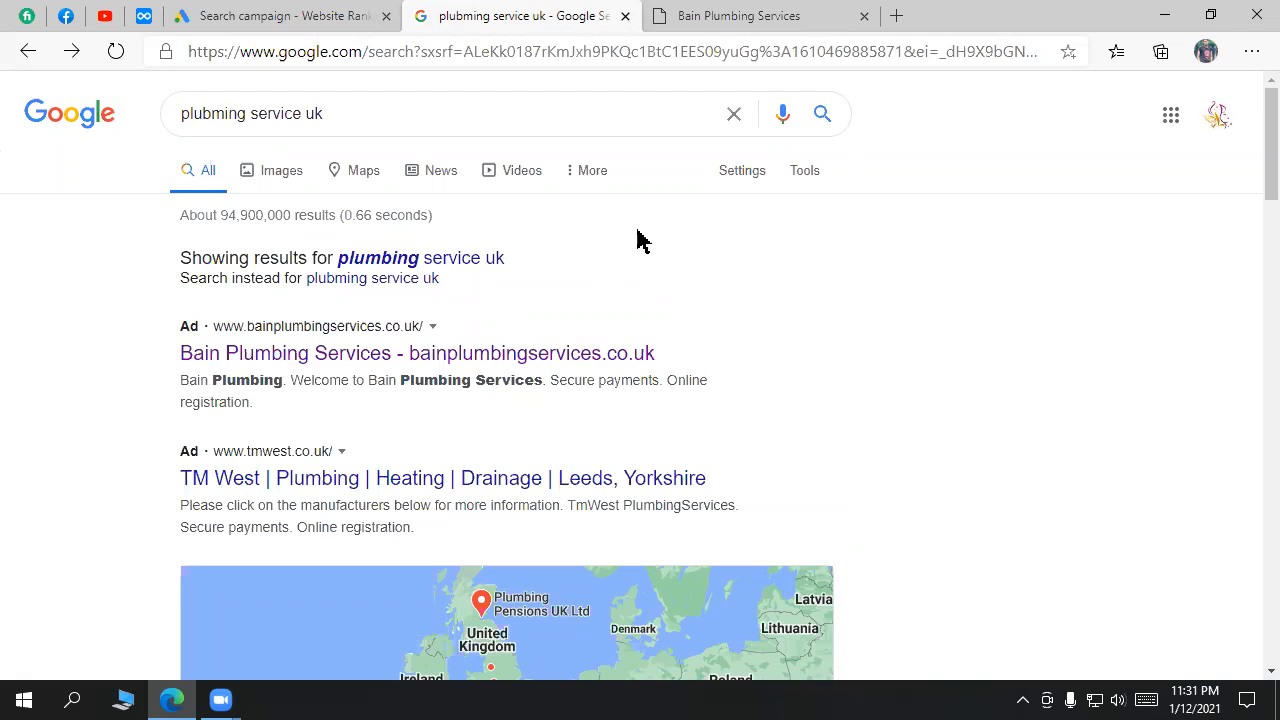
pyautogui.click(290, 15)
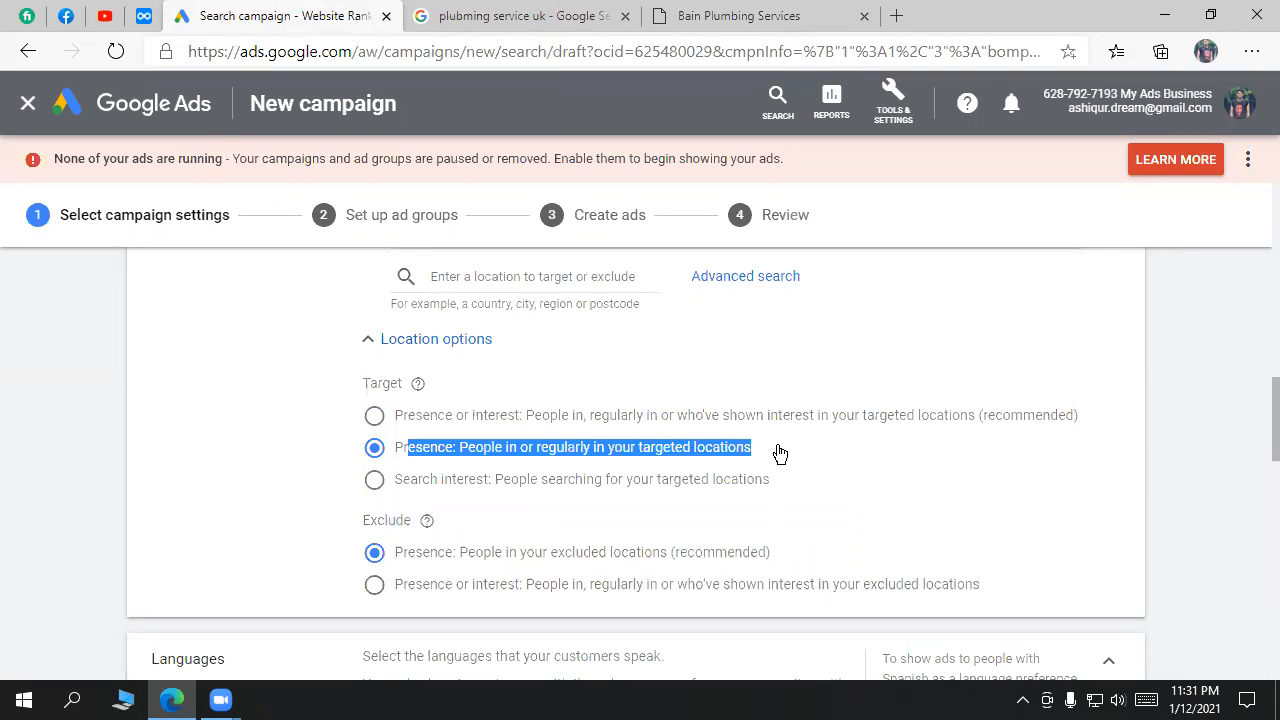
# Step: Compare the Presence and Presence-or-interest wording and keep Target set to Presence
pyautogui.moveTo(778, 454); pyautogui.dragTo(402, 455)
pyautogui.click(900, 423)
pyautogui.moveTo(900, 423); pyautogui.dragTo(398, 422)
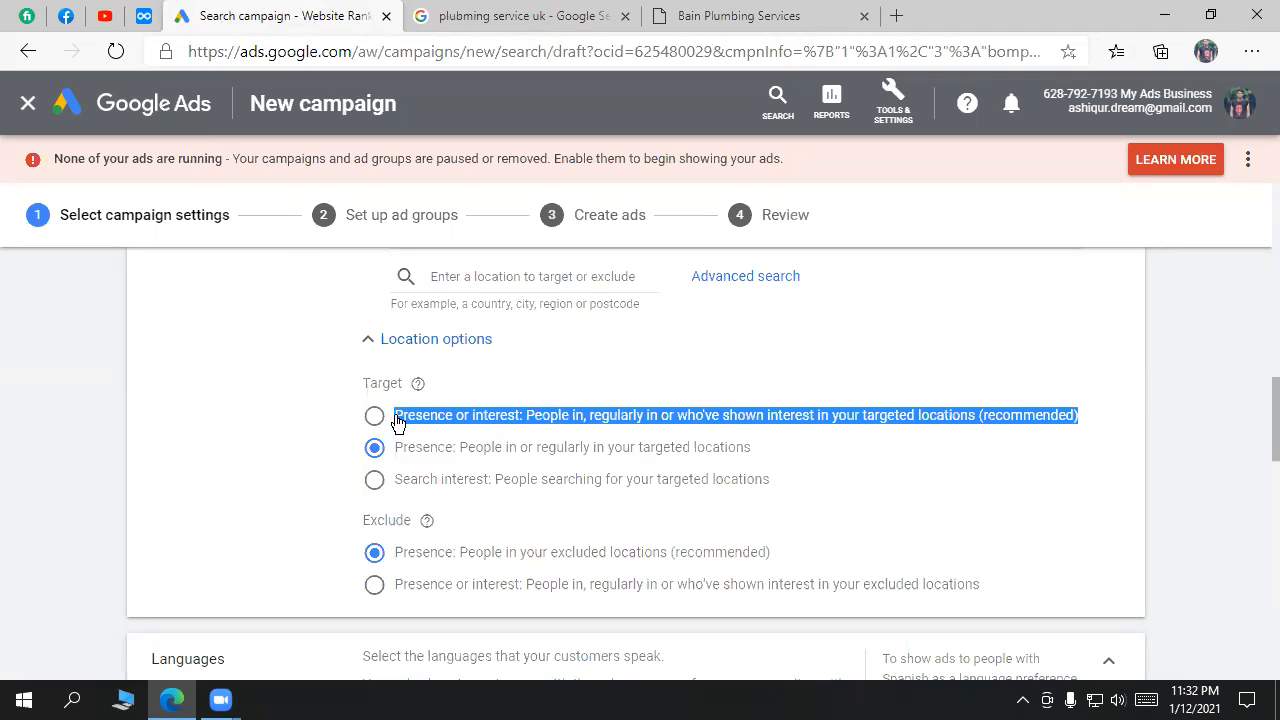
pyautogui.moveTo(783, 480); pyautogui.dragTo(723, 484)
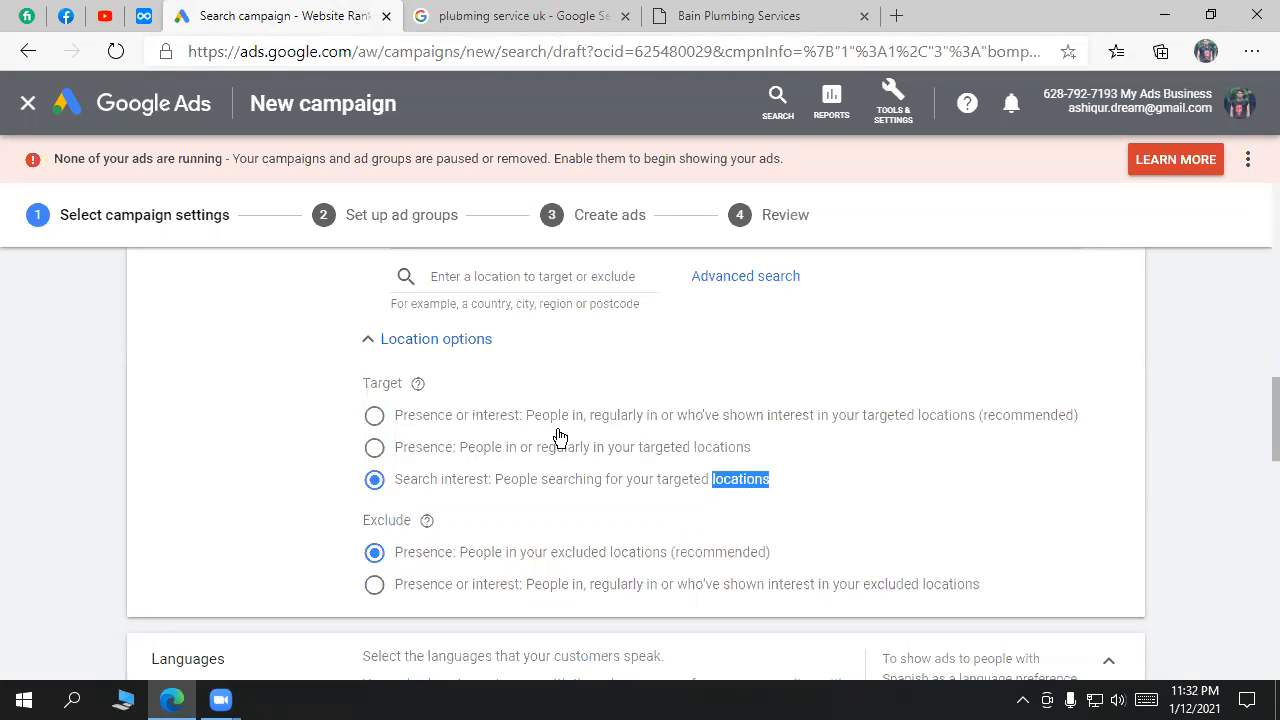
pyautogui.click(530, 450)
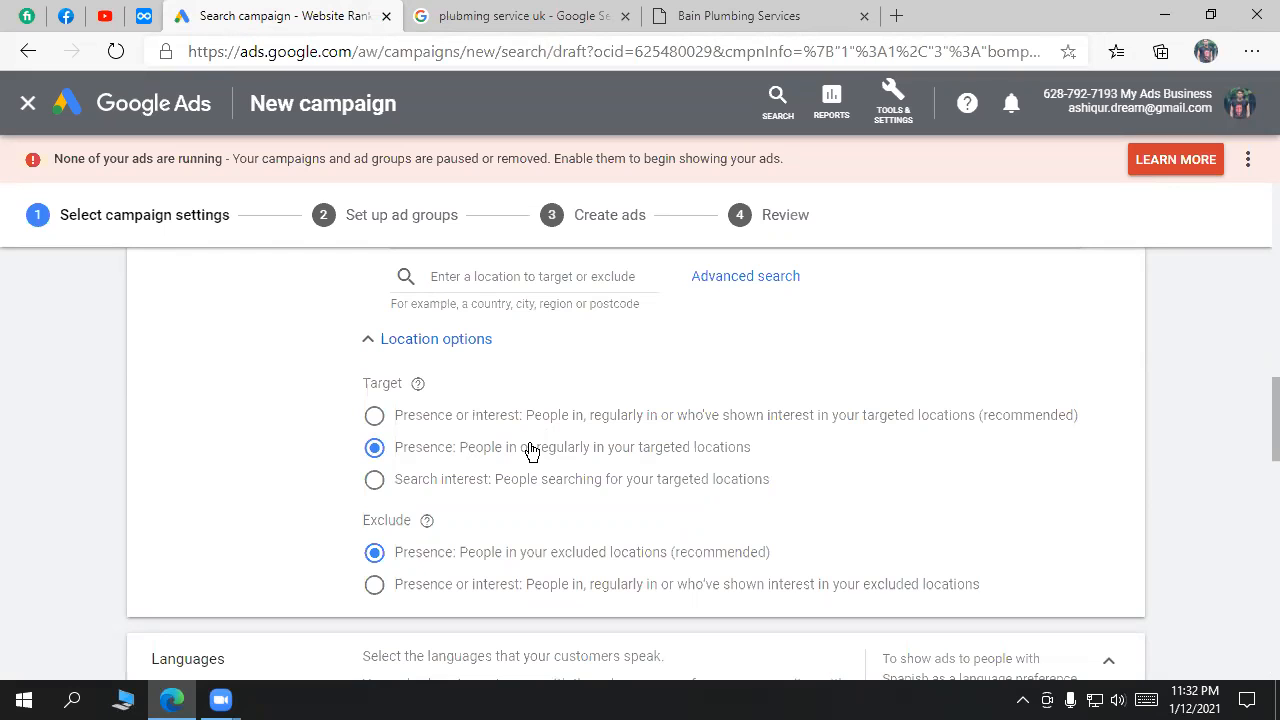
# Step: Review the Exclude setting, highlighting the recommended Presence exclusion option
pyautogui.doubleClick(398, 519)
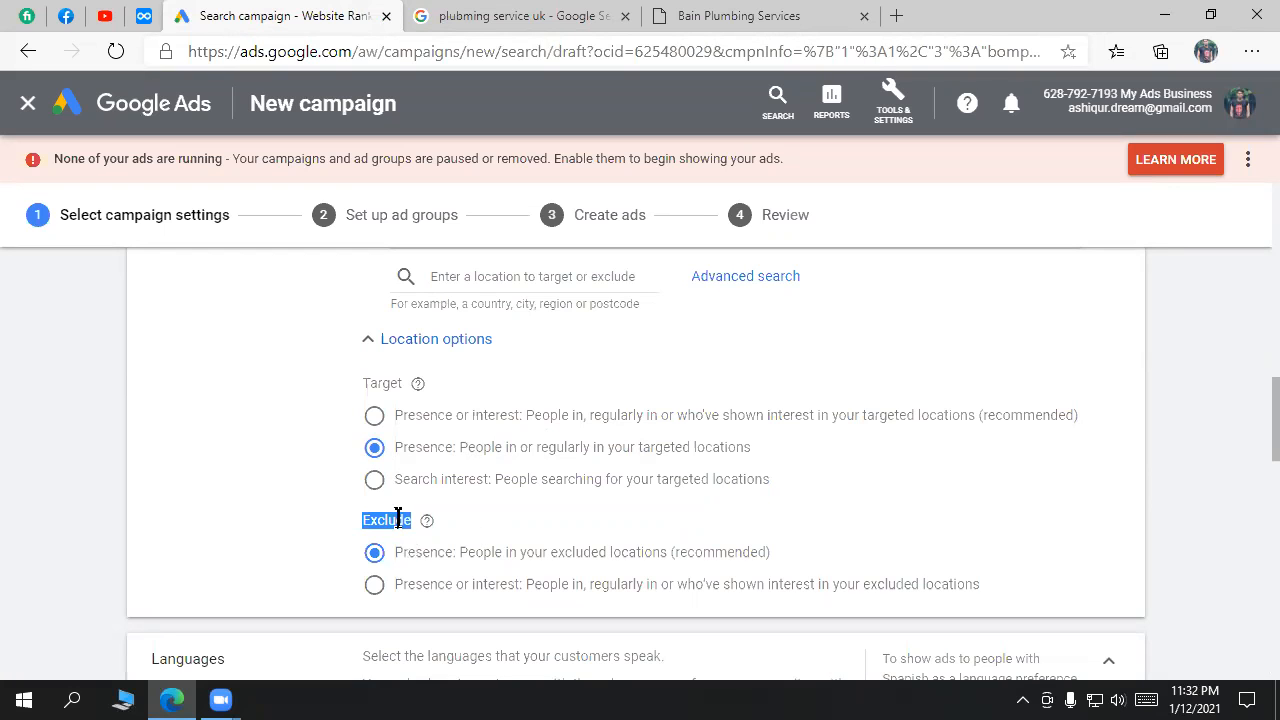
pyautogui.click(430, 13)
pyautogui.moveTo(520, 268); pyautogui.dragTo(338, 262)
pyautogui.click(230, 16)
pyautogui.click(337, 571)
pyautogui.scroll(-1, 340, 572)
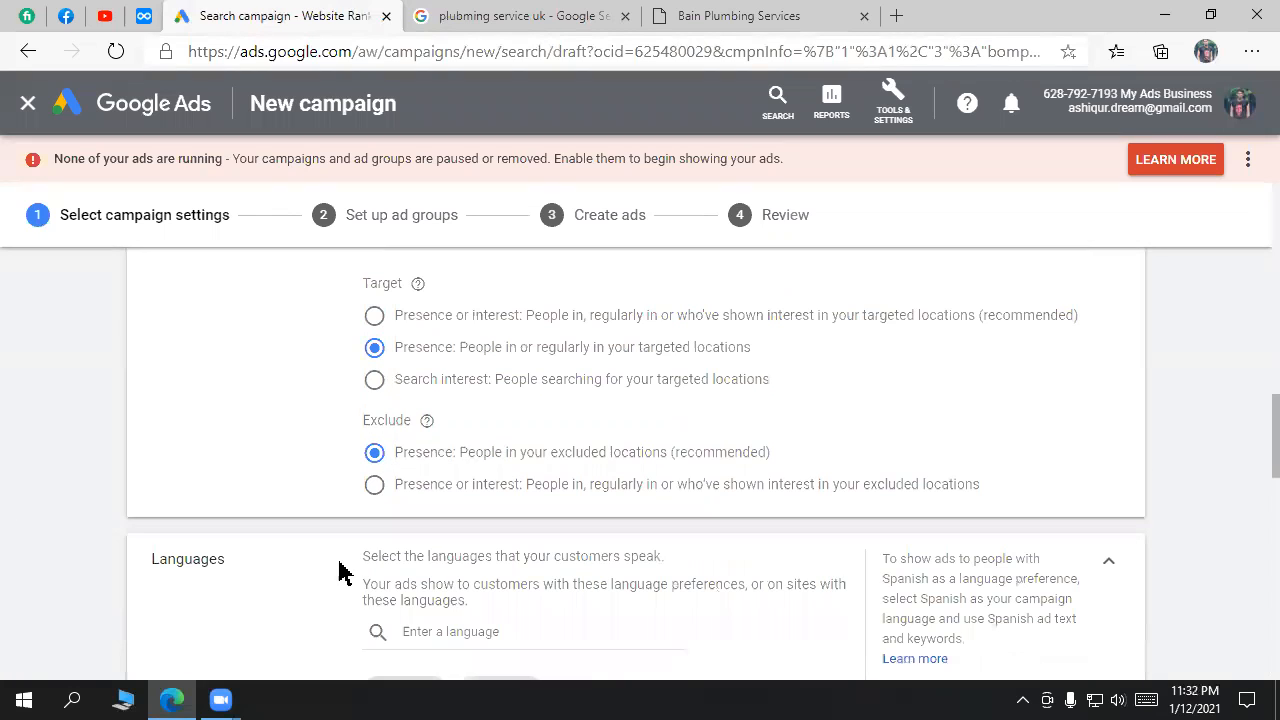
pyautogui.doubleClick(393, 418)
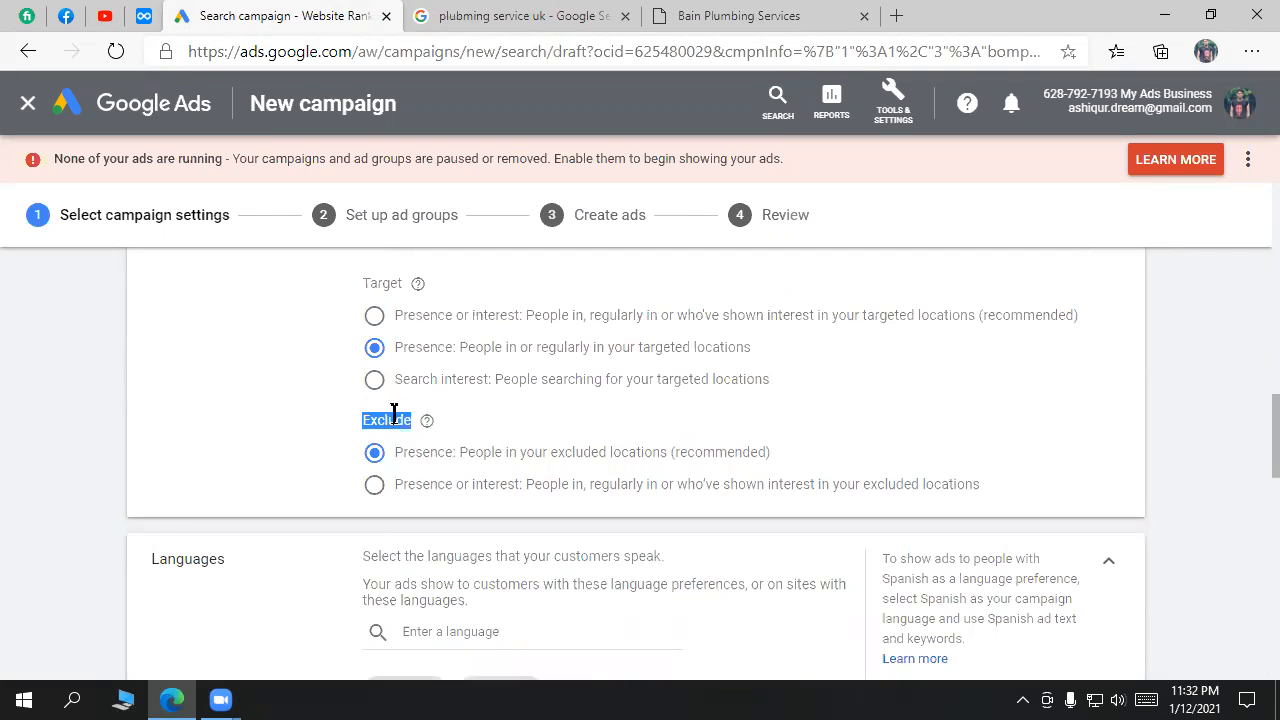
pyautogui.doubleClick(415, 456)
pyautogui.moveTo(476, 463); pyautogui.dragTo(728, 461)
pyautogui.tripleClick(728, 461)
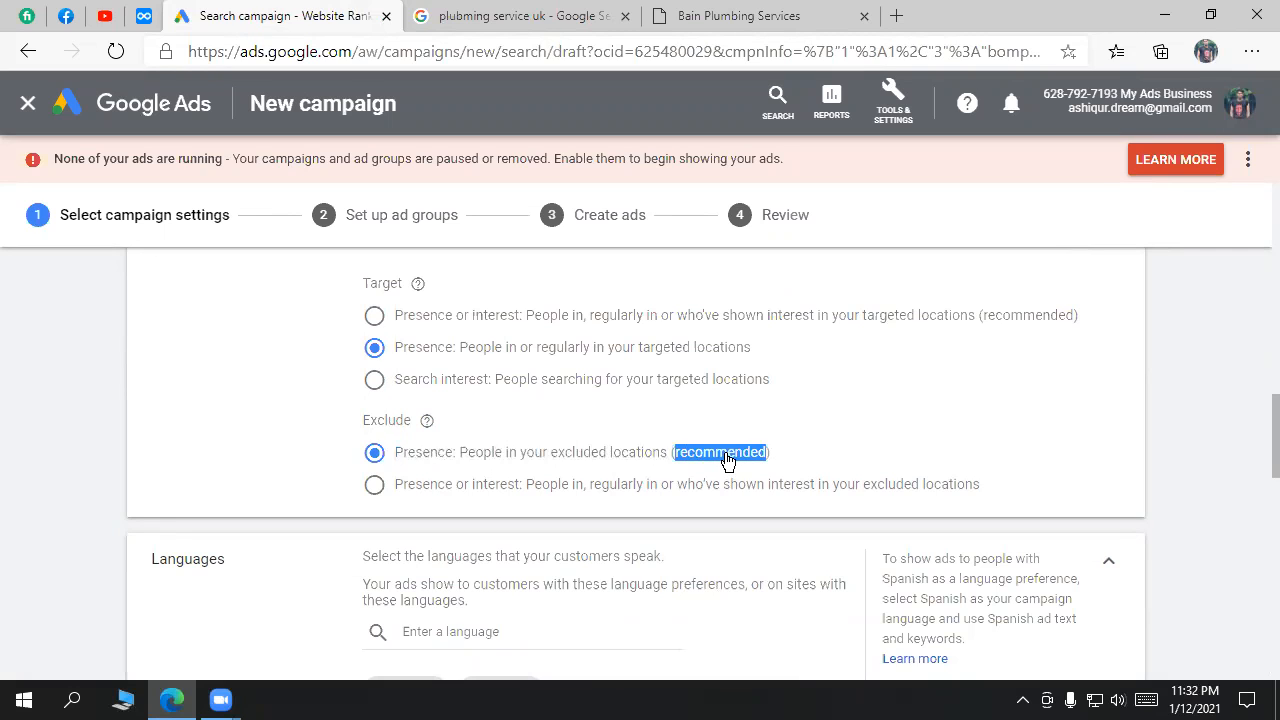
# Step: Set the location Exclude option to 'Presence or interest' for people in excluded locations
pyautogui.moveTo(970, 487); pyautogui.dragTo(400, 494)
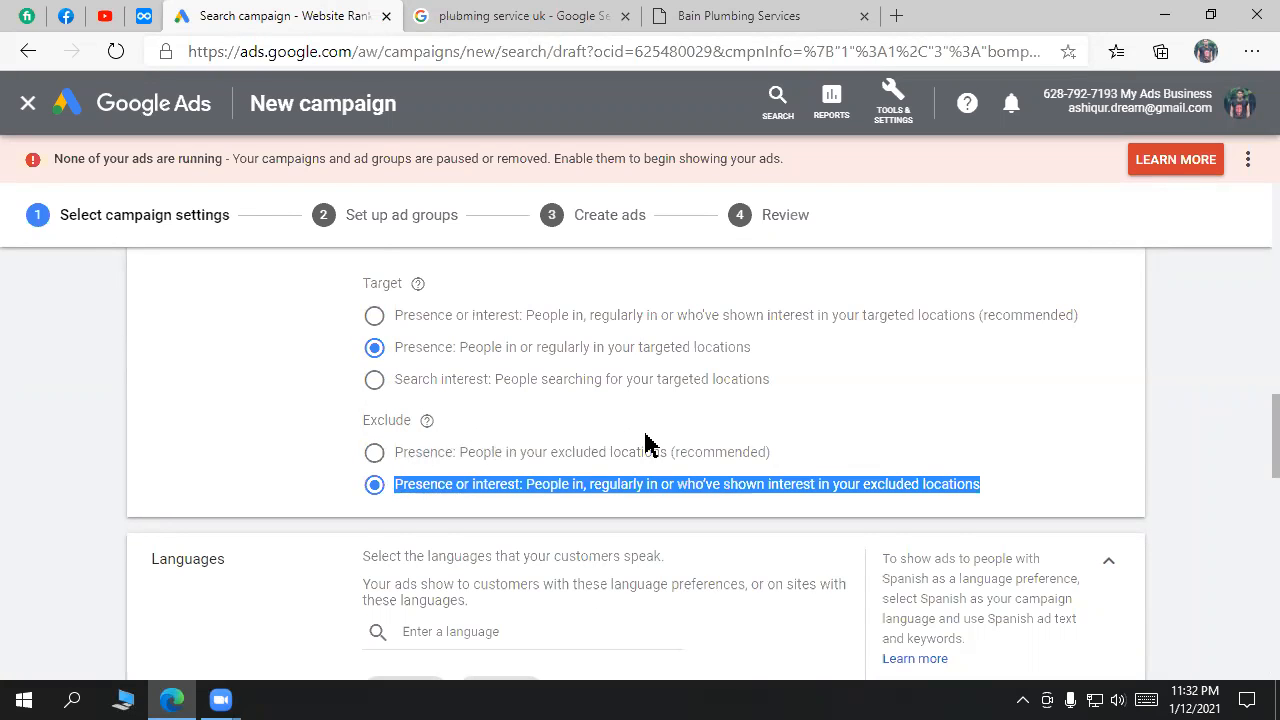
pyautogui.scroll(-1, 650, 443)
pyautogui.scroll(2, 700, 337)
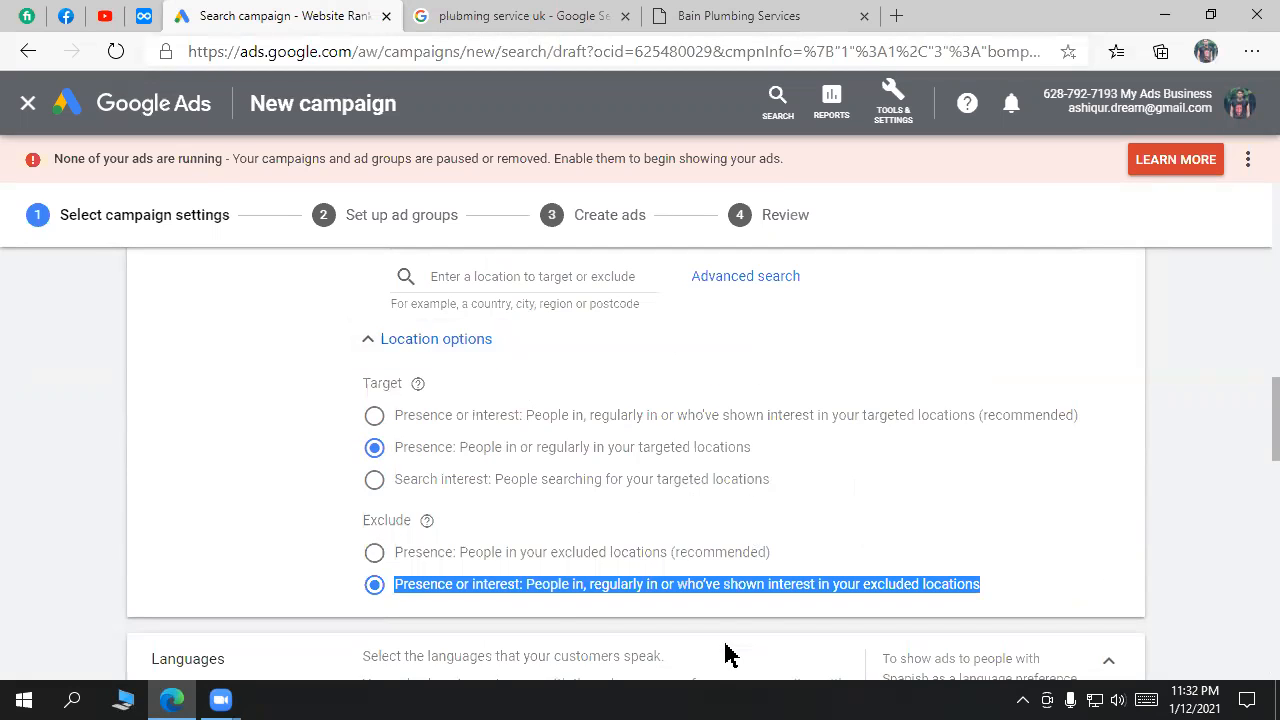
pyautogui.scroll(3, 365, 477)
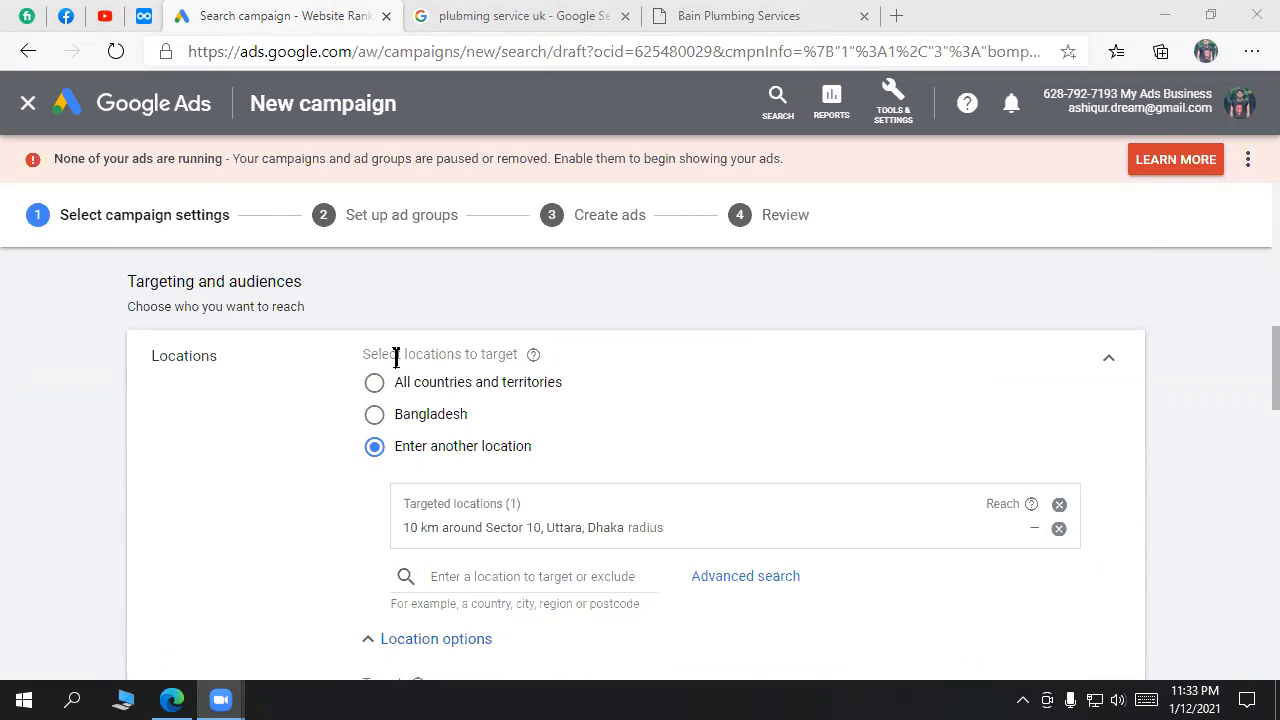
pyautogui.scroll(-5, 755, 515)
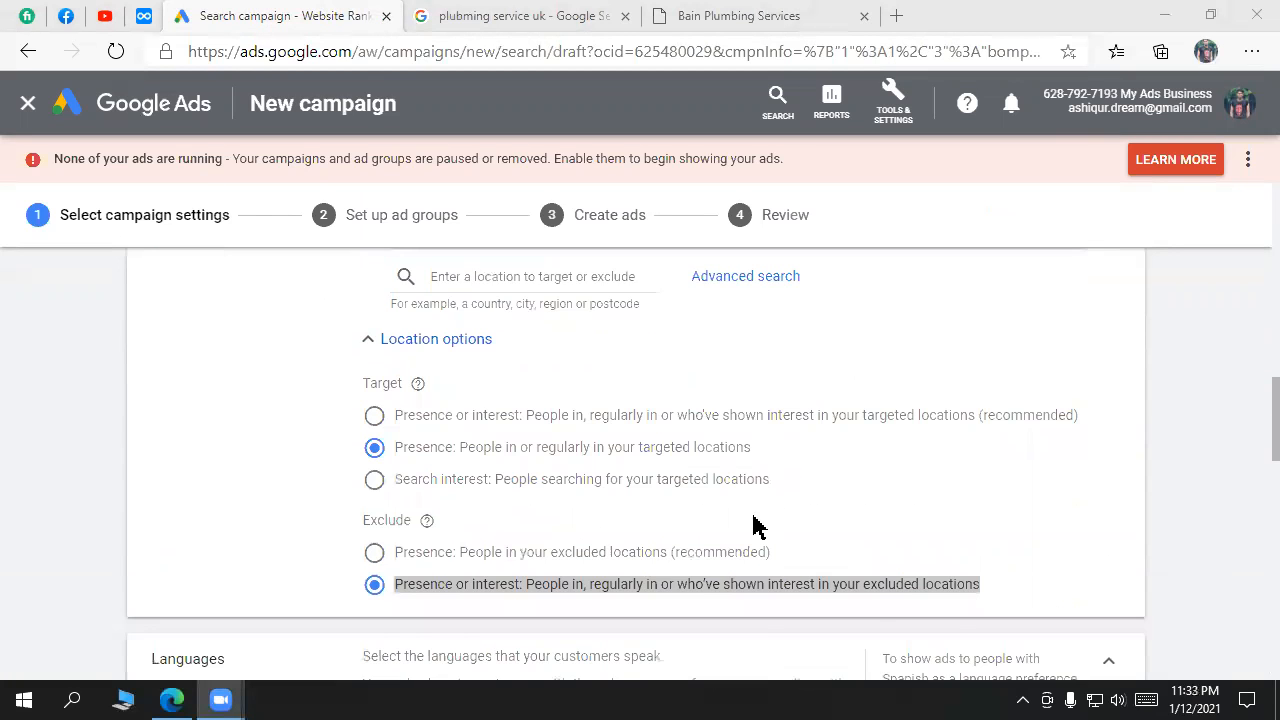
pyautogui.scroll(7, 755, 515)
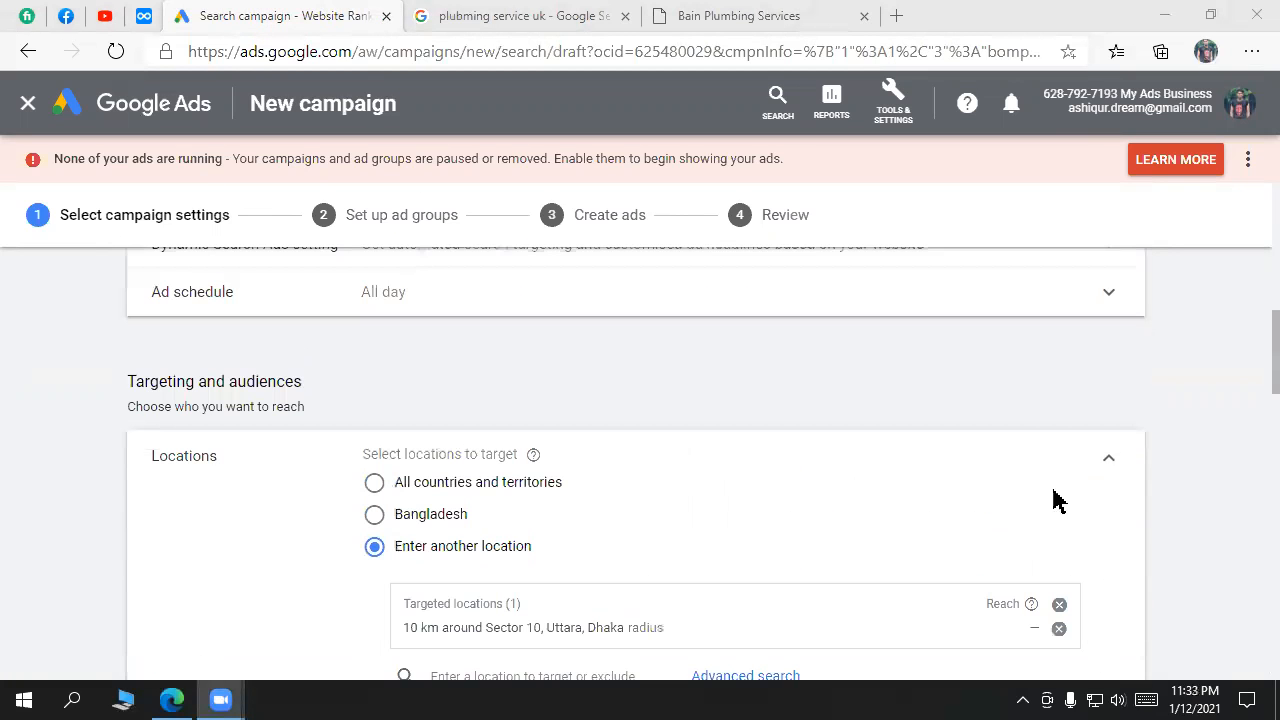
# Step: Collapse and re-expand the Locations panel to confirm the 10 km Uttara radius target
pyautogui.click(1109, 458)
pyautogui.click(1111, 457)
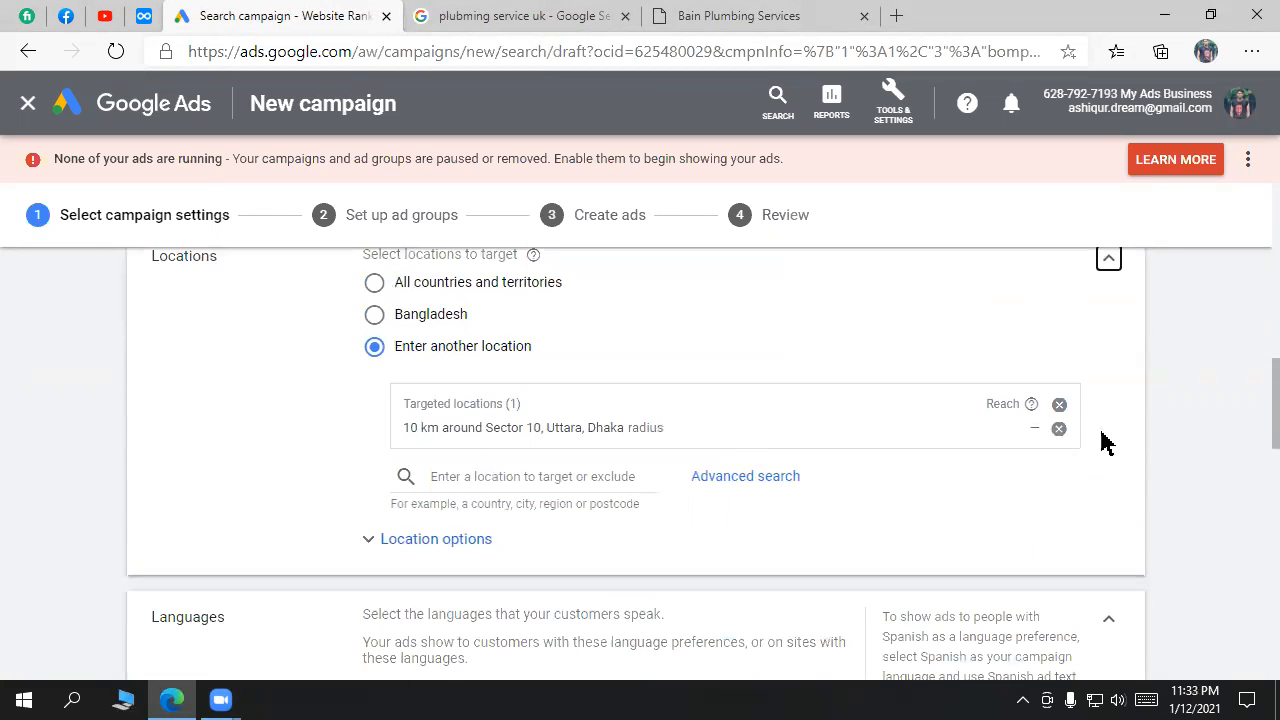
pyautogui.scroll(1, 521, 380)
pyautogui.scroll(-4, 588, 442)
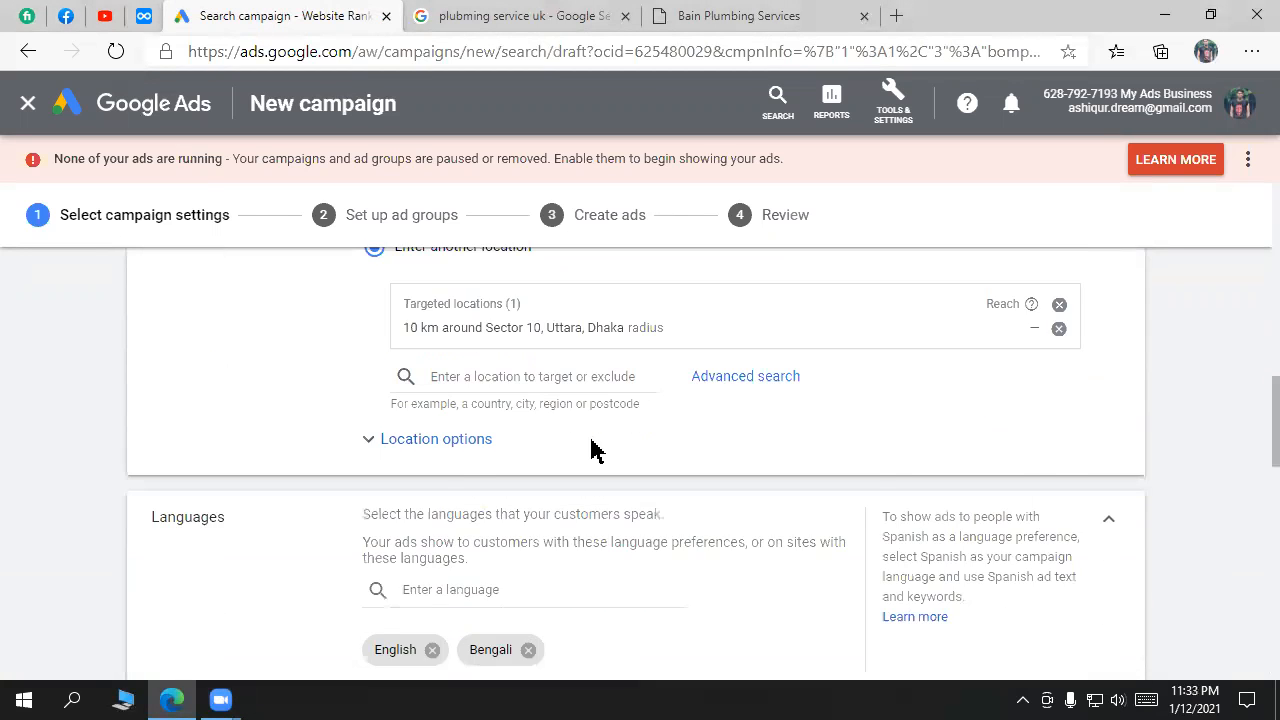
pyautogui.scroll(2, 591, 445)
# Step: Reopen Location options, try the other Target choices, then set Target to Presence
pyautogui.click(474, 448)
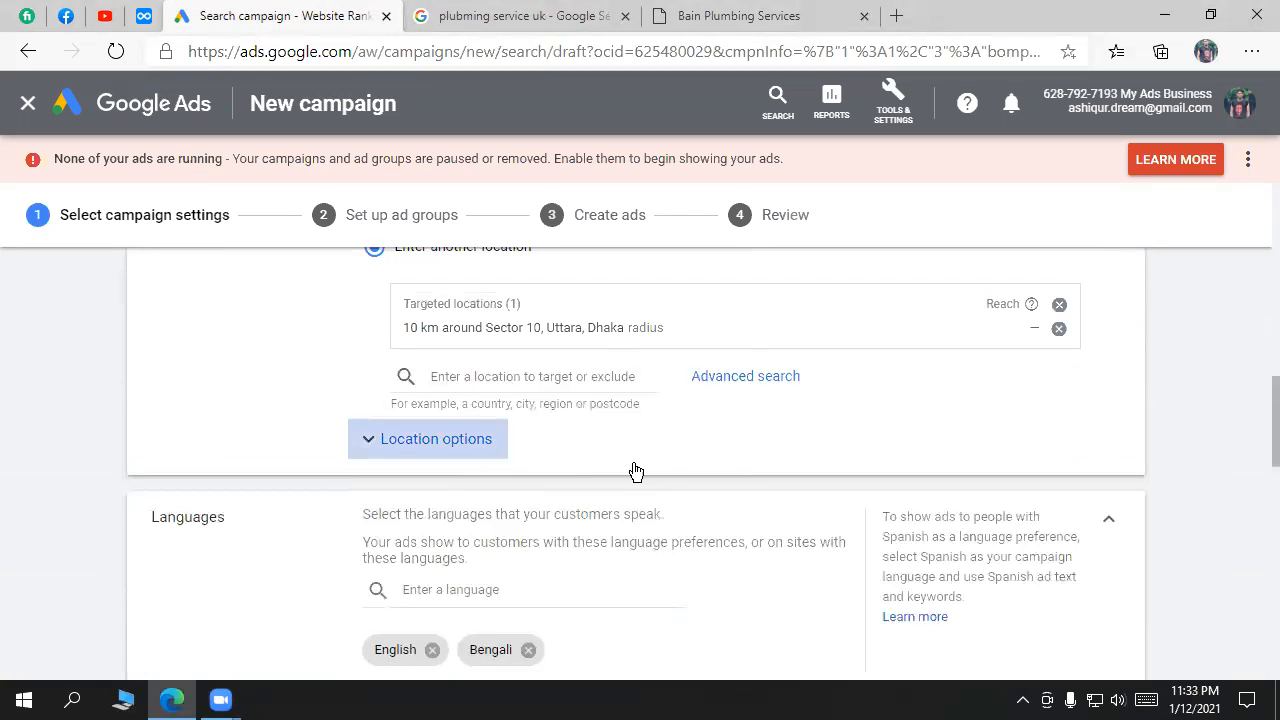
pyautogui.scroll(-1, 700, 495)
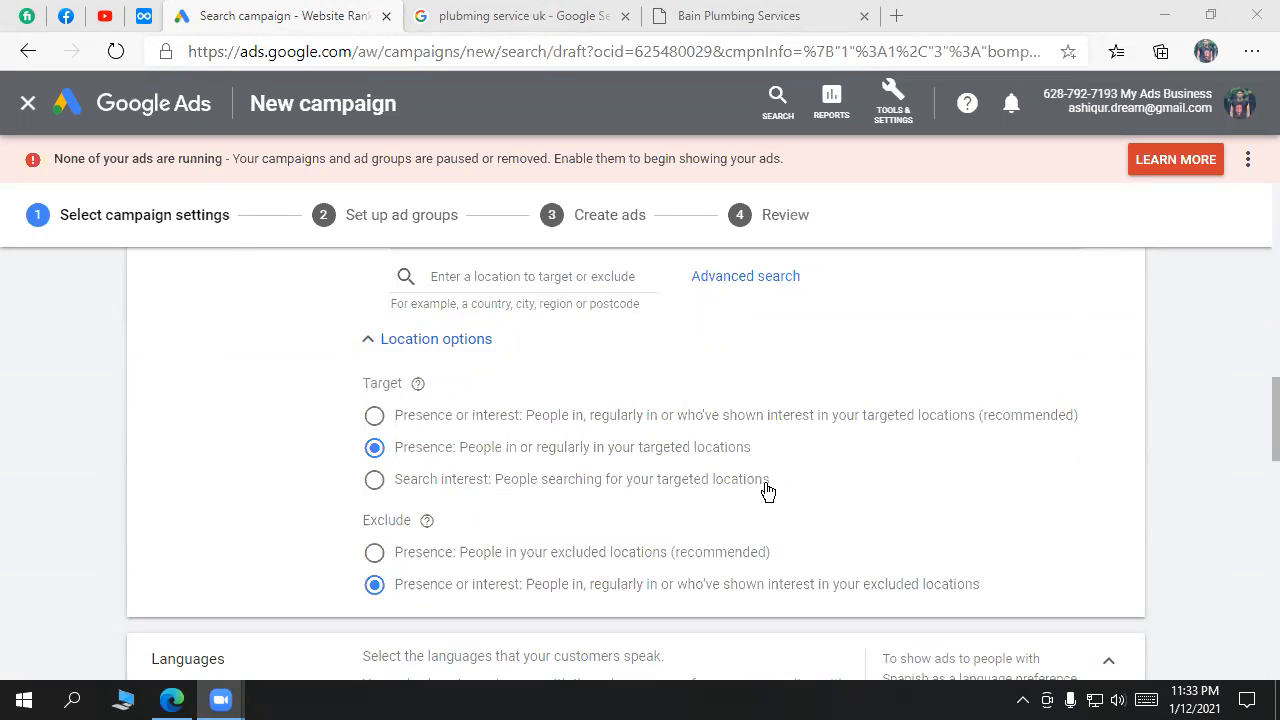
pyautogui.moveTo(775, 484); pyautogui.dragTo(444, 488)
pyautogui.moveTo(408, 420); pyautogui.dragTo(1060, 426)
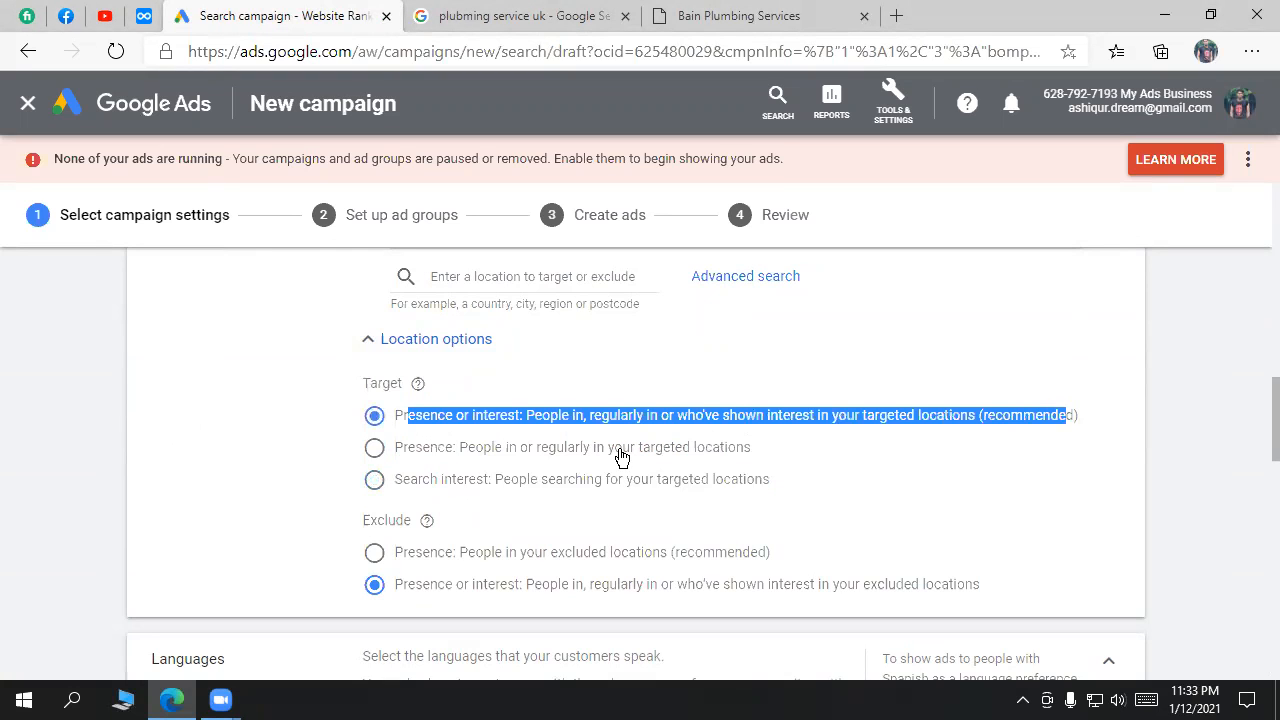
pyautogui.click(622, 453)
# Step: Review the Presence targeting description and move down to the Languages section
pyautogui.scroll(-1, 540, 485)
pyautogui.scroll(1, 532, 503)
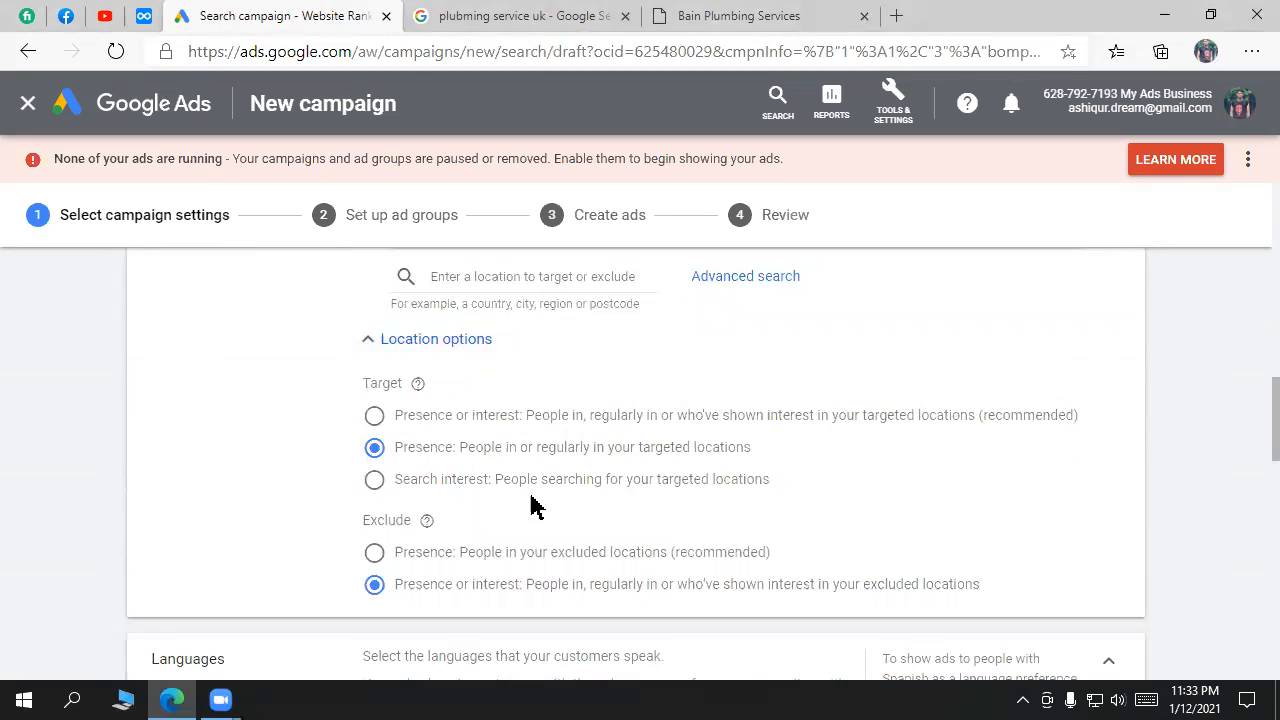
pyautogui.moveTo(745, 455); pyautogui.dragTo(389, 463)
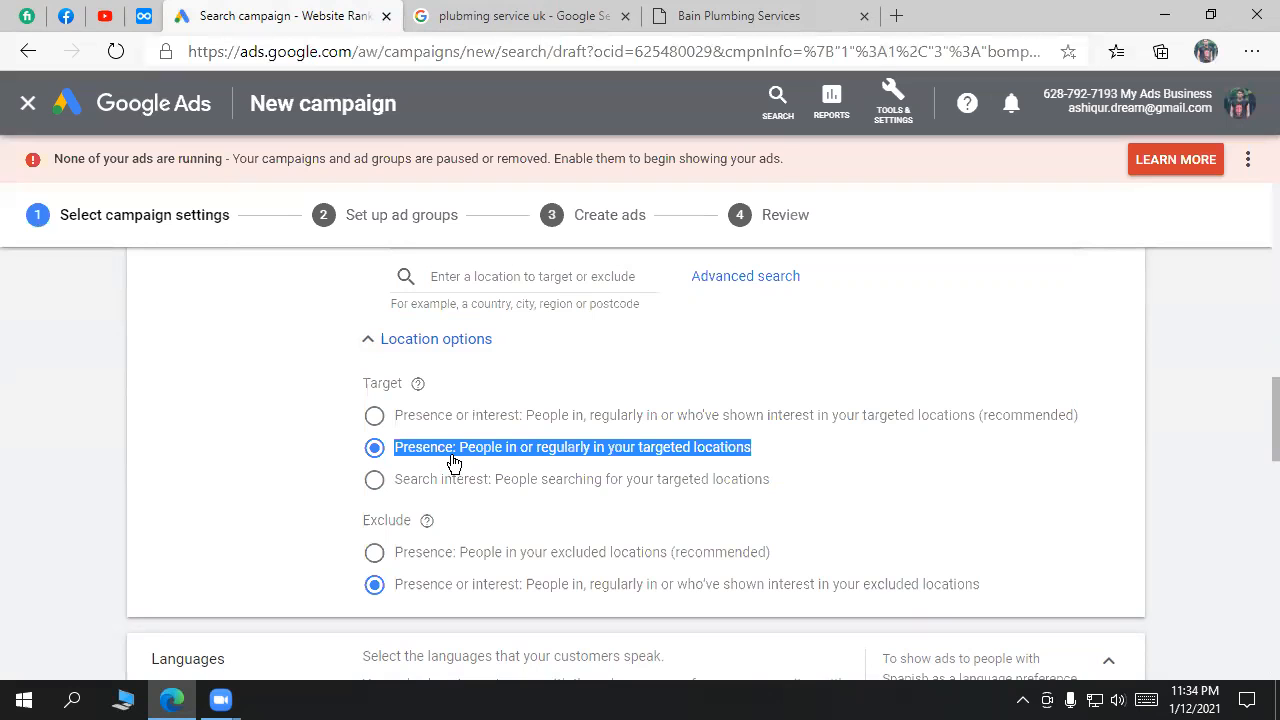
pyautogui.scroll(-1, 795, 495)
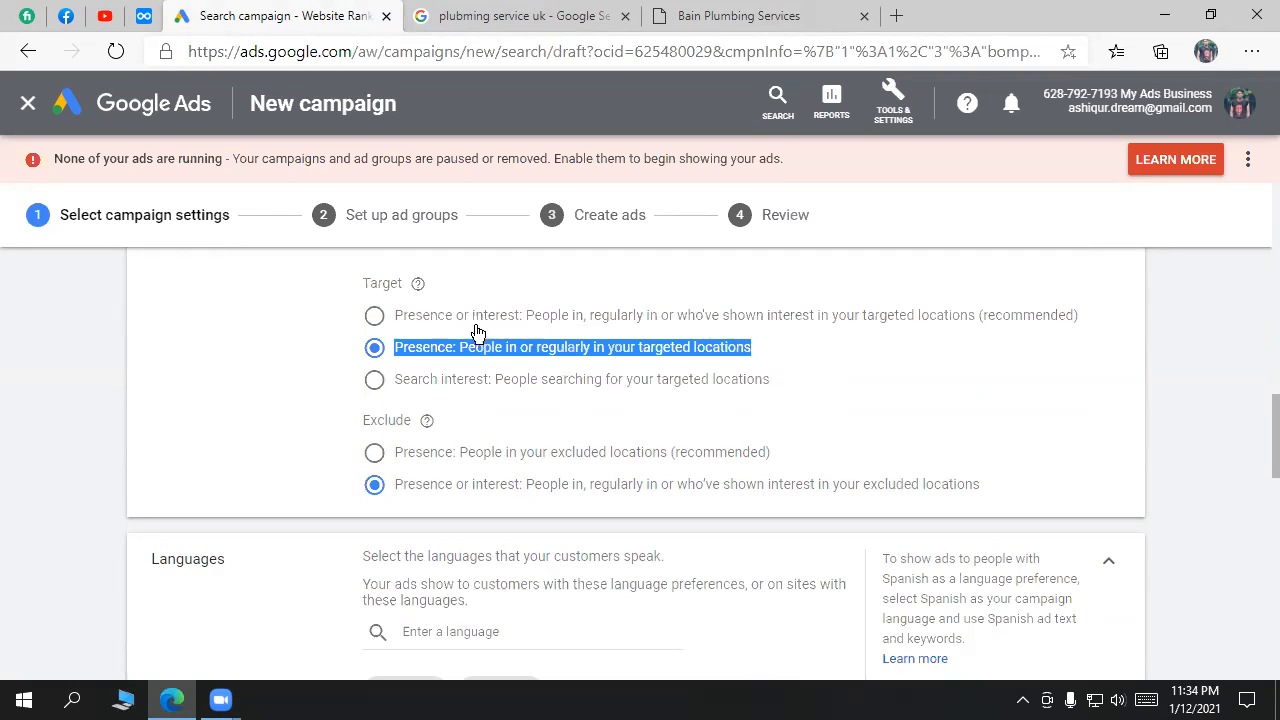
pyautogui.scroll(-1, 575, 452)
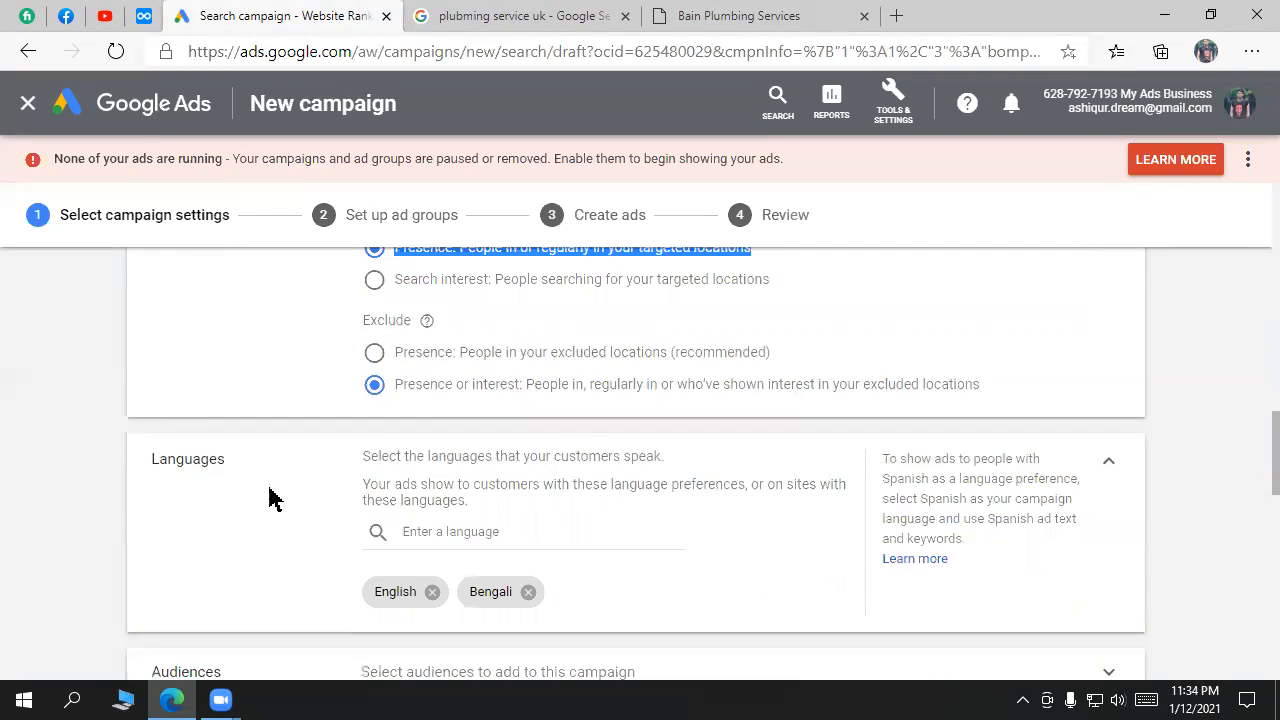
pyautogui.moveTo(230, 464); pyautogui.dragTo(138, 467)
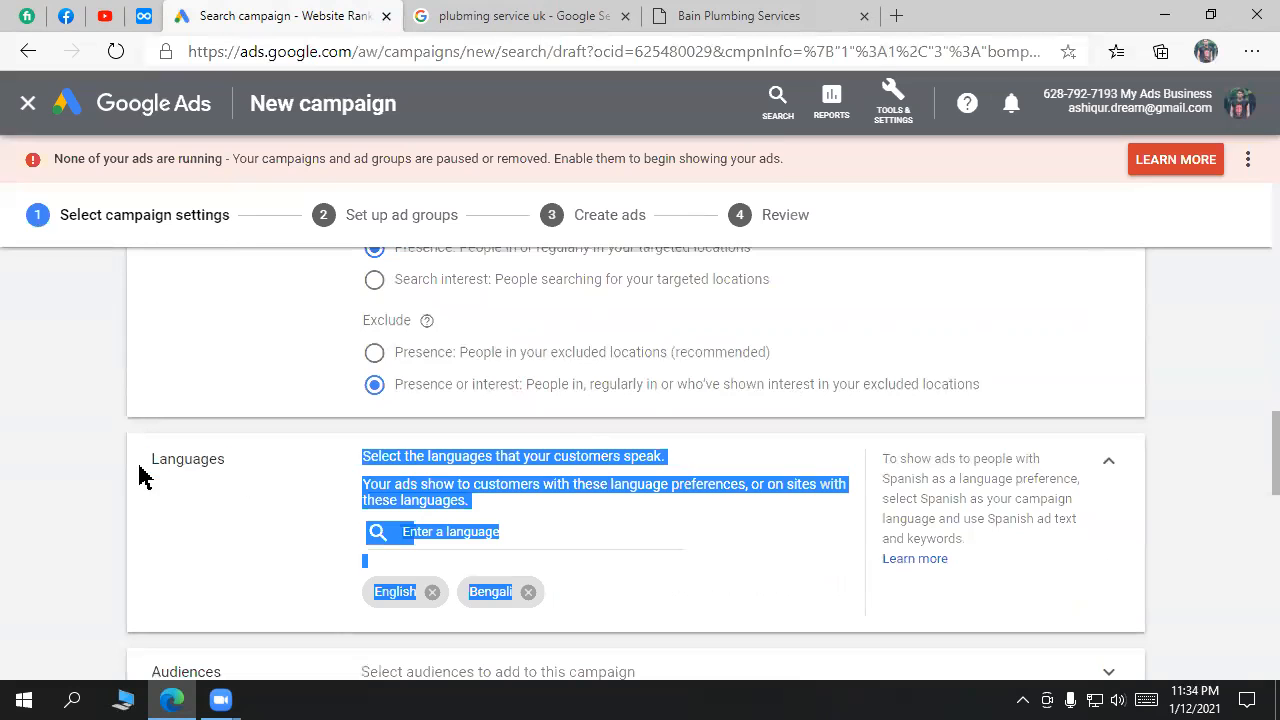
# Step: Check the language list without changing English and Bengali, then switch to the Bain Plumbing Services site
pyautogui.doubleClick(208, 458)
pyautogui.click(528, 530)
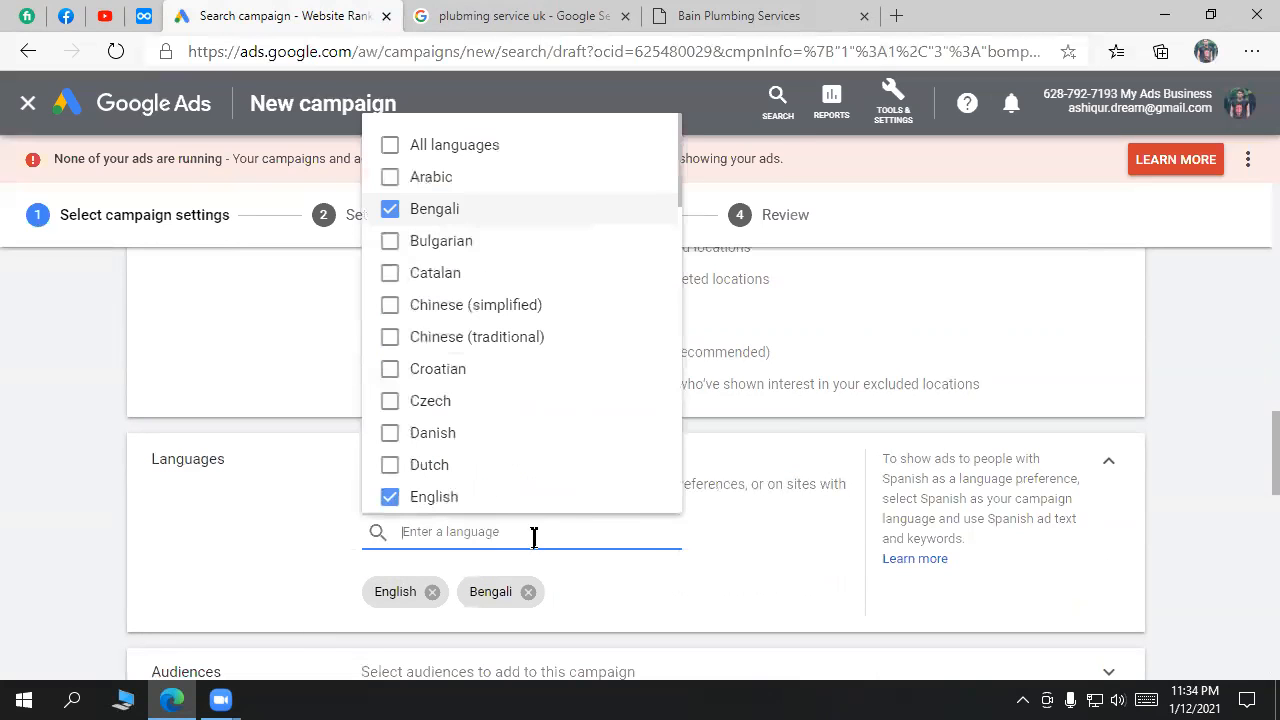
pyautogui.click(537, 143)
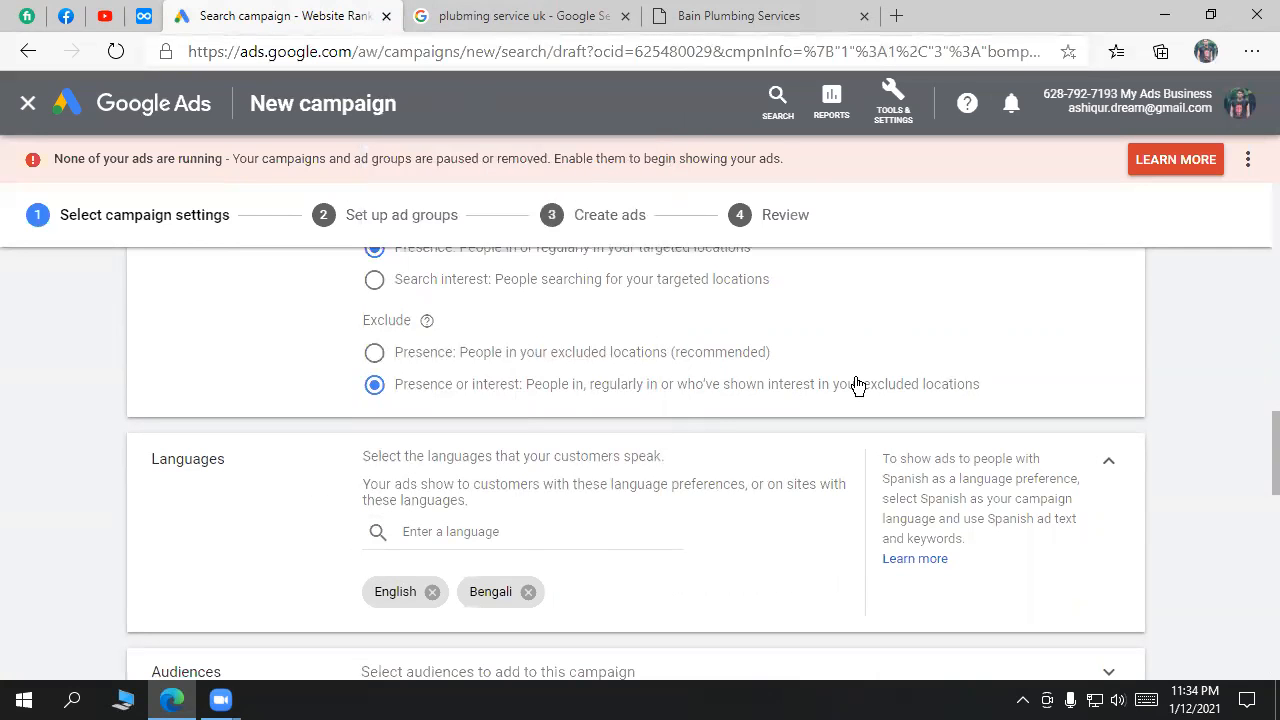
pyautogui.click(576, 12)
pyautogui.click(706, 13)
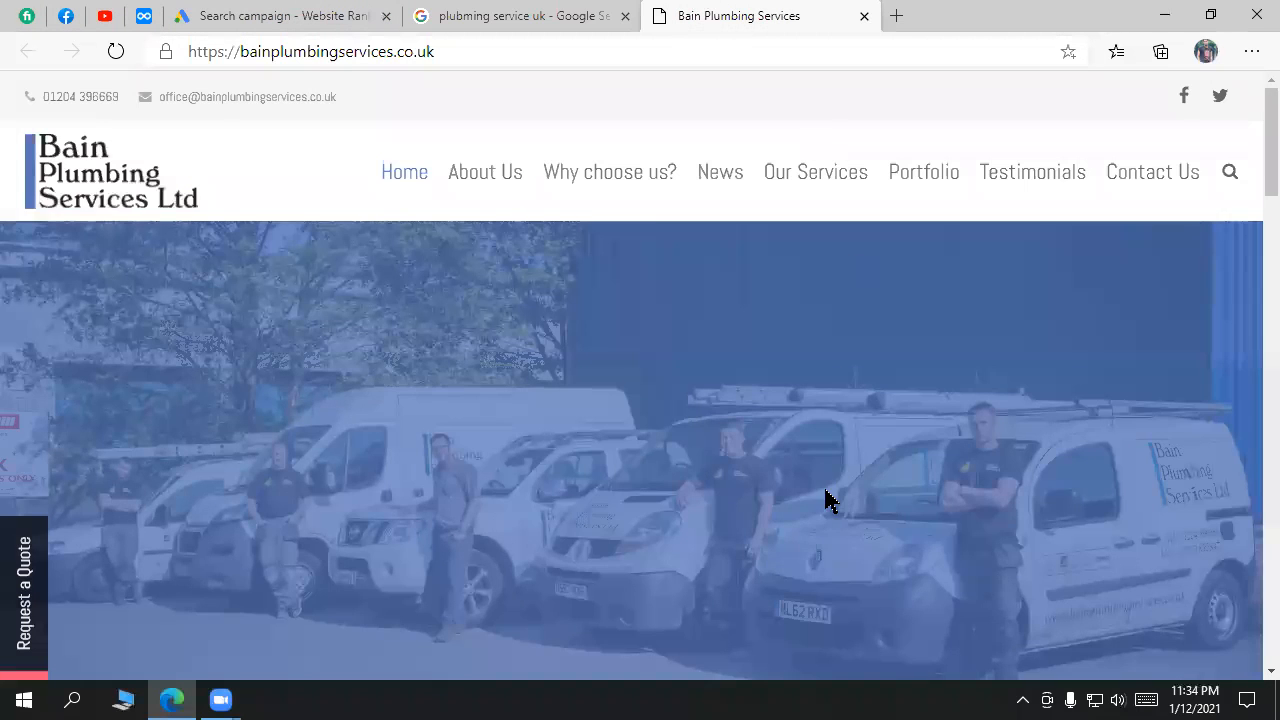
# Step: Open a new blank Edge tab and scroll through its start page news feed
pyautogui.scroll(-10, 826, 500)
pyautogui.click(897, 16)
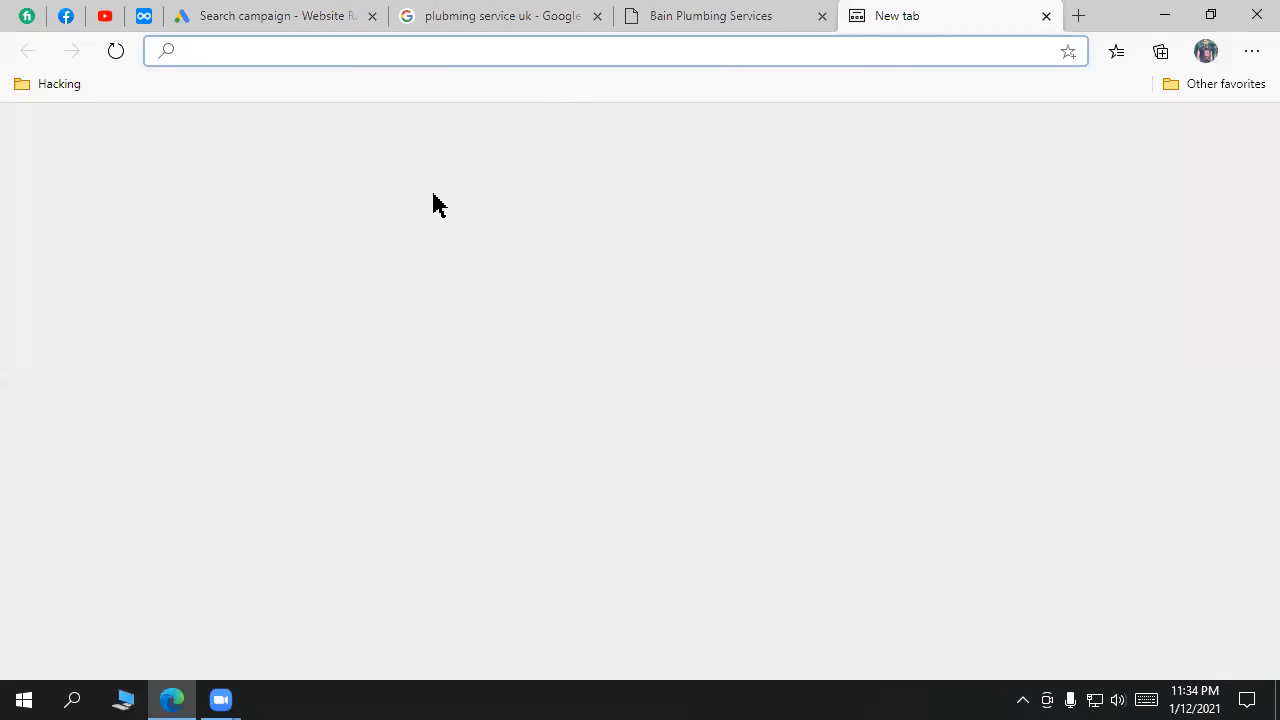
pyautogui.scroll(-2, 1175, 470)
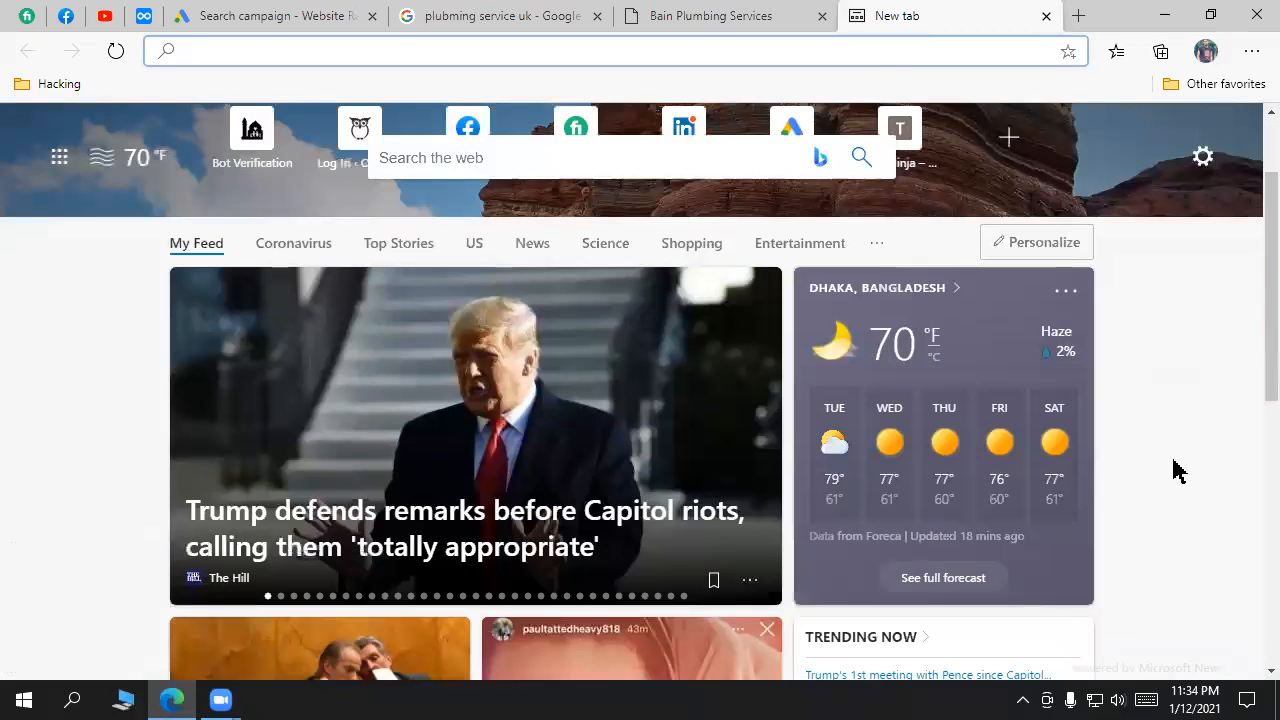
pyautogui.scroll(2, 849, 300)
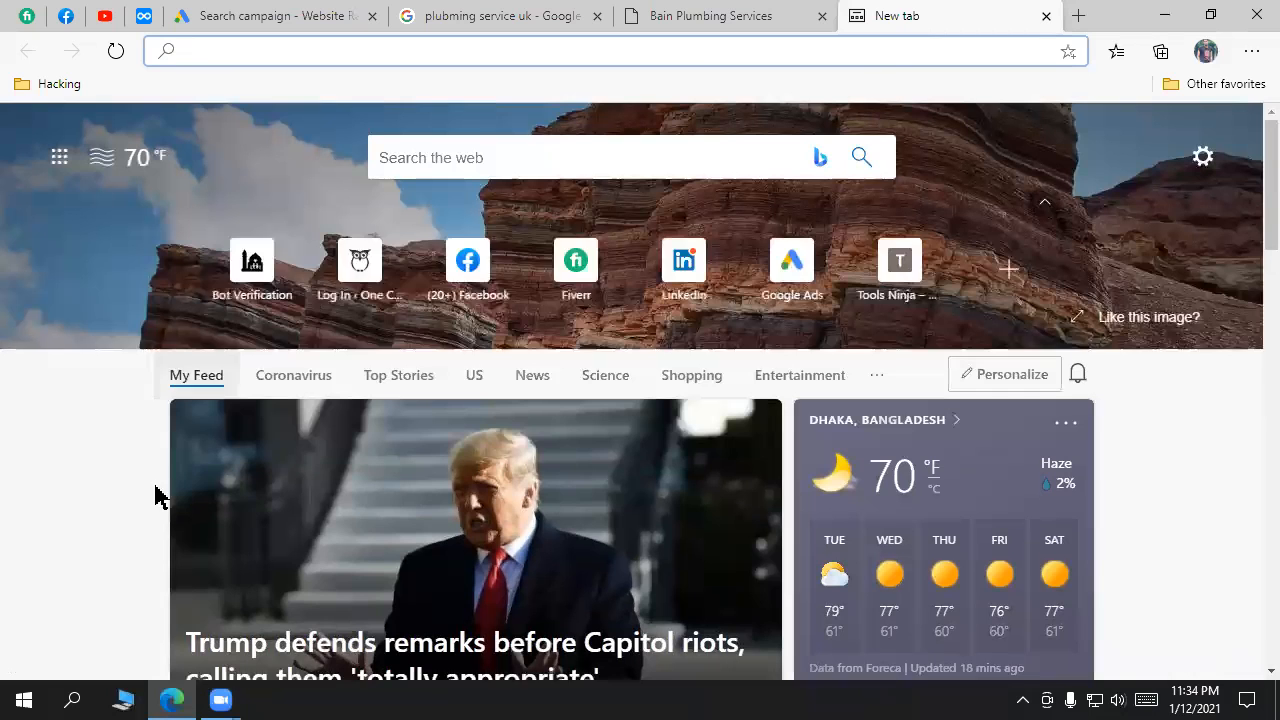
pyautogui.scroll(-5, 1211, 543)
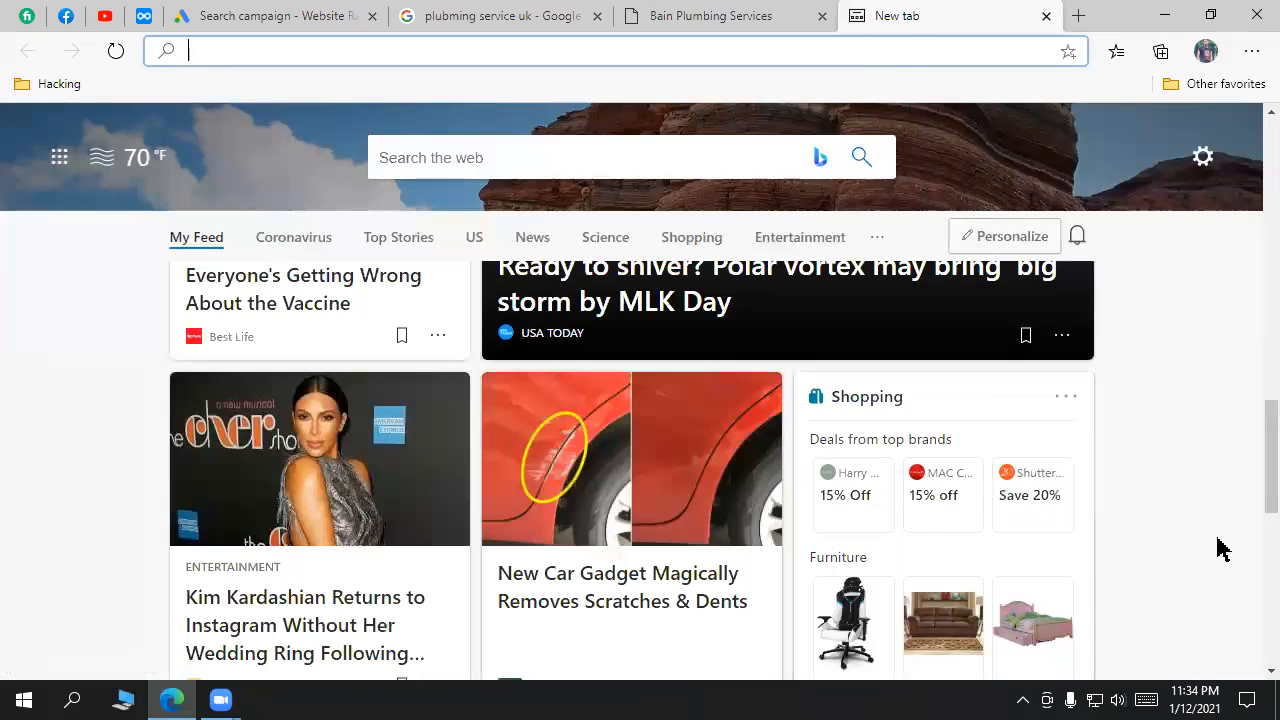
pyautogui.scroll(-2, 1218, 548)
pyautogui.scroll(7, 1218, 545)
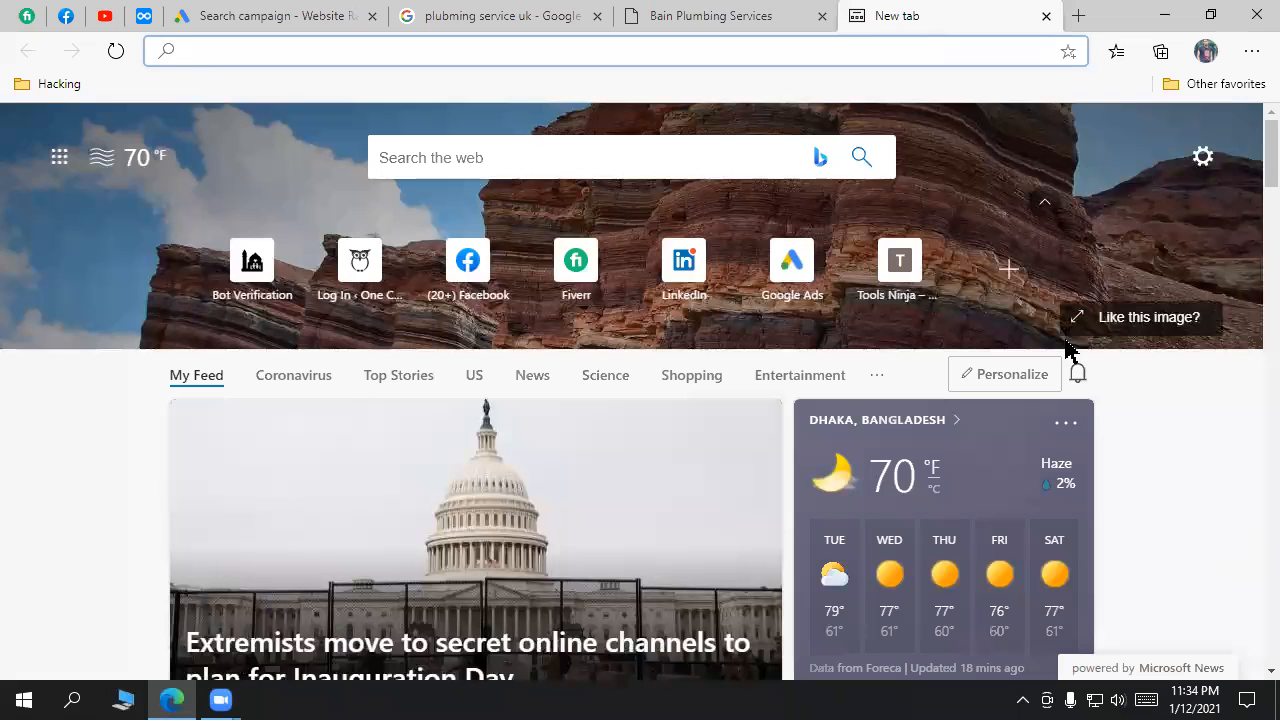
pyautogui.click(212, 14)
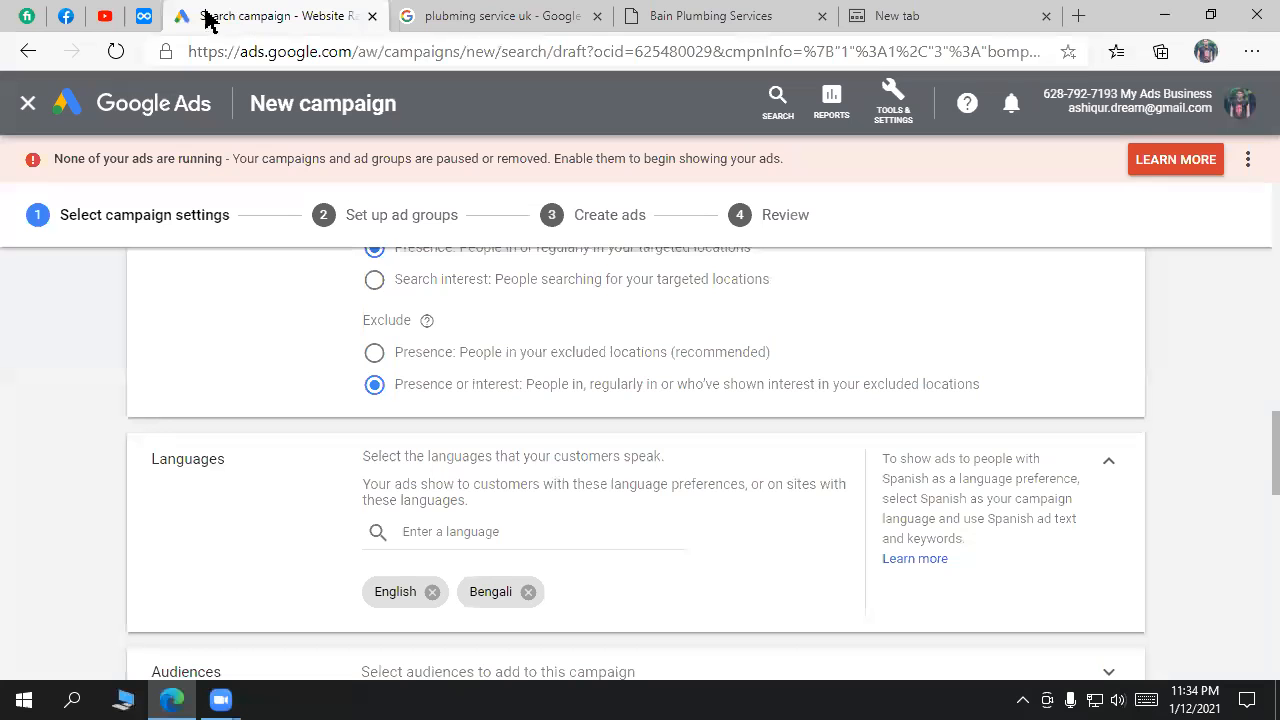
pyautogui.click(66, 20)
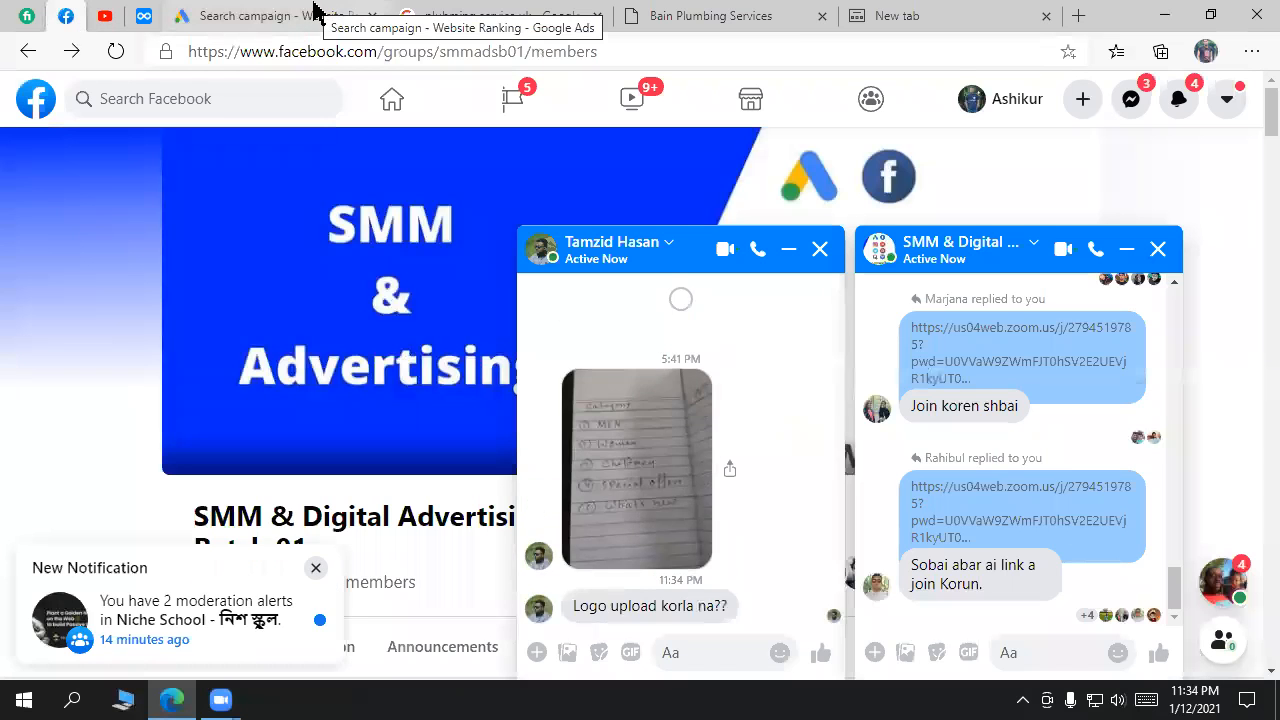
pyautogui.click(312, 12)
pyautogui.click(65, 15)
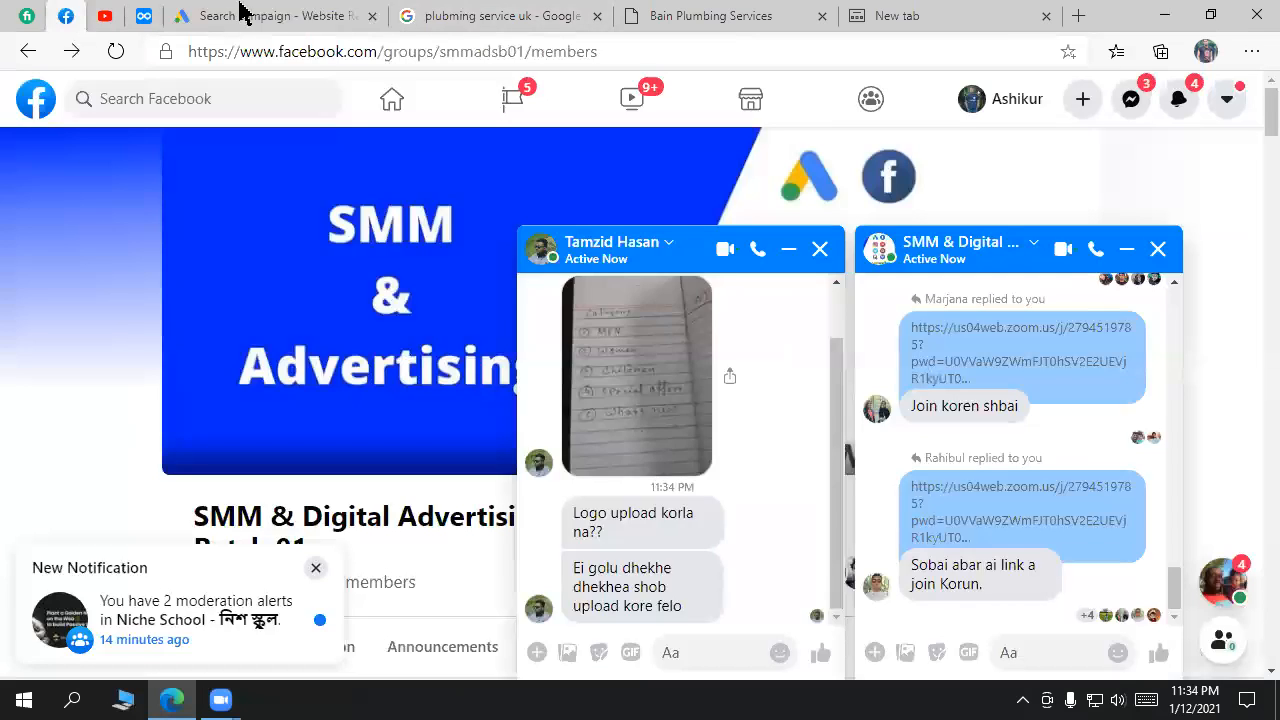
pyautogui.click(273, 14)
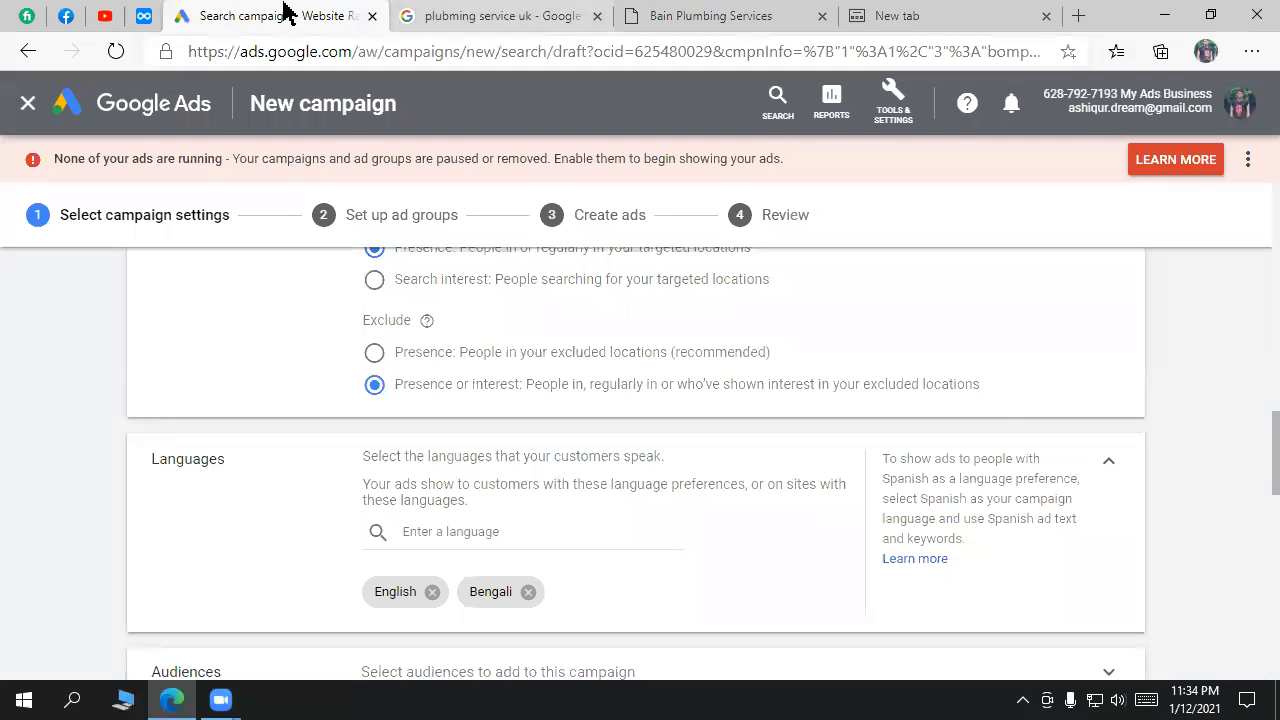
pyautogui.click(66, 15)
pyautogui.click(262, 15)
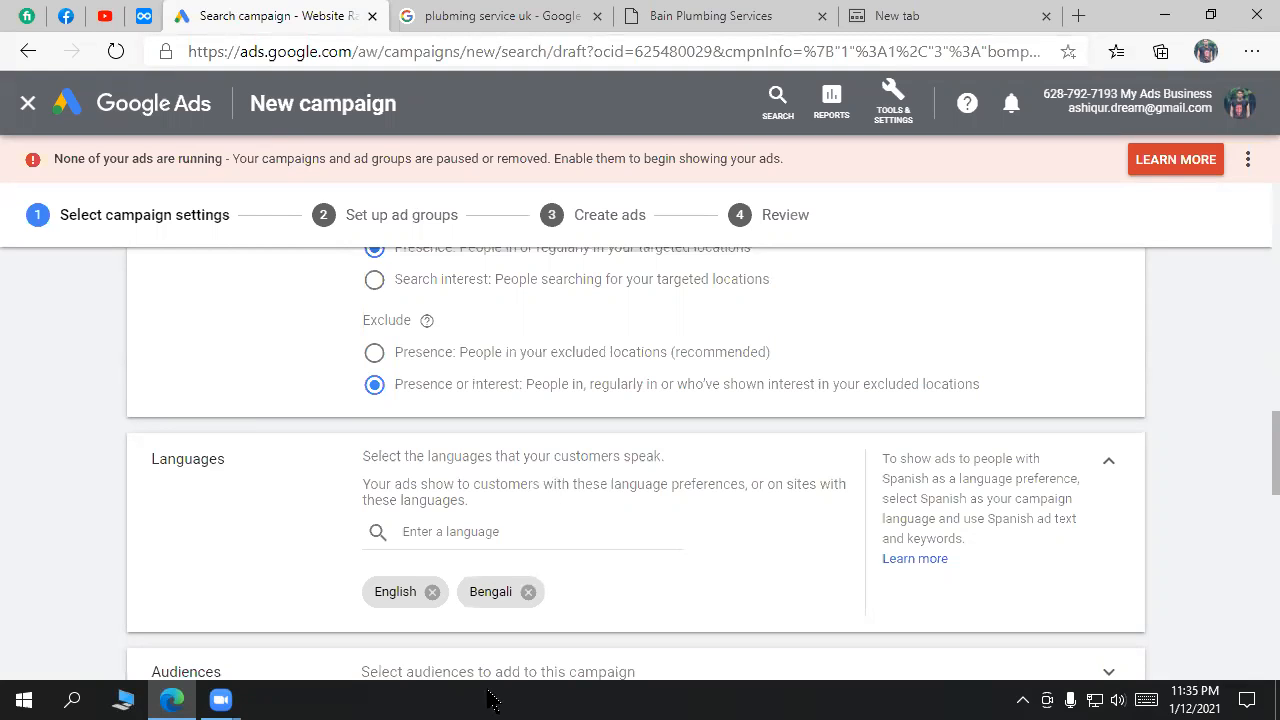
pyautogui.click(490, 530)
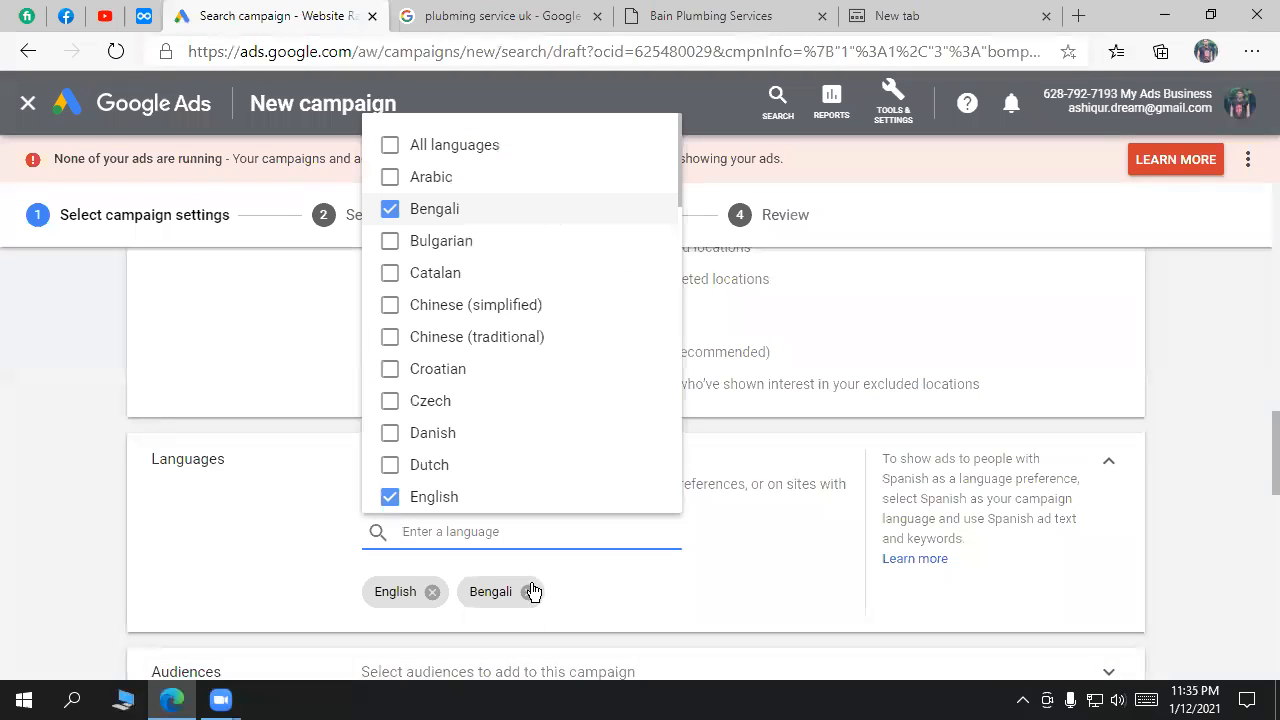
# Step: Review the Uttara, Dhaka location target and close the language dropdown
pyautogui.scroll(-1, 740, 586)
pyautogui.scroll(6, 749, 486)
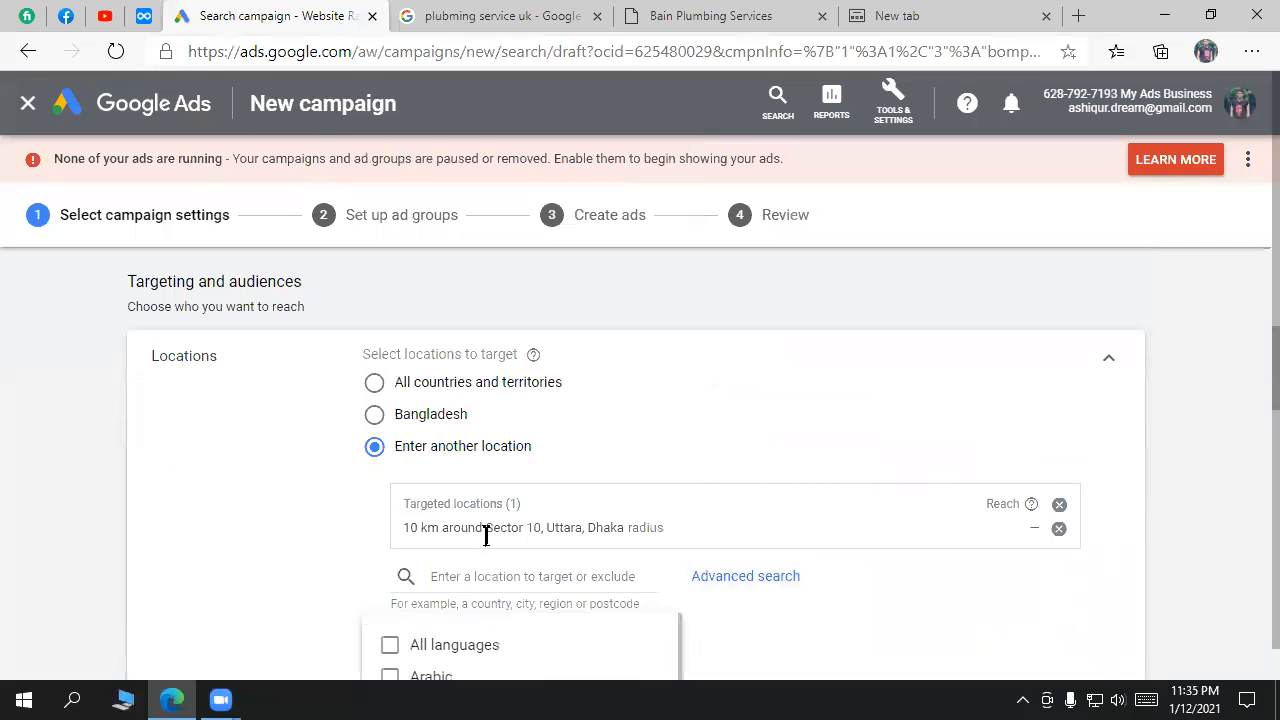
pyautogui.moveTo(545, 527); pyautogui.dragTo(676, 531)
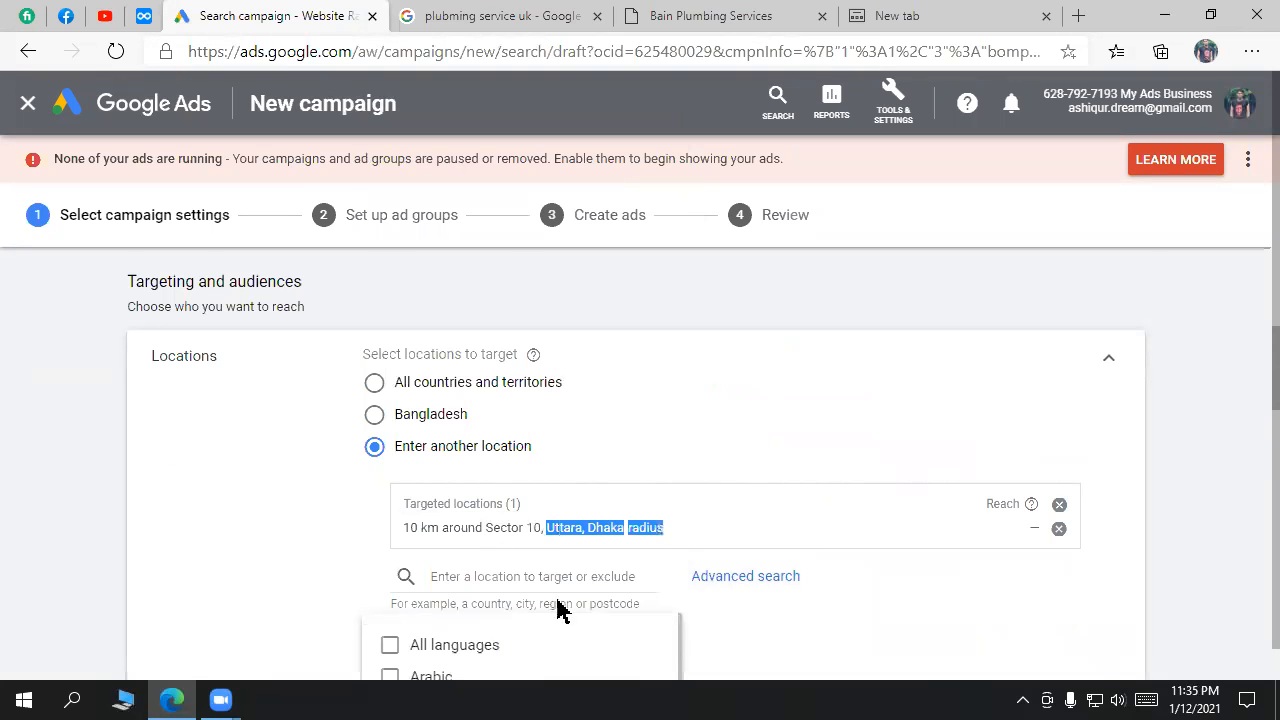
pyautogui.scroll(-5, 555, 610)
pyautogui.click(1245, 551)
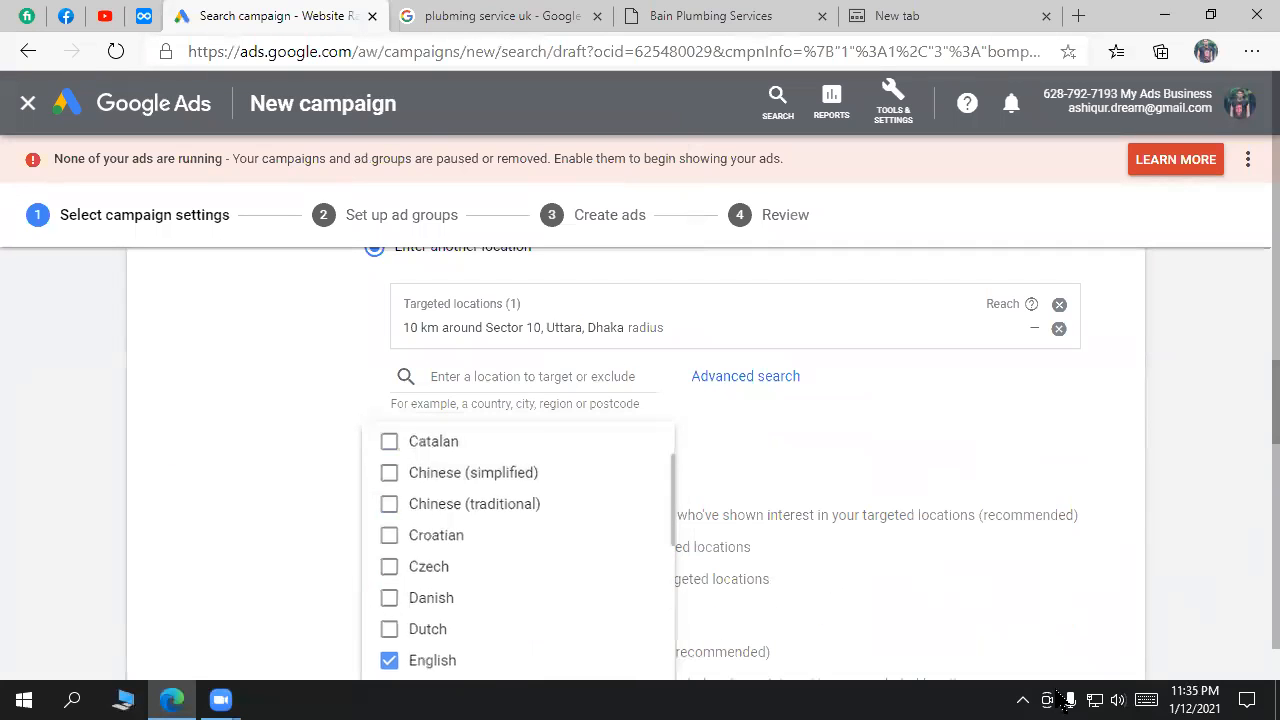
# Step: Remove Bengali and English so the campaign languages read All languages
pyautogui.scroll(-2, 270, 510)
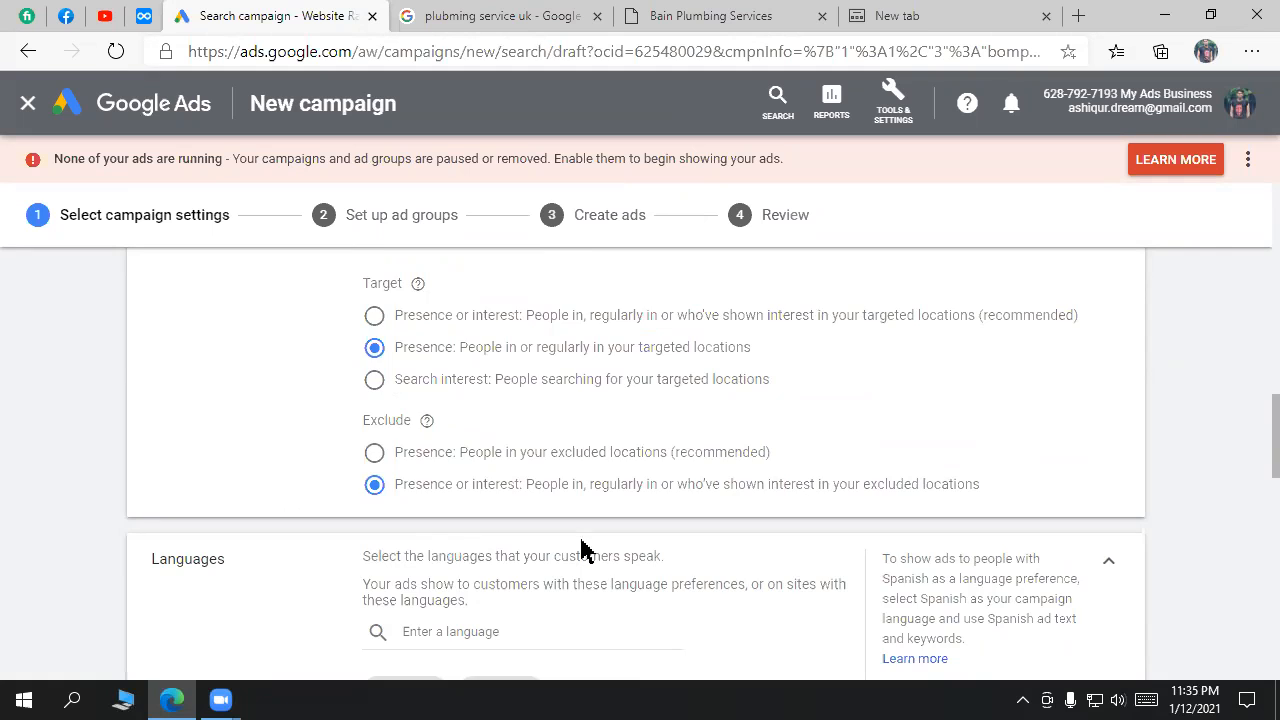
pyautogui.scroll(-2, 600, 558)
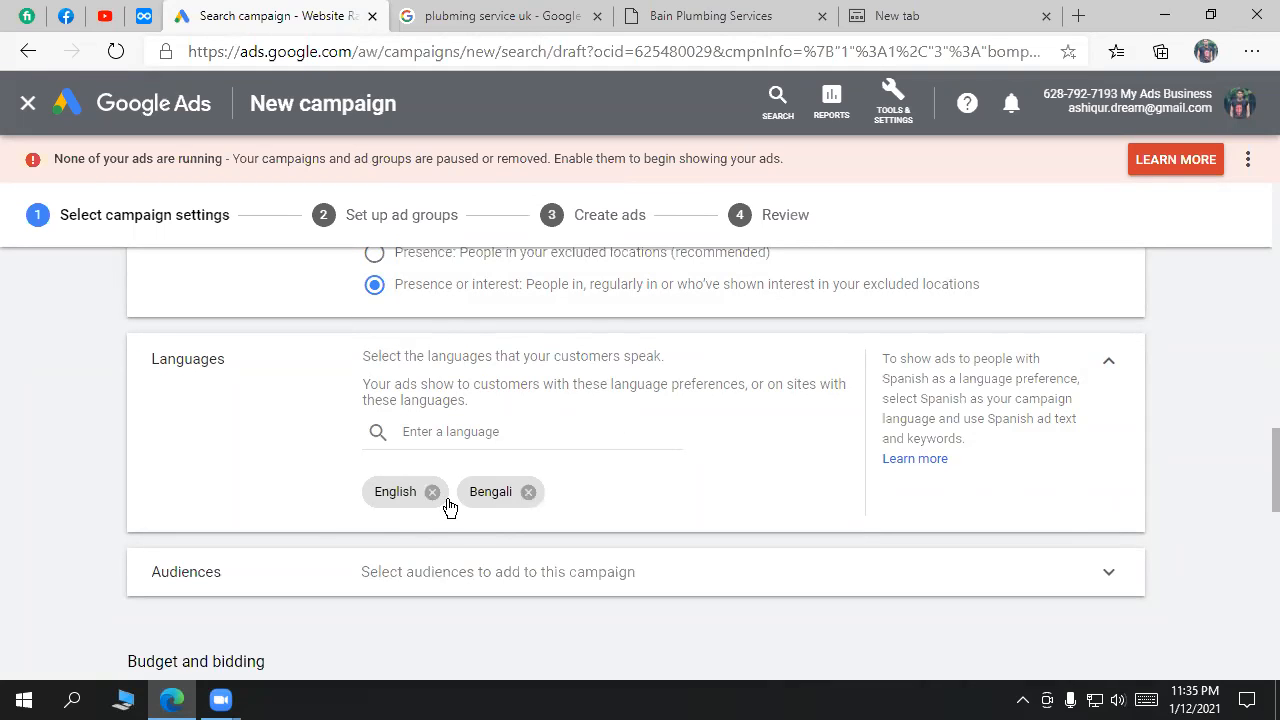
pyautogui.click(528, 492)
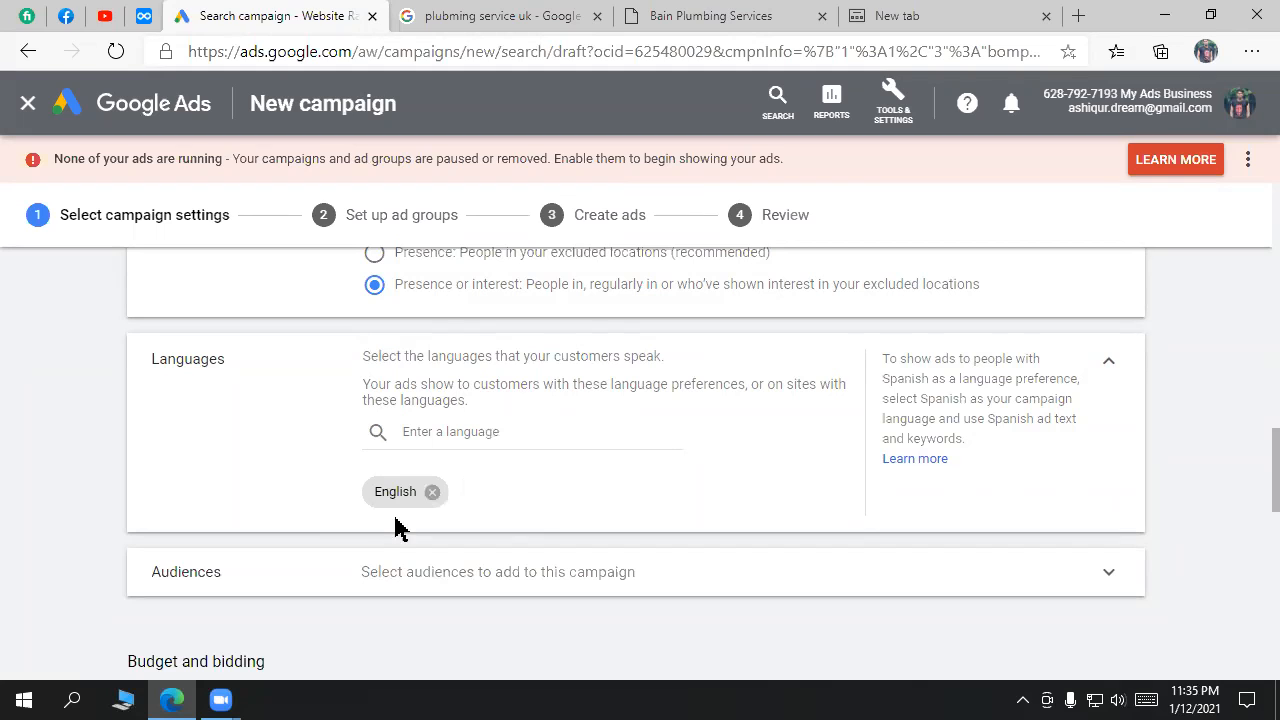
pyautogui.click(432, 492)
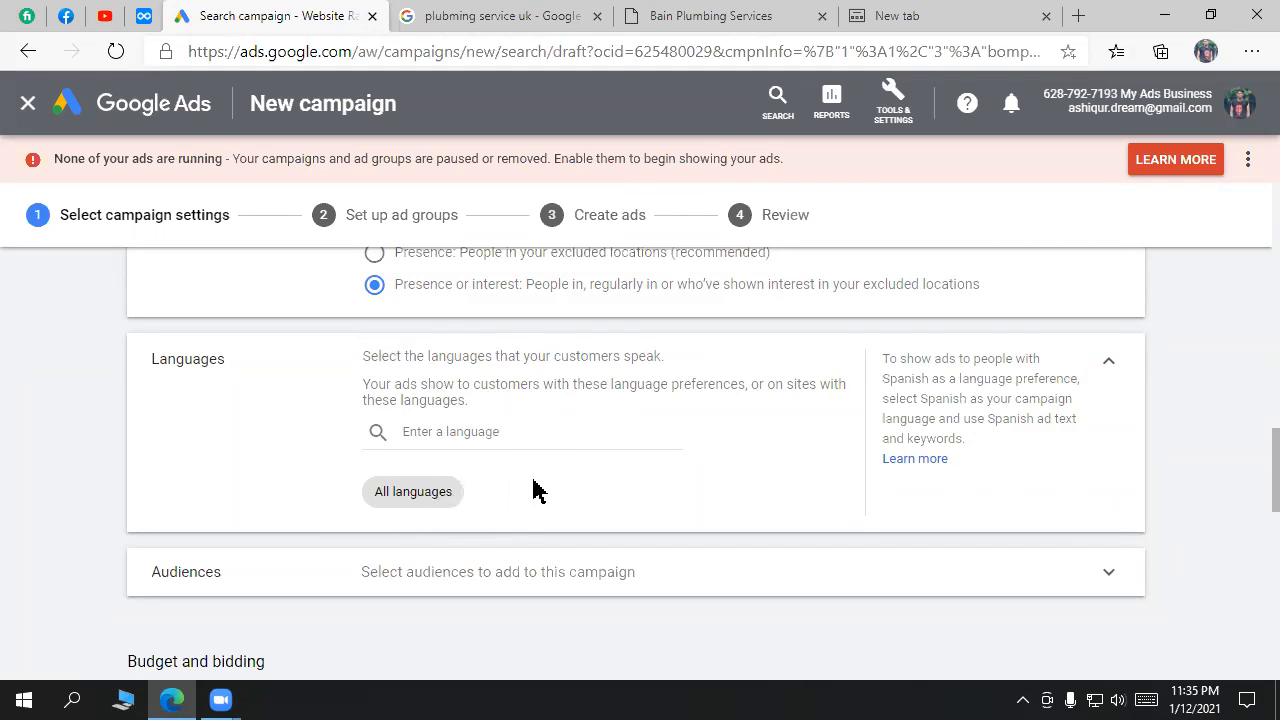
pyautogui.tripleClick(392, 491)
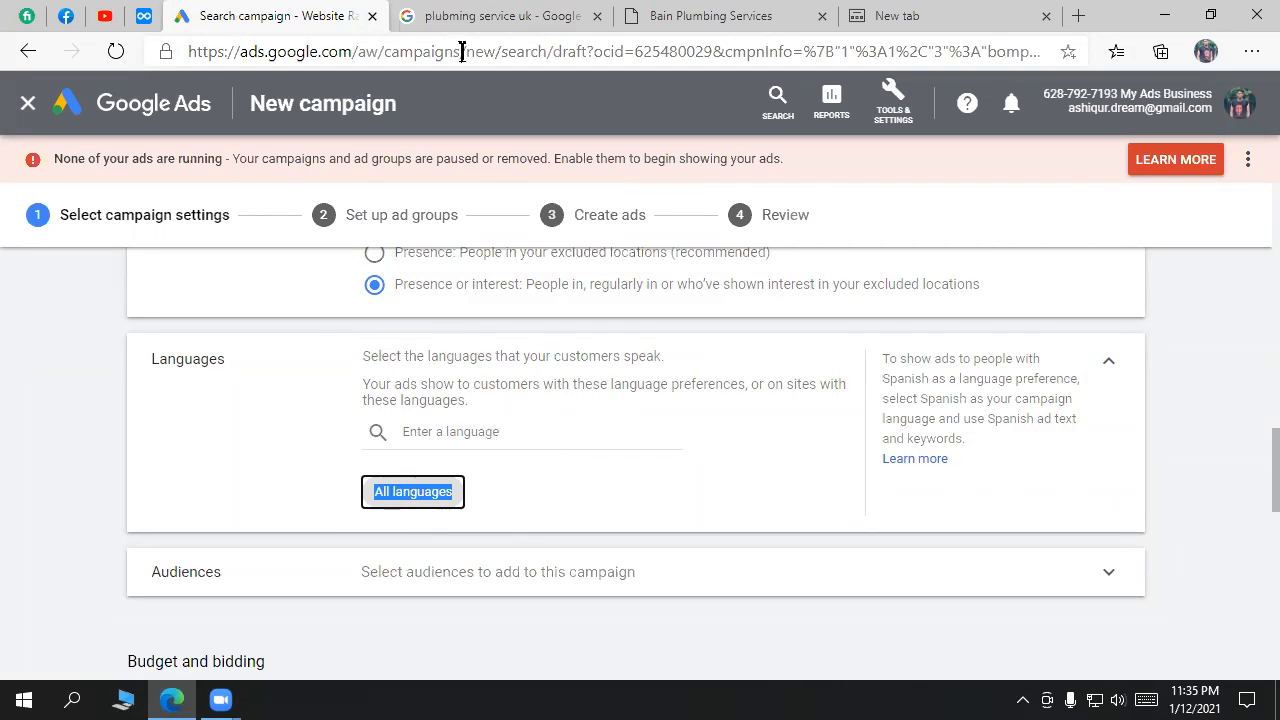
pyautogui.click(466, 14)
pyautogui.scroll(-10, 500, 600)
pyautogui.scroll(-5, 500, 603)
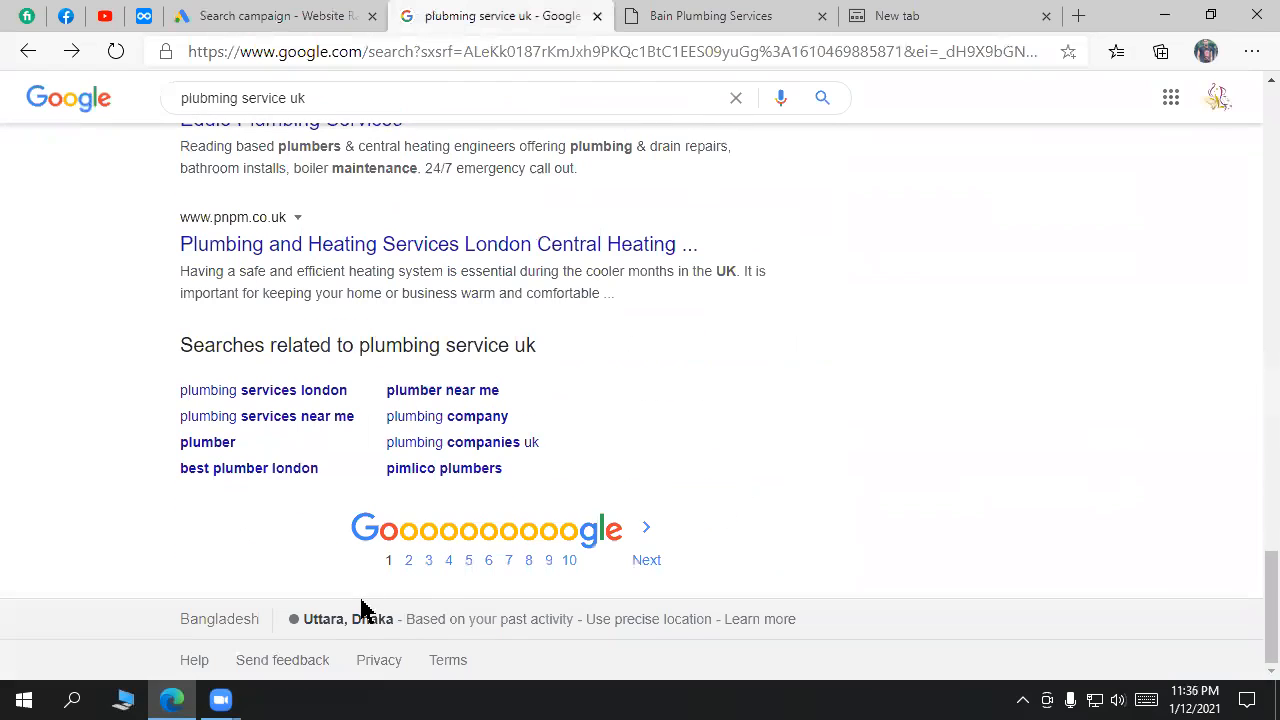
pyautogui.moveTo(395, 619); pyautogui.dragTo(297, 624)
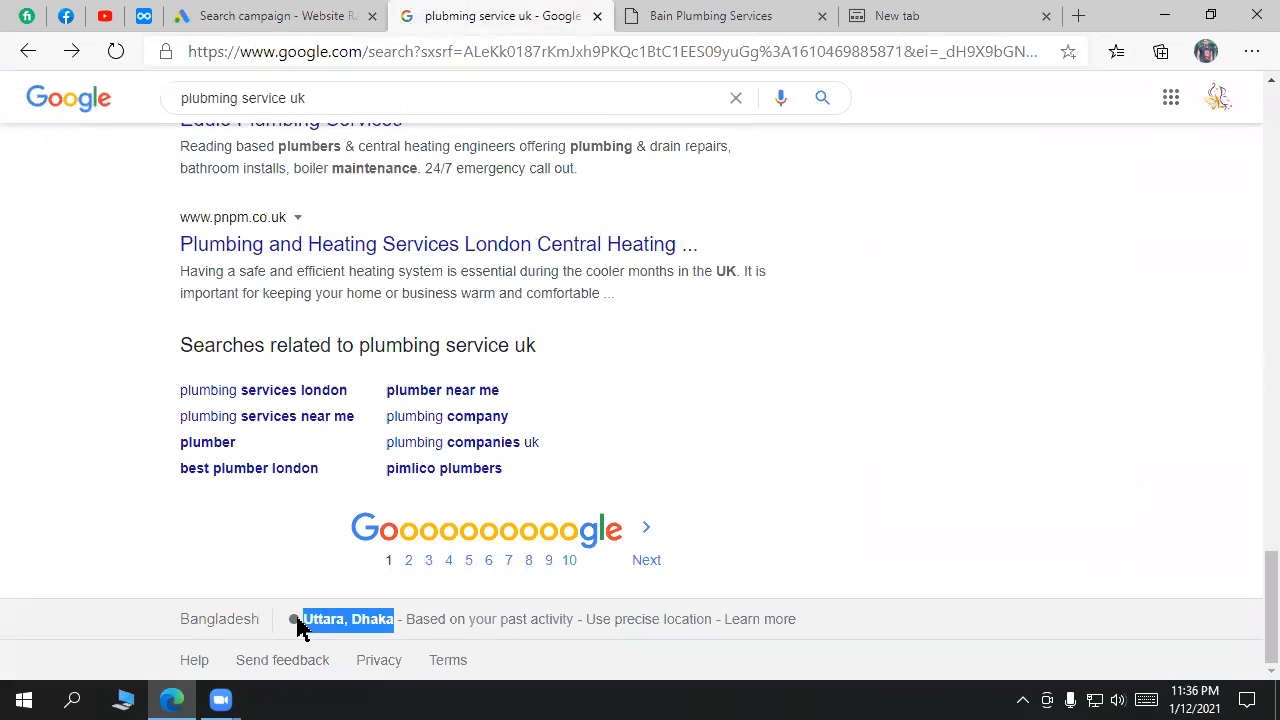
pyautogui.click(271, 8)
pyautogui.tripleClick(424, 487)
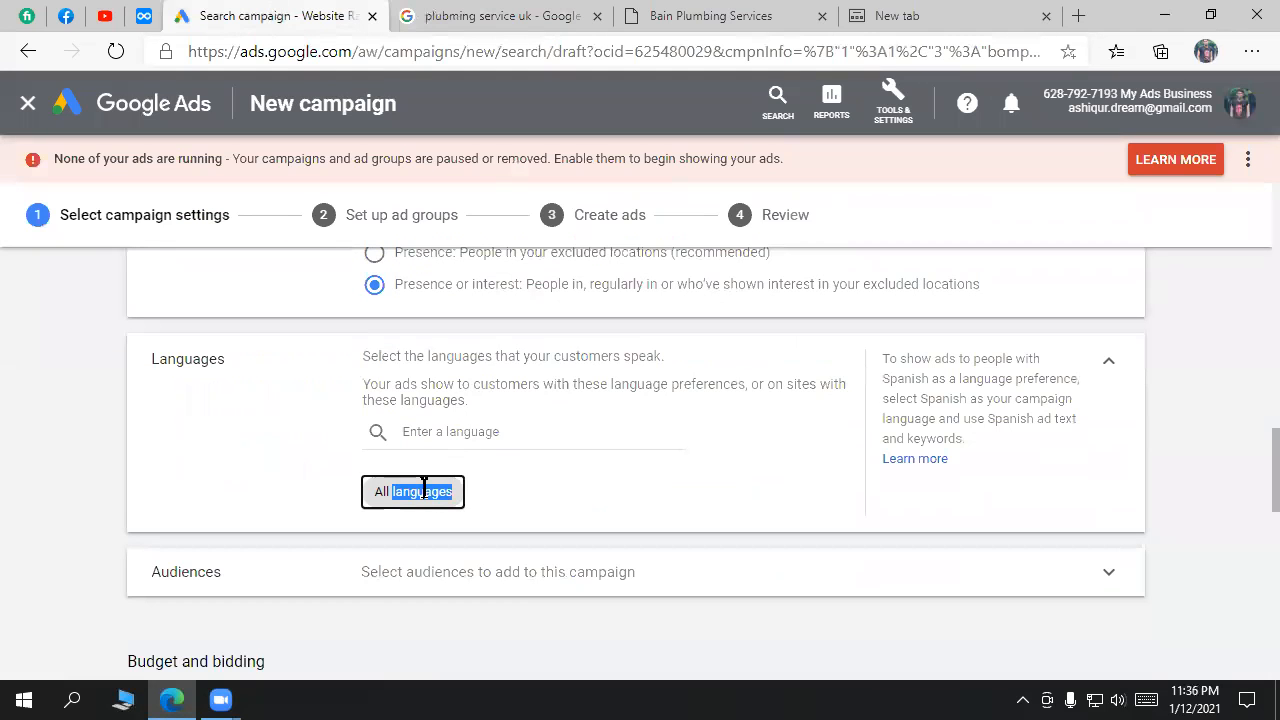
pyautogui.click(495, 428)
pyautogui.click(698, 520)
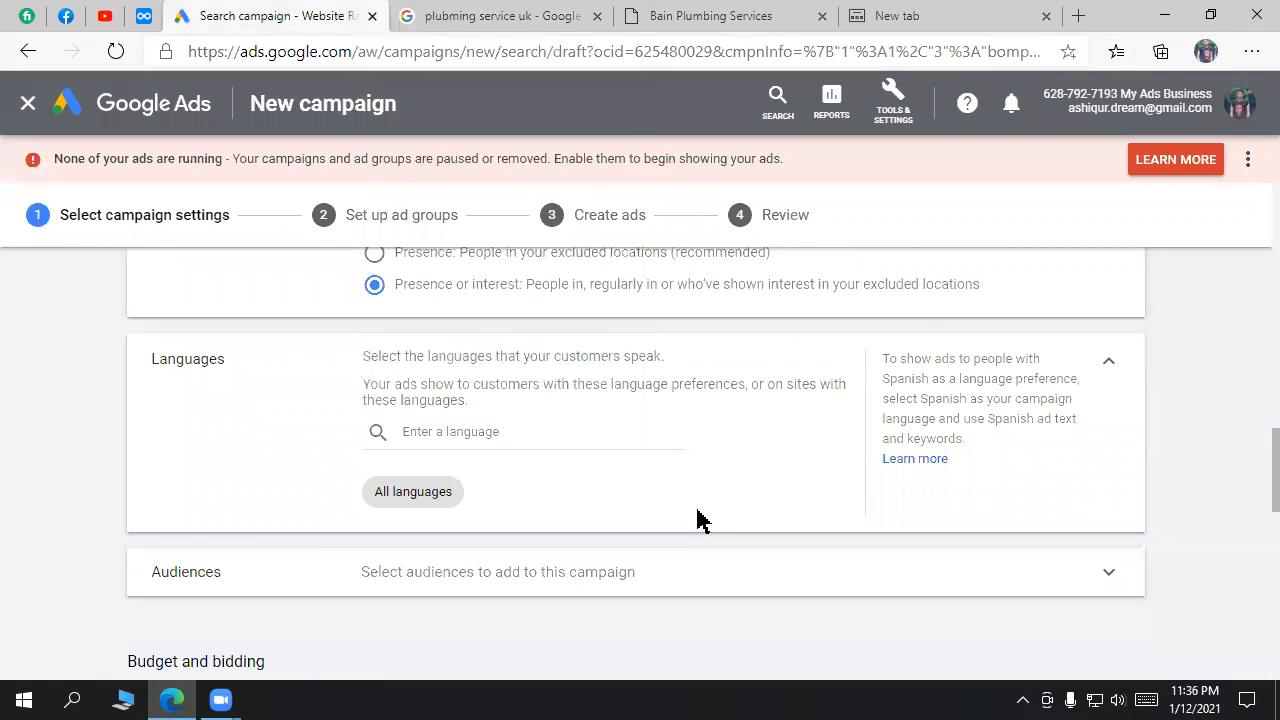
pyautogui.scroll(-1, 698, 520)
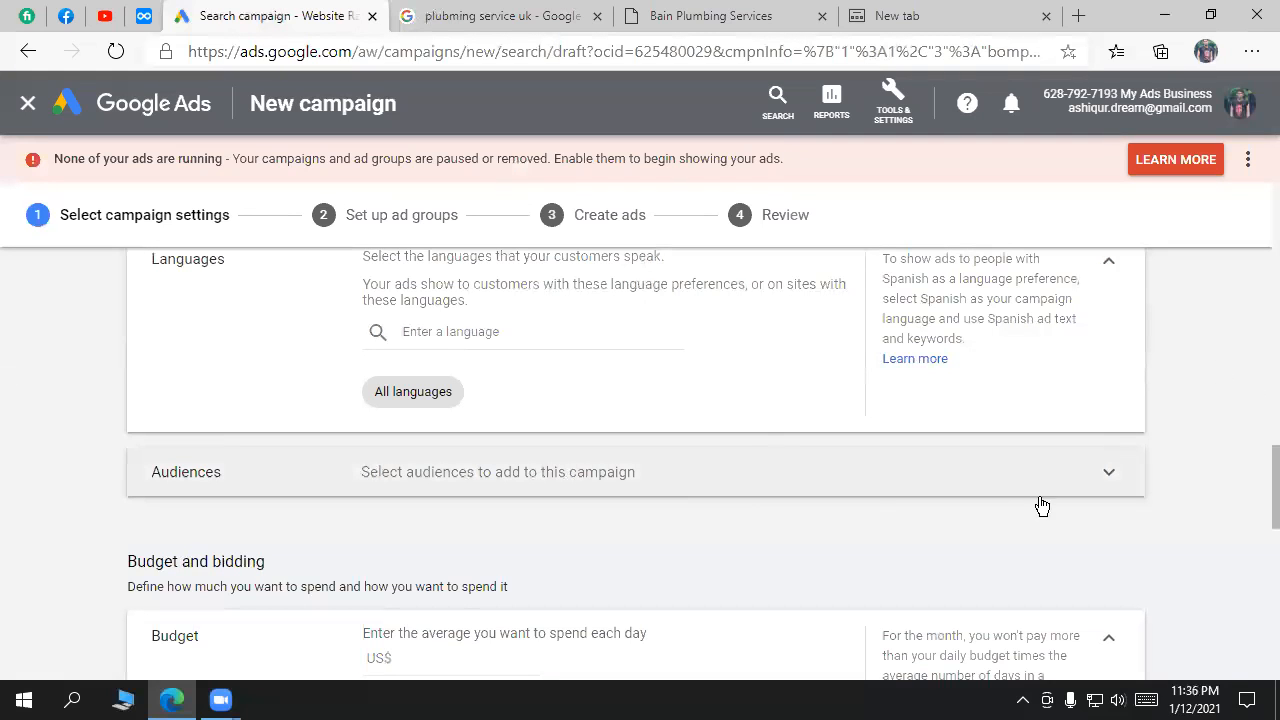
# Step: Expand the Audiences section, then highlight the Bain Plumbing Services ad in the search results
pyautogui.click(758, 454)
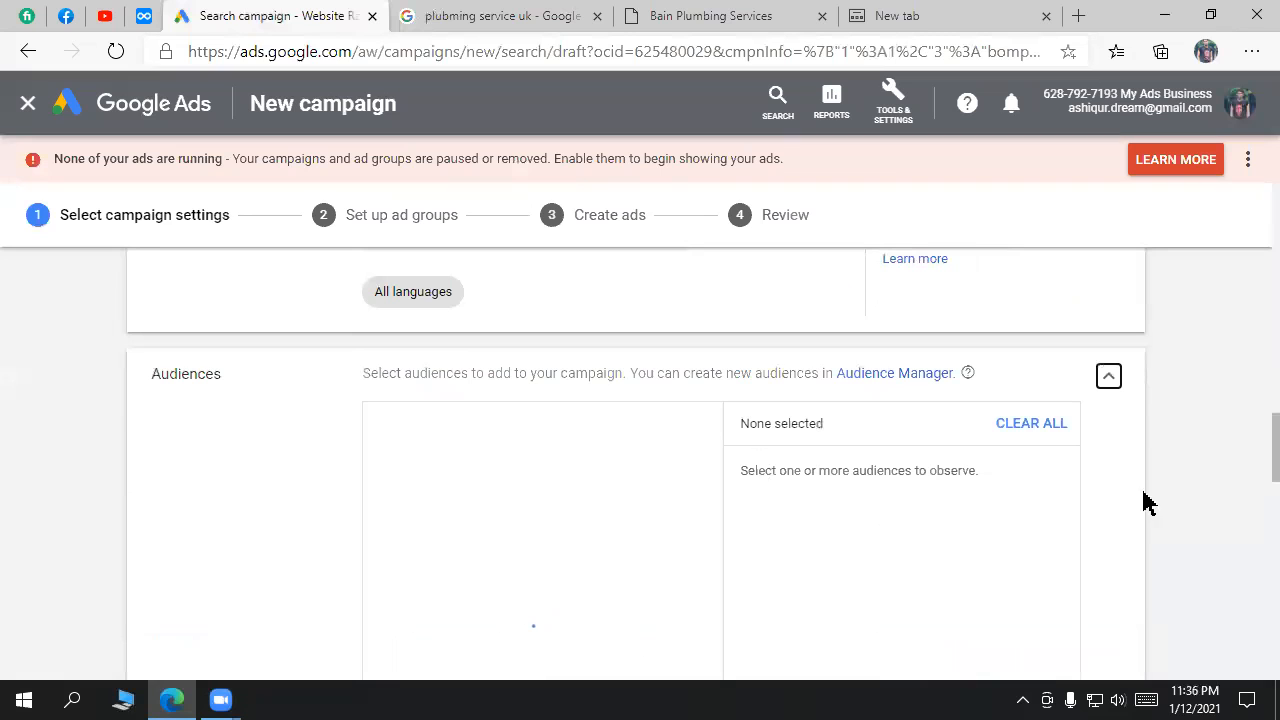
pyautogui.click(563, 14)
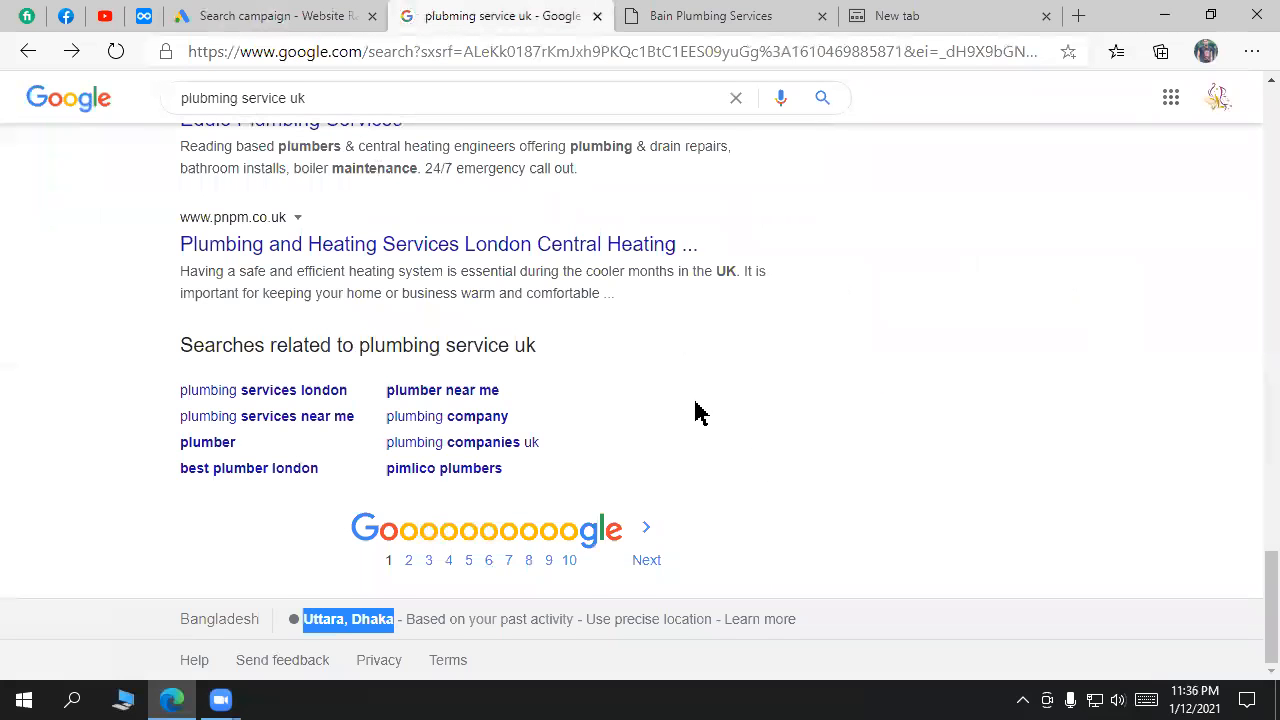
pyautogui.scroll(10, 700, 413)
pyautogui.scroll(10, 700, 413)
pyautogui.moveTo(677, 349); pyautogui.dragTo(138, 365)
# Step: Highlight the Bain ad text again, then return to the Google Ads campaign settings
pyautogui.click(277, 14)
pyautogui.click(486, 14)
pyautogui.click(710, 388)
pyautogui.moveTo(710, 388); pyautogui.dragTo(660, 362)
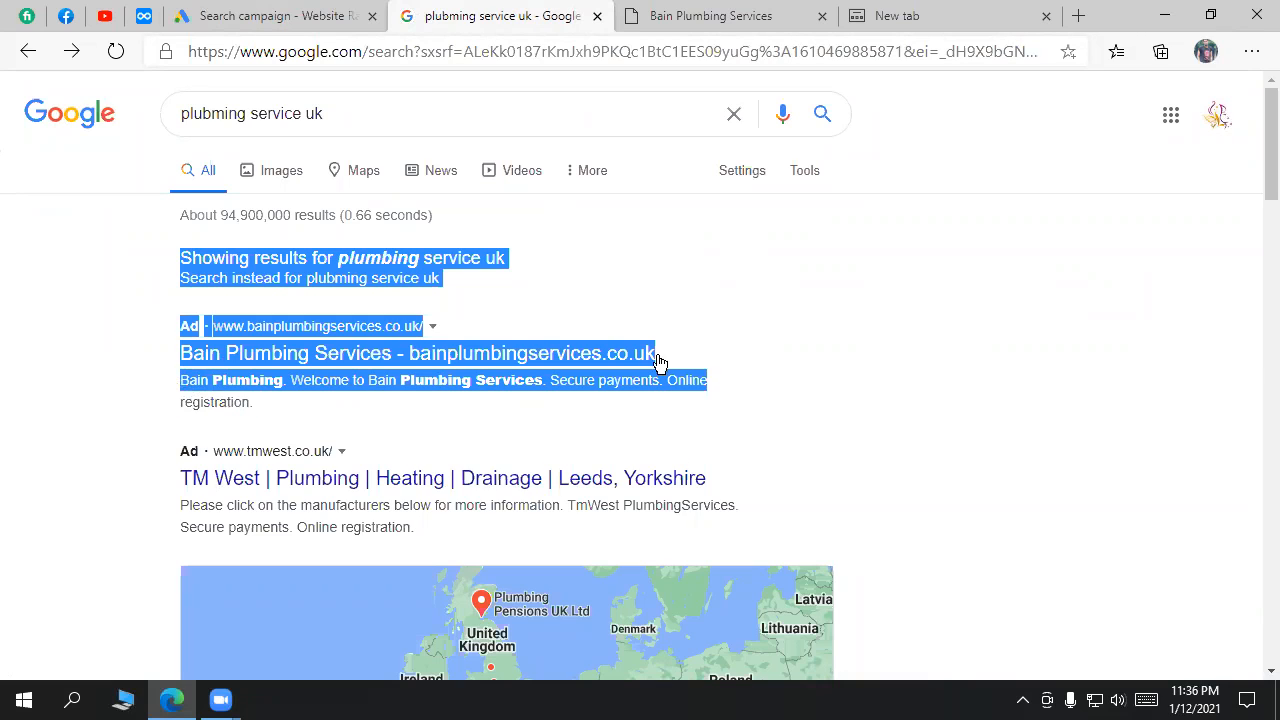
pyautogui.click(917, 392)
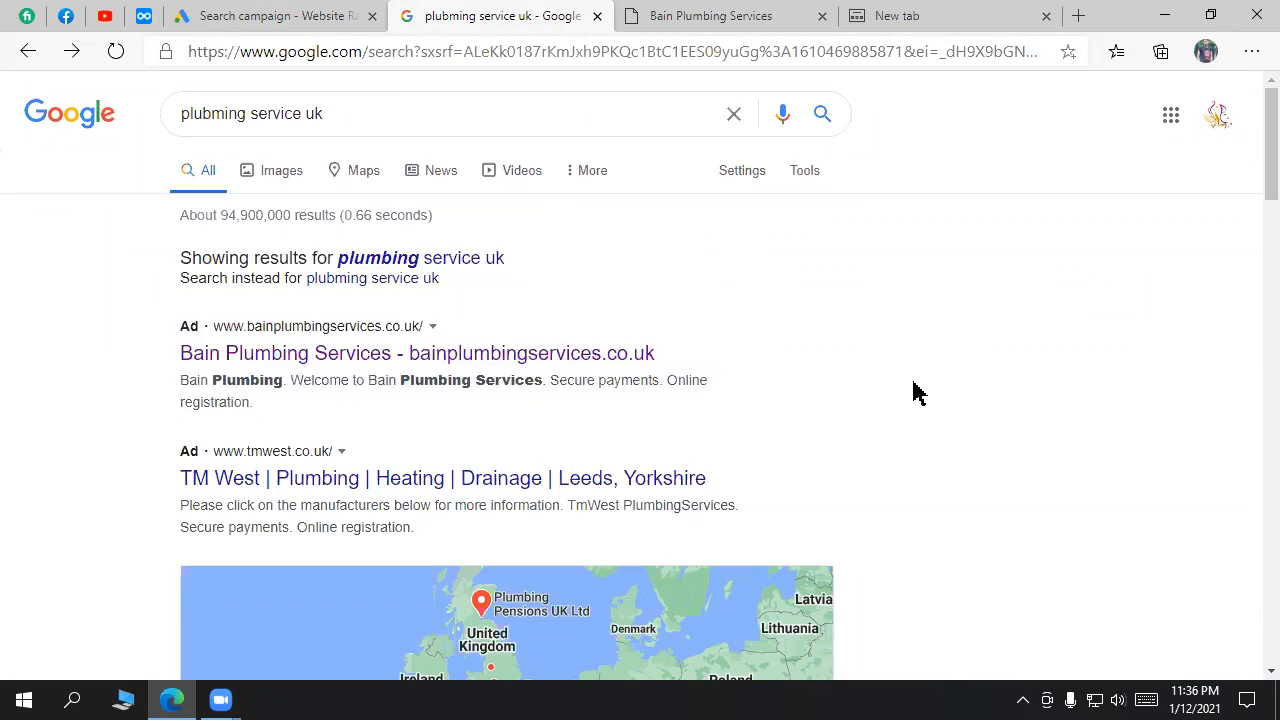
pyautogui.click(286, 14)
pyautogui.scroll(-3, 574, 523)
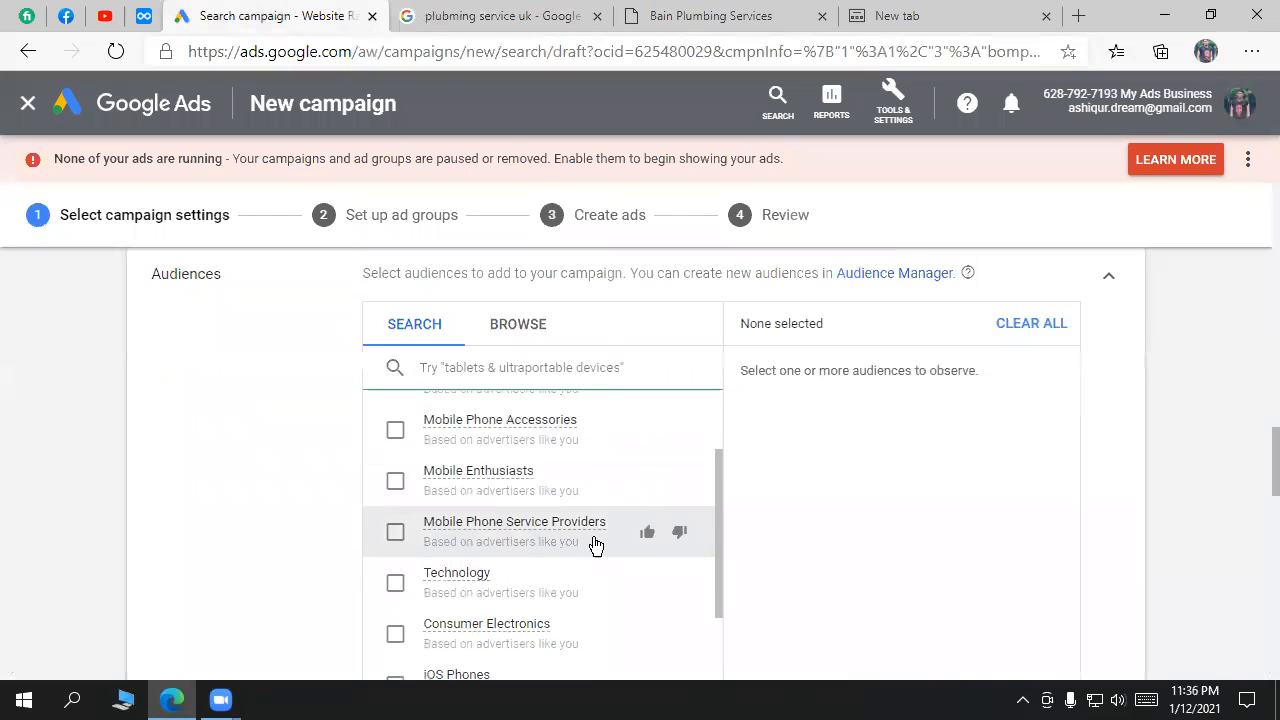
pyautogui.scroll(1, 1190, 457)
pyautogui.scroll(1, 1192, 454)
pyautogui.scroll(-1, 1203, 480)
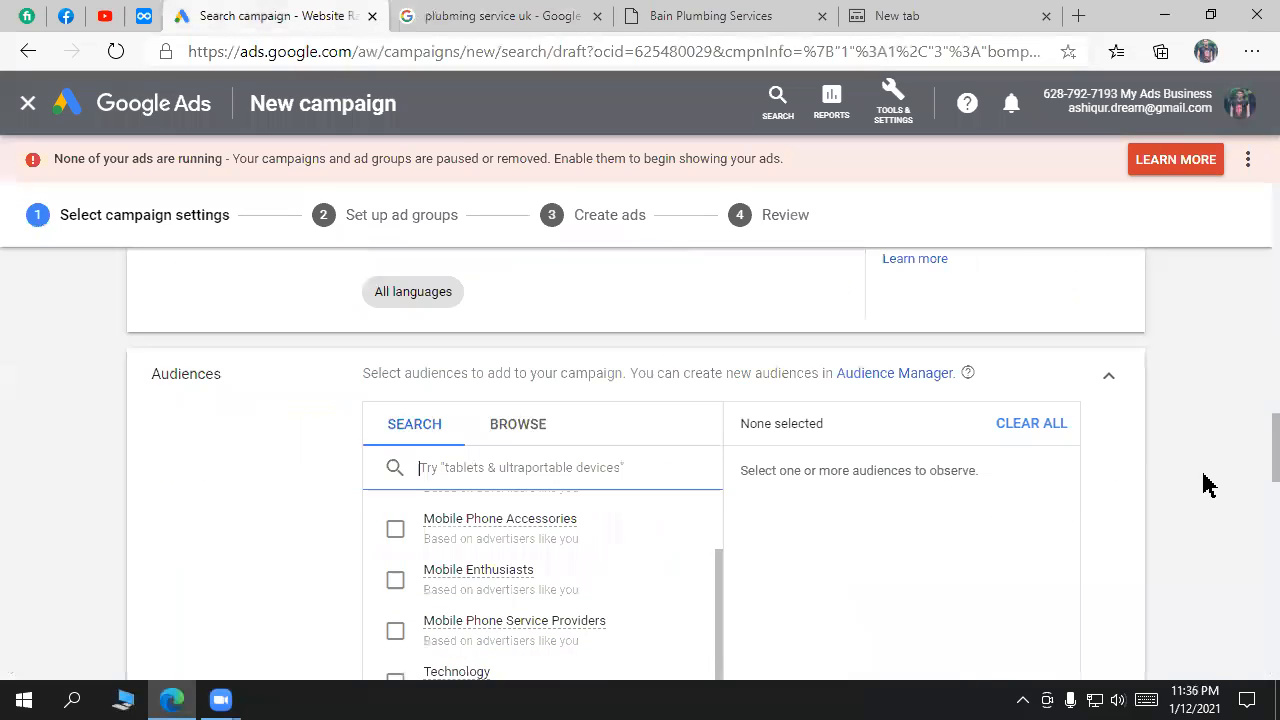
pyautogui.scroll(-1, 571, 591)
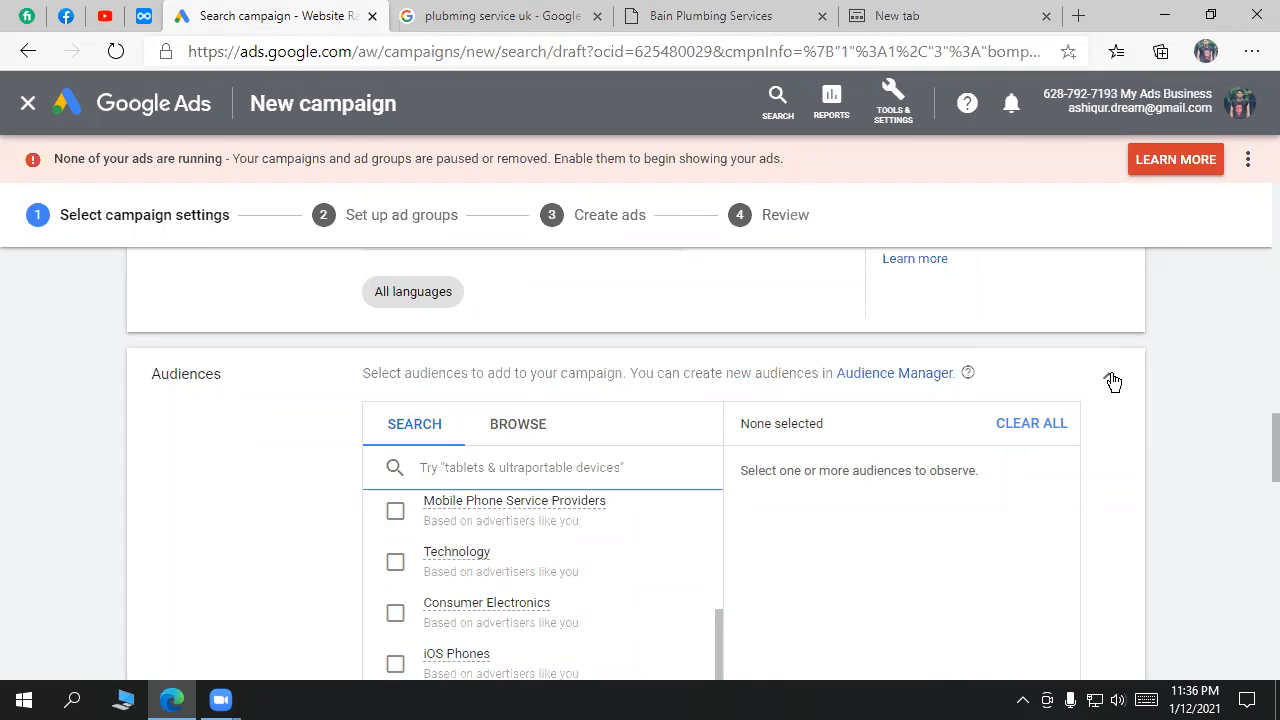
pyautogui.click(509, 14)
pyautogui.moveTo(323, 113); pyautogui.dragTo(175, 116)
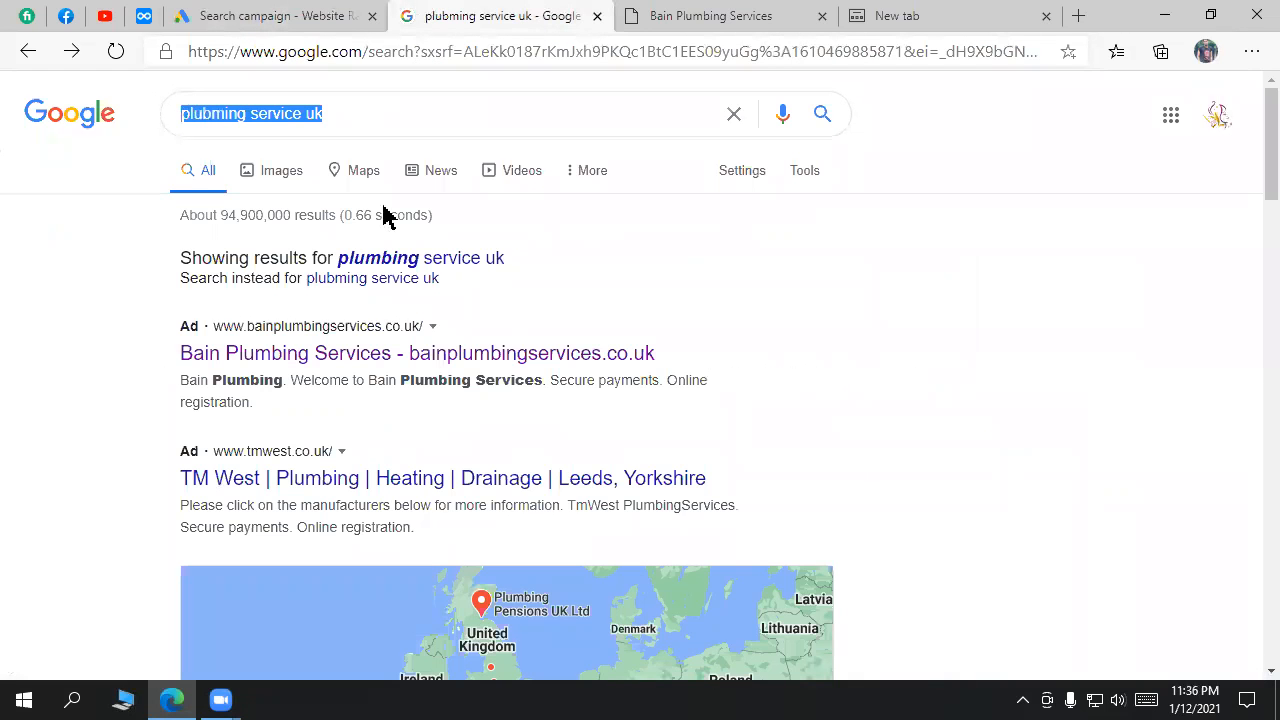
pyautogui.scroll(-8, 860, 390)
pyautogui.scroll(-10, 873, 417)
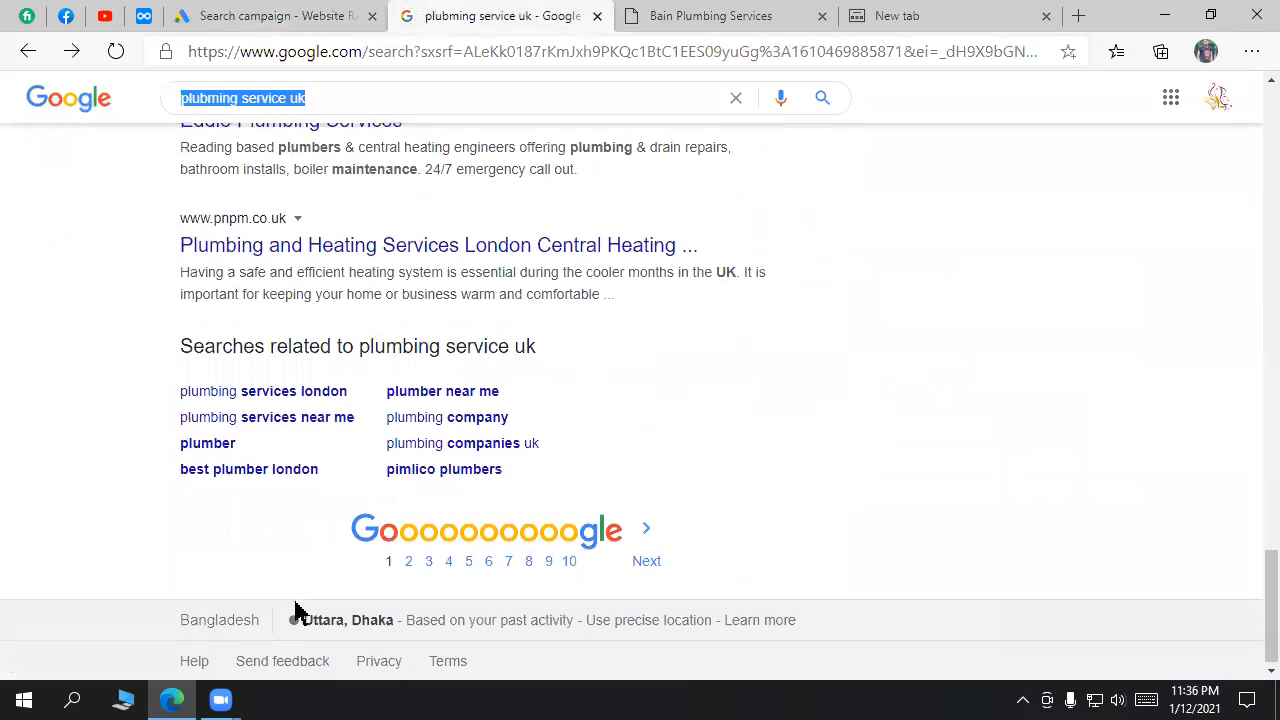
pyautogui.scroll(1, 940, 228)
pyautogui.scroll(15, 437, 177)
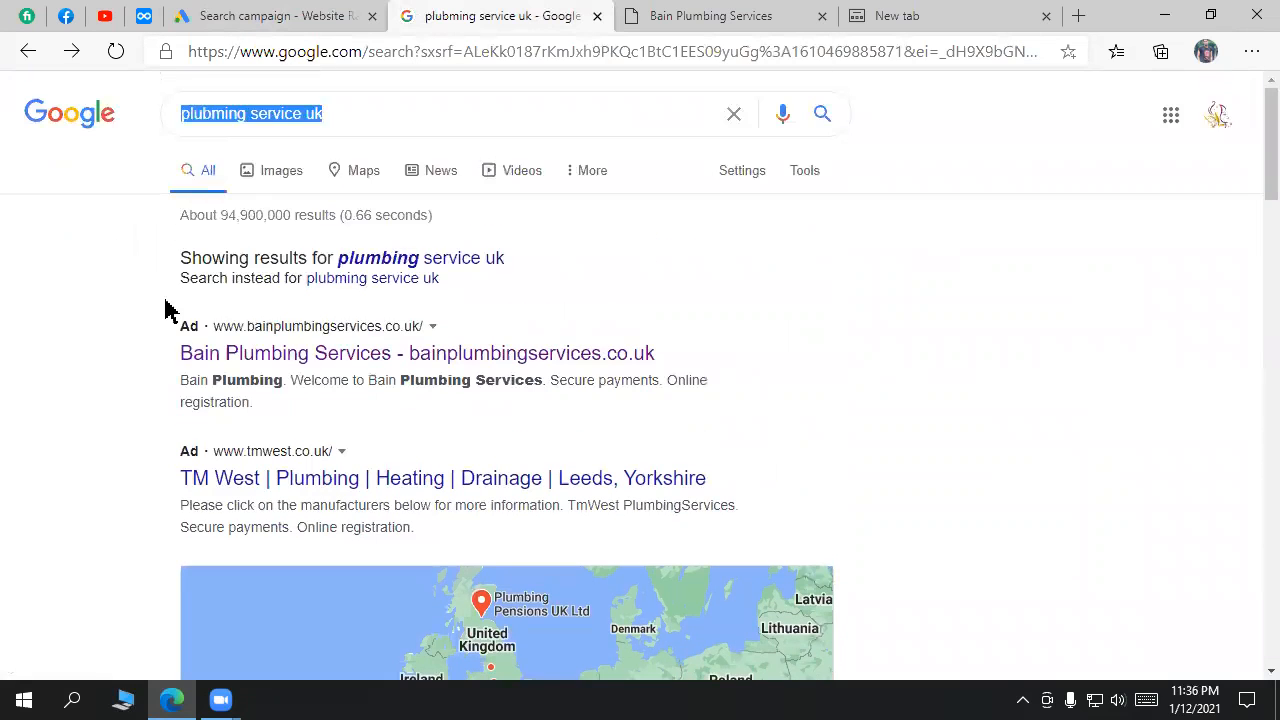
pyautogui.click(300, 14)
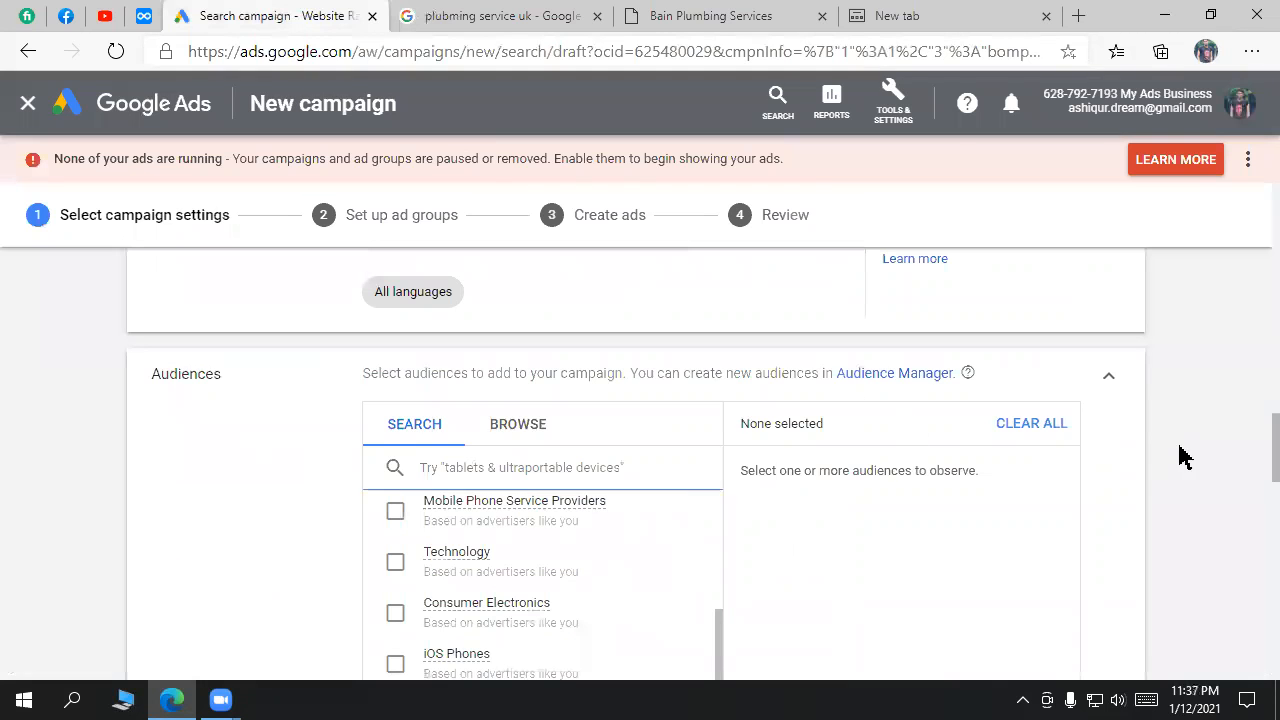
pyautogui.scroll(-5, 477, 583)
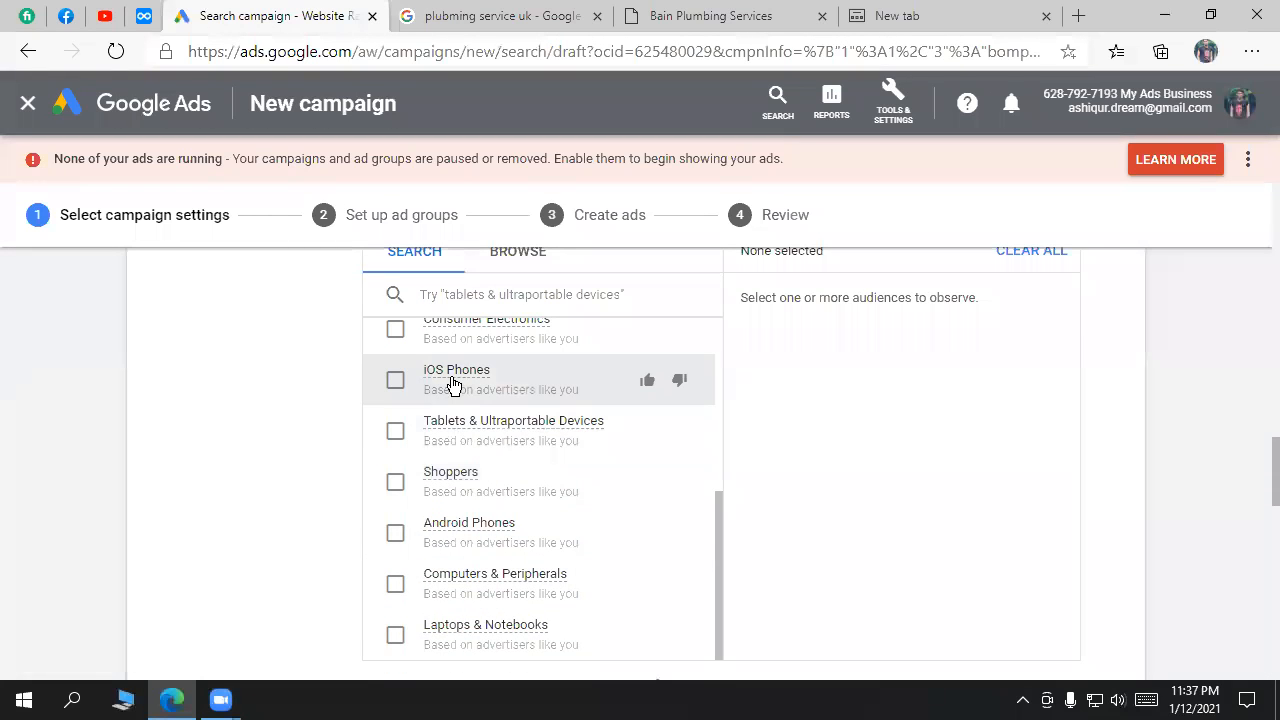
pyautogui.moveTo(491, 388)
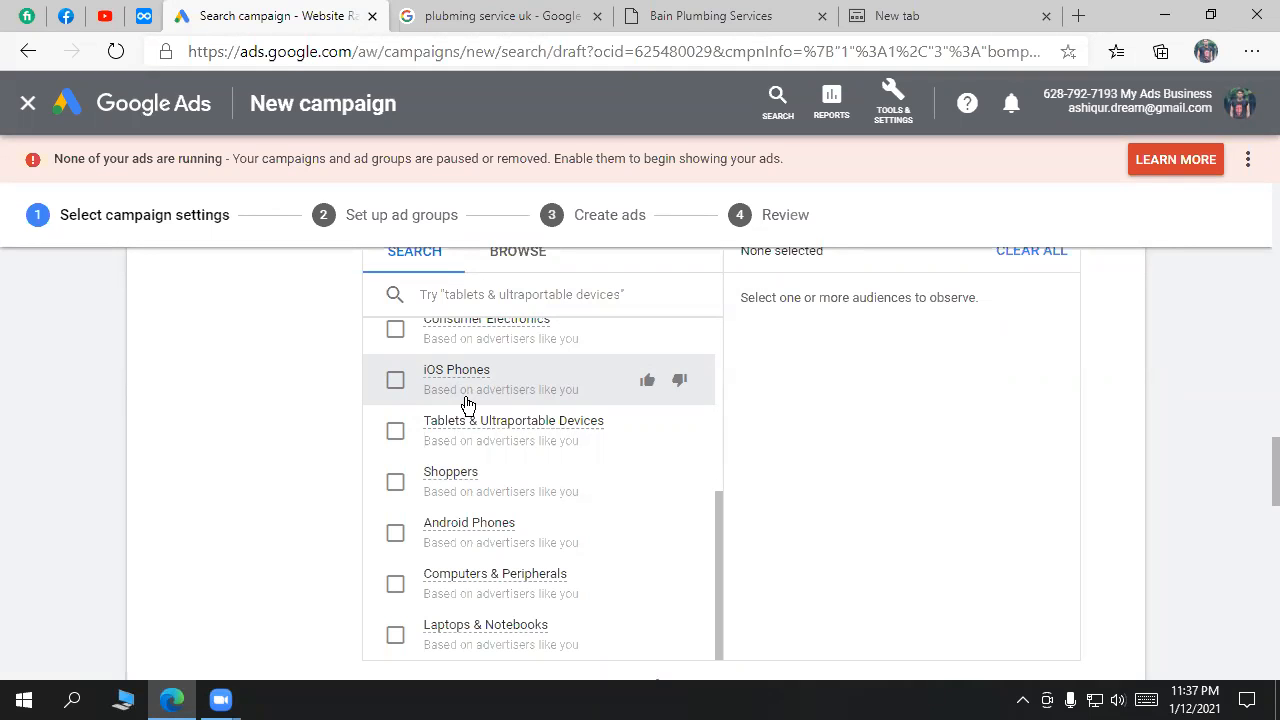
# Step: Collapse the Audiences card so the campaign keeps no audiences added
pyautogui.scroll(3, 566, 403)
pyautogui.scroll(-5, 594, 509)
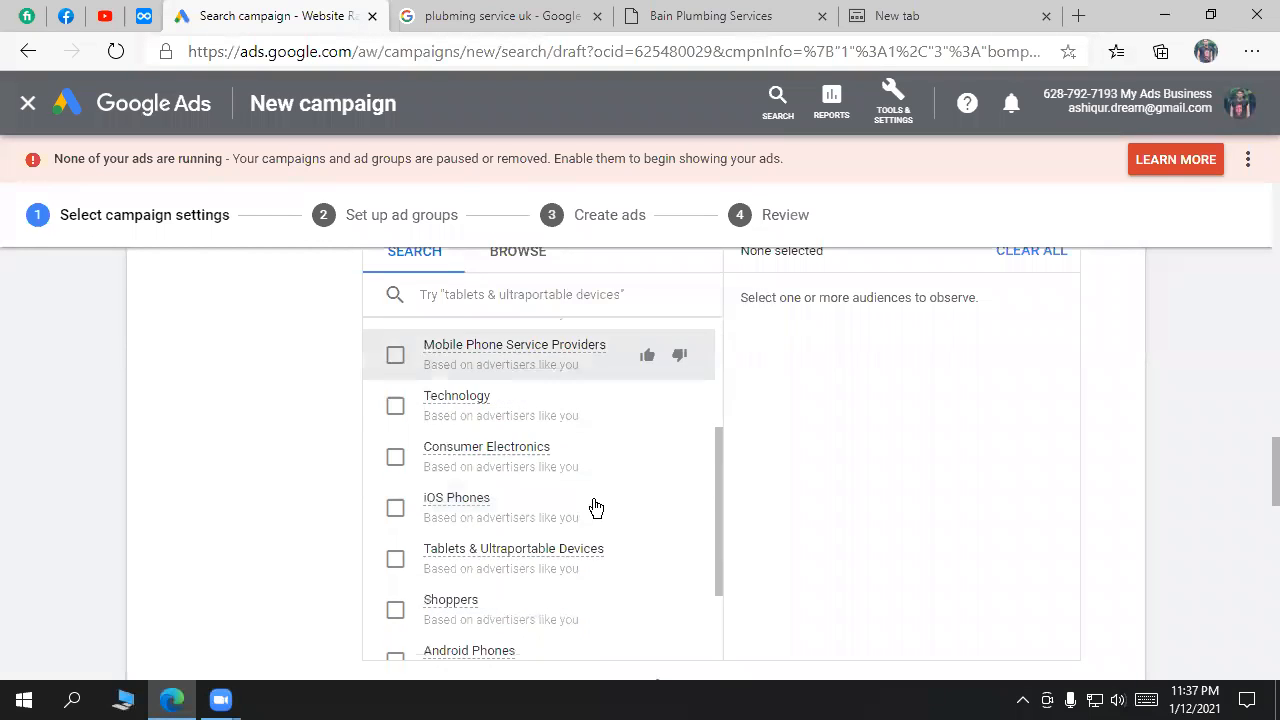
pyautogui.scroll(1, 594, 535)
pyautogui.scroll(5, 560, 449)
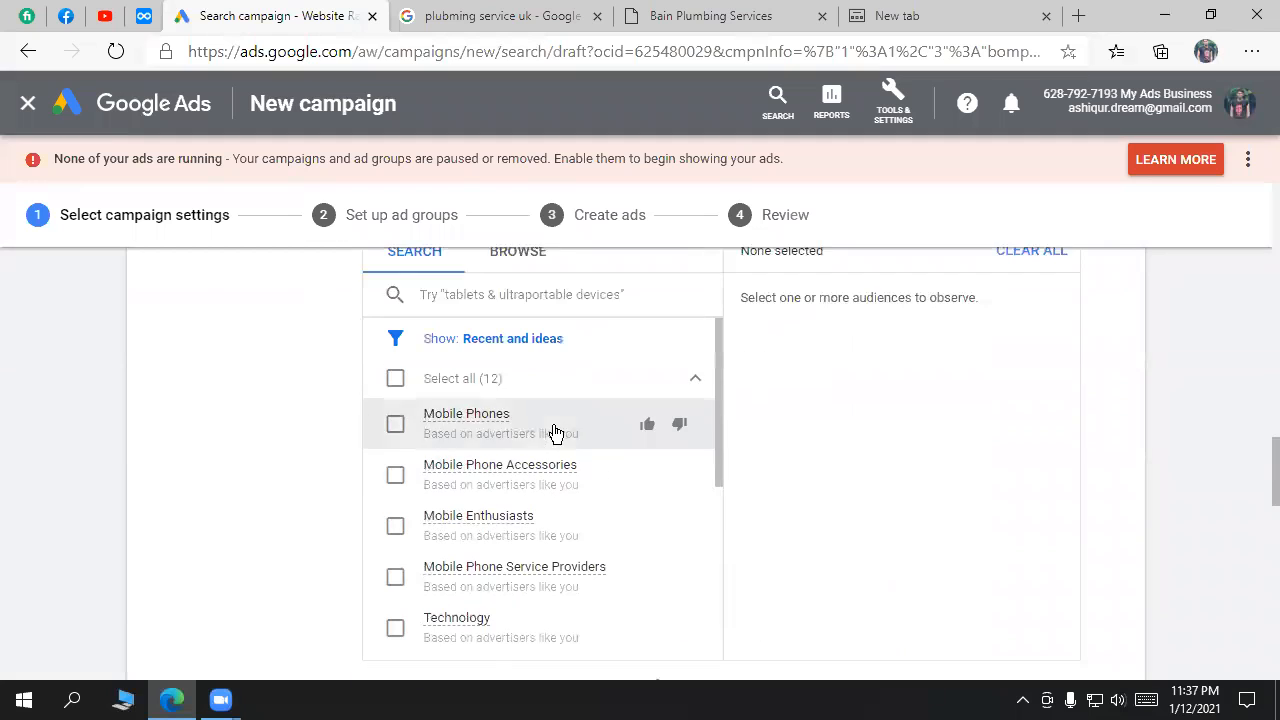
pyautogui.scroll(1, 866, 398)
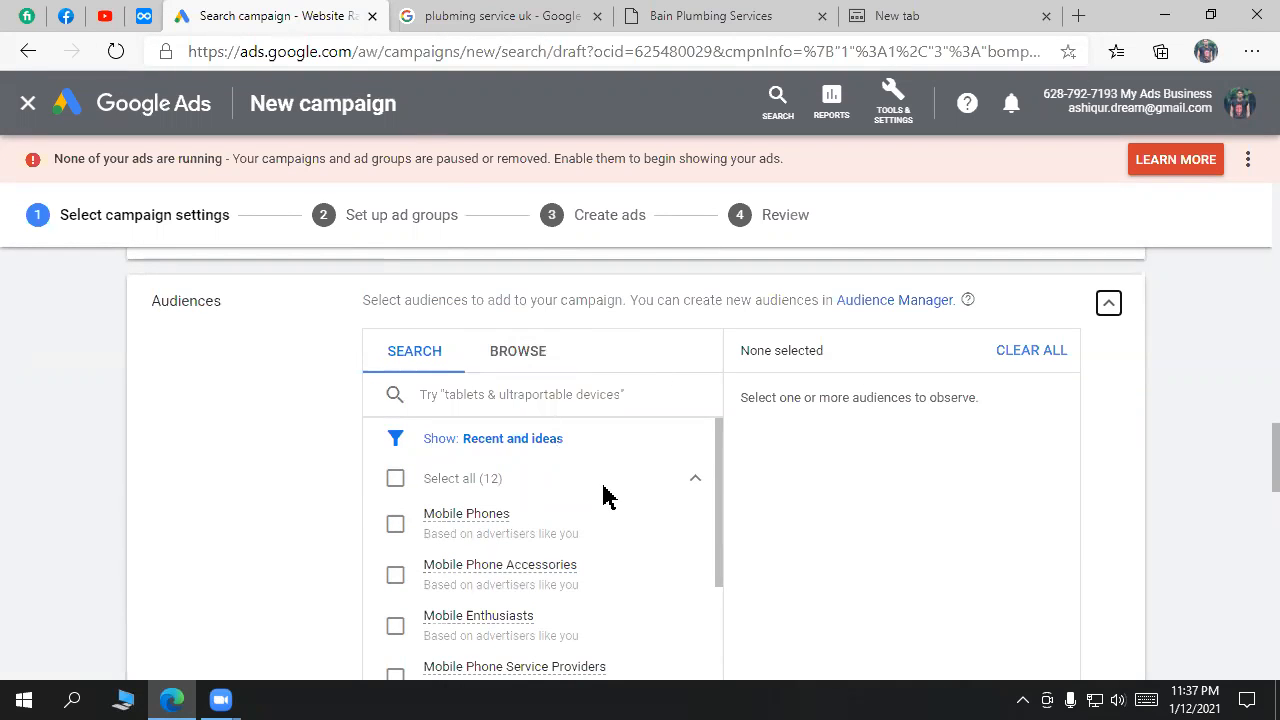
pyautogui.scroll(-1, 1214, 530)
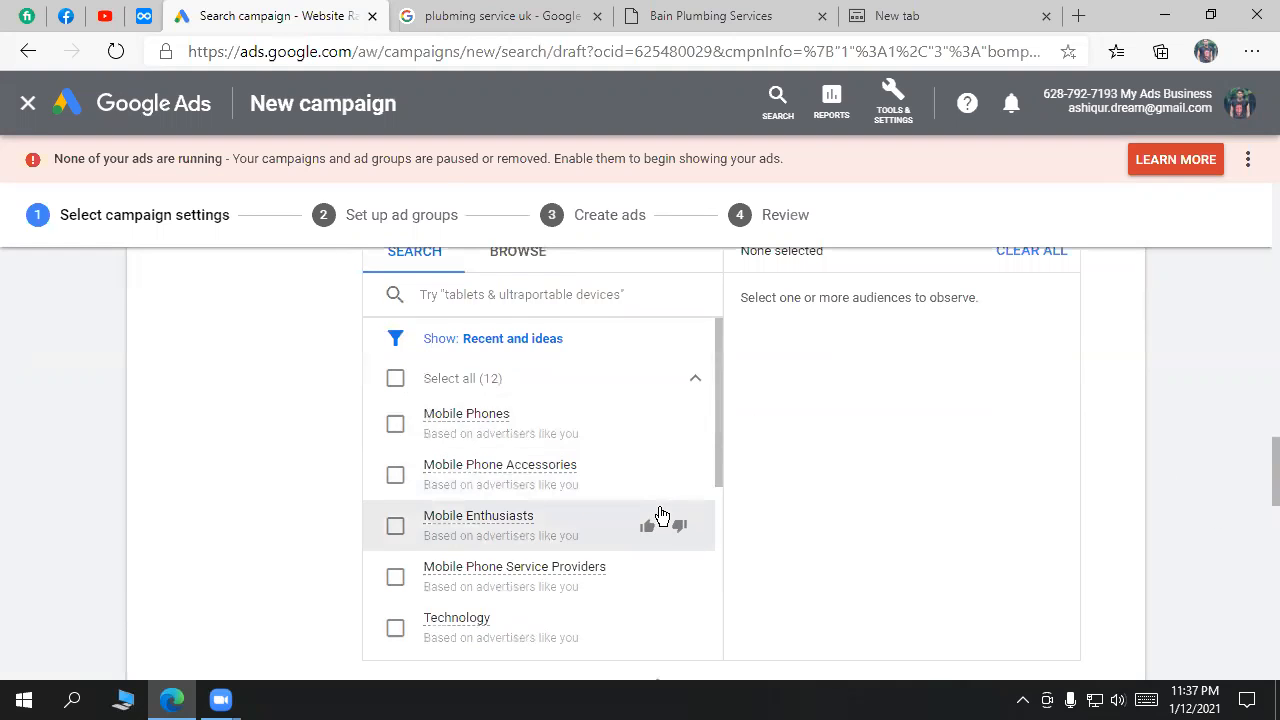
pyautogui.scroll(-4, 660, 529)
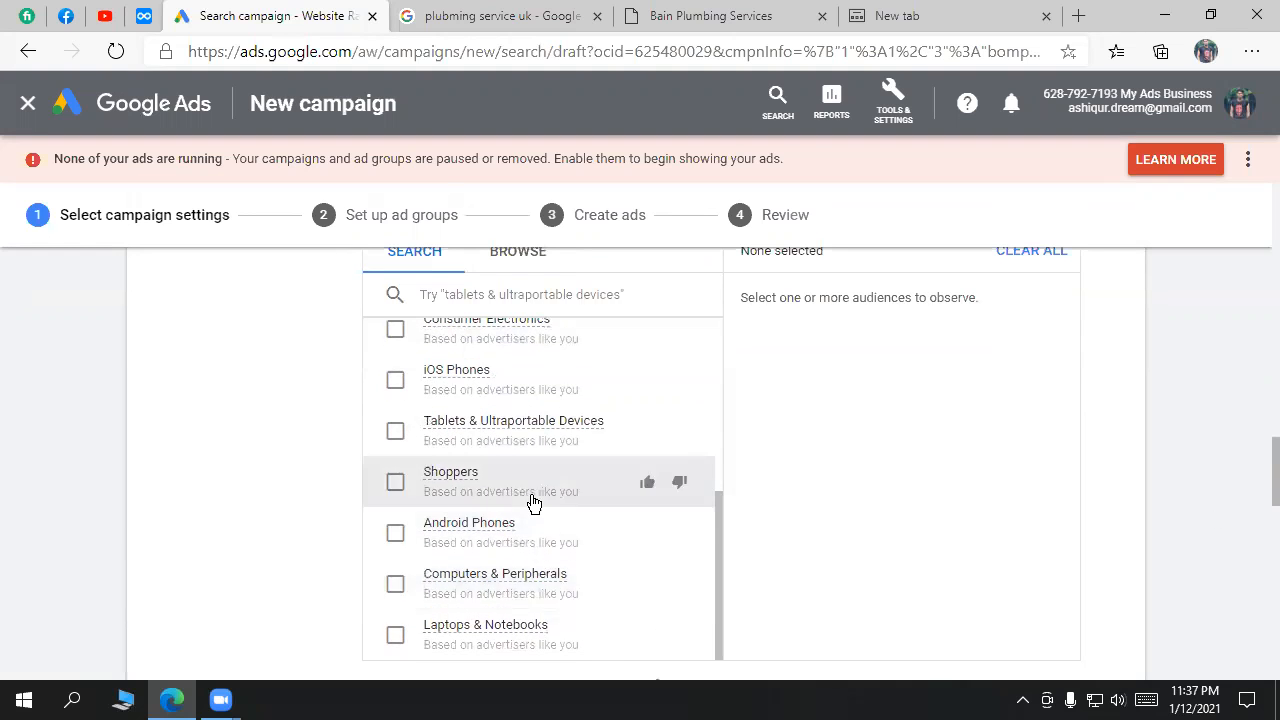
pyautogui.scroll(4, 540, 490)
pyautogui.scroll(3, 872, 314)
pyautogui.moveTo(229, 505); pyautogui.dragTo(176, 499)
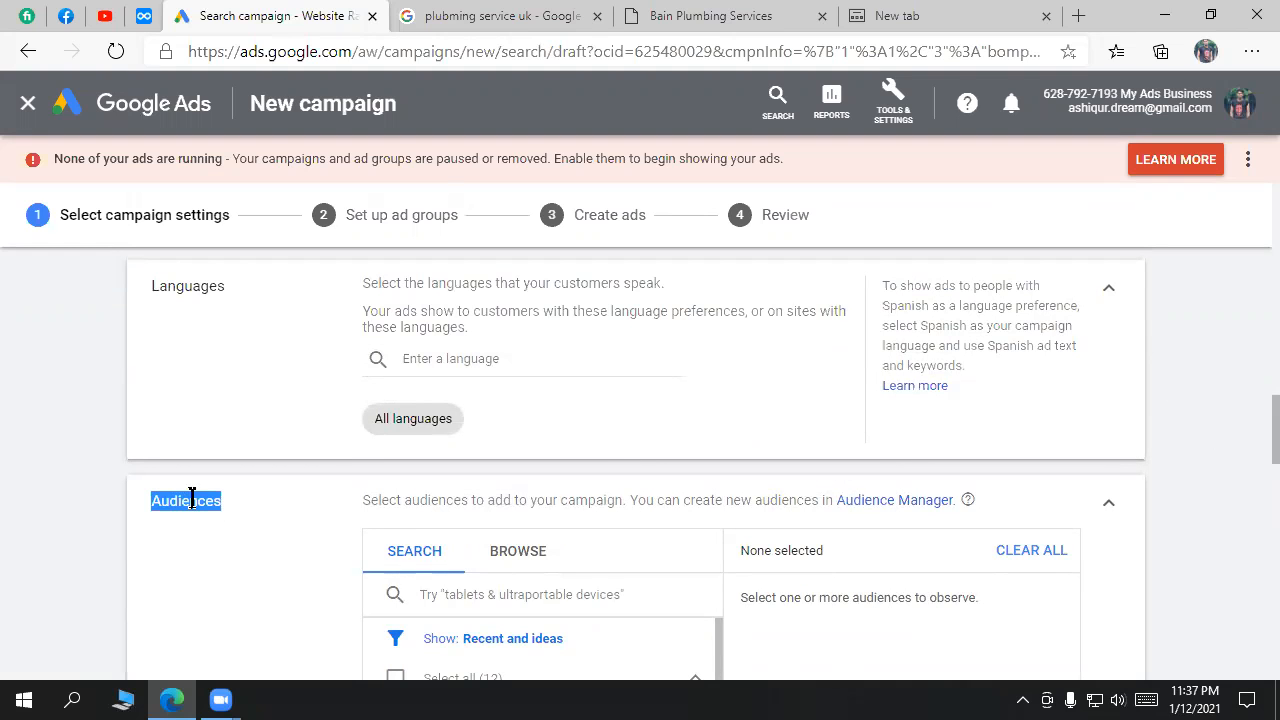
pyautogui.click(1109, 510)
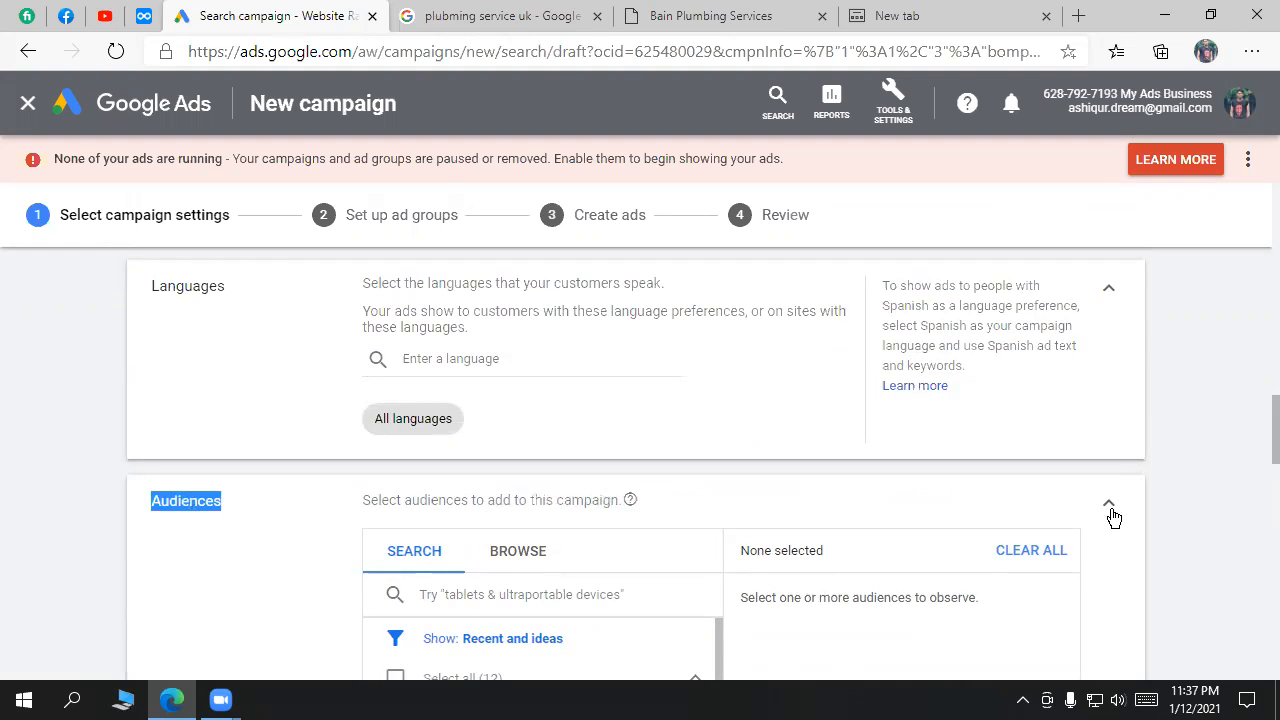
# Step: Point out the still-empty US$ daily budget field under Budget and bidding
pyautogui.scroll(-1, 1180, 522)
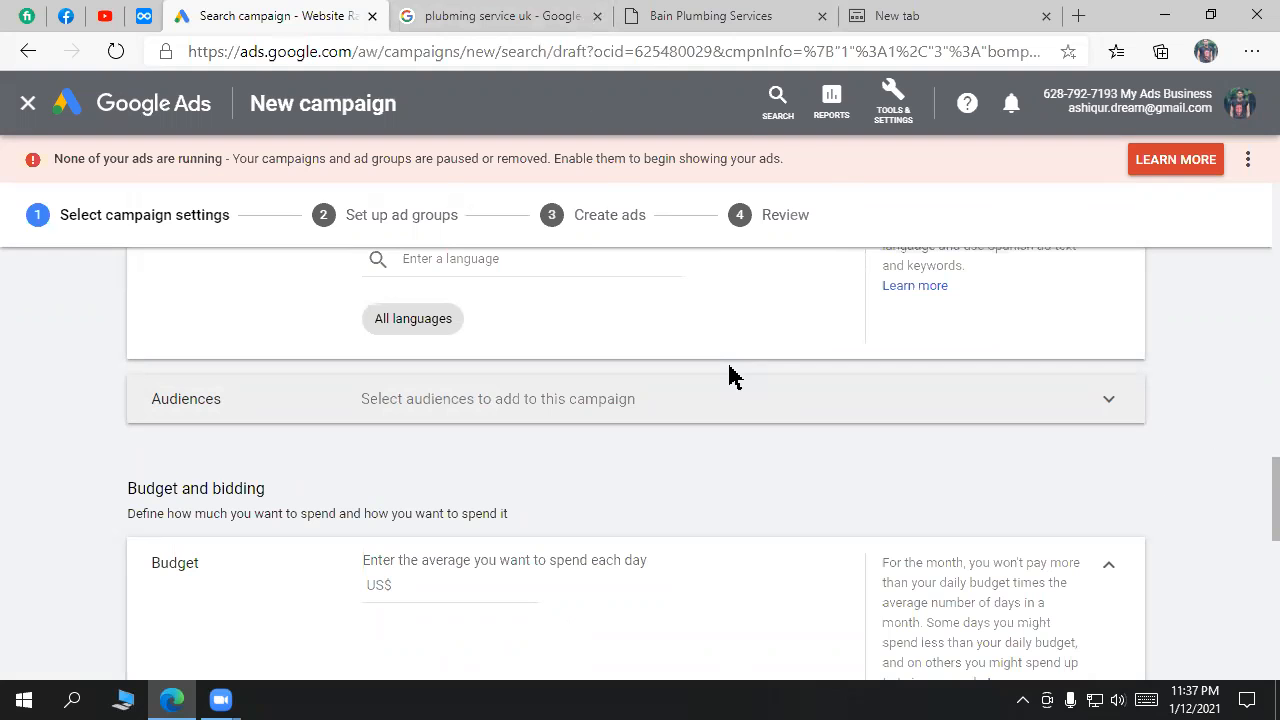
pyautogui.scroll(5, 723, 309)
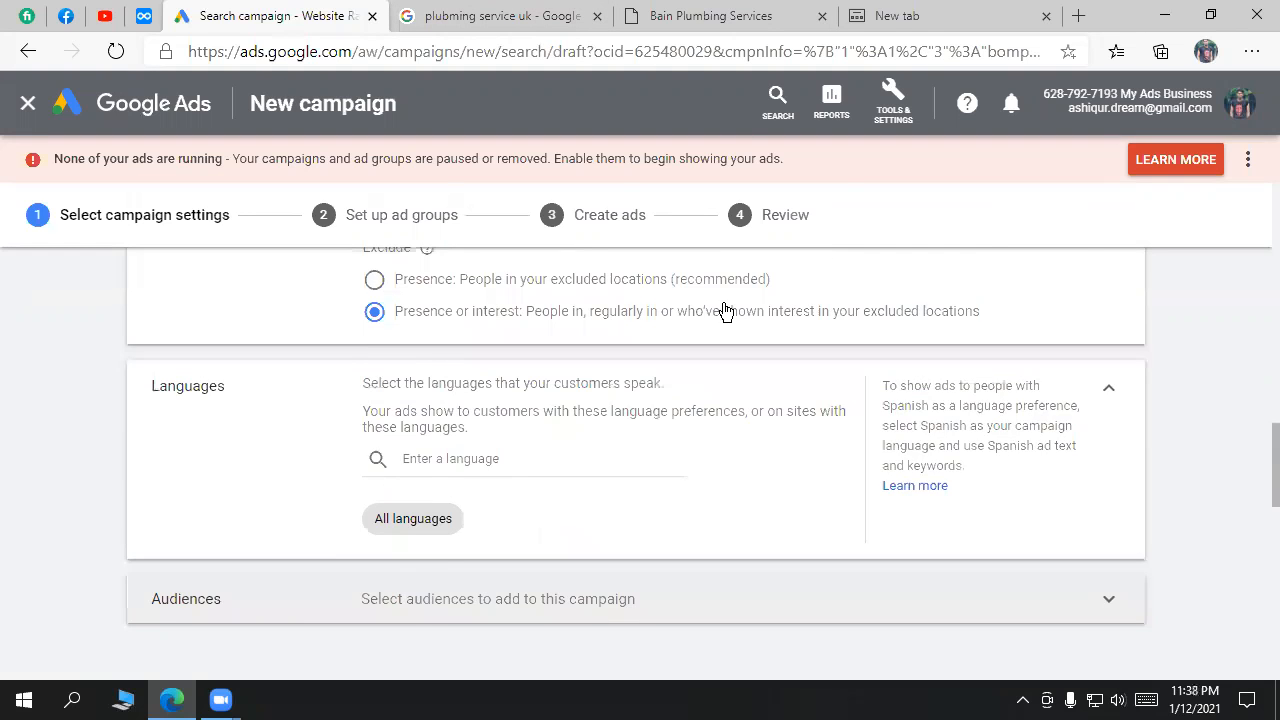
pyautogui.scroll(1, 487, 358)
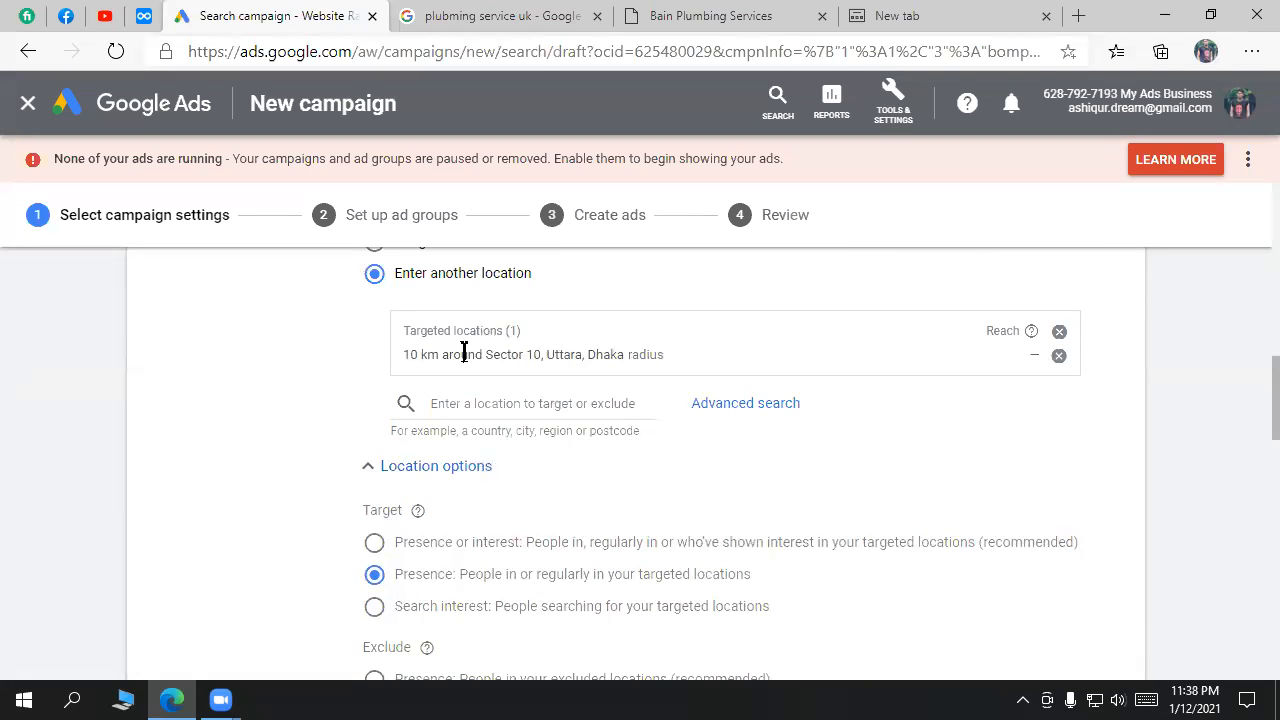
pyautogui.scroll(-5, 808, 557)
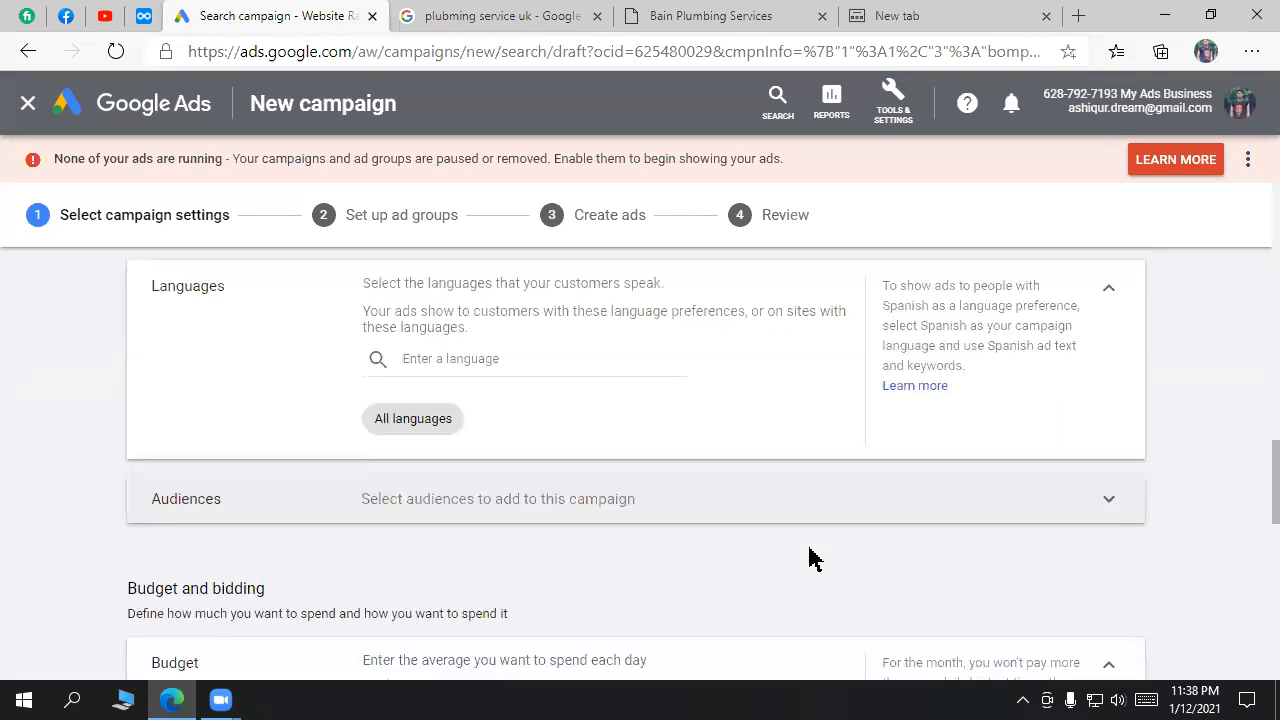
pyautogui.scroll(-2, 808, 557)
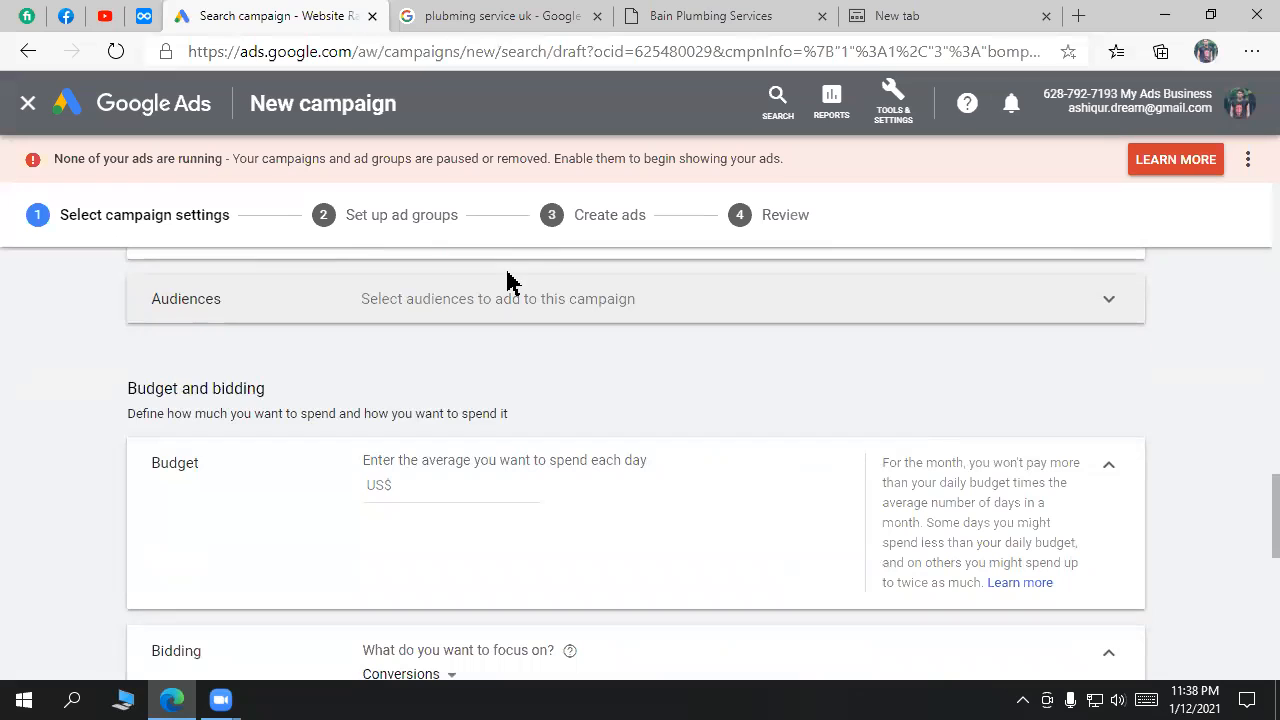
pyautogui.click(440, 484)
pyautogui.doubleClick(185, 467)
pyautogui.click(369, 458)
pyautogui.moveTo(366, 458); pyautogui.dragTo(655, 478)
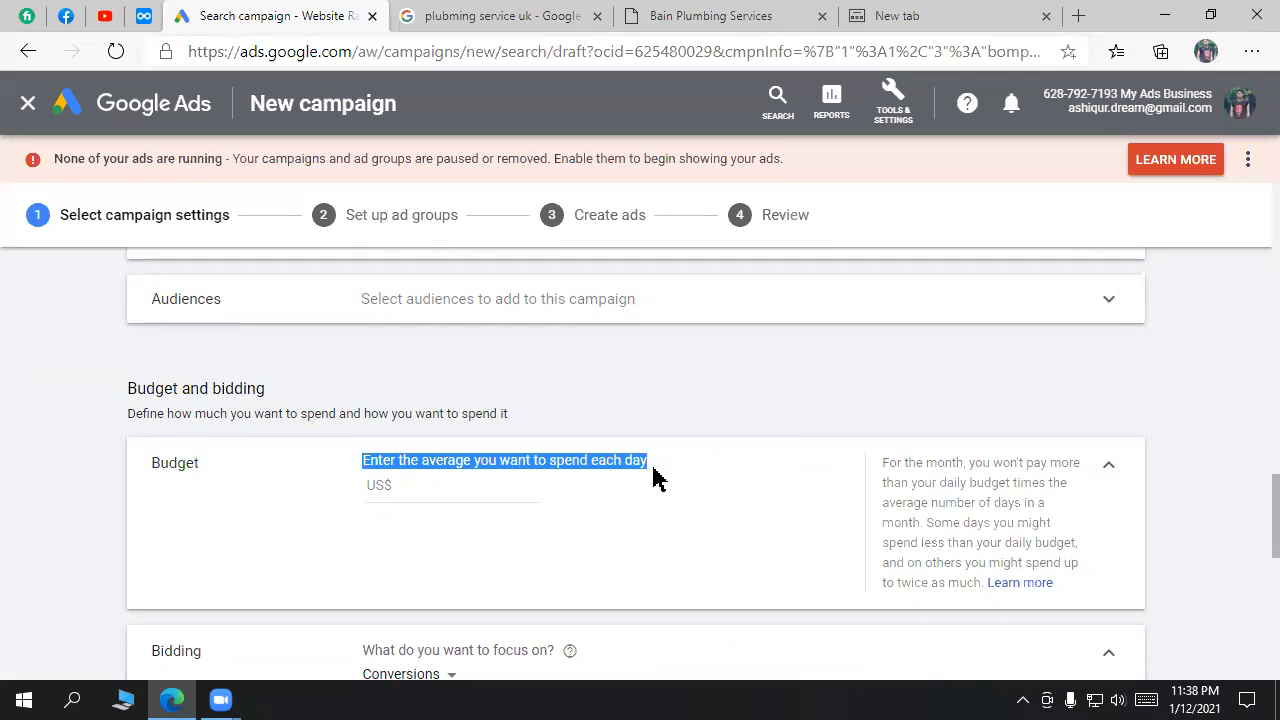
# Step: Highlight '$10' in the campaign name, then scroll back down to the budget section
pyautogui.scroll(12, 755, 452)
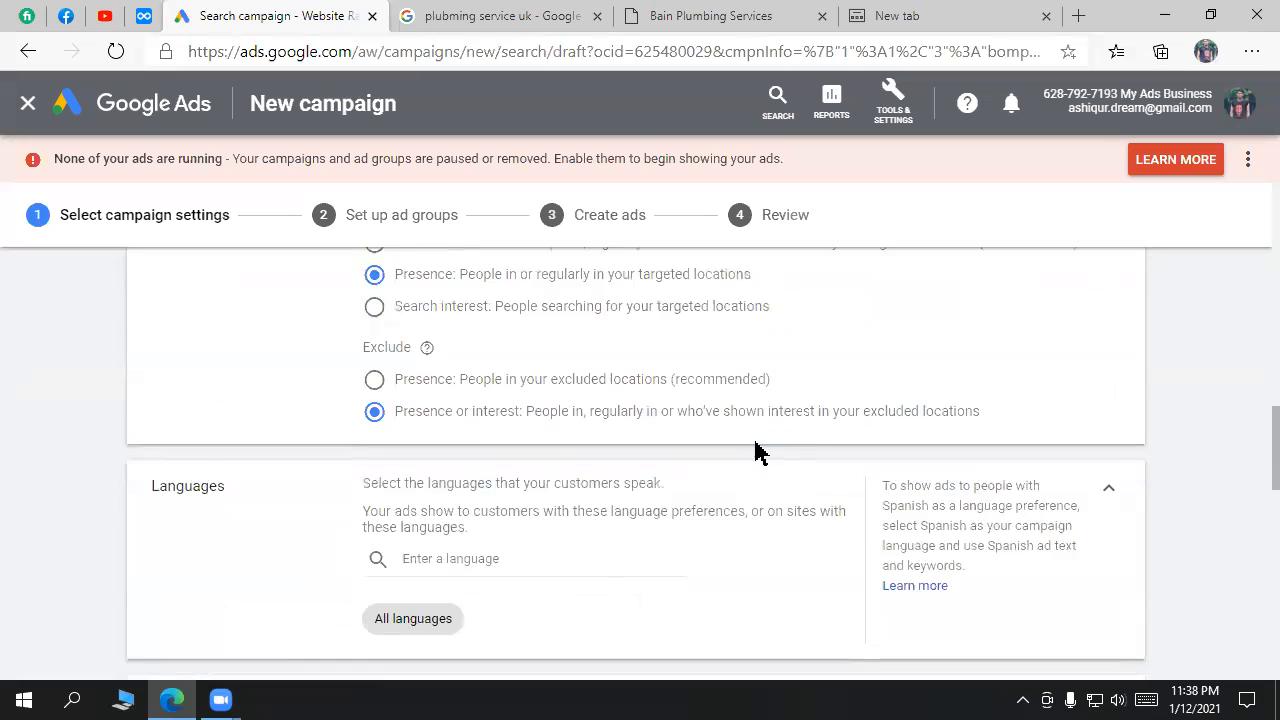
pyautogui.scroll(4, 755, 452)
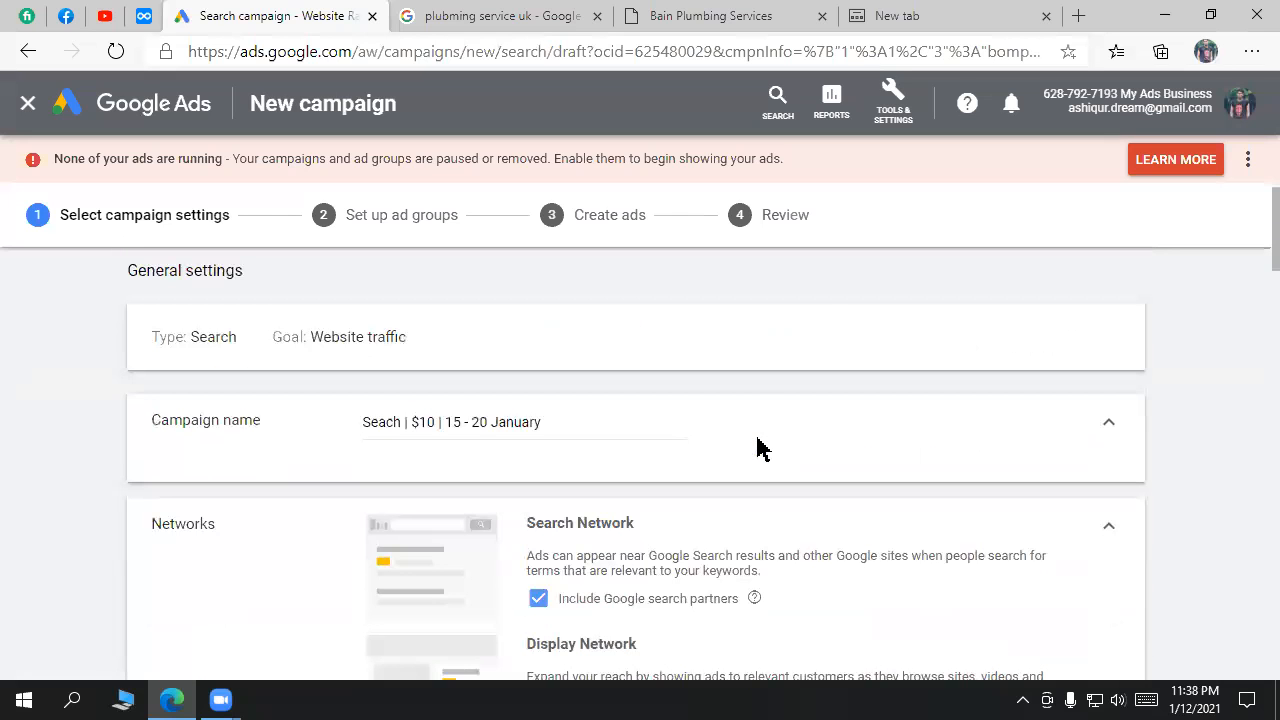
pyautogui.moveTo(434, 421); pyautogui.dragTo(410, 421)
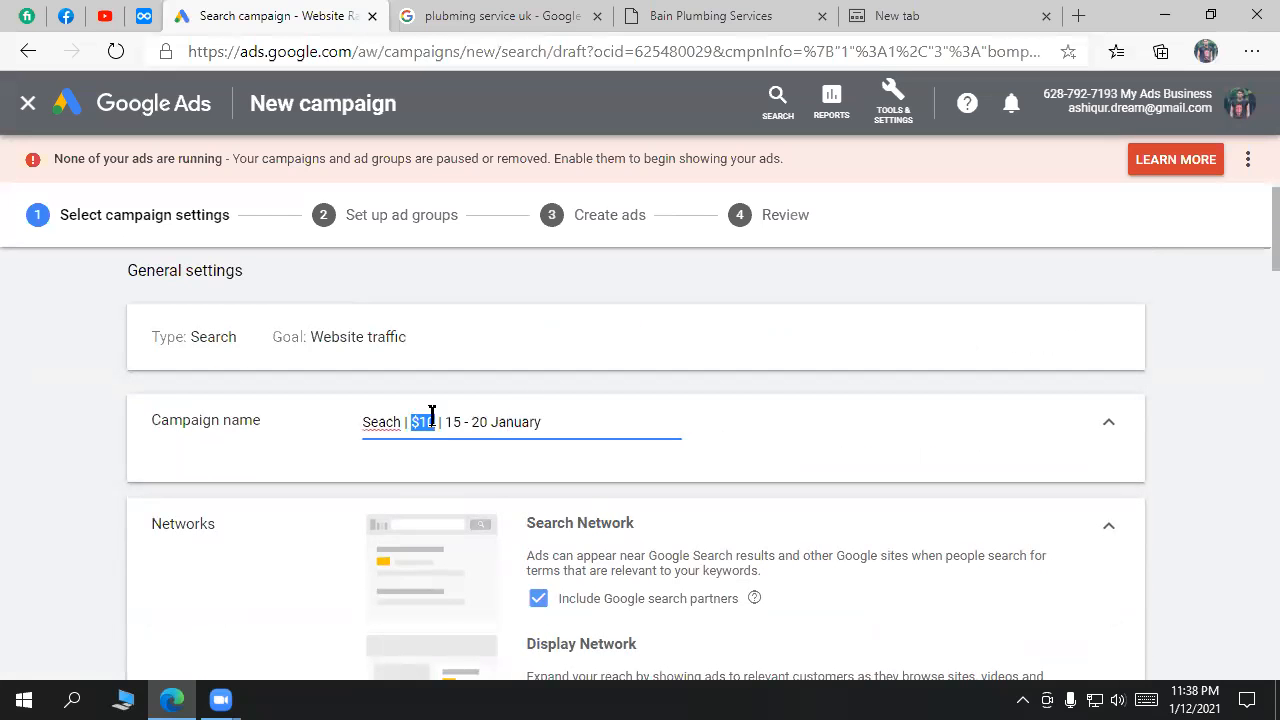
pyautogui.scroll(-1, 857, 323)
pyautogui.moveTo(446, 371); pyautogui.dragTo(490, 371)
pyautogui.scroll(-2, 1020, 377)
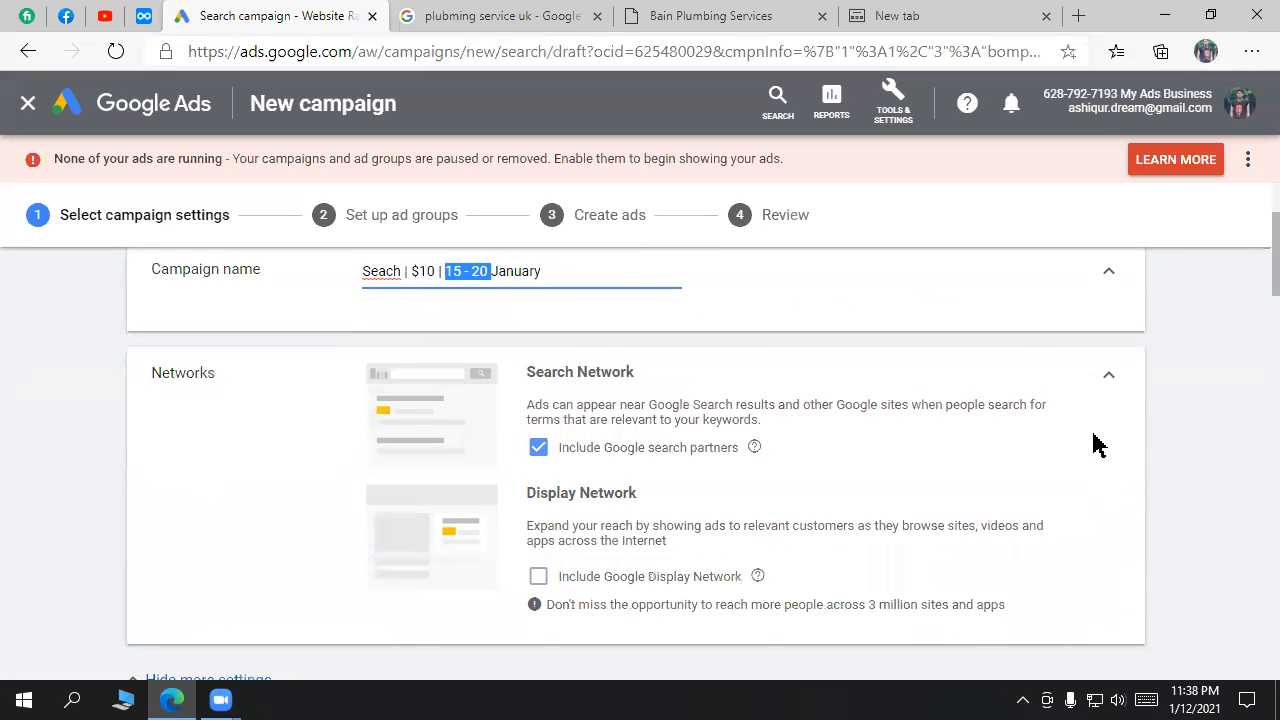
pyautogui.scroll(-8, 1120, 455)
pyautogui.scroll(-7, 1125, 494)
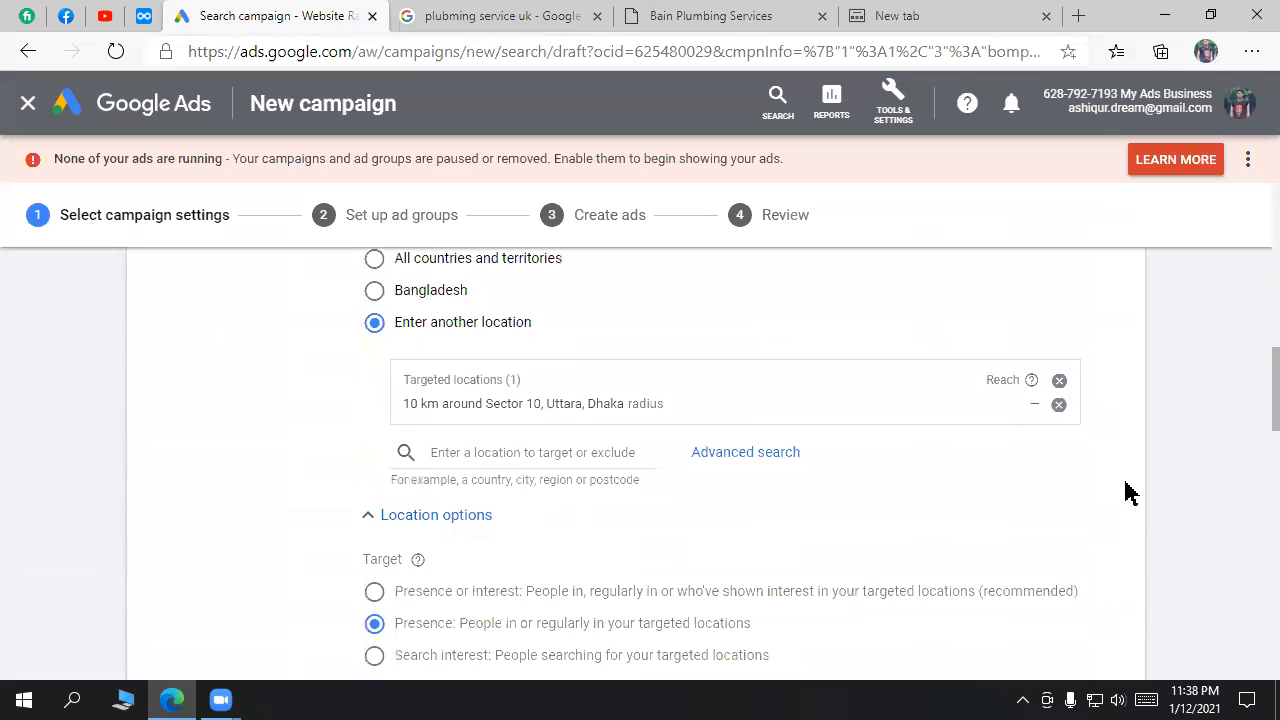
pyautogui.scroll(-2, 1127, 492)
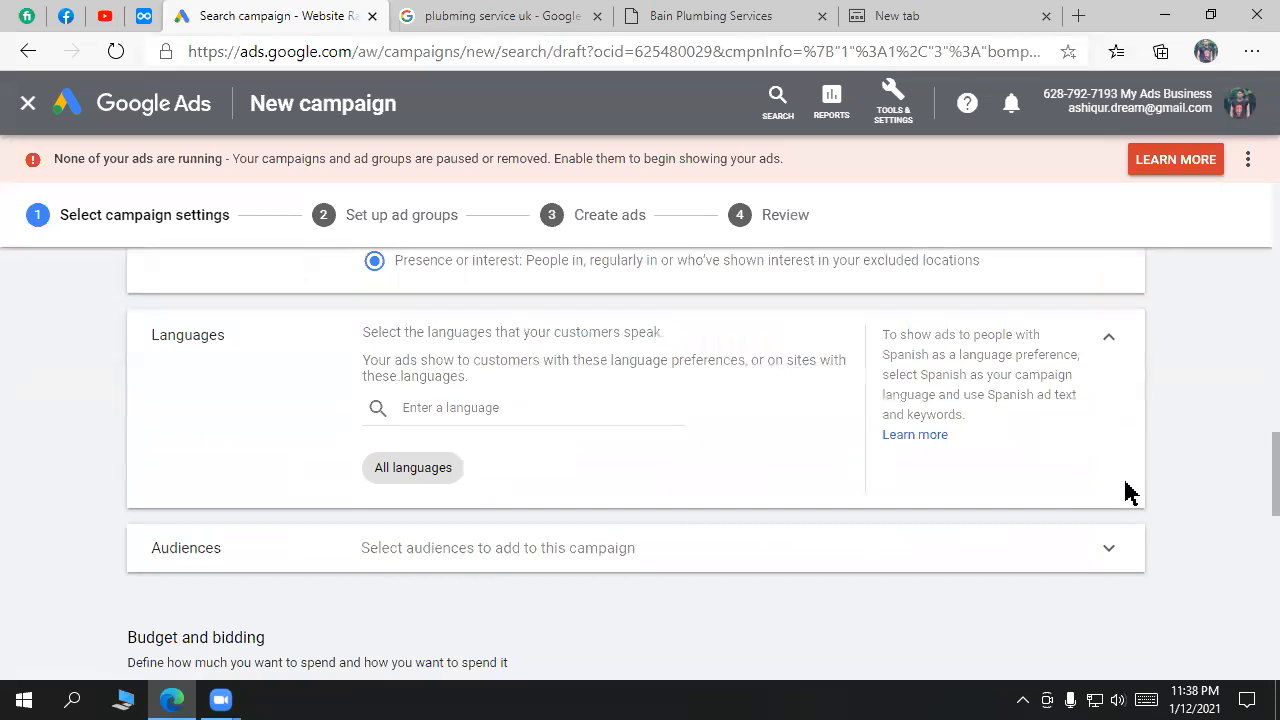
pyautogui.scroll(-2, 986, 449)
pyautogui.scroll(1, 986, 449)
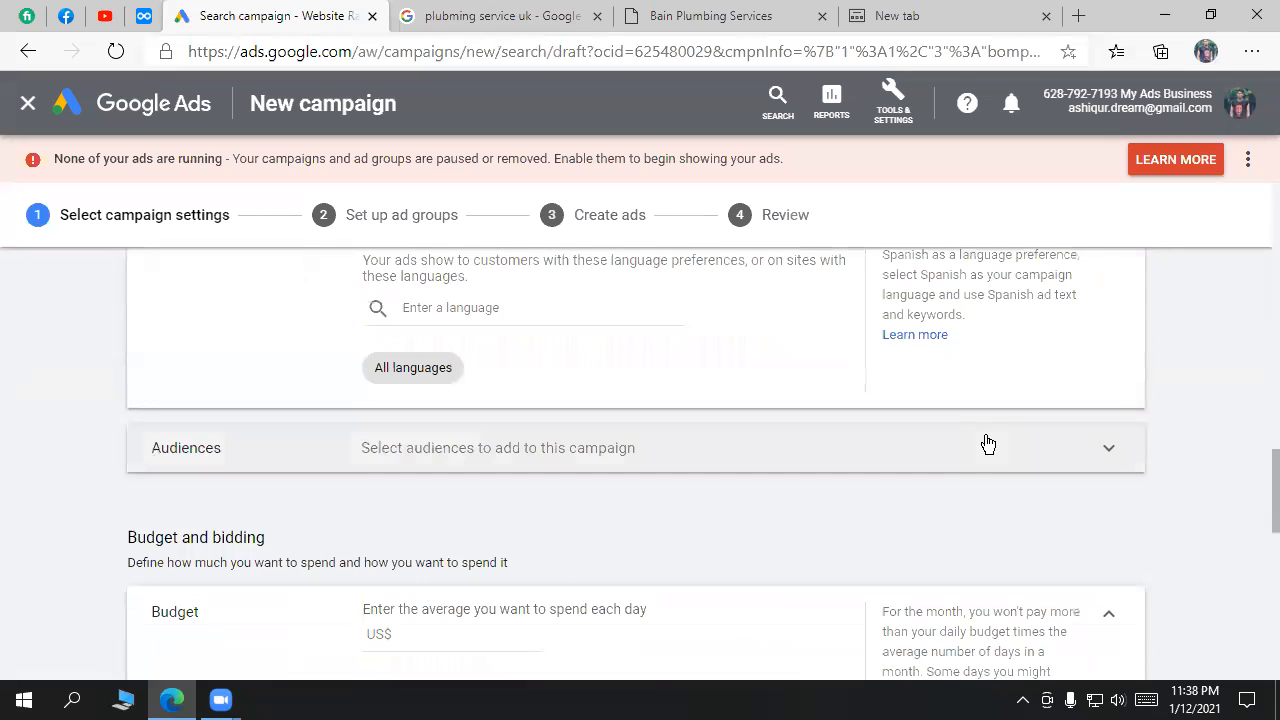
pyautogui.scroll(-1, 900, 475)
# Step: Enter a US$ 2.00 daily budget, then switch to the 'plubming service uk' search results
pyautogui.click(450, 534)
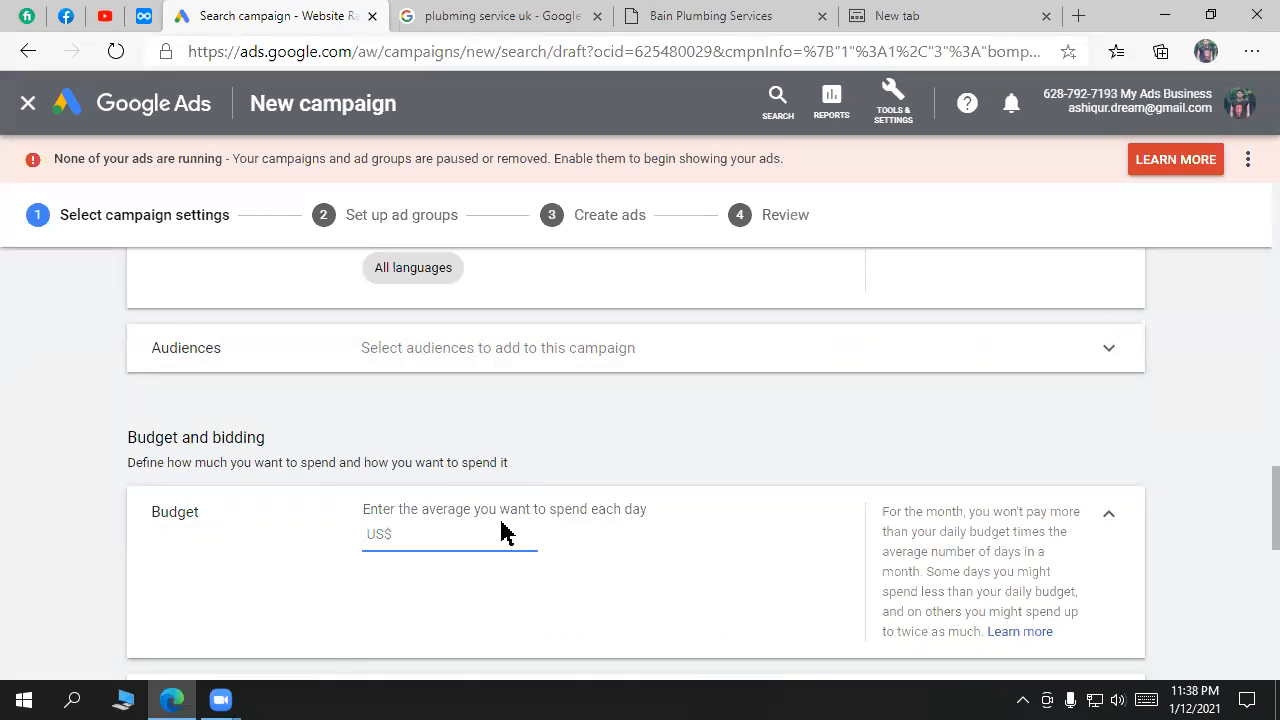
pyautogui.write('2')
pyautogui.click(631, 560)
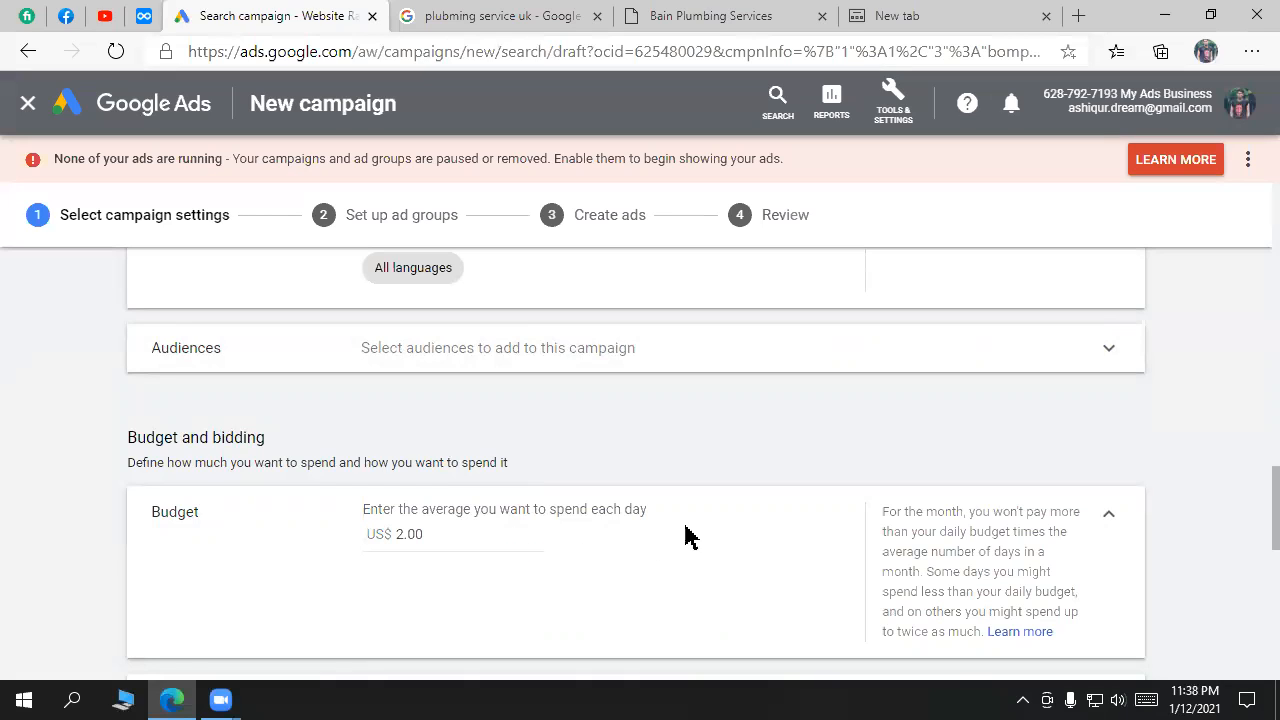
pyautogui.moveTo(663, 515); pyautogui.dragTo(364, 497)
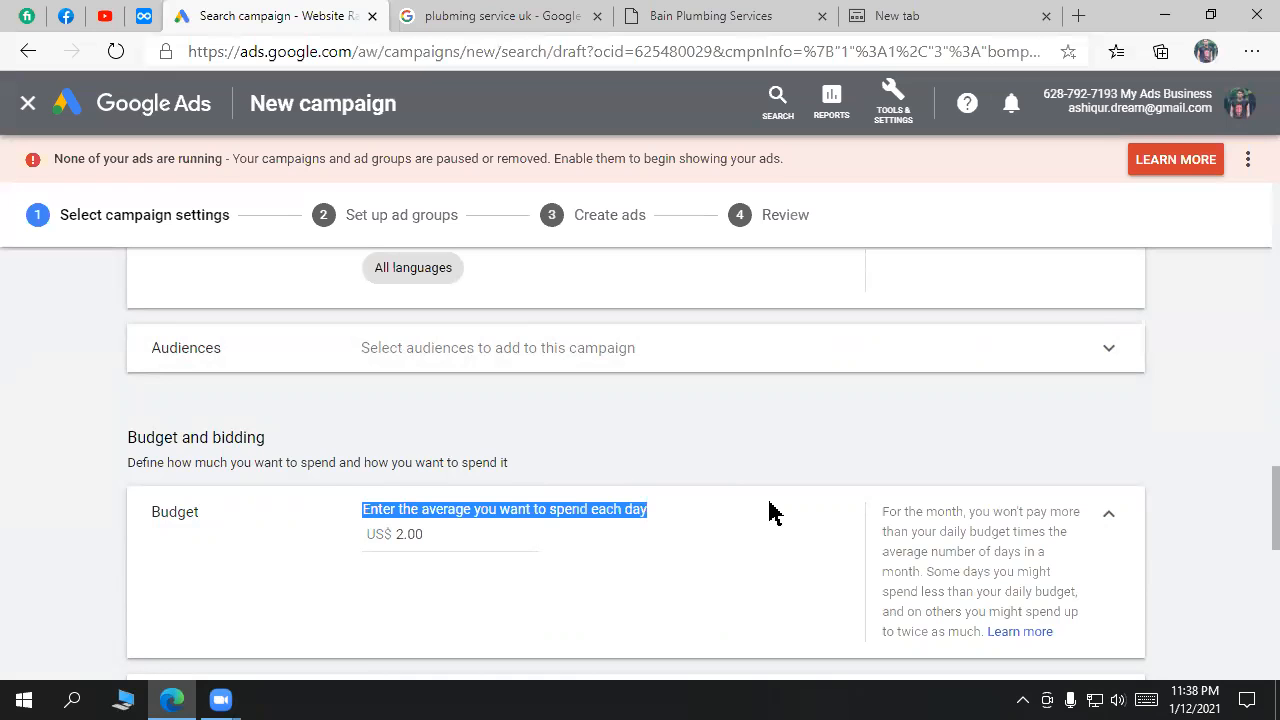
pyautogui.scroll(-1, 755, 500)
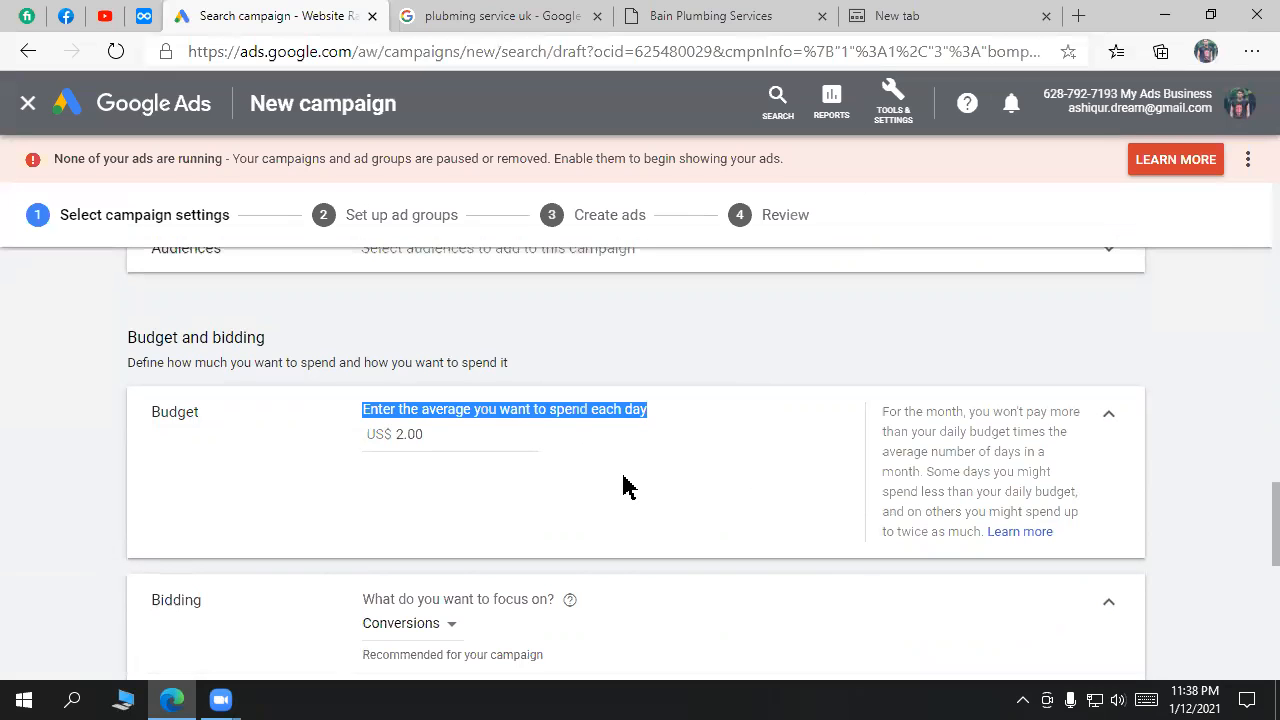
pyautogui.click(408, 15)
pyautogui.moveTo(1250, 178); pyautogui.dragTo(1186, 223)
# Step: Highlight the 'Showing results for plumbing service uk' line, then return to Google Ads
pyautogui.scroll(3, 893, 336)
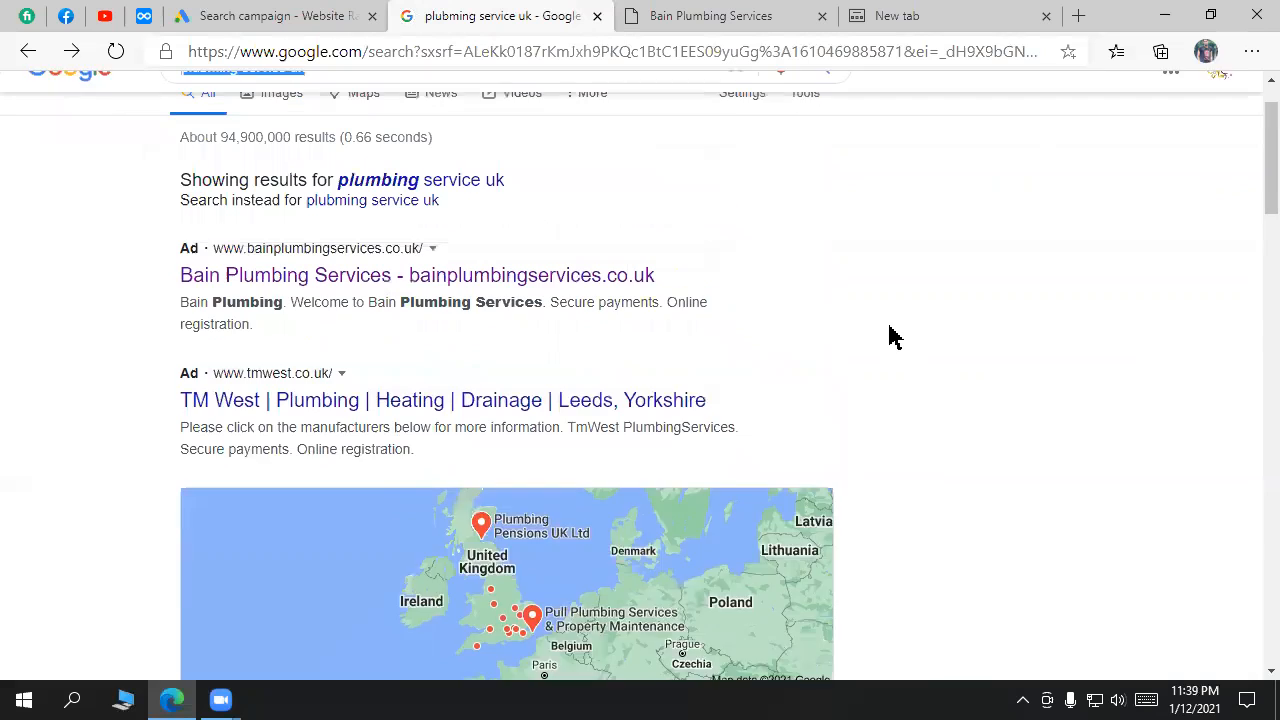
pyautogui.moveTo(760, 362); pyautogui.dragTo(334, 258)
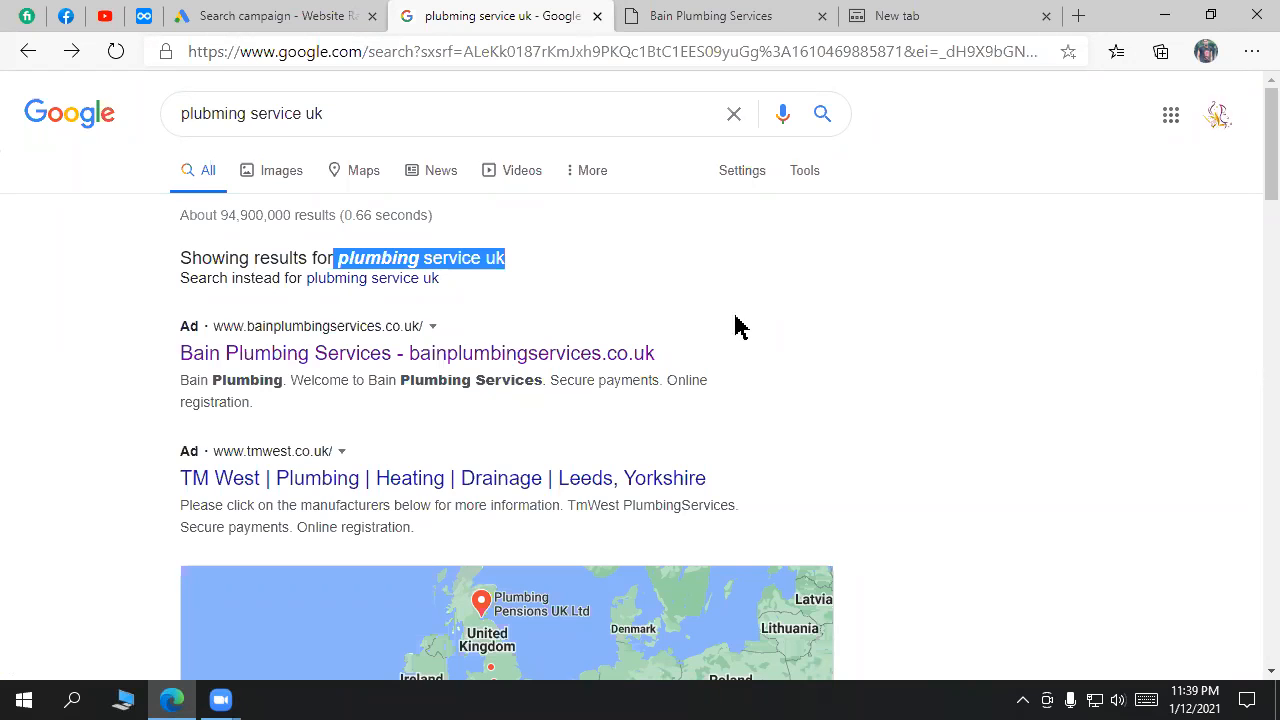
pyautogui.click(185, 14)
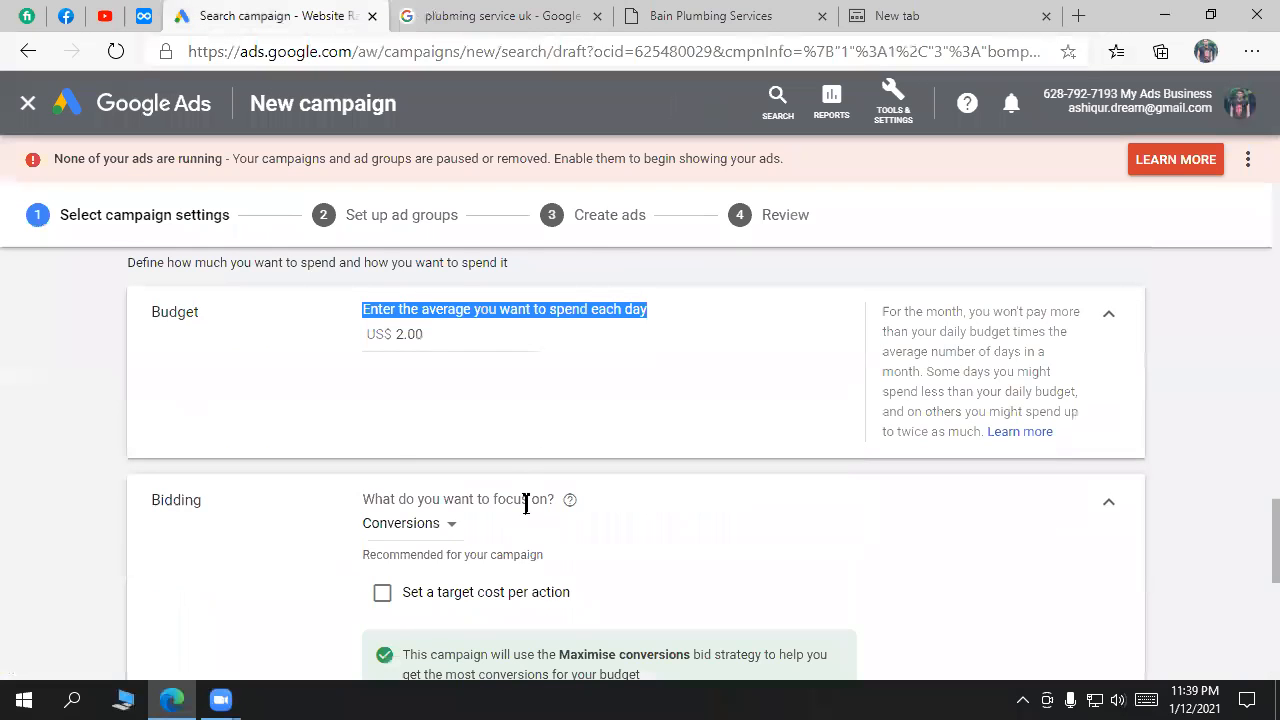
# Step: Select and then deselect the 2.00 daily budget value
pyautogui.moveTo(438, 433); pyautogui.dragTo(391, 434)
pyautogui.click(477, 440)
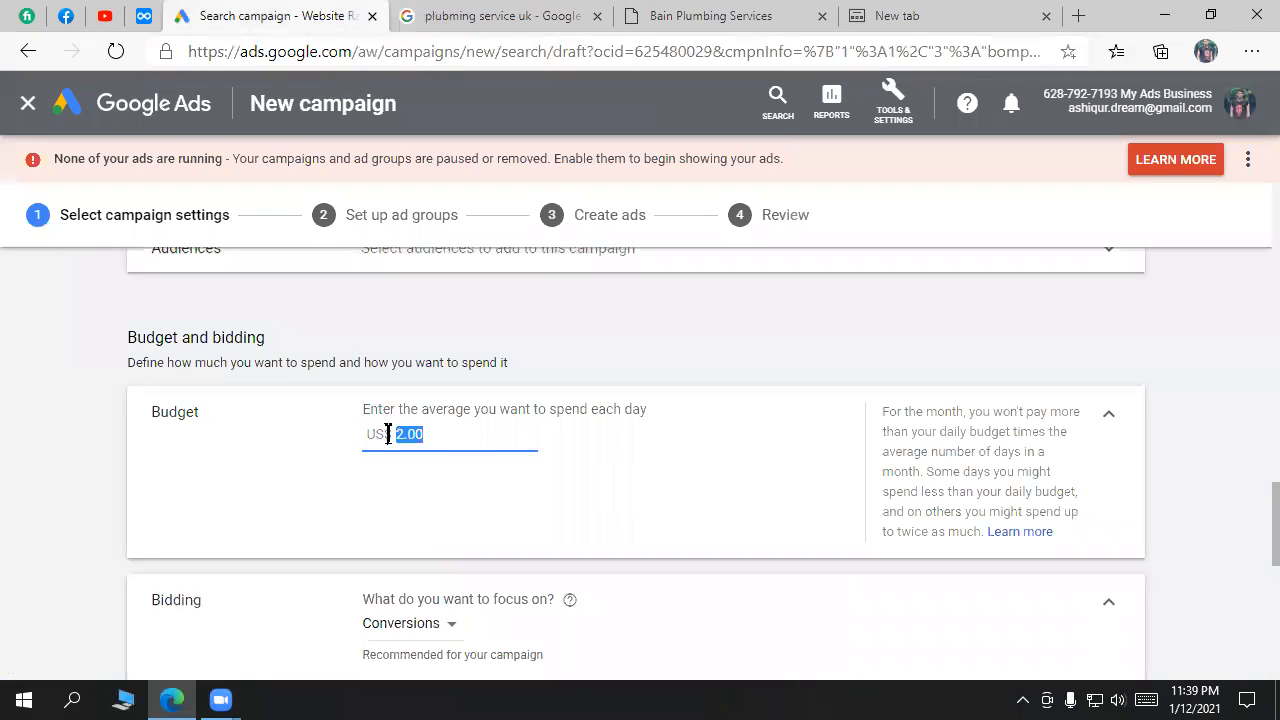
pyautogui.click(466, 436)
pyautogui.scroll(6, 466, 436)
pyautogui.scroll(6, 470, 440)
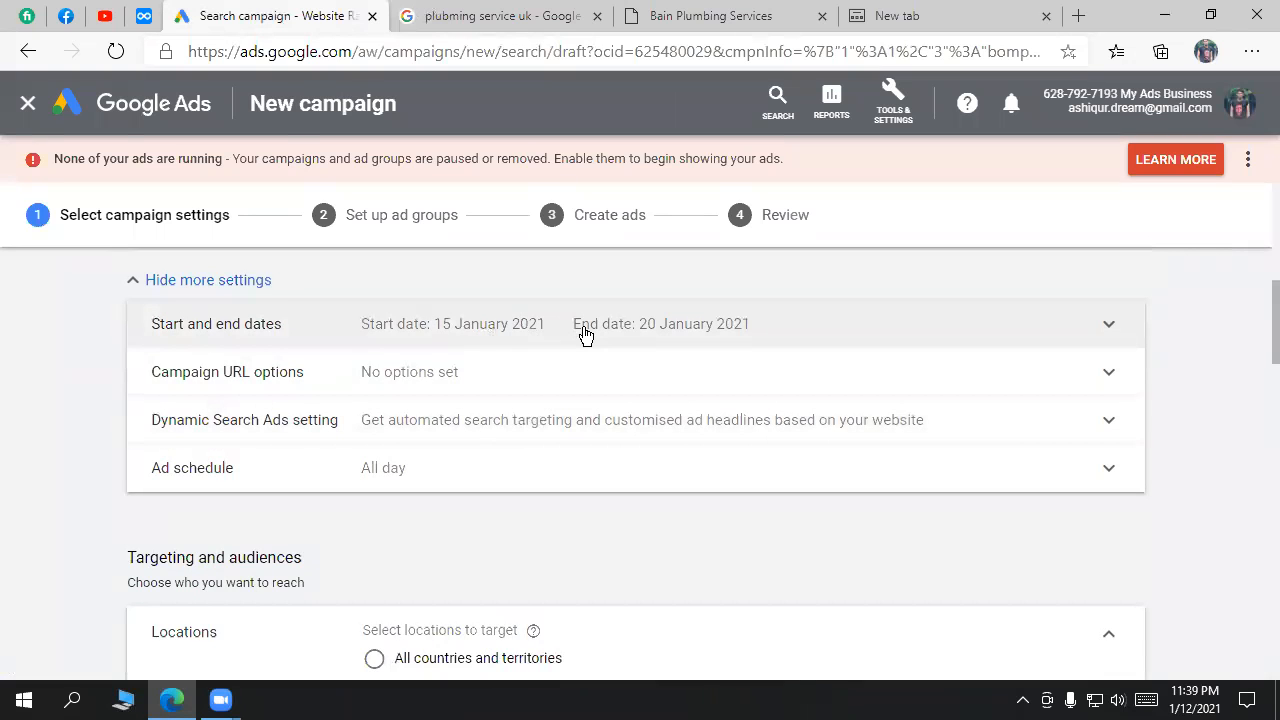
pyautogui.scroll(-4, 614, 397)
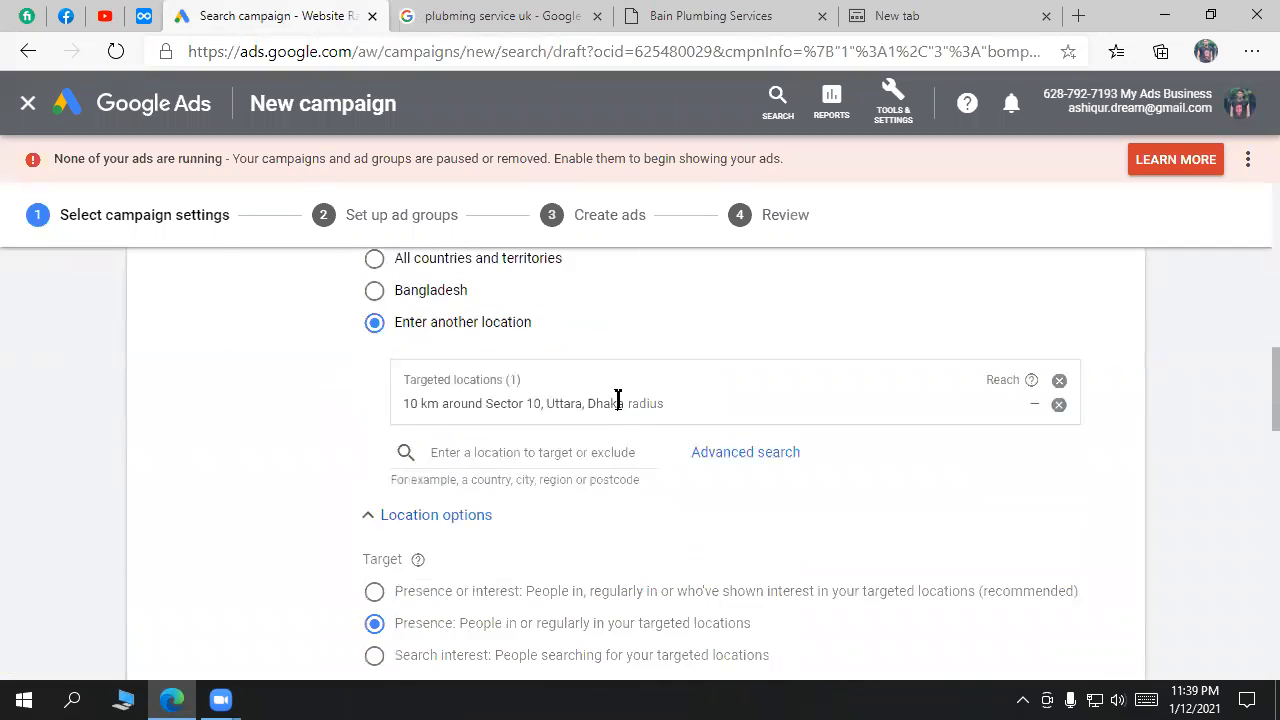
pyautogui.scroll(12, 617, 399)
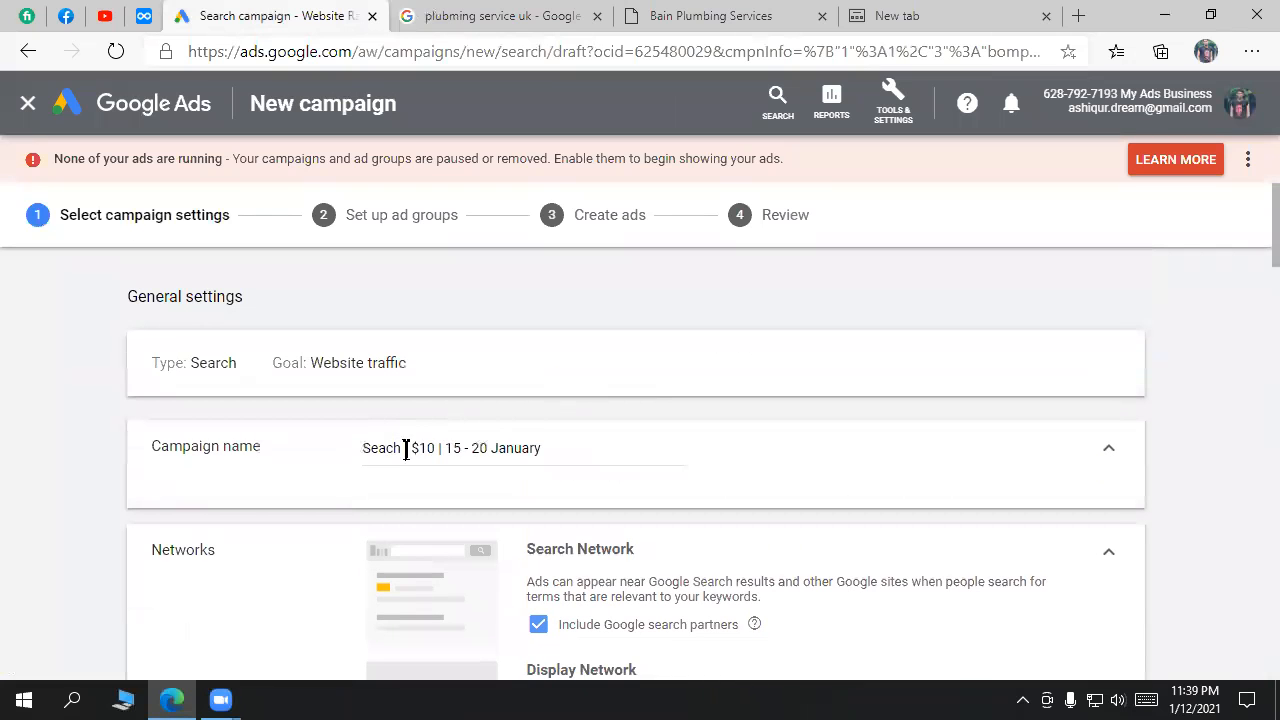
# Step: Review the $10 campaign name, the 2.00 budget and the bidding focus question
pyautogui.moveTo(438, 448); pyautogui.dragTo(413, 448)
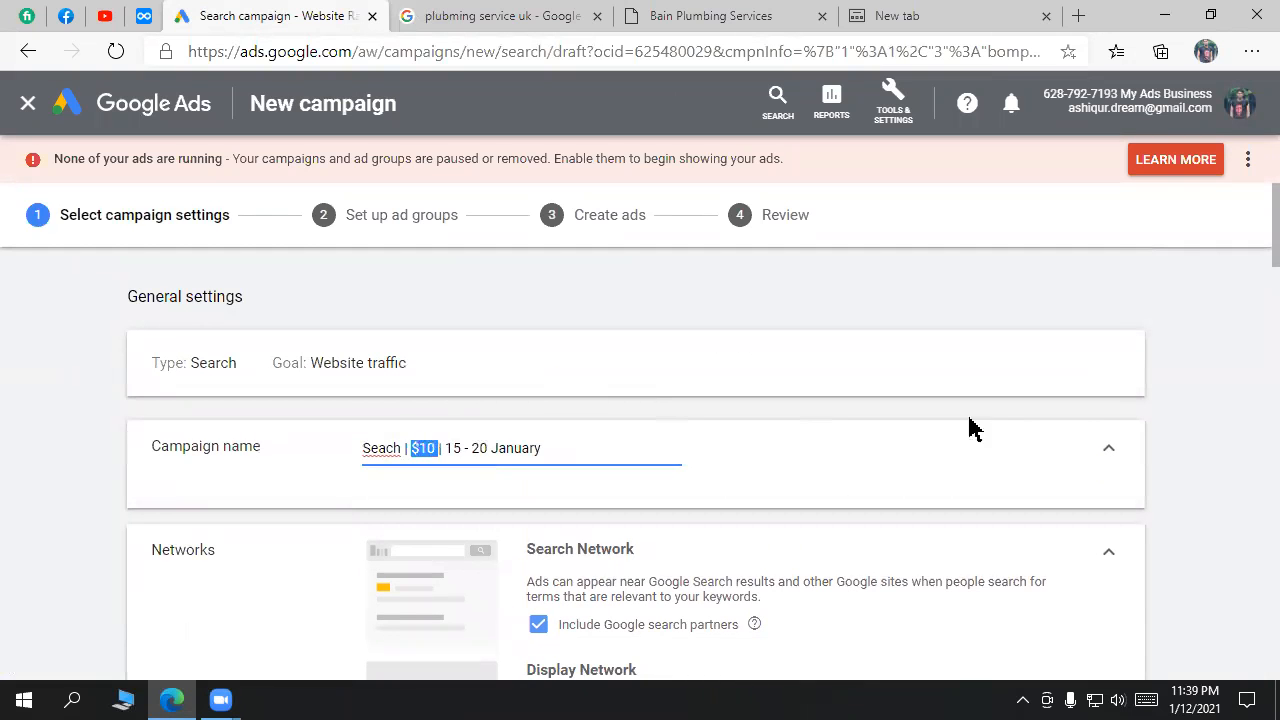
pyautogui.scroll(-11, 1088, 443)
pyautogui.scroll(-4, 1088, 489)
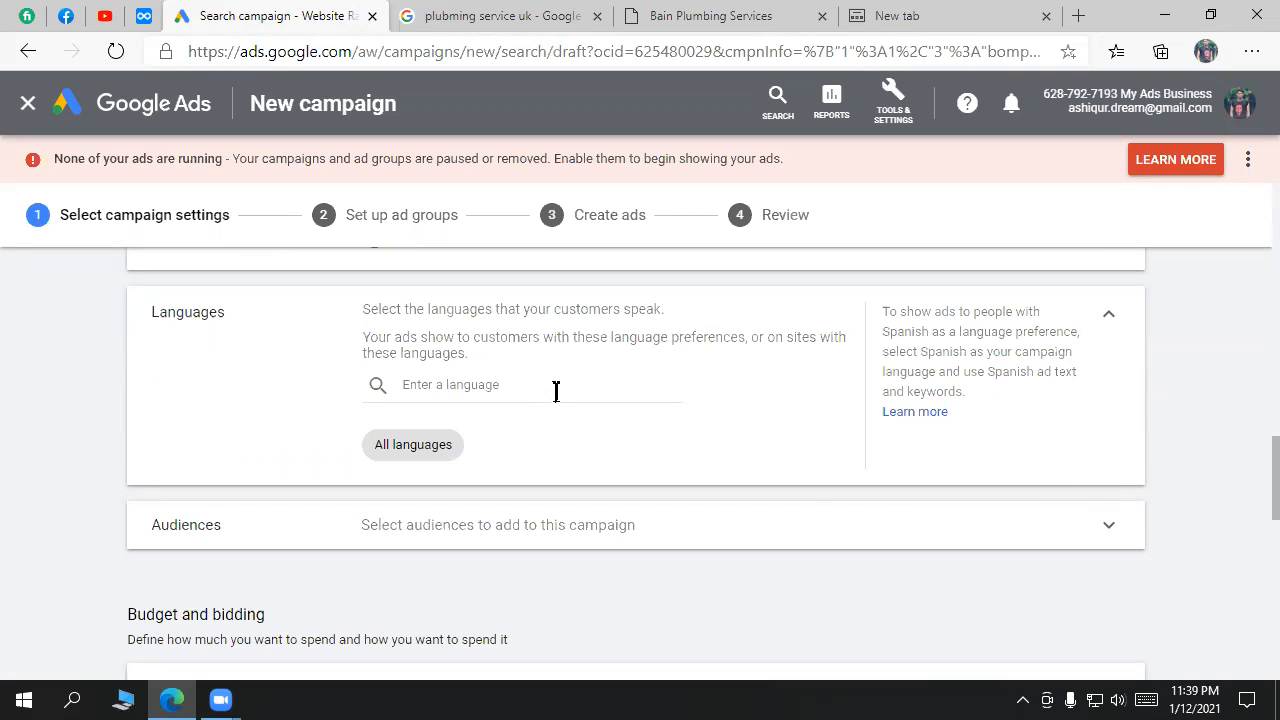
pyautogui.scroll(-2, 740, 572)
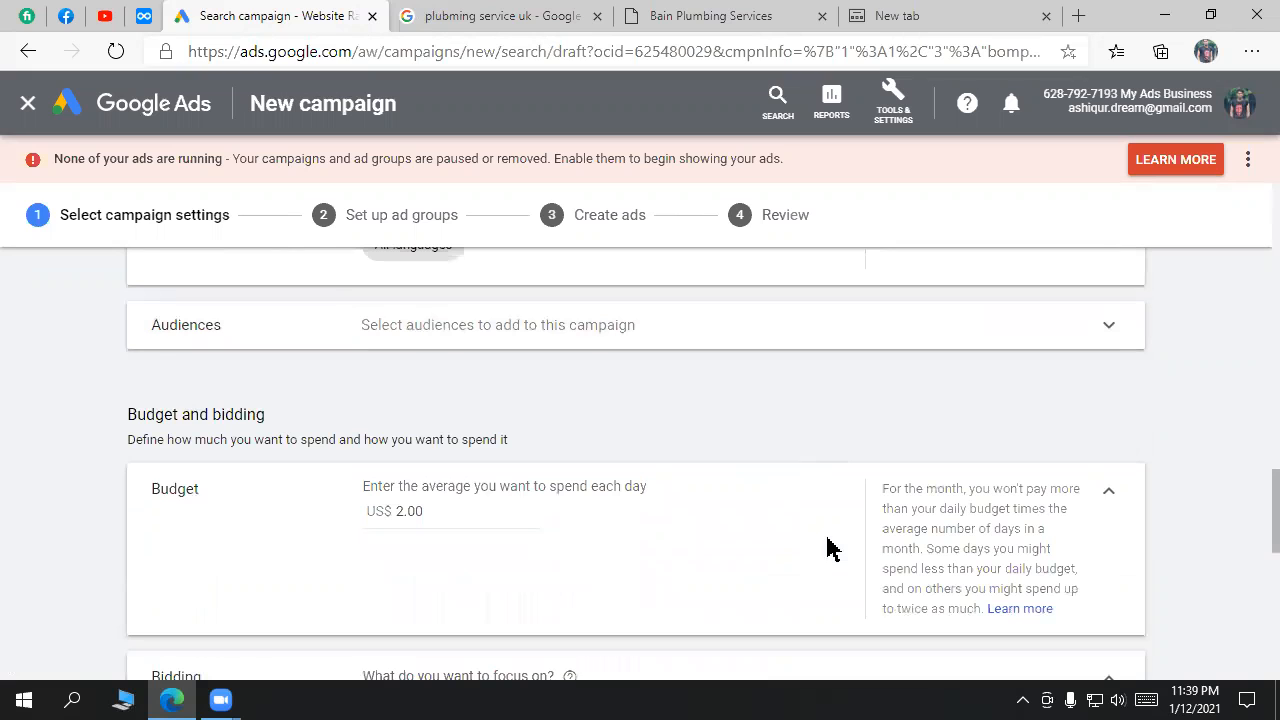
pyautogui.moveTo(434, 510); pyautogui.dragTo(366, 514)
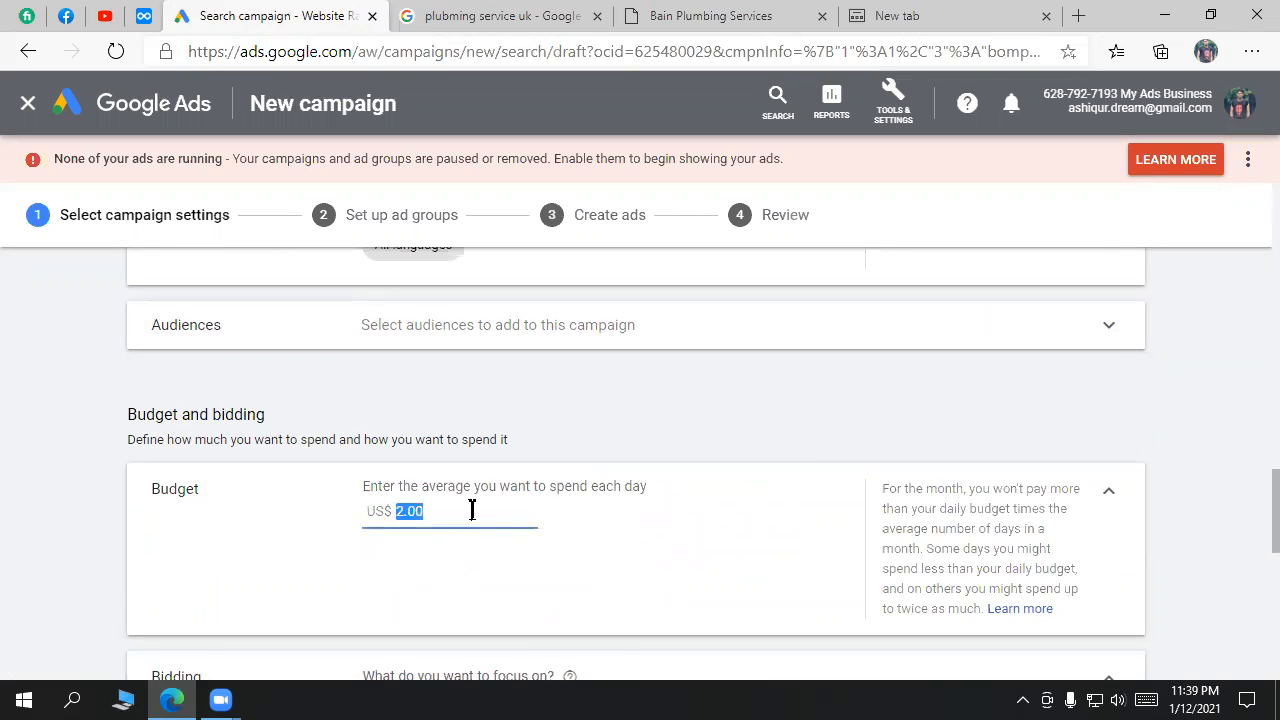
pyautogui.scroll(-1, 490, 528)
pyautogui.scroll(-2, 580, 527)
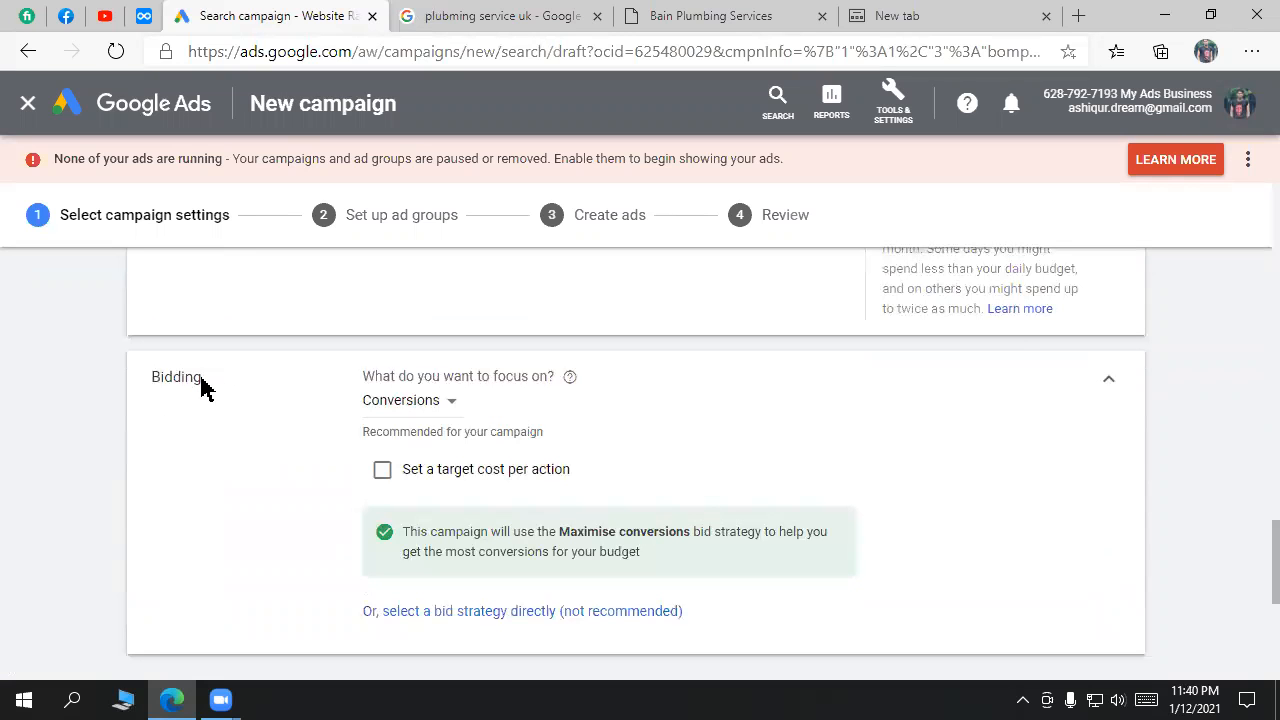
pyautogui.moveTo(202, 376); pyautogui.dragTo(147, 376)
# Step: Select the Bain Plumbing ad title in the search results, then return to the campaign
pyautogui.click(500, 16)
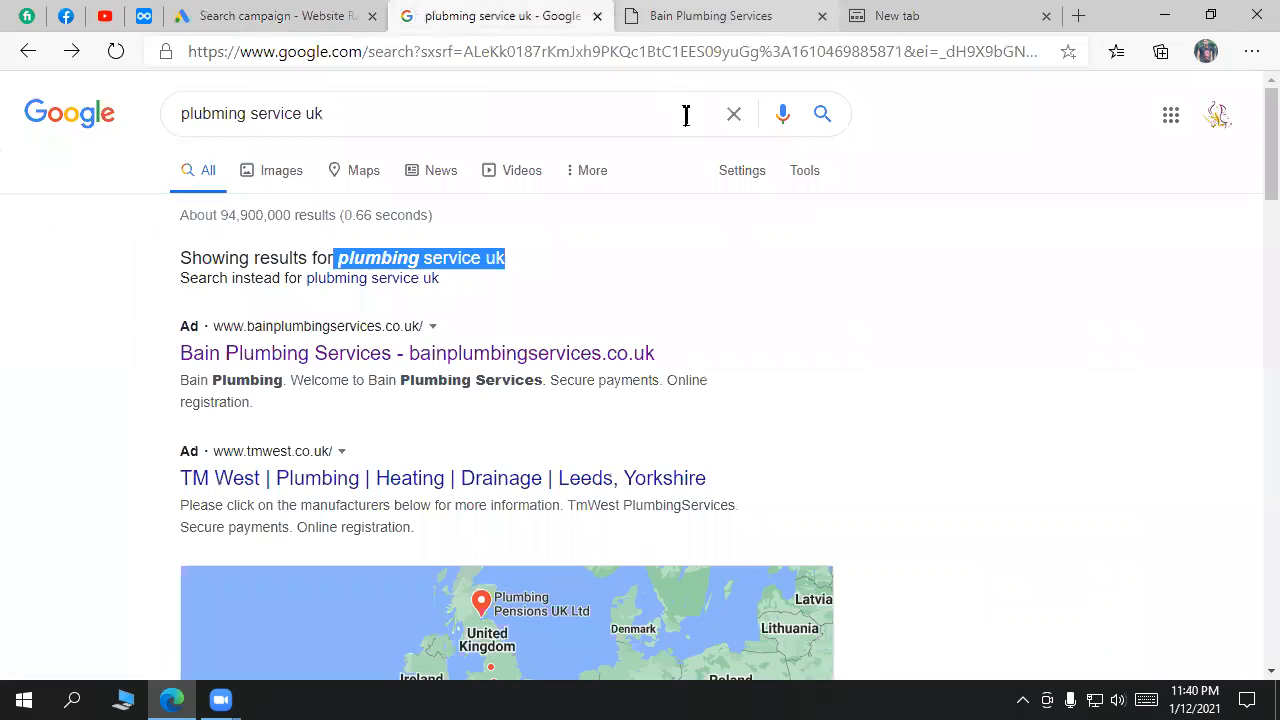
pyautogui.scroll(-2, 940, 300)
pyautogui.scroll(2, 947, 297)
pyautogui.moveTo(527, 255); pyautogui.dragTo(629, 281)
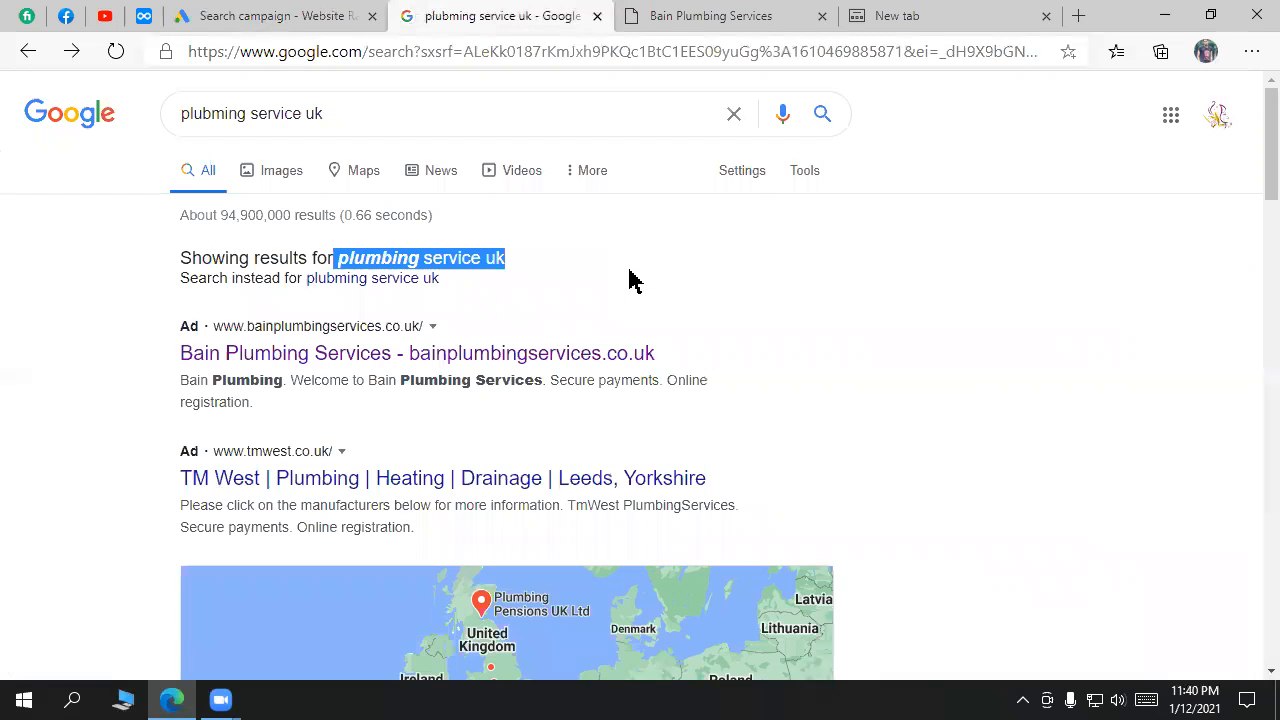
pyautogui.moveTo(697, 359); pyautogui.dragTo(177, 354)
pyautogui.click(246, 14)
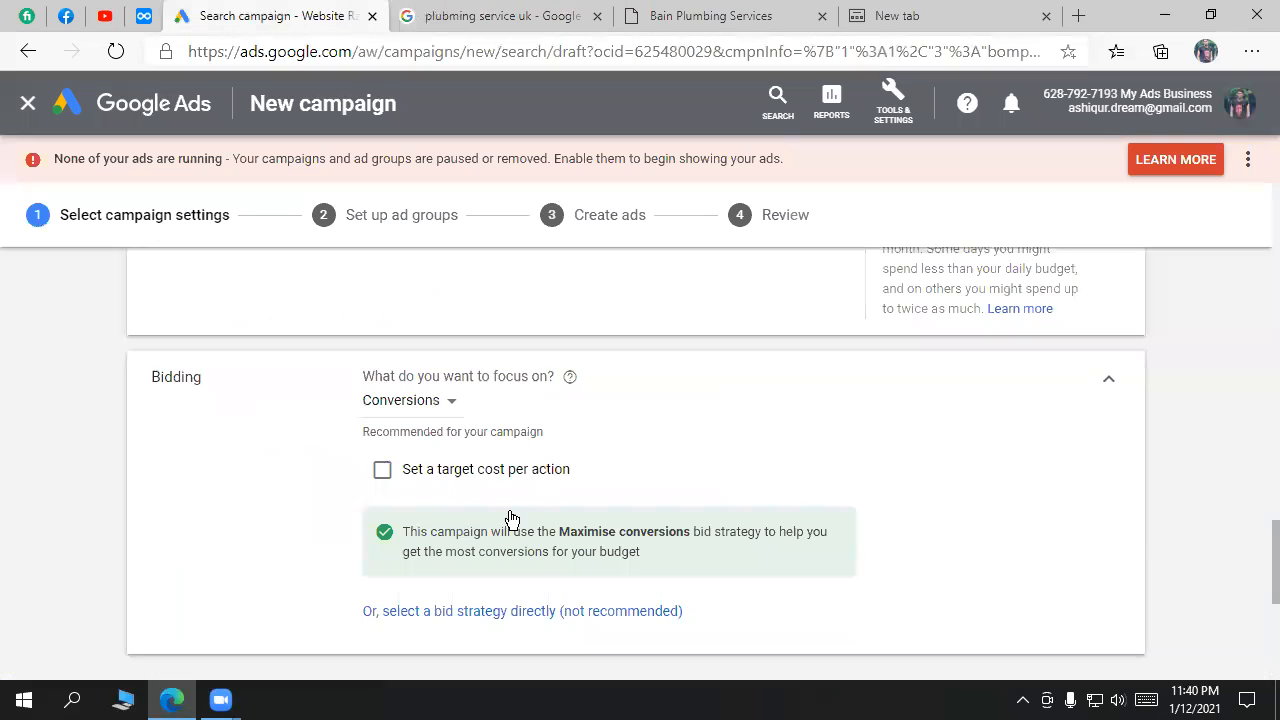
# Step: Switch the bidding focus from Conversions to Clicks, checking the plumbing search results alongside
pyautogui.click(450, 405)
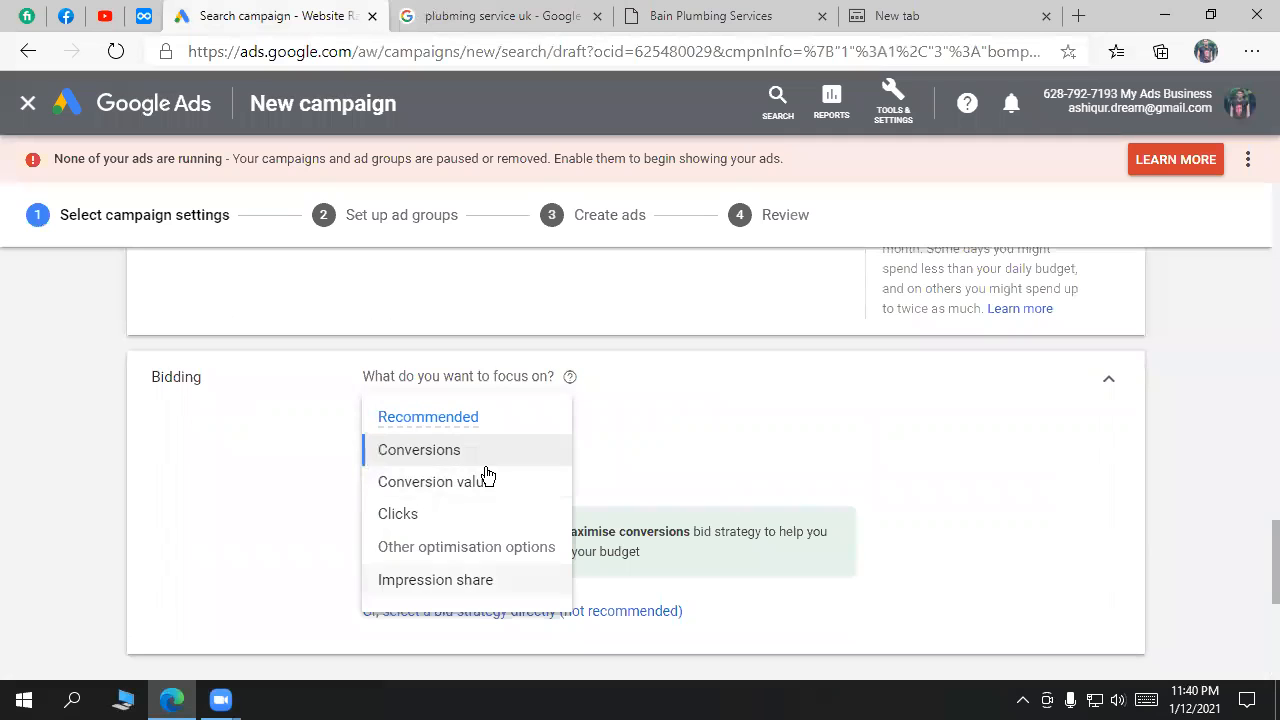
pyautogui.click(503, 14)
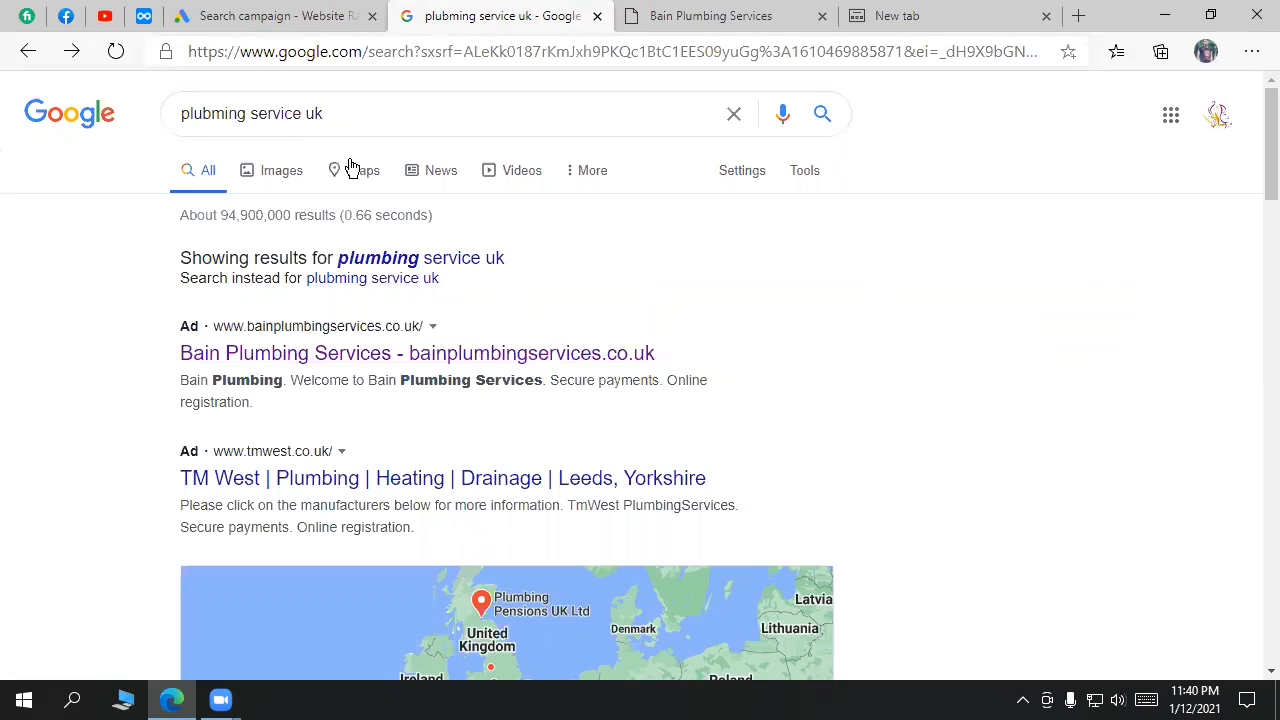
pyautogui.click(274, 14)
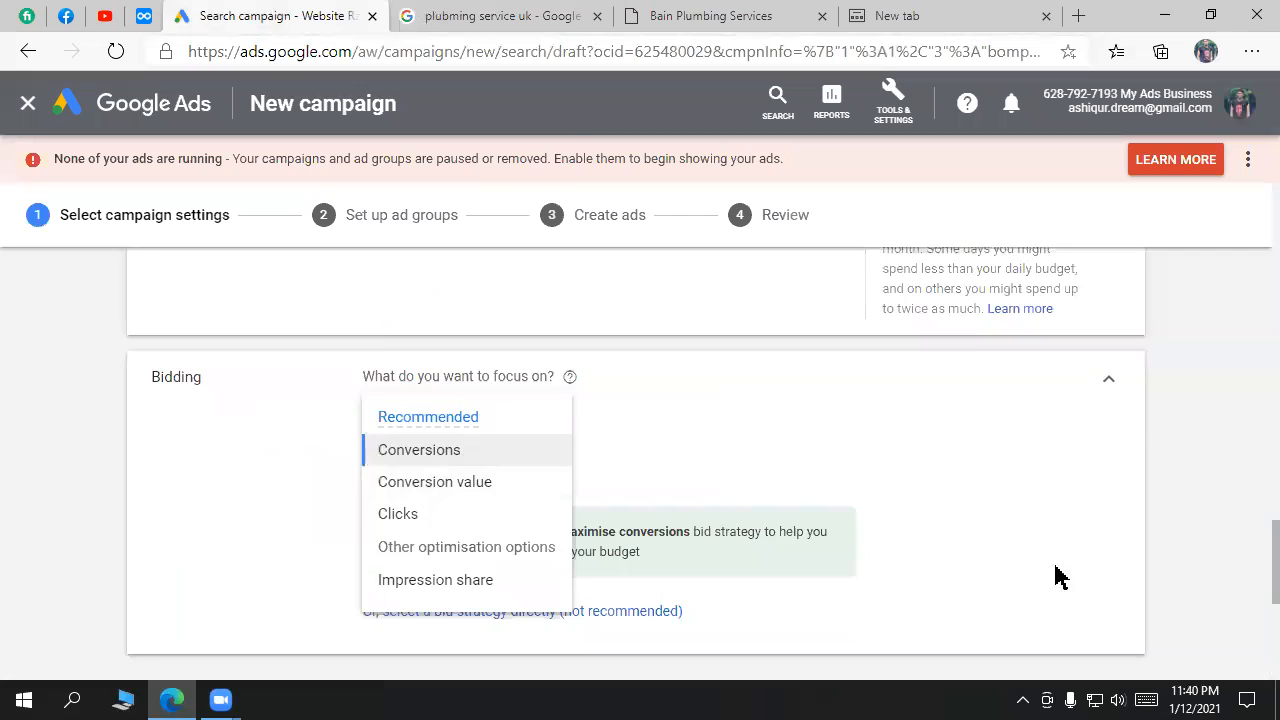
pyautogui.scroll(-3, 923, 571)
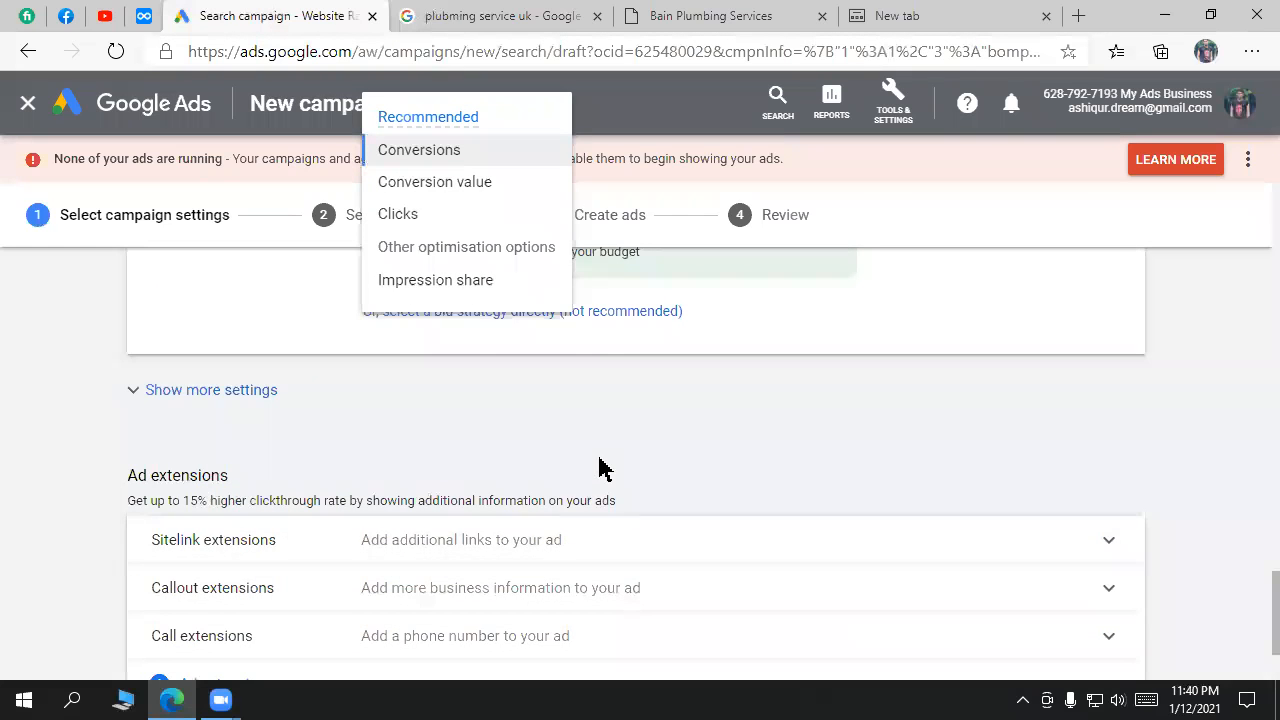
pyautogui.scroll(3, 598, 465)
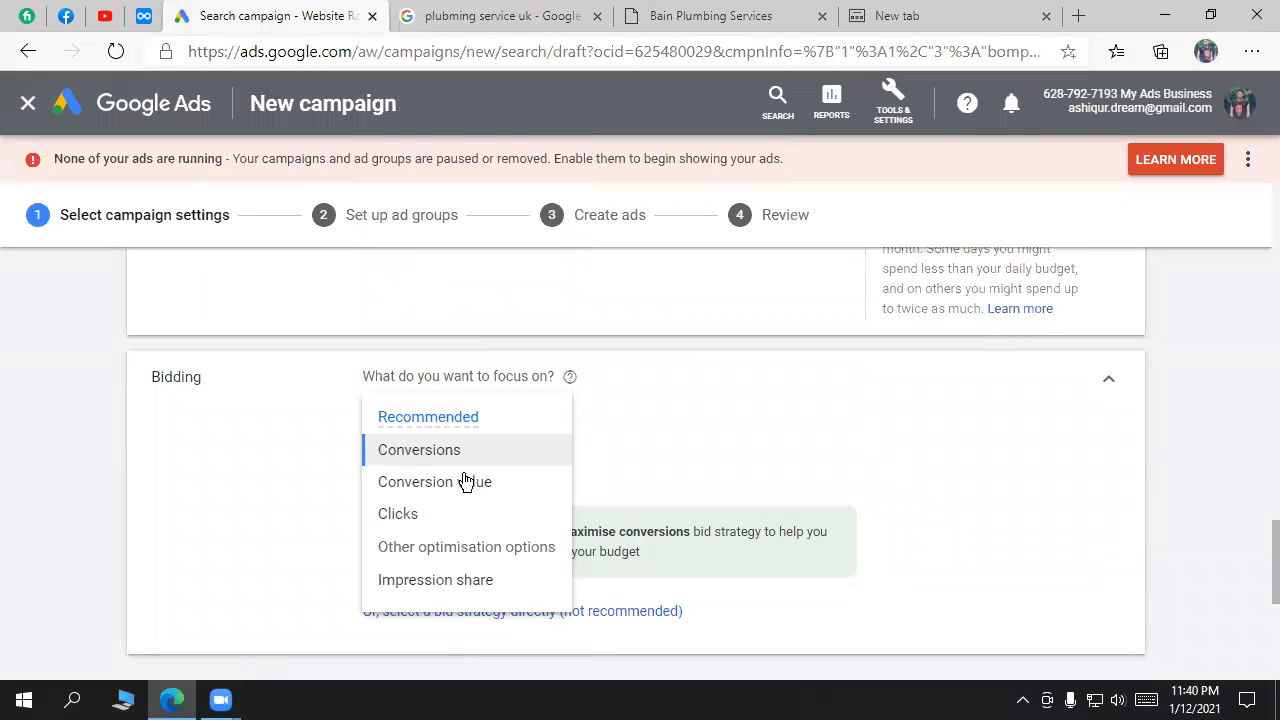
pyautogui.moveTo(457, 462)
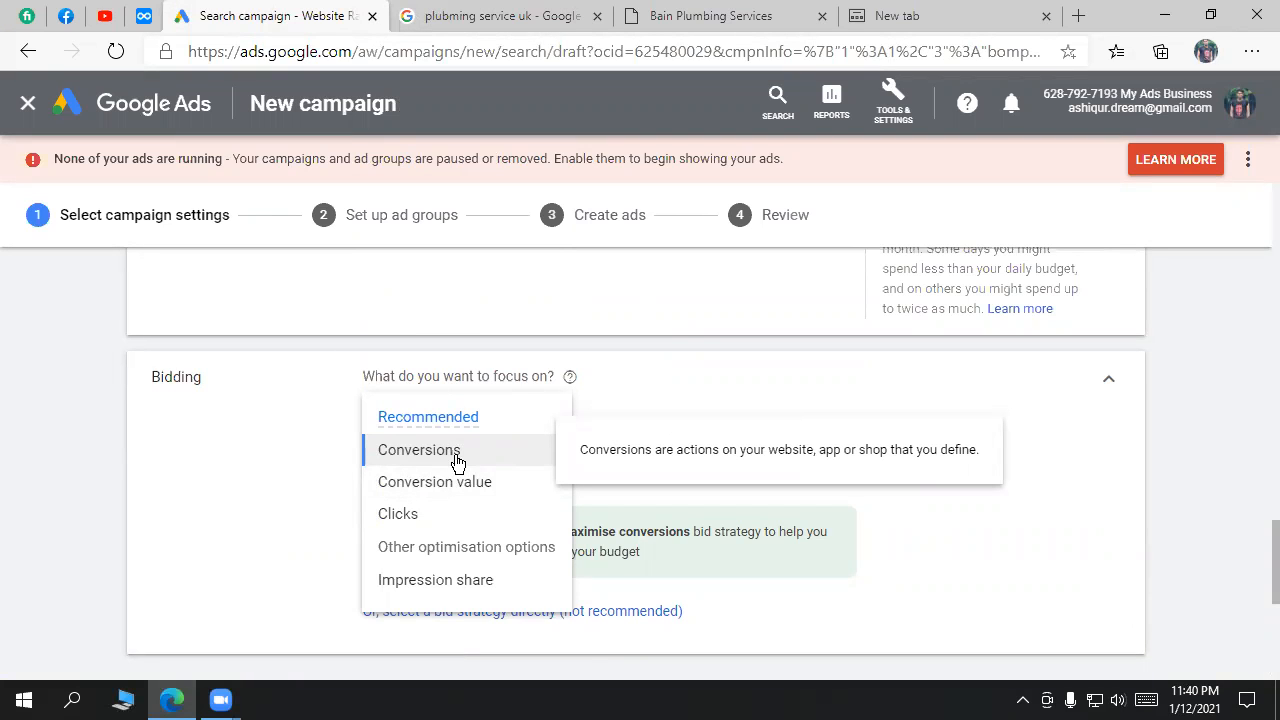
pyautogui.click(478, 15)
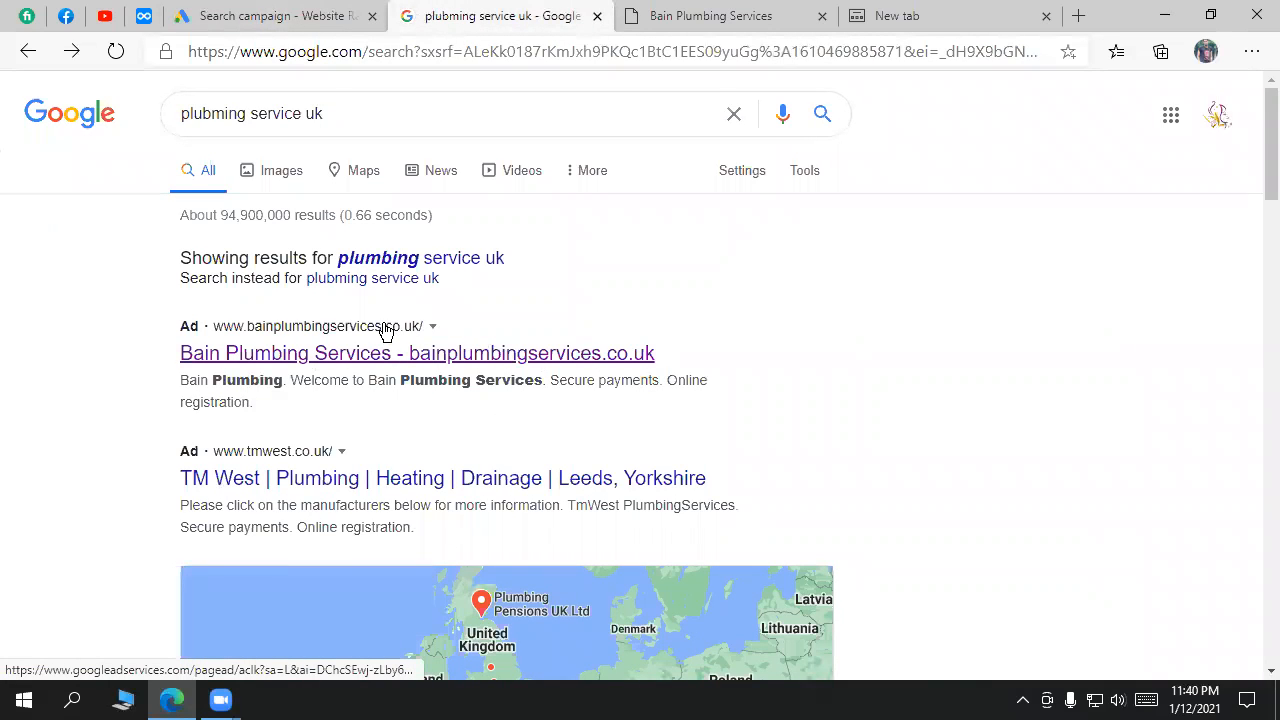
pyautogui.click(314, 14)
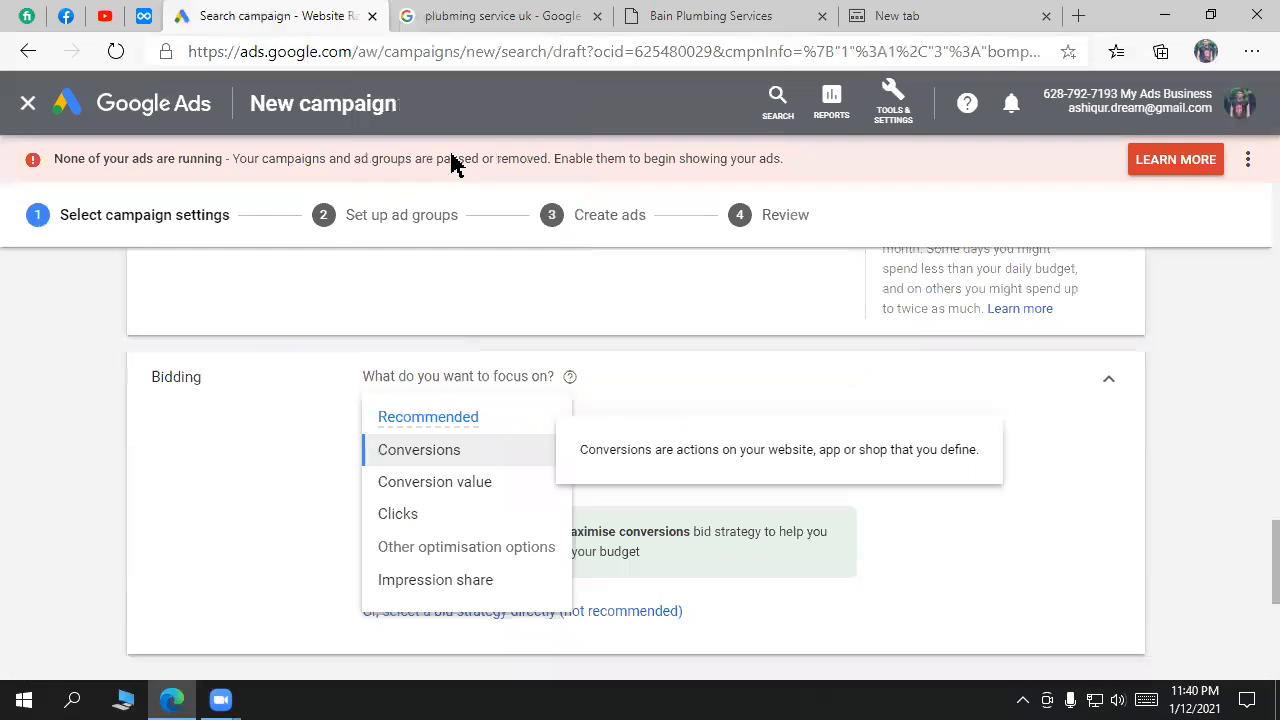
pyautogui.click(460, 500)
pyautogui.click(478, 12)
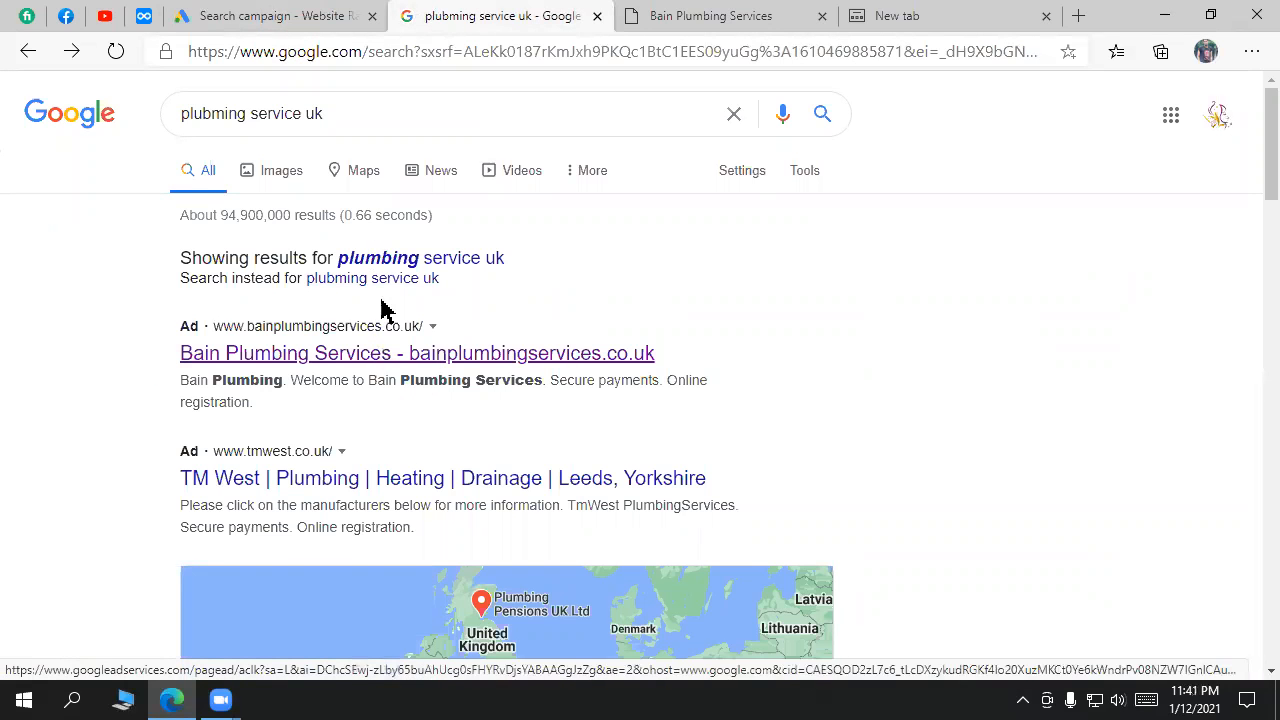
pyautogui.click(297, 12)
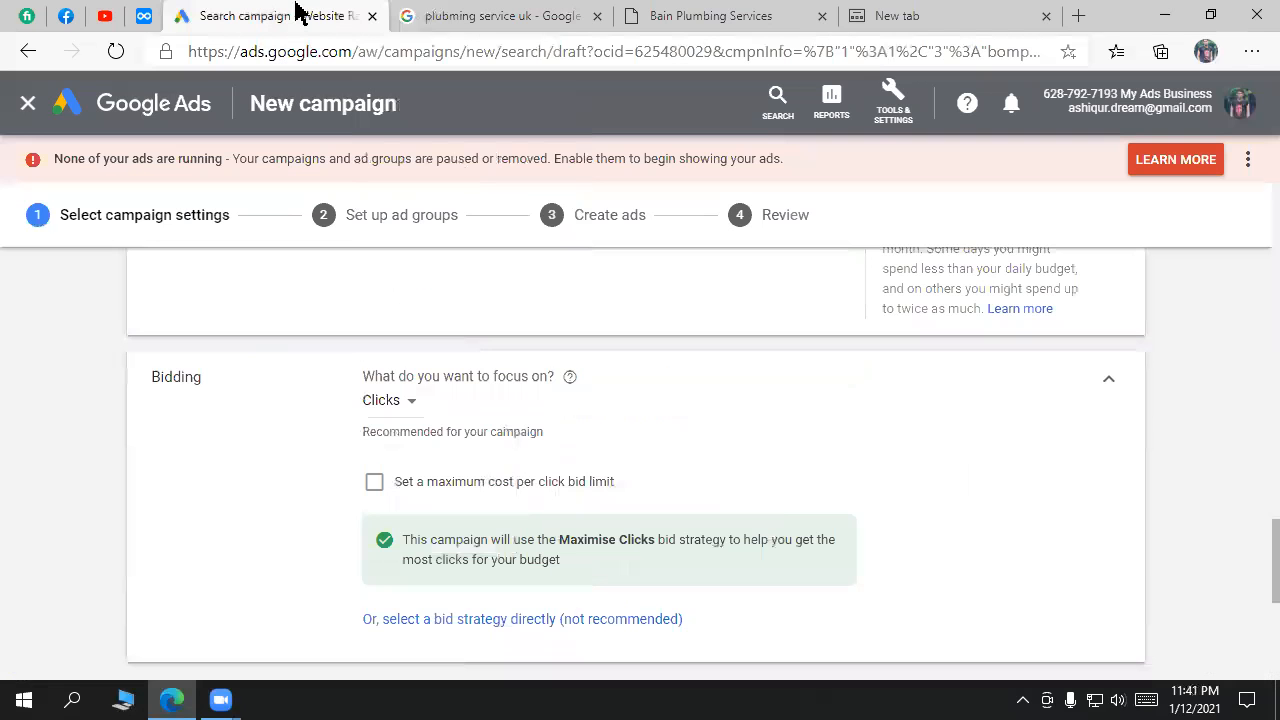
pyautogui.click(421, 412)
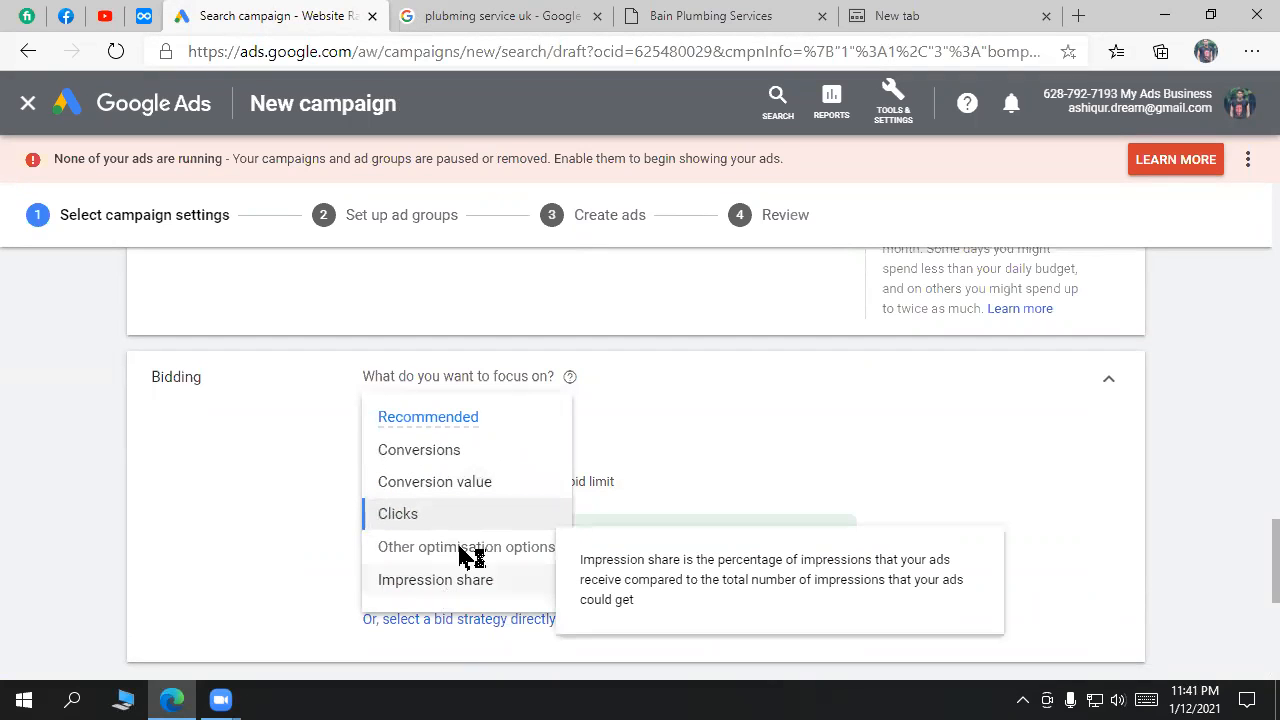
pyautogui.click(452, 14)
pyautogui.scroll(-10, 914, 371)
pyautogui.scroll(10, 397, 177)
pyautogui.moveTo(356, 118); pyautogui.dragTo(176, 122)
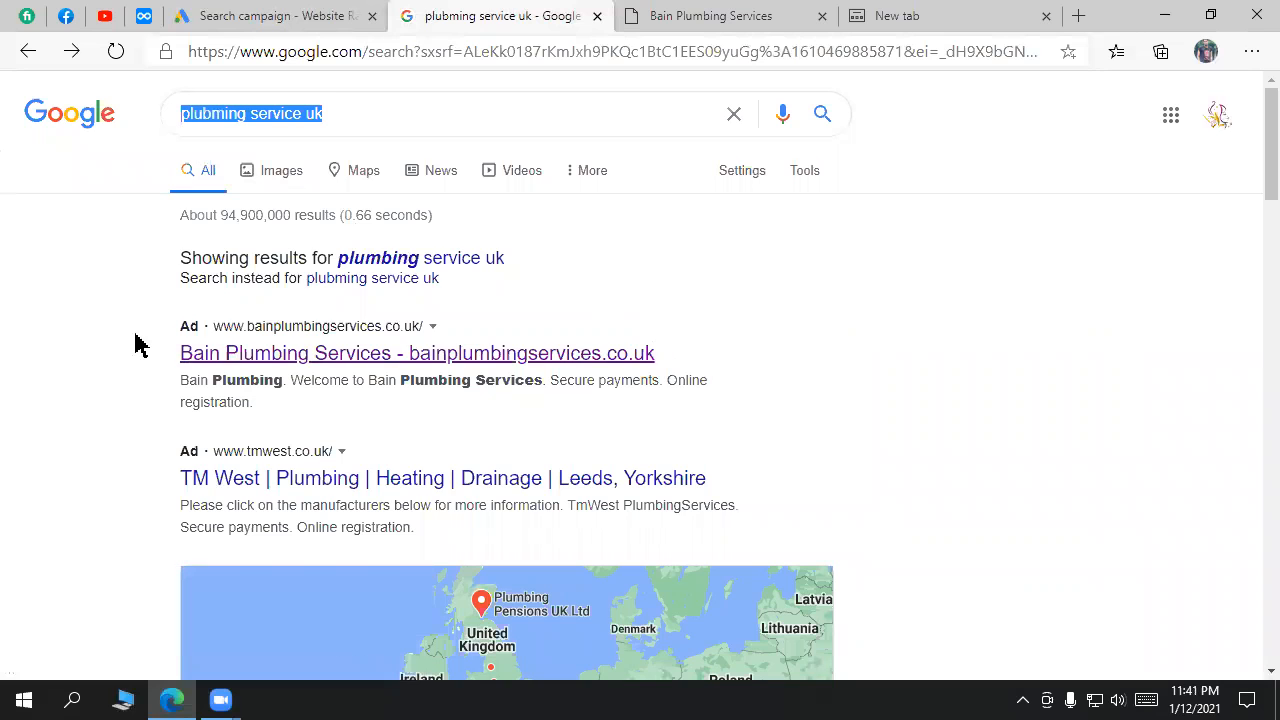
pyautogui.moveTo(146, 346); pyautogui.dragTo(857, 390)
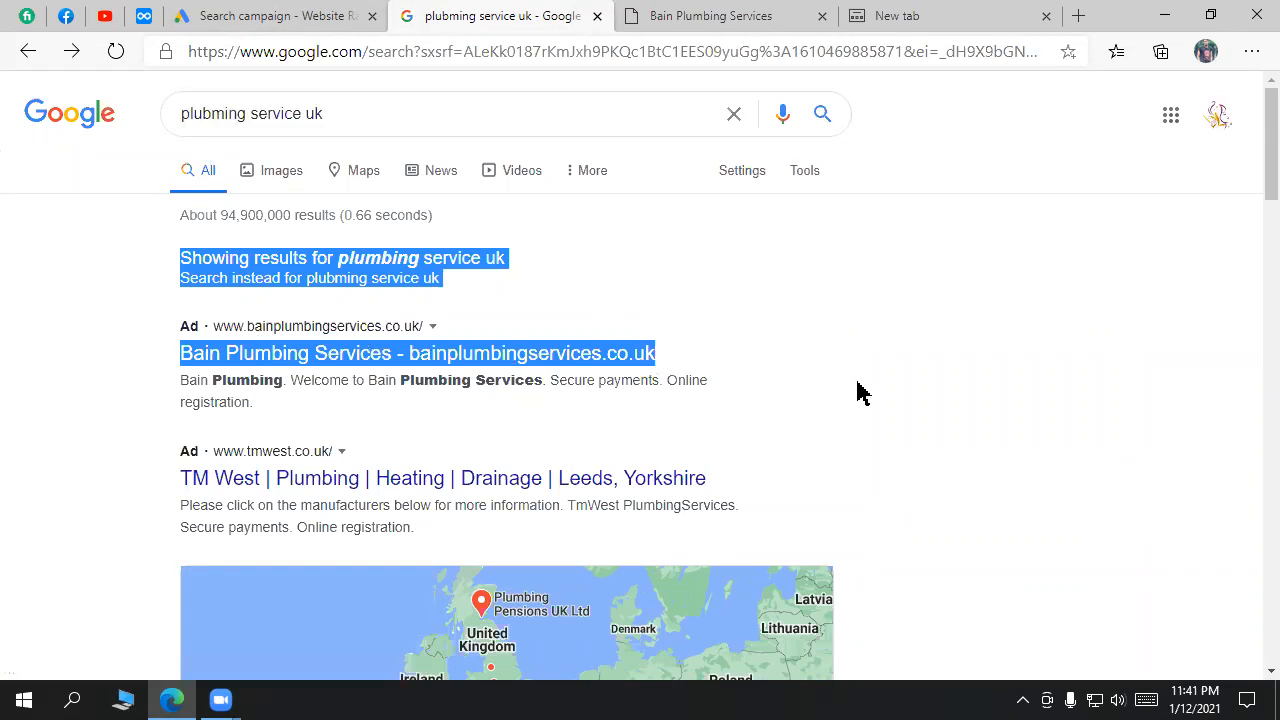
pyautogui.scroll(-2, 857, 391)
pyautogui.scroll(2, 858, 390)
pyautogui.moveTo(1252, 178)
pyautogui.mouseDown()
pyautogui.moveTo(1260, 309)
pyautogui.moveTo(1254, 155)
pyautogui.mouseUp()
pyautogui.click(1103, 396)
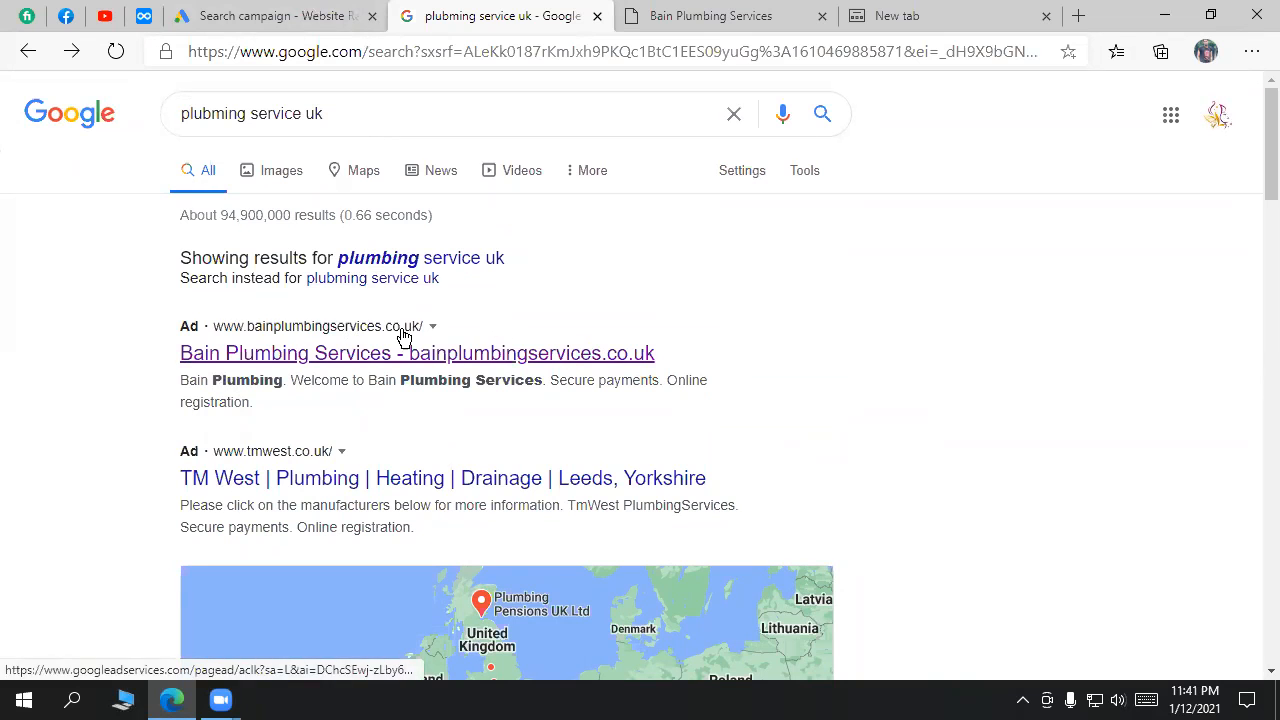
pyautogui.click(280, 14)
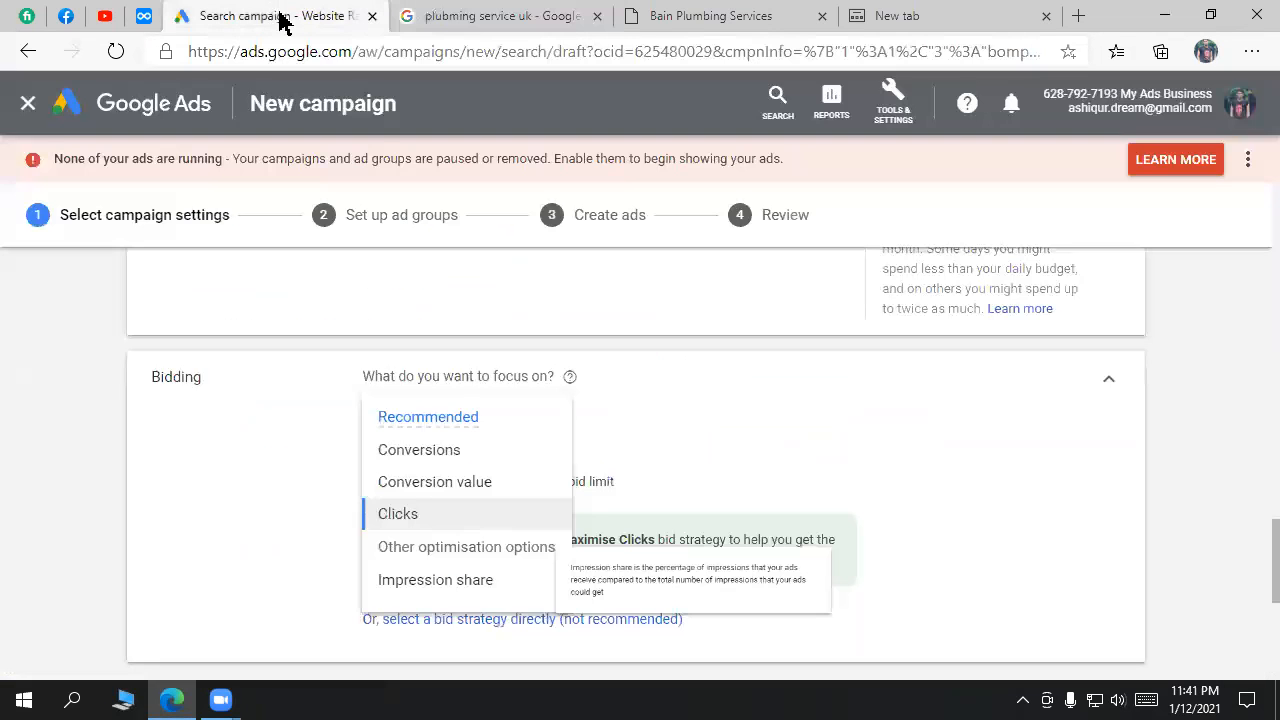
pyautogui.click(430, 16)
pyautogui.click(275, 14)
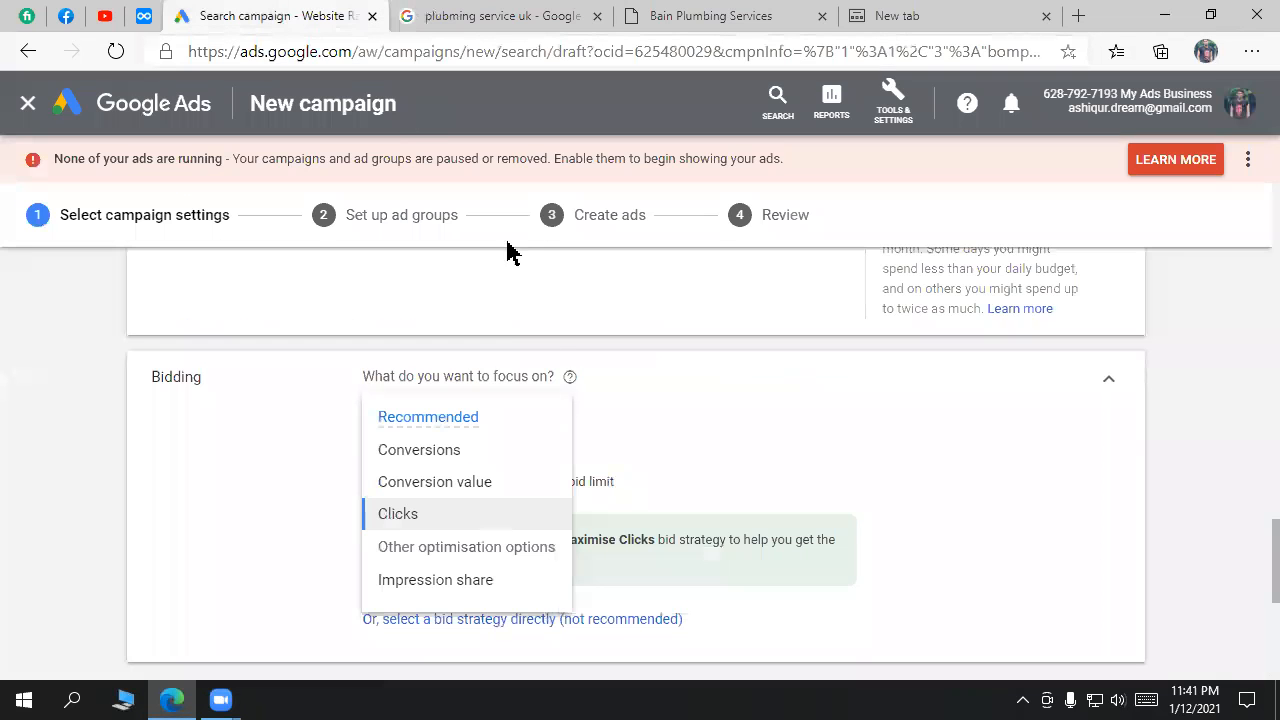
pyautogui.moveTo(444, 595)
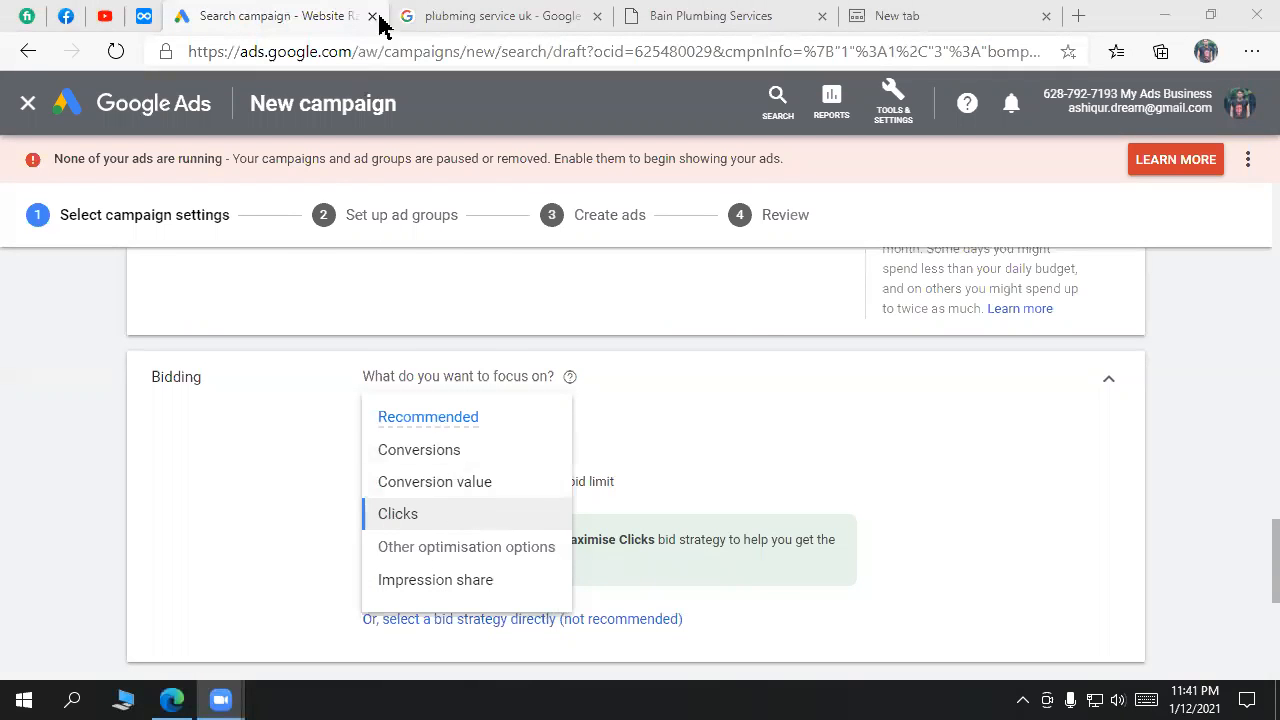
pyautogui.click(512, 18)
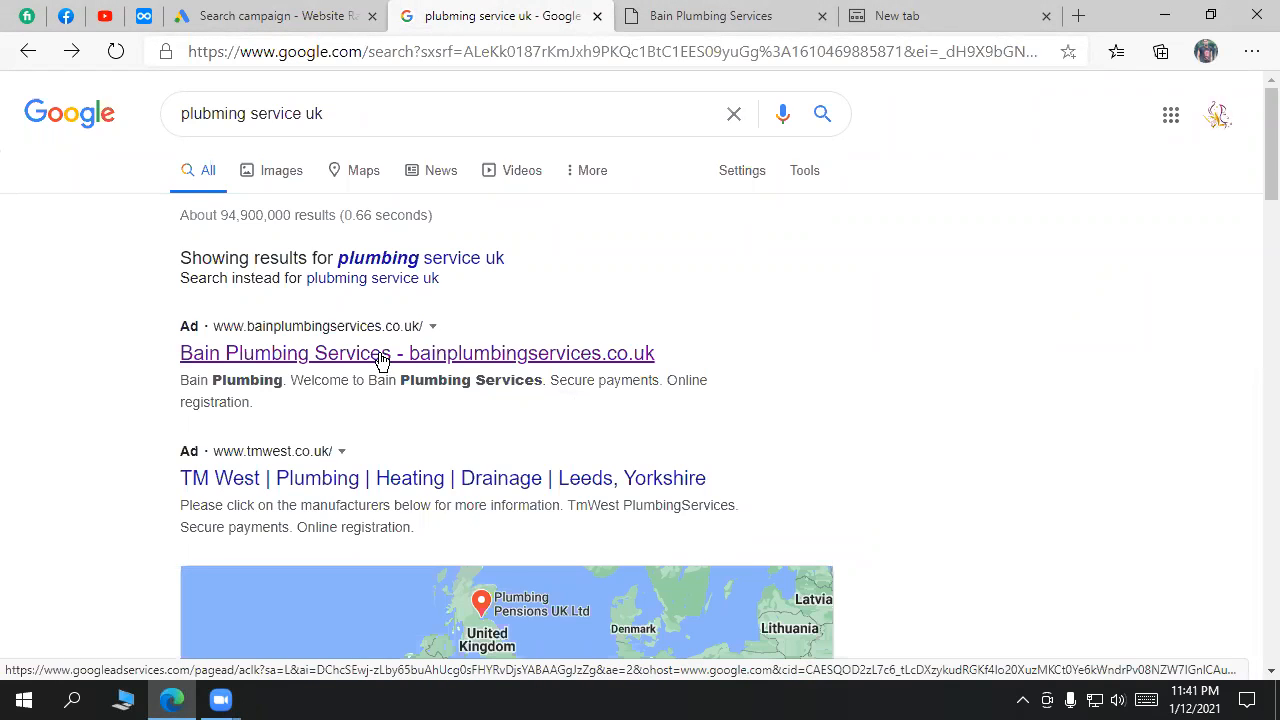
pyautogui.click(190, 15)
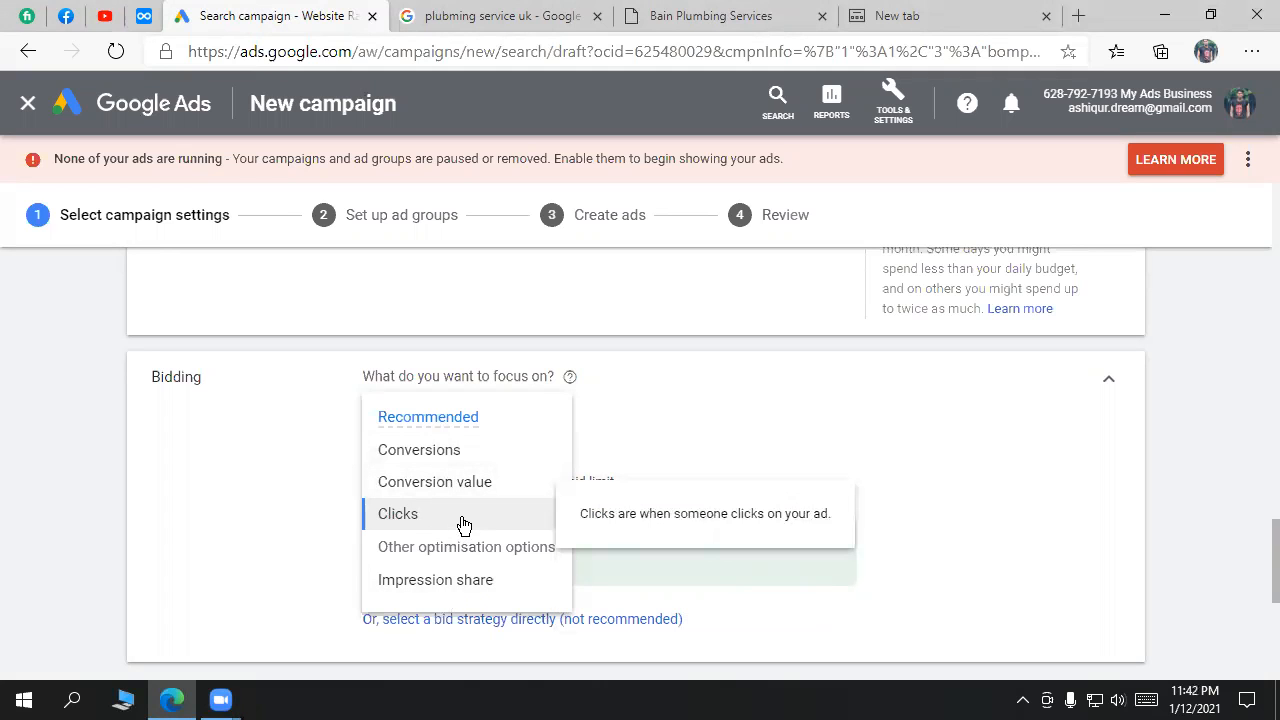
pyautogui.click(490, 15)
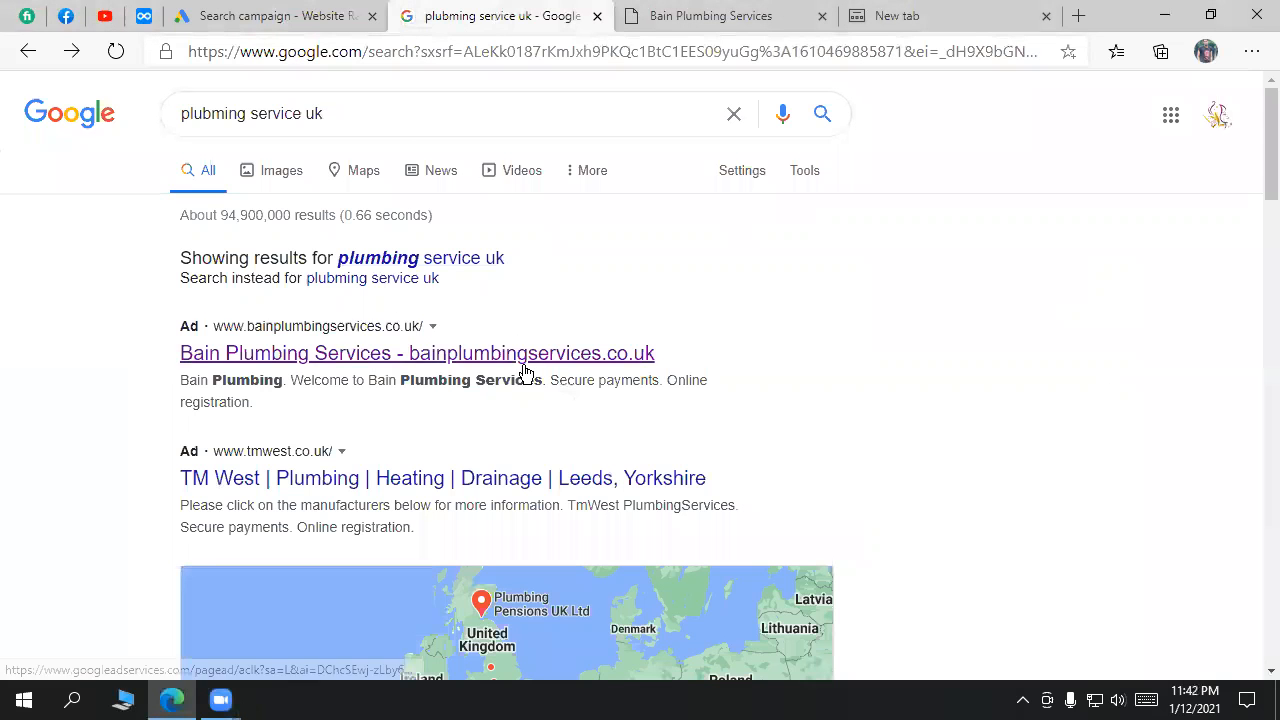
pyautogui.click(262, 13)
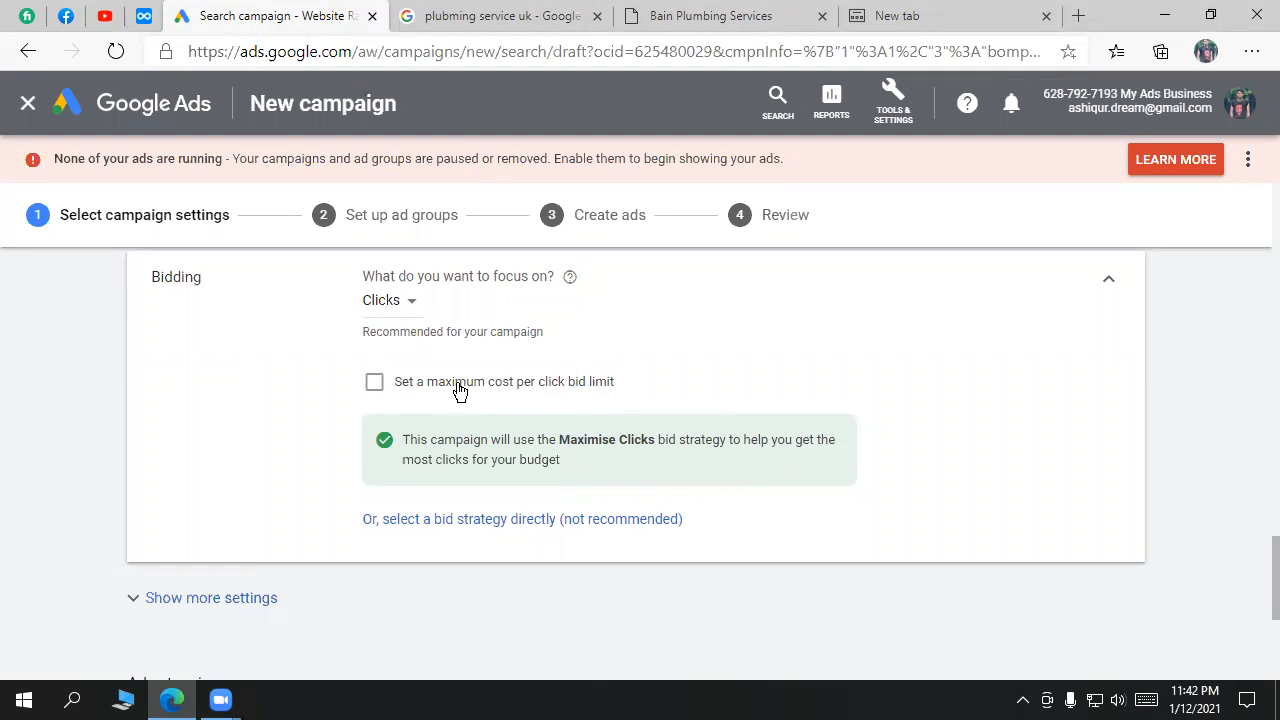
# Step: Turn on a maximum CPC bid limit and compare the TM West ad in the results
pyautogui.click(533, 390)
pyautogui.click(443, 440)
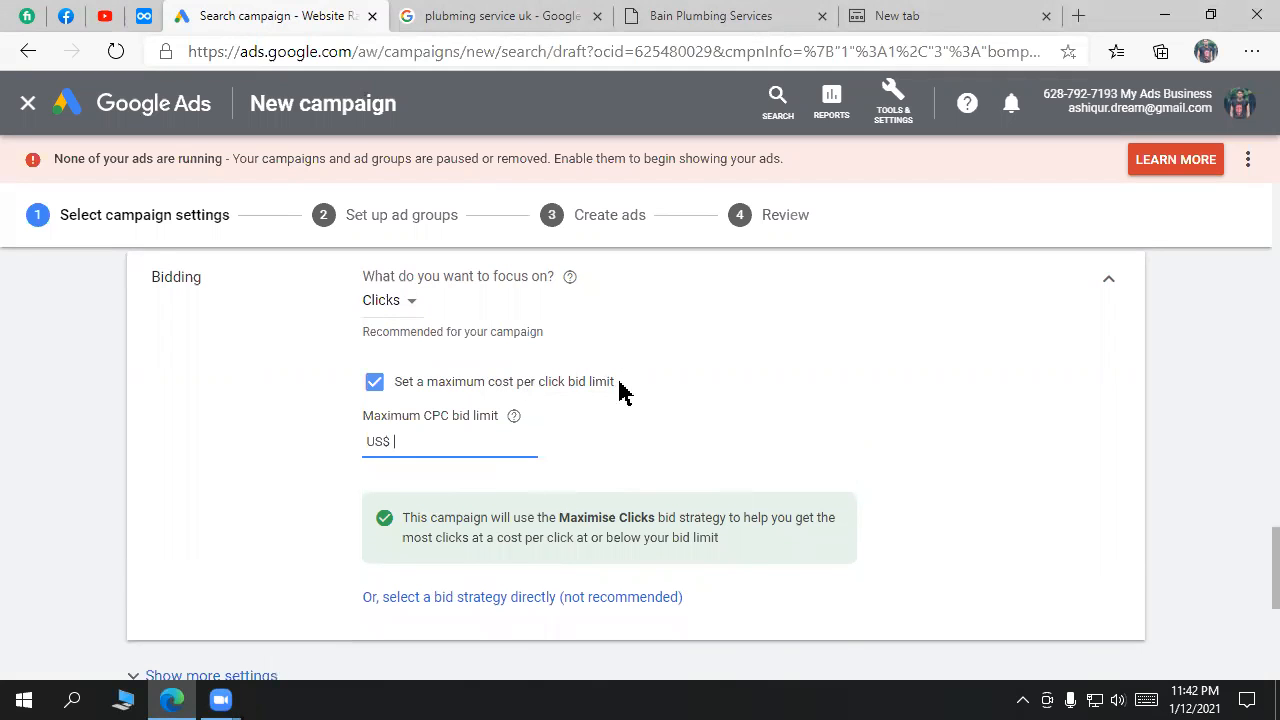
pyautogui.click(486, 14)
pyautogui.click(284, 8)
pyautogui.scroll(1, 640, 349)
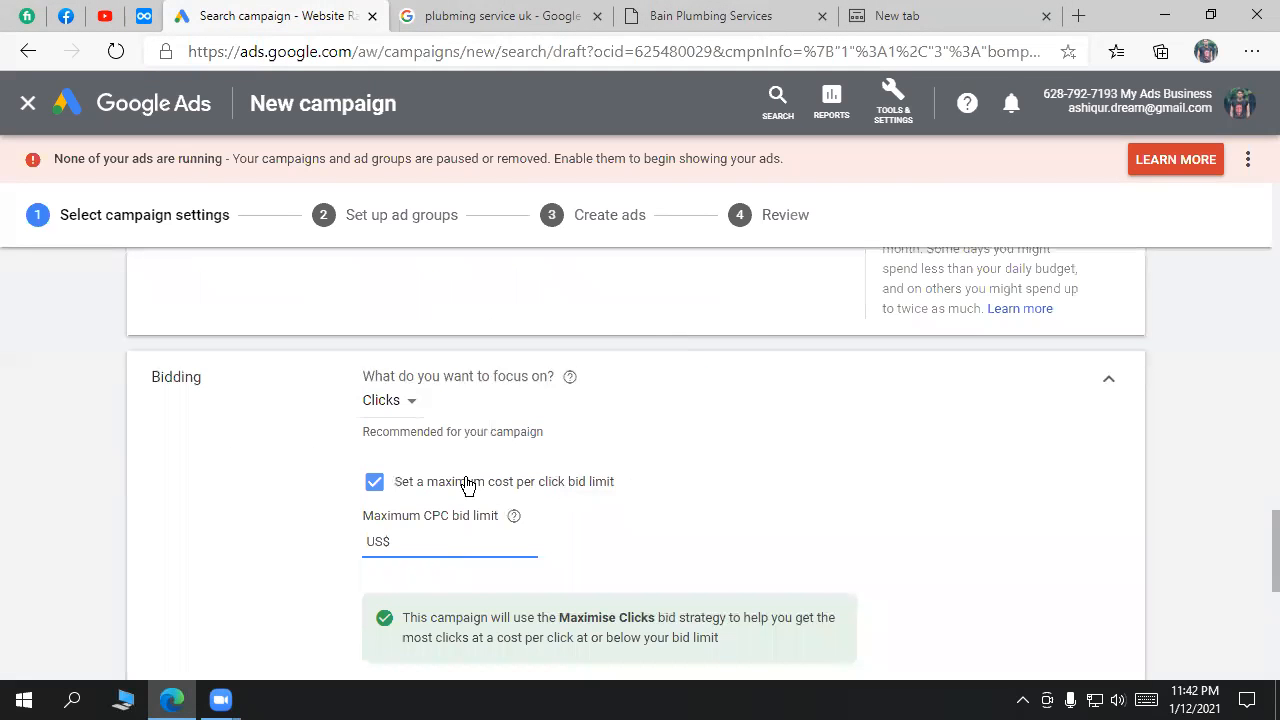
pyautogui.click(448, 26)
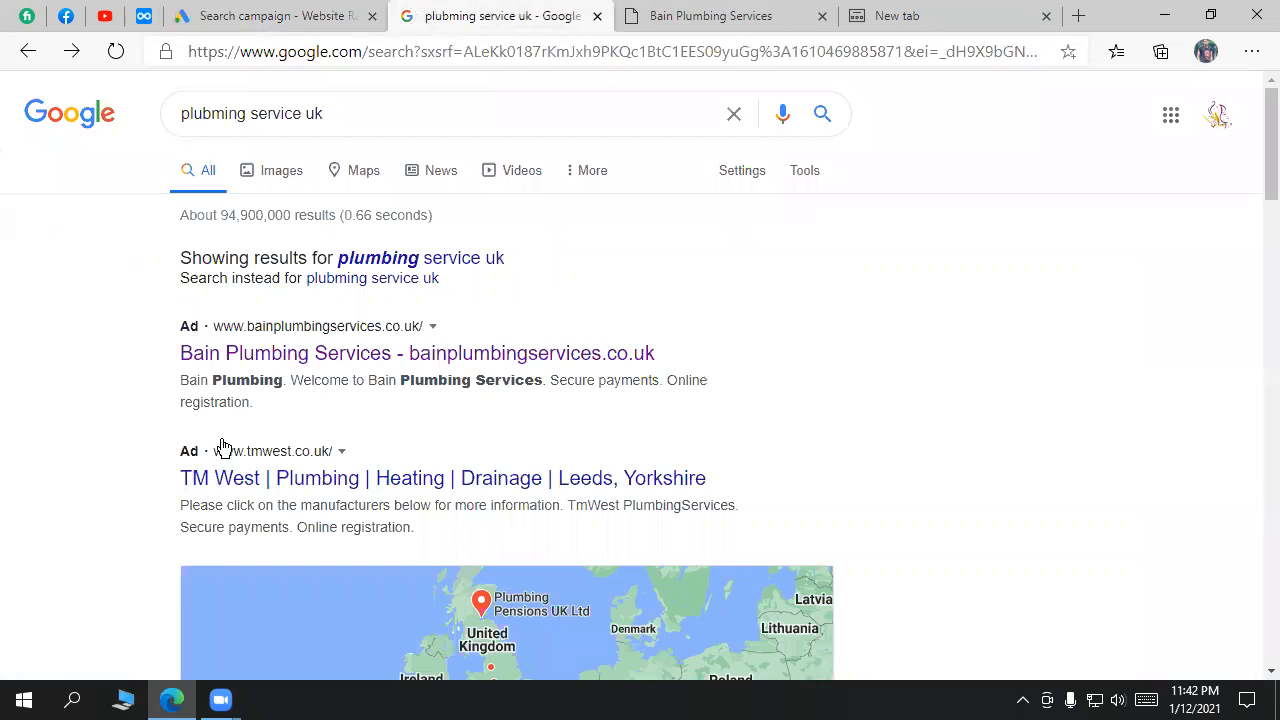
pyautogui.moveTo(706, 490); pyautogui.dragTo(183, 487)
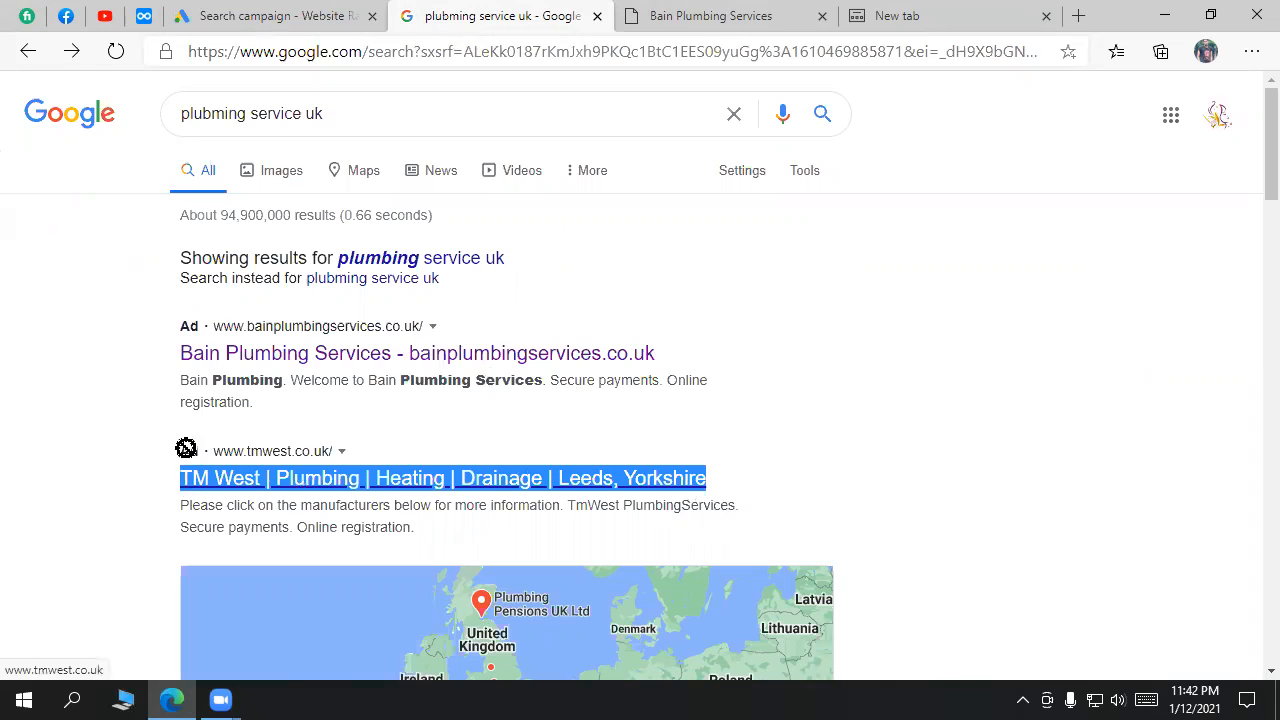
pyautogui.moveTo(186, 114); pyautogui.dragTo(931, 337)
pyautogui.click(966, 365)
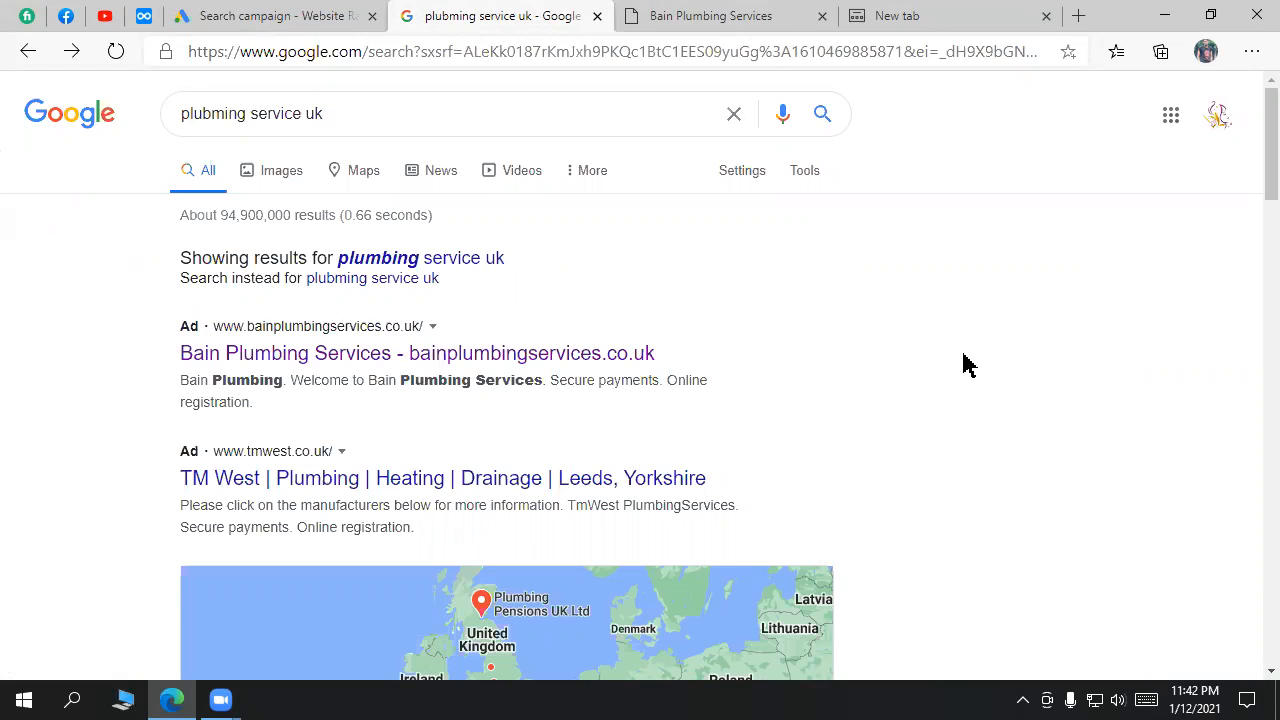
# Step: Enter US$ 1 as the maximum CPC bid limit
pyautogui.click(343, 14)
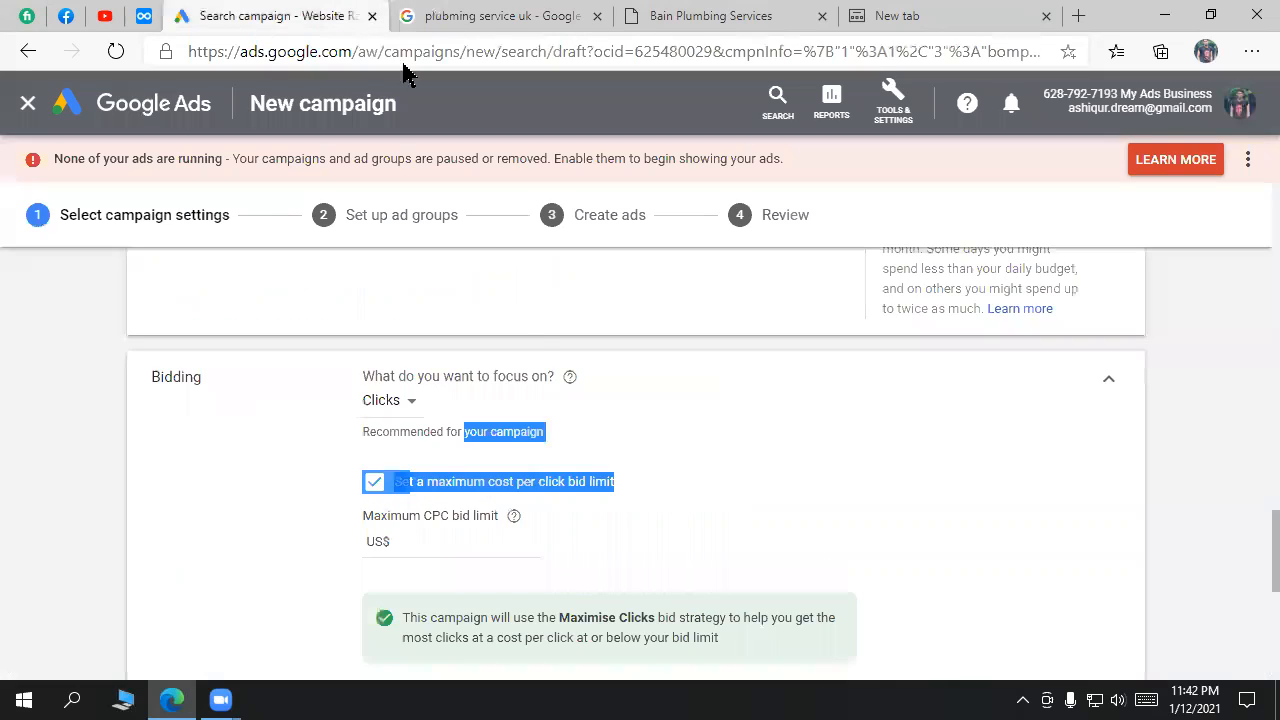
pyautogui.scroll(-1, 558, 535)
pyautogui.click(411, 441)
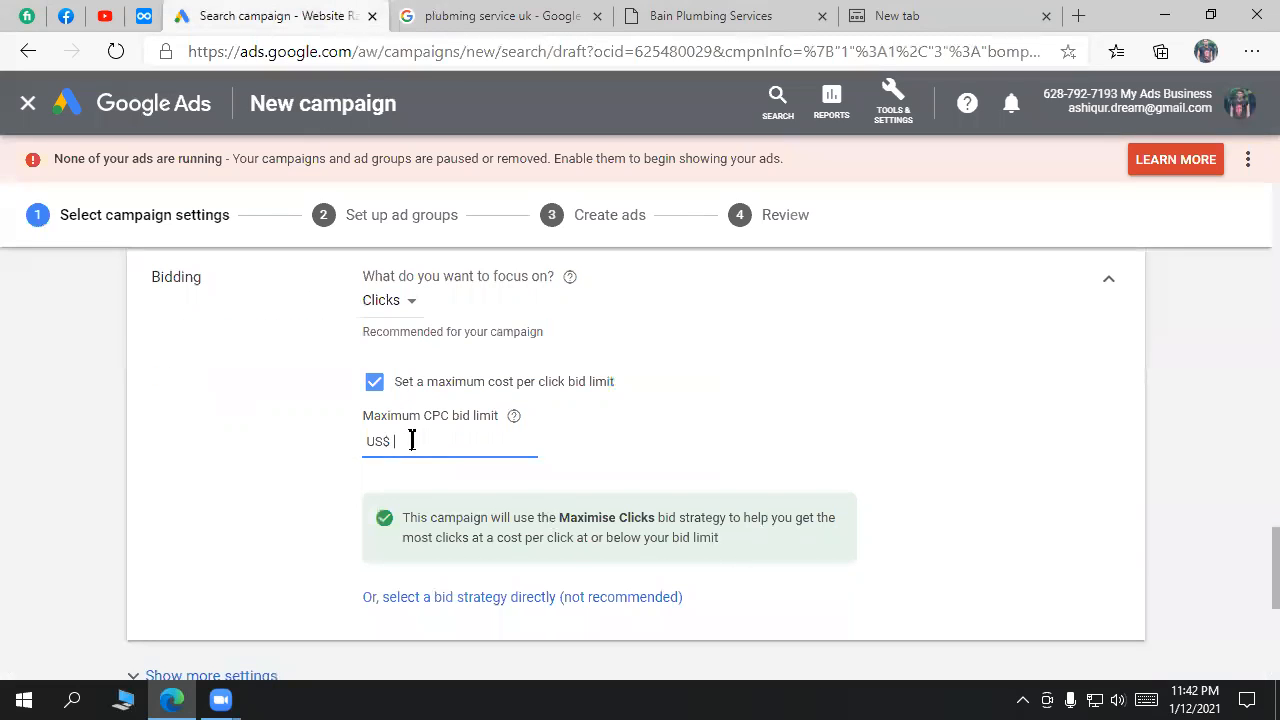
pyautogui.write('1')
pyautogui.moveTo(441, 415); pyautogui.dragTo(421, 415)
# Step: Highlight the Bain Plumbing Services ad title and scroll through the plumbing results
pyautogui.click(553, 14)
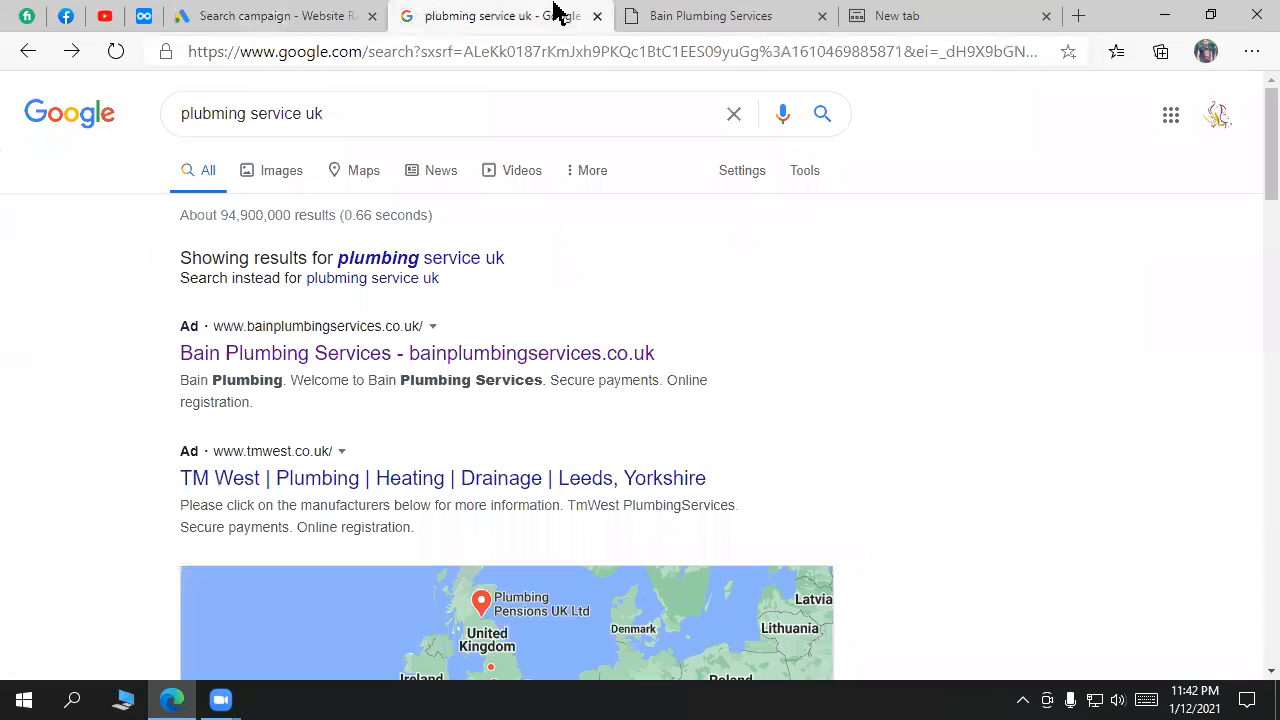
pyautogui.moveTo(674, 364); pyautogui.dragTo(924, 373)
pyautogui.scroll(-20, 857, 409)
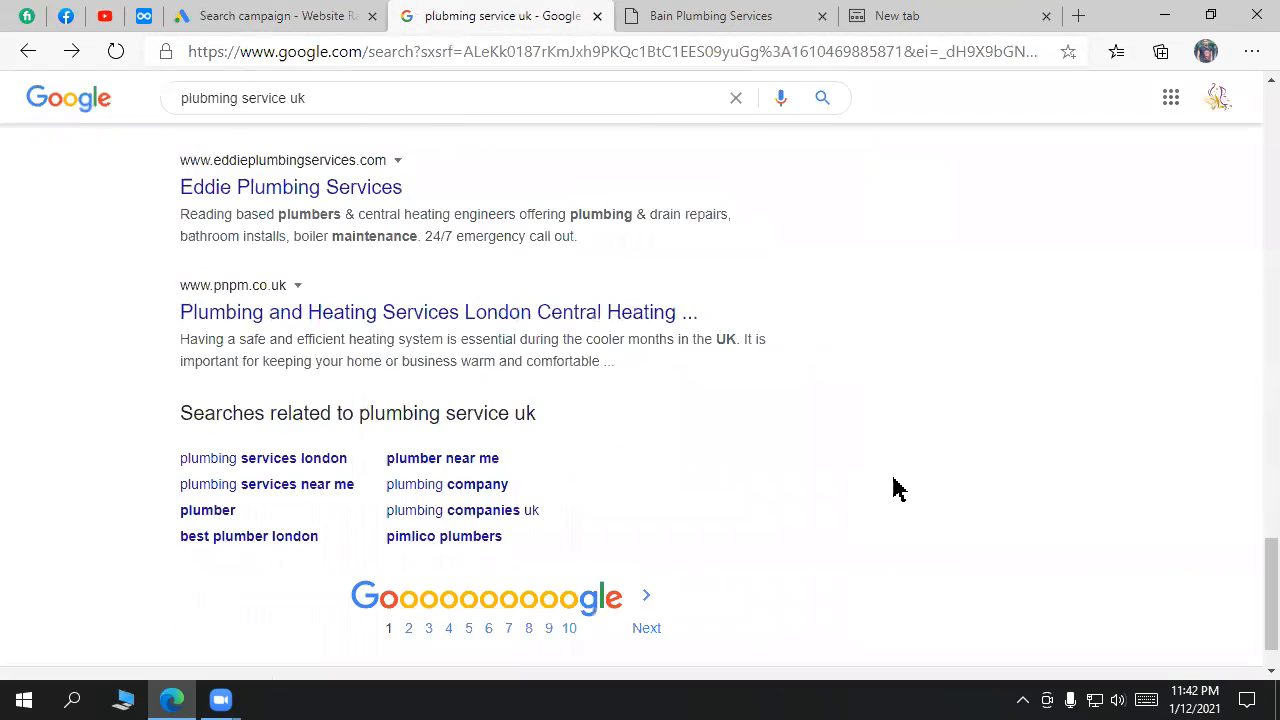
pyautogui.scroll(2, 202, 315)
pyautogui.moveTo(697, 531); pyautogui.dragTo(157, 200)
pyautogui.scroll(-2, 273, 557)
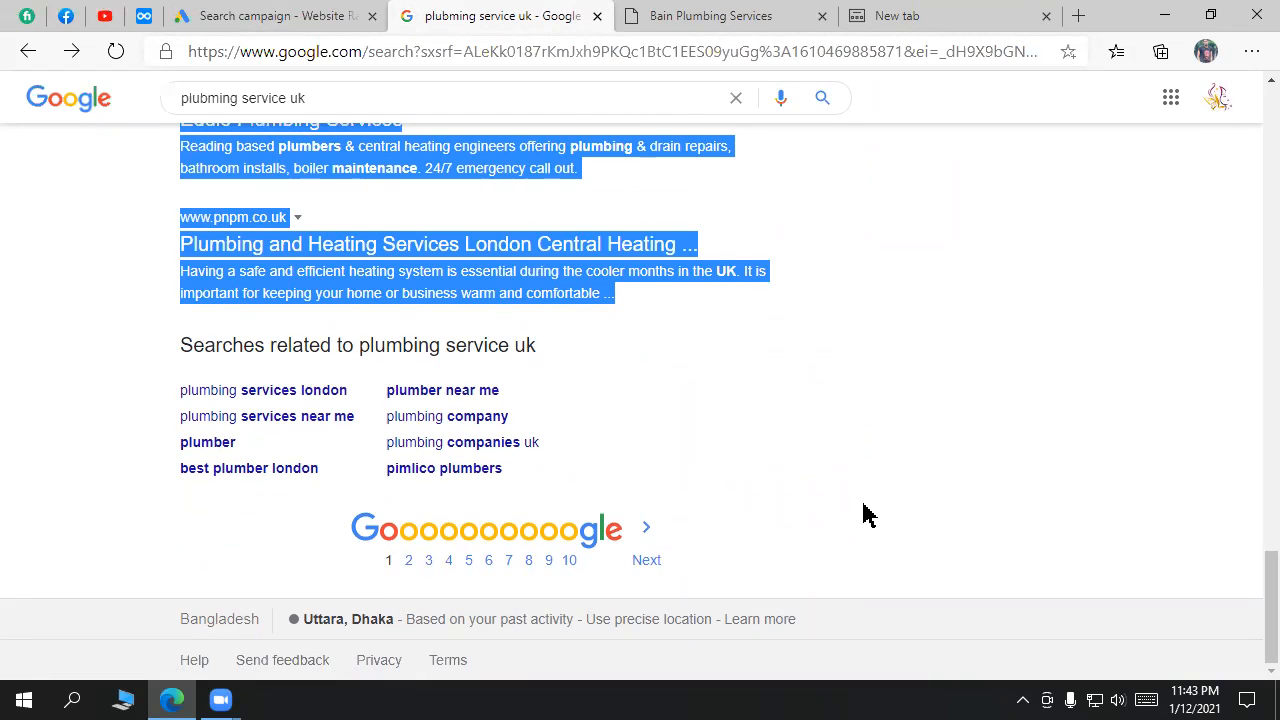
# Step: Replace the 1.00 maximum CPC bid limit with 3
pyautogui.click(357, 14)
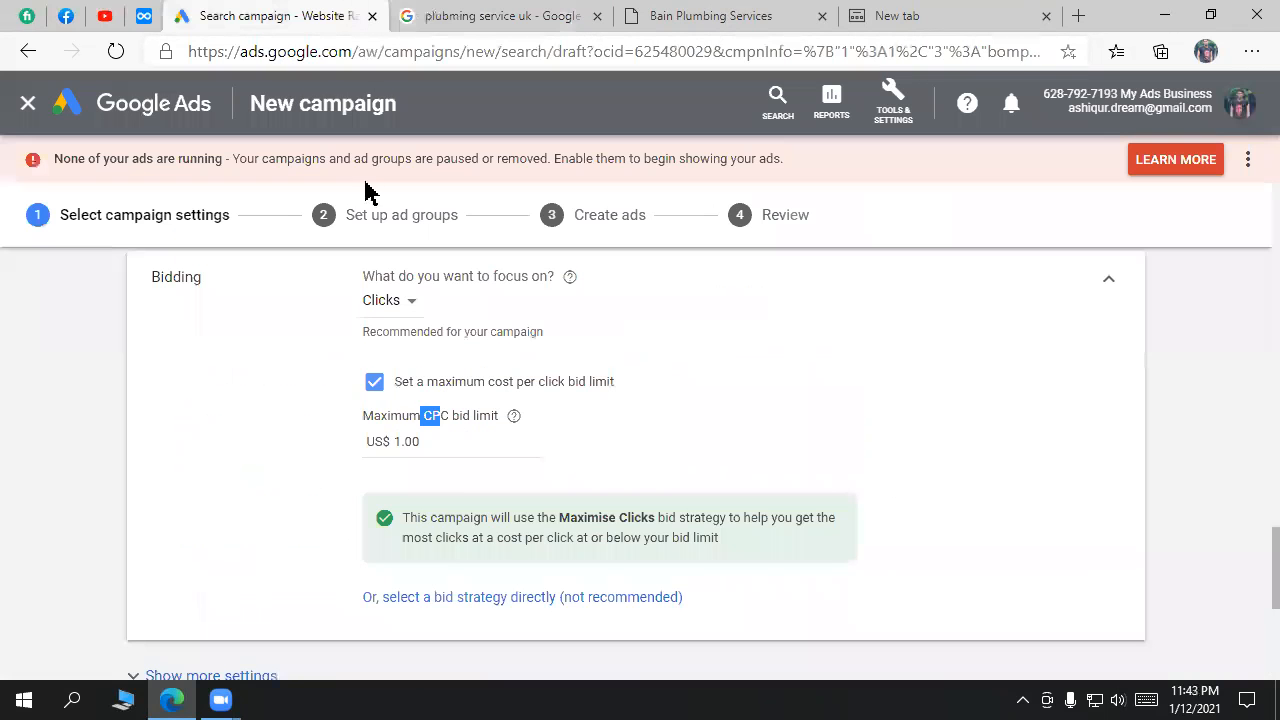
pyautogui.doubleClick(401, 441)
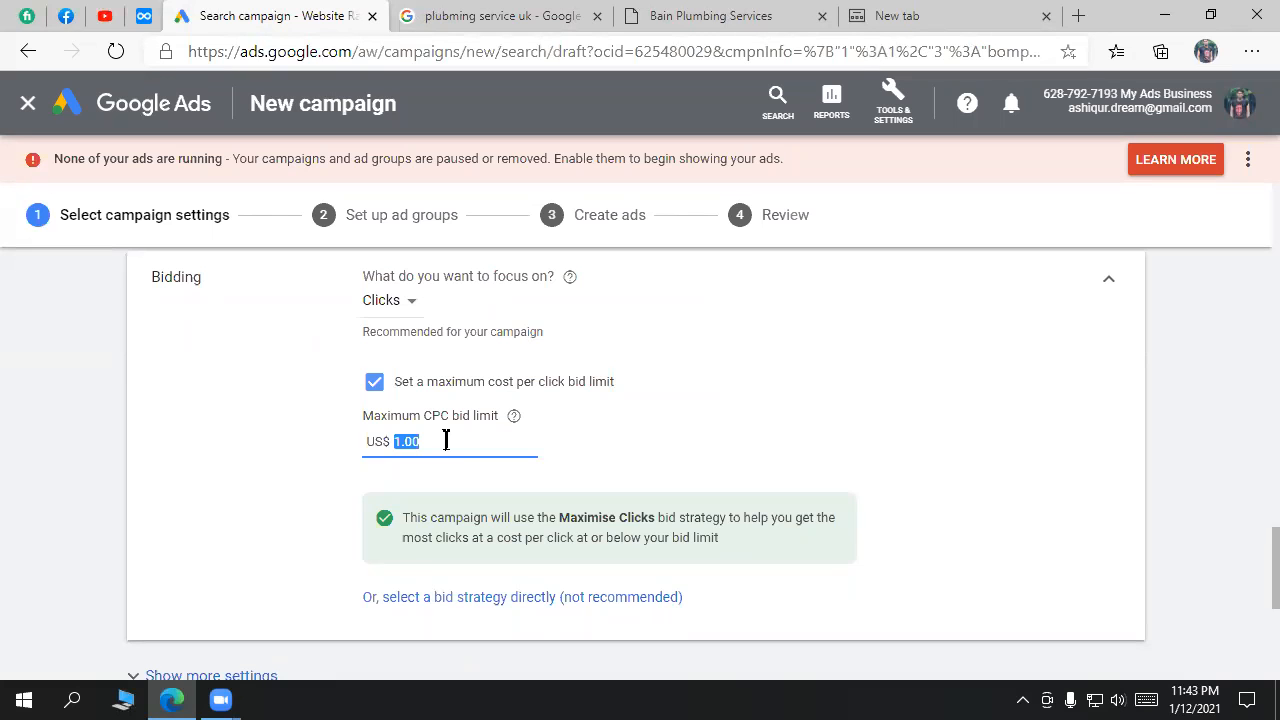
pyautogui.click(486, 15)
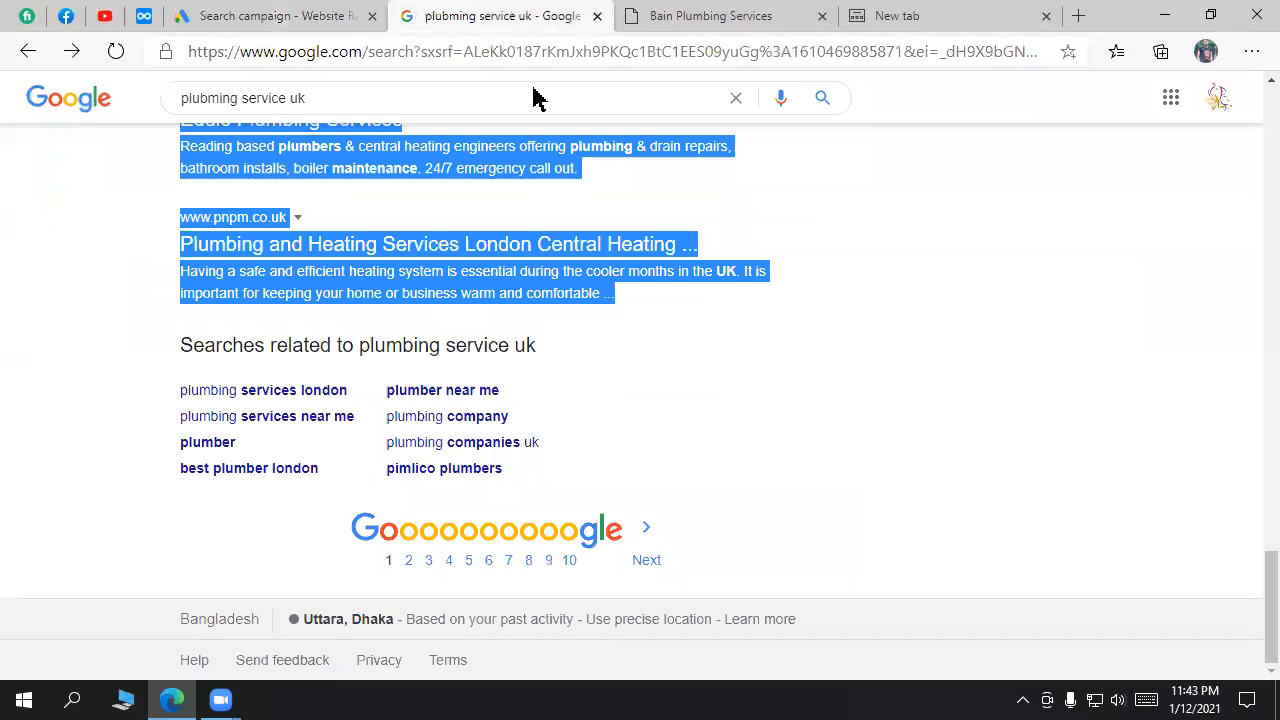
pyautogui.scroll(10, 855, 385)
pyautogui.scroll(5, 855, 378)
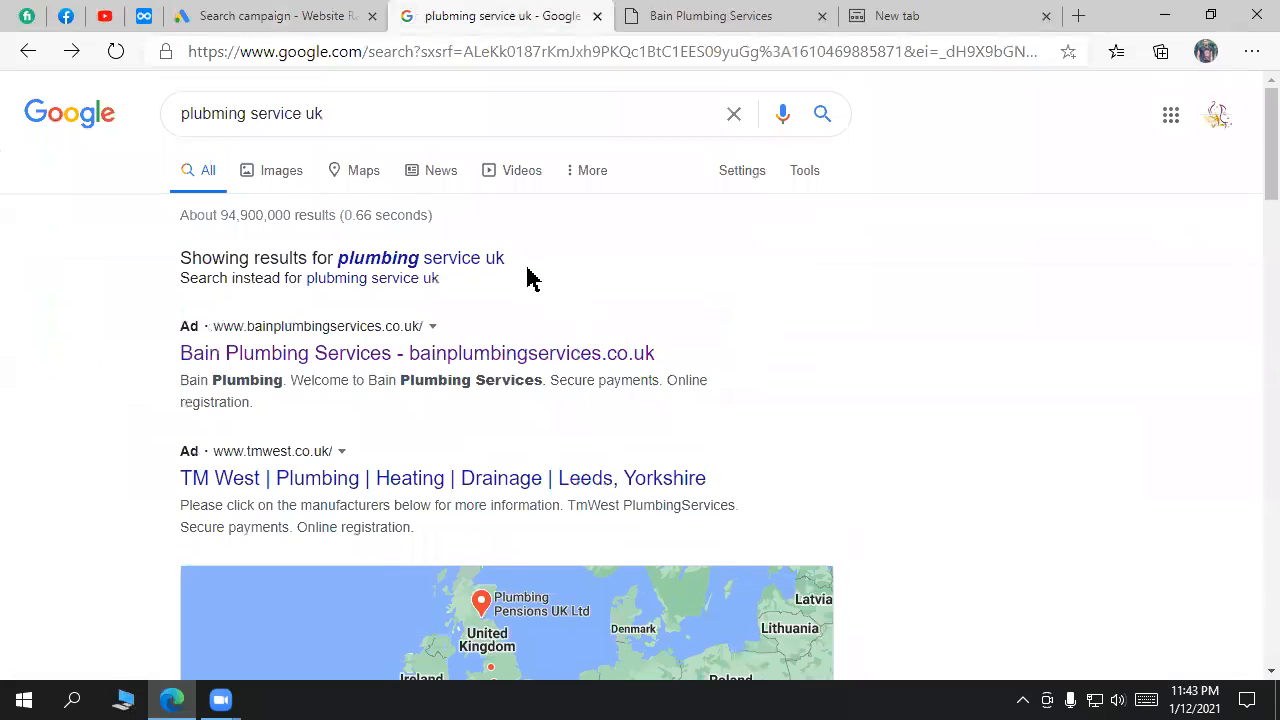
pyautogui.scroll(-9, 900, 434)
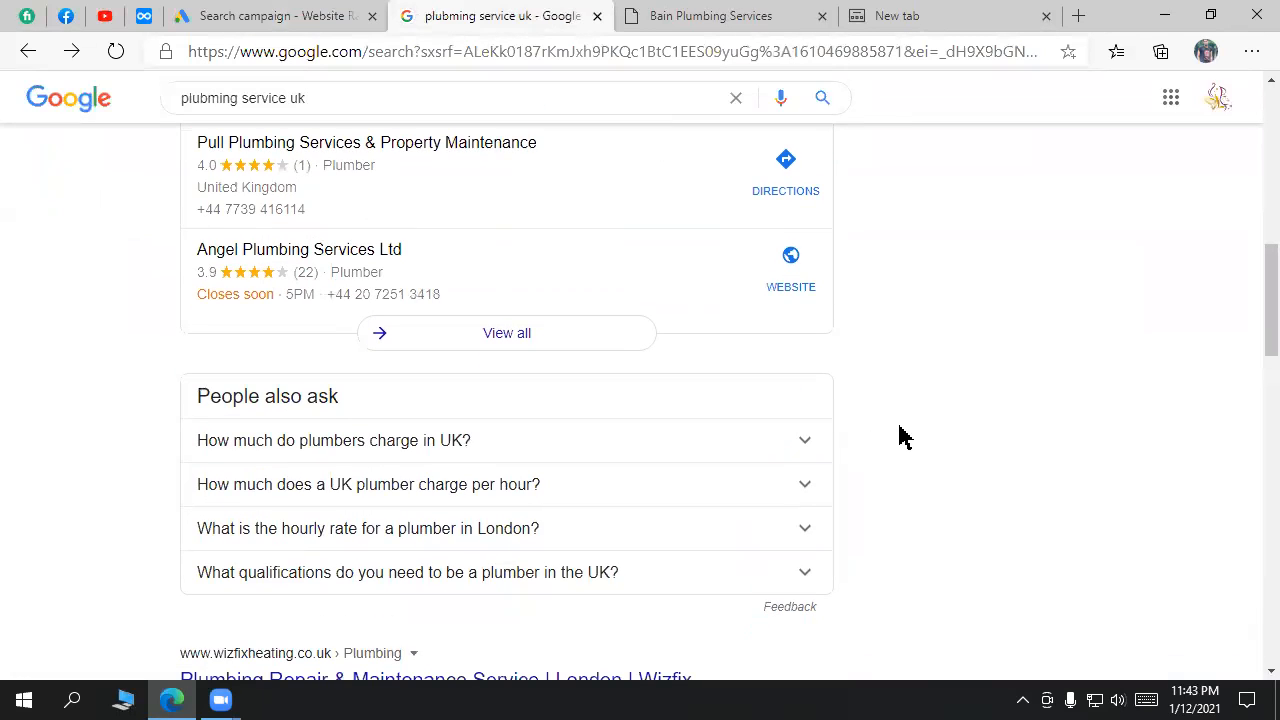
pyautogui.click(253, 13)
pyautogui.click(440, 444)
pyautogui.moveTo(440, 444); pyautogui.dragTo(388, 446)
pyautogui.write('3')
pyautogui.scroll(4, 515, 403)
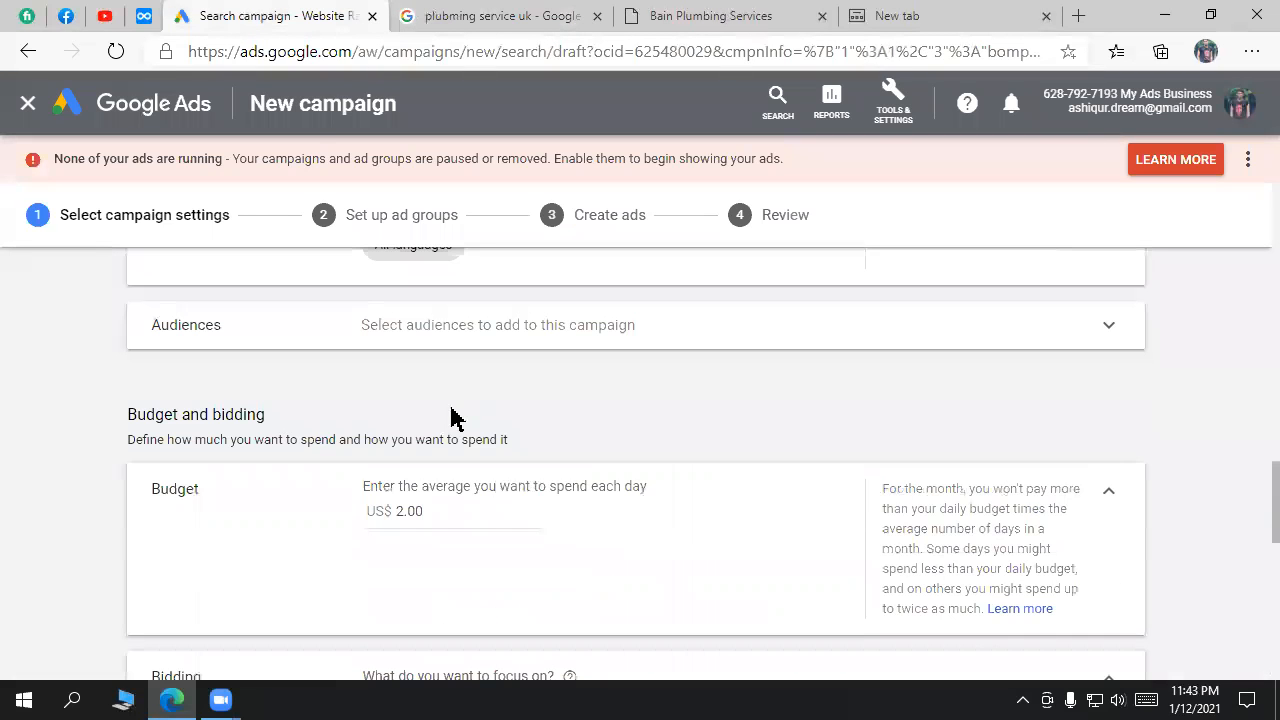
# Step: Change the maximum CPC bid limit from 3.00 to .3, giving US$ 0.30
pyautogui.moveTo(437, 520); pyautogui.dragTo(394, 516)
pyautogui.scroll(-1, 658, 545)
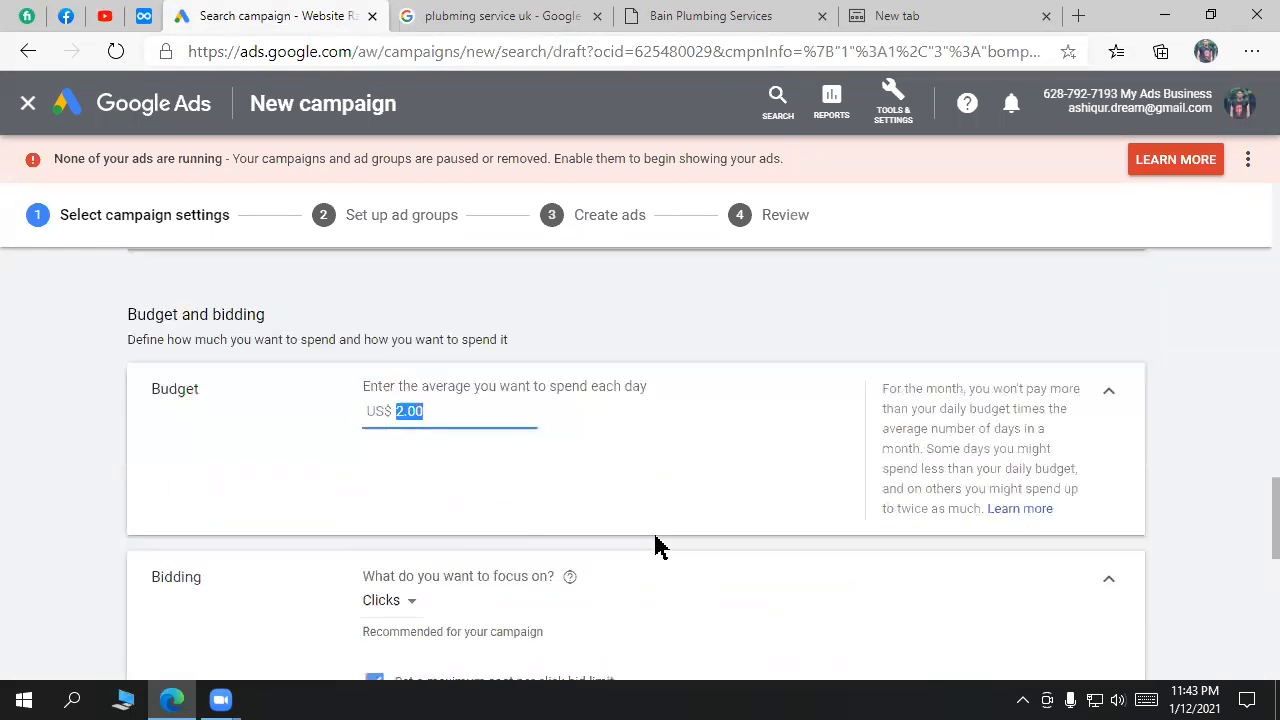
pyautogui.scroll(-3, 658, 545)
pyautogui.doubleClick(396, 446)
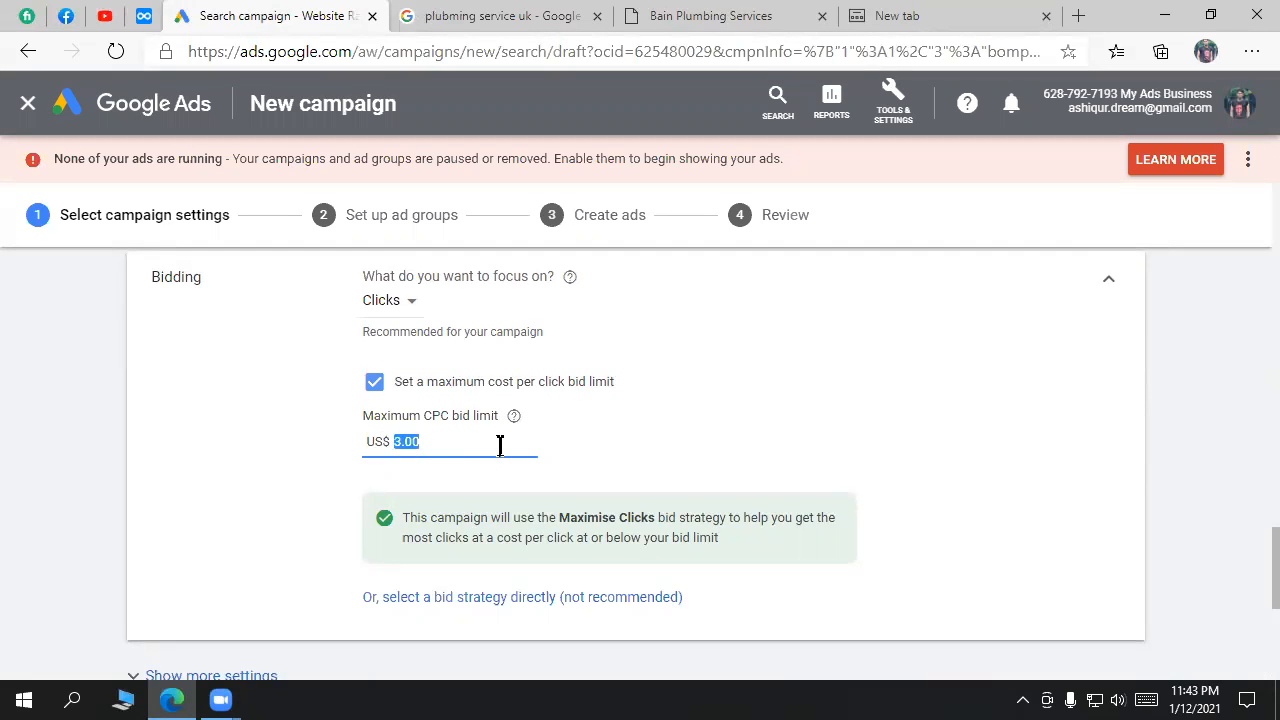
pyautogui.write('.')
pyautogui.write('5')
pyautogui.press('BackSpace')
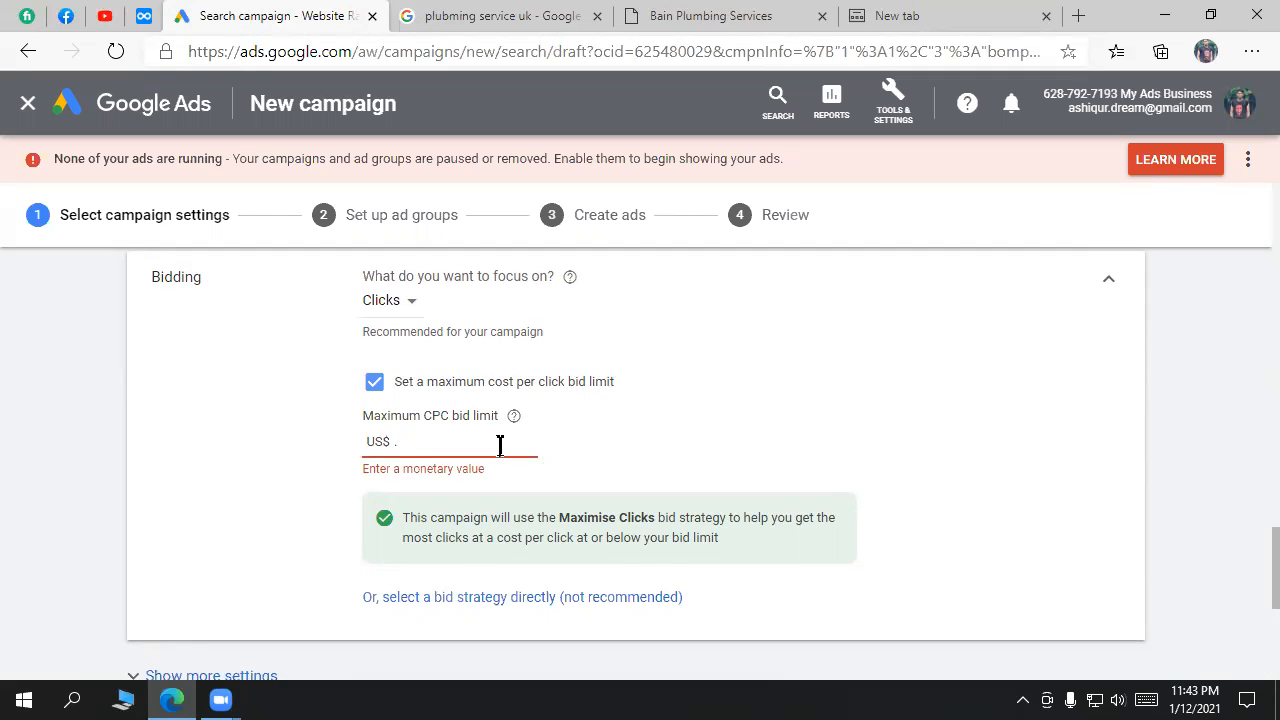
pyautogui.write('3')
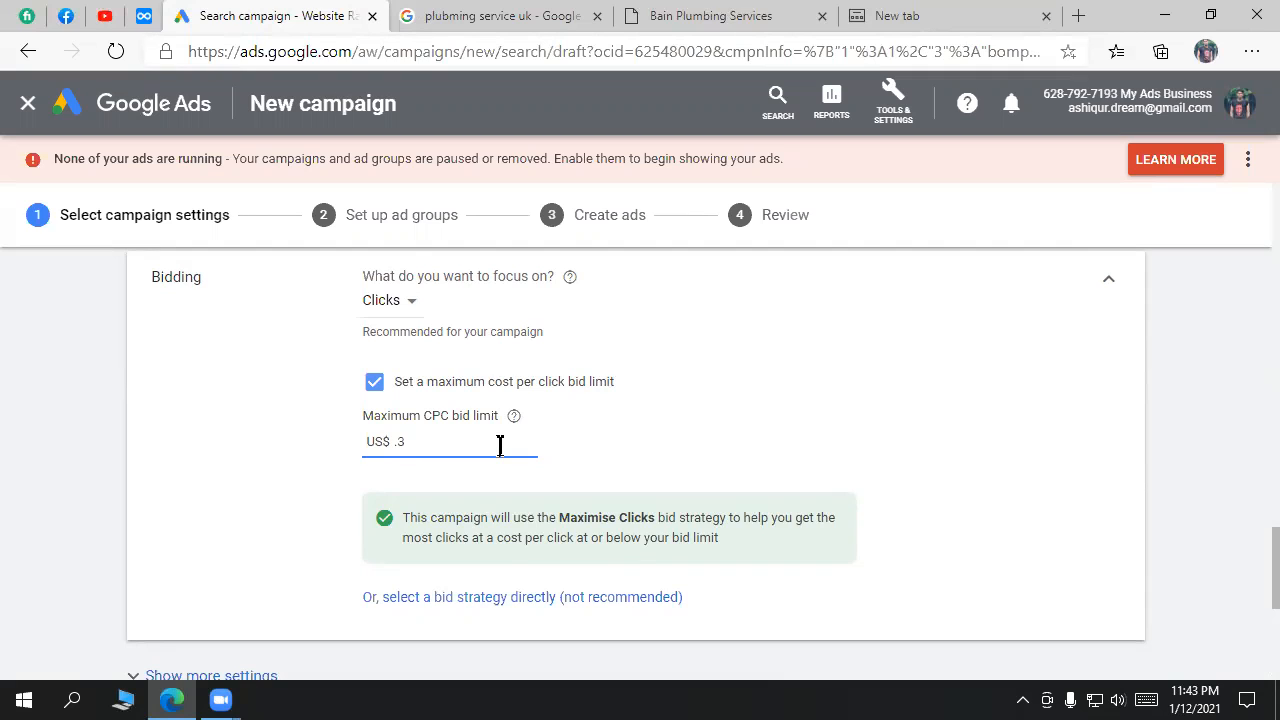
pyautogui.press('Return')
pyautogui.moveTo(443, 441); pyautogui.dragTo(384, 441)
pyautogui.click(734, 476)
pyautogui.doubleClick(441, 415)
# Step: Compare the top plumbing ad, then highlight the Maximise Clicks strategy explanation
pyautogui.click(470, 15)
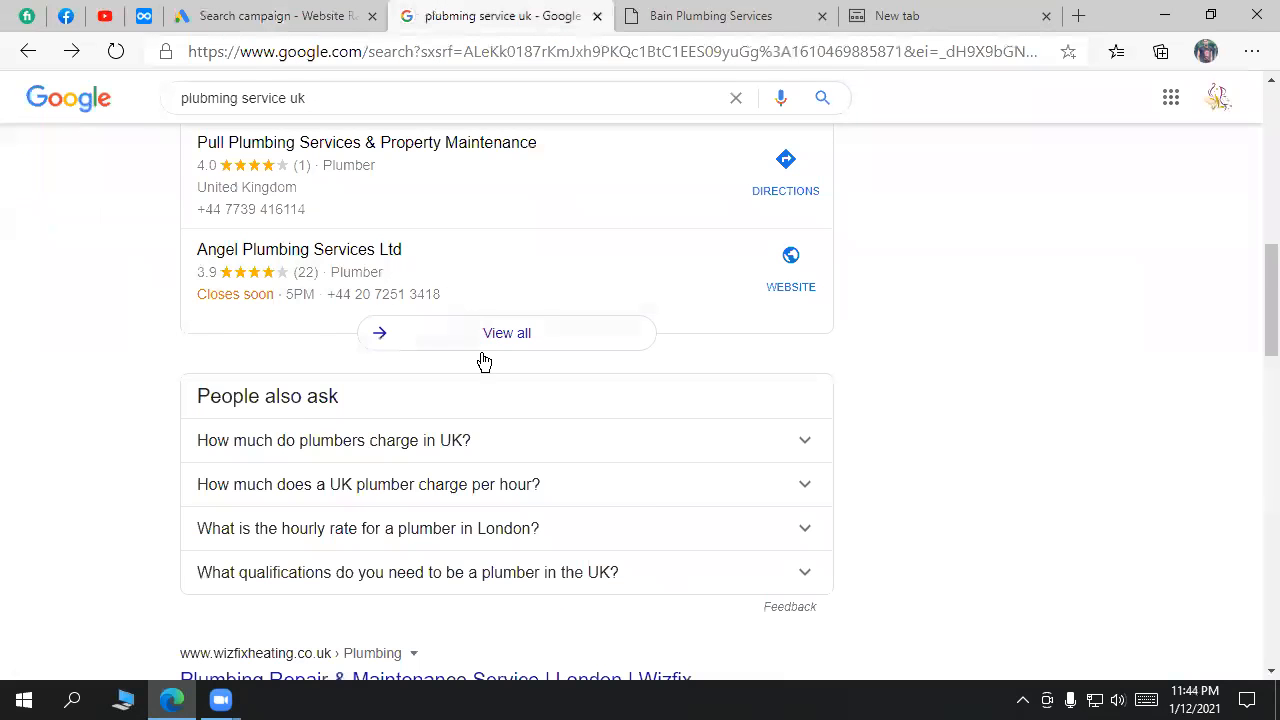
pyautogui.scroll(7, 548, 328)
pyautogui.moveTo(655, 353); pyautogui.dragTo(173, 365)
pyautogui.click(322, 12)
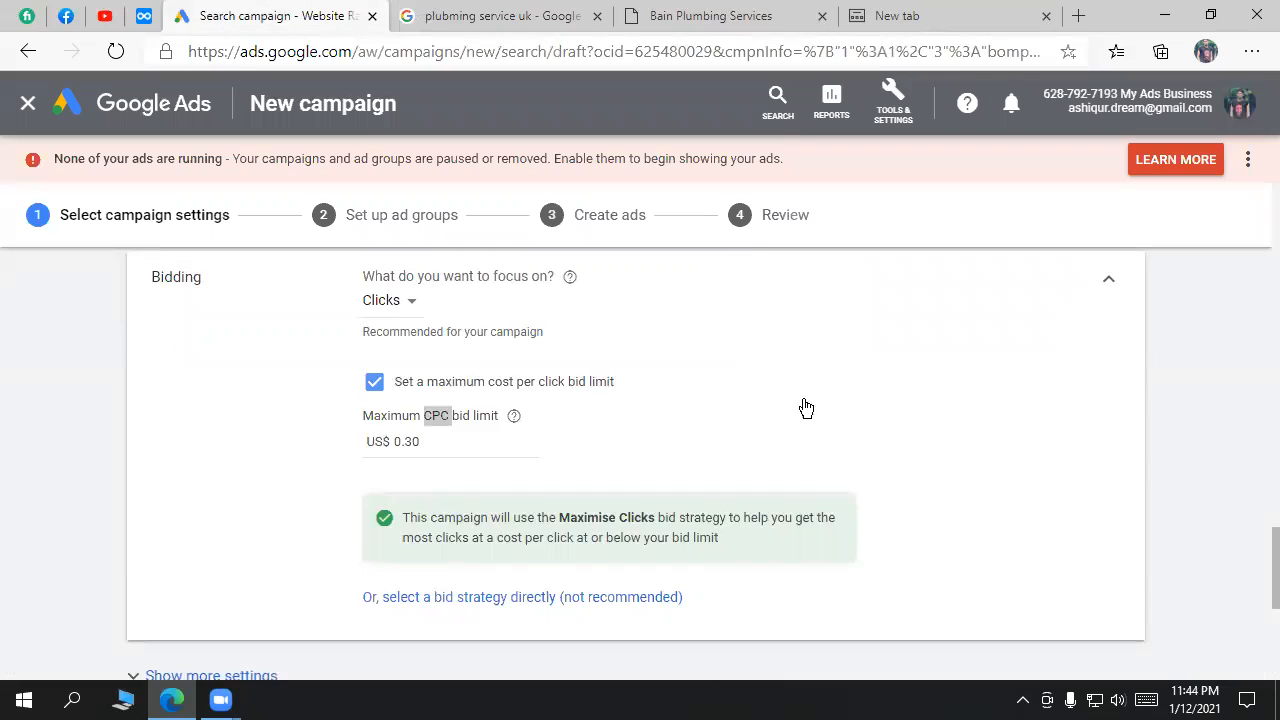
pyautogui.scroll(-1, 860, 455)
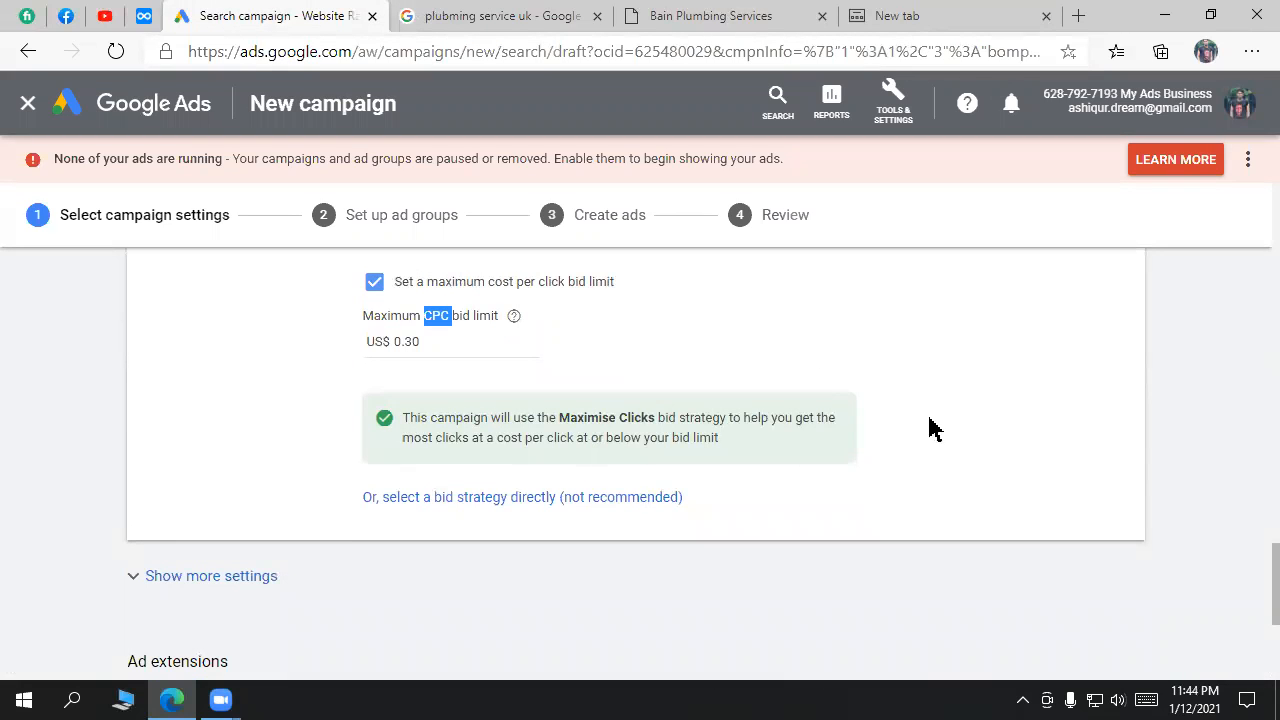
pyautogui.moveTo(755, 449); pyautogui.dragTo(406, 416)
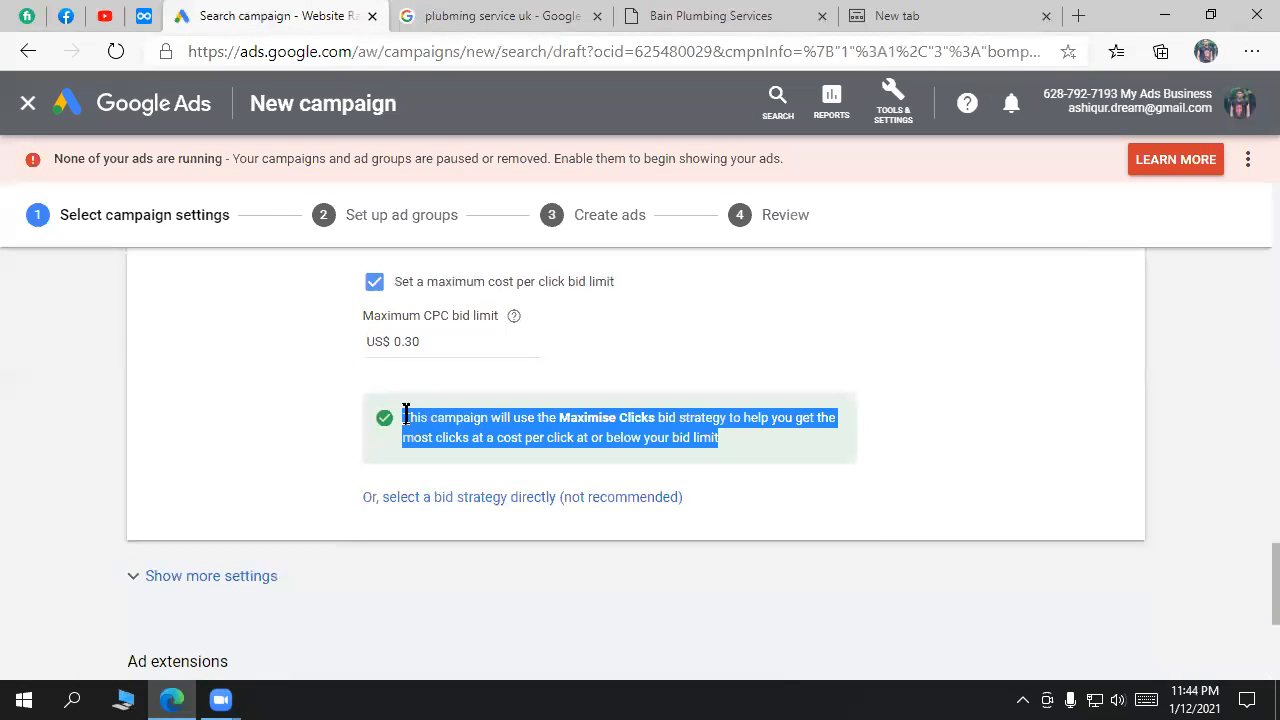
pyautogui.click(889, 483)
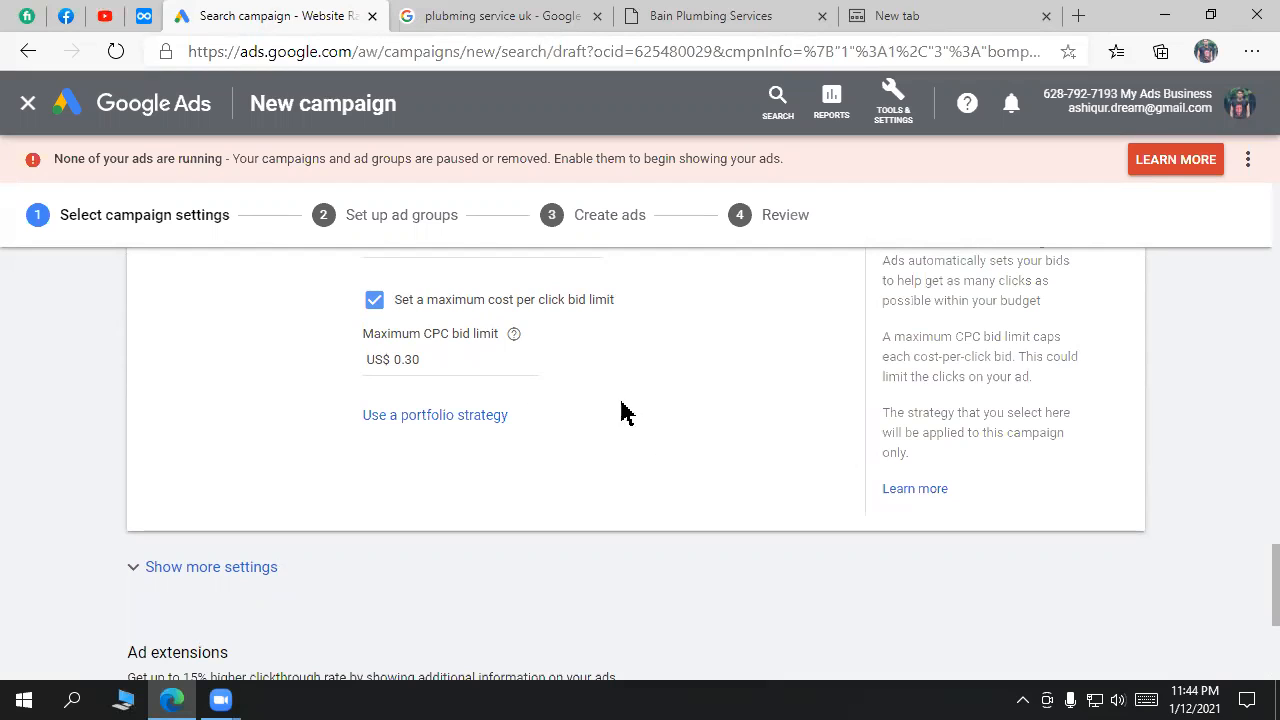
pyautogui.click(497, 360)
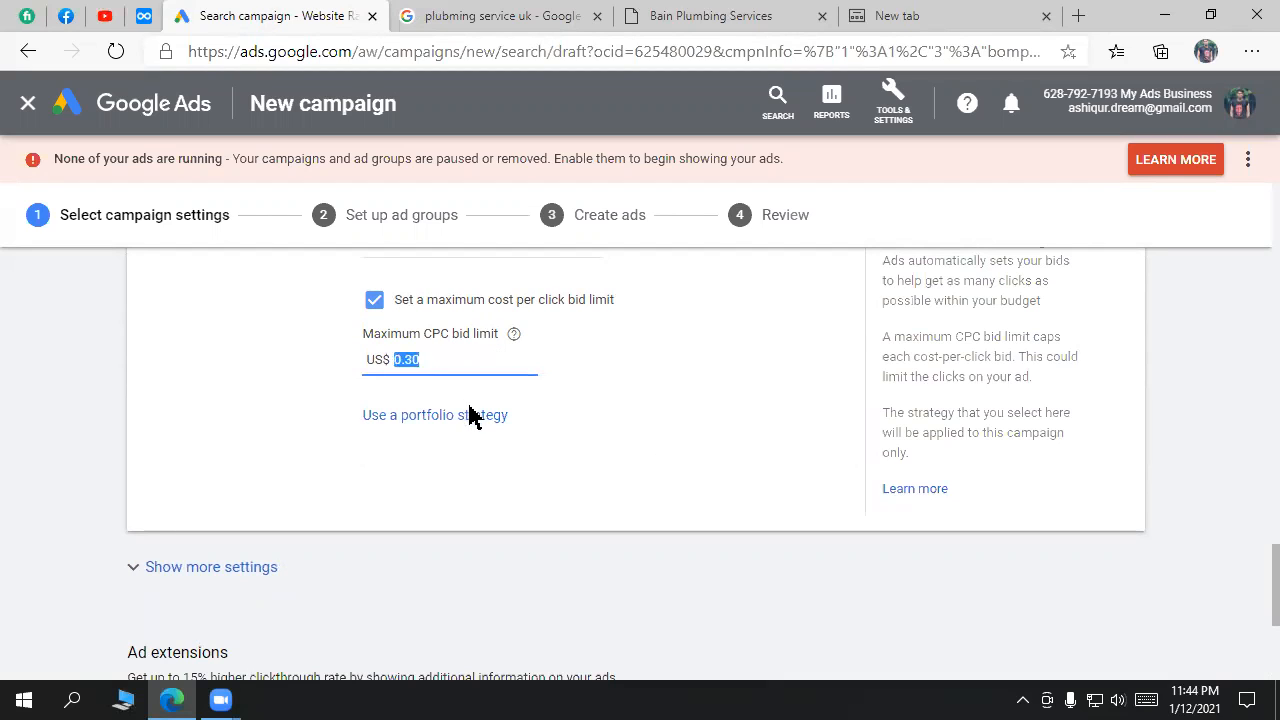
pyautogui.click(497, 424)
pyautogui.scroll(-1, 618, 398)
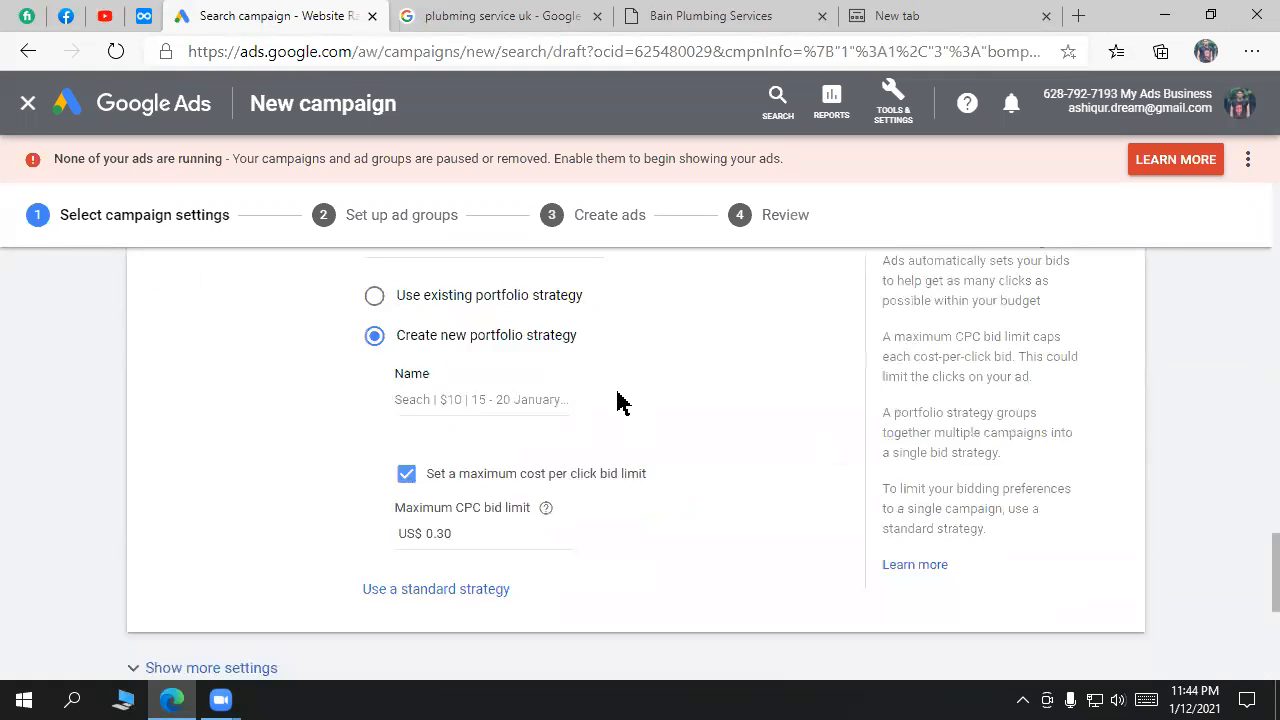
pyautogui.doubleClick(471, 535)
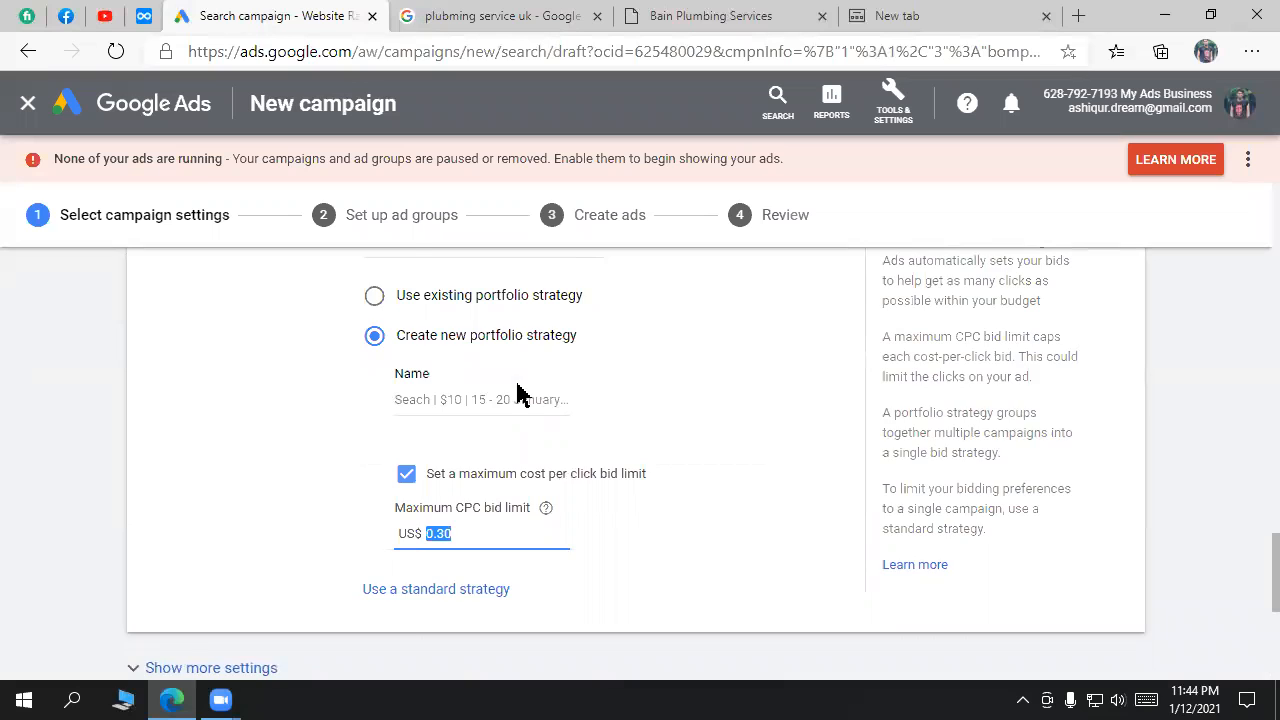
pyautogui.scroll(1, 525, 396)
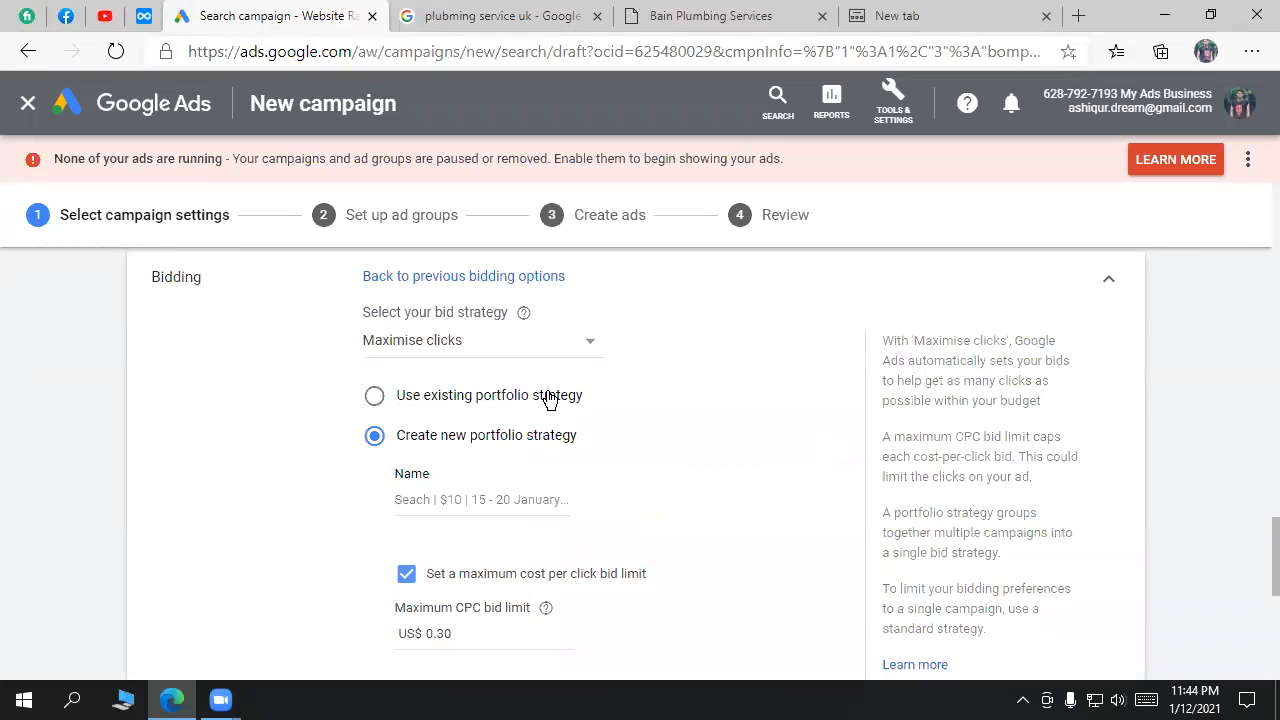
pyautogui.click(545, 398)
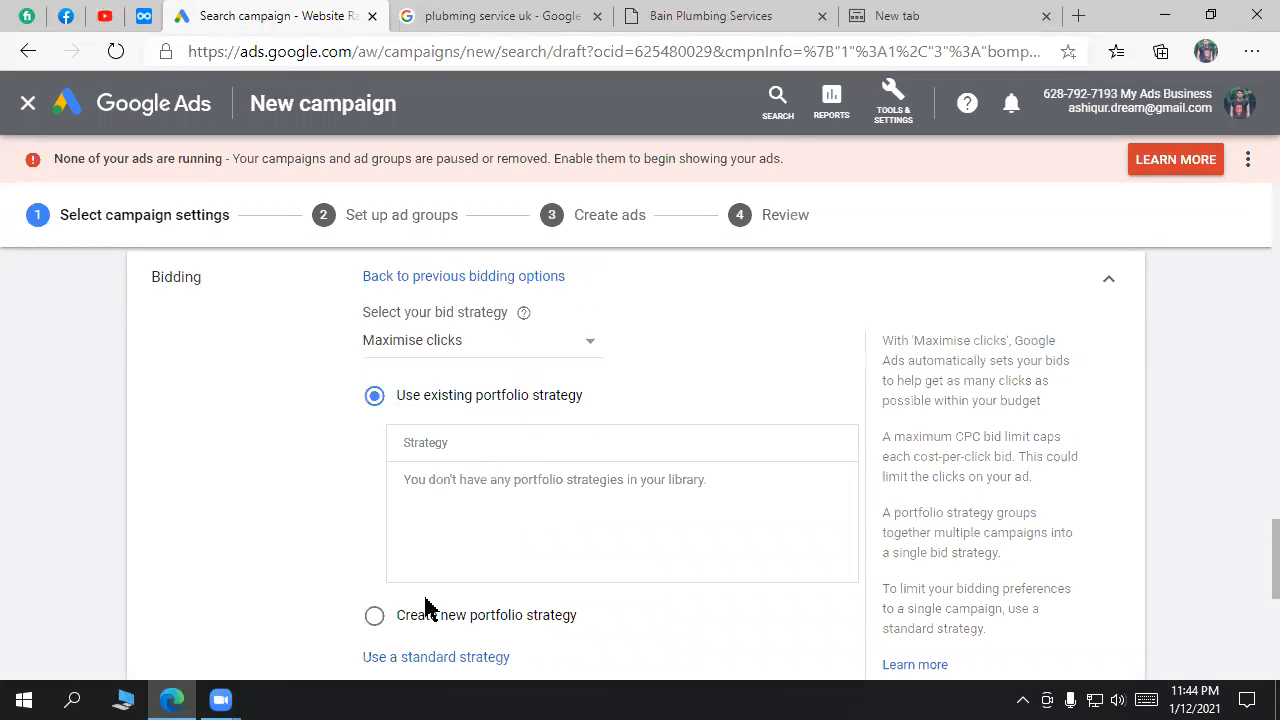
pyautogui.scroll(-1, 440, 600)
pyautogui.click(502, 518)
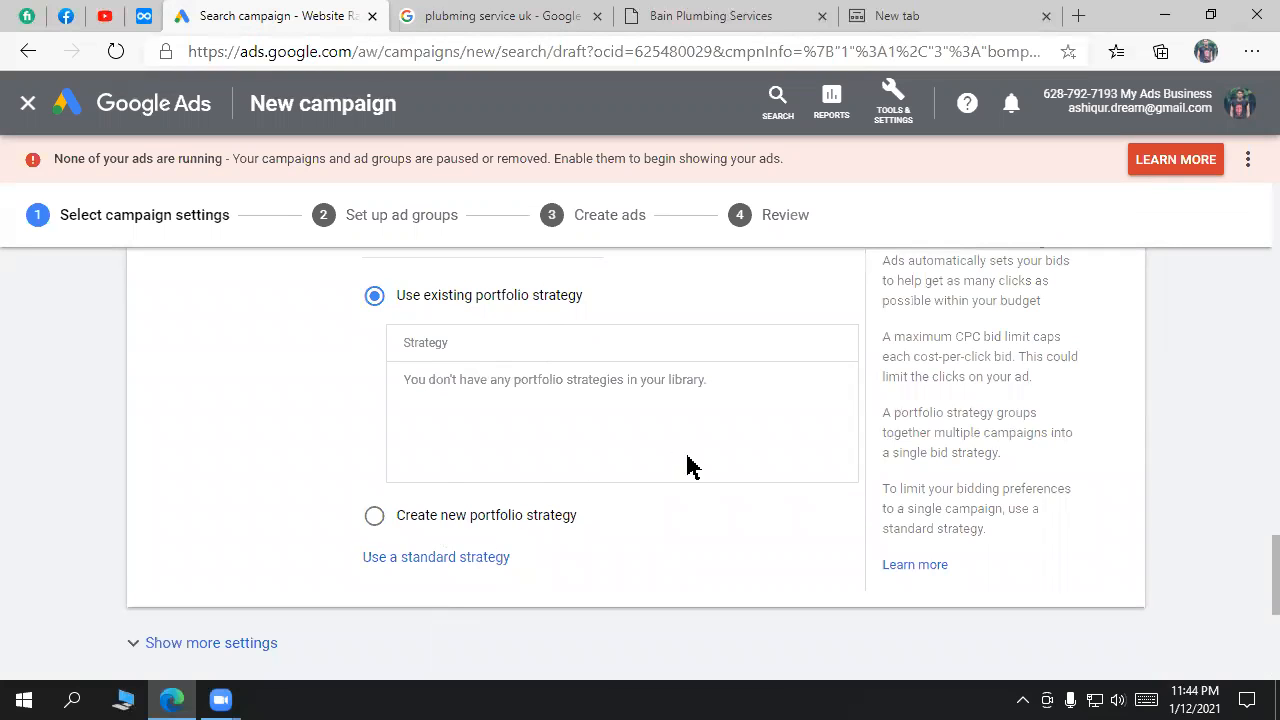
pyautogui.scroll(-1, 733, 482)
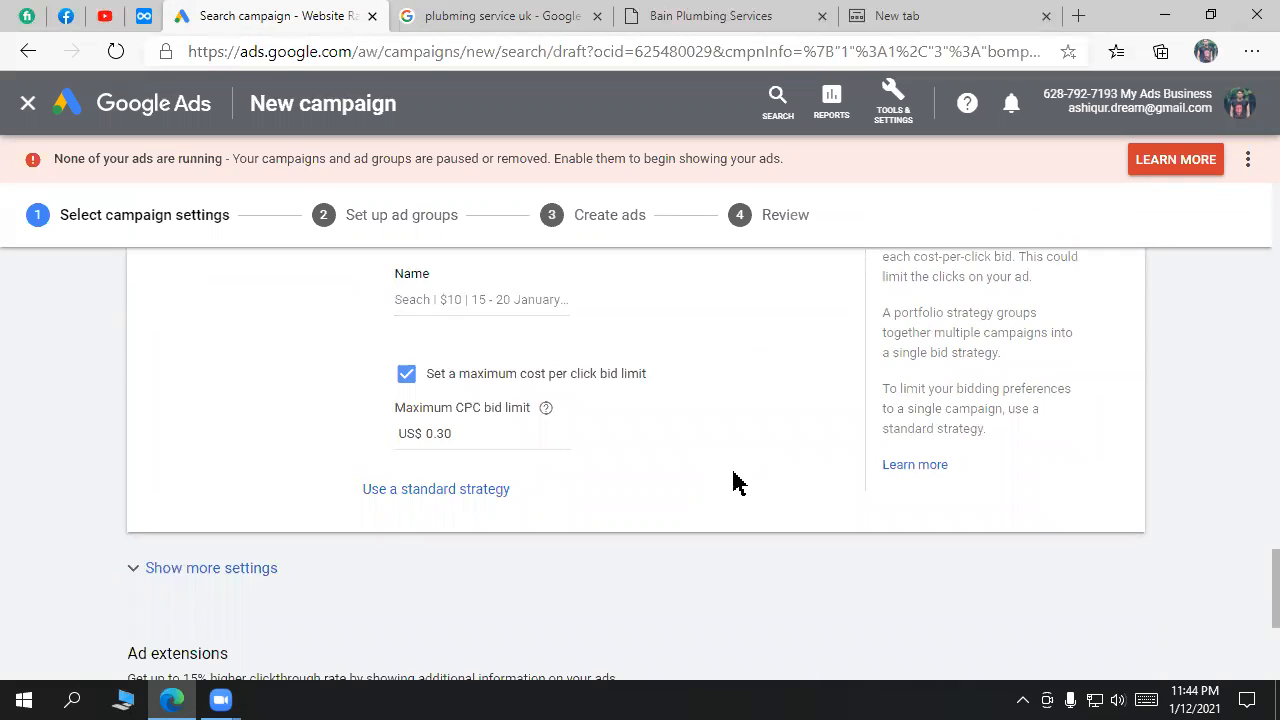
pyautogui.click(461, 489)
pyautogui.scroll(-1, 660, 480)
pyautogui.scroll(-1, 660, 480)
pyautogui.scroll(5, 660, 480)
pyautogui.scroll(1, 657, 480)
pyautogui.scroll(-2, 657, 480)
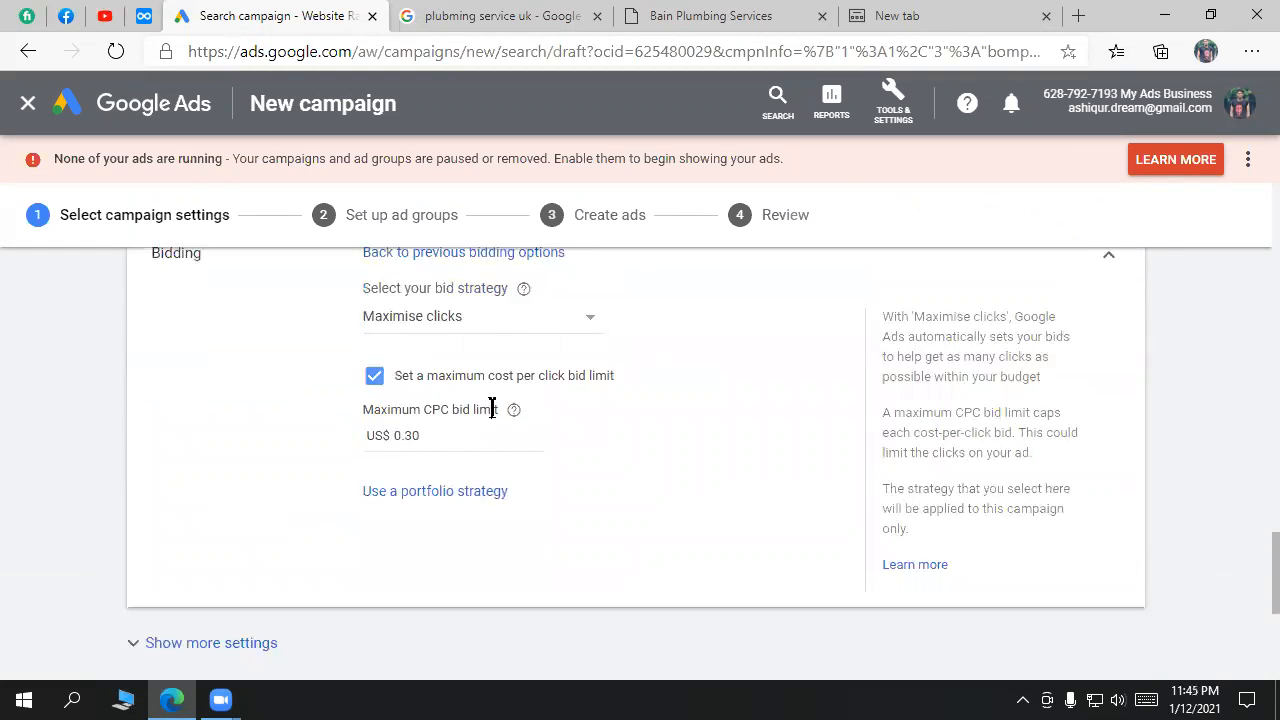
pyautogui.click(460, 435)
pyautogui.scroll(1, 680, 430)
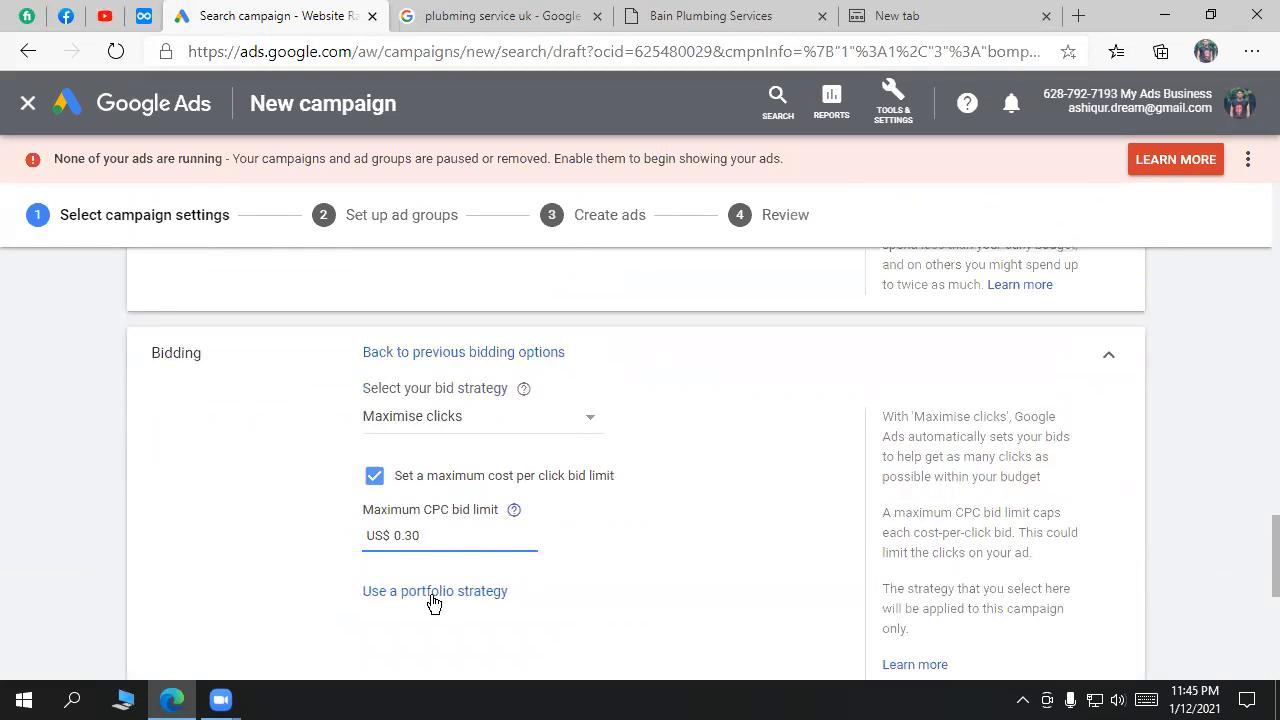
pyautogui.click(491, 360)
pyautogui.scroll(-1, 556, 437)
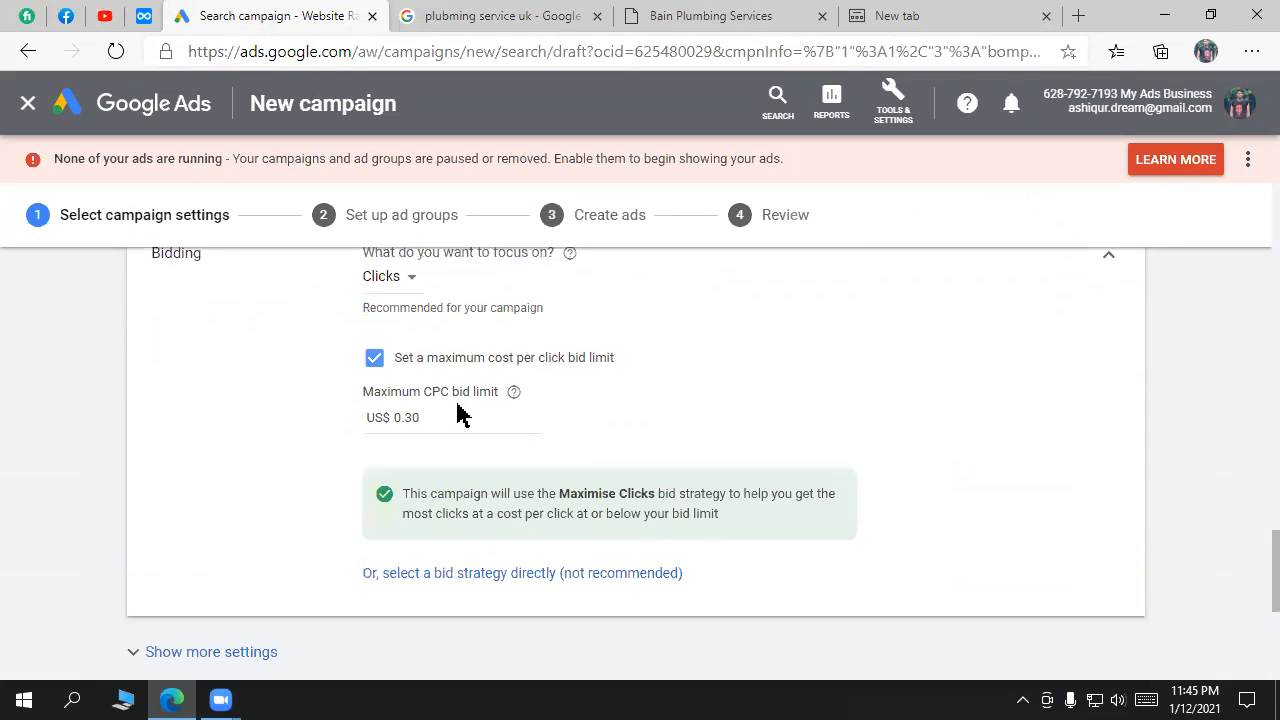
pyautogui.click(402, 363)
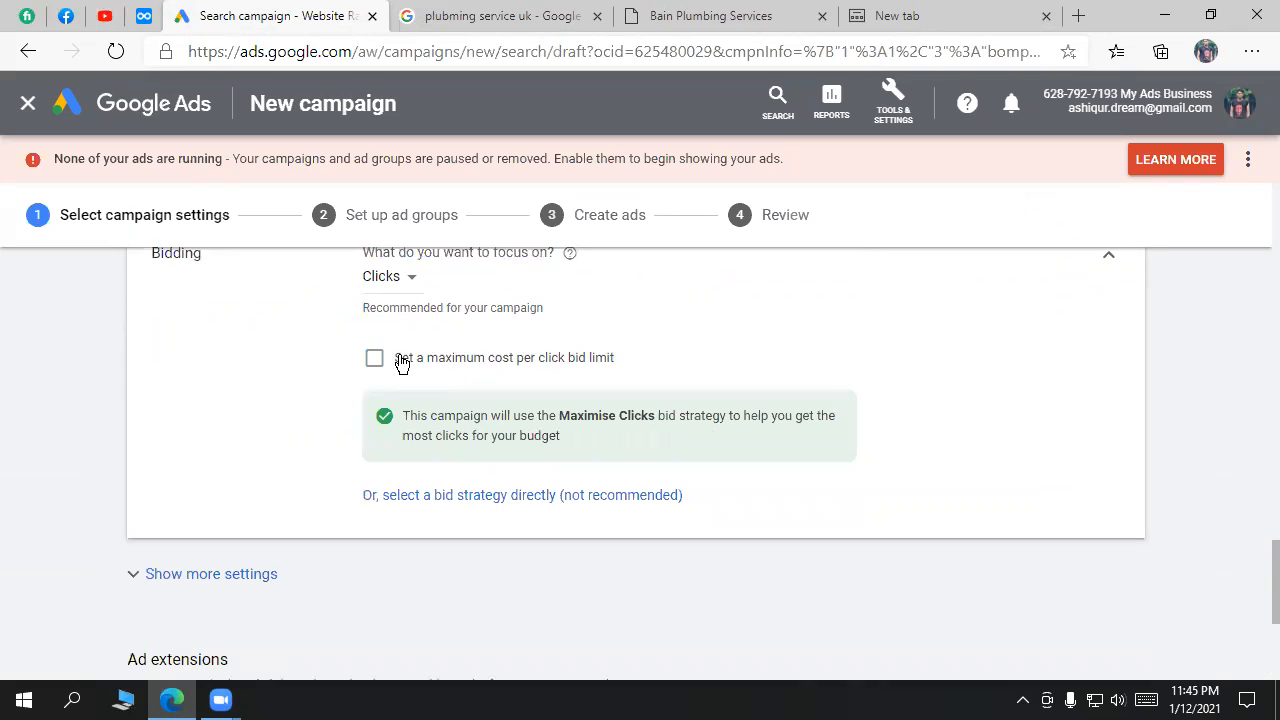
pyautogui.click(439, 365)
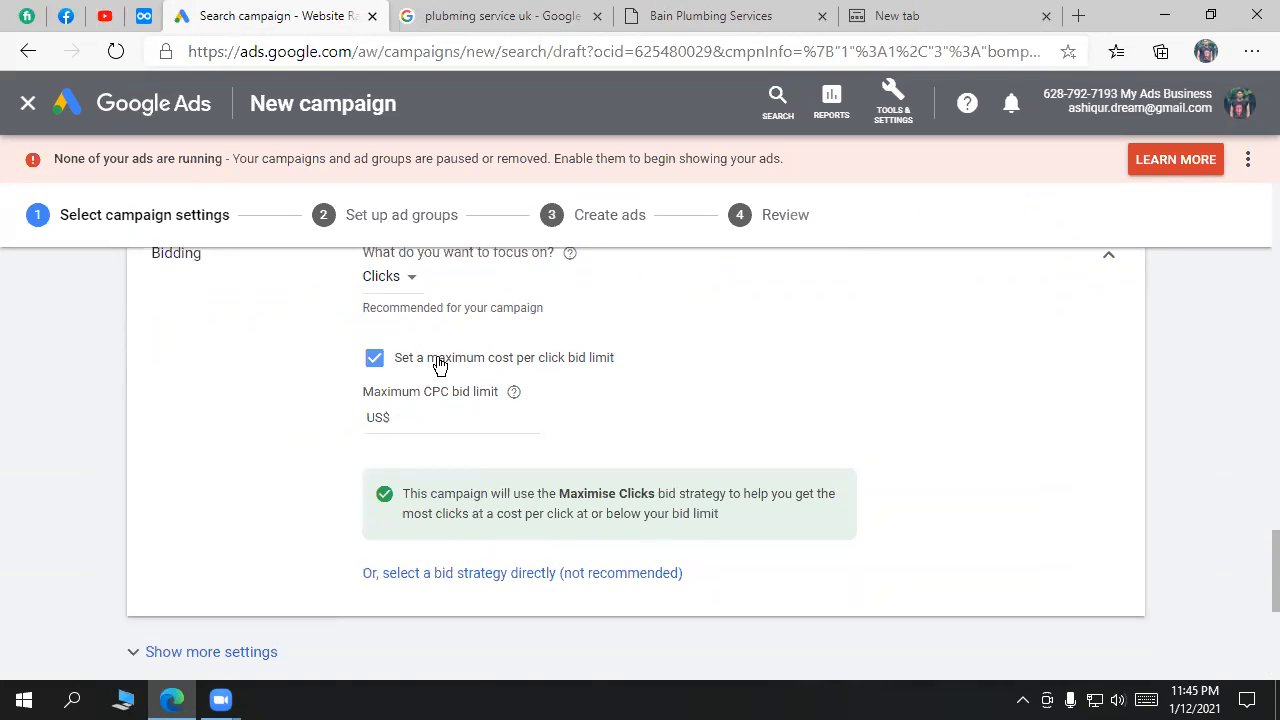
pyautogui.scroll(1, 684, 397)
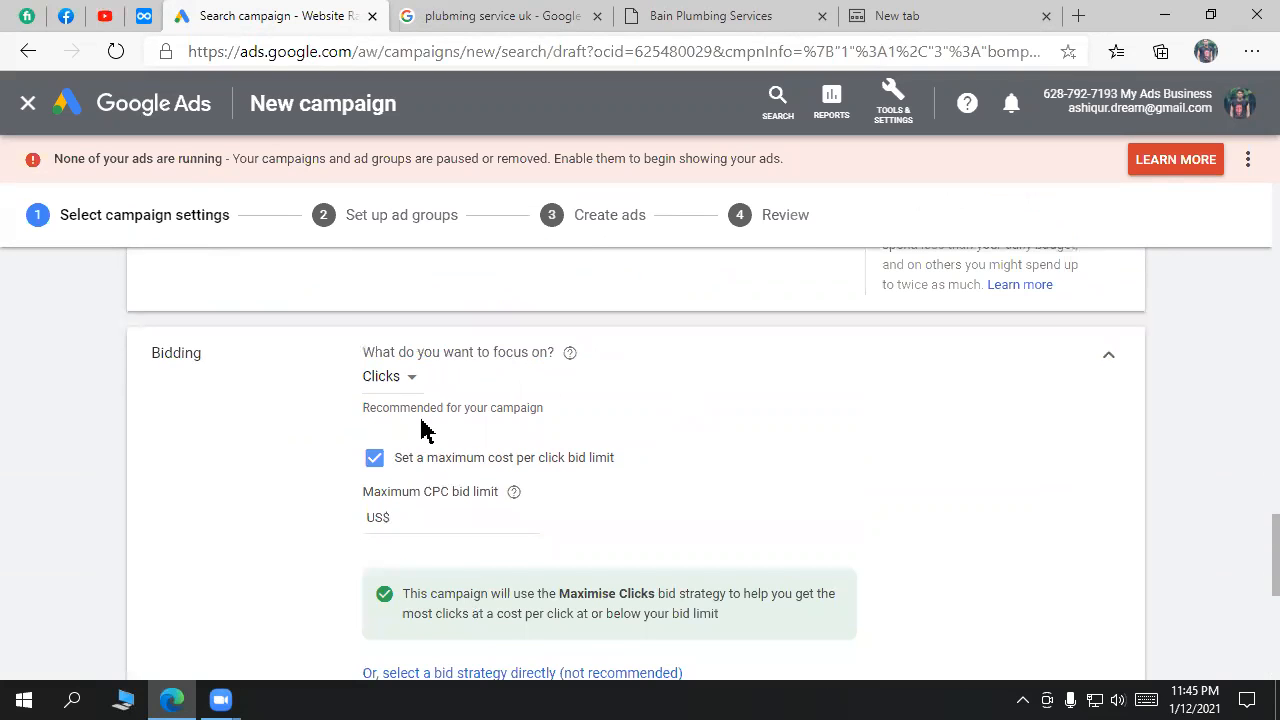
pyautogui.scroll(-1, 840, 509)
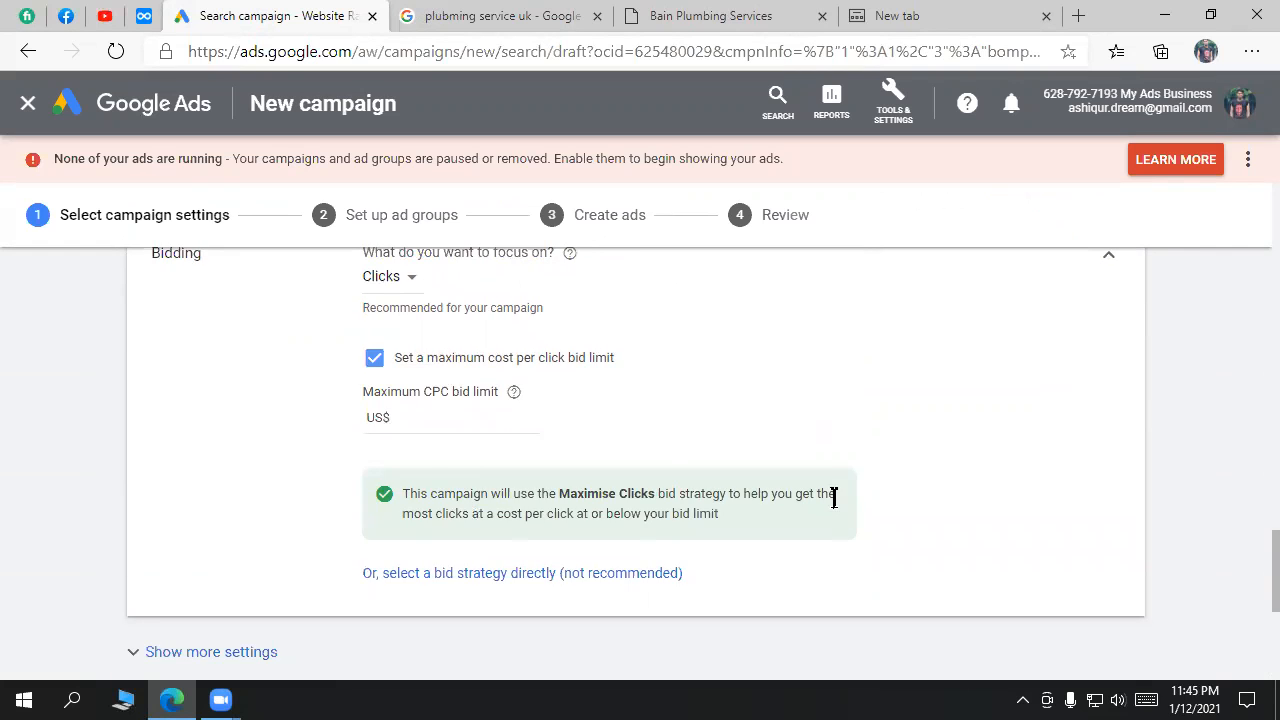
pyautogui.scroll(-1, 836, 508)
pyautogui.scroll(-2, 836, 507)
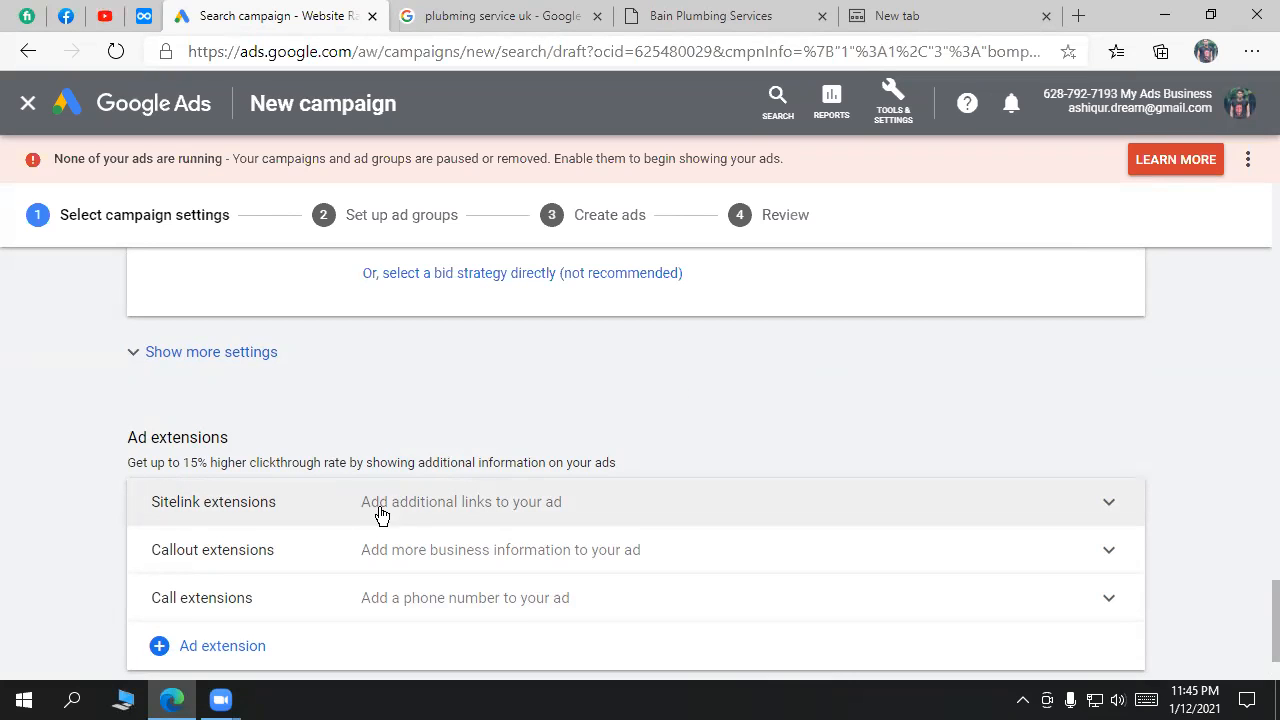
pyautogui.scroll(2, 780, 389)
pyautogui.scroll(1, 783, 389)
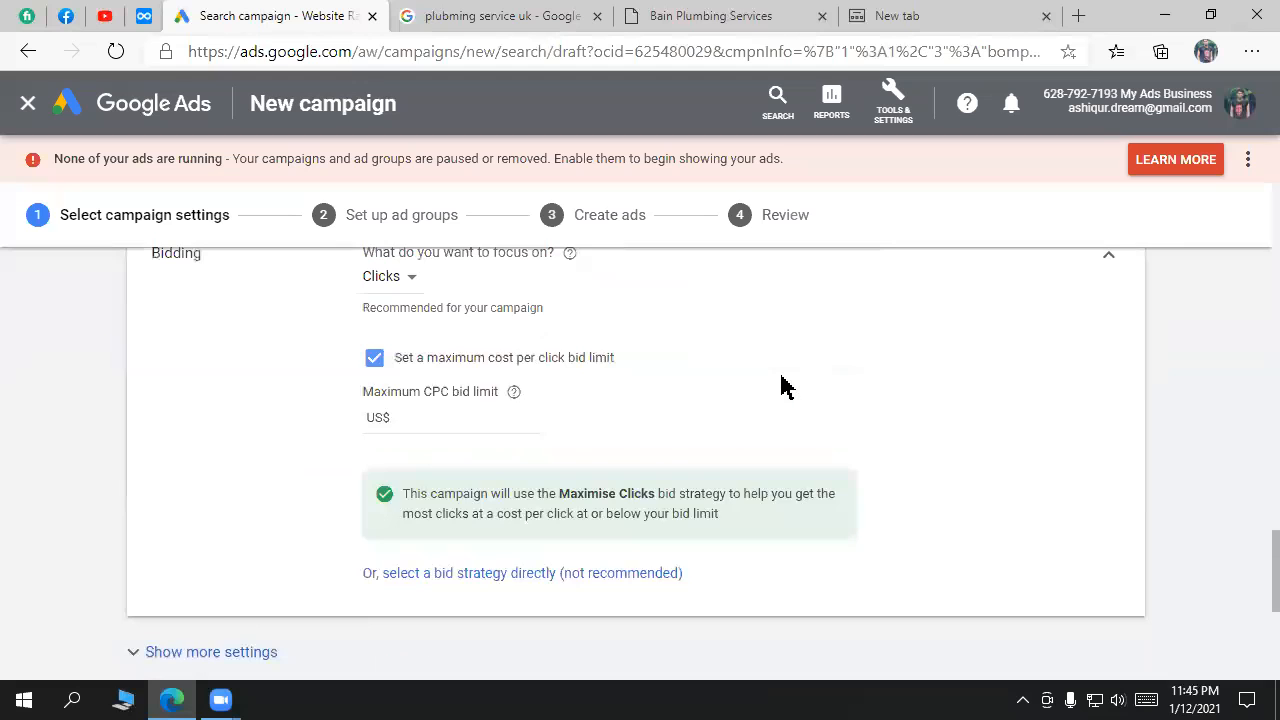
pyautogui.scroll(-2, 200, 600)
# Step: Show more settings and expand, then collapse, the Conversions settings
pyautogui.click(200, 455)
pyautogui.scroll(-1, 563, 465)
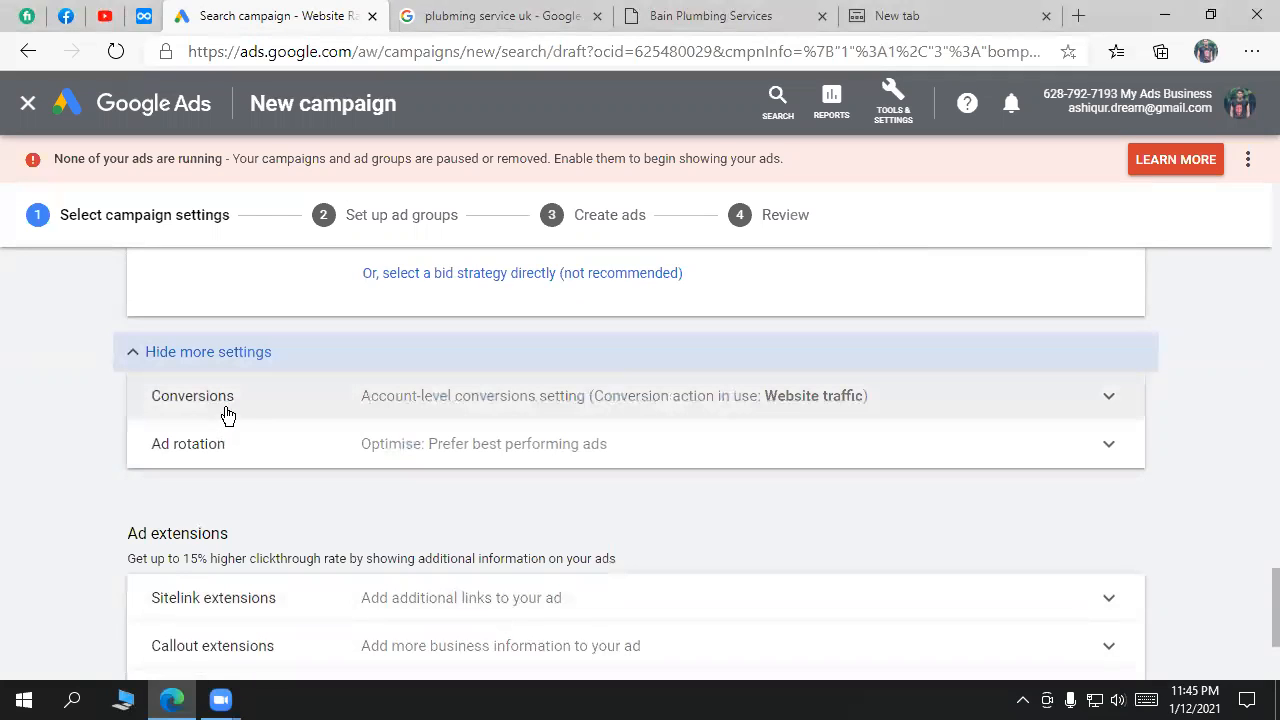
pyautogui.click(845, 405)
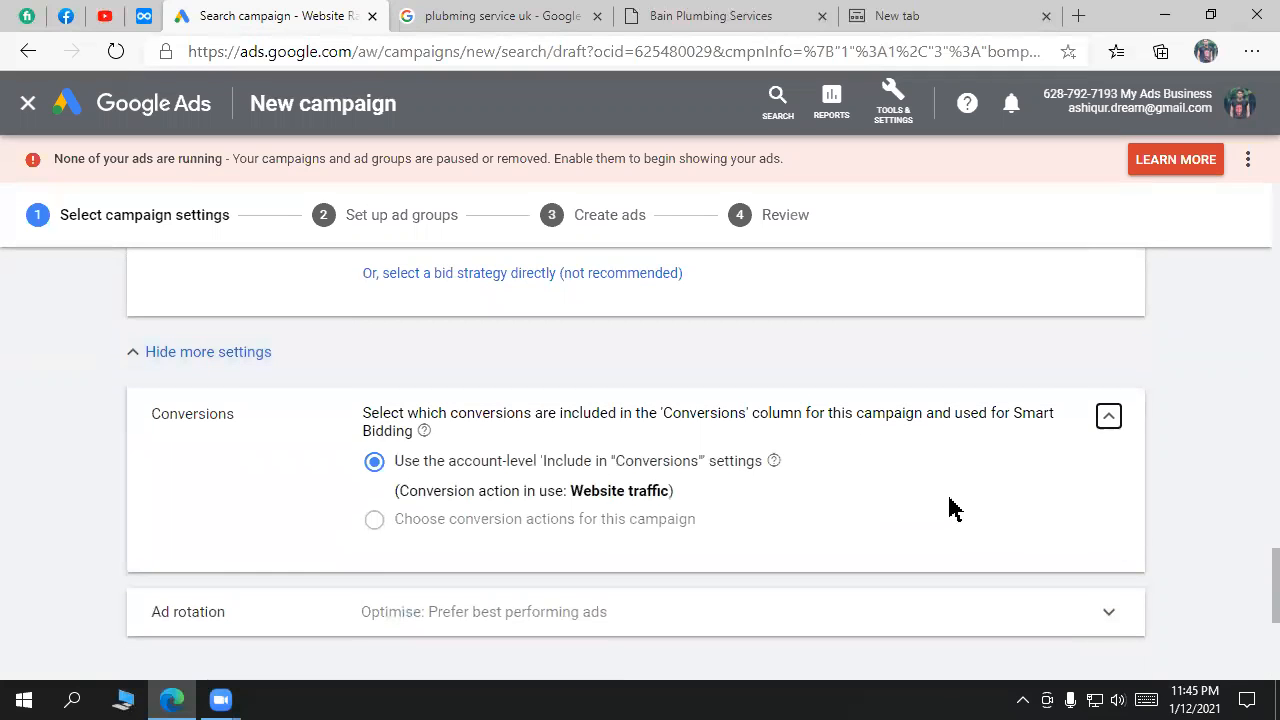
pyautogui.click(1113, 419)
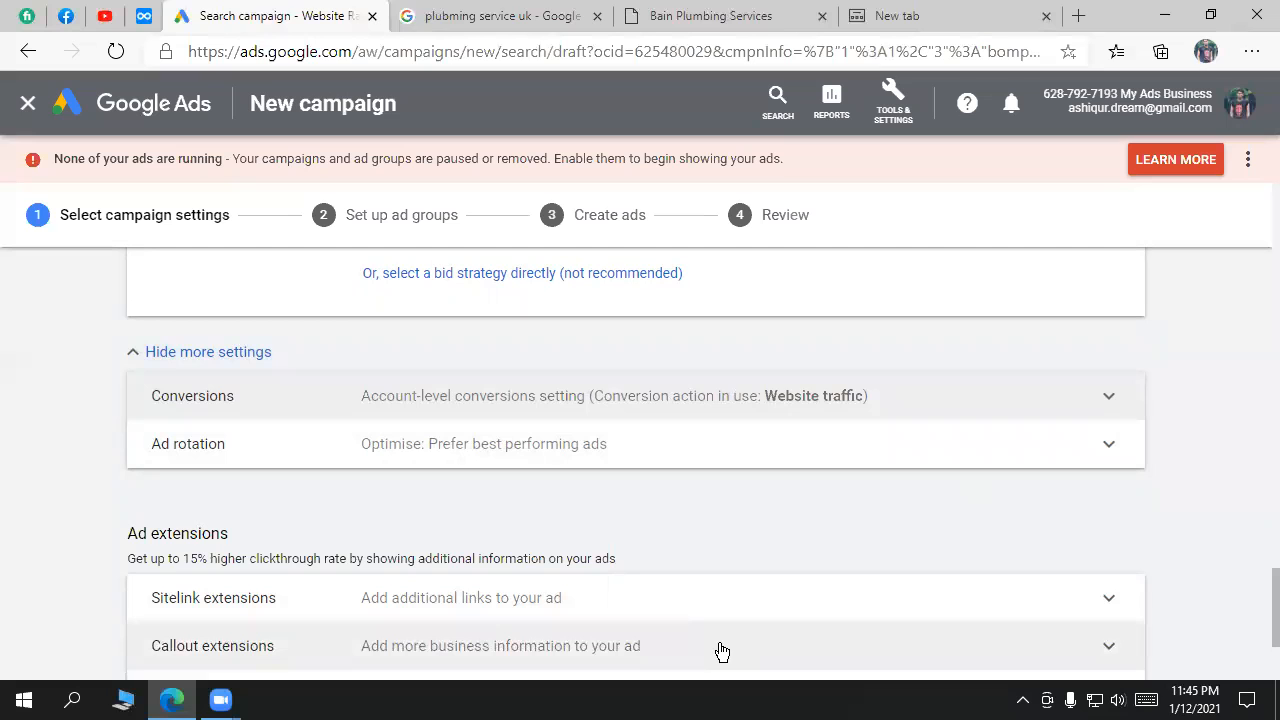
# Step: Scroll down to the Ad extensions section listing Sitelink, Callout and Call extensions
pyautogui.scroll(-1, 647, 480)
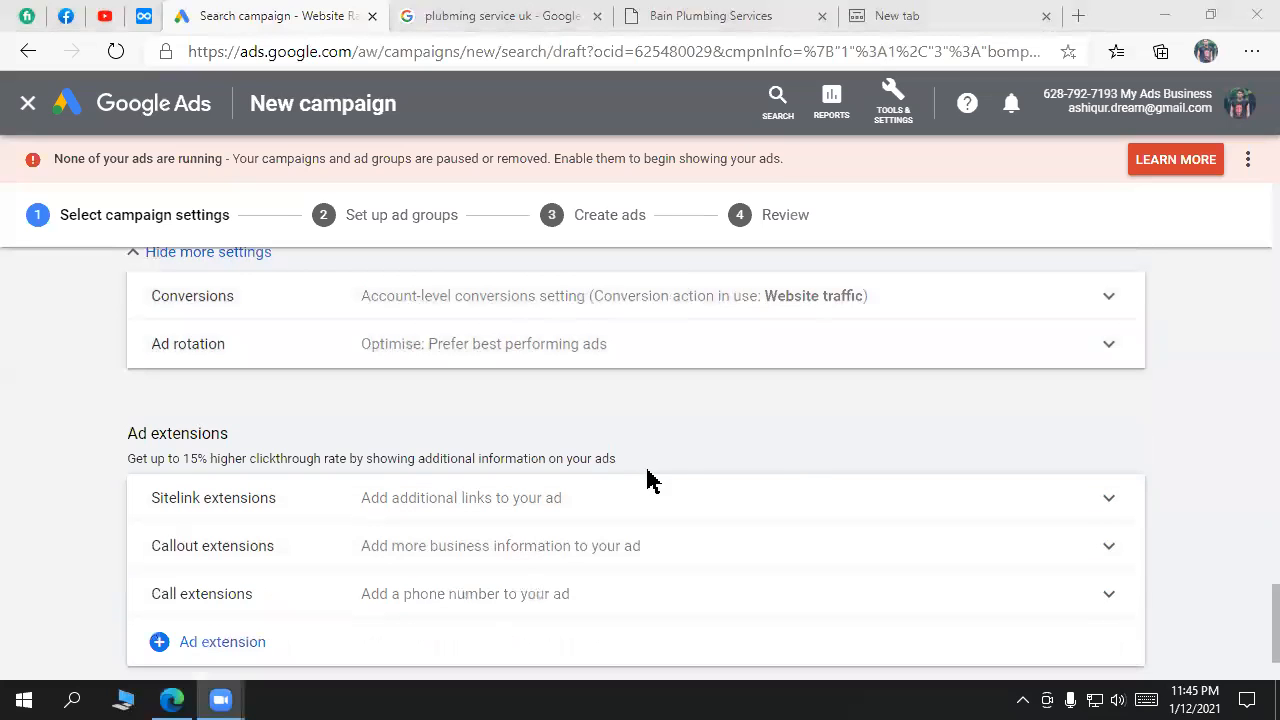
pyautogui.scroll(-1, 874, 486)
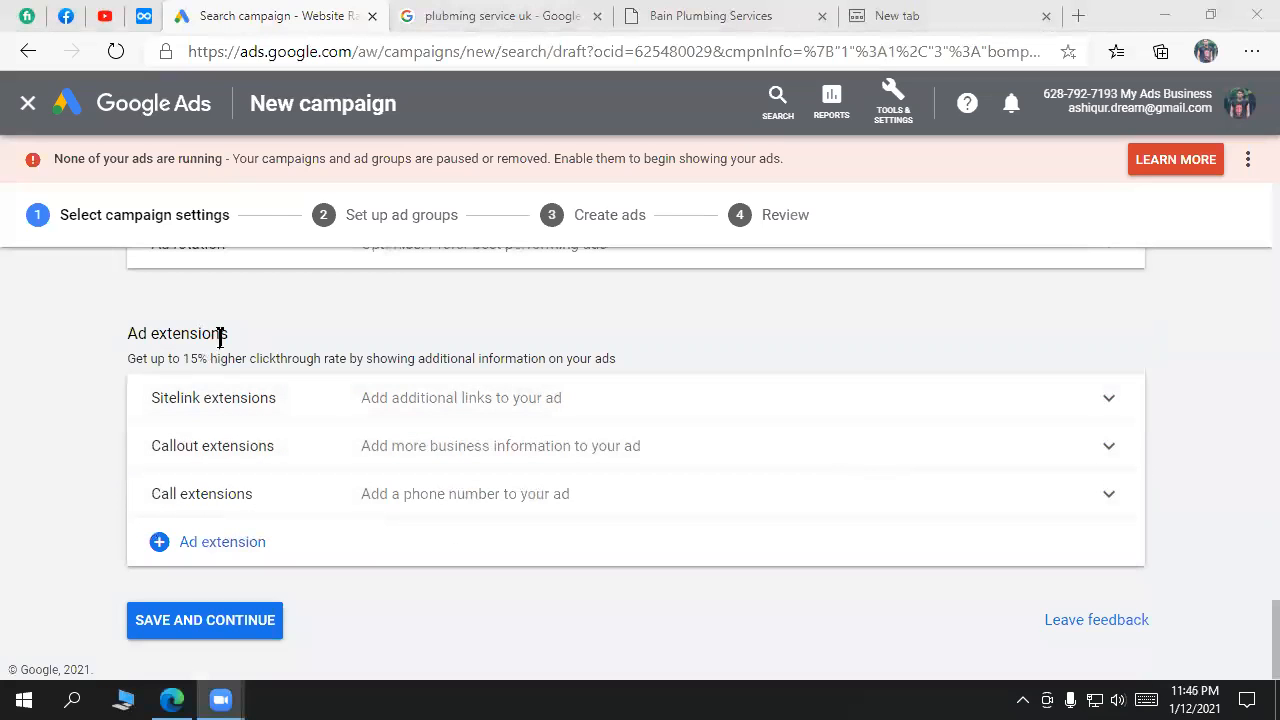
pyautogui.moveTo(237, 345); pyautogui.dragTo(126, 331)
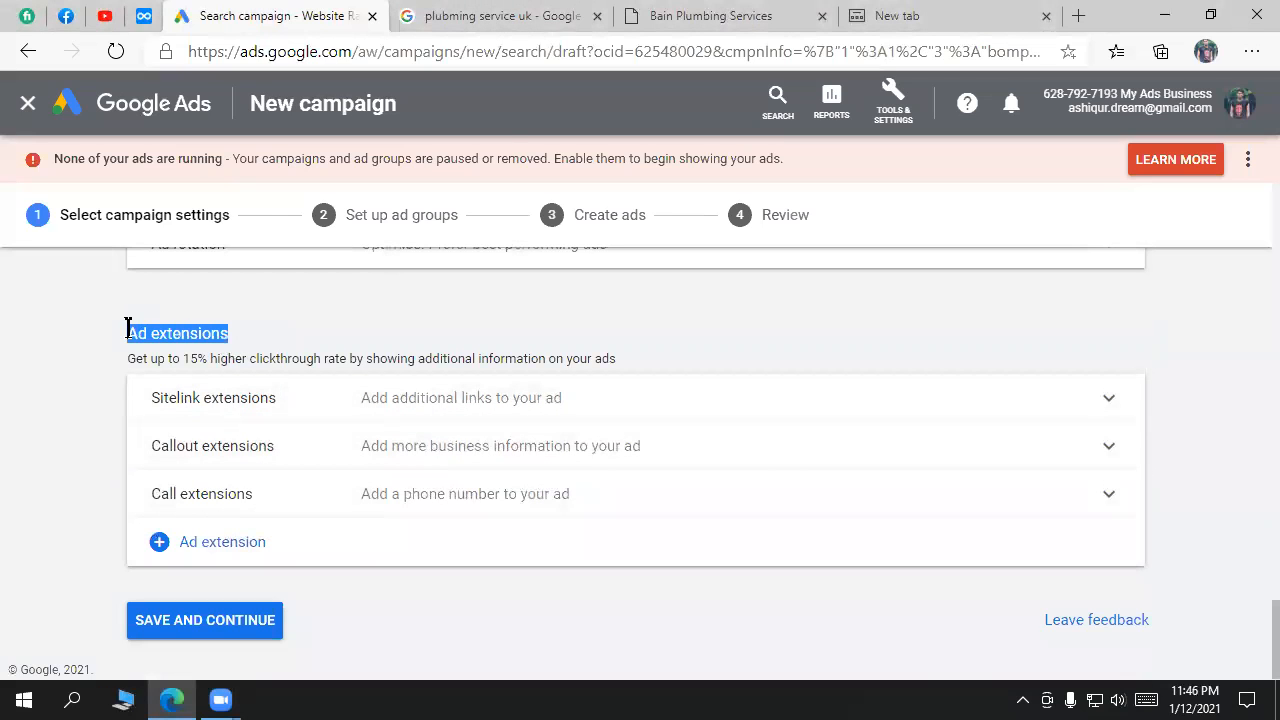
# Step: Review the headlines and descriptions of the plumbing service search ads
pyautogui.click(700, 16)
pyautogui.click(512, 14)
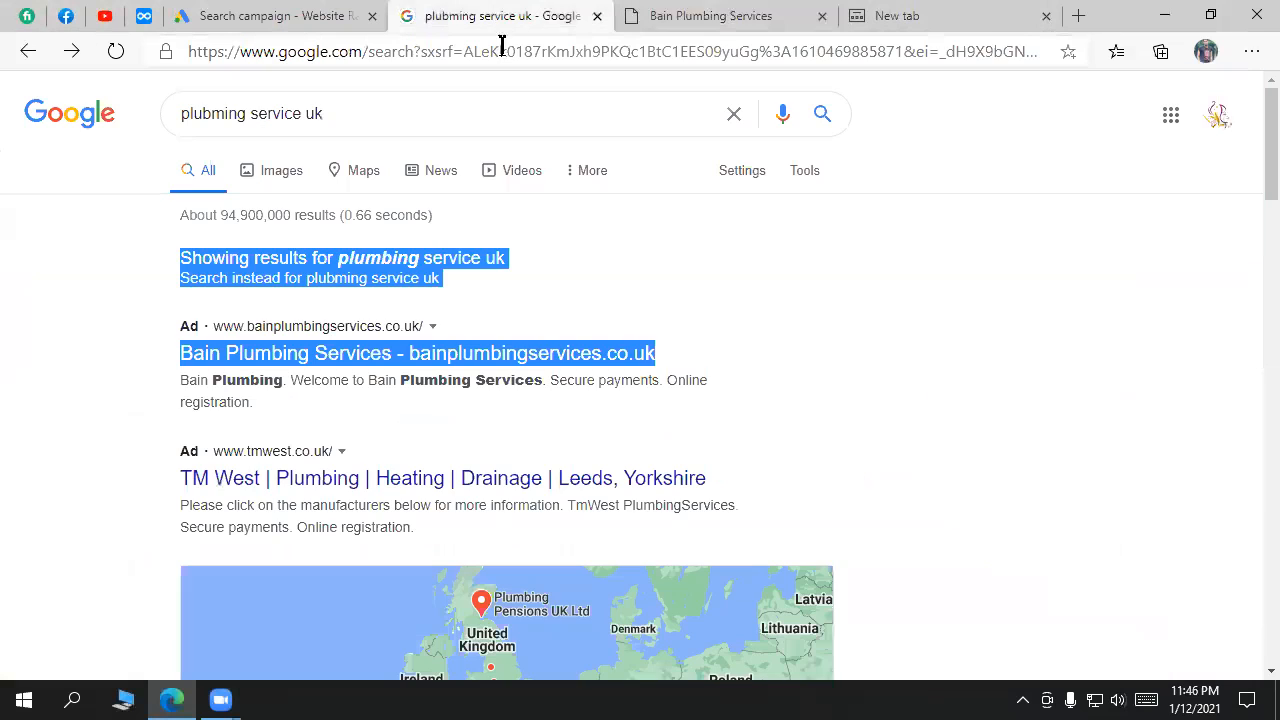
pyautogui.moveTo(250, 401); pyautogui.dragTo(180, 388)
pyautogui.moveTo(432, 505); pyautogui.dragTo(156, 516)
pyautogui.scroll(-8, 1145, 460)
pyautogui.scroll(-3, 1135, 480)
pyautogui.scroll(10, 1074, 397)
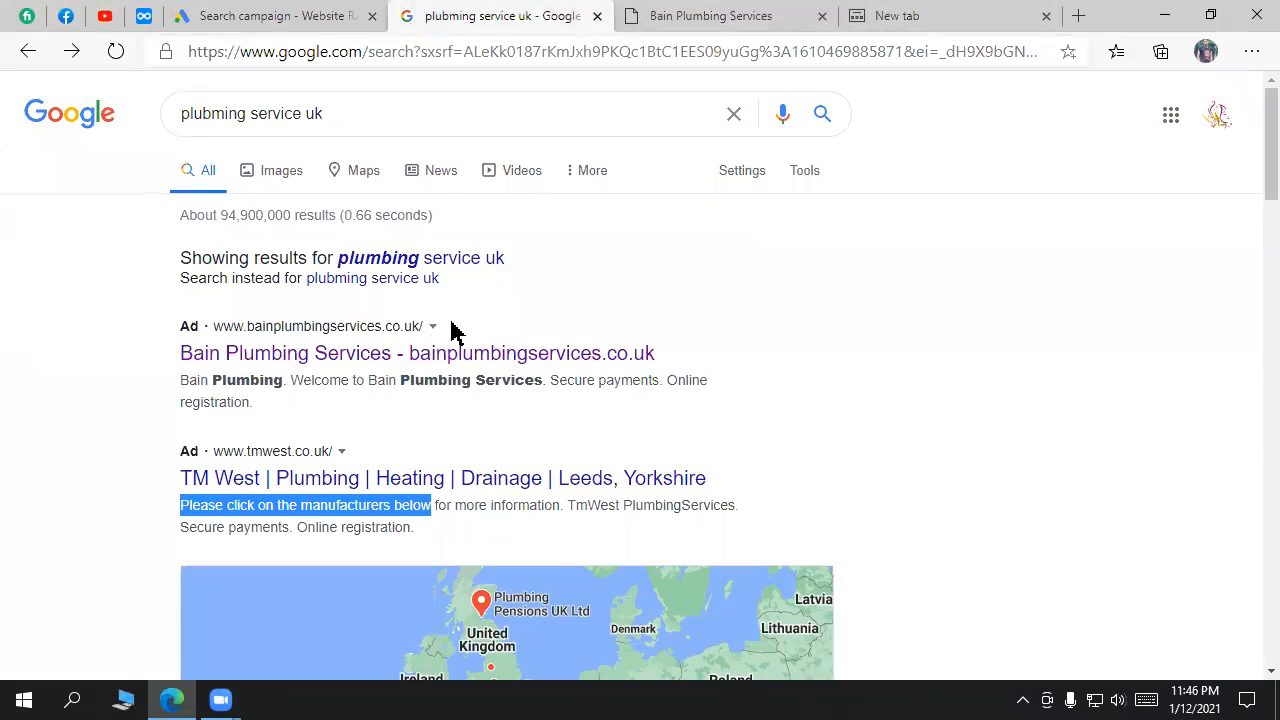
pyautogui.click(451, 330)
pyautogui.click(340, 16)
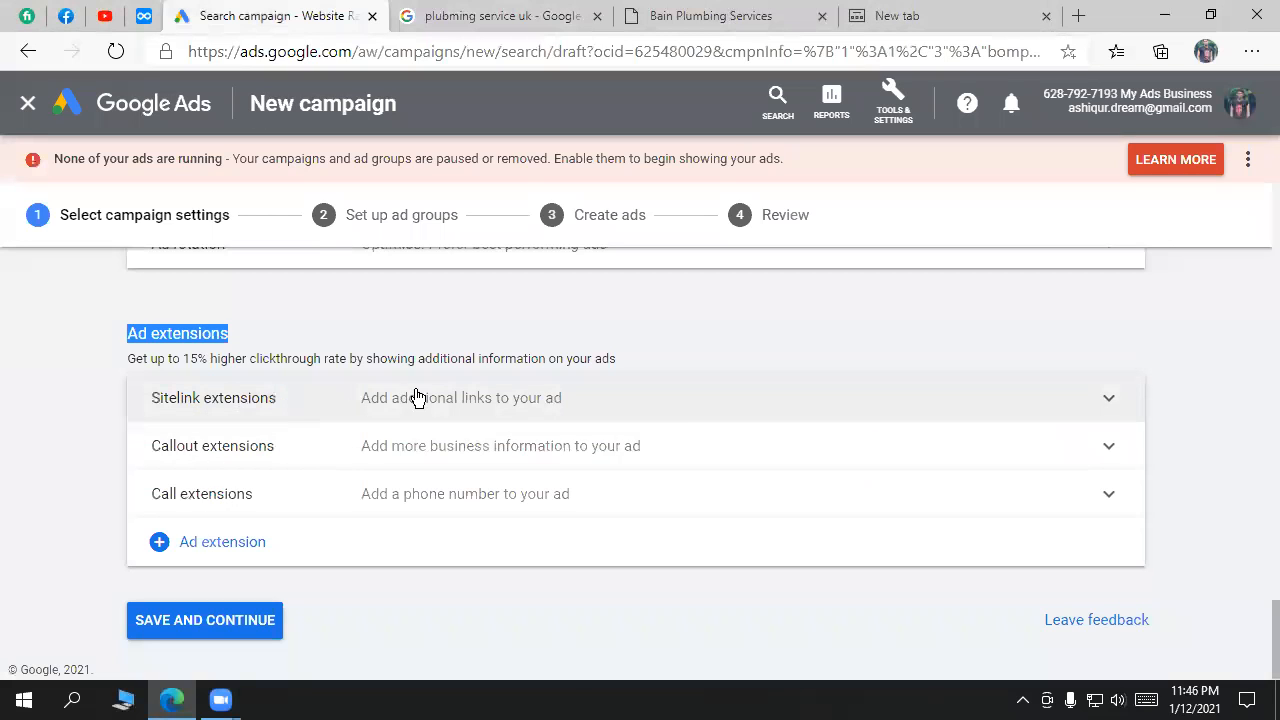
# Step: Search Google for amazon and examine the Machinery and Wholesale Products sitelinks
pyautogui.click(610, 15)
pyautogui.hotkey('ctrl', 'a')
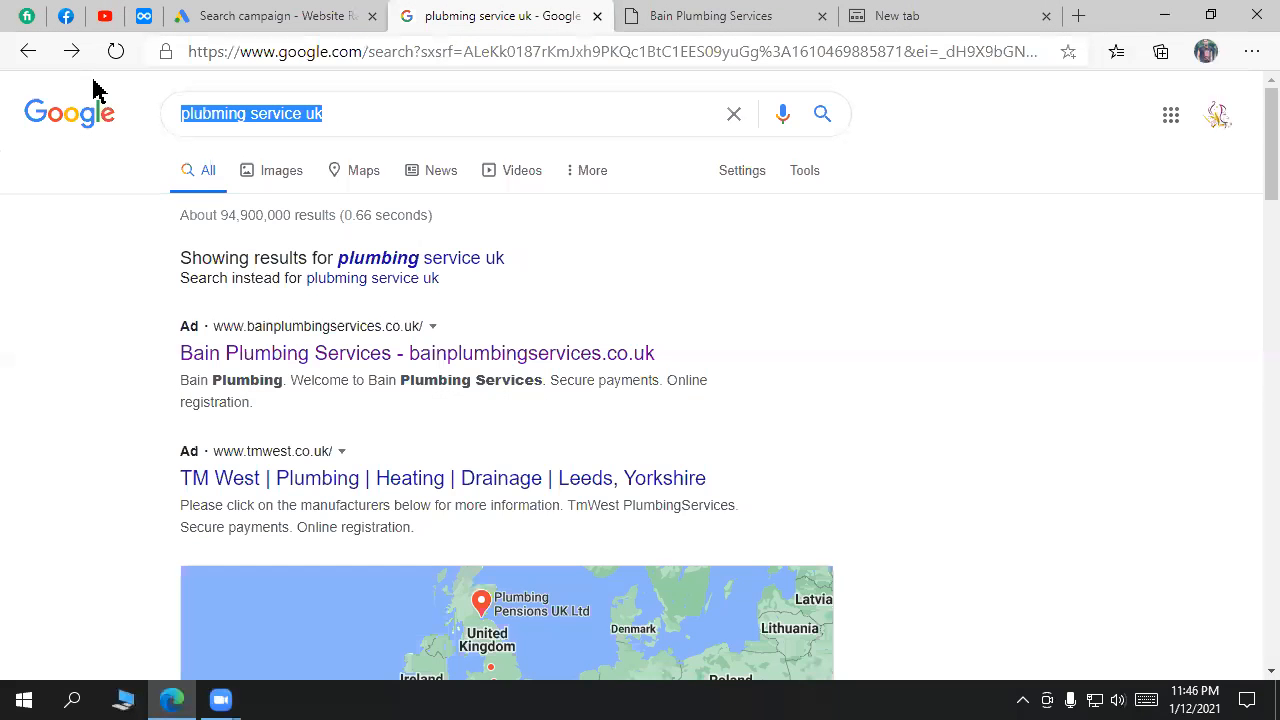
pyautogui.write('amazon')
pyautogui.press('Return')
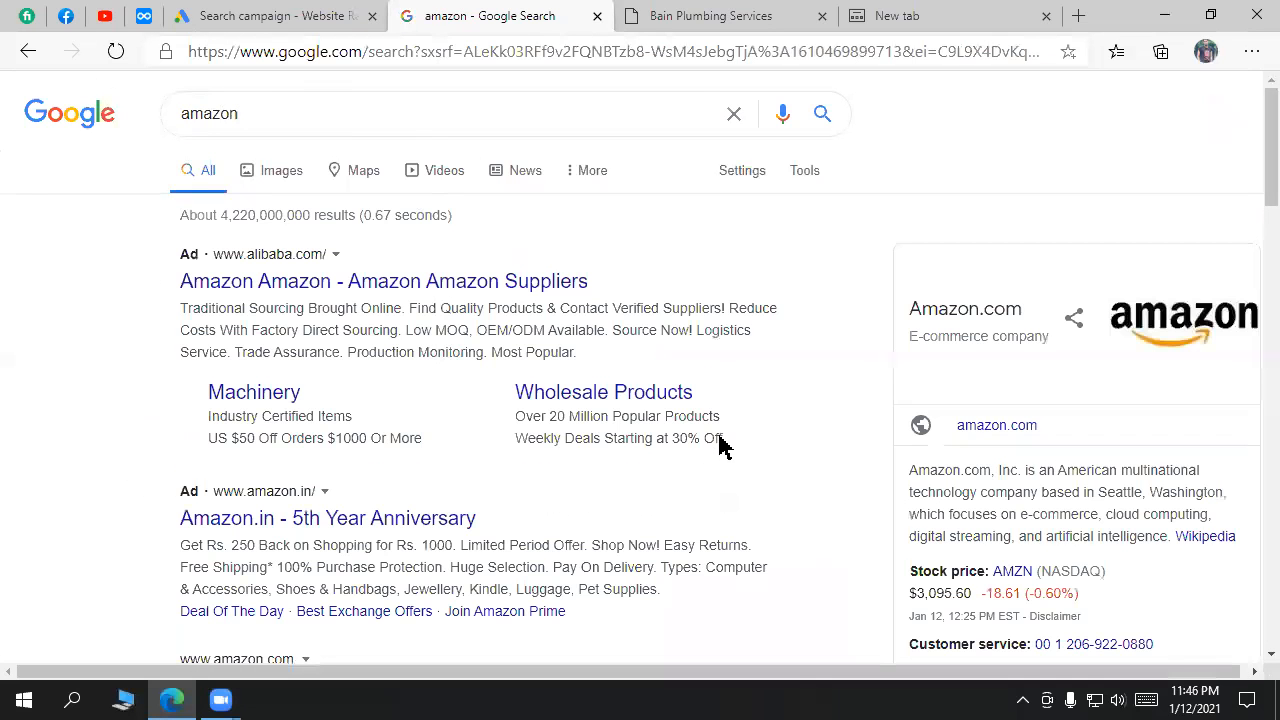
pyautogui.moveTo(744, 444); pyautogui.dragTo(196, 394)
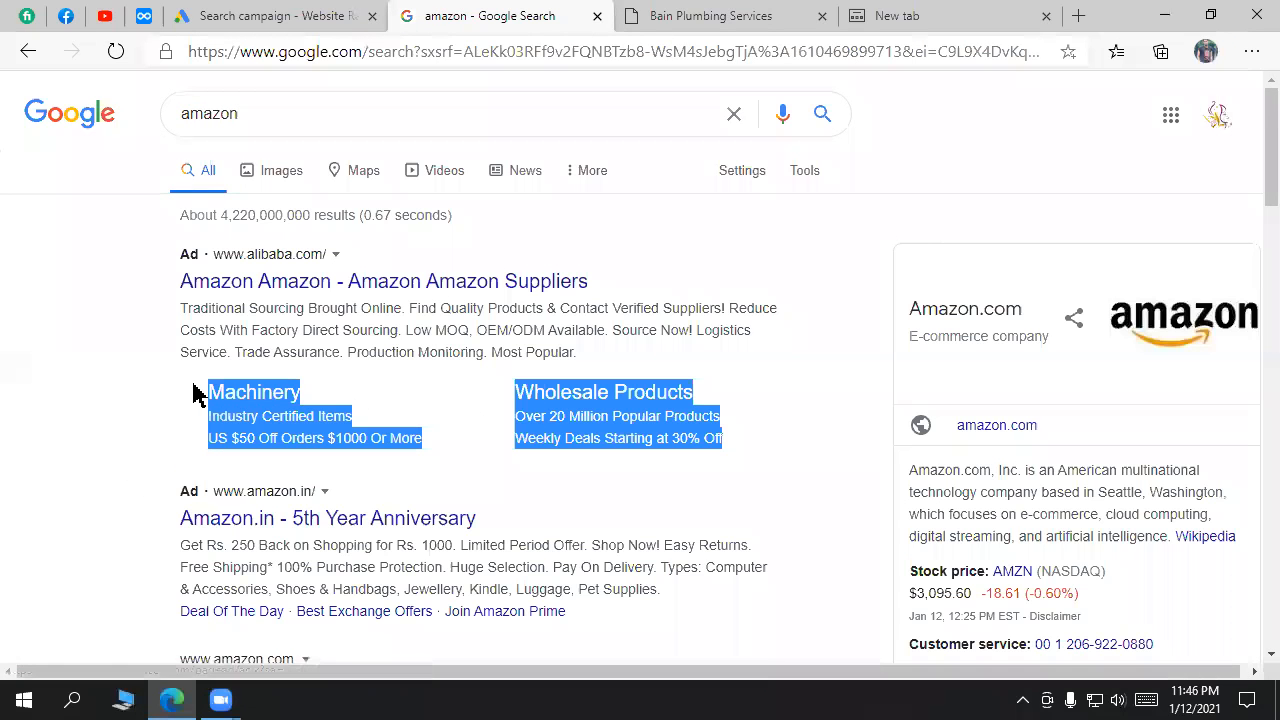
pyautogui.click(602, 496)
pyautogui.moveTo(745, 463); pyautogui.dragTo(207, 391)
pyautogui.click(502, 497)
# Step: Study the Amazon.in ad and its 'Amazon Suppliers' headline
pyautogui.scroll(-3, 429, 391)
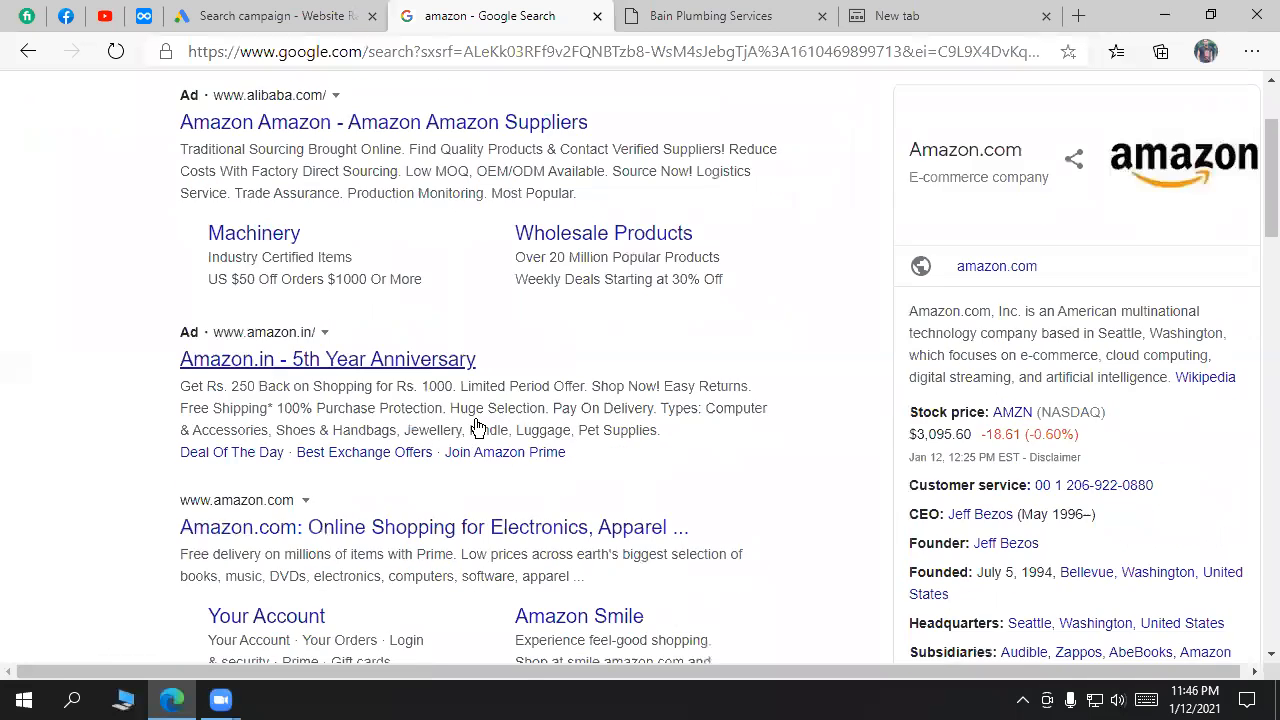
pyautogui.moveTo(585, 424); pyautogui.dragTo(170, 330)
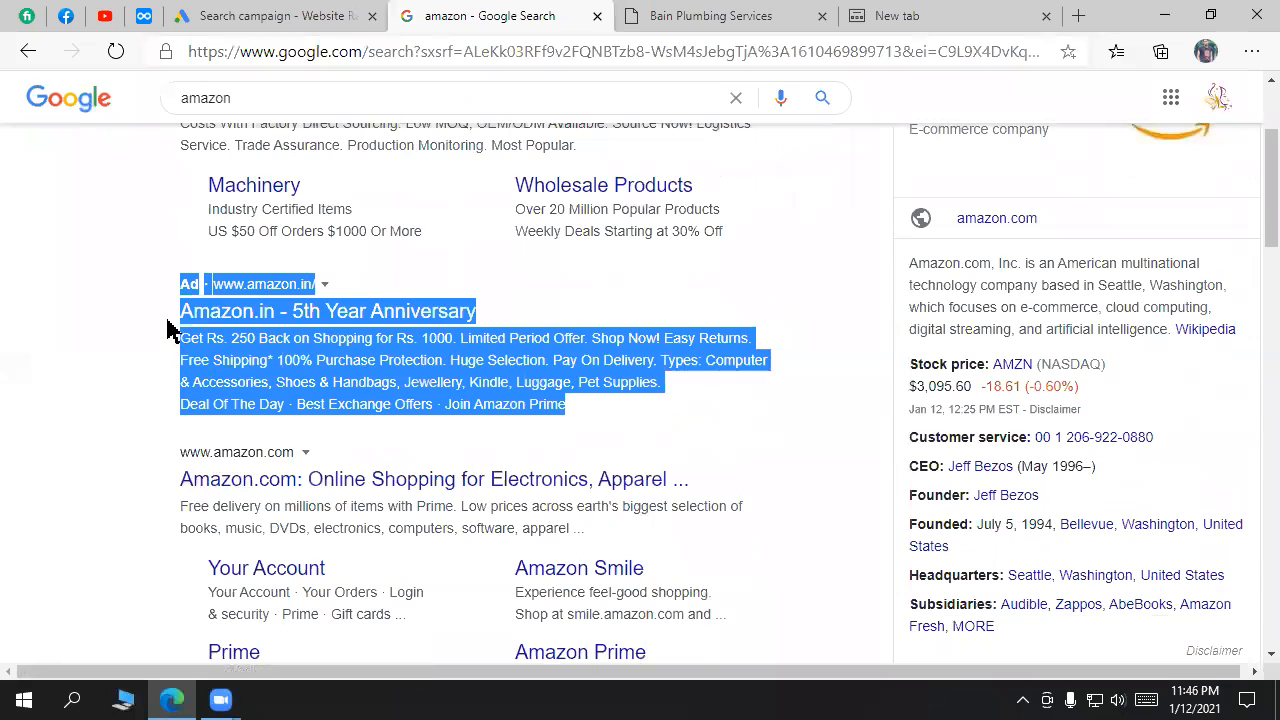
pyautogui.scroll(3, 160, 371)
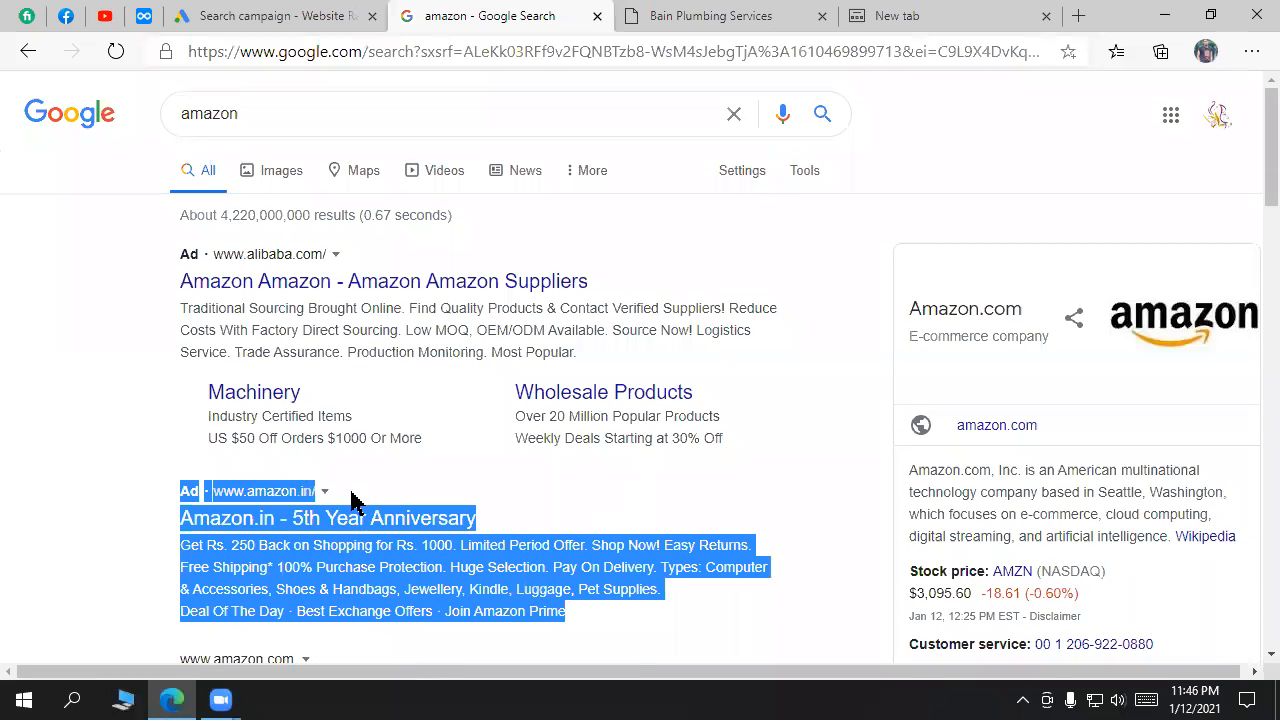
pyautogui.moveTo(625, 286); pyautogui.dragTo(177, 277)
pyautogui.click(180, 260)
pyautogui.doubleClick(251, 117)
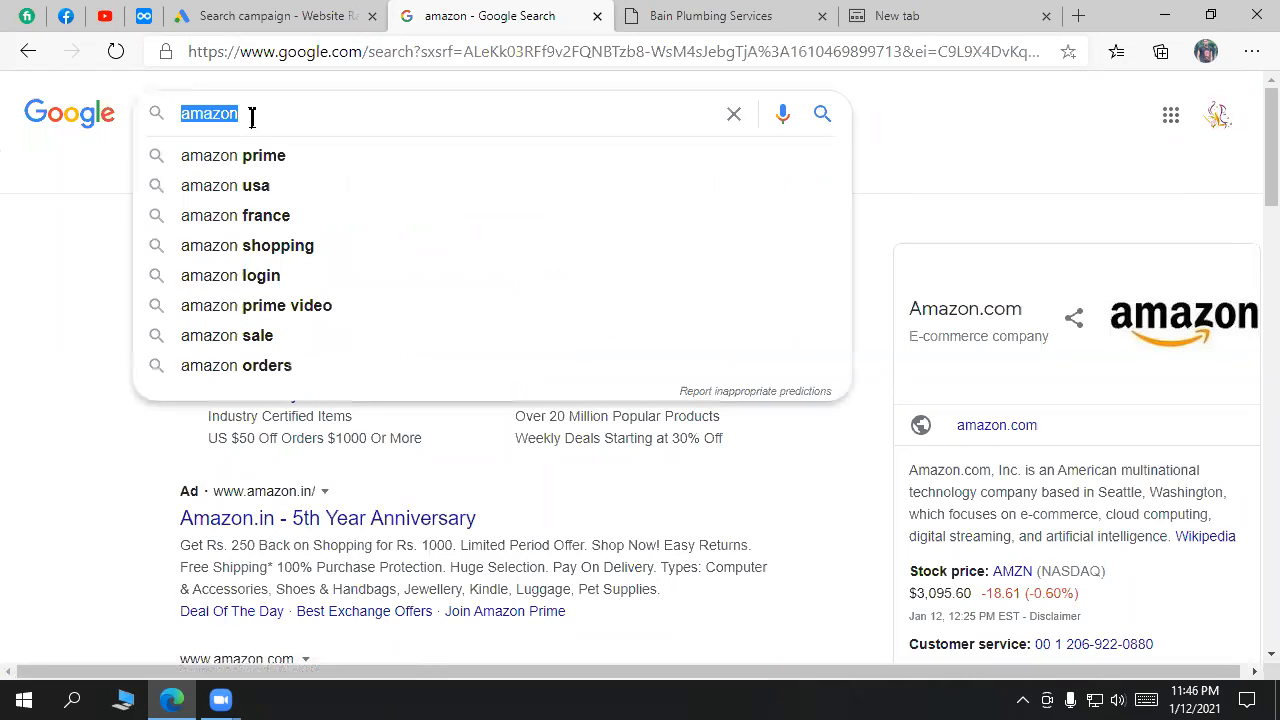
pyautogui.click(5, 257)
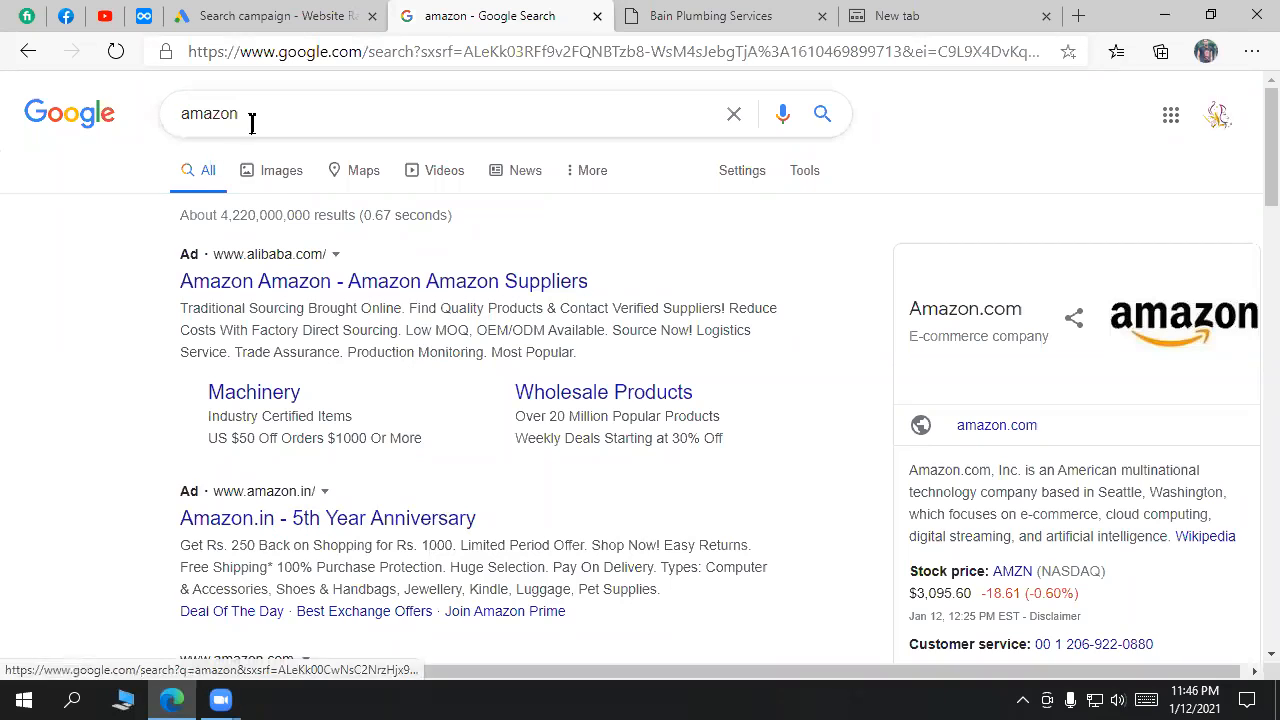
pyautogui.moveTo(251, 123); pyautogui.dragTo(169, 126)
pyautogui.click(60, 300)
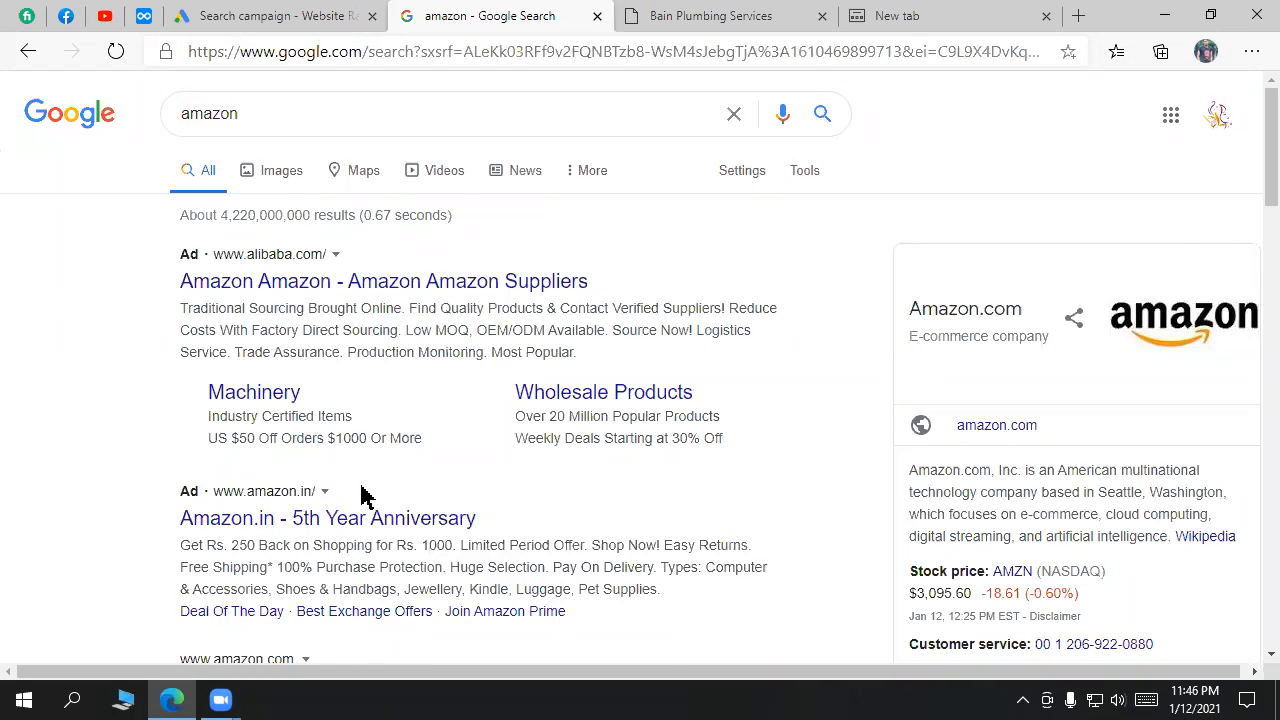
# Step: Examine the end of the Amazon.in ad and the amazon.com sitelinks block
pyautogui.scroll(-2, 365, 497)
pyautogui.scroll(2, 609, 449)
pyautogui.moveTo(791, 449); pyautogui.dragTo(206, 400)
pyautogui.scroll(-2, 586, 420)
pyautogui.moveTo(568, 405); pyautogui.dragTo(180, 405)
pyautogui.moveTo(585, 420); pyautogui.dragTo(193, 382)
pyautogui.scroll(-2, 503, 428)
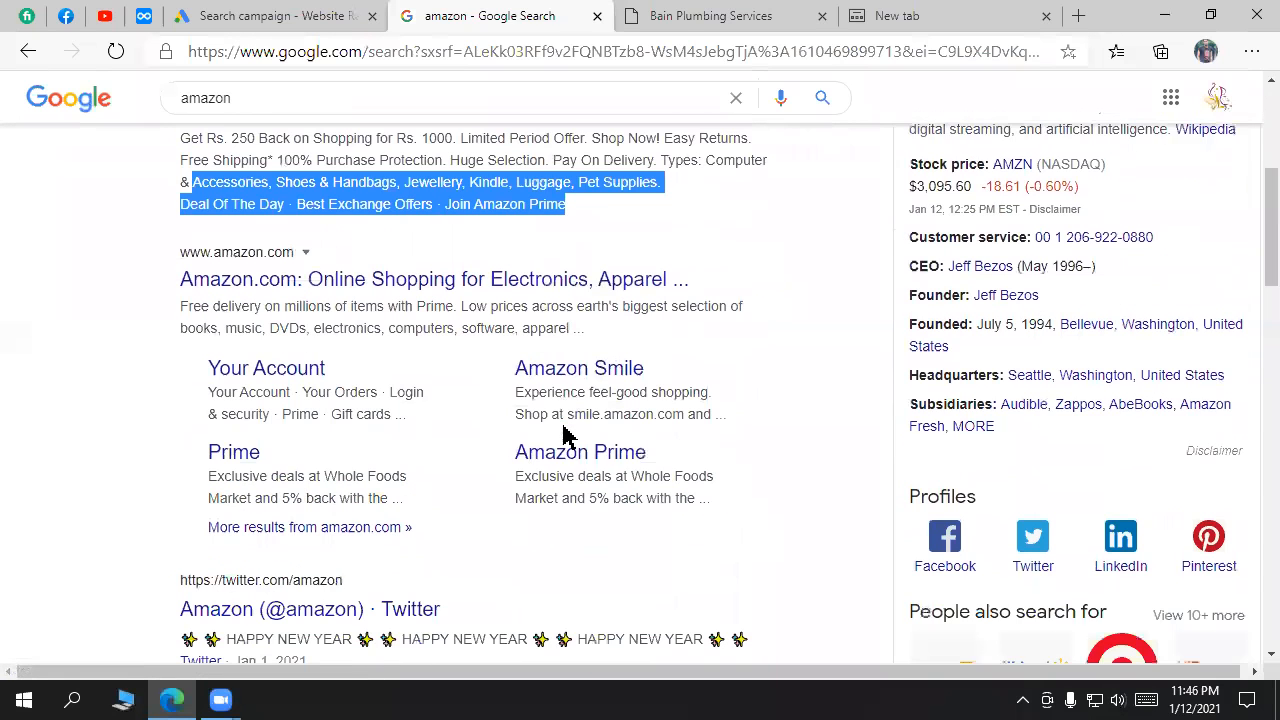
pyautogui.moveTo(465, 534); pyautogui.dragTo(167, 268)
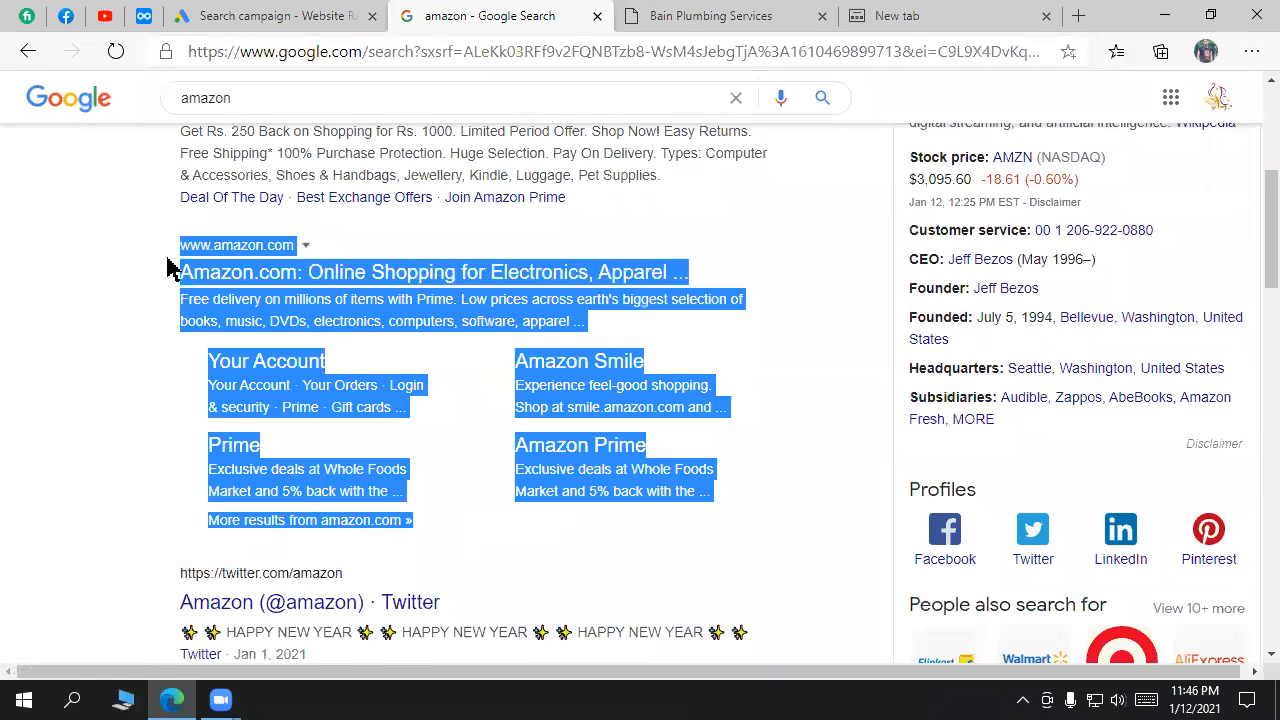
pyautogui.click(167, 268)
pyautogui.moveTo(450, 533); pyautogui.dragTo(194, 366)
pyautogui.scroll(5, 450, 395)
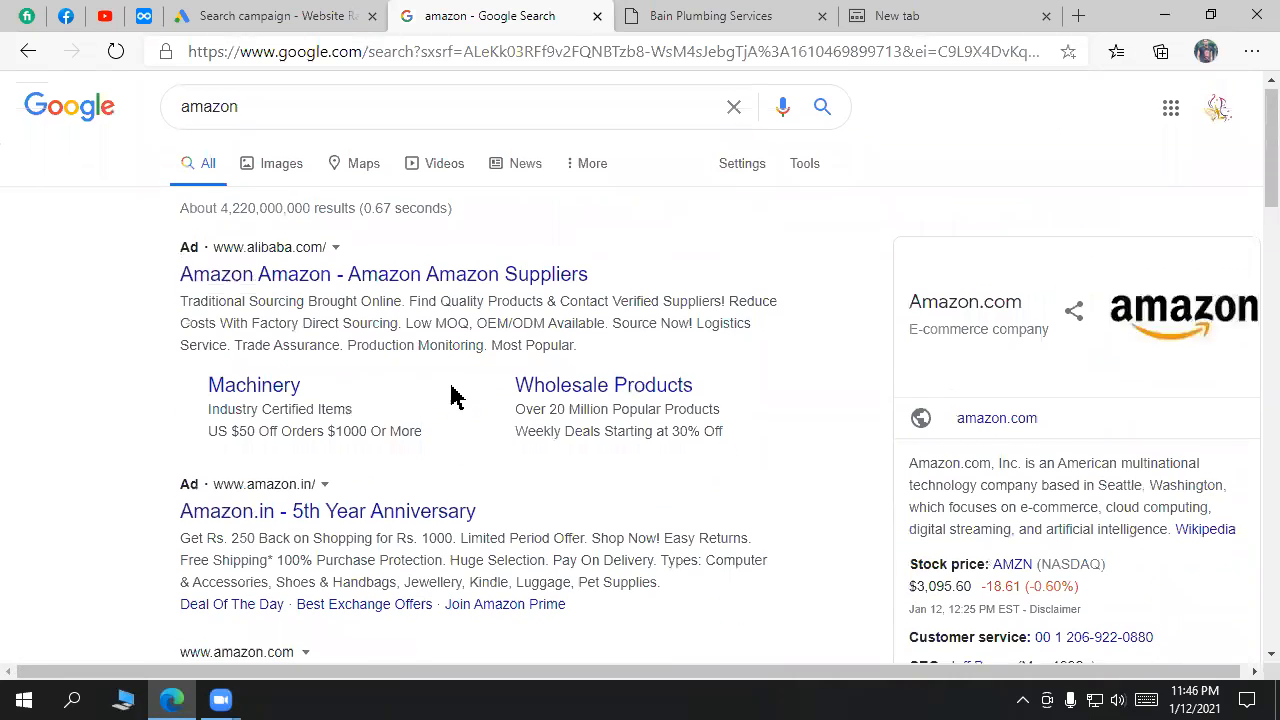
pyautogui.moveTo(820, 443); pyautogui.dragTo(218, 390)
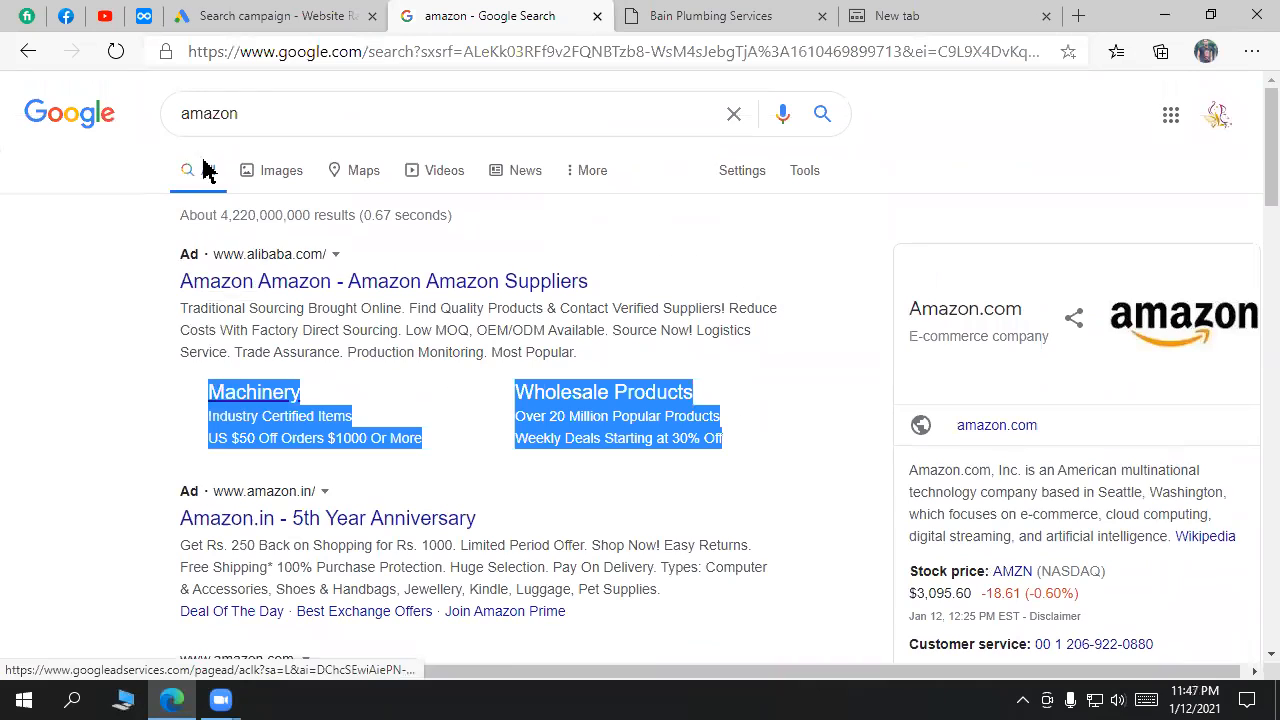
pyautogui.click(232, 15)
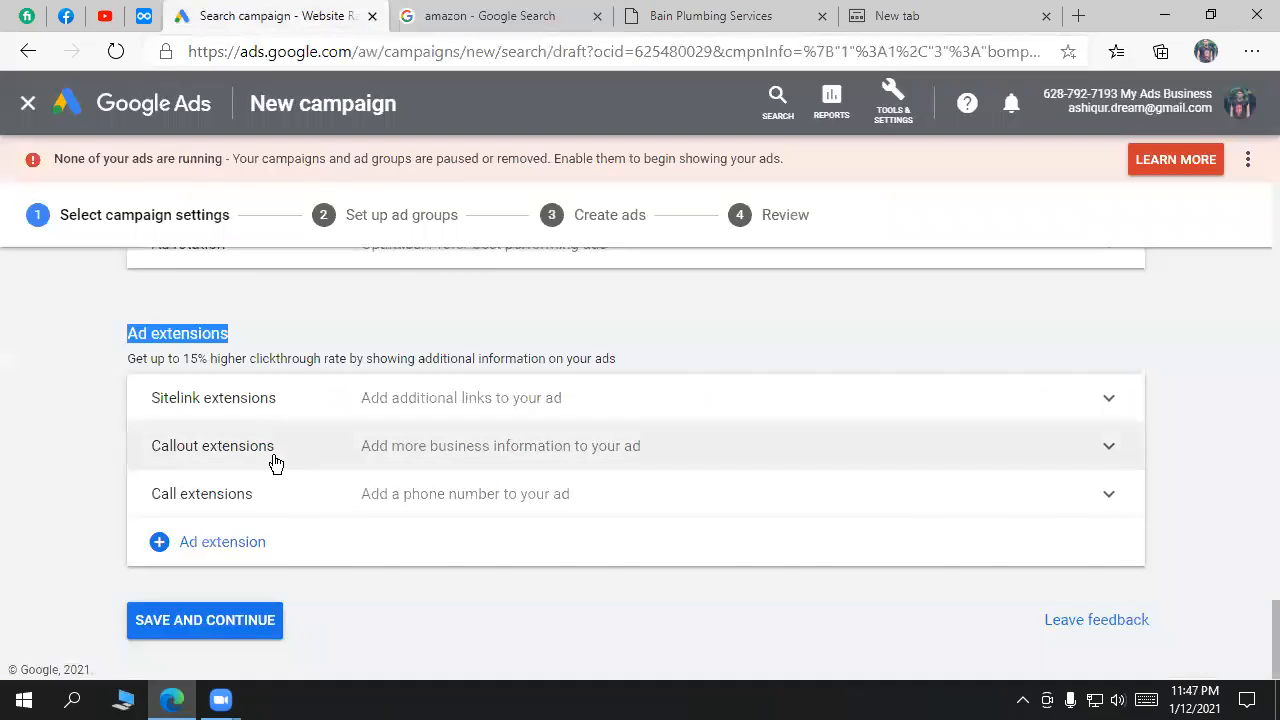
# Step: Look over the Alibaba ad's 'Most Popular' and 'Source Now' text in the amazon results
pyautogui.click(523, 13)
pyautogui.click(107, 353)
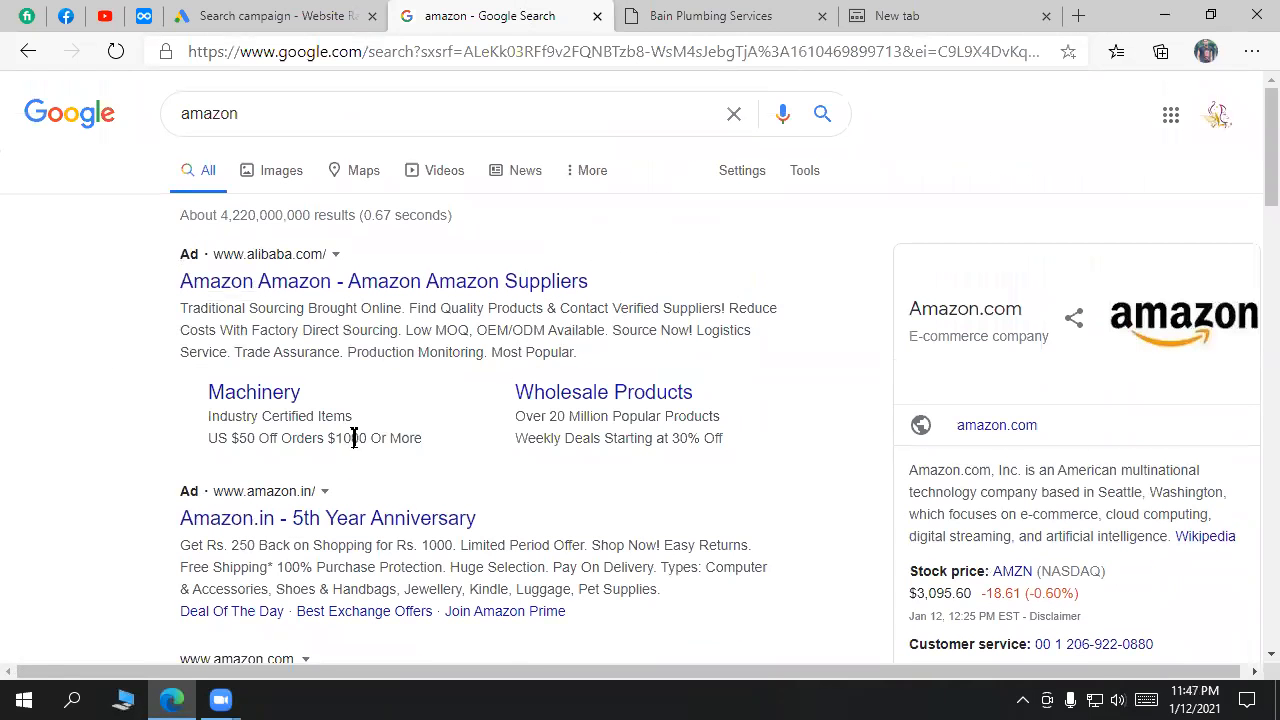
pyautogui.moveTo(576, 352); pyautogui.dragTo(612, 330)
pyautogui.click(544, 330)
pyautogui.doubleClick(676, 329)
pyautogui.click(250, 15)
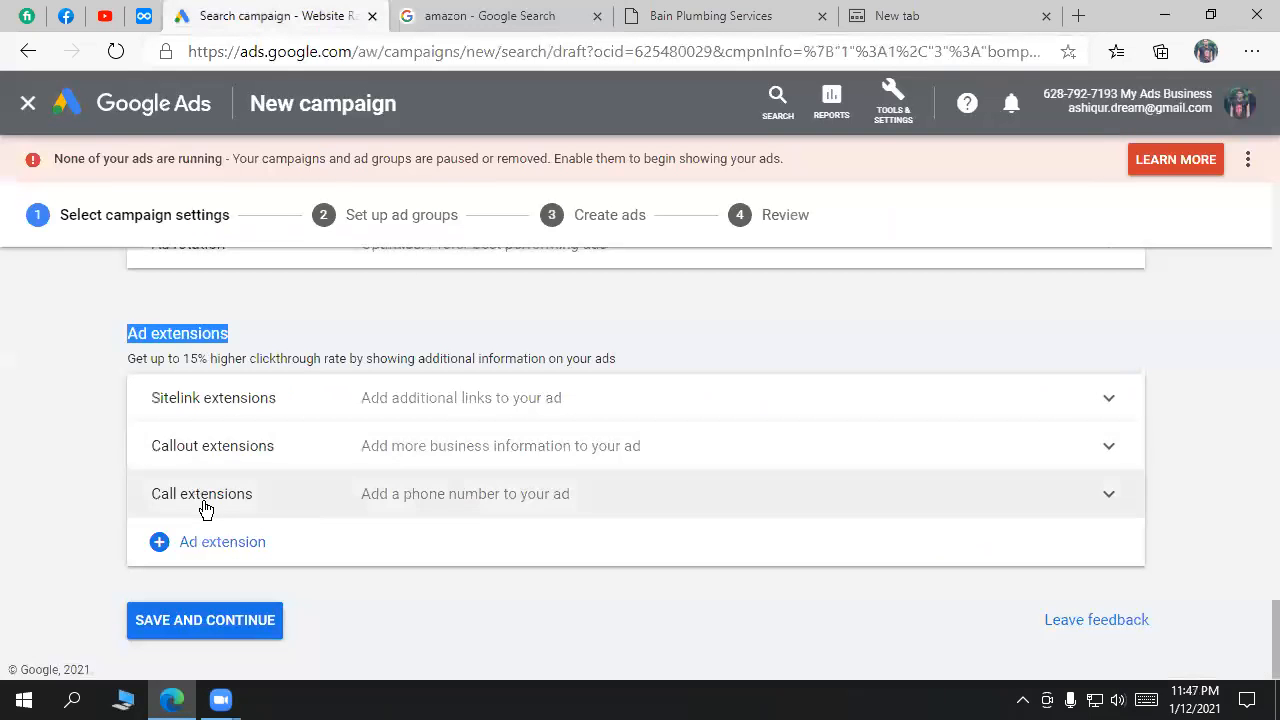
pyautogui.click(514, 12)
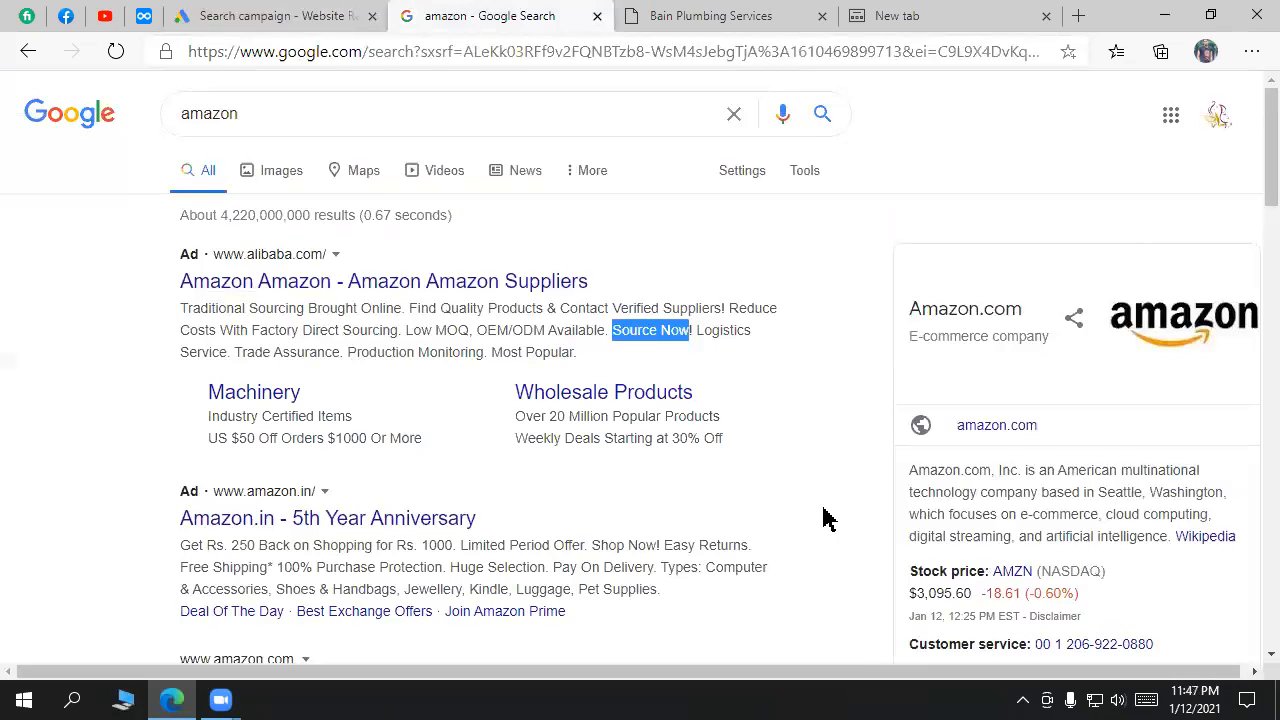
pyautogui.scroll(-4, 825, 520)
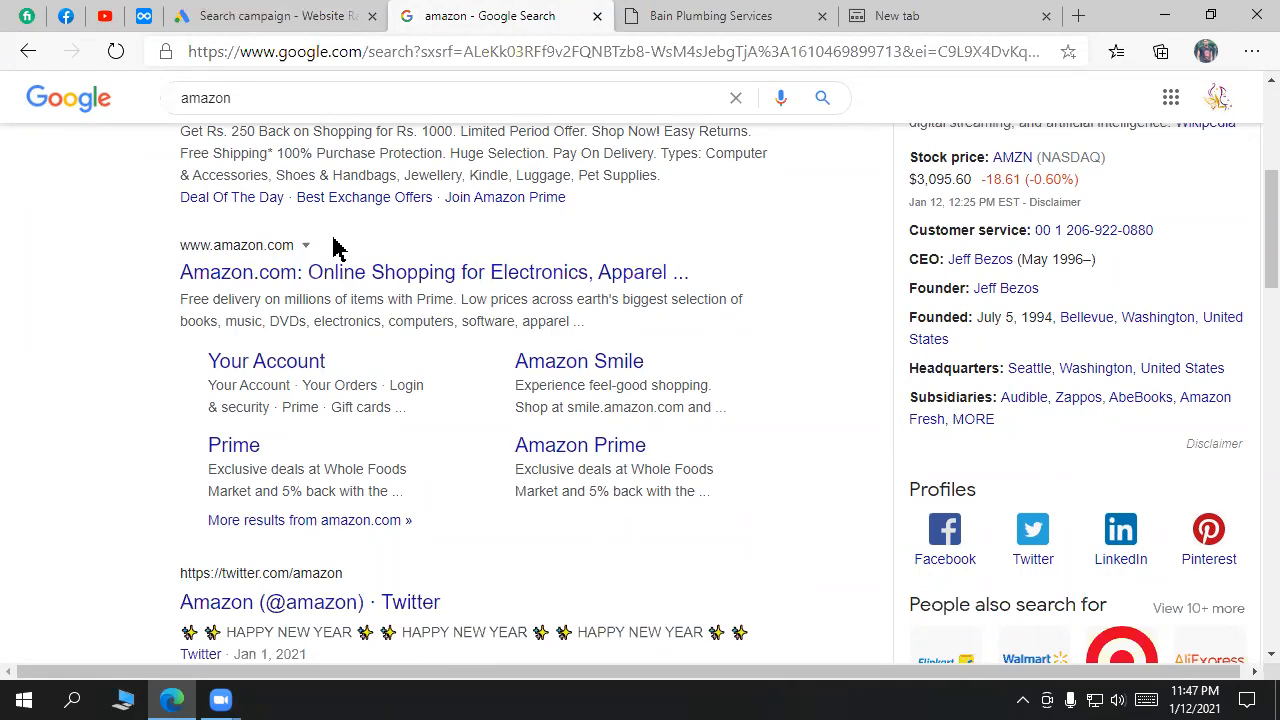
pyautogui.scroll(2, 371, 289)
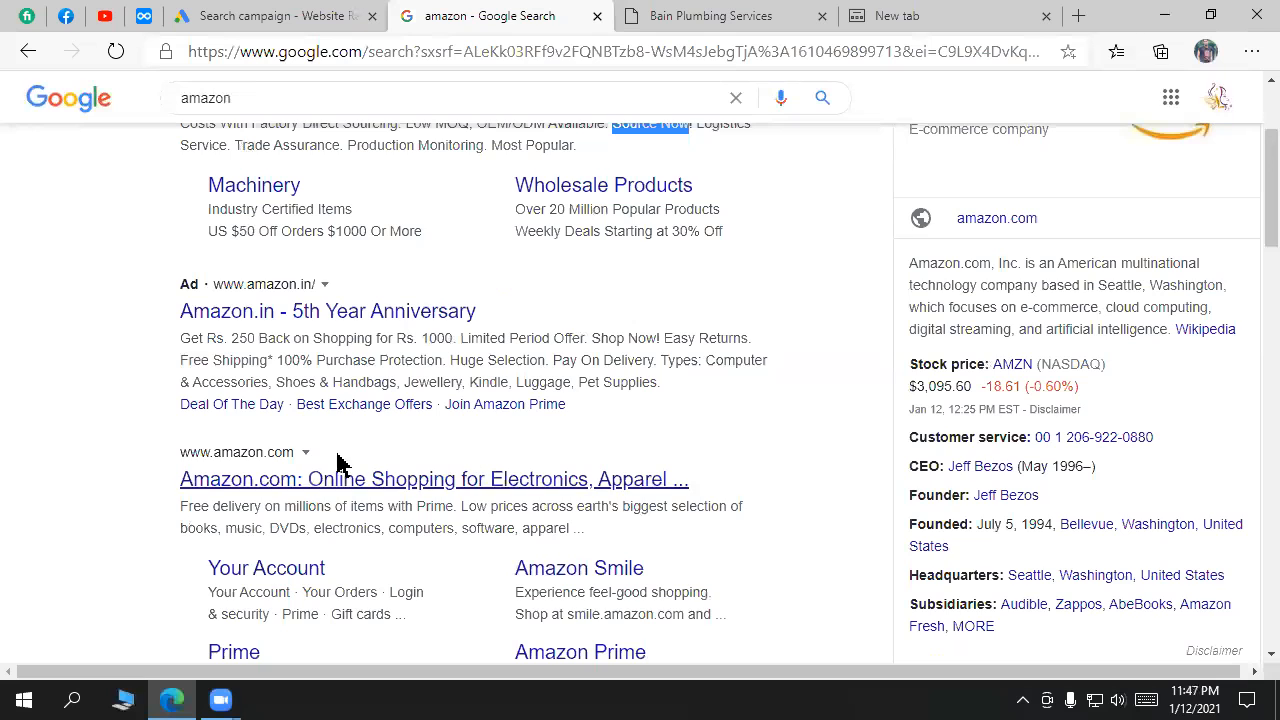
pyautogui.scroll(2, 390, 430)
pyautogui.click(314, 14)
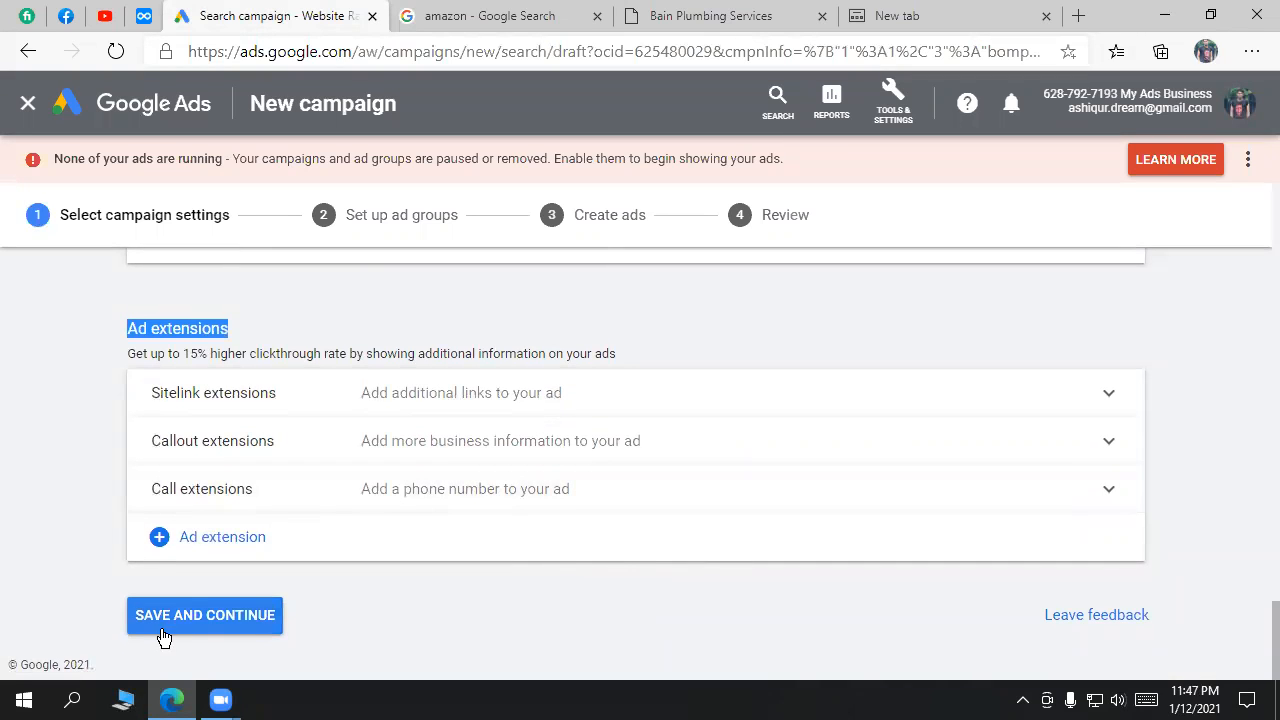
# Step: Save the campaign settings and select the default 'Ad group 1' name
pyautogui.click(243, 623)
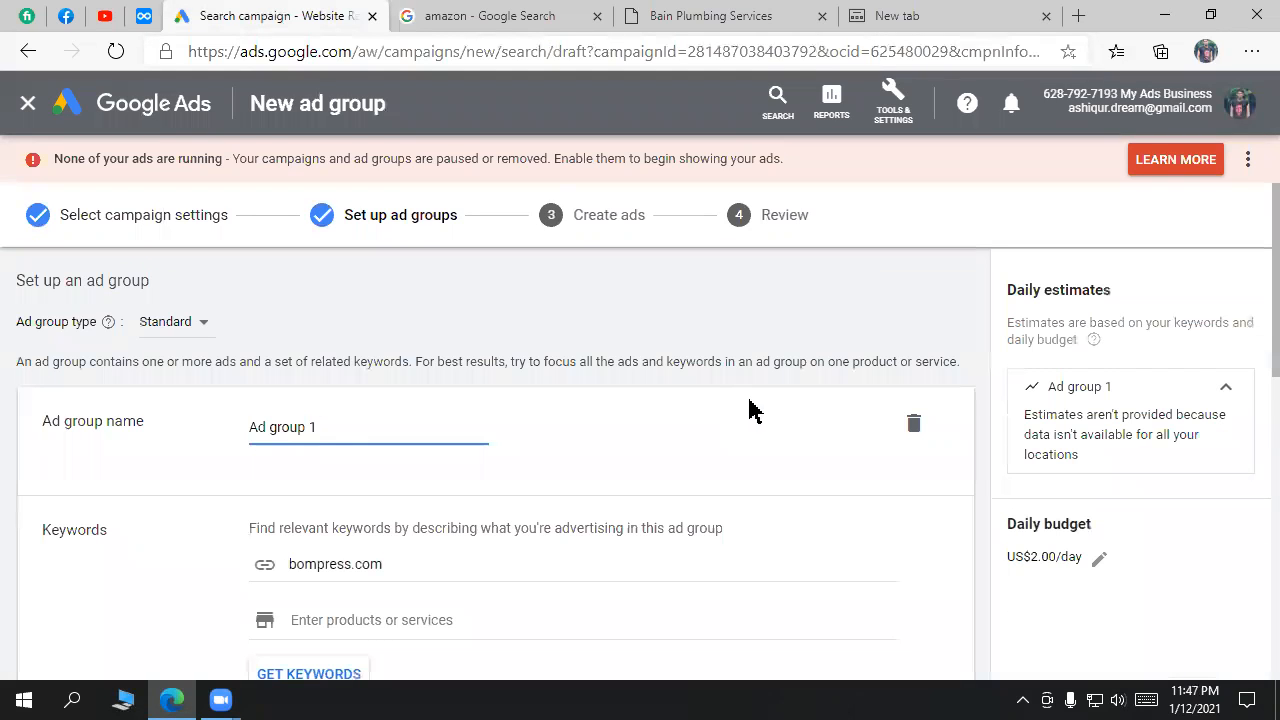
pyautogui.moveTo(334, 423); pyautogui.dragTo(177, 434)
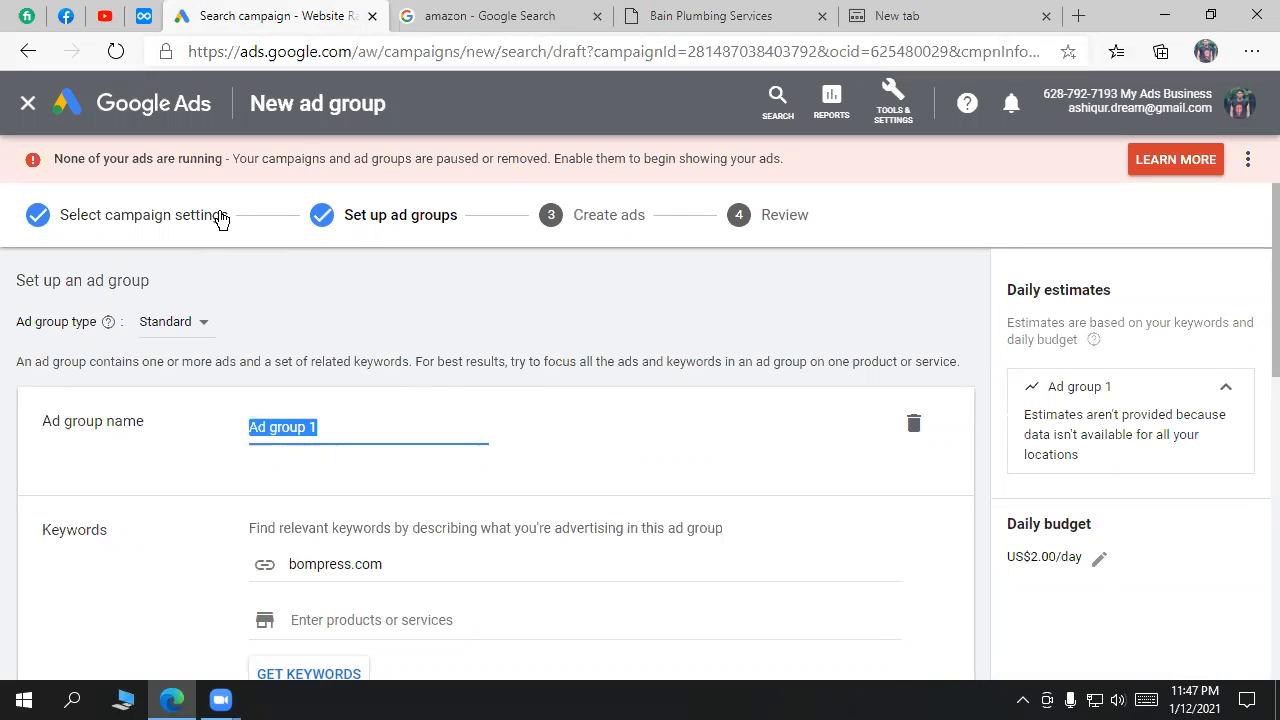
# Step: Nest Campaign under Ads and Ad group under Campaign in the SMM - Practice outline
pyautogui.click(150, 18)
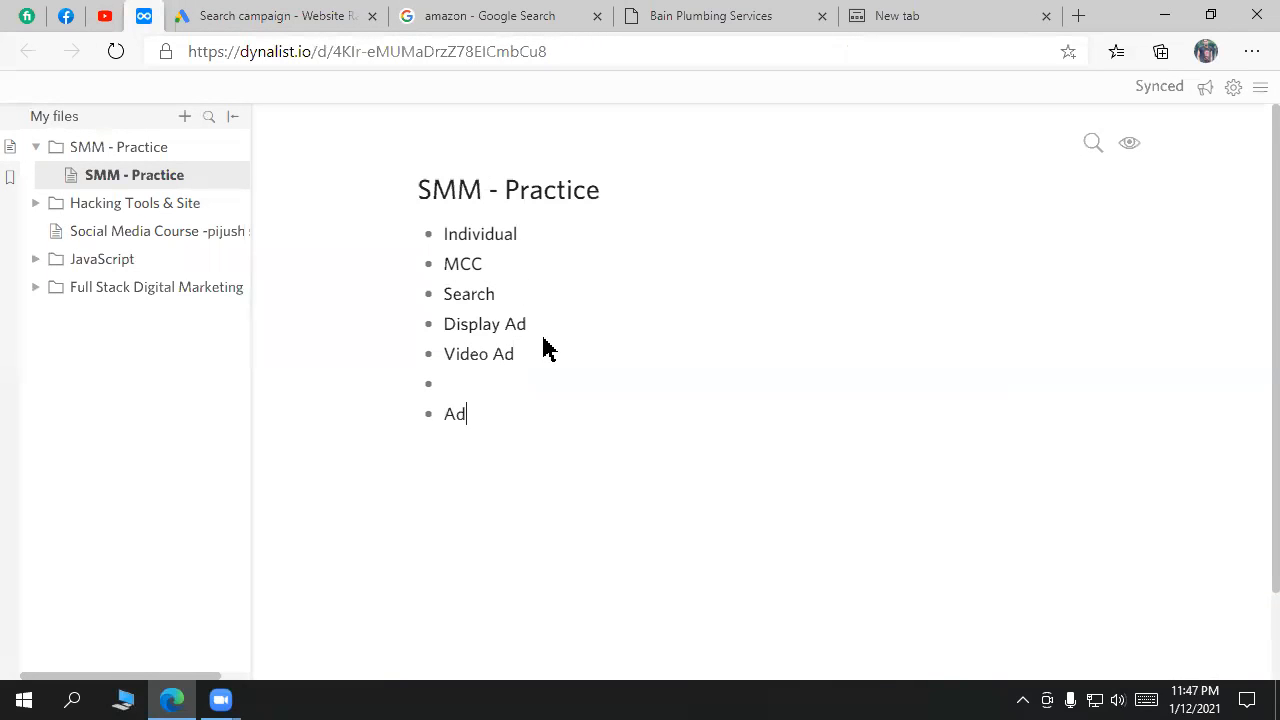
pyautogui.press('Tab')
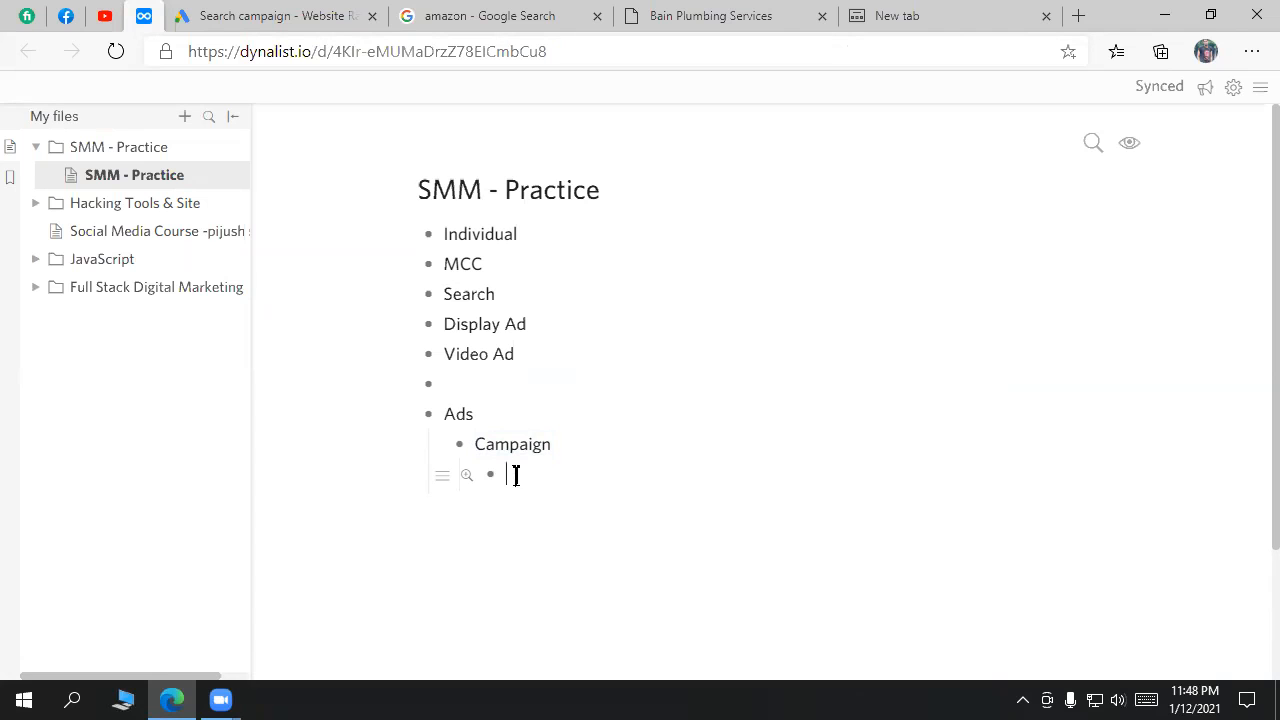
pyautogui.click(286, 15)
pyautogui.moveTo(314, 432); pyautogui.dragTo(64, 421)
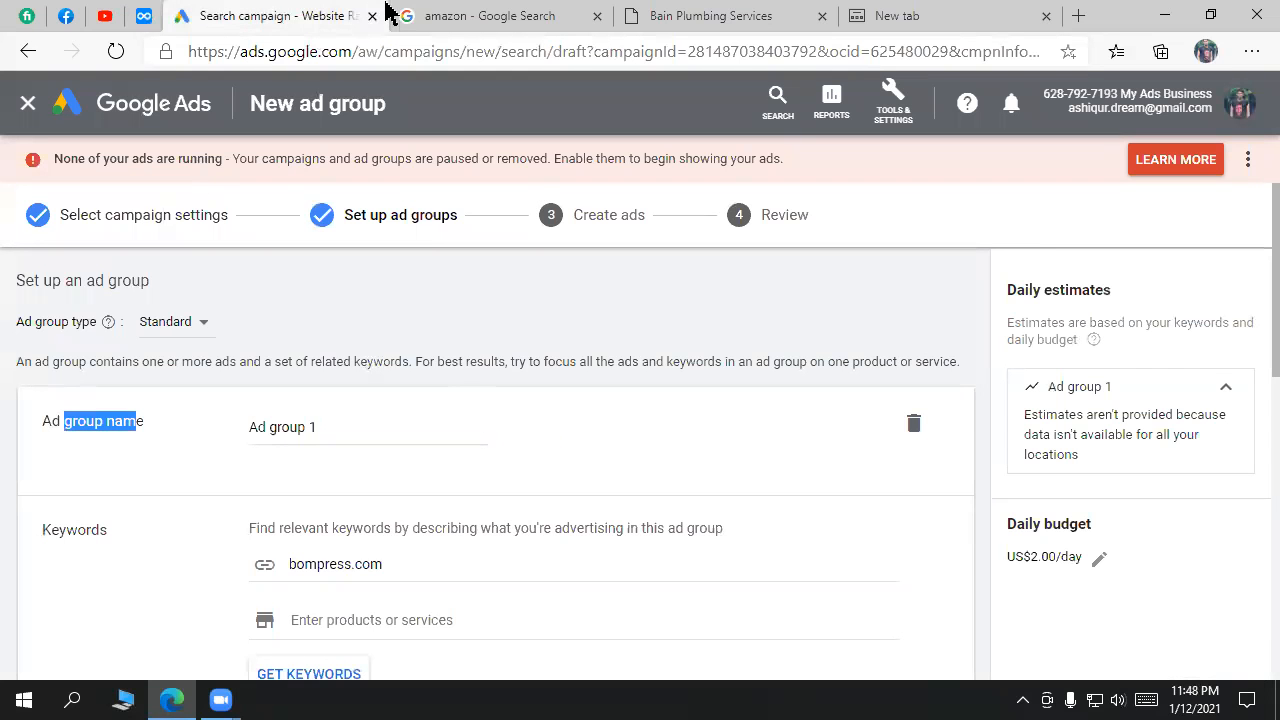
pyautogui.click(580, 14)
pyautogui.click(646, 14)
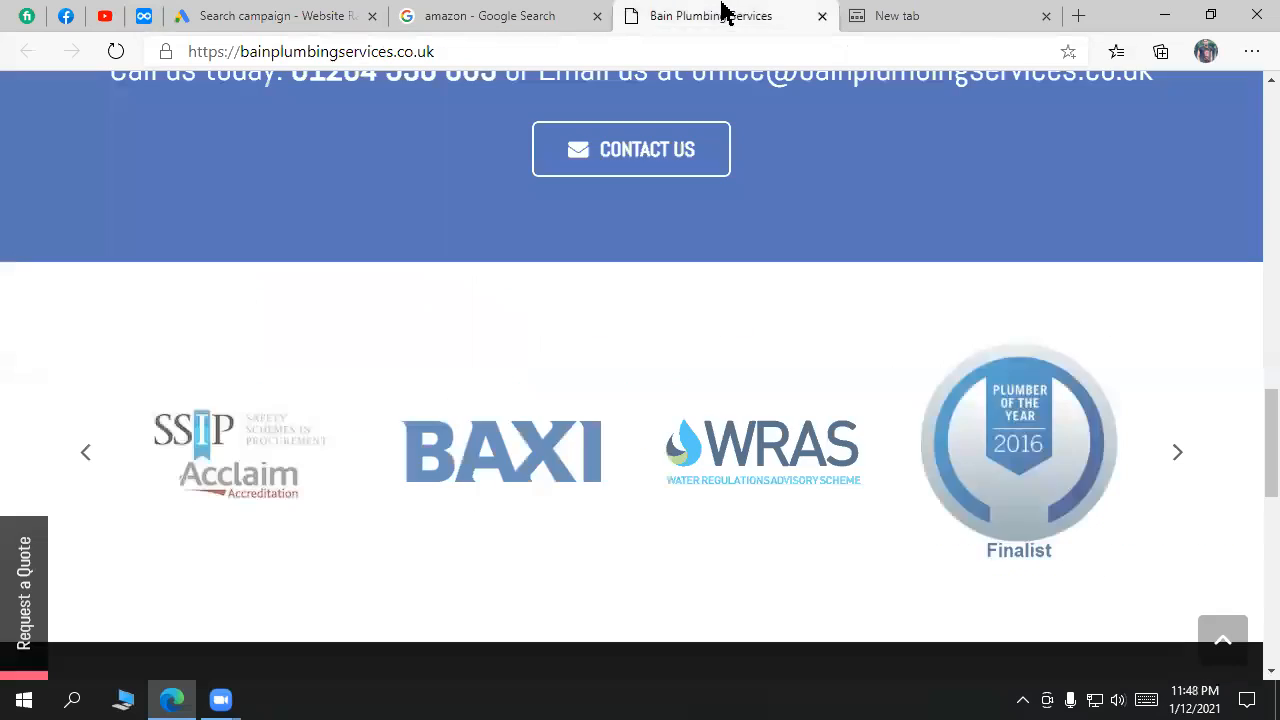
pyautogui.click(138, 20)
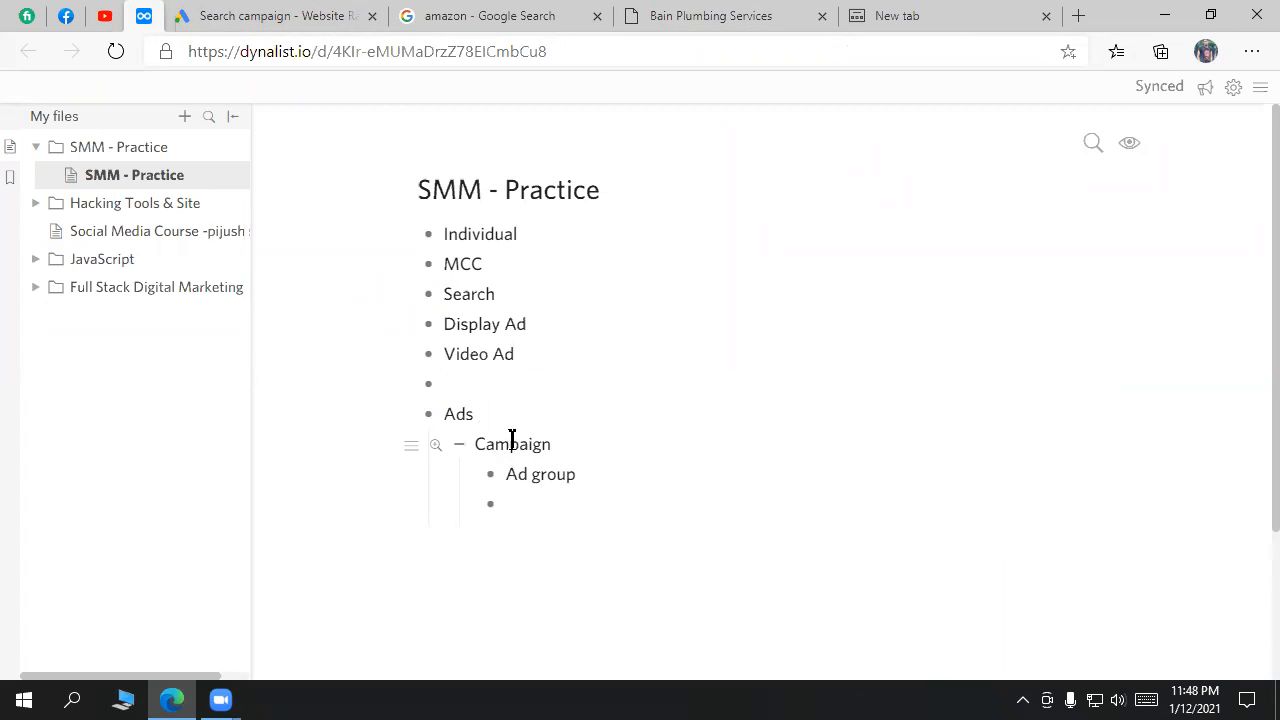
pyautogui.doubleClick(512, 444)
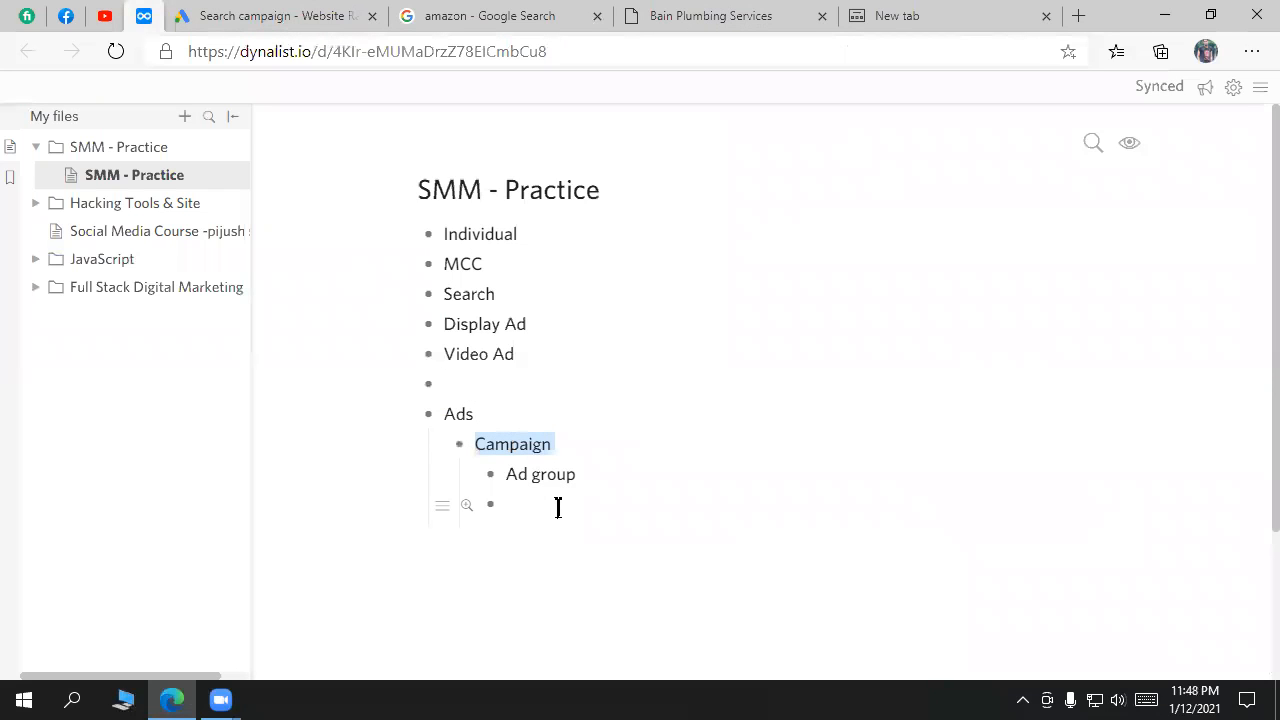
pyautogui.doubleClick(543, 474)
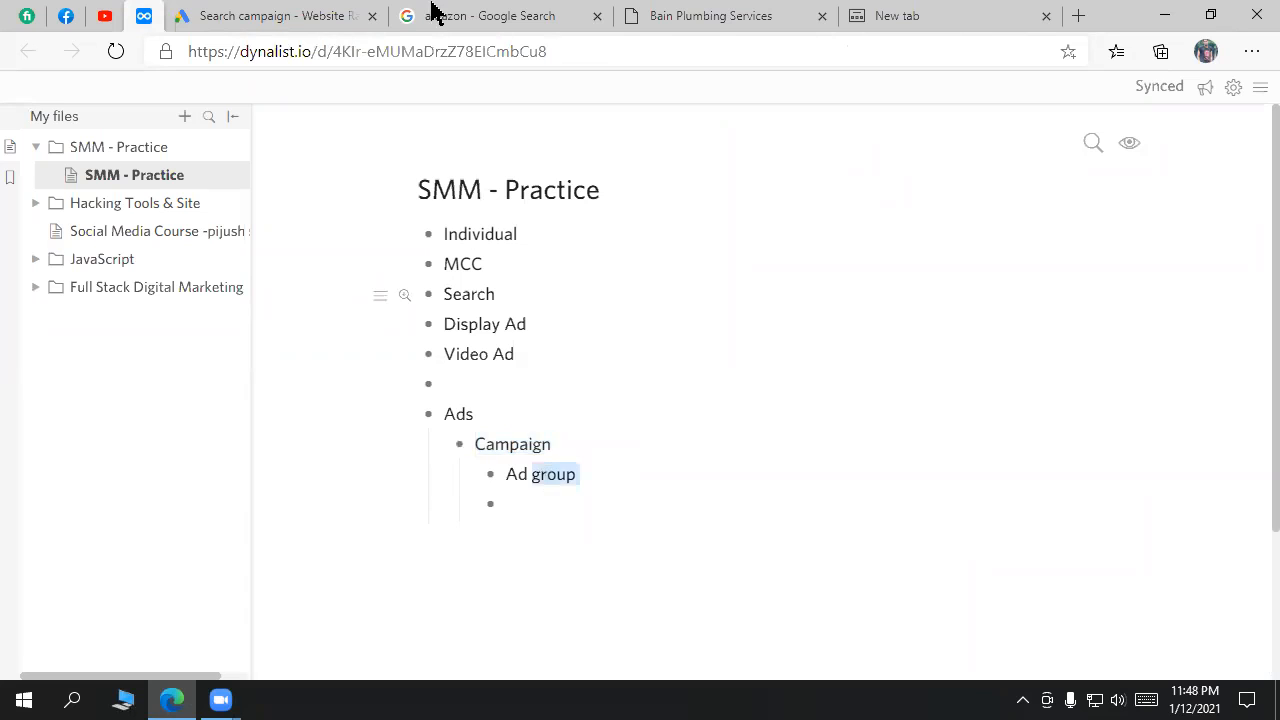
pyautogui.click(429, 14)
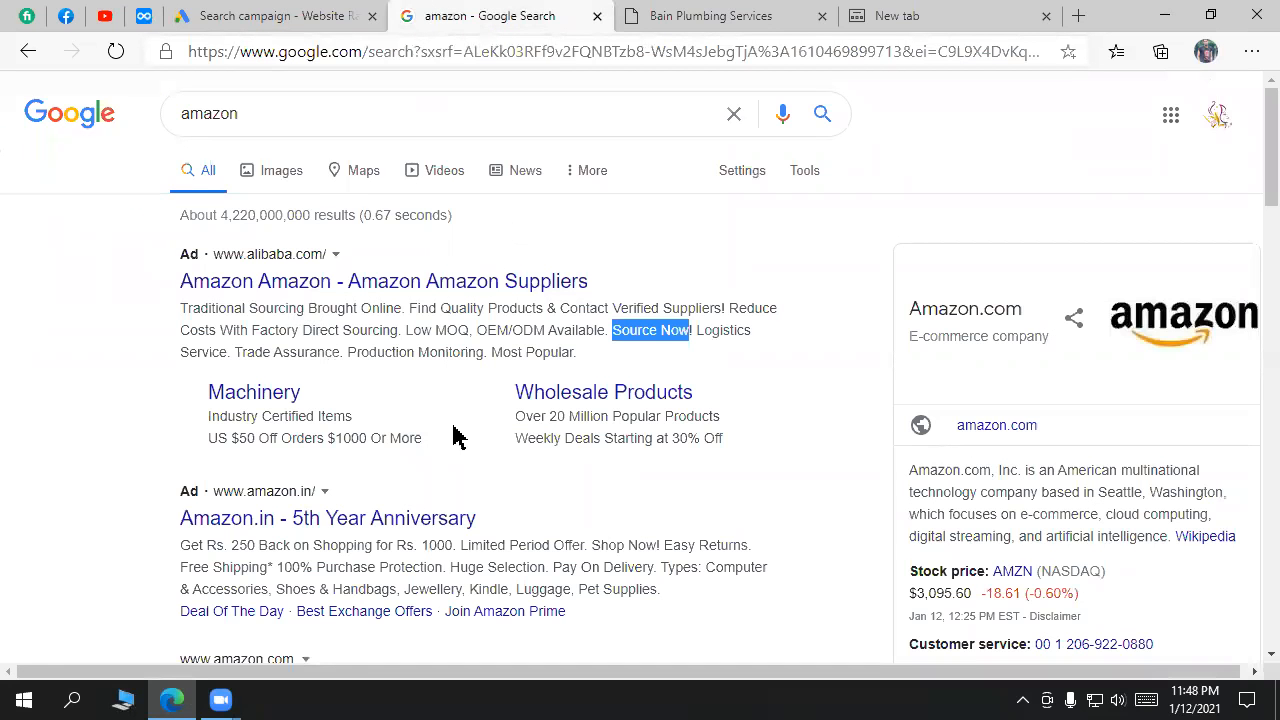
# Step: Scroll through the amazon results and inspect a sponsored ad headline
pyautogui.scroll(-2, 563, 480)
pyautogui.moveTo(500, 320); pyautogui.dragTo(288, 297)
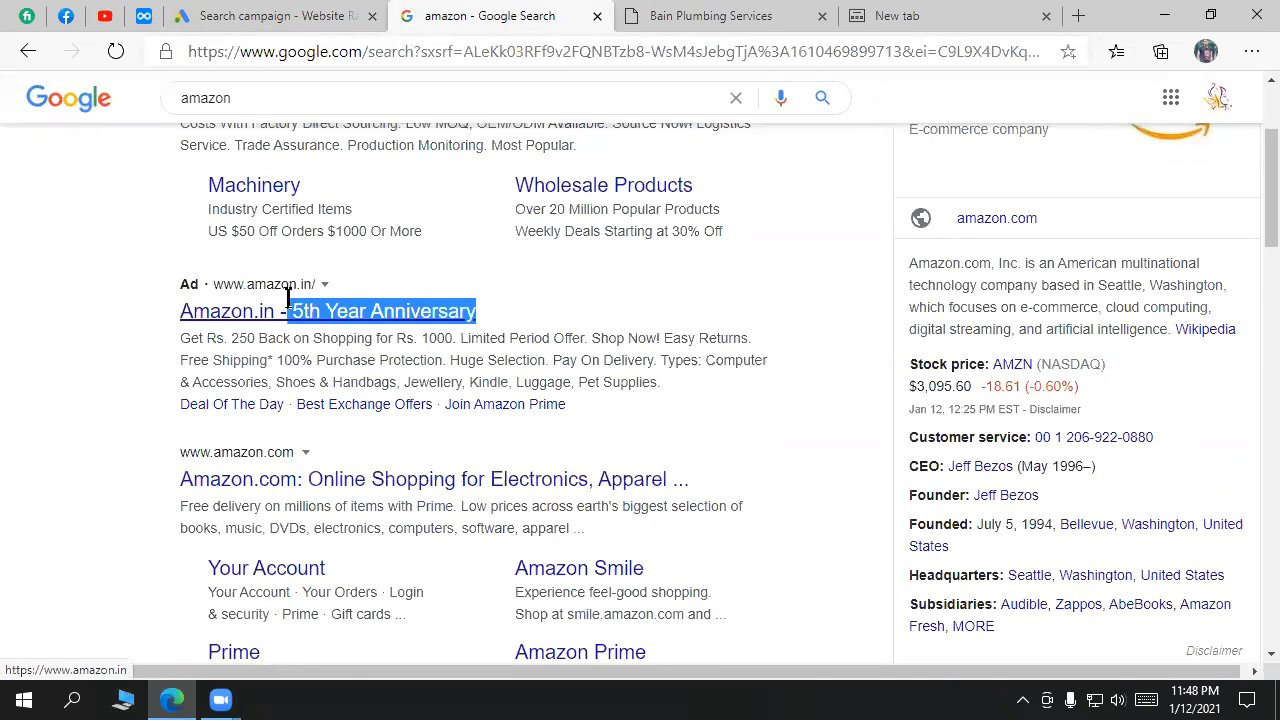
pyautogui.click(500, 305)
pyautogui.scroll(-2, 751, 491)
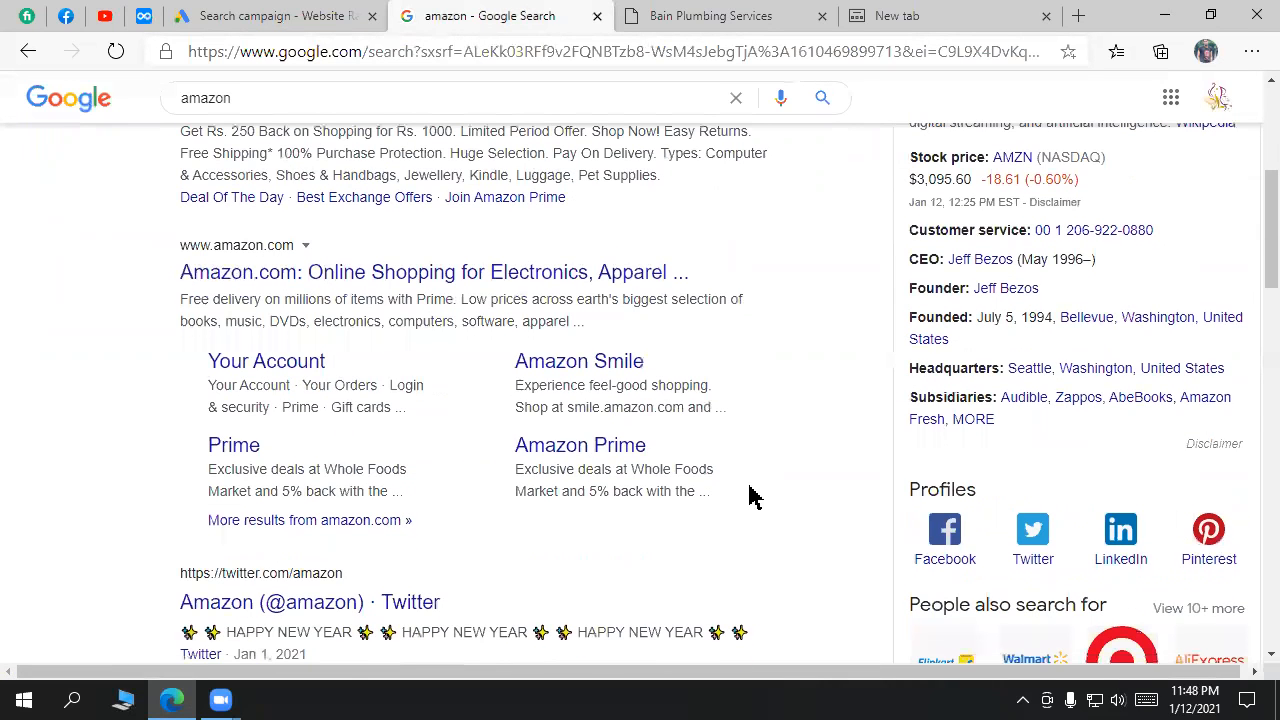
pyautogui.scroll(-4, 531, 466)
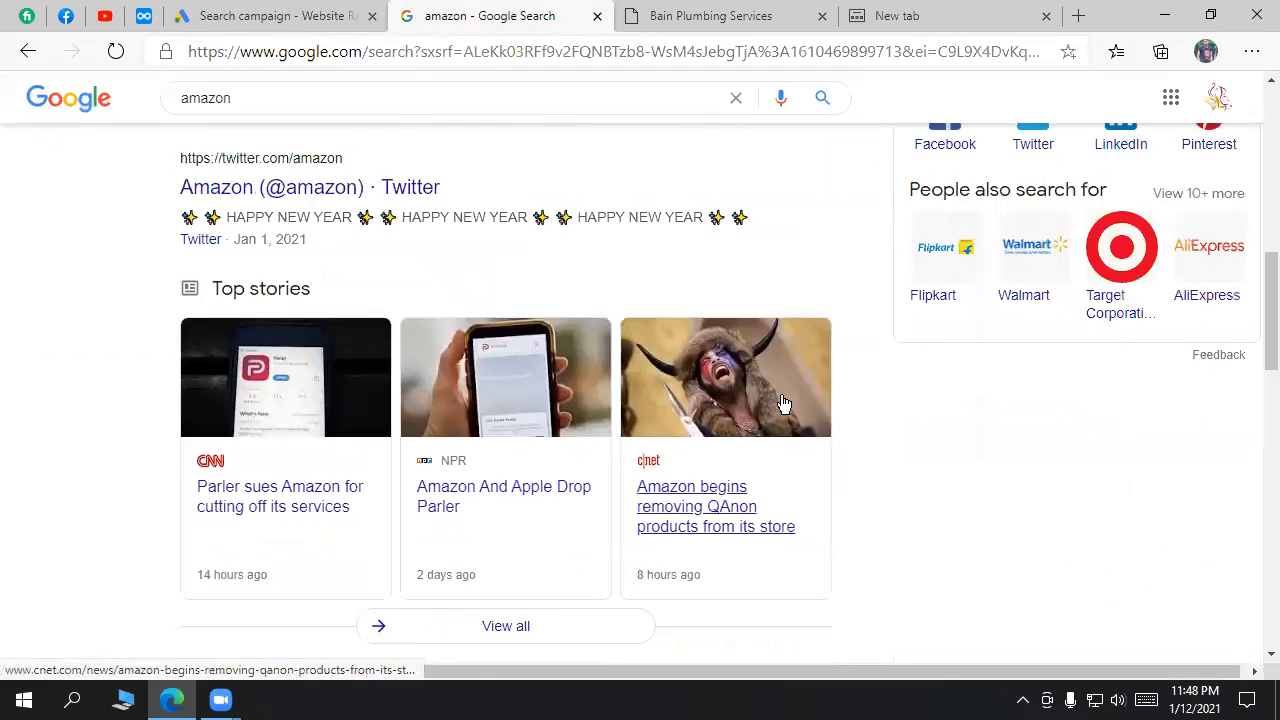
pyautogui.scroll(8, 783, 403)
pyautogui.click(294, 14)
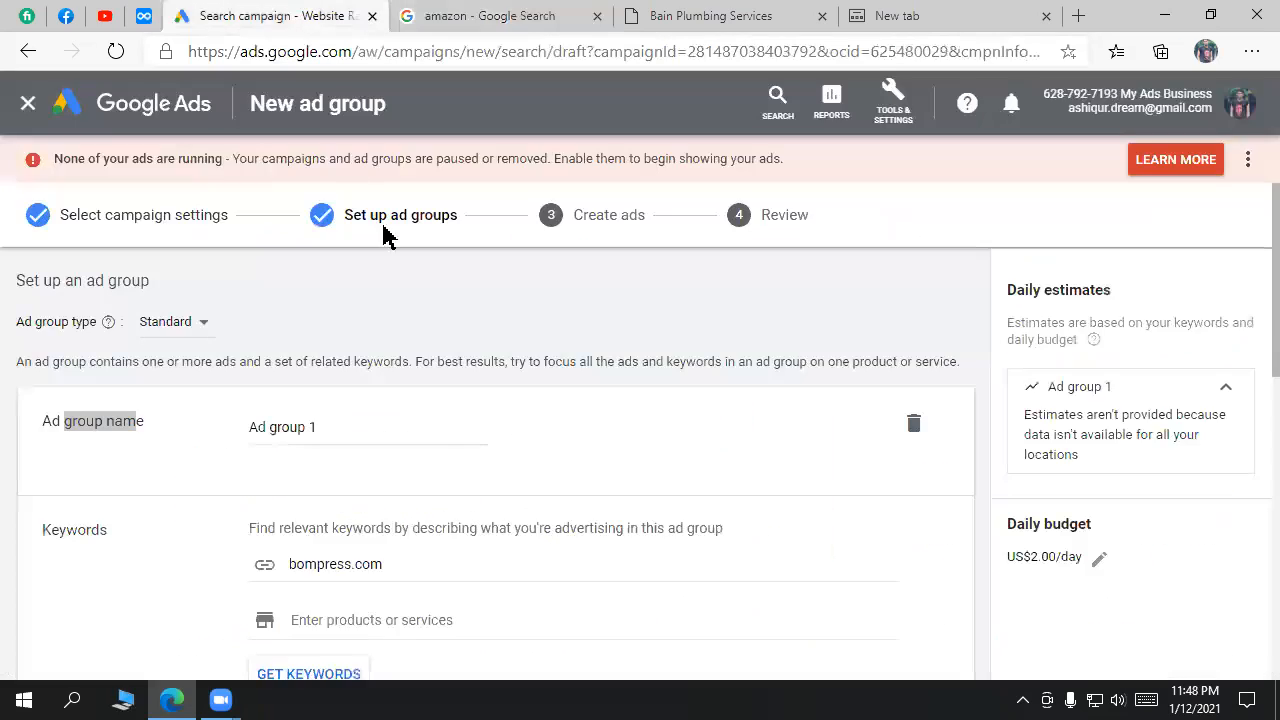
pyautogui.scroll(-1, 405, 445)
# Step: Compare the Amazon.in and Alibaba ad headlines, then highlight the Ad group 1 name
pyautogui.click(591, 14)
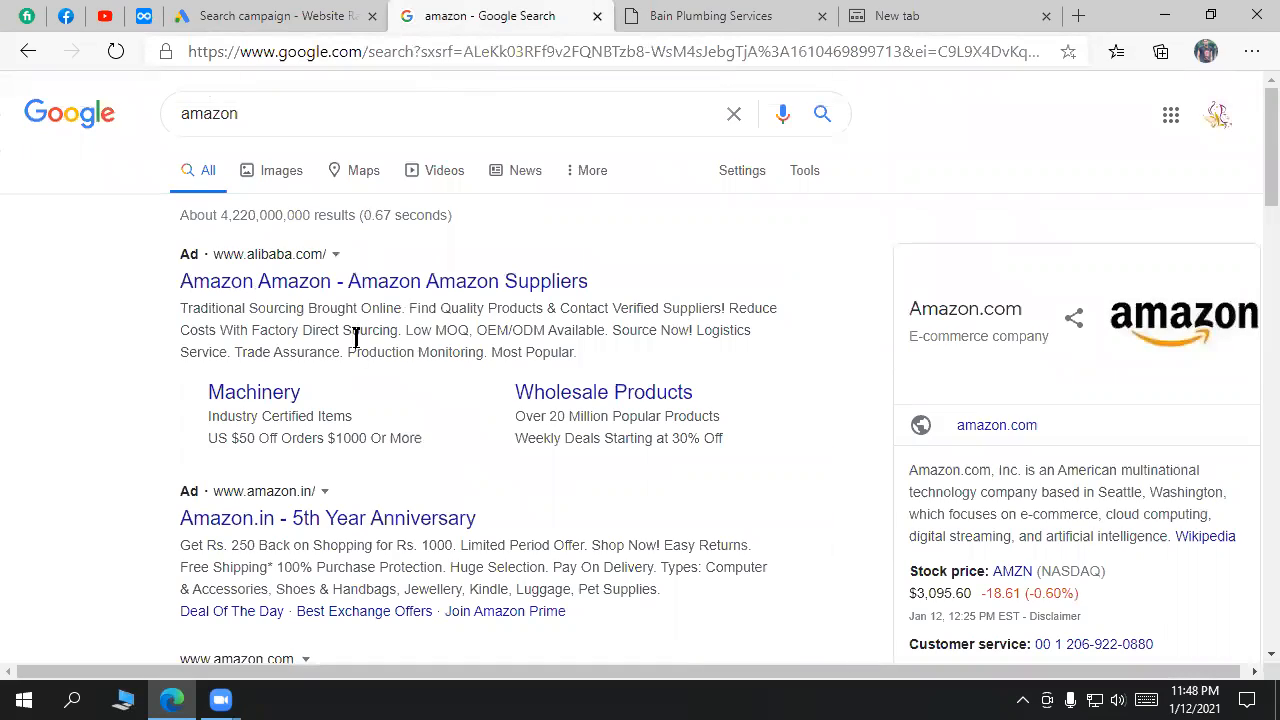
pyautogui.moveTo(493, 527); pyautogui.dragTo(182, 516)
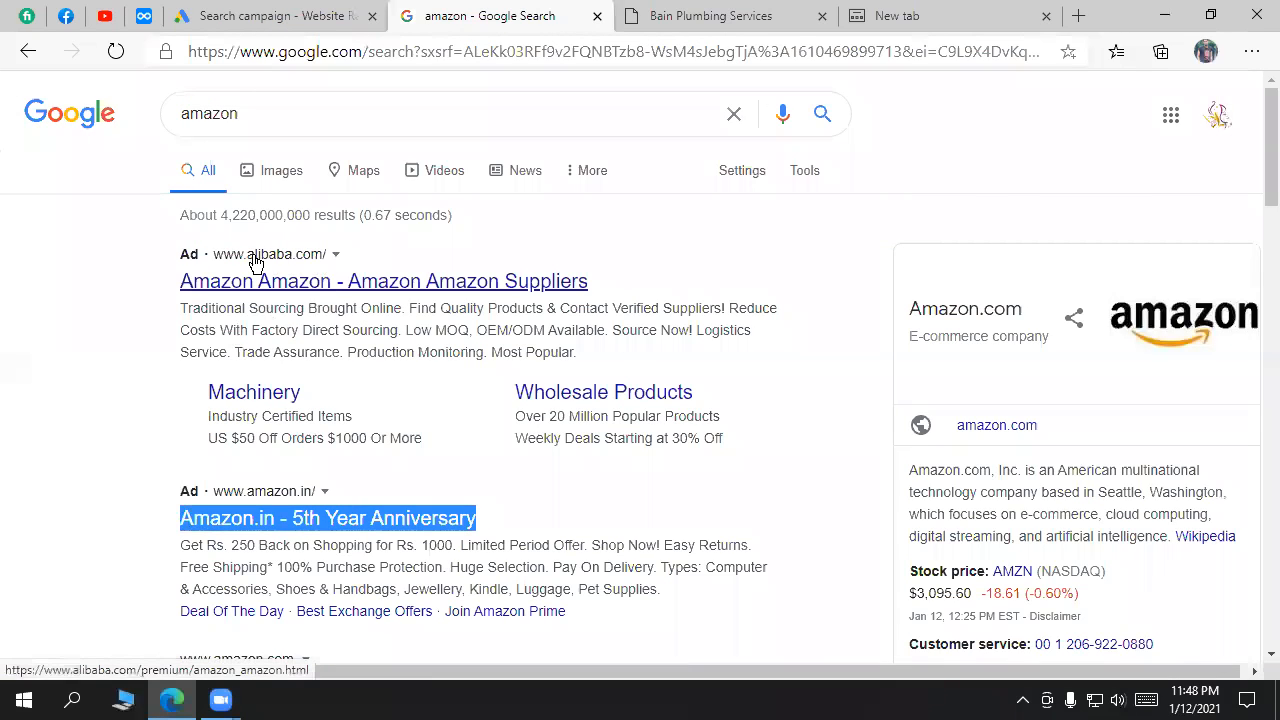
pyautogui.moveTo(608, 292); pyautogui.dragTo(180, 283)
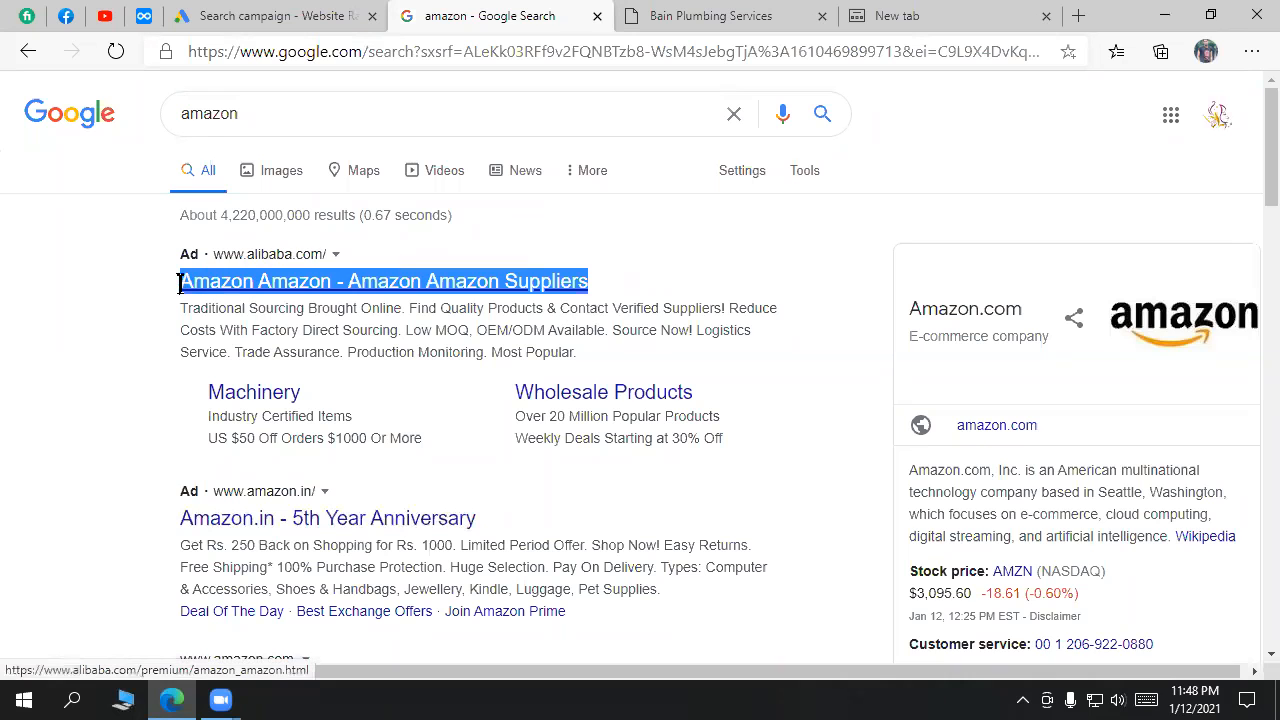
pyautogui.scroll(-2, 414, 349)
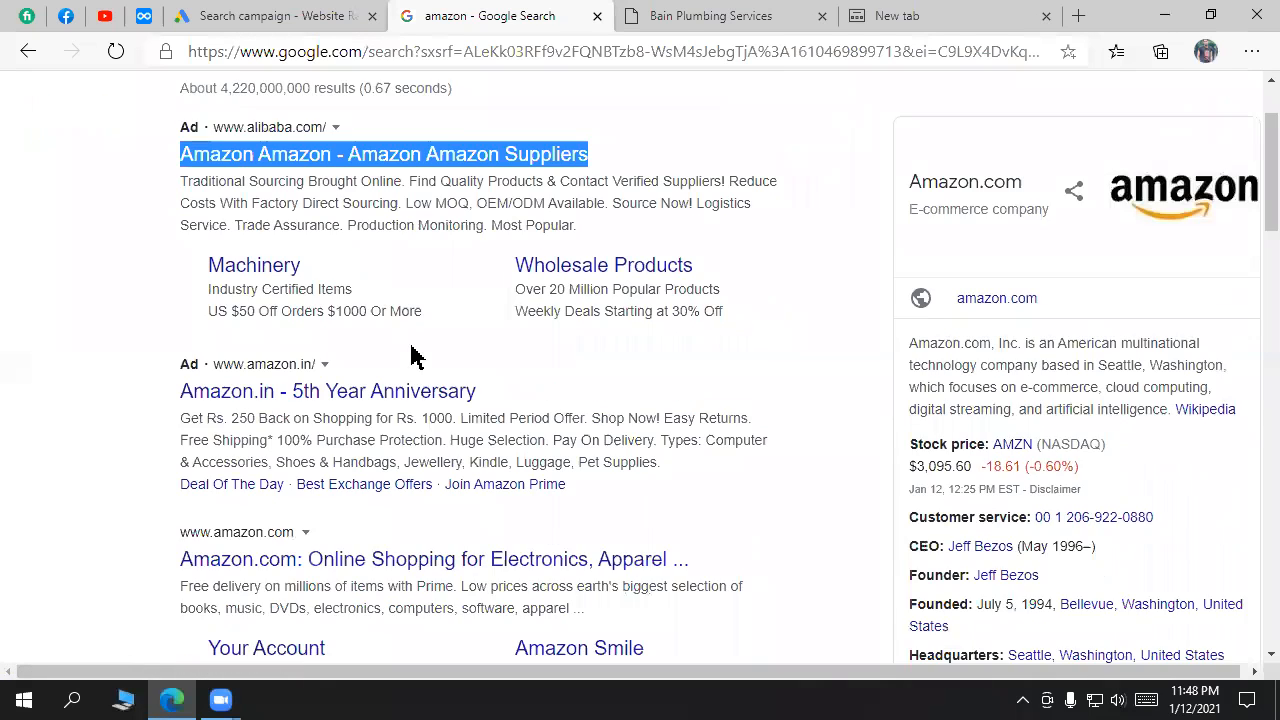
pyautogui.click(252, 20)
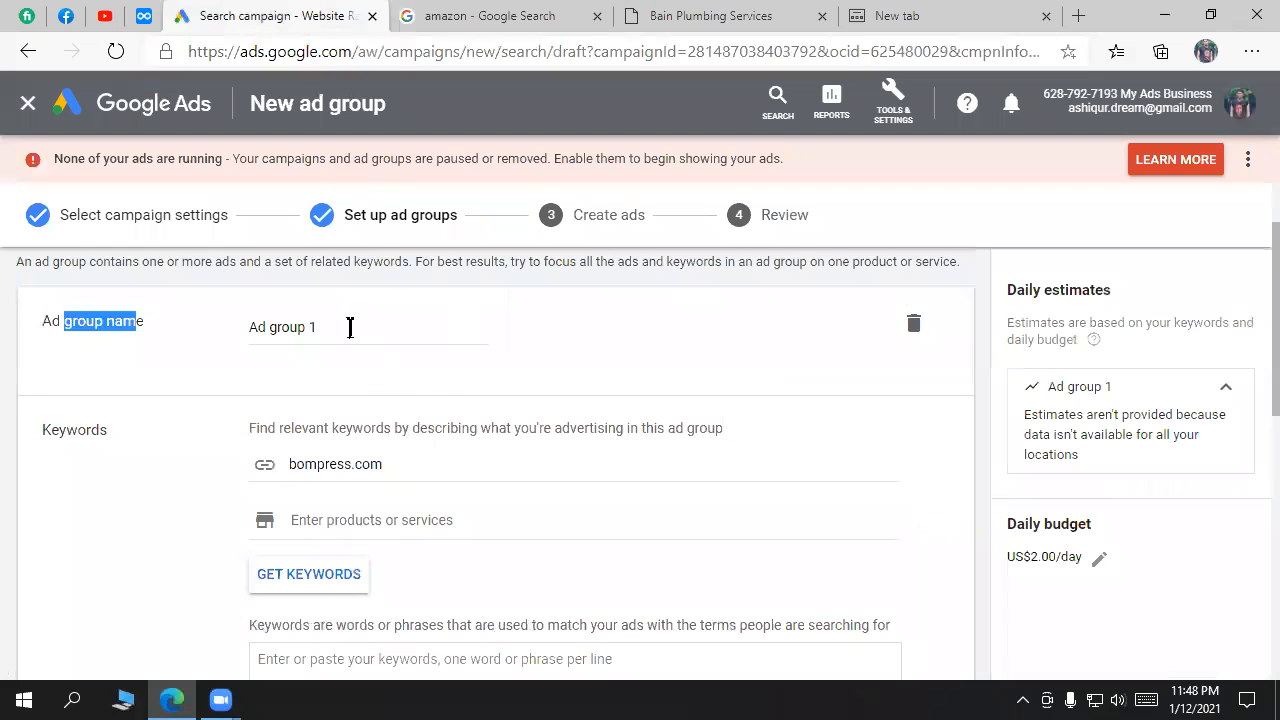
pyautogui.moveTo(350, 327); pyautogui.dragTo(246, 323)
pyautogui.moveTo(160, 331); pyautogui.dragTo(44, 333)
pyautogui.click(44, 333)
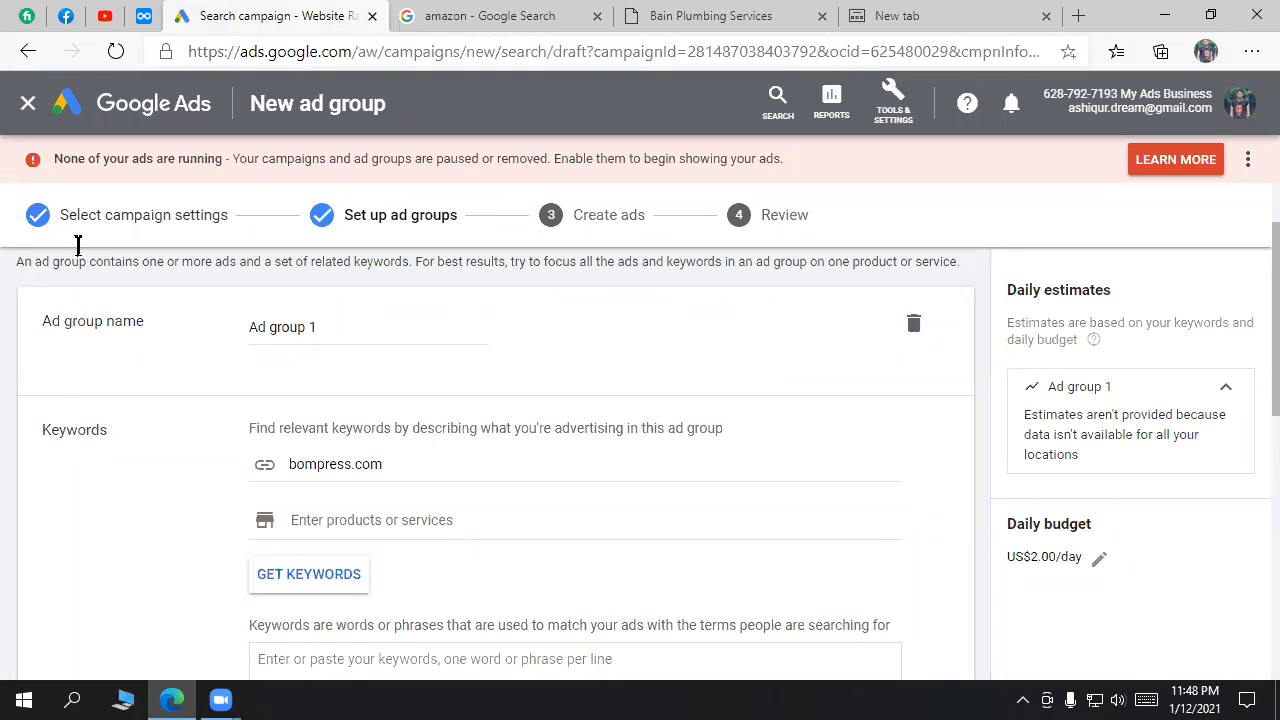
pyautogui.click(144, 15)
pyautogui.click(537, 498)
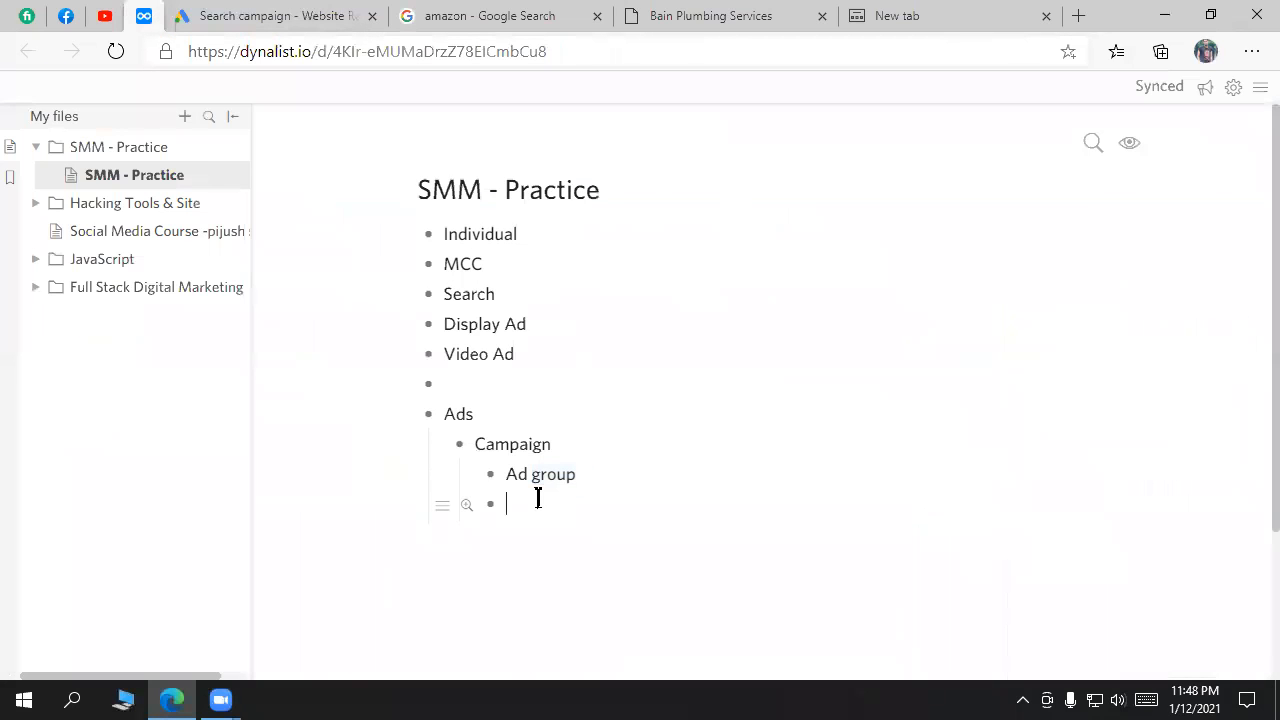
pyautogui.click(594, 480)
pyautogui.click(271, 15)
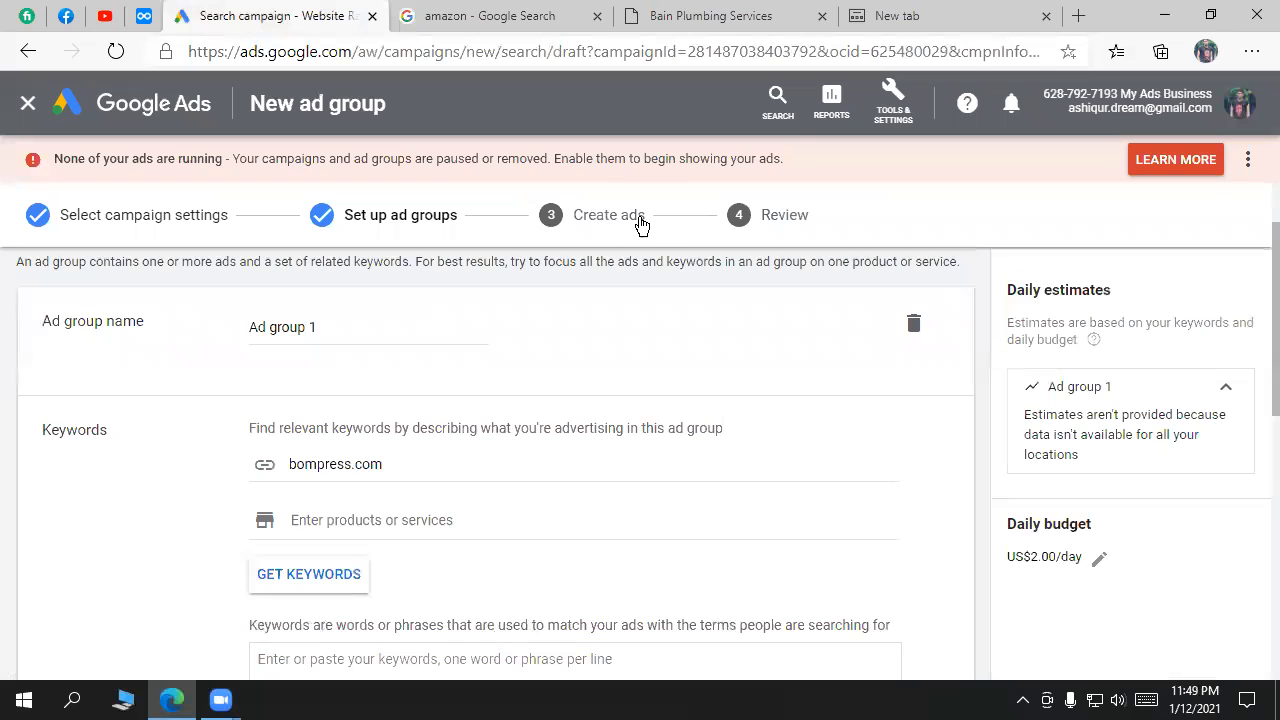
# Step: Name the ad group 'Search ad | Luach box | uttara 10'
pyautogui.click(383, 326)
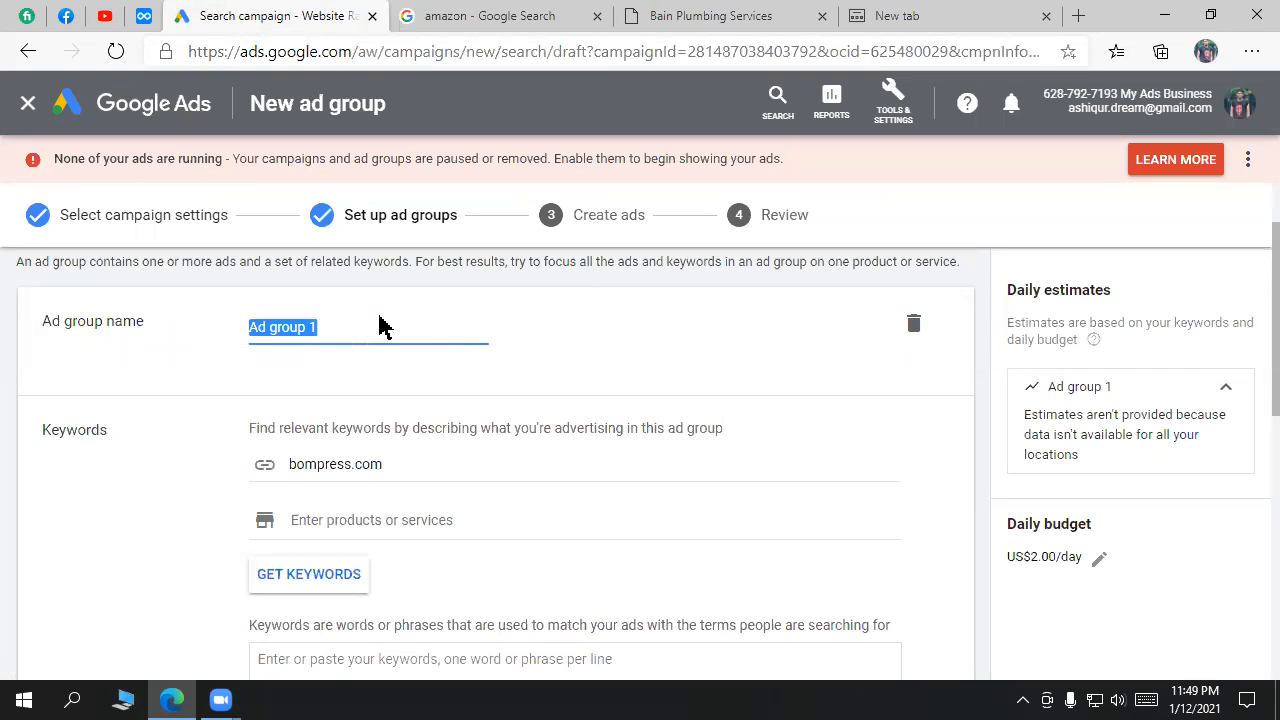
pyautogui.write('S')
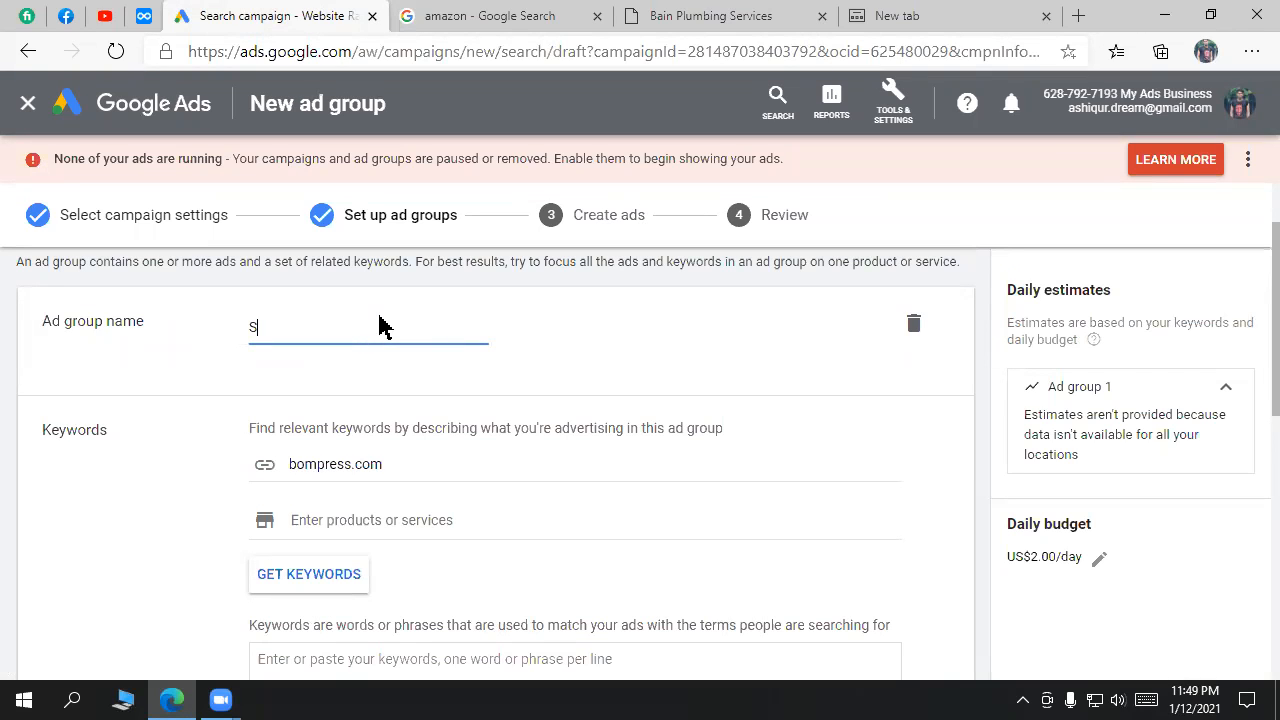
pyautogui.write('earch ')
pyautogui.write('ad l')
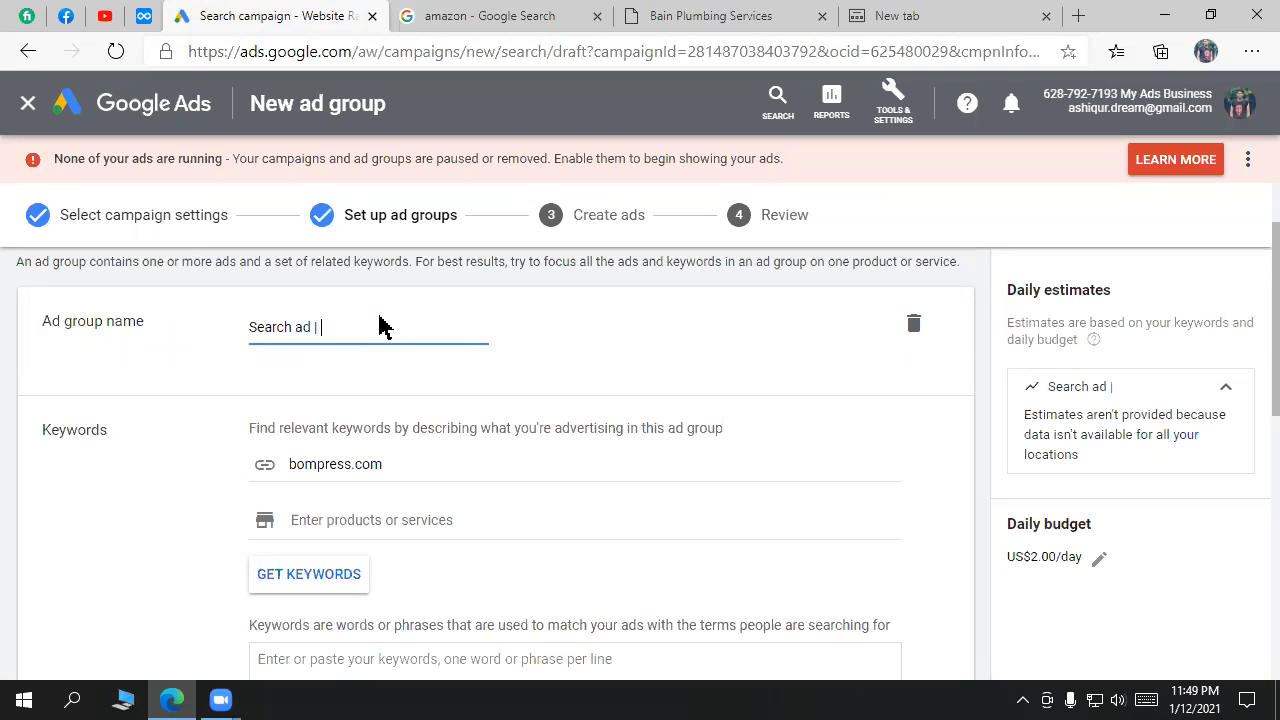
pyautogui.write(' uttara |10')
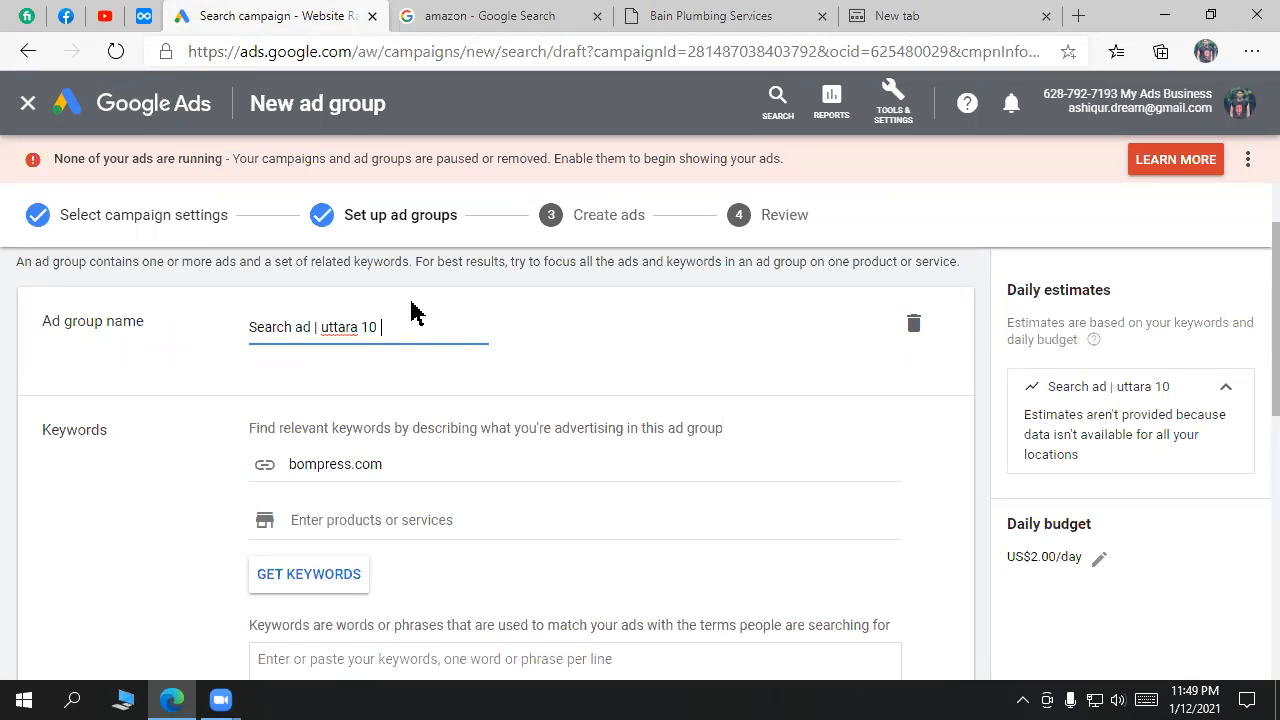
pyautogui.moveTo(378, 327); pyautogui.dragTo(319, 327)
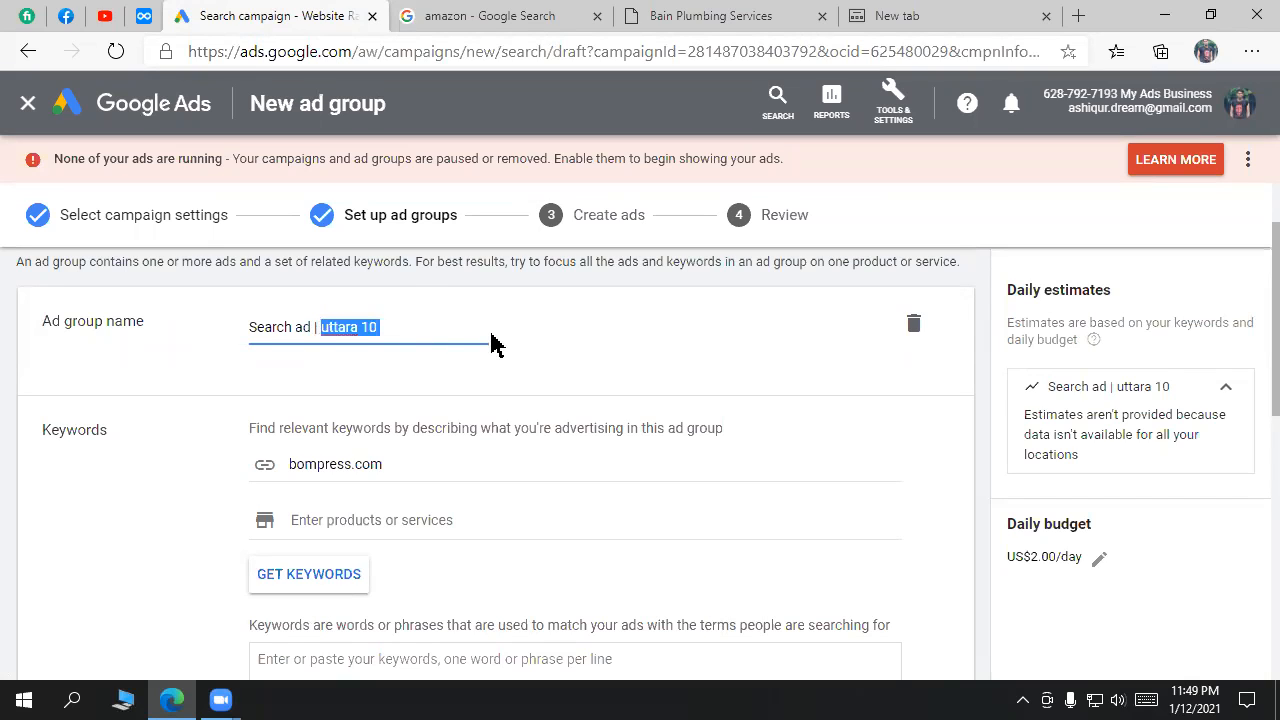
pyautogui.write('Lua')
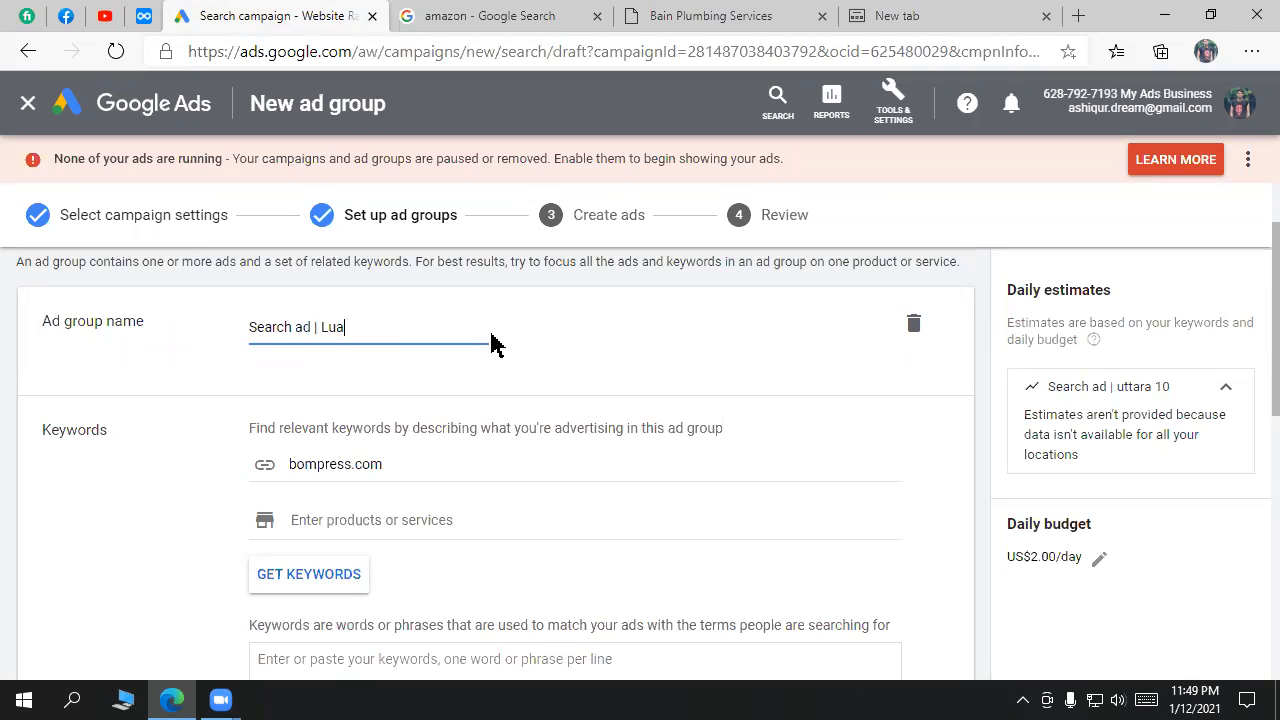
pyautogui.write('ch box')
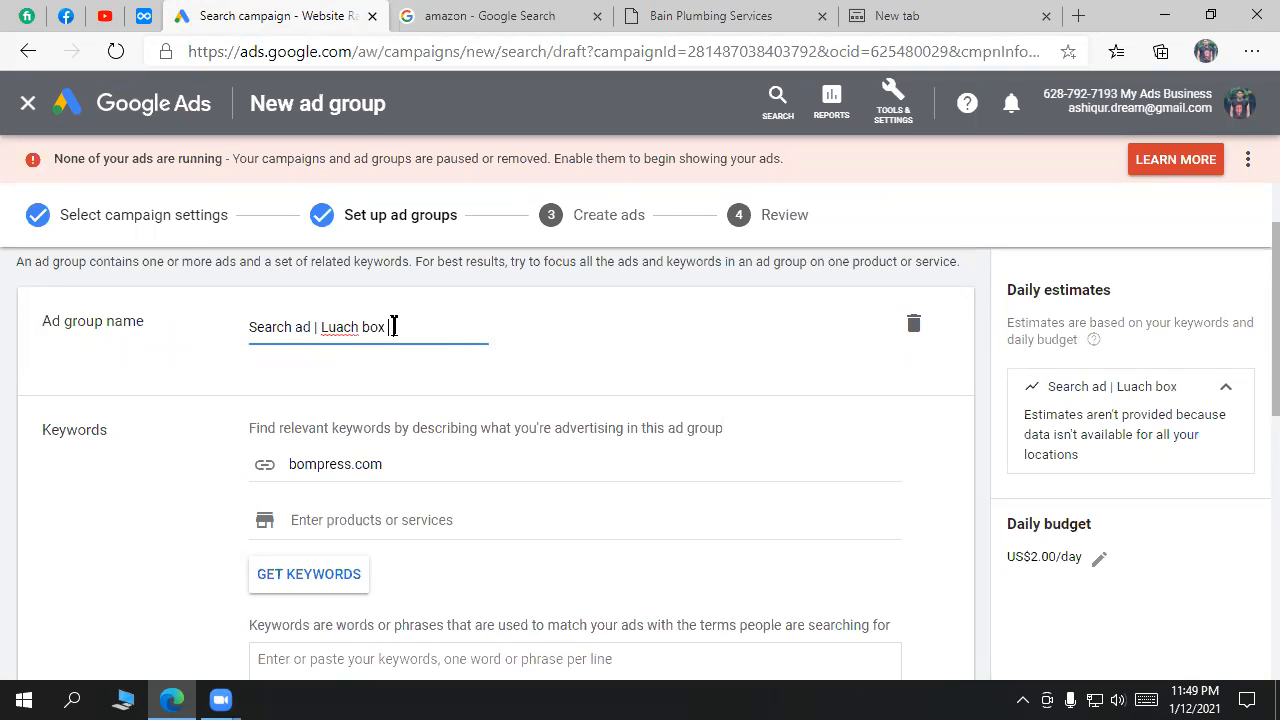
pyautogui.write(' | uttara 10 |')
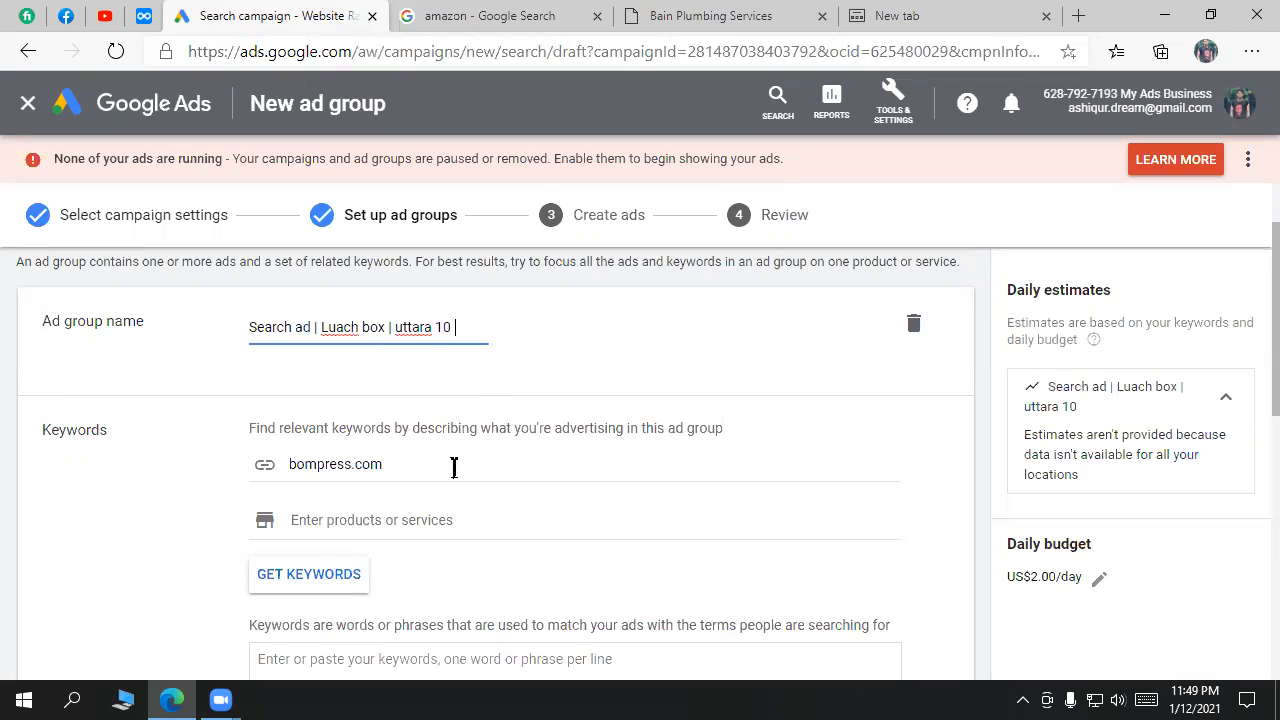
# Step: Select the bompress.com address in the website field
pyautogui.click(448, 466)
pyautogui.moveTo(448, 466); pyautogui.dragTo(286, 463)
pyautogui.moveTo(120, 428); pyautogui.dragTo(14, 426)
pyautogui.click(254, 447)
pyautogui.moveTo(390, 463); pyautogui.dragTo(295, 463)
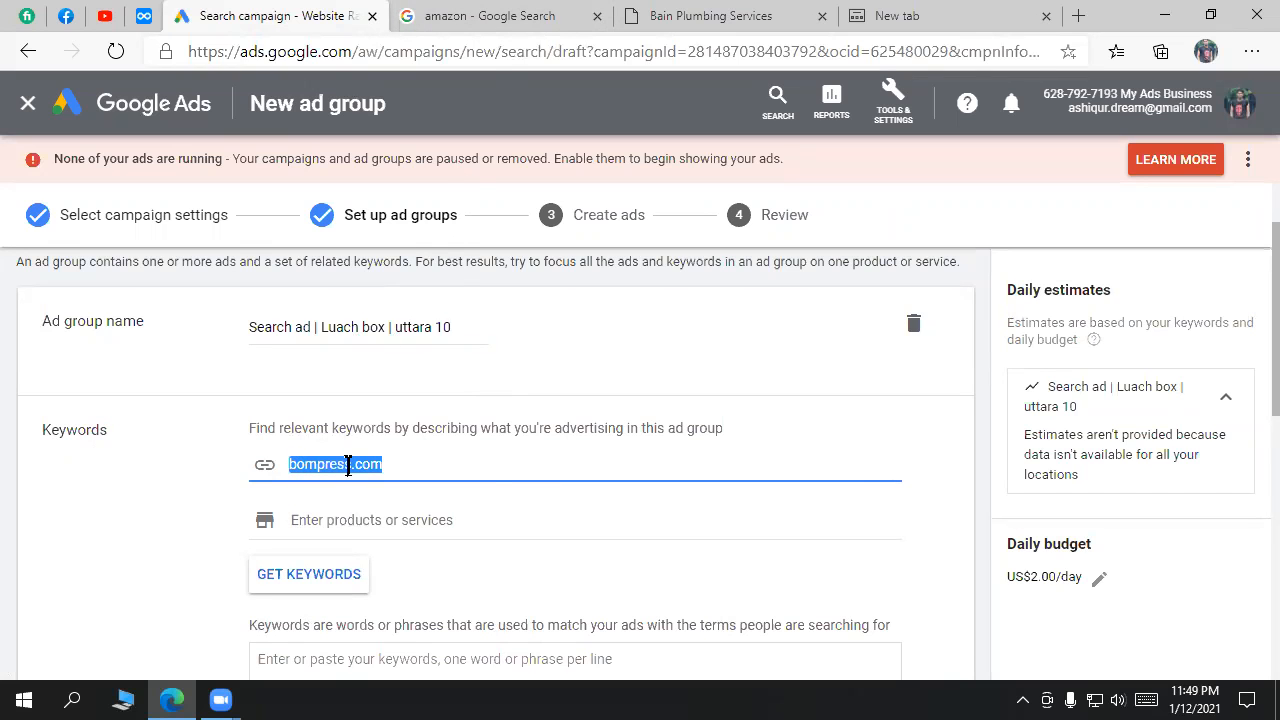
pyautogui.scroll(-1, 497, 491)
pyautogui.click(557, 22)
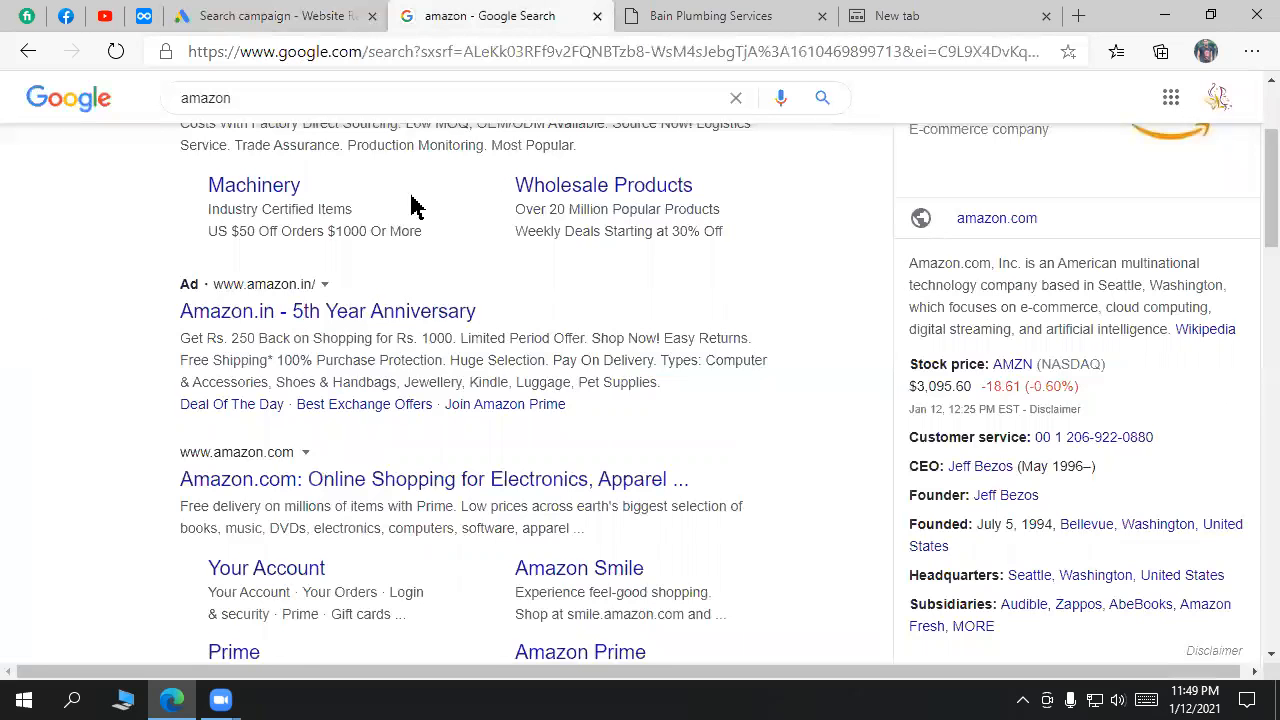
pyautogui.scroll(2, 366, 180)
pyautogui.click(697, 14)
pyautogui.scroll(15, 543, 309)
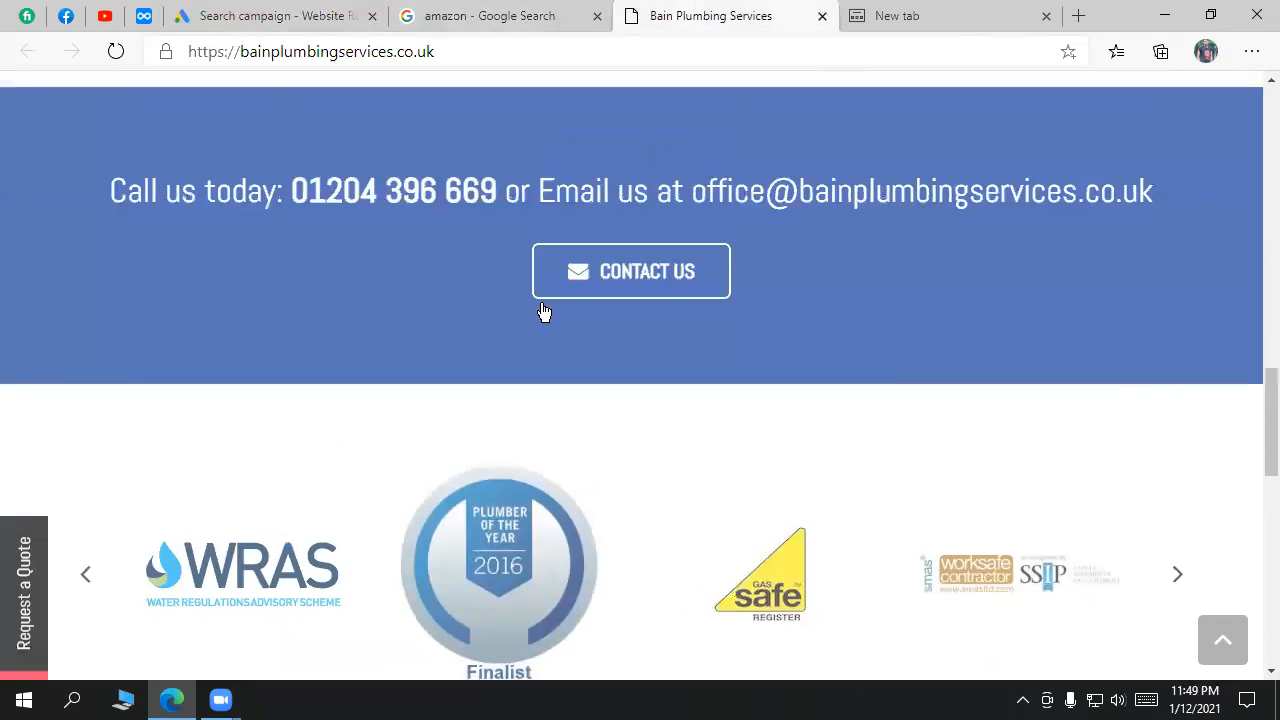
pyautogui.click(555, 18)
pyautogui.click(337, 114)
pyautogui.moveTo(337, 114); pyautogui.dragTo(166, 114)
pyautogui.scroll(-2, 574, 516)
pyautogui.scroll(2, 571, 514)
pyautogui.click(28, 55)
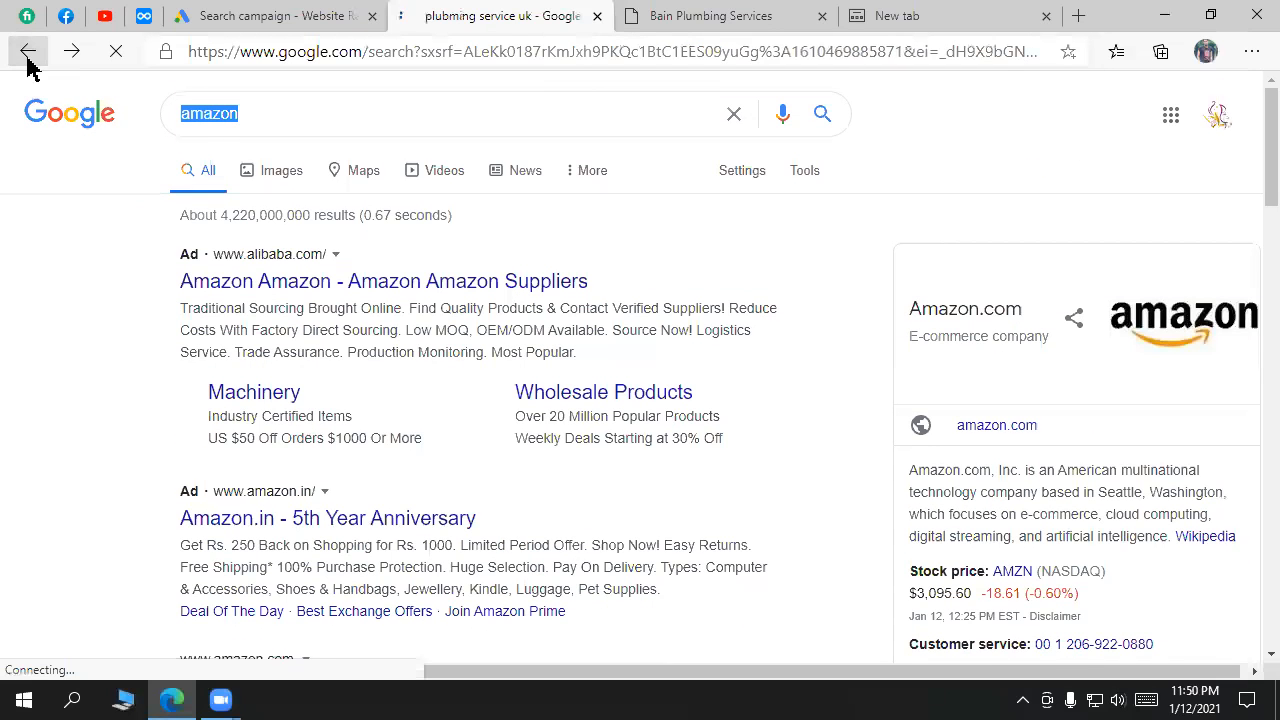
pyautogui.tripleClick(172, 113)
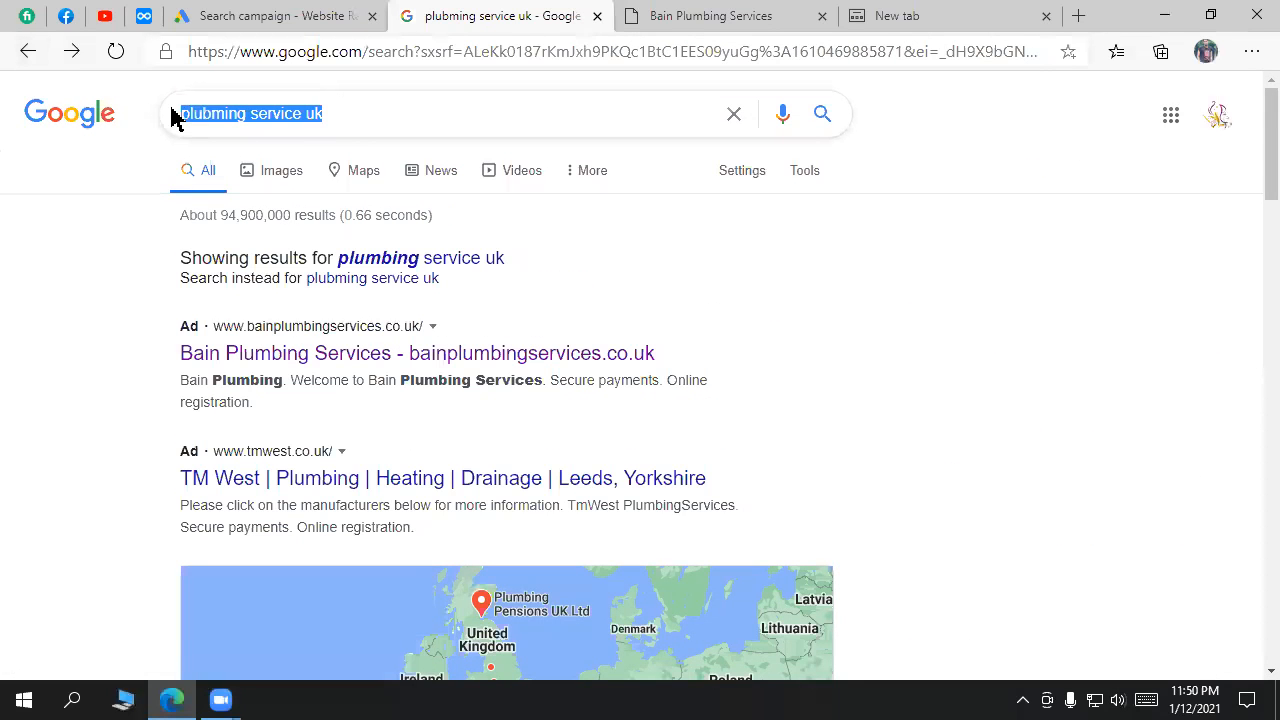
pyautogui.rightClick(264, 112)
pyautogui.click(211, 100)
pyautogui.click(312, 17)
pyautogui.tripleClick(430, 362)
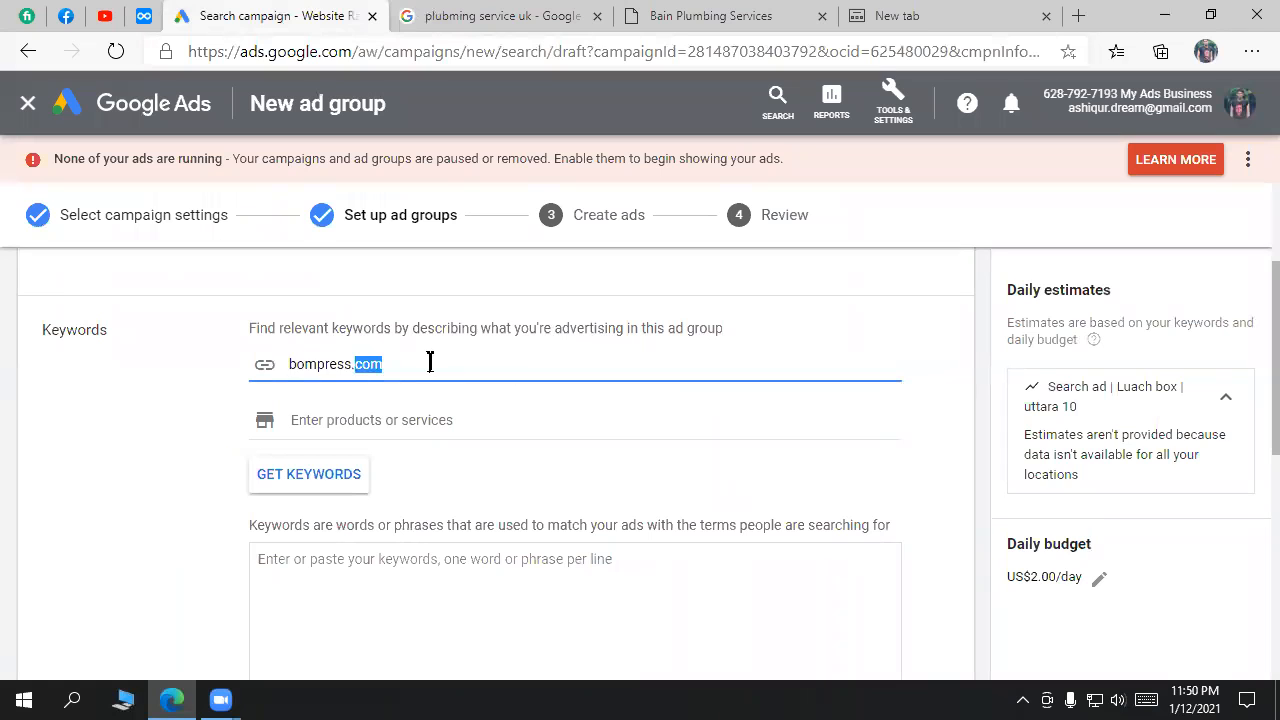
pyautogui.click(517, 15)
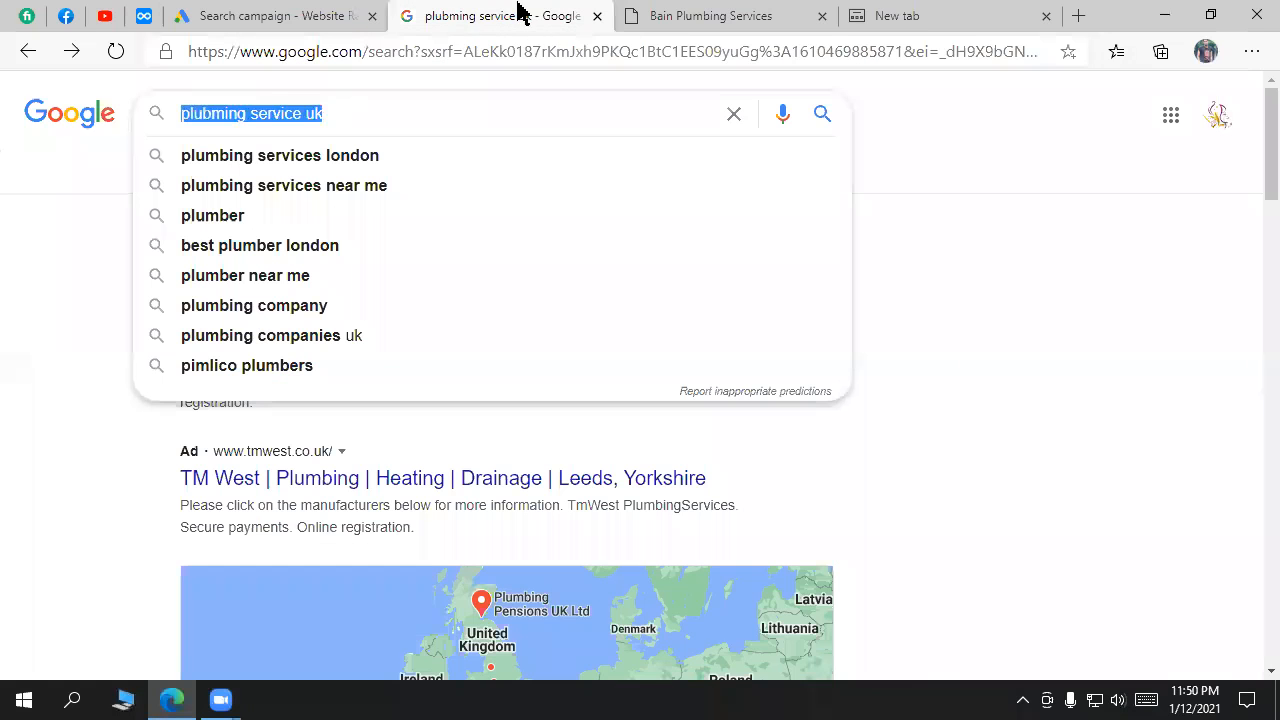
pyautogui.doubleClick(343, 111)
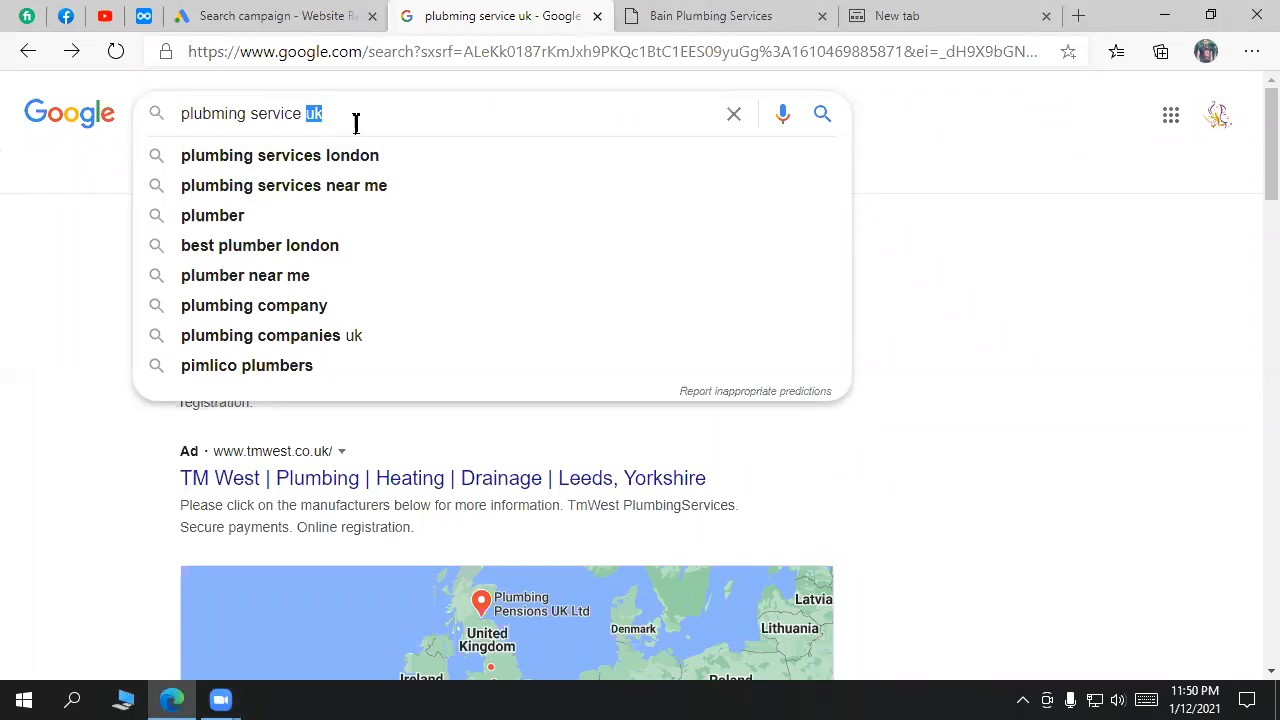
pyautogui.hotkey('ctrl', 'a')
pyautogui.click(316, 12)
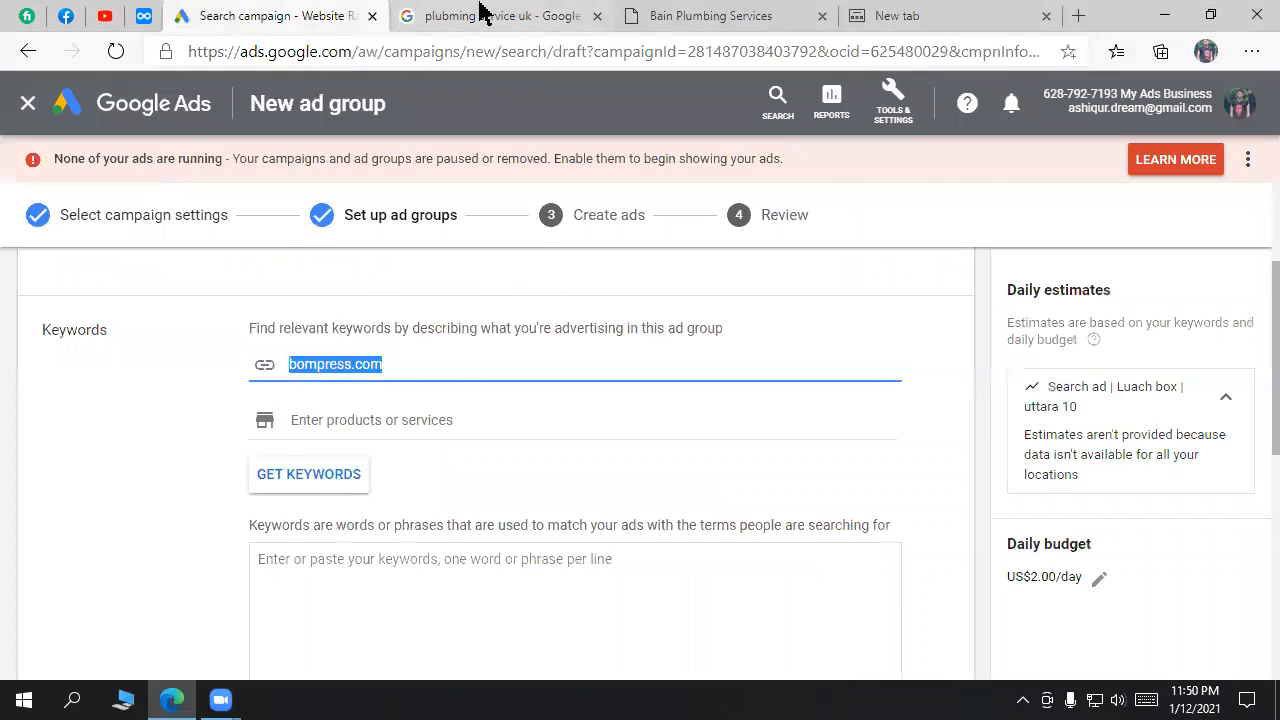
# Step: Request keyword ideas based on bompress.com
pyautogui.click(500, 15)
pyautogui.doubleClick(315, 115)
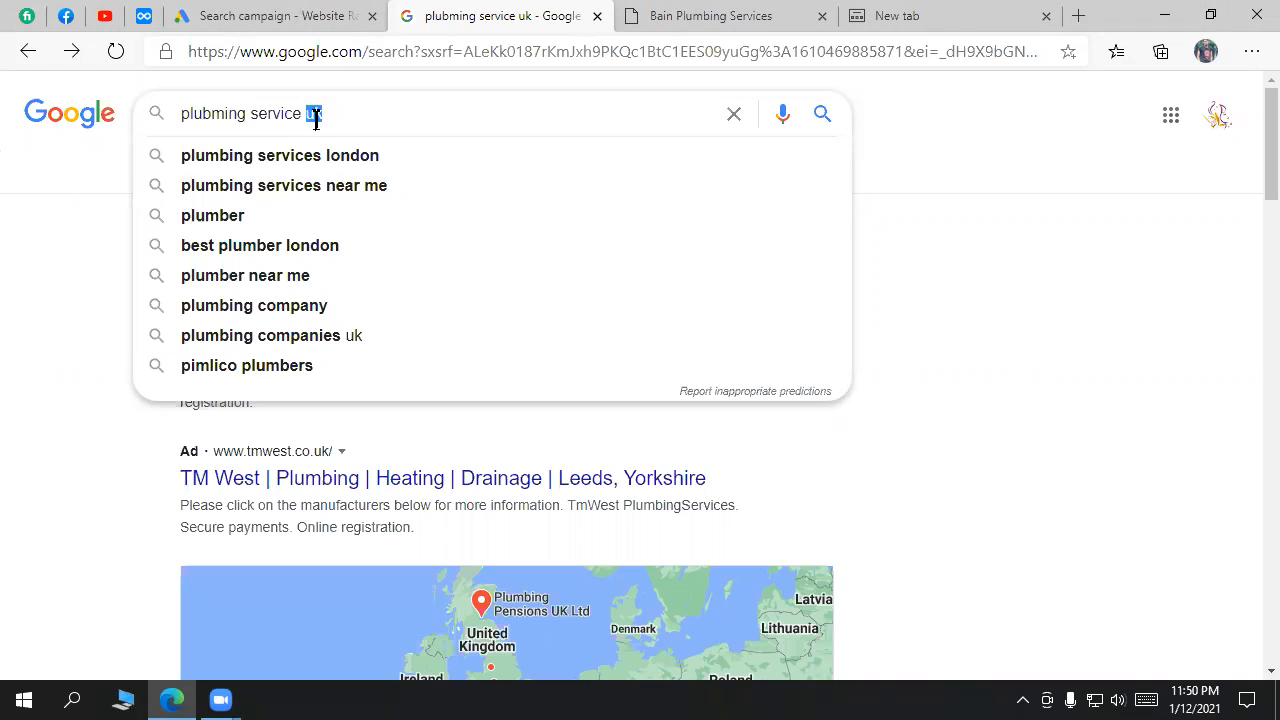
pyautogui.tripleClick(450, 113)
pyautogui.click(314, 12)
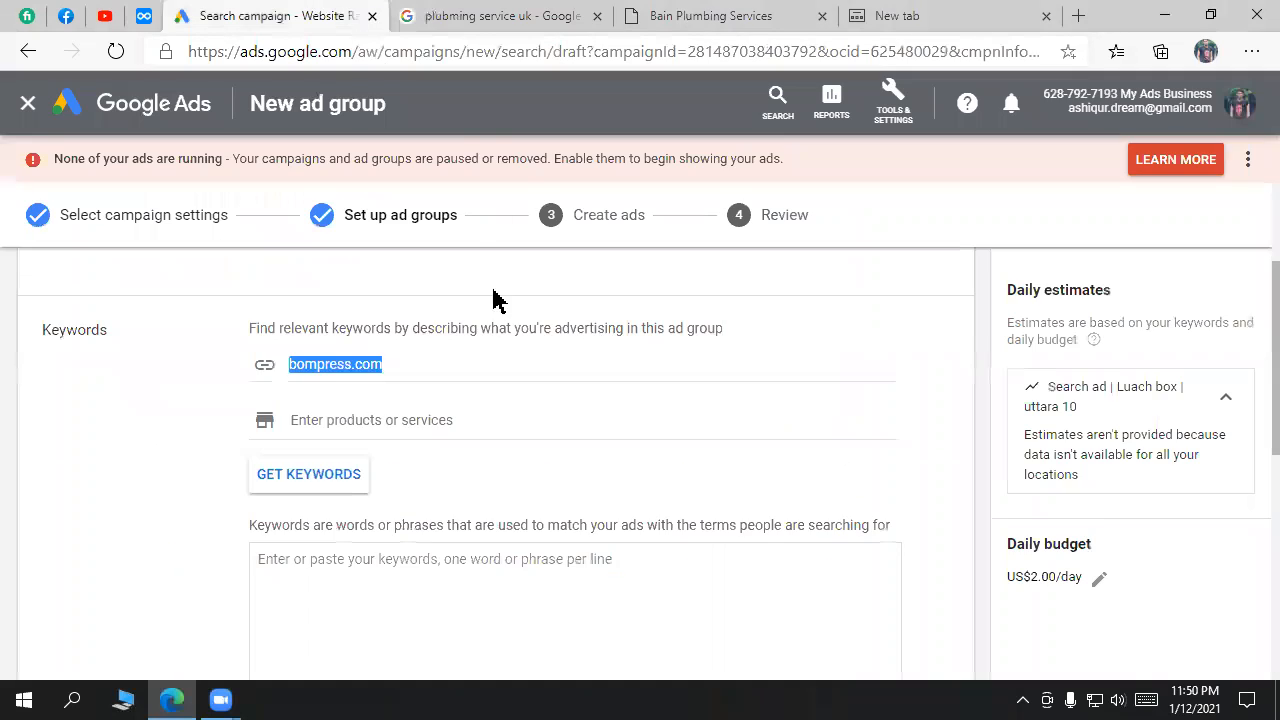
pyautogui.scroll(-1, 420, 505)
pyautogui.click(420, 480)
pyautogui.scroll(2, 386, 400)
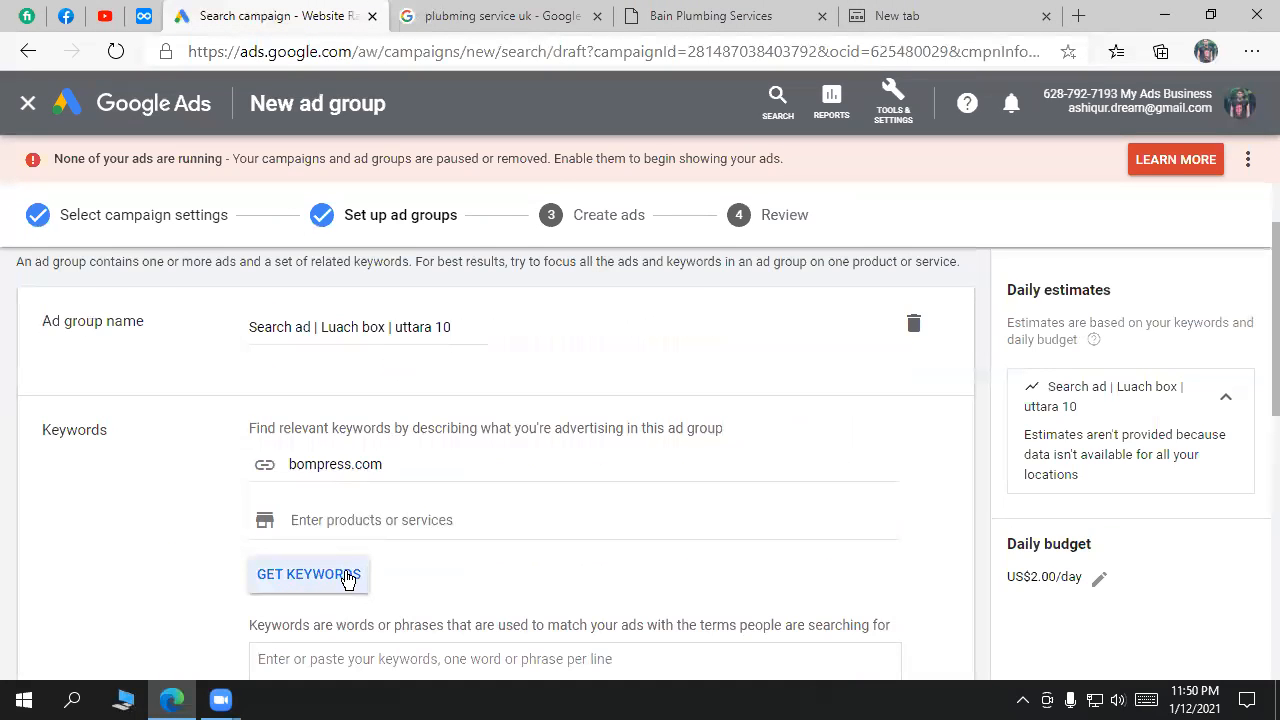
# Step: Reselect the bompress.com address after no keywords are found
pyautogui.moveTo(400, 466); pyautogui.dragTo(291, 462)
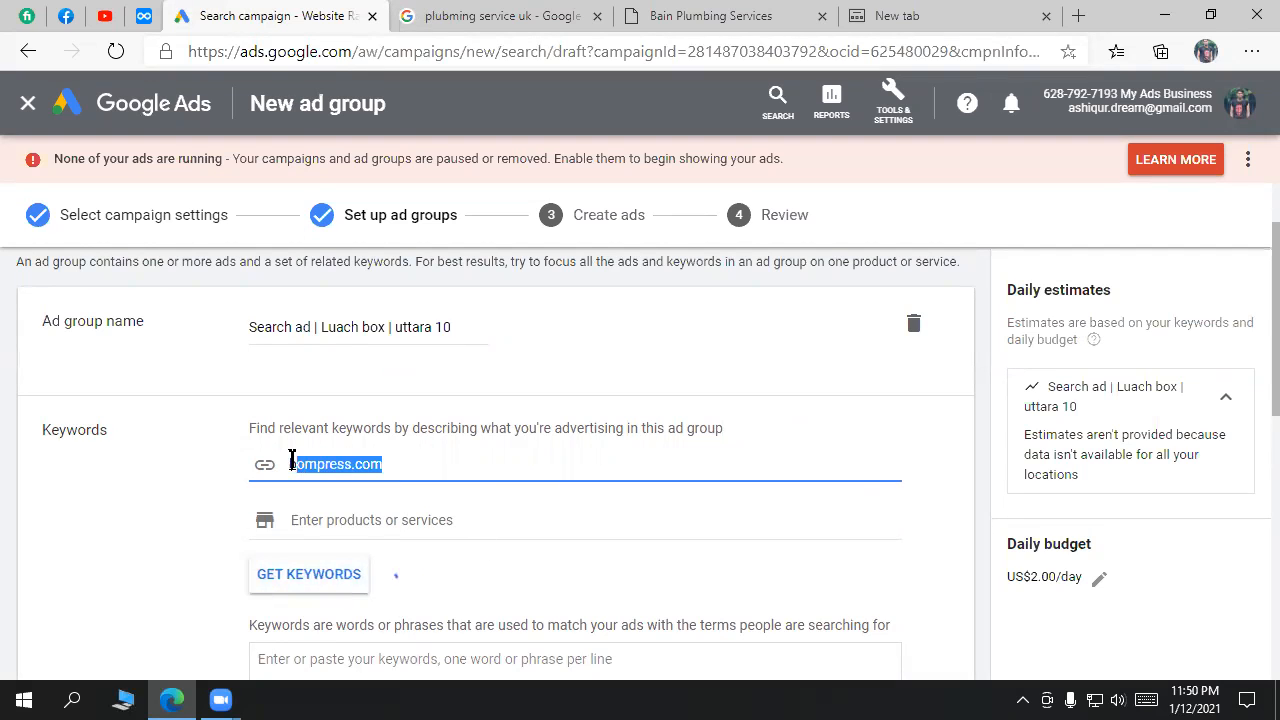
pyautogui.scroll(-1, 560, 480)
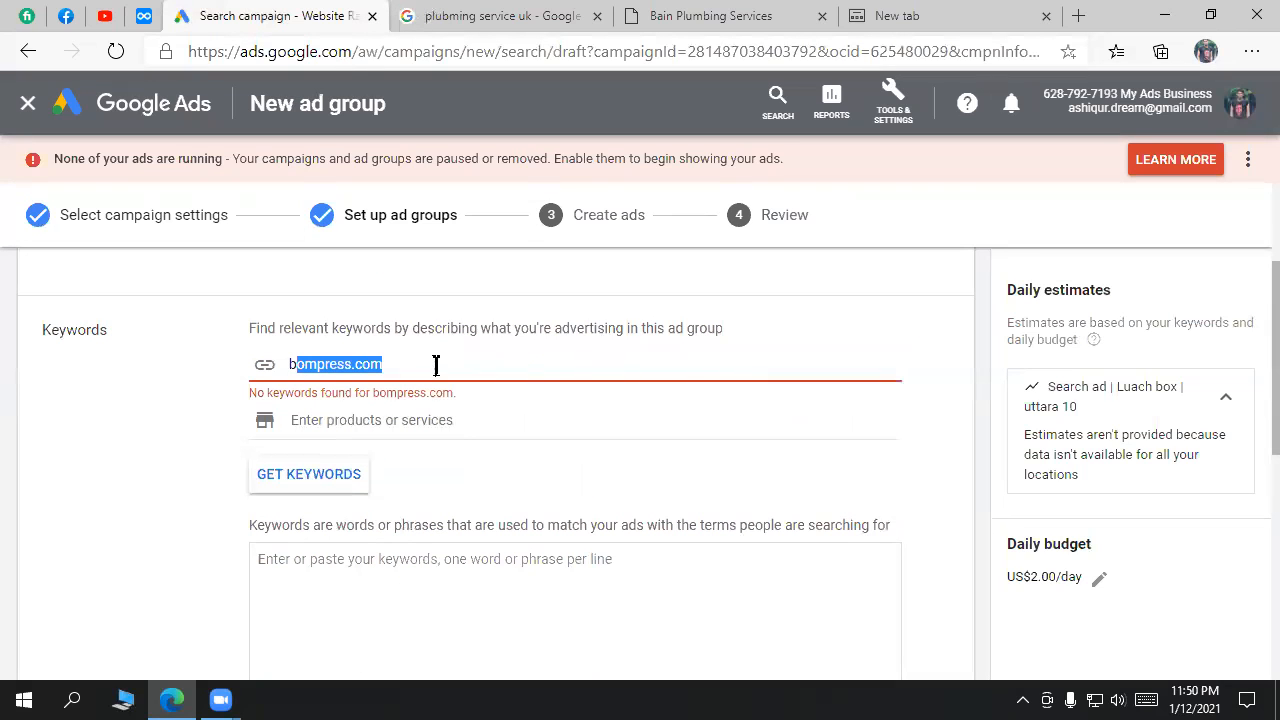
pyautogui.click(353, 572)
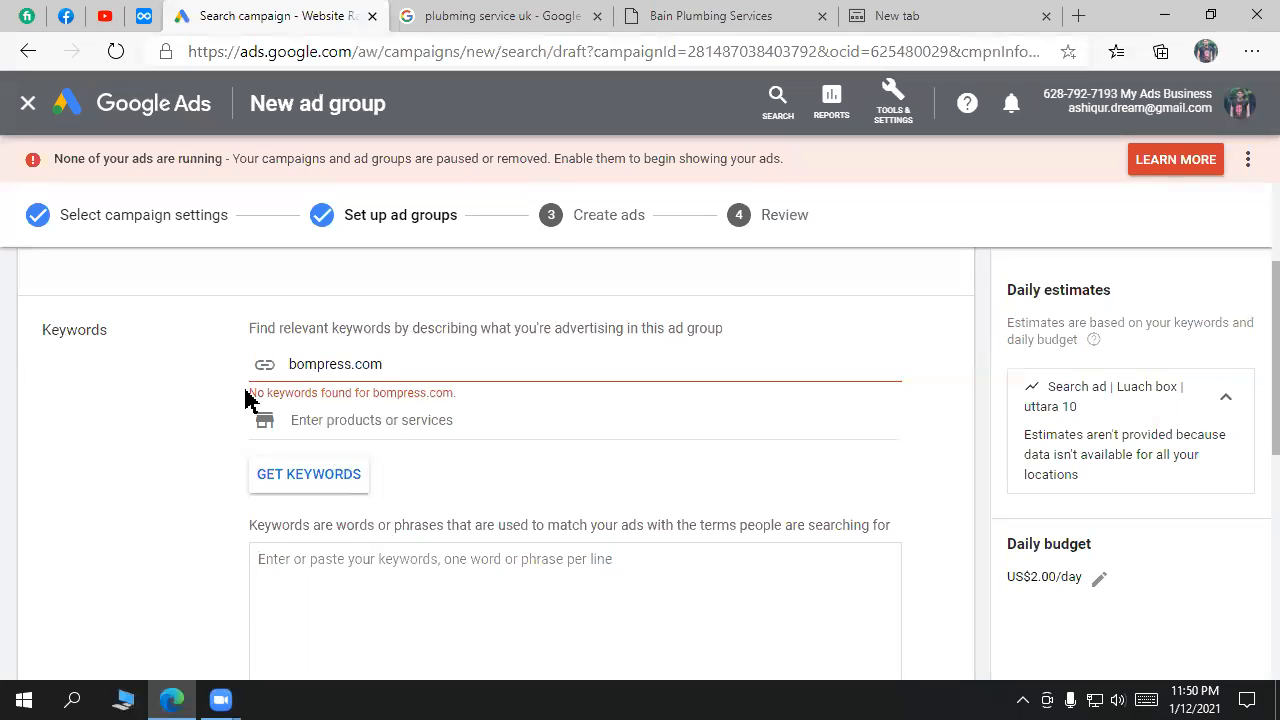
pyautogui.moveTo(246, 391); pyautogui.dragTo(340, 398)
pyautogui.click(486, 410)
pyautogui.click(403, 363)
pyautogui.moveTo(403, 363); pyautogui.dragTo(289, 357)
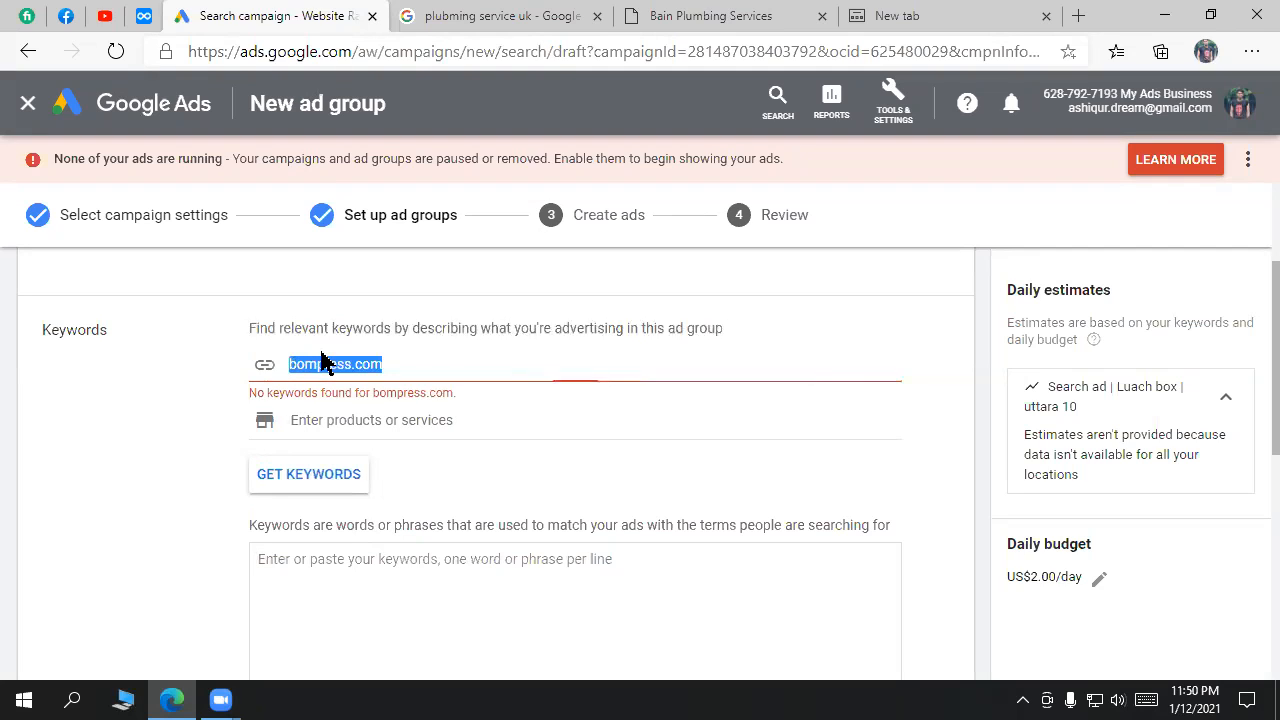
# Step: Load google.com in the empty new browser tab
pyautogui.click(545, 14)
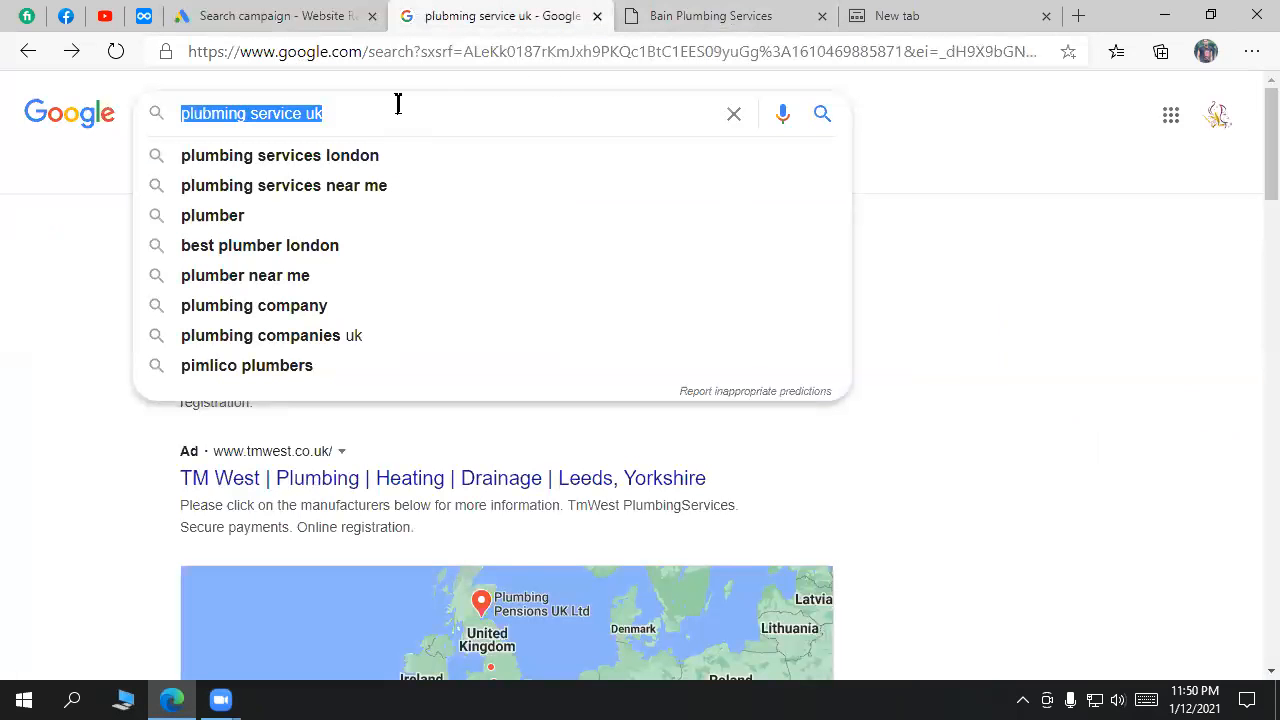
pyautogui.click(940, 22)
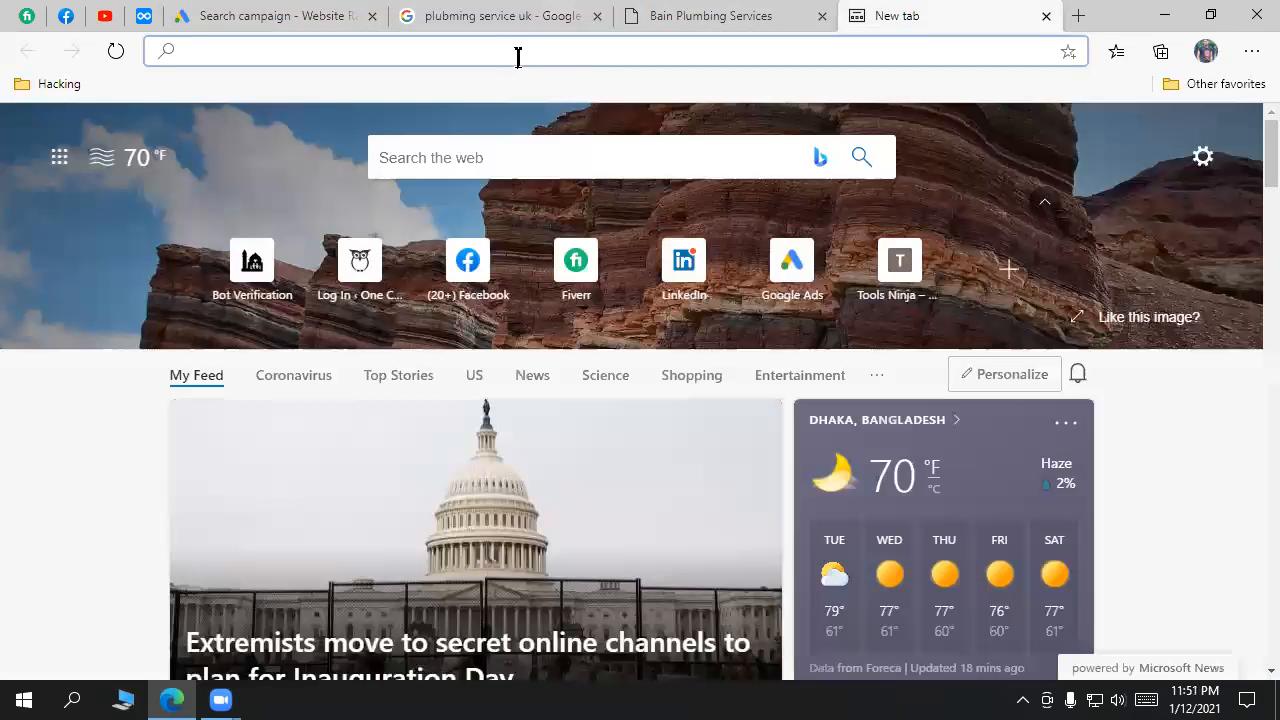
pyautogui.write('google.com')
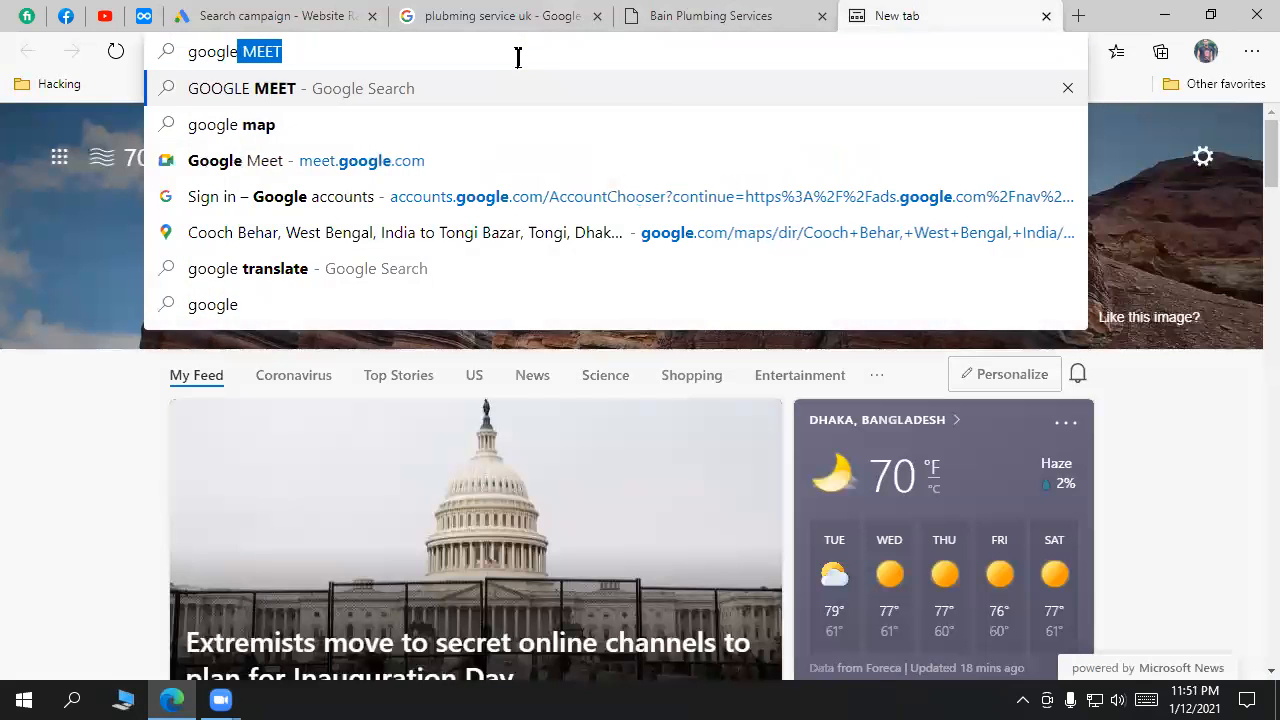
pyautogui.press('Return')
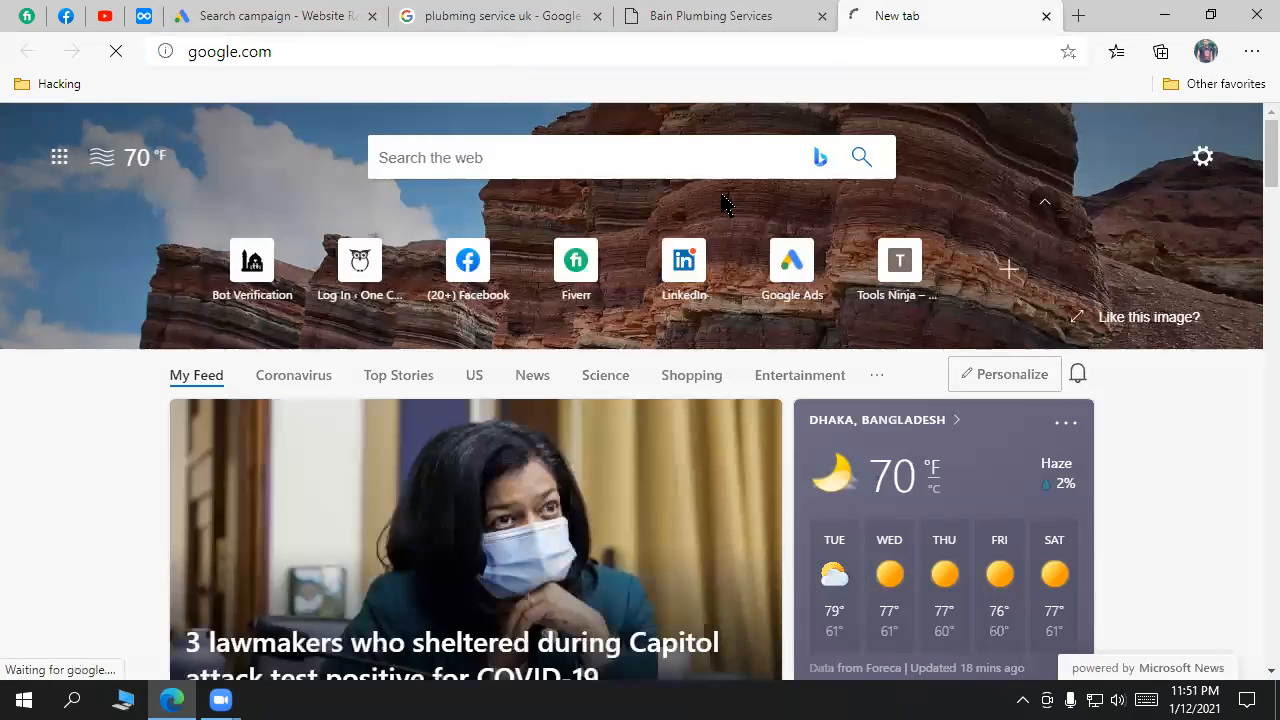
pyautogui.click(726, 14)
pyautogui.click(304, 14)
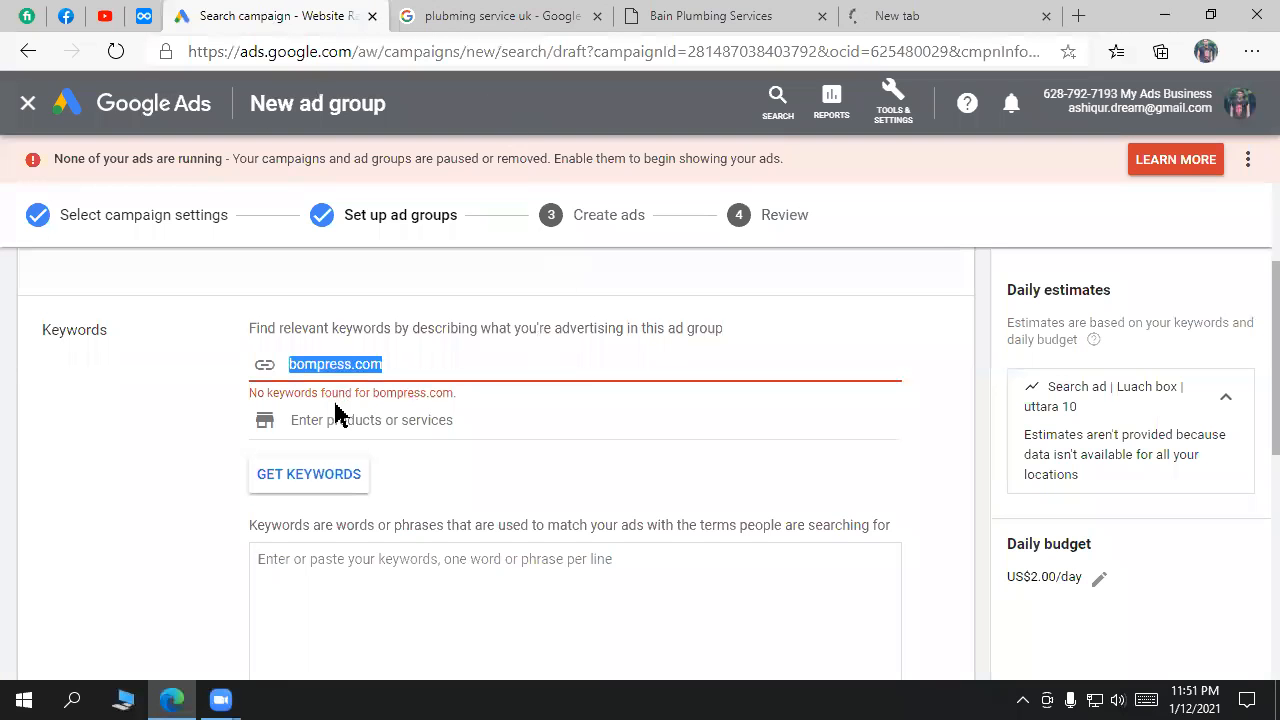
# Step: Clear bompress.com and enter keywords 'Luach box sector 10', 'buy luanch box sector 10', 'best luanch box sector 10'
pyautogui.press('BackSpace')
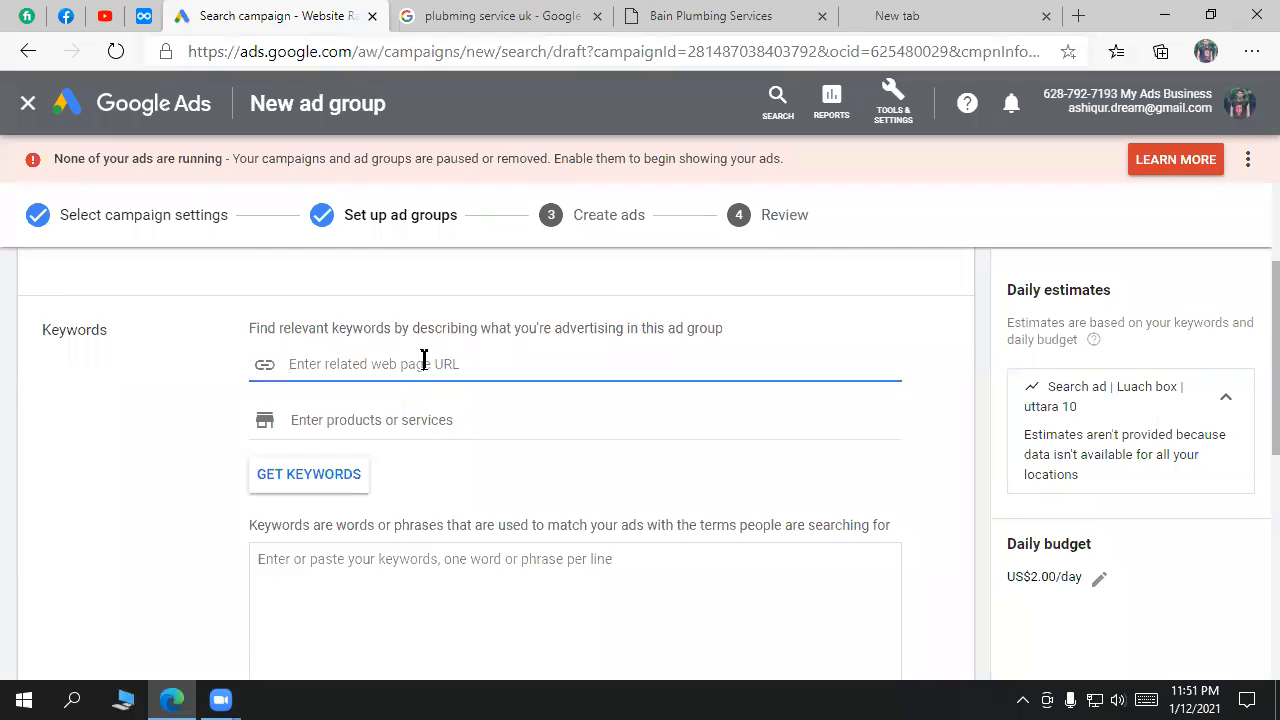
pyautogui.scroll(-2, 490, 478)
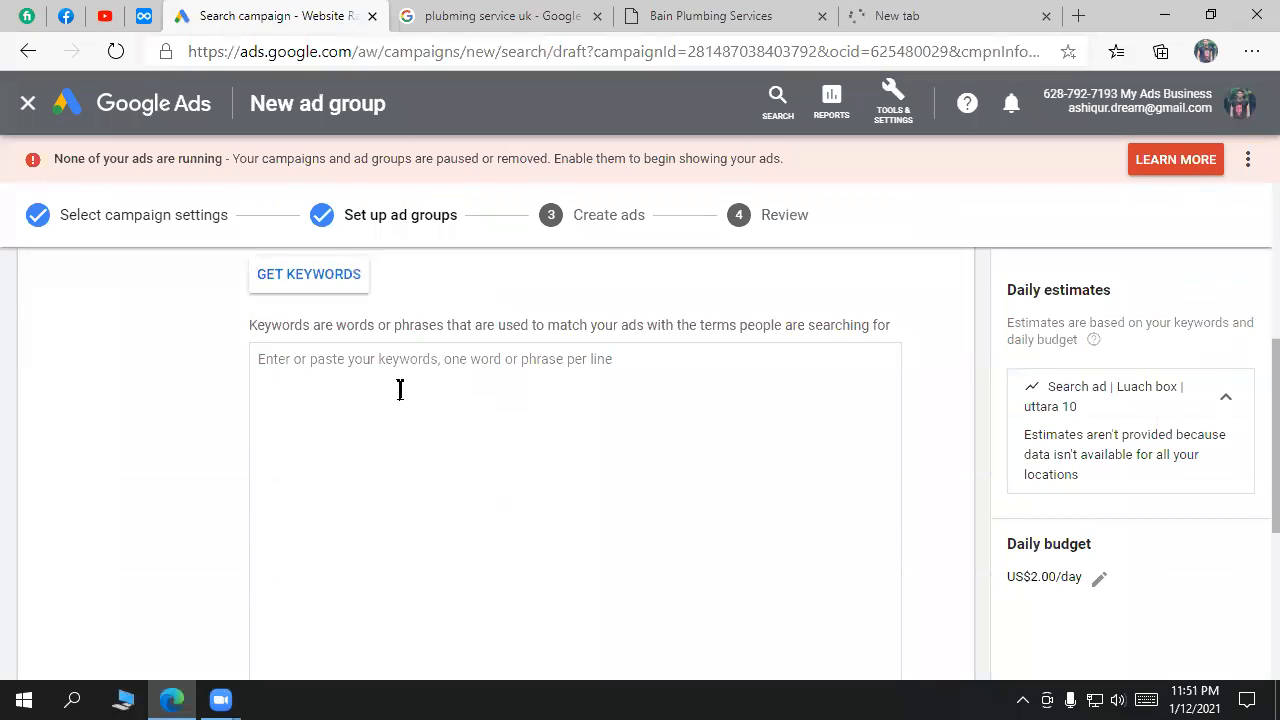
pyautogui.write('Lu')
pyautogui.press('BackSpace')
pyautogui.write('ach box ')
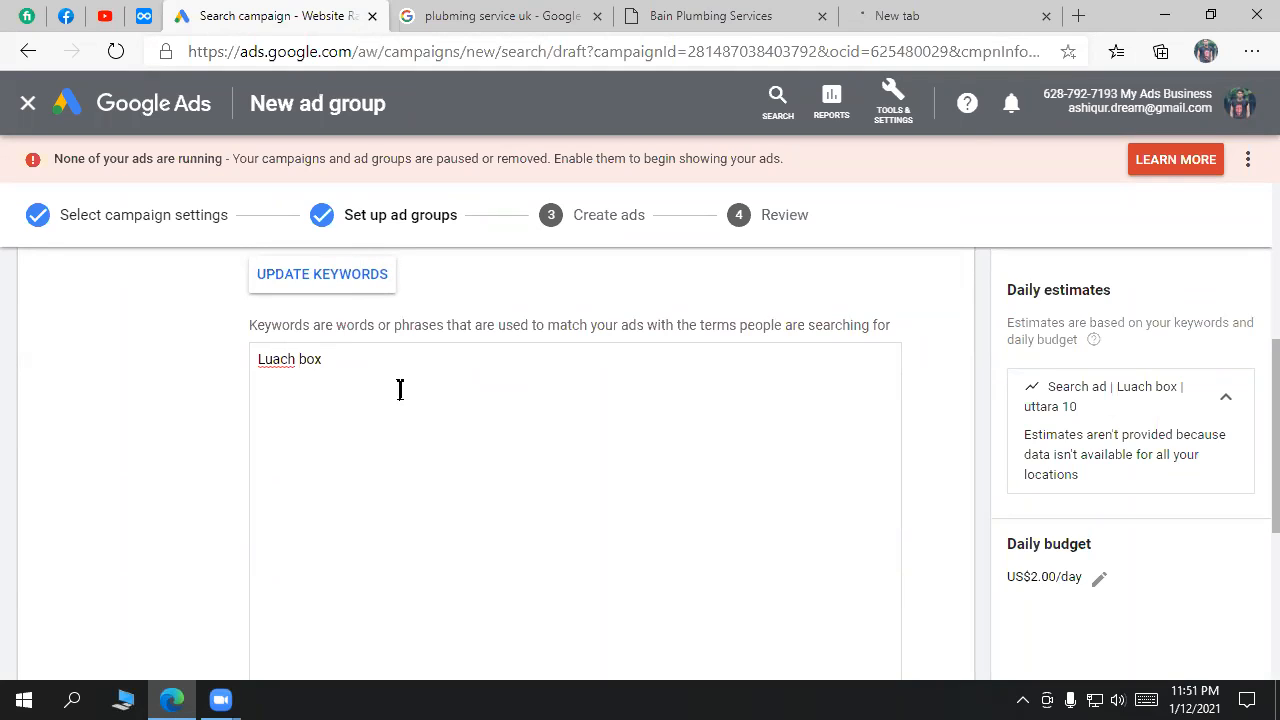
pyautogui.write('secto')
pyautogui.write('r 10')
pyautogui.write('buy le')
pyautogui.write('uach')
pyautogui.press('BackSpace')
pyautogui.press('BackSpace')
pyautogui.write('nch box sector')
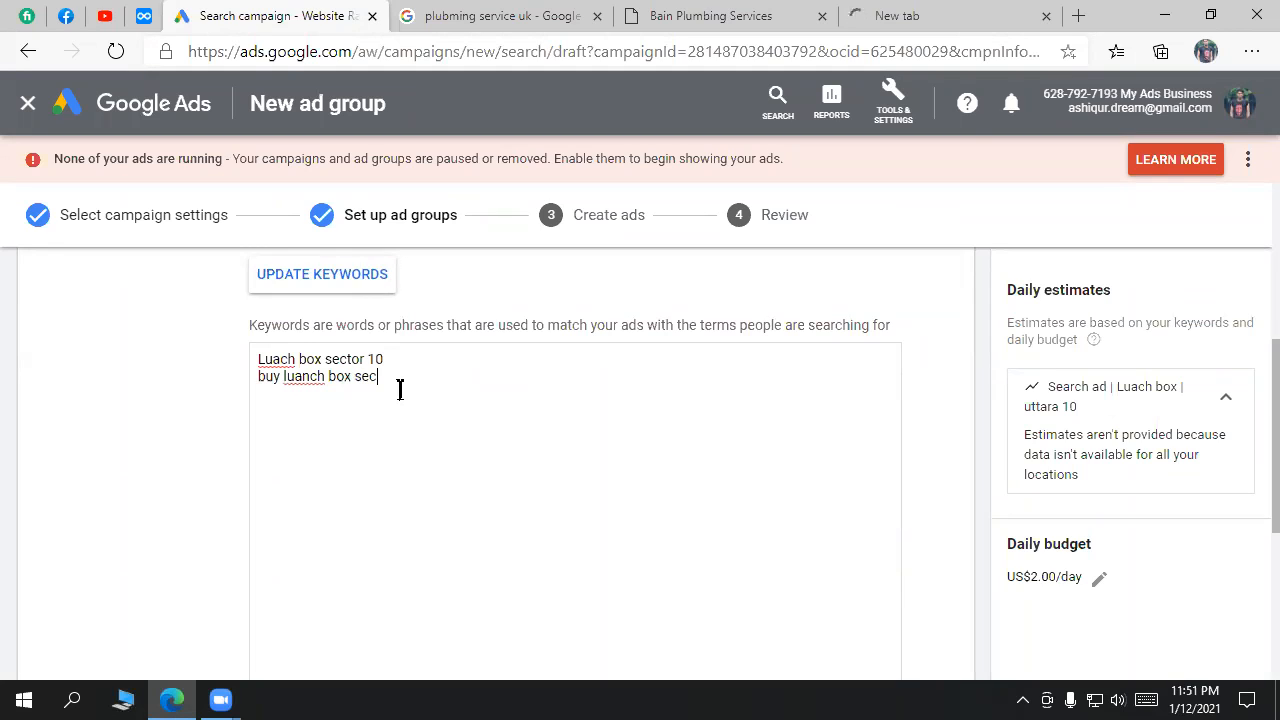
pyautogui.write(' 100')
pyautogui.press('BackSpace')
pyautogui.write('0')
pyautogui.press('Return')
pyautogui.write('best luanch box se')
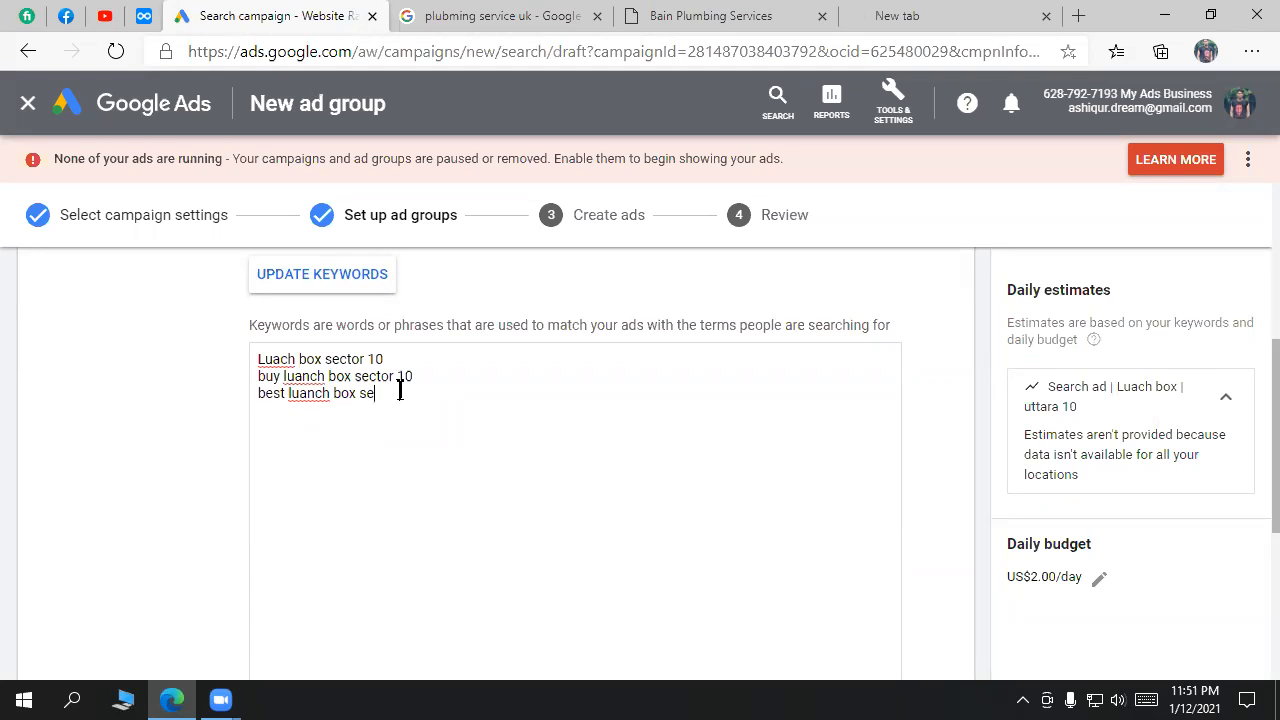
pyautogui.write('ctor 10')
# Step: Correct the keyword spellings to 'Leach' and 'launch' using spelling suggestions
pyautogui.rightClick(284, 357)
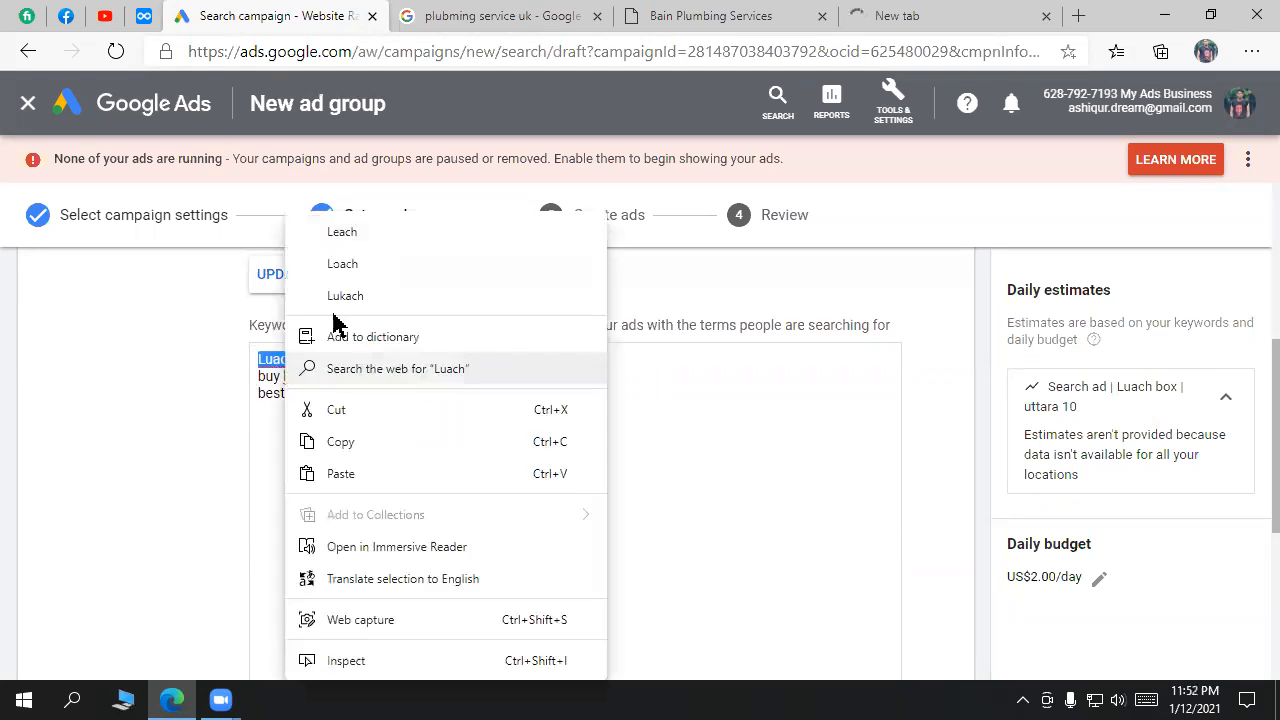
pyautogui.click(345, 232)
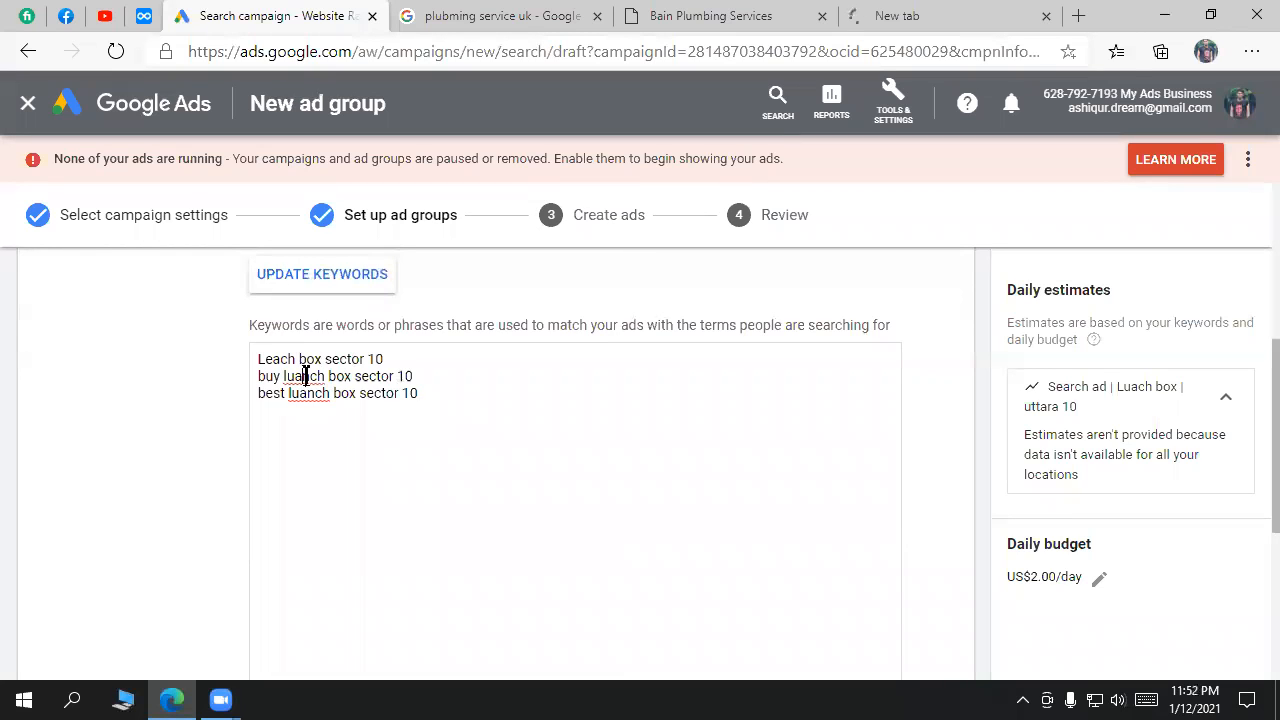
pyautogui.rightClick(305, 377)
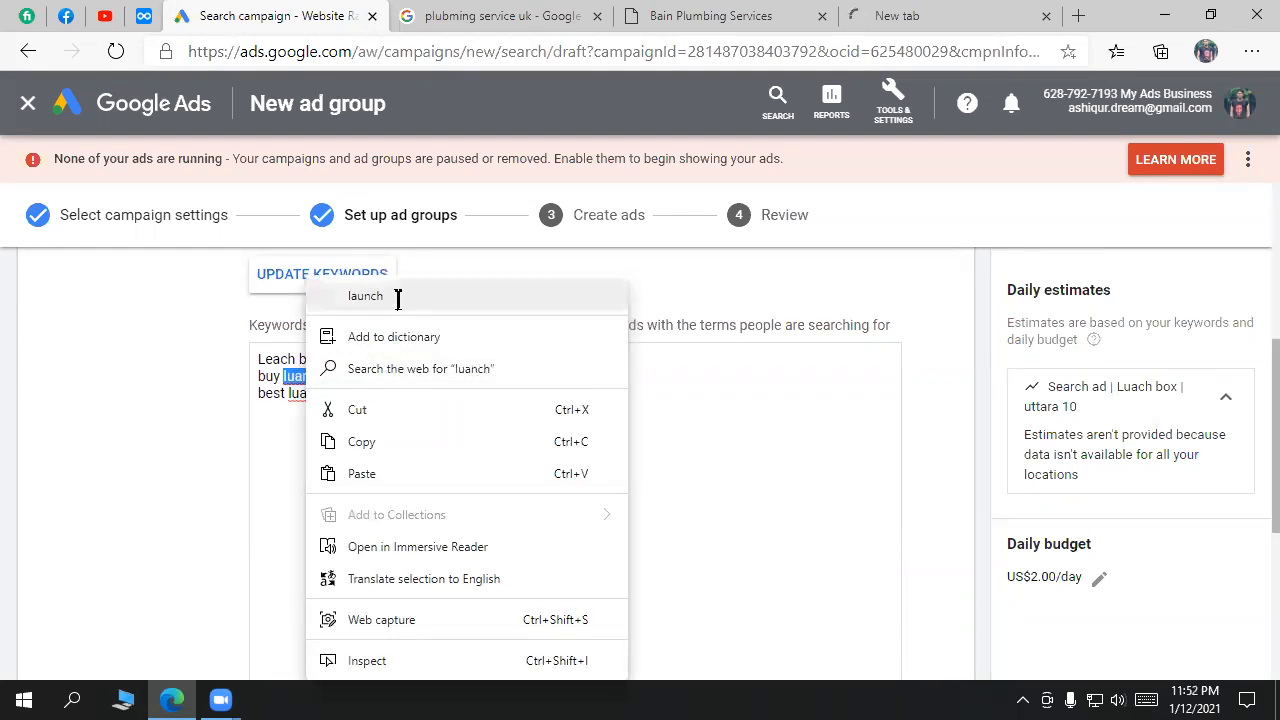
pyautogui.click(397, 297)
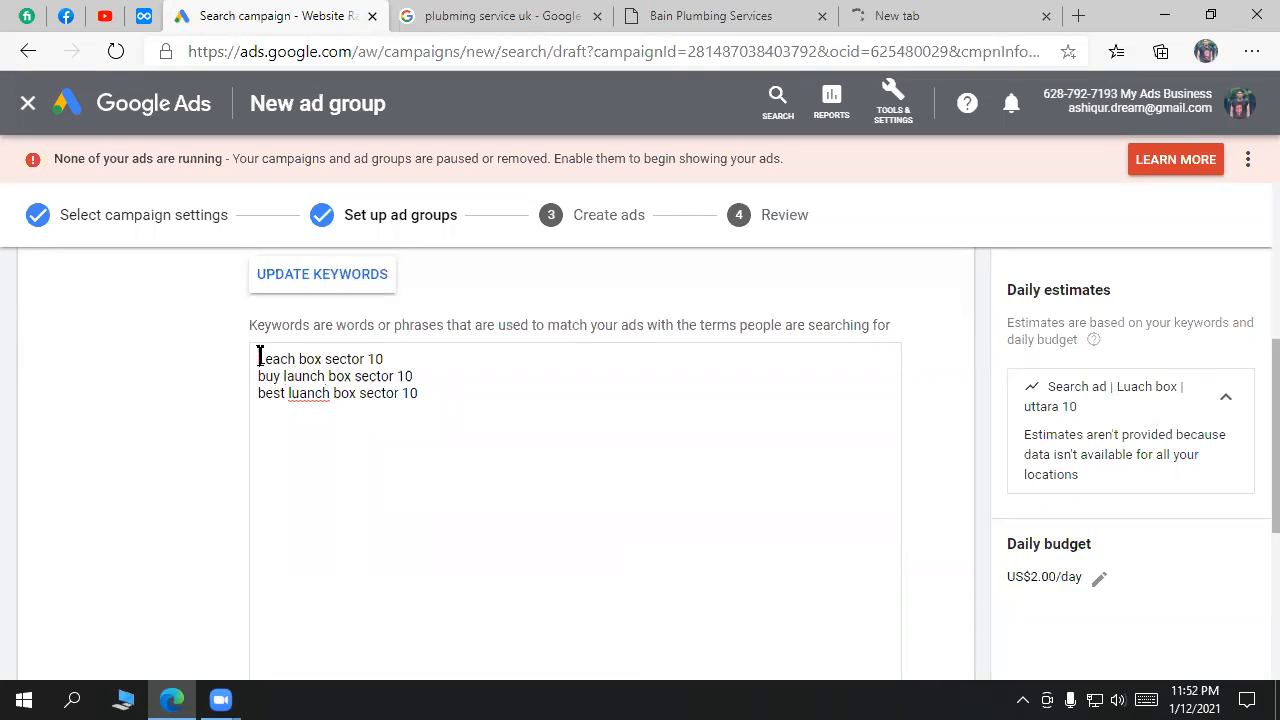
pyautogui.rightClick(326, 394)
pyautogui.click(427, 299)
# Step: Select all three keywords in the Keywords box
pyautogui.scroll(-3, 620, 505)
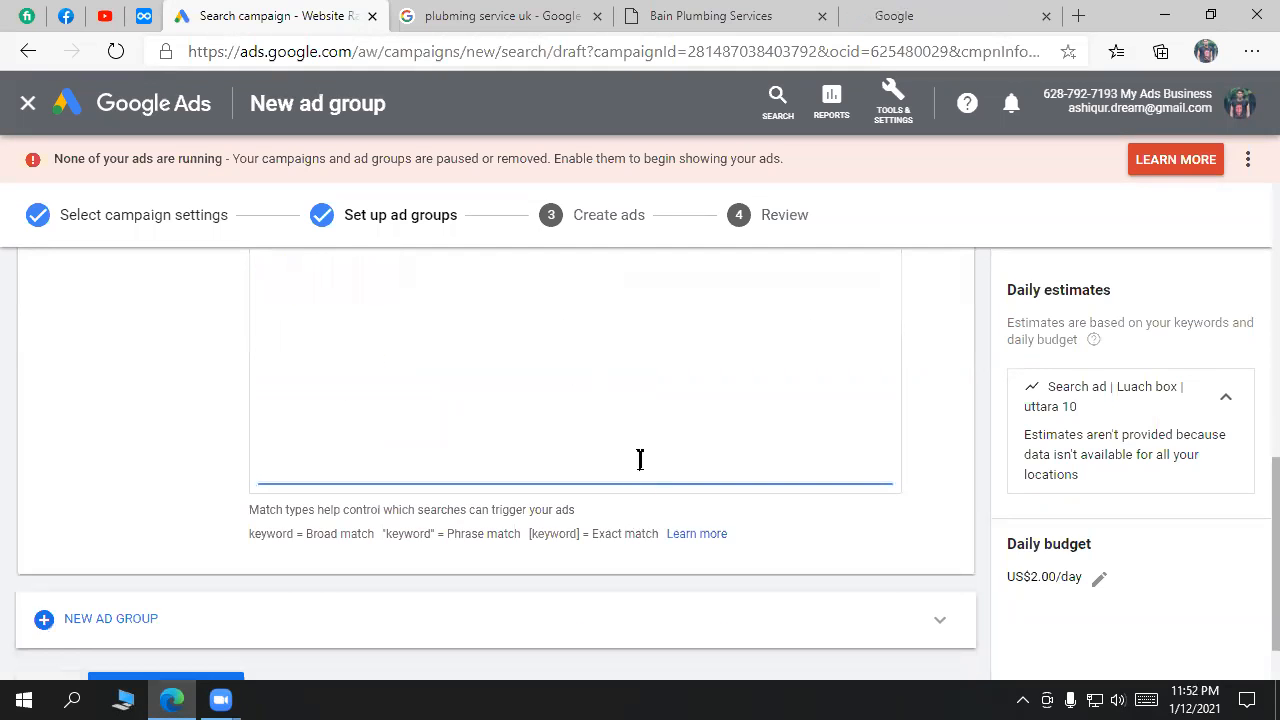
pyautogui.scroll(4, 640, 457)
pyautogui.moveTo(463, 503); pyautogui.dragTo(258, 458)
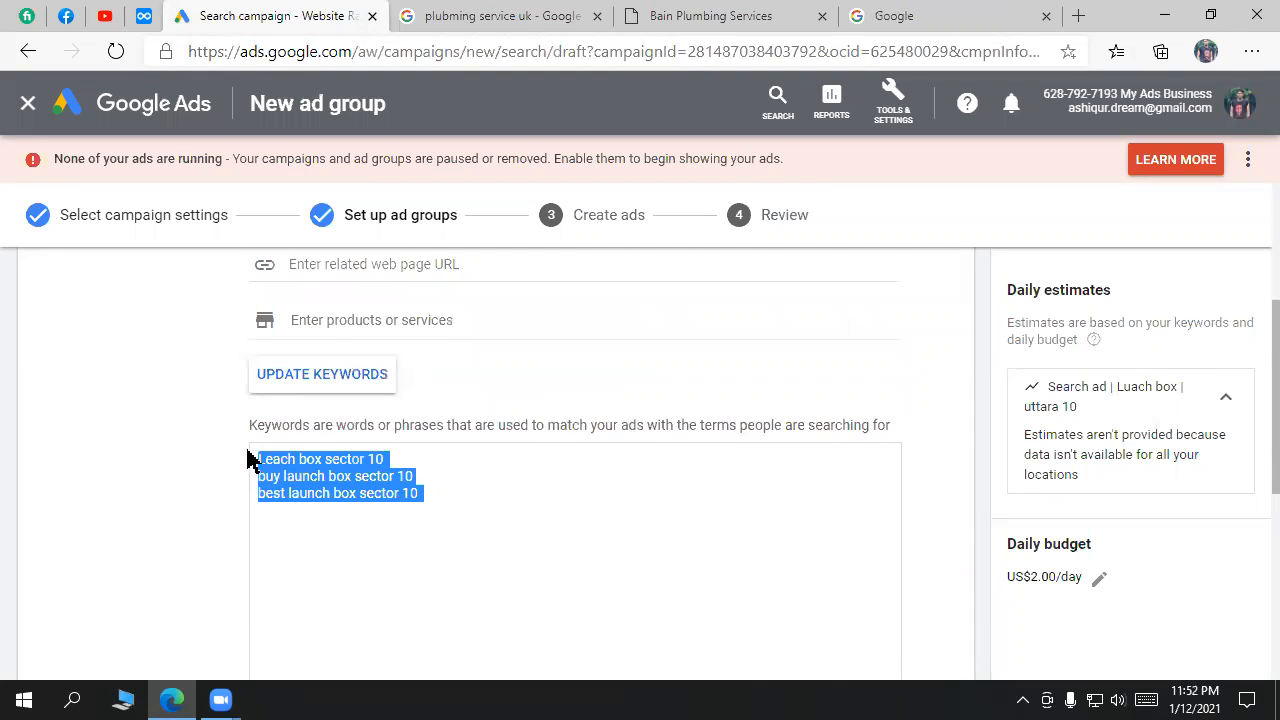
pyautogui.click(530, 14)
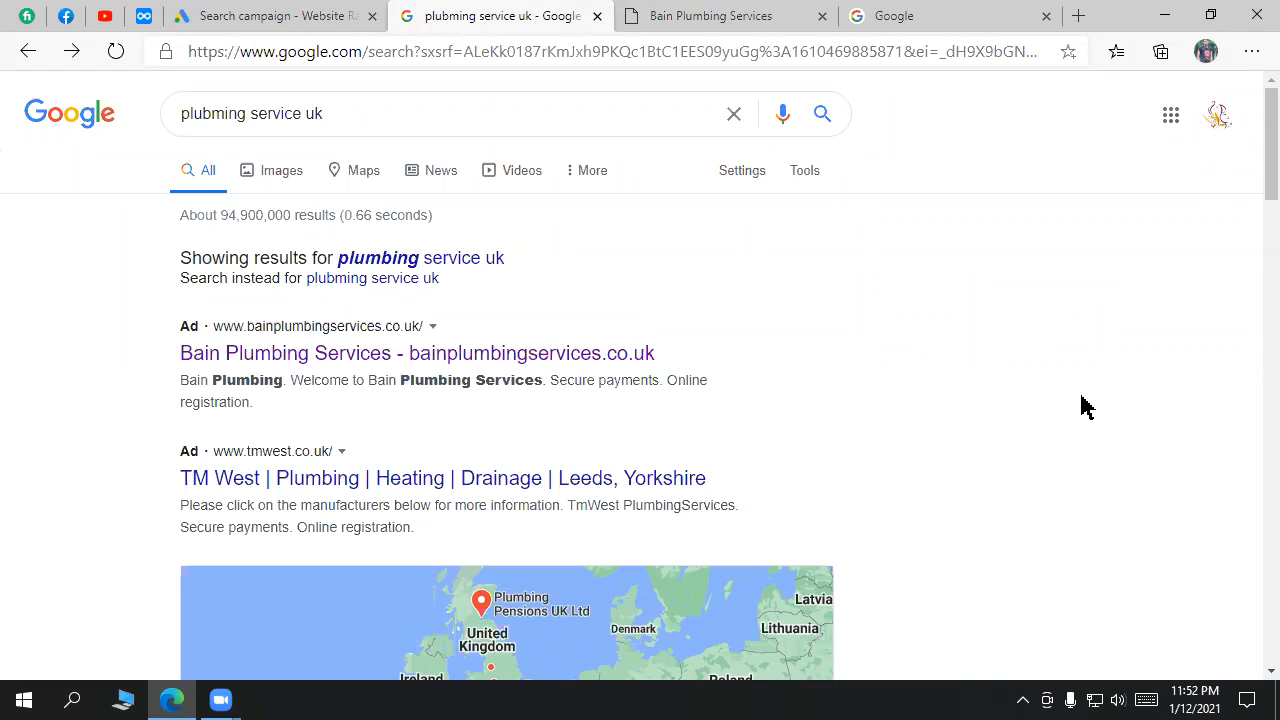
# Step: Back in the ad group setup, read through the Broad, Phrase and Exact match-type definitions
pyautogui.click(243, 14)
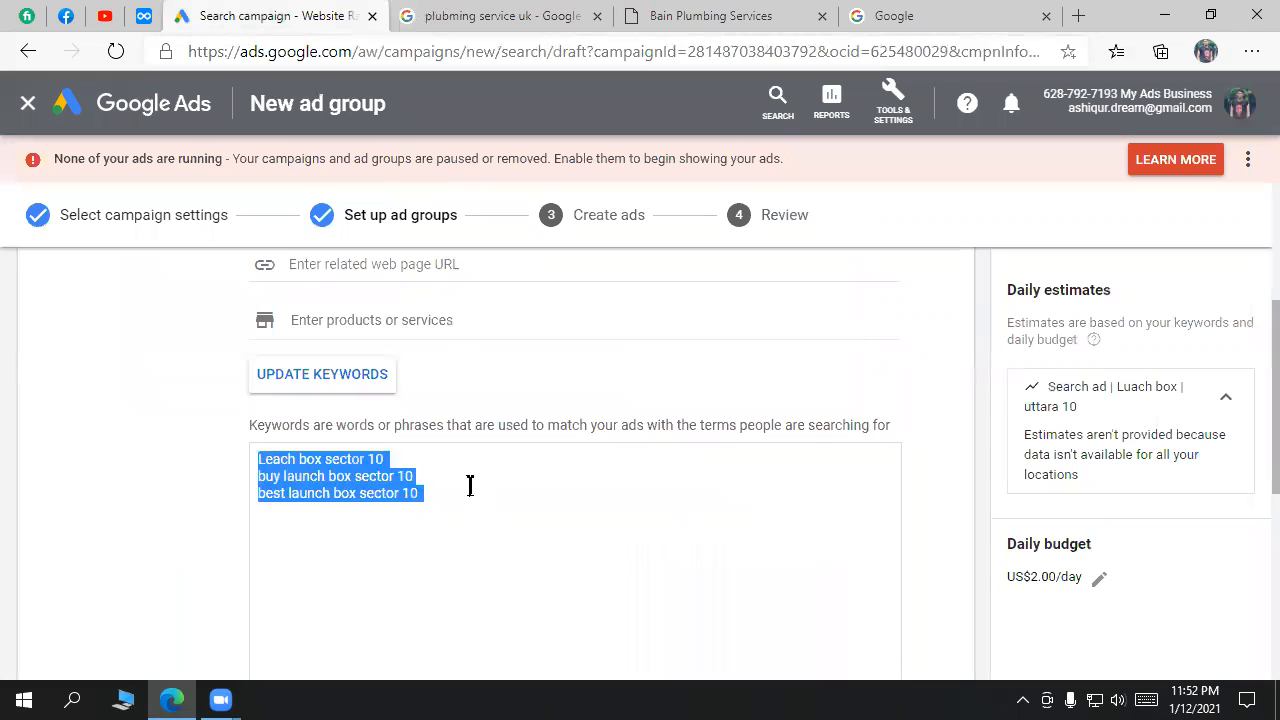
pyautogui.scroll(-5, 558, 452)
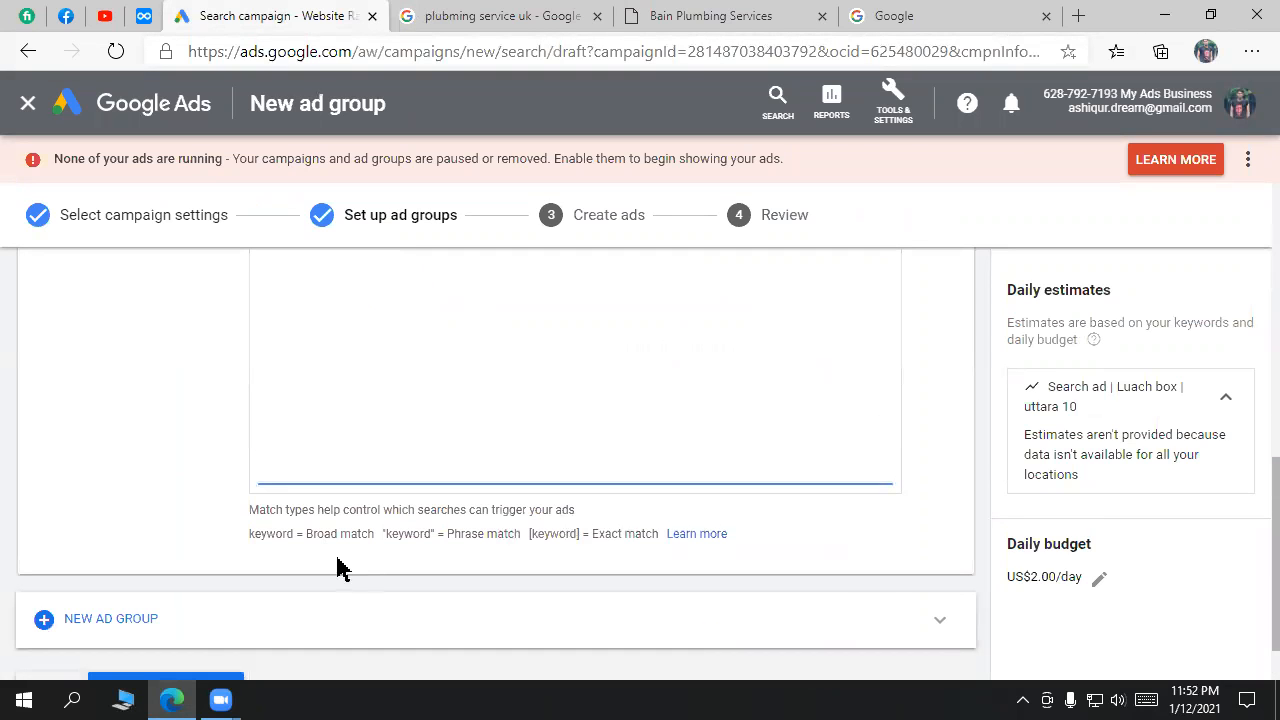
pyautogui.moveTo(292, 533); pyautogui.dragTo(249, 531)
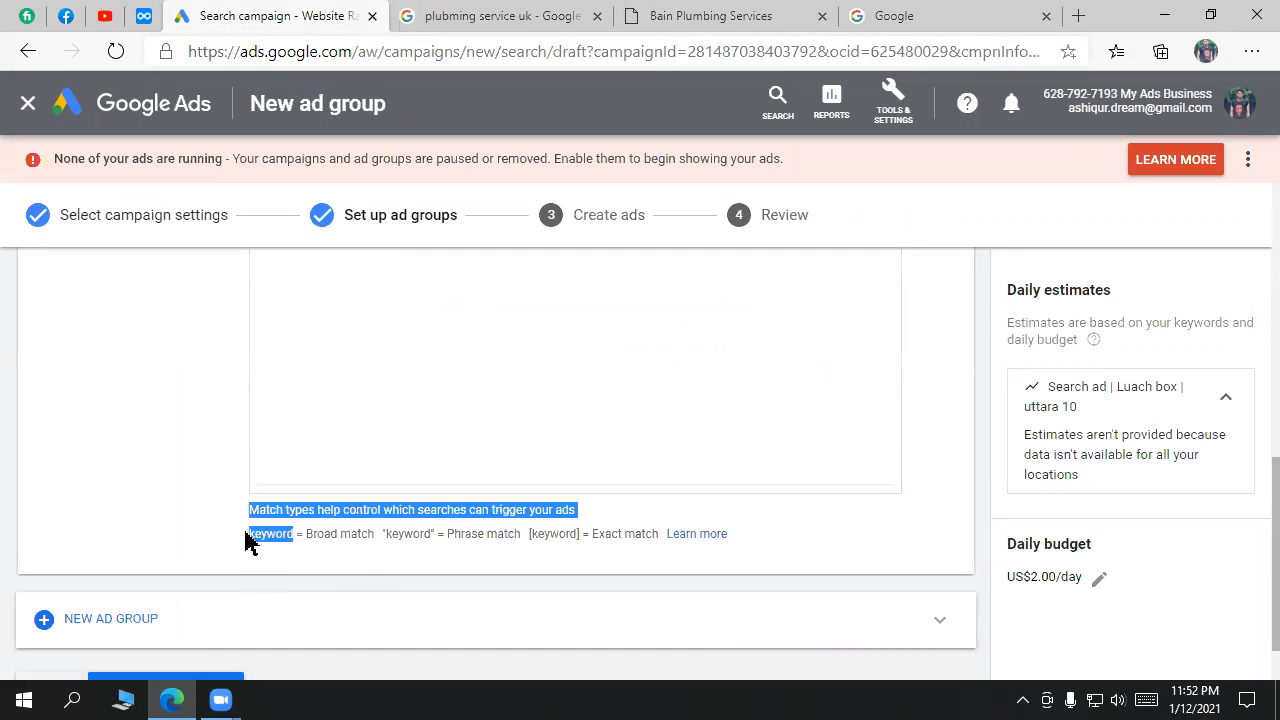
pyautogui.click(338, 547)
pyautogui.doubleClick(352, 538)
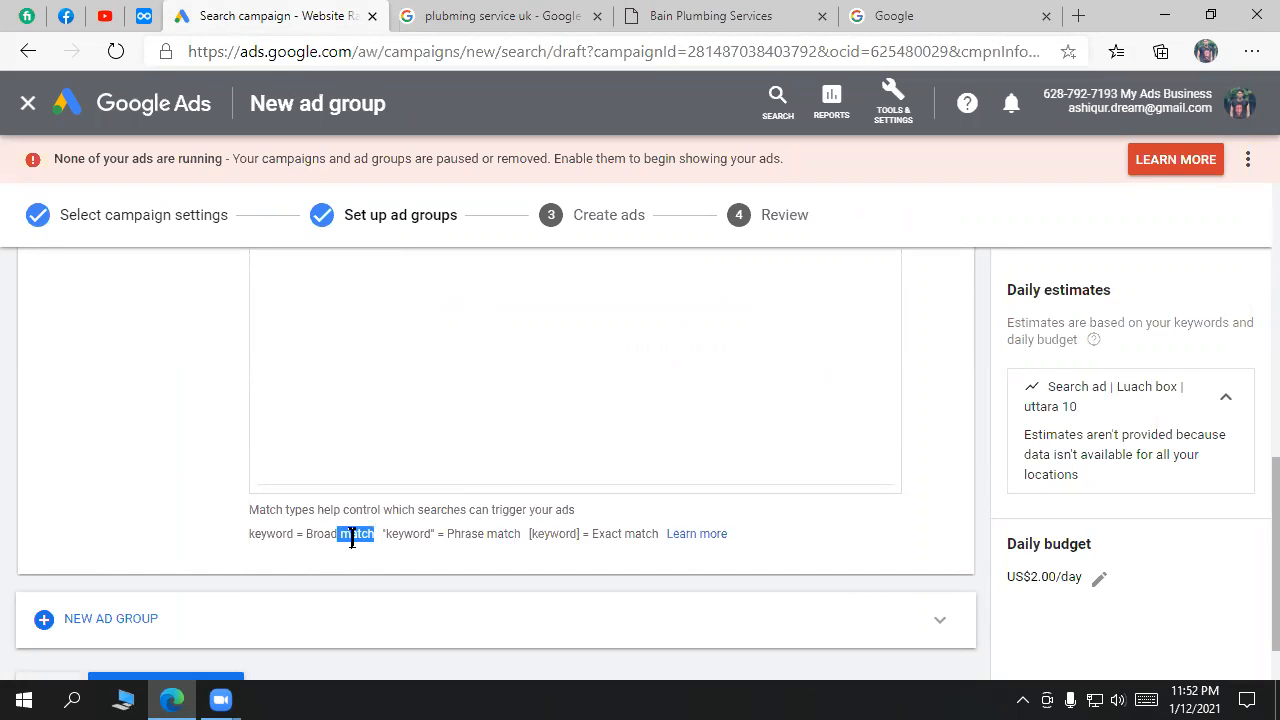
pyautogui.moveTo(654, 533); pyautogui.dragTo(325, 533)
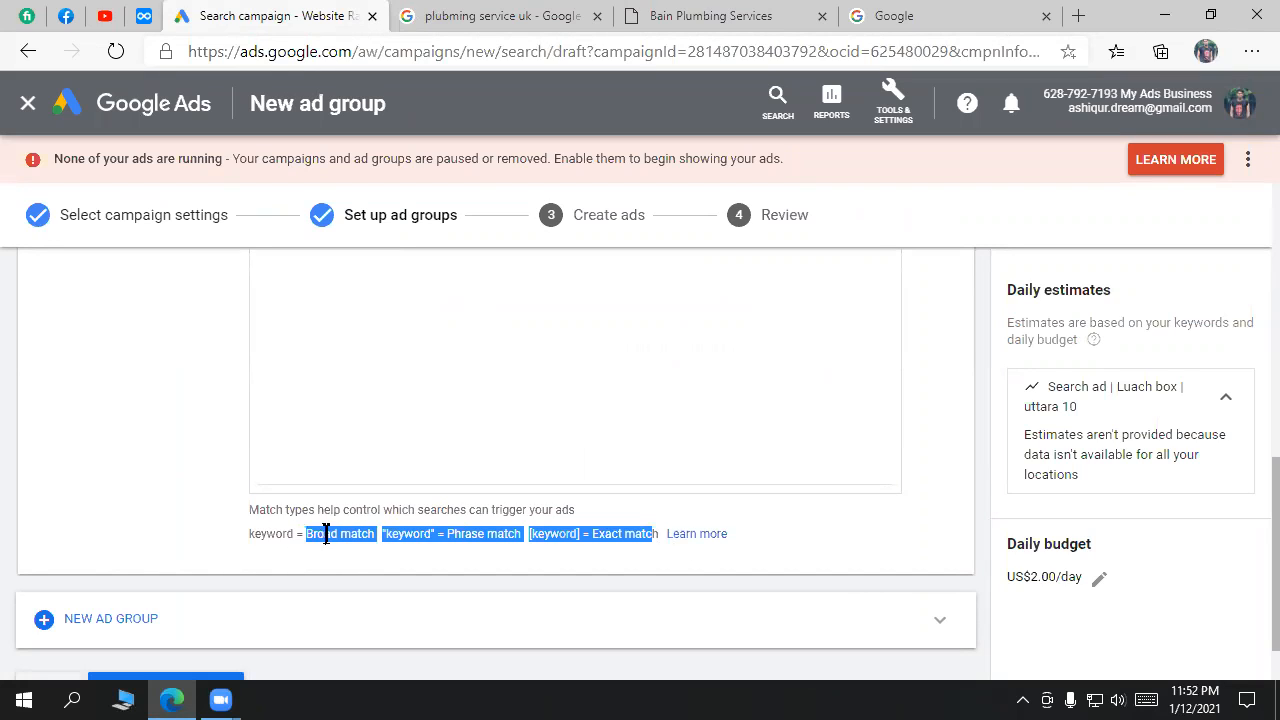
pyautogui.doubleClick(474, 536)
pyautogui.moveTo(632, 534); pyautogui.dragTo(590, 537)
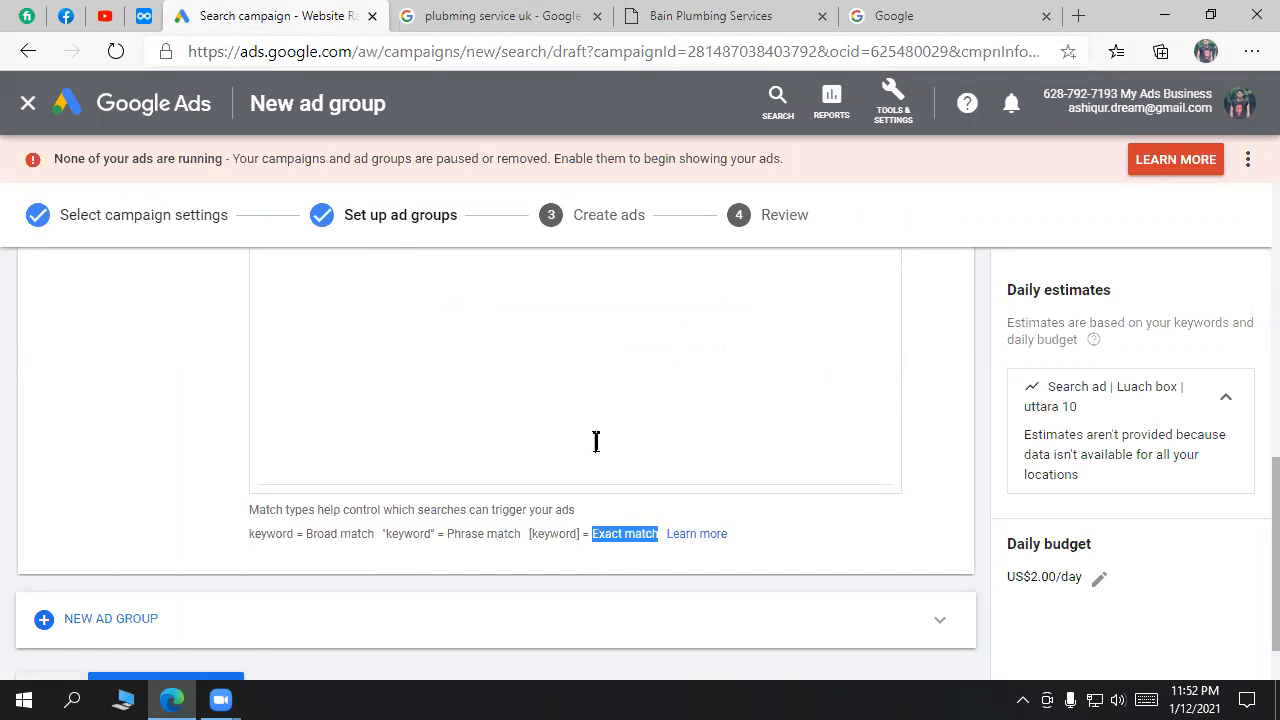
# Step: Review the three sector 10 keywords entered for the 'Search ad | Luach box | uttara 10' ad group
pyautogui.scroll(-1, 654, 365)
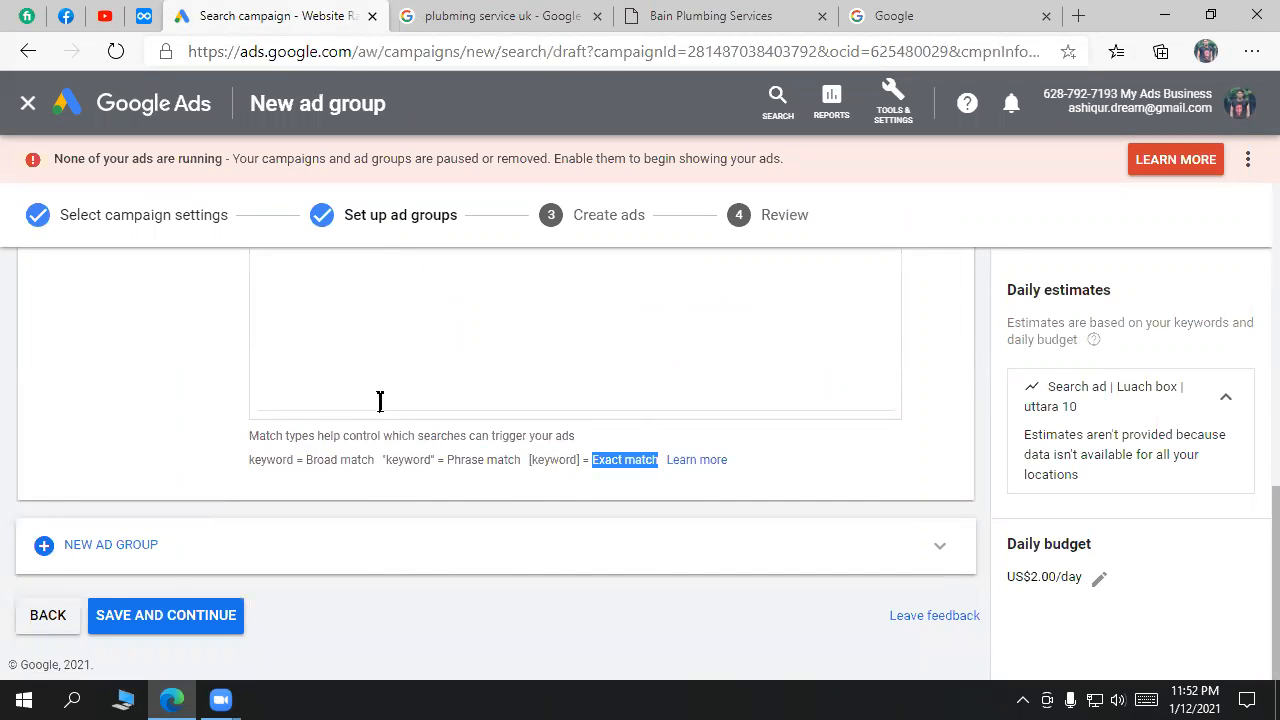
pyautogui.scroll(7, 580, 457)
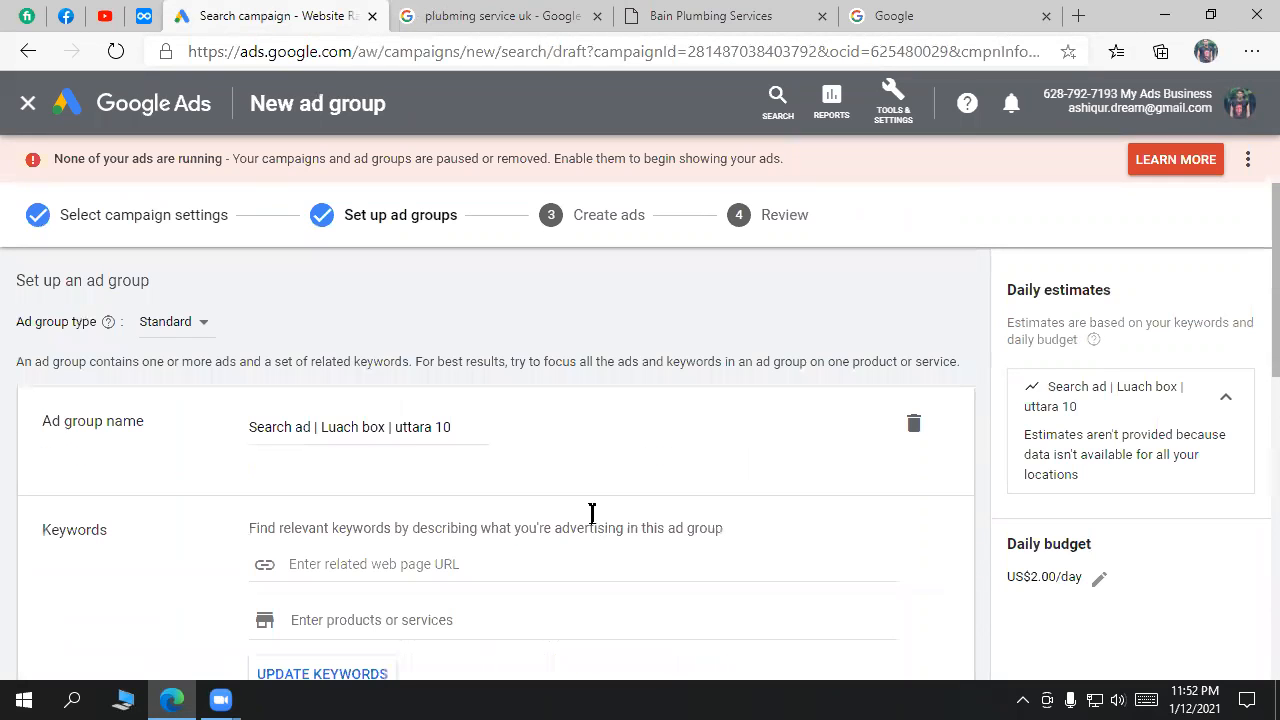
pyautogui.scroll(-4, 236, 510)
pyautogui.scroll(4, 236, 510)
pyautogui.moveTo(147, 425); pyautogui.dragTo(43, 421)
pyautogui.scroll(-1, 212, 503)
pyautogui.scroll(-5, 212, 503)
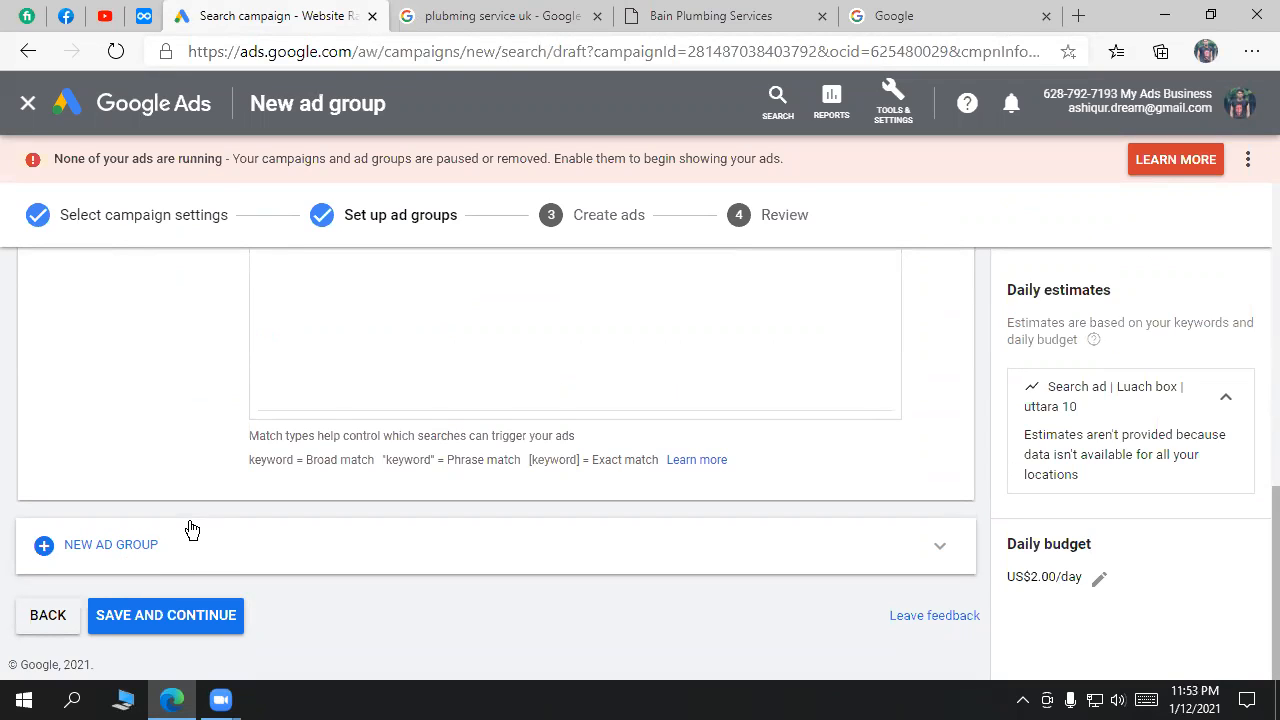
pyautogui.scroll(4, 417, 351)
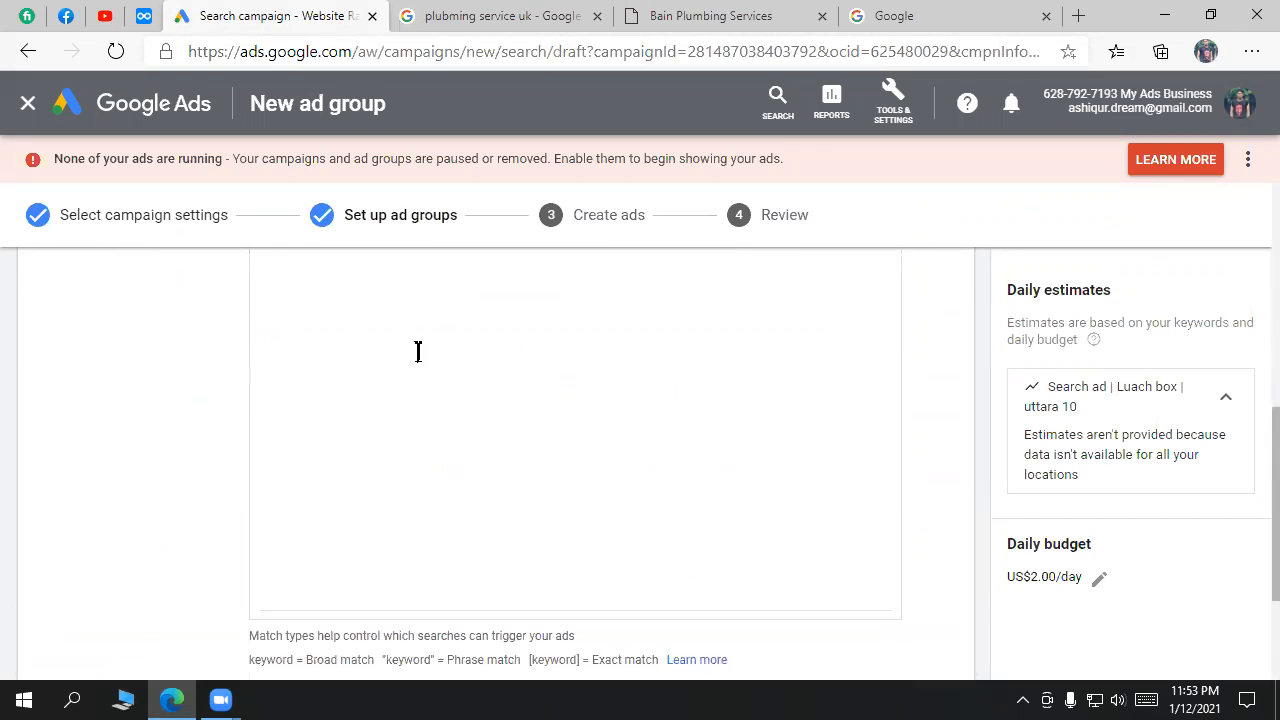
pyautogui.moveTo(453, 528); pyautogui.dragTo(250, 485)
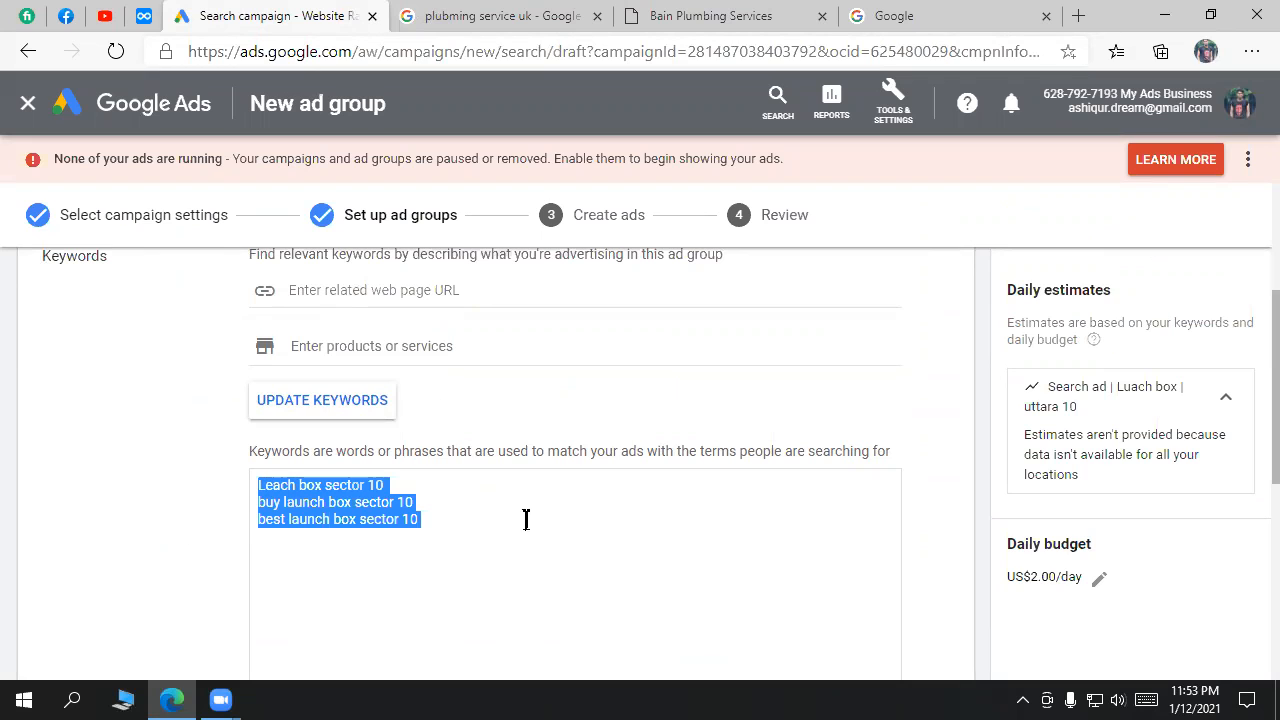
pyautogui.scroll(-2, 657, 506)
pyautogui.scroll(2, 486, 460)
pyautogui.moveTo(436, 525); pyautogui.dragTo(257, 484)
pyautogui.scroll(-4, 554, 543)
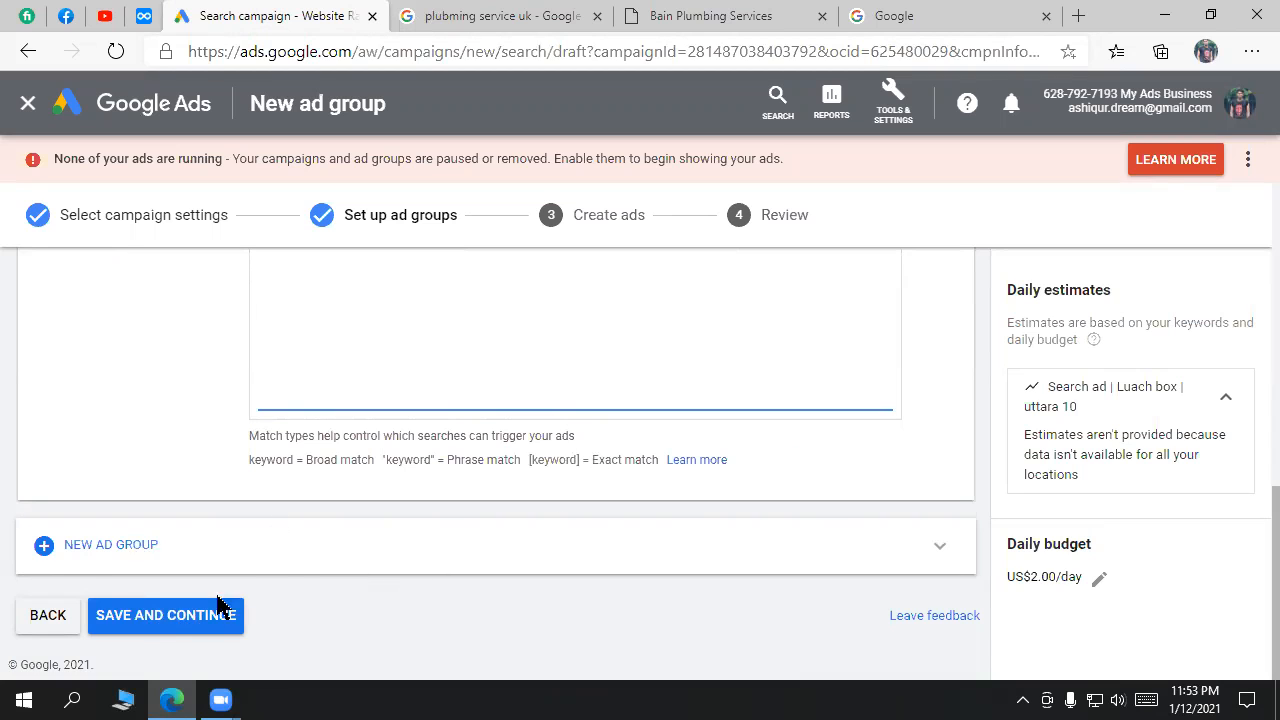
# Step: Save the ad group, then compare competitors' plumbing ads in Google results before starting the ad
pyautogui.click(195, 628)
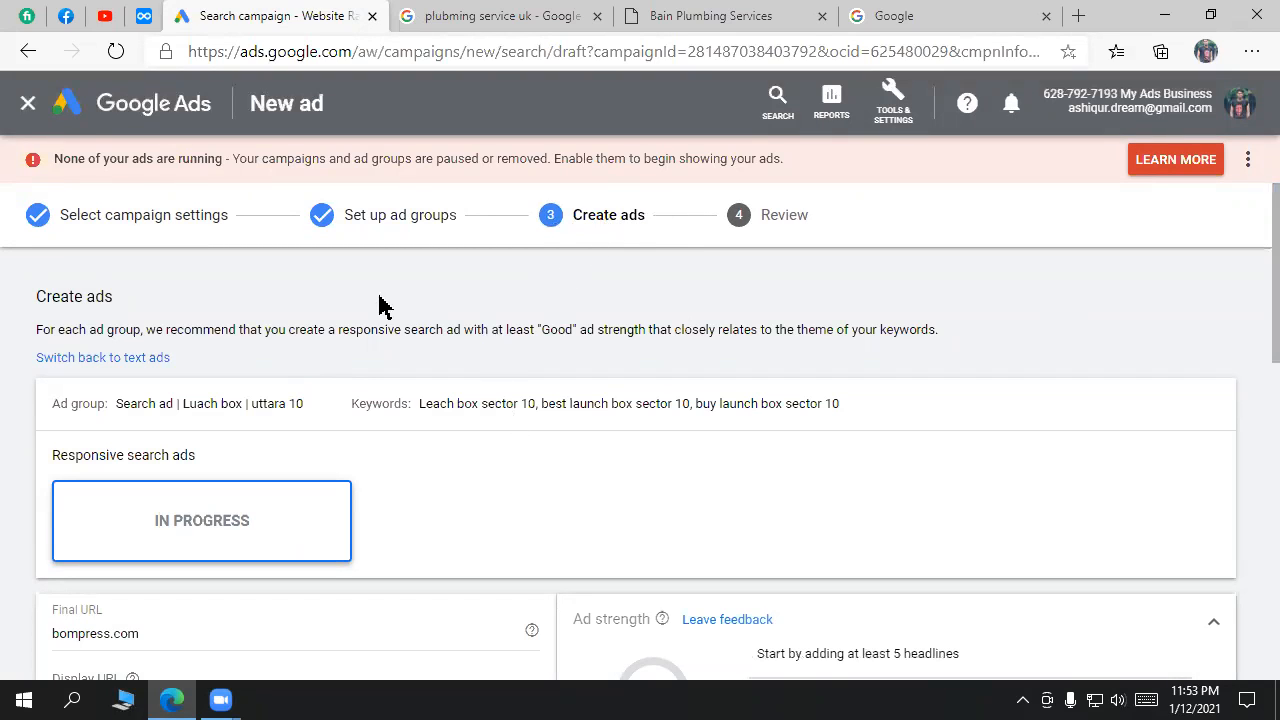
pyautogui.moveTo(122, 300); pyautogui.dragTo(8, 300)
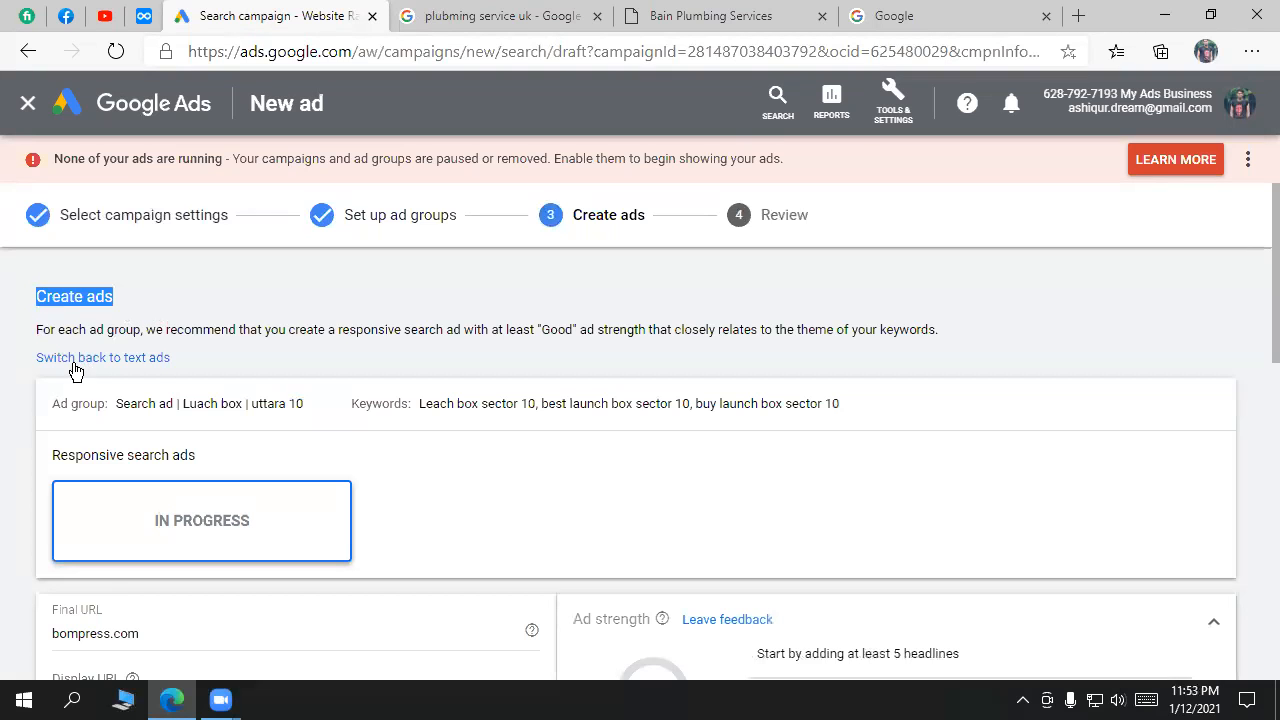
pyautogui.click(491, 14)
pyautogui.moveTo(253, 404); pyautogui.dragTo(181, 360)
pyautogui.moveTo(480, 534); pyautogui.dragTo(183, 511)
pyautogui.click(345, 14)
pyautogui.scroll(-3, 593, 423)
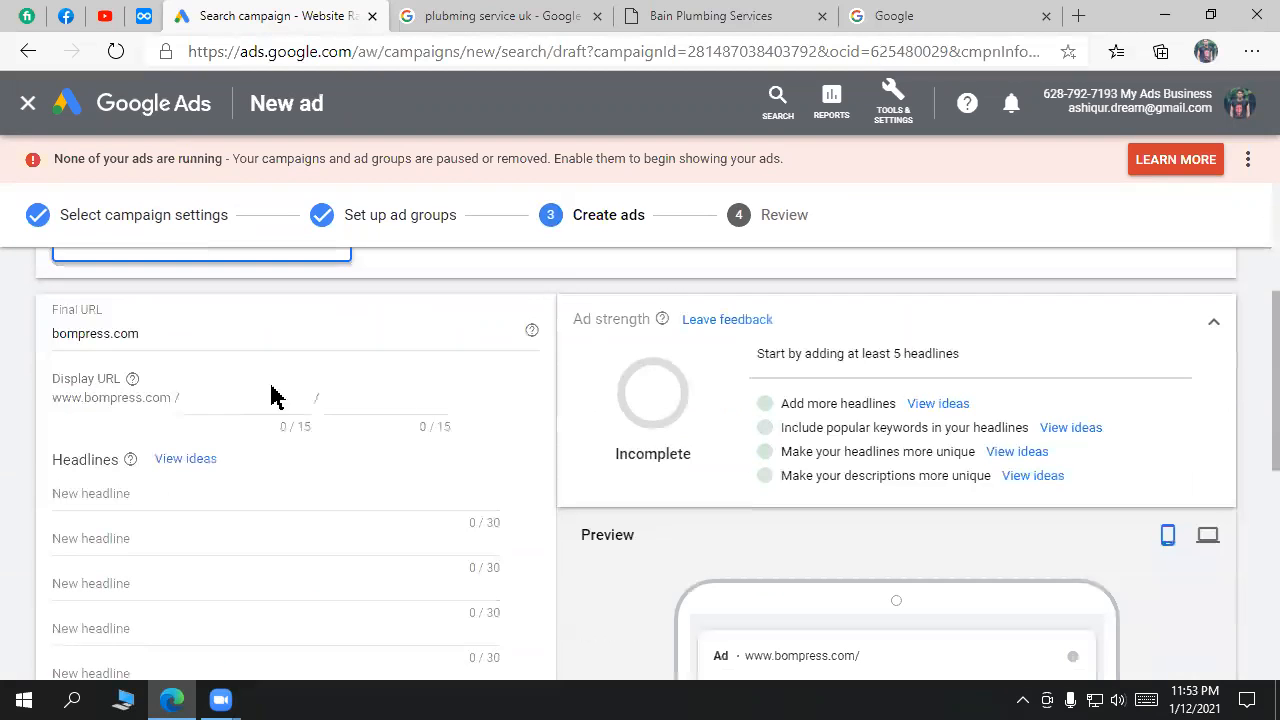
pyautogui.scroll(-1, 960, 540)
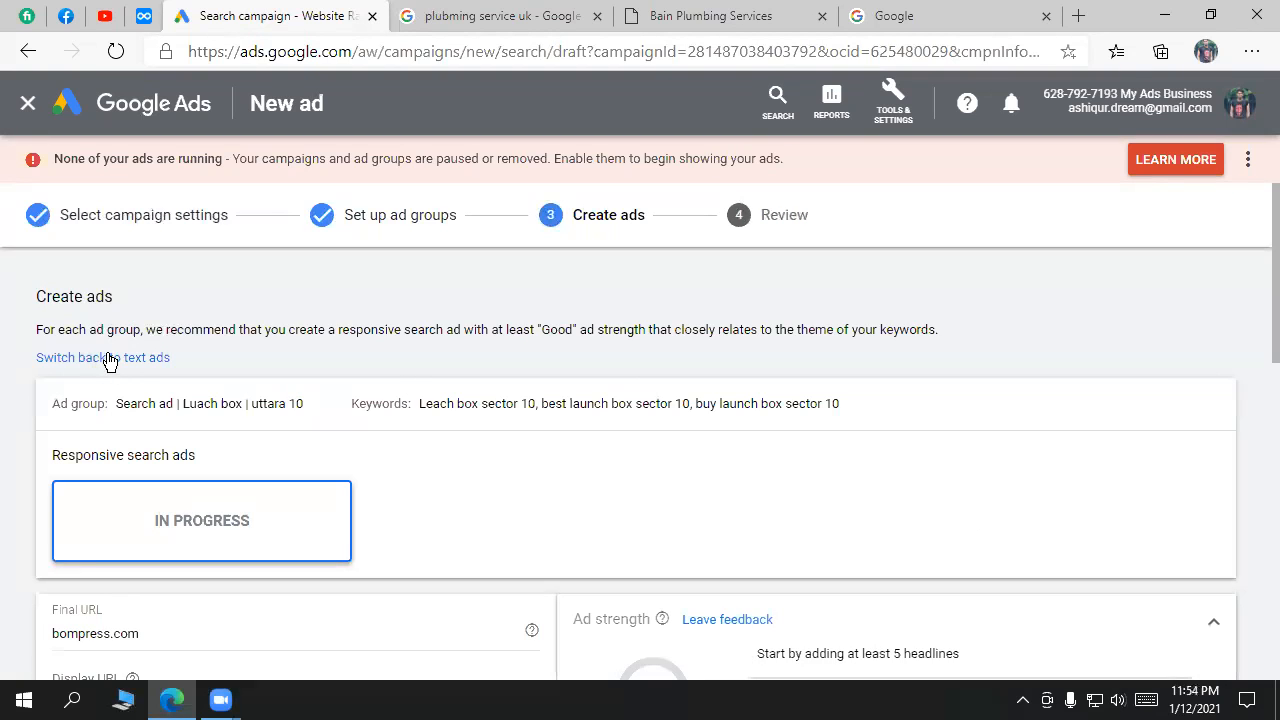
# Step: Switch the ad group from responsive search ads back to text ads
pyautogui.click(149, 360)
pyautogui.click(820, 452)
pyautogui.click(178, 460)
# Step: Look over the blank New text ad fields and its preview for bompress.com
pyautogui.scroll(-2, 767, 448)
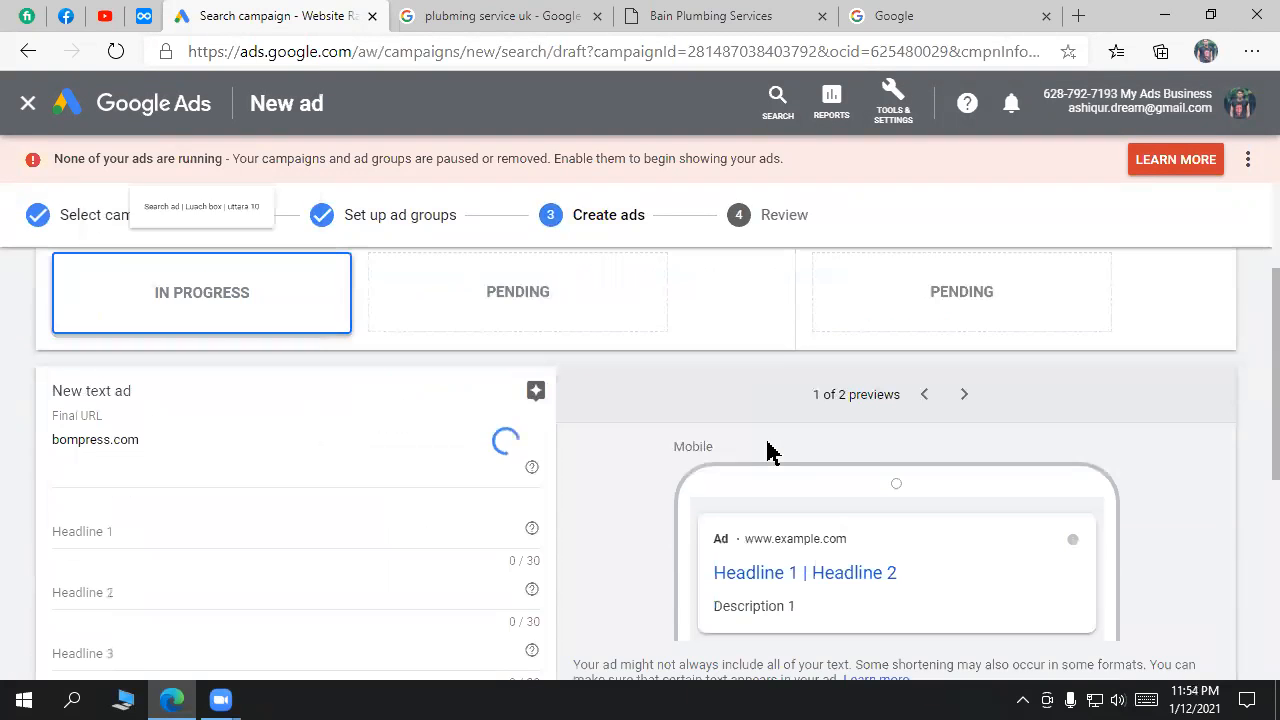
pyautogui.scroll(-2, 589, 543)
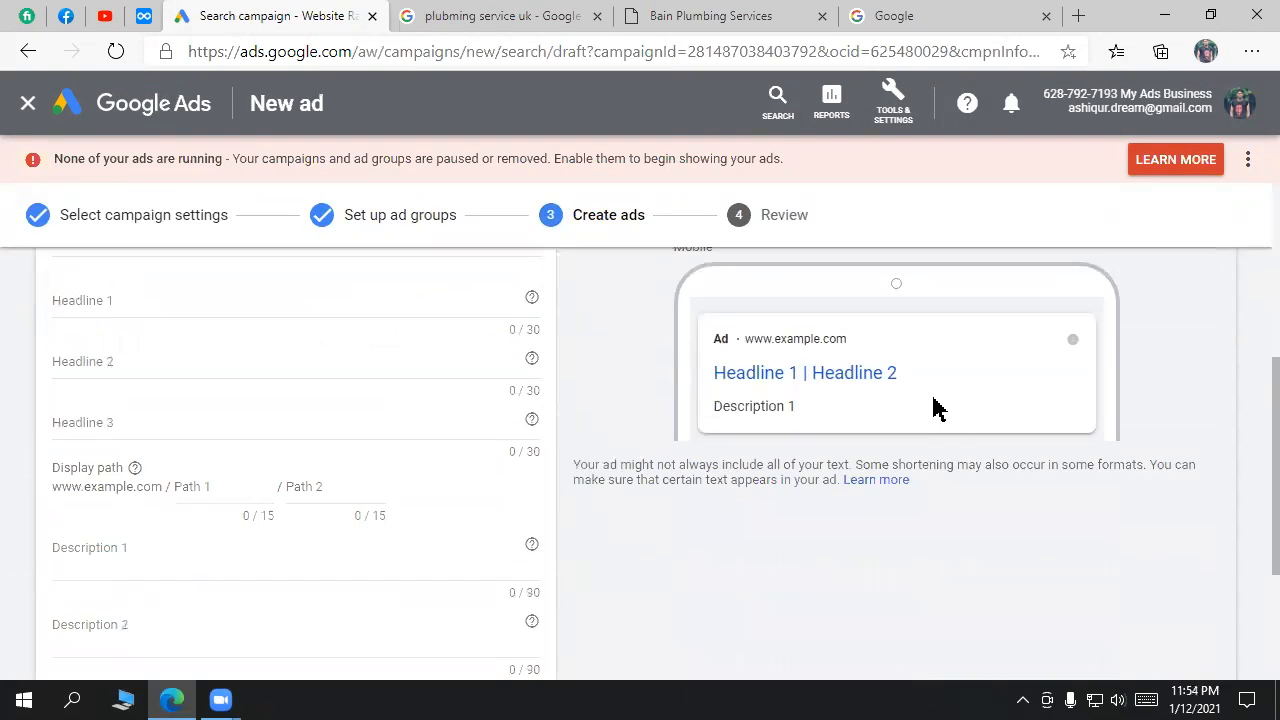
pyautogui.moveTo(790, 412); pyautogui.dragTo(716, 400)
pyautogui.click(817, 355)
pyautogui.scroll(3, 257, 400)
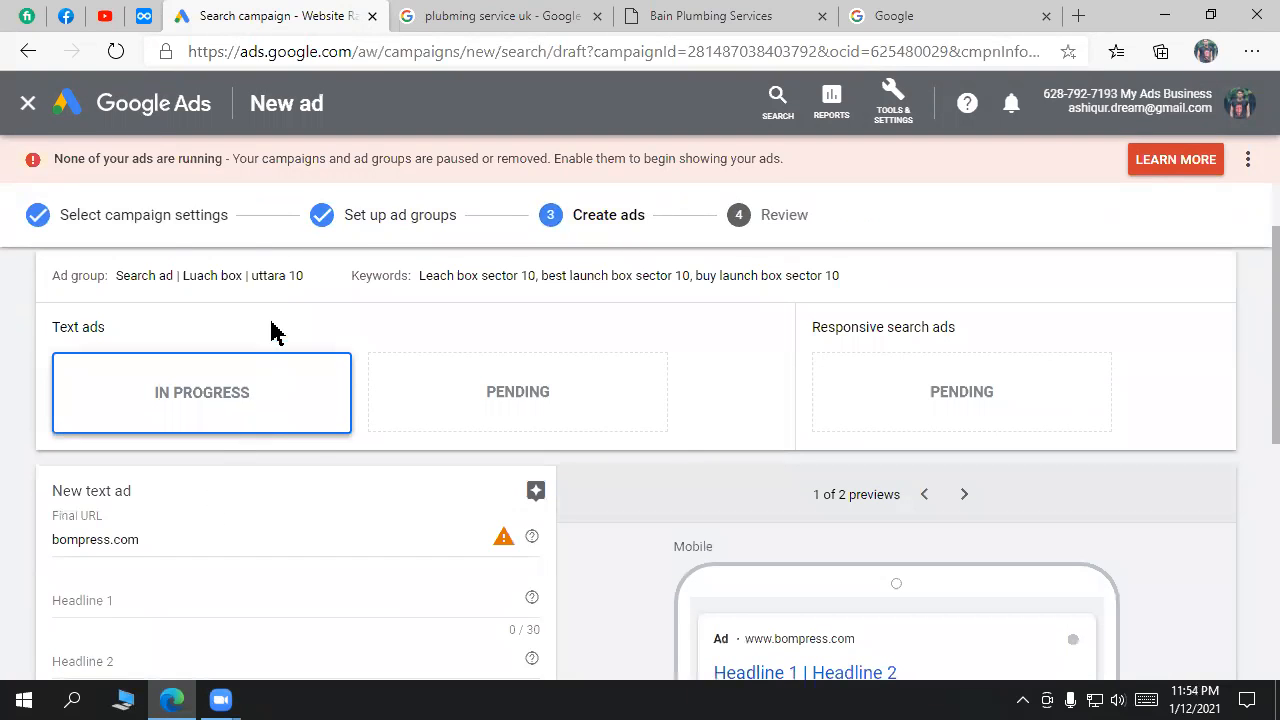
pyautogui.scroll(-5, 366, 505)
pyautogui.scroll(6, 400, 534)
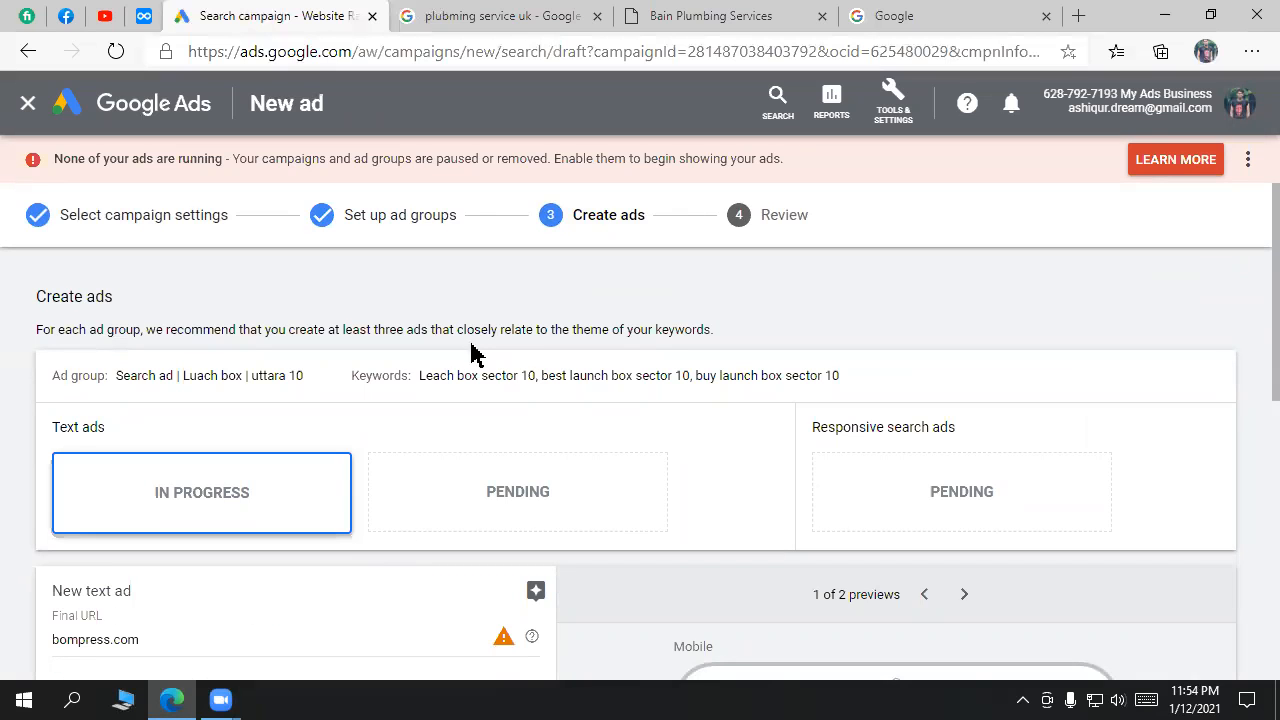
pyautogui.scroll(-6, 531, 457)
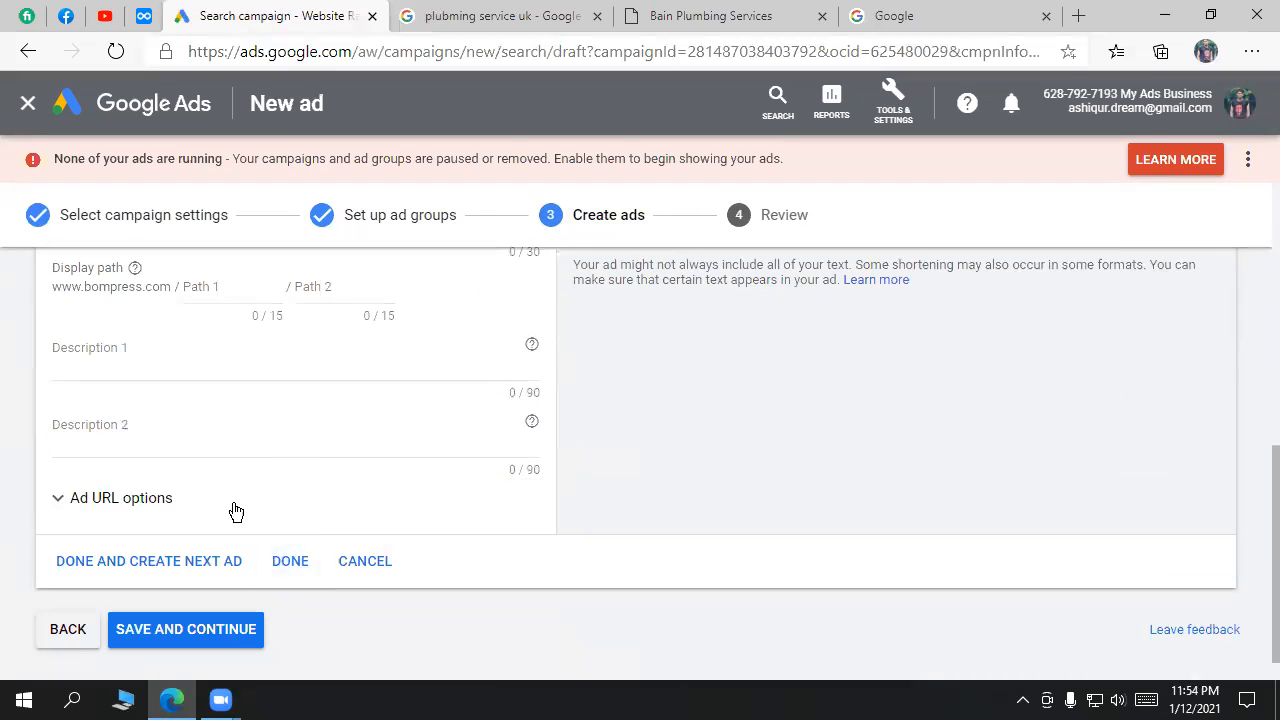
pyautogui.scroll(6, 457, 466)
pyautogui.scroll(-2, 551, 560)
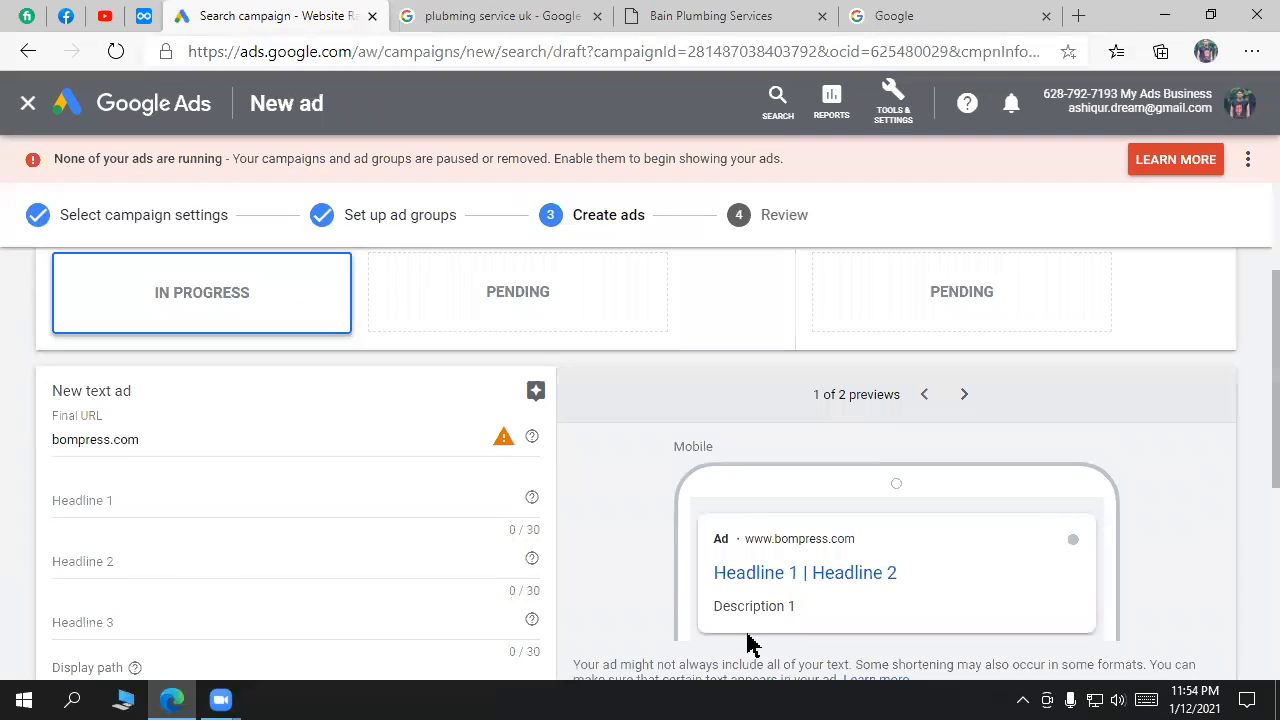
pyautogui.scroll(2, 490, 518)
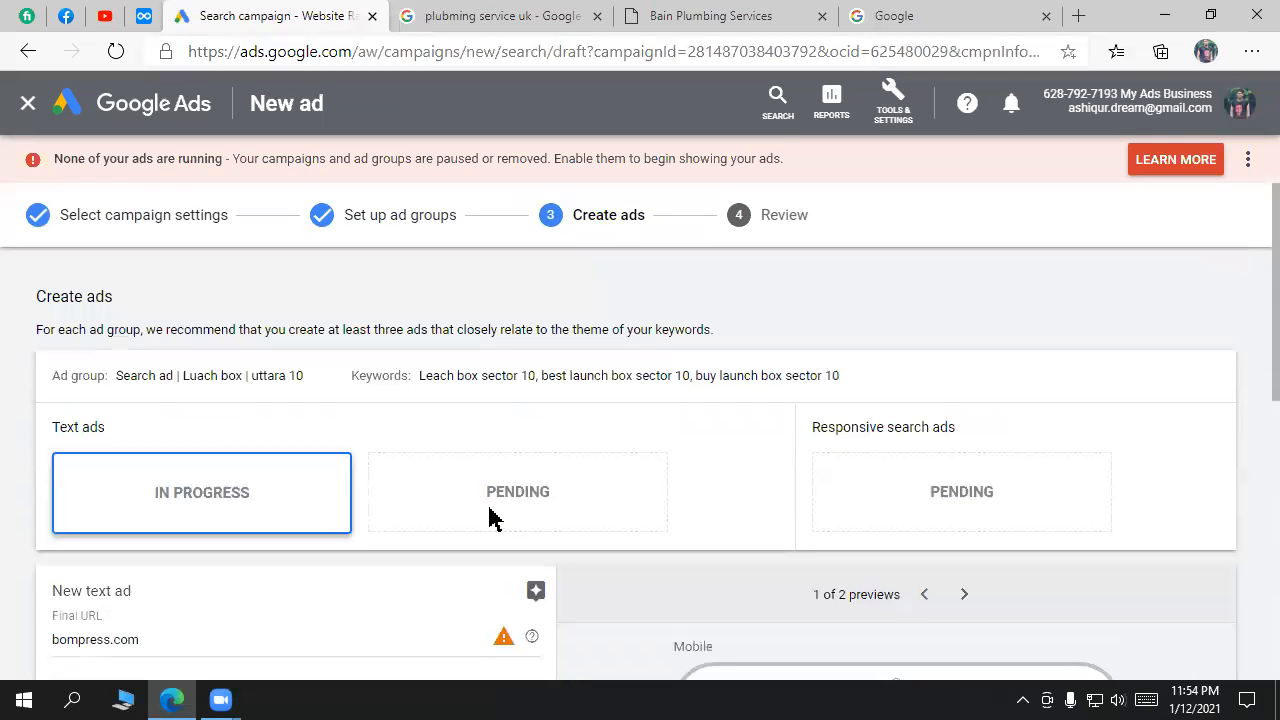